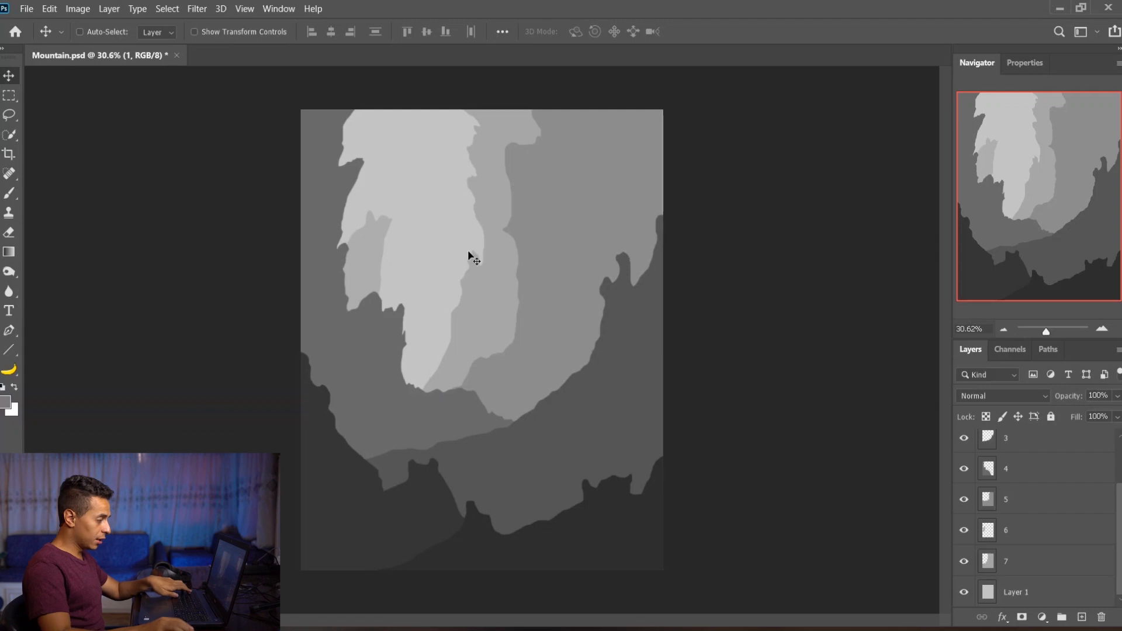
# - Show only Layer 1 and layer 7, and trace layer 7's jagged edge with the Lasso tool, clearing the selection
pyautogui.keyDown('alt'); pyautogui.click(962, 594); pyautogui.keyUp('alt')
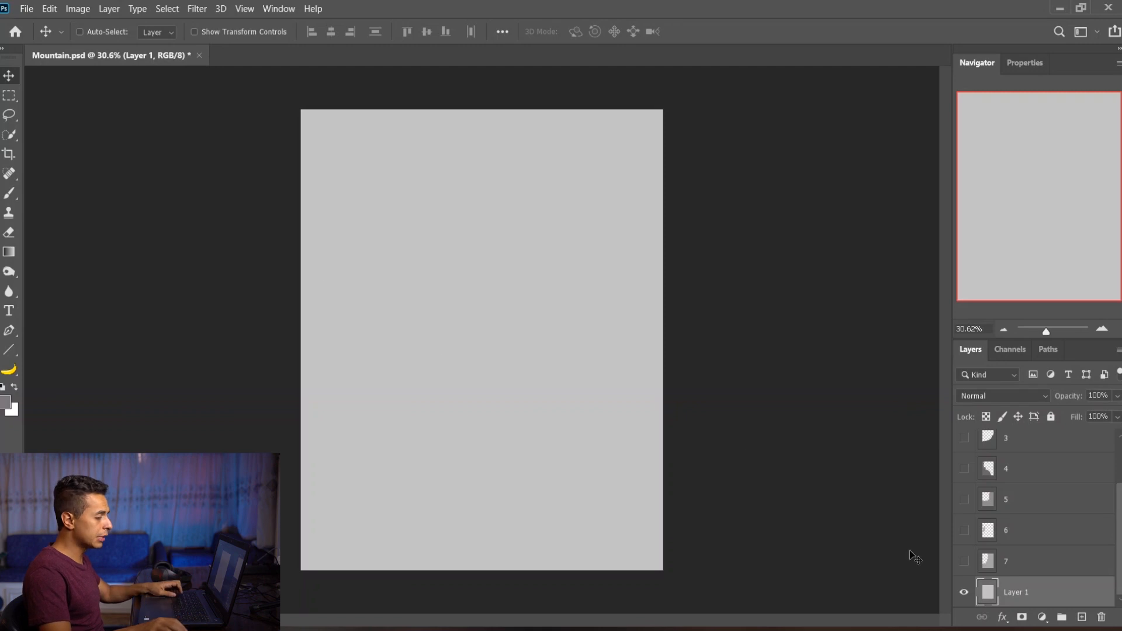
pyautogui.click(971, 561)
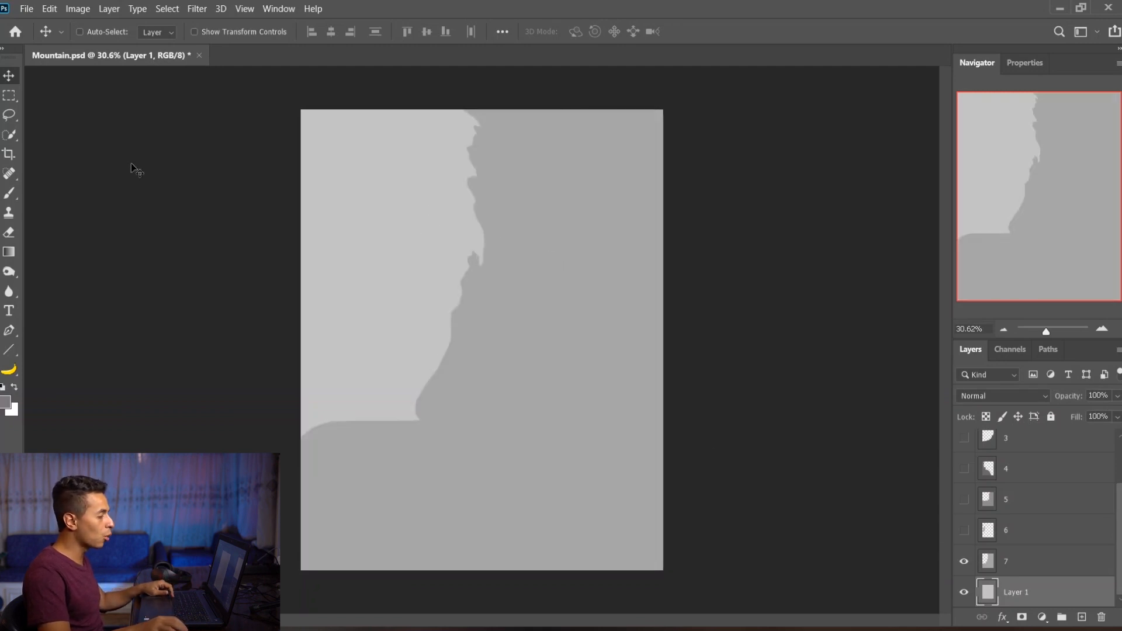
pyautogui.click(14, 118)
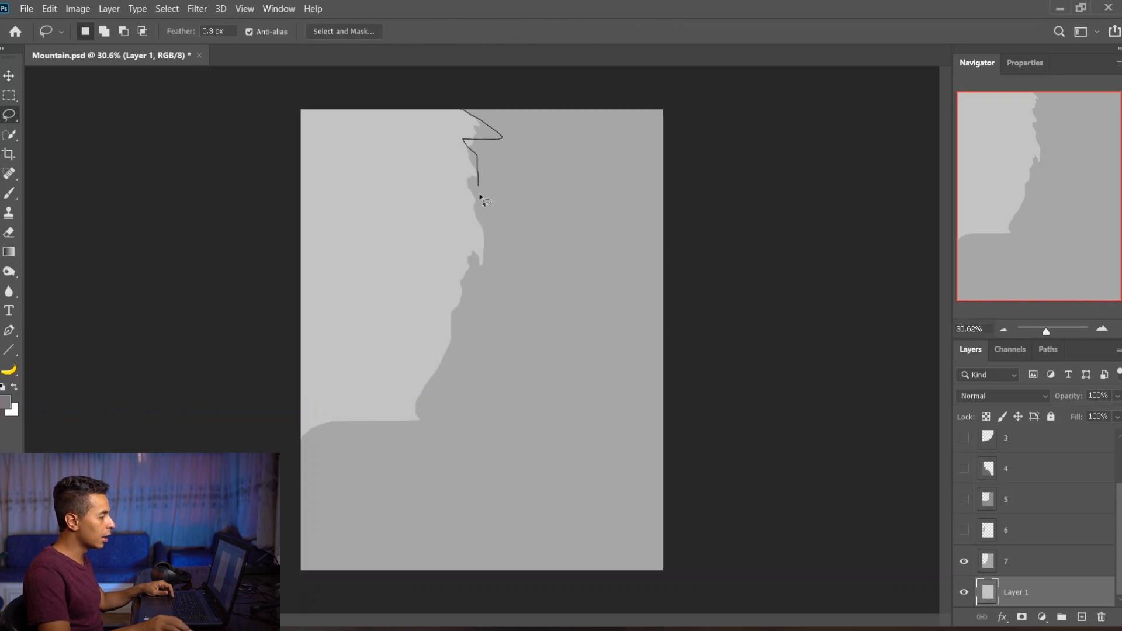
pyautogui.moveTo(413, 398)
pyautogui.mouseDown()
pyautogui.moveTo(757, 563)
pyautogui.moveTo(571, 111)
pyautogui.mouseUp()
pyautogui.hotkey('ctrl', 'd')
# - Make the hidden shape layers 1 to 6 visible again
pyautogui.scroll(1, 1011, 533)
pyautogui.moveTo(964, 561); pyautogui.dragTo(964, 439)
pyautogui.scroll(1, 971, 479)
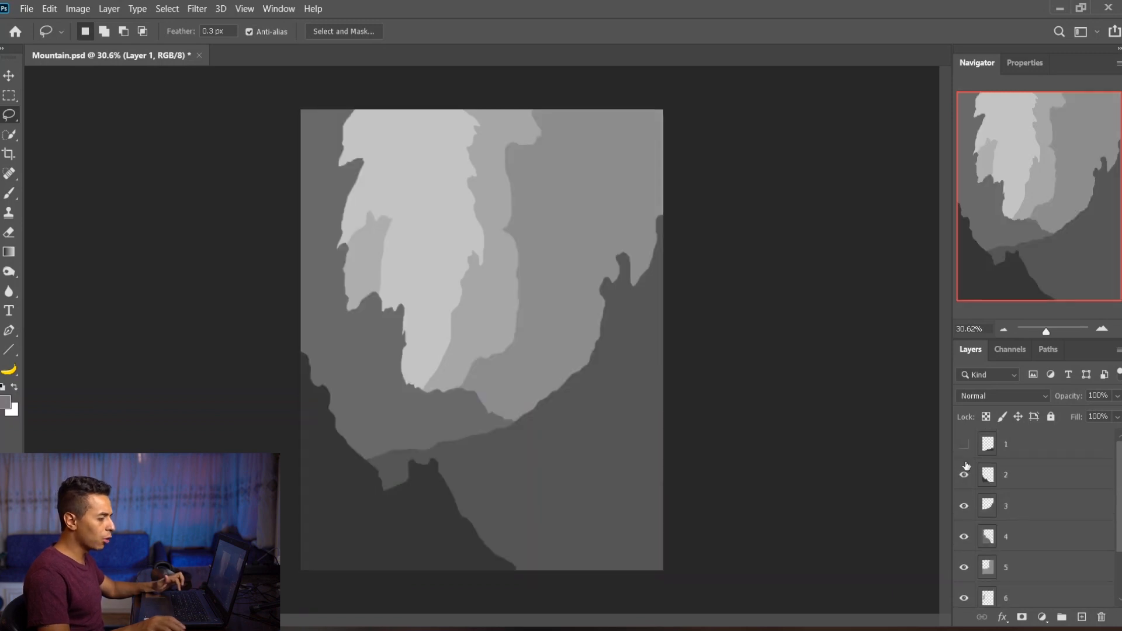
pyautogui.click(964, 444)
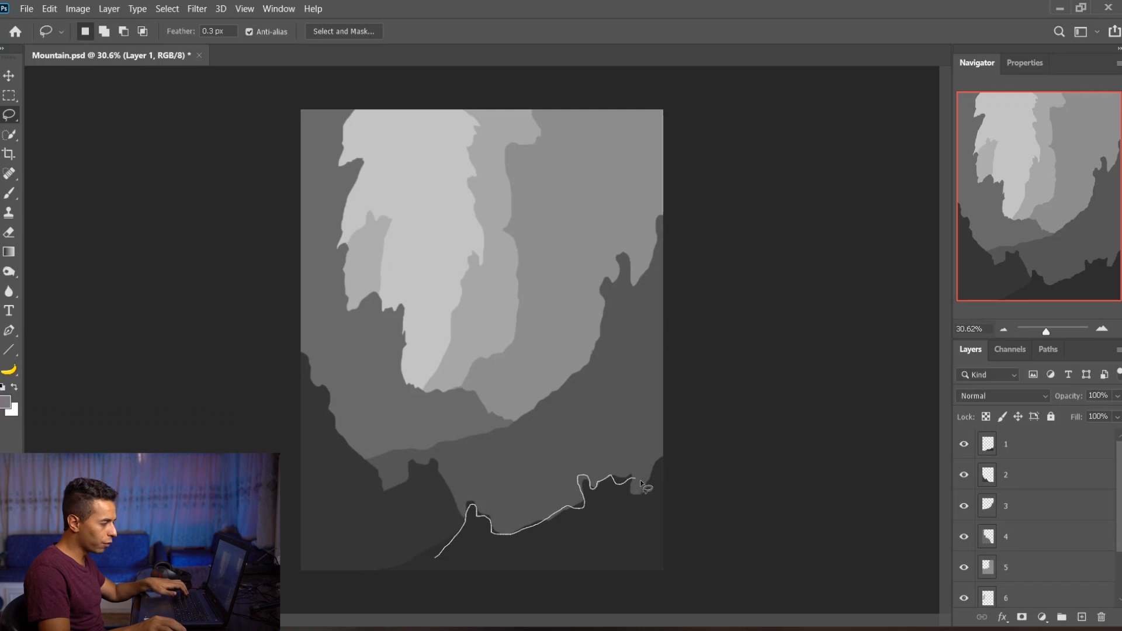
# - Trace sample outlines over the foreground and middle mountain shapes with the Lasso tool, clearing each selection
pyautogui.moveTo(657, 459); pyautogui.dragTo(658, 458)
pyautogui.hotkey('ctrl', 'd')
pyautogui.scroll(3, 435, 427)
pyautogui.scroll(-1, 594, 449)
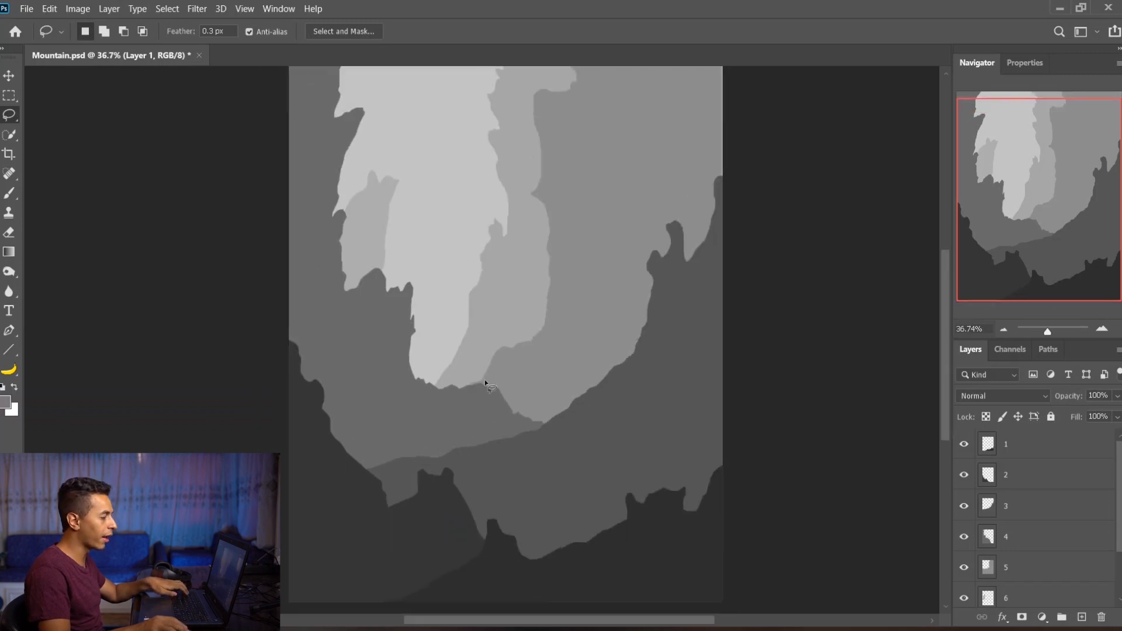
pyautogui.moveTo(471, 390); pyautogui.dragTo(489, 312)
pyautogui.moveTo(559, 186)
pyautogui.mouseDown()
pyautogui.moveTo(550, 249)
pyautogui.moveTo(574, 211)
pyautogui.moveTo(603, 235)
pyautogui.moveTo(620, 316)
pyautogui.mouseUp()
pyautogui.hotkey('ctrl', 'd')
pyautogui.moveTo(627, 253)
pyautogui.mouseDown()
pyautogui.moveTo(554, 307)
pyautogui.moveTo(405, 307)
pyautogui.mouseUp()
pyautogui.moveTo(329, 364)
pyautogui.mouseDown()
pyautogui.moveTo(282, 399)
pyautogui.moveTo(245, 406)
pyautogui.mouseUp()
pyautogui.hotkey('ctrl', 'd')
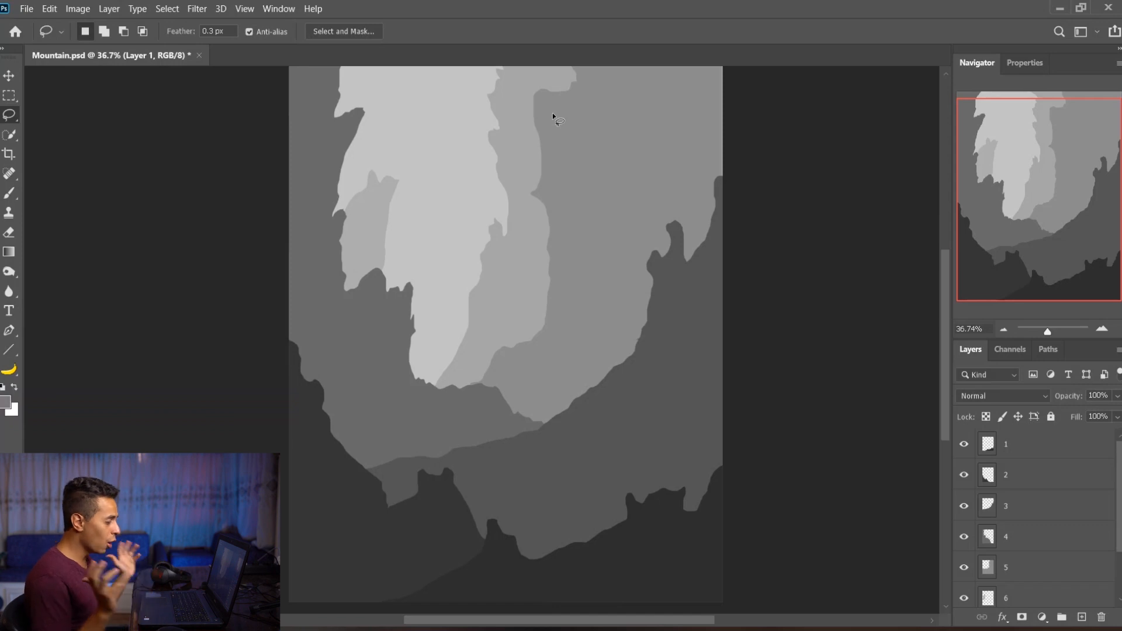
# - Check the mountain sketch's composition against the Crop tool's rule-of-thirds grid, keeping the full canvas
pyautogui.click(9, 154)
pyautogui.click(533, 286)
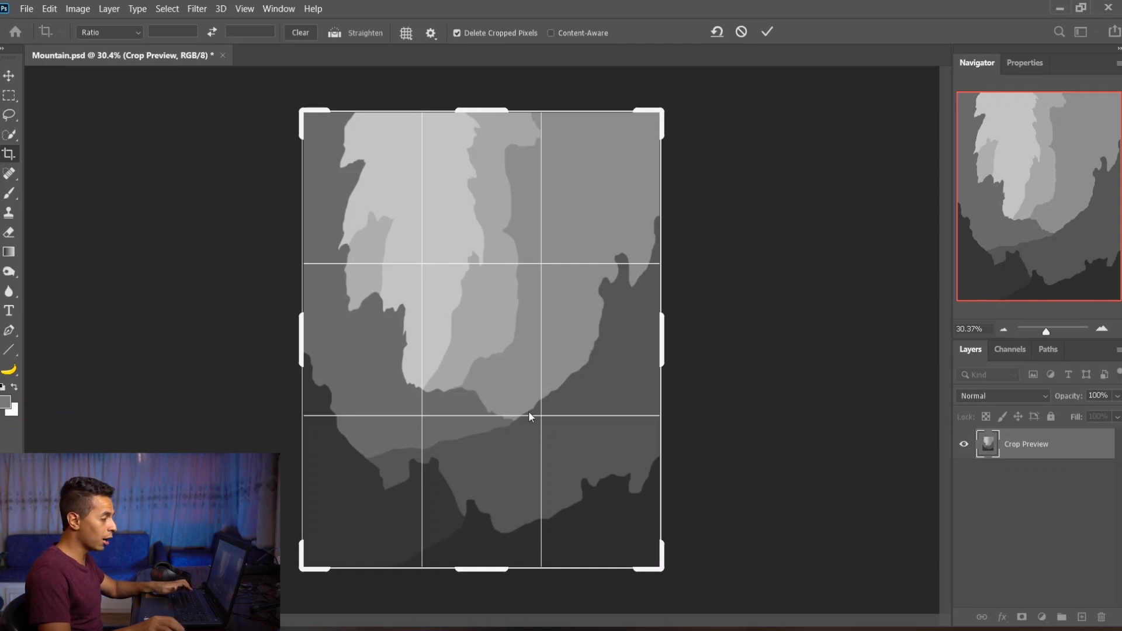
pyautogui.press('Return')
pyautogui.press('v')
pyautogui.scroll(-2, 1056, 518)
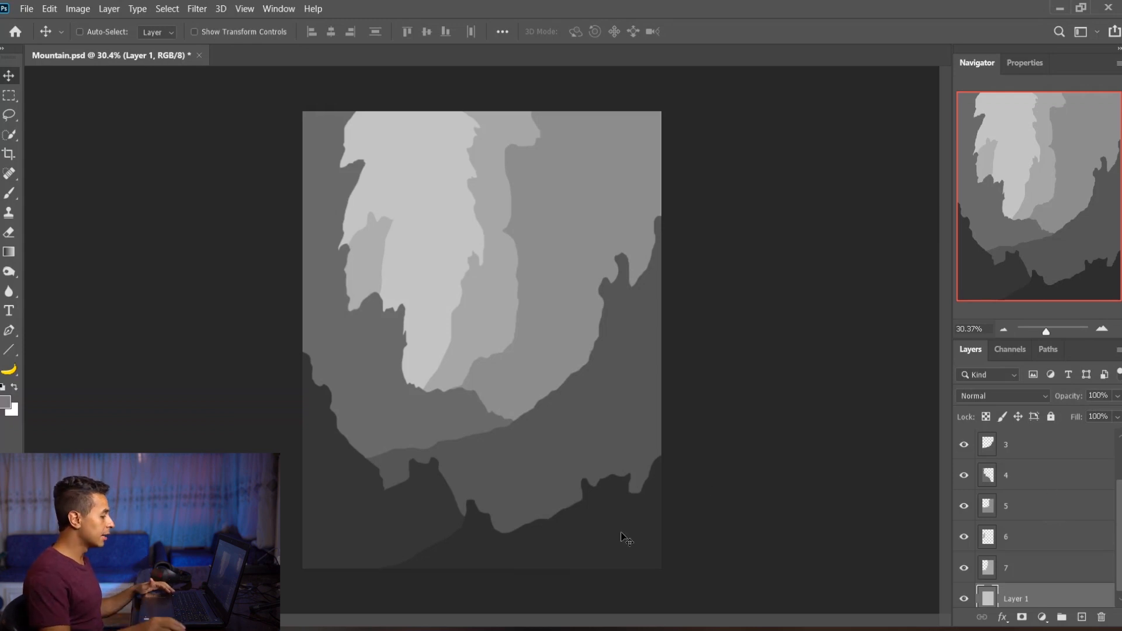
# - Switch to File Explorer and open the waterfall cliff photo from the Mountains folder in Photoshop
pyautogui.moveTo(388, 629)
pyautogui.click(401, 586)
pyautogui.click(166, 219)
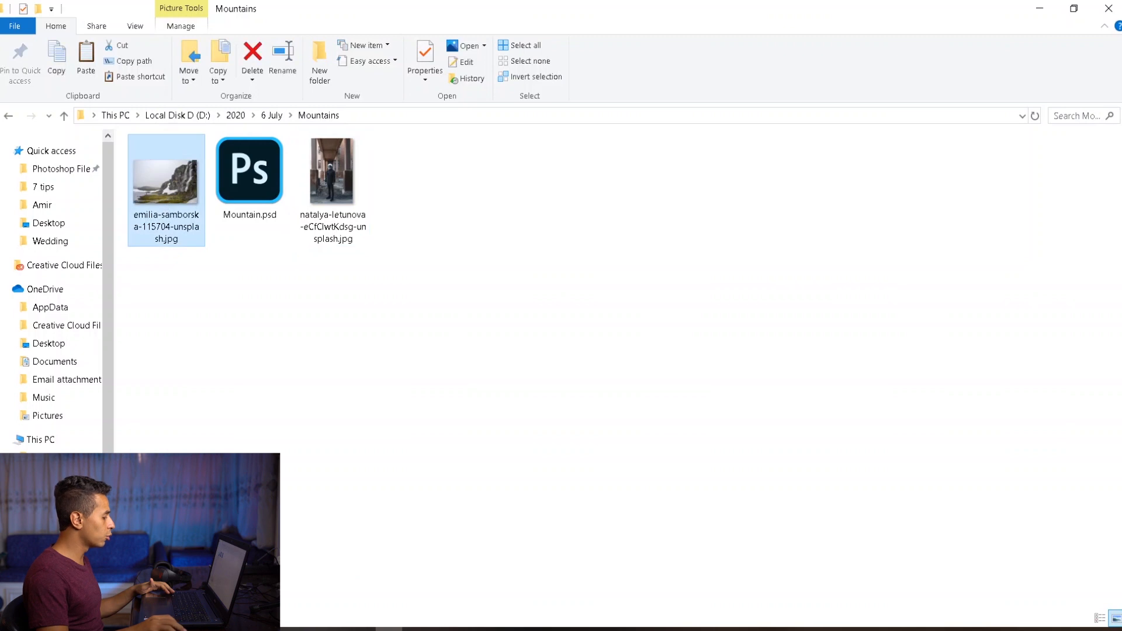
pyautogui.press('Return')
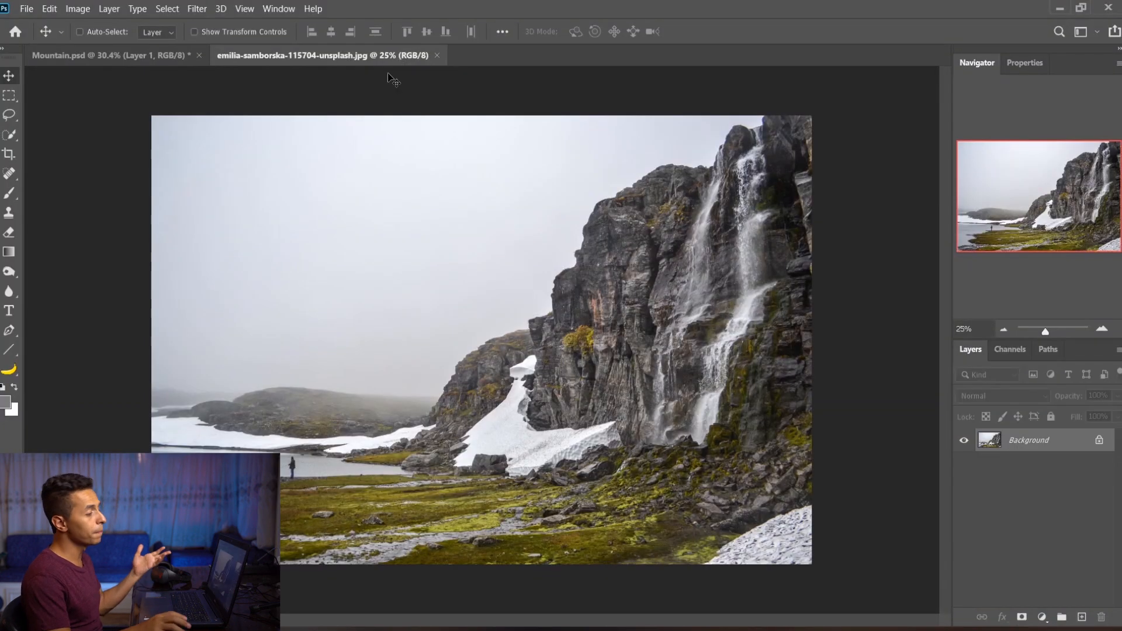
# - Select the whole sky above the cliff with the Magic Wand tool
pyautogui.click(8, 134)
pyautogui.click(58, 148)
pyautogui.click(511, 260)
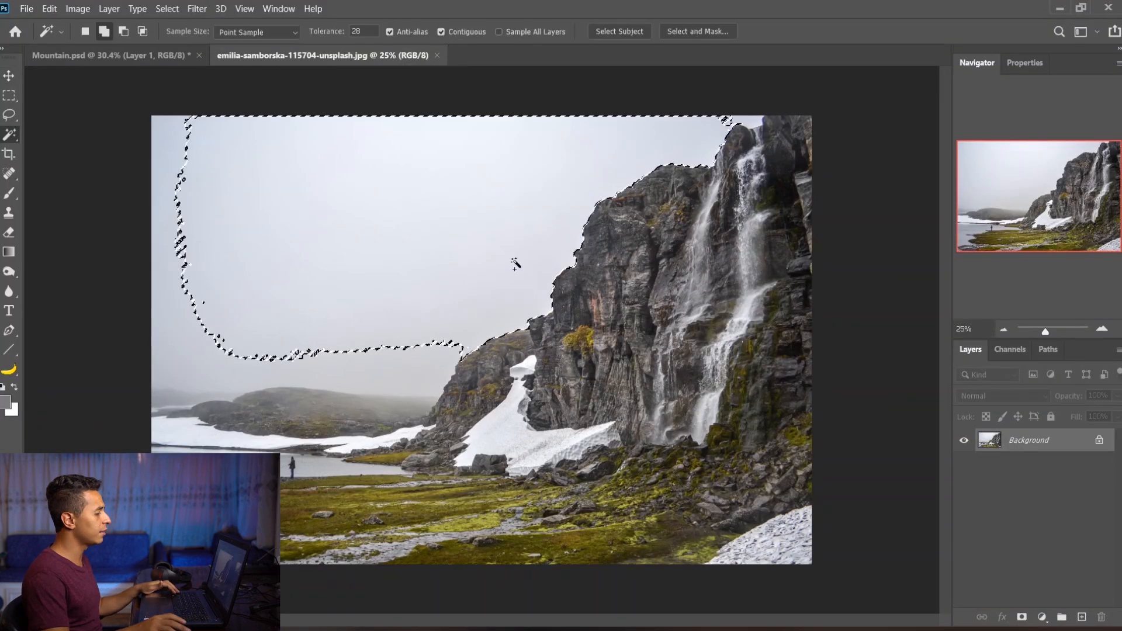
pyautogui.click(408, 237)
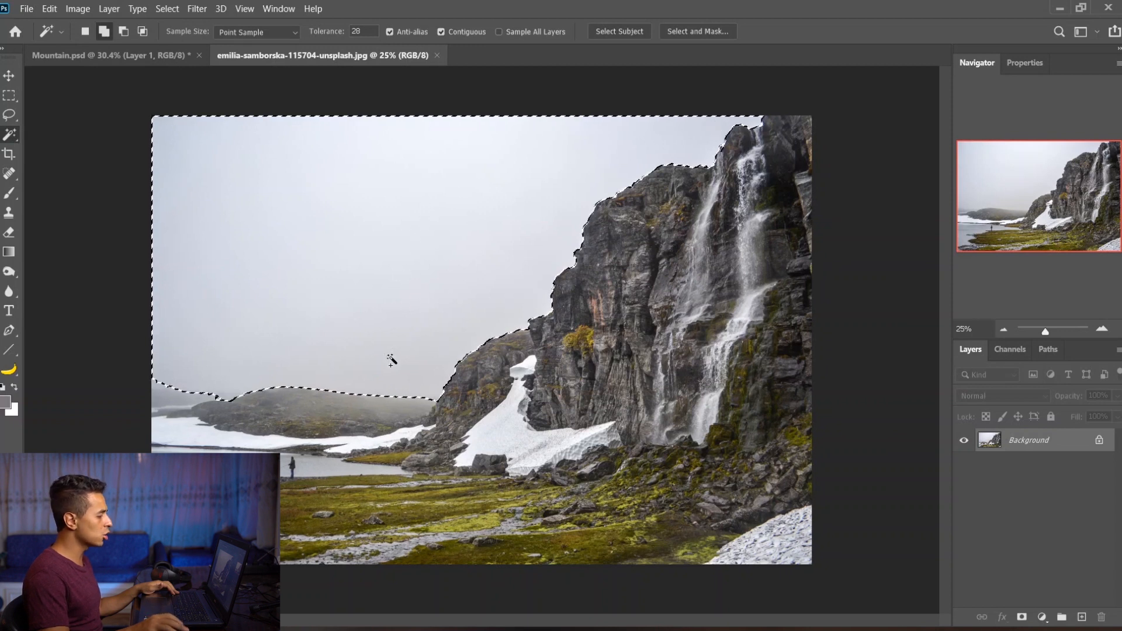
# - Extend the selection over the distant hills, the water and the grassy foreground with the Quick Selection tool
pyautogui.hotkey('shift', 'w')
pyautogui.moveTo(403, 373)
pyautogui.mouseDown()
pyautogui.moveTo(397, 467)
pyautogui.moveTo(628, 529)
pyautogui.moveTo(754, 541)
pyautogui.moveTo(362, 514)
pyautogui.moveTo(277, 424)
pyautogui.mouseUp()
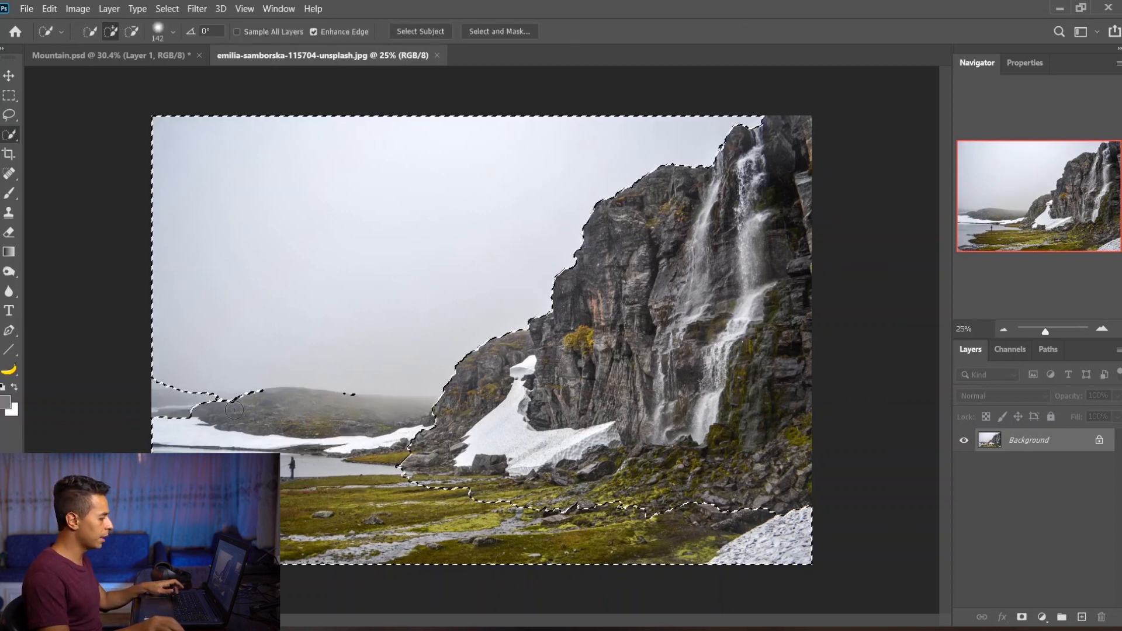
pyautogui.moveTo(360, 405)
pyautogui.mouseDown()
pyautogui.moveTo(253, 392)
pyautogui.moveTo(154, 431)
pyautogui.mouseUp()
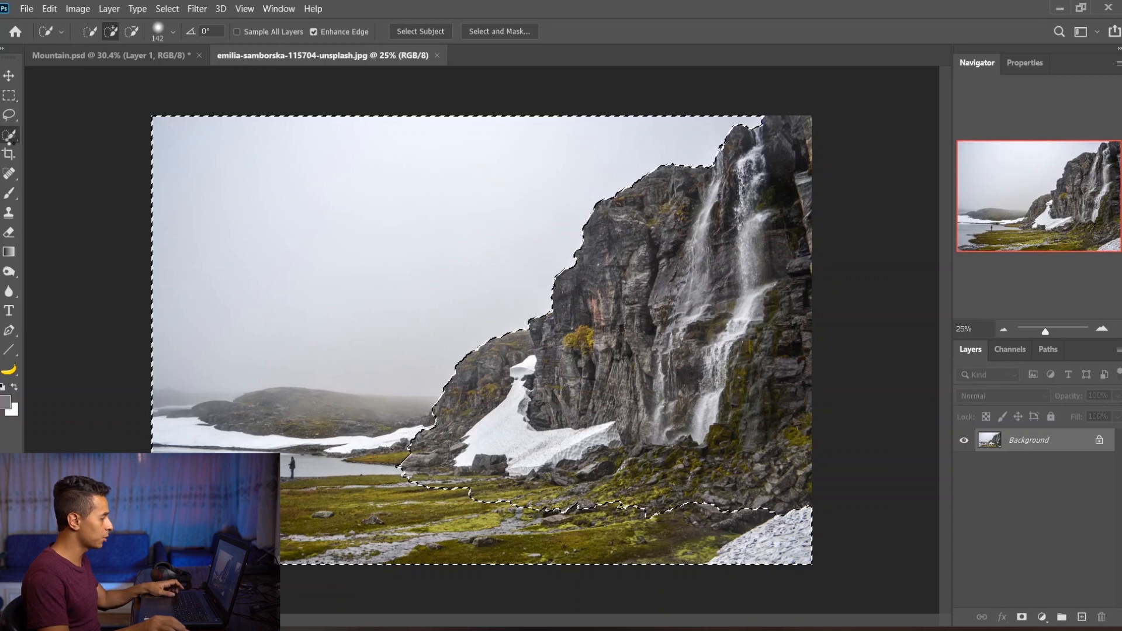
# - Add the snow and loose rocks along the cliff's base to the selection with the Lasso tool
pyautogui.press('l')
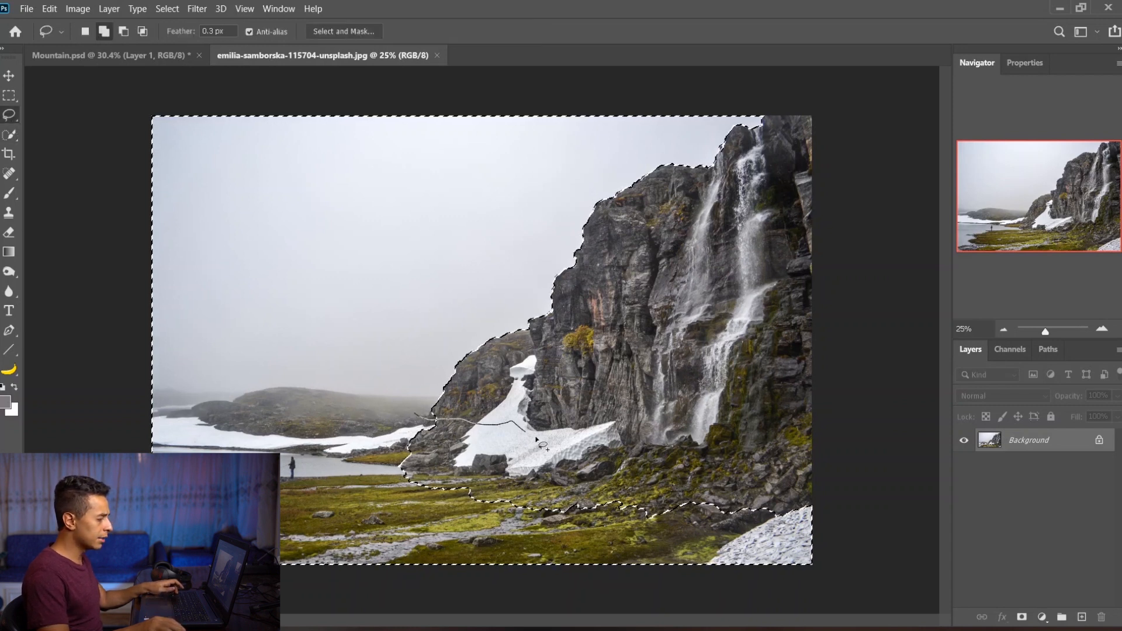
pyautogui.moveTo(609, 431); pyautogui.dragTo(687, 437)
pyautogui.moveTo(815, 431)
pyautogui.mouseDown()
pyautogui.moveTo(851, 519)
pyautogui.moveTo(275, 558)
pyautogui.mouseUp()
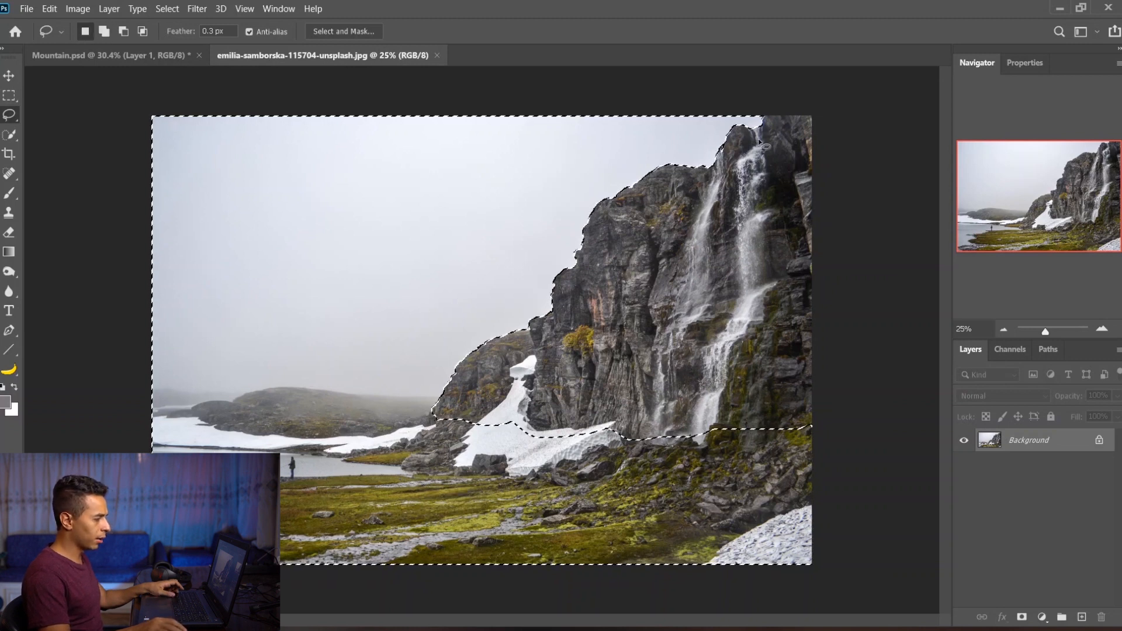
# - Add a layer mask from the selection and invert it to isolate the cliff
pyautogui.click(1021, 617)
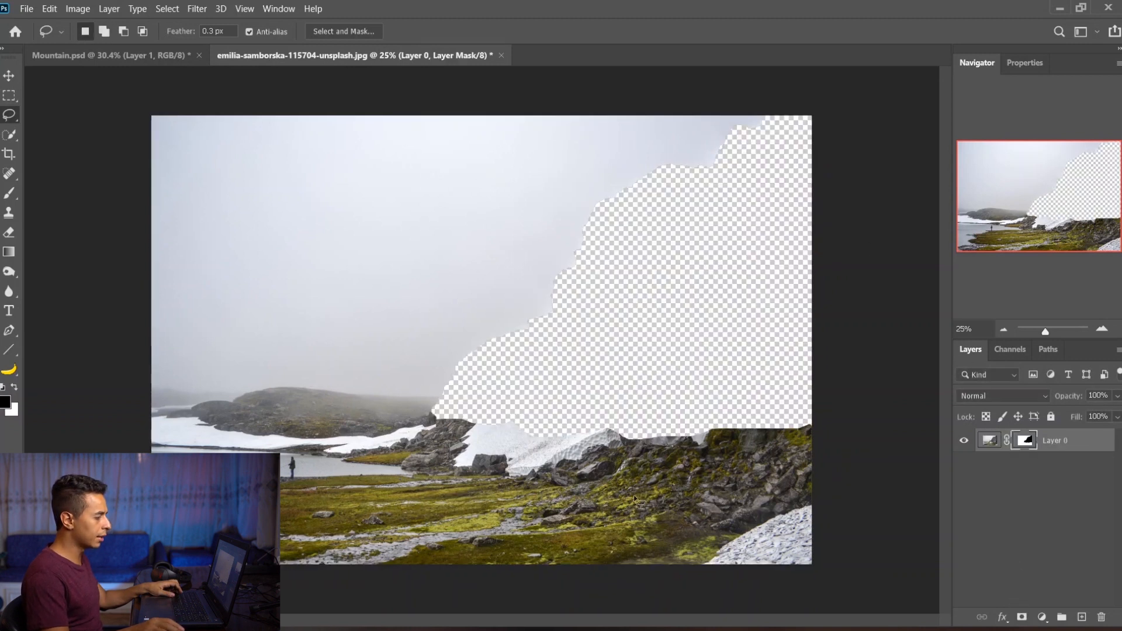
pyautogui.hotkey('ctrl', 'i')
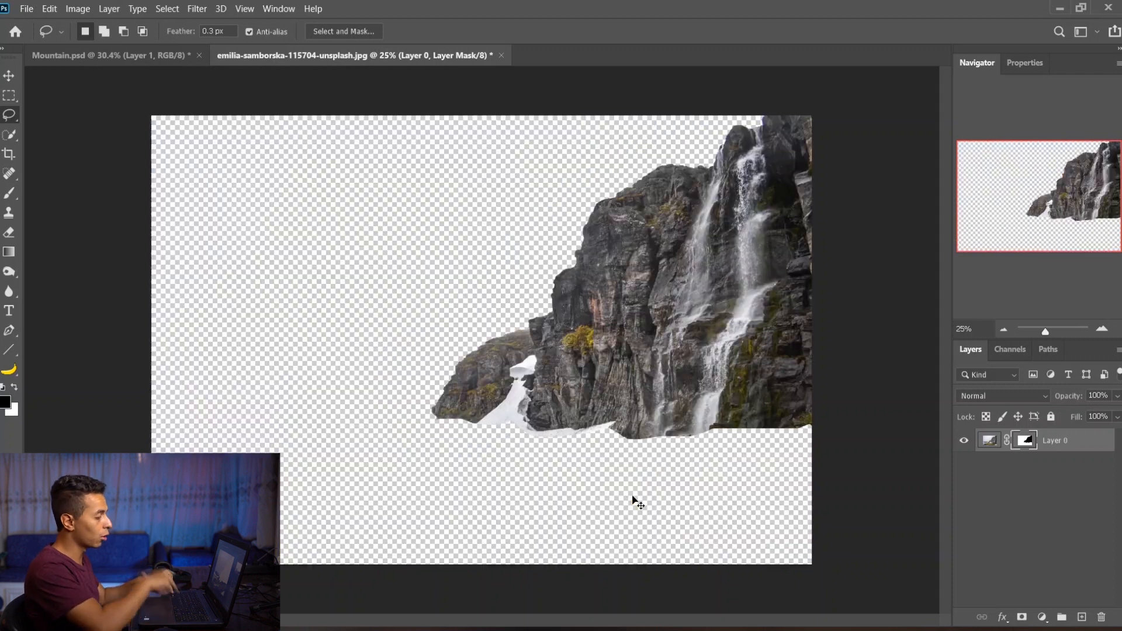
pyautogui.press('v')
pyautogui.scroll(5, 445, 367)
pyautogui.scroll(-3, 373, 438)
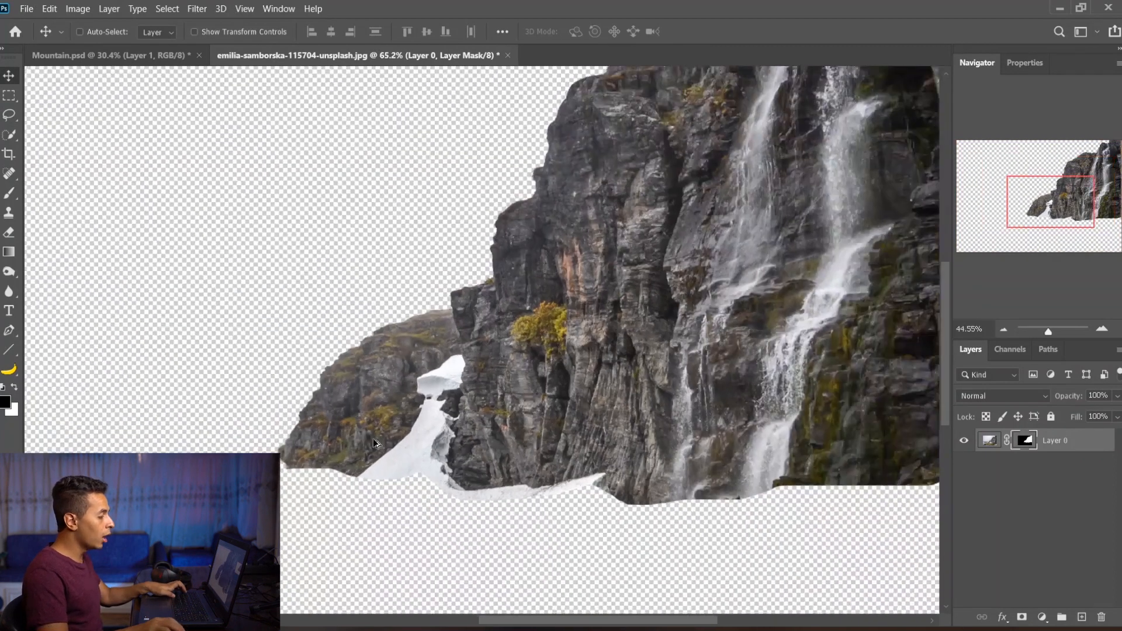
pyautogui.scroll(-1, 592, 380)
# - Lock Layer 0's transparent pixels and clone rock over the snow patch between the cliffs with a soft brush at 100% opacity
pyautogui.click(988, 440)
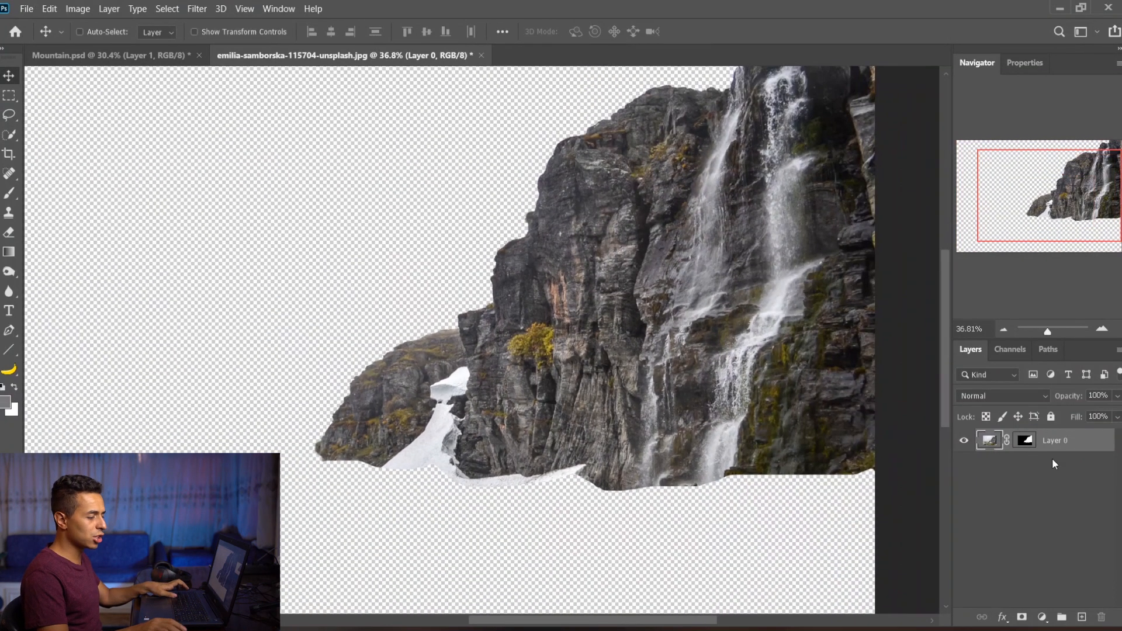
pyautogui.click(986, 418)
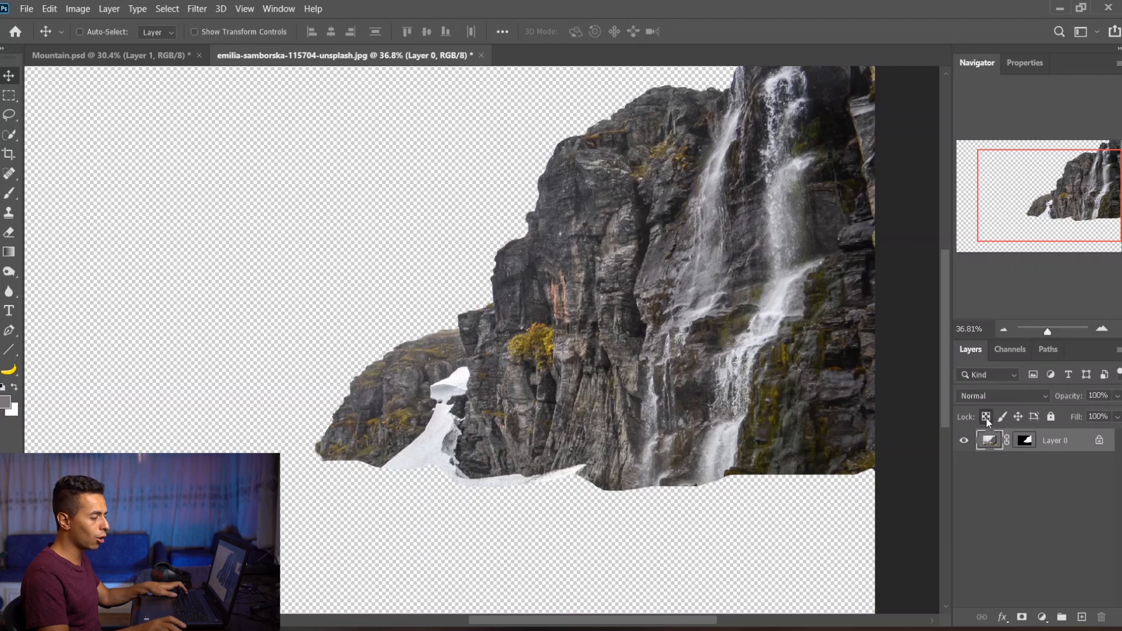
pyautogui.click(7, 213)
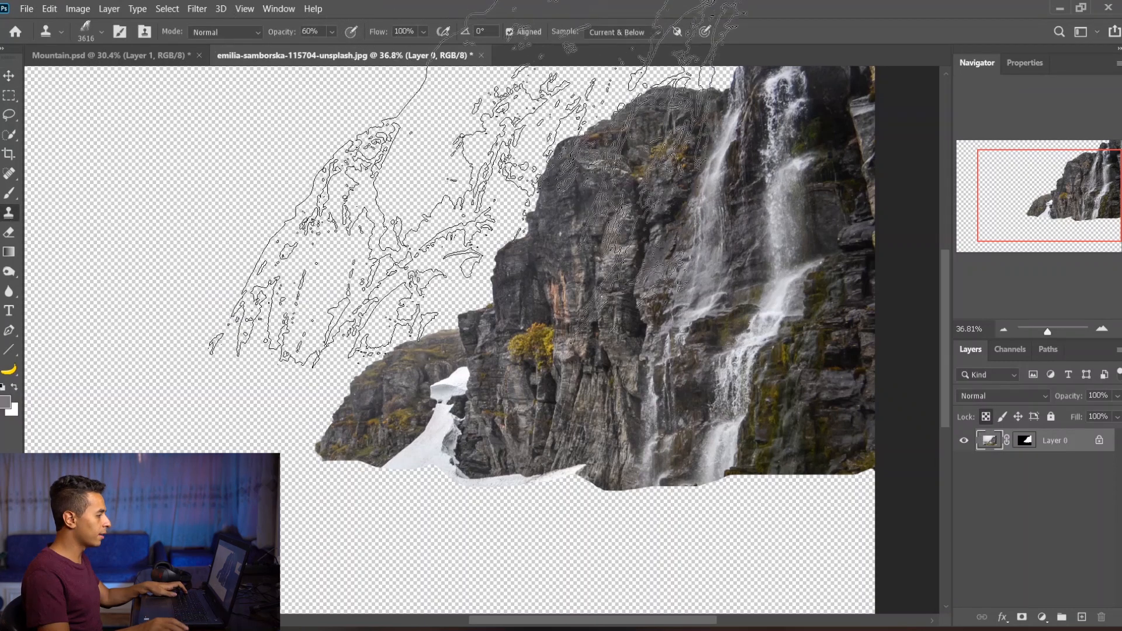
pyautogui.rightClick(561, 196)
pyautogui.click(720, 297)
pyautogui.moveTo(427, 275); pyautogui.dragTo(64, 271)
pyautogui.press('0')
pyautogui.moveTo(513, 376)
pyautogui.mouseDown()
pyautogui.moveTo(450, 386)
pyautogui.moveTo(445, 431)
pyautogui.moveTo(380, 458)
pyautogui.mouseUp()
# - Clone rock texture over the middle stretches of the waterfalls and the leftover snow at the cliff's foot
pyautogui.keyDown('alt'); pyautogui.click(570, 302); pyautogui.keyUp('alt')
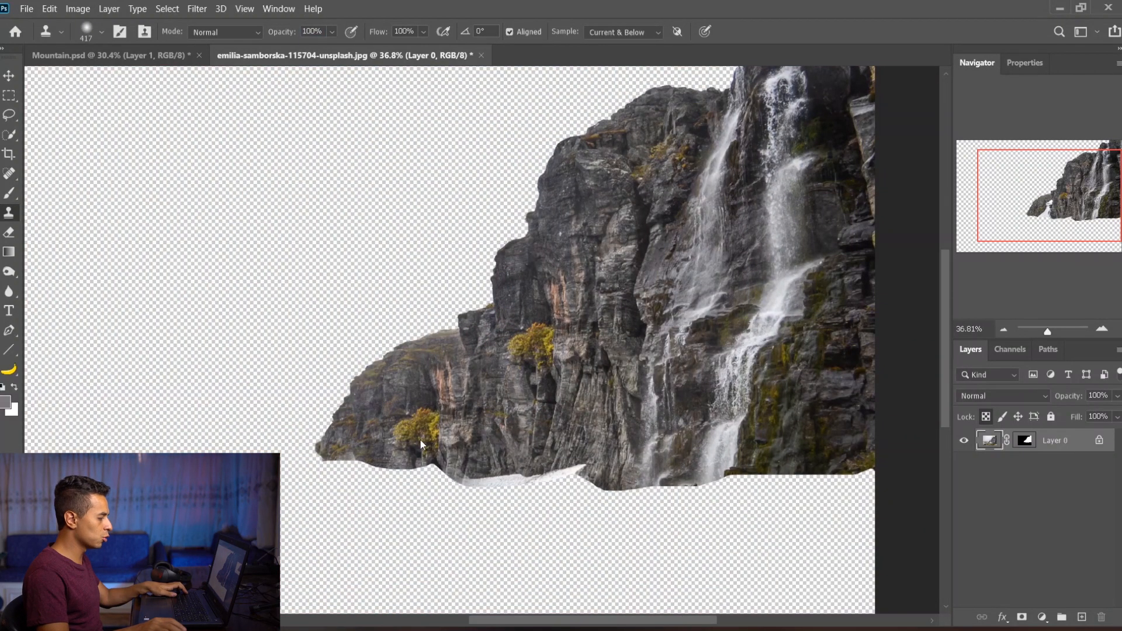
pyautogui.scroll(-3, 409, 444)
pyautogui.moveTo(571, 305); pyautogui.dragTo(568, 305)
pyautogui.moveTo(493, 408)
pyautogui.mouseDown()
pyautogui.moveTo(479, 409)
pyautogui.moveTo(488, 406)
pyautogui.mouseUp()
pyautogui.moveTo(679, 302)
pyautogui.mouseDown()
pyautogui.moveTo(717, 339)
pyautogui.moveTo(675, 316)
pyautogui.mouseUp()
pyautogui.keyDown('alt'); pyautogui.click(661, 316); pyautogui.keyUp('alt')
pyautogui.moveTo(755, 322)
pyautogui.mouseDown()
pyautogui.moveTo(751, 382)
pyautogui.moveTo(719, 391)
pyautogui.mouseUp()
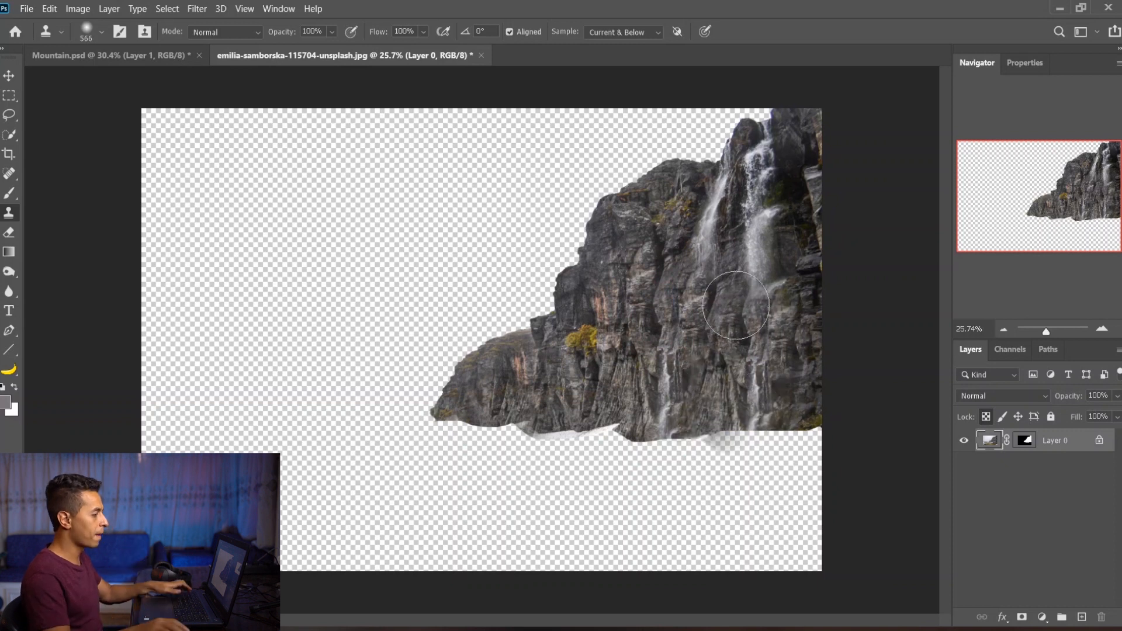
# - Clone rock over the upper stretches of both waterfalls
pyautogui.moveTo(751, 245); pyautogui.dragTo(736, 245)
pyautogui.keyDown('alt'); pyautogui.click(650, 240); pyautogui.keyUp('alt')
pyautogui.moveTo(715, 196)
pyautogui.mouseDown()
pyautogui.moveTo(707, 214)
pyautogui.moveTo(769, 281)
pyautogui.moveTo(759, 190)
pyautogui.moveTo(773, 169)
pyautogui.mouseUp()
# - Transfer the masked cliff into Mountain.psd as the topmost layer with transparent pixels unlocked, and position it over the canvas
pyautogui.press('v')
pyautogui.scroll(-2, 483, 358)
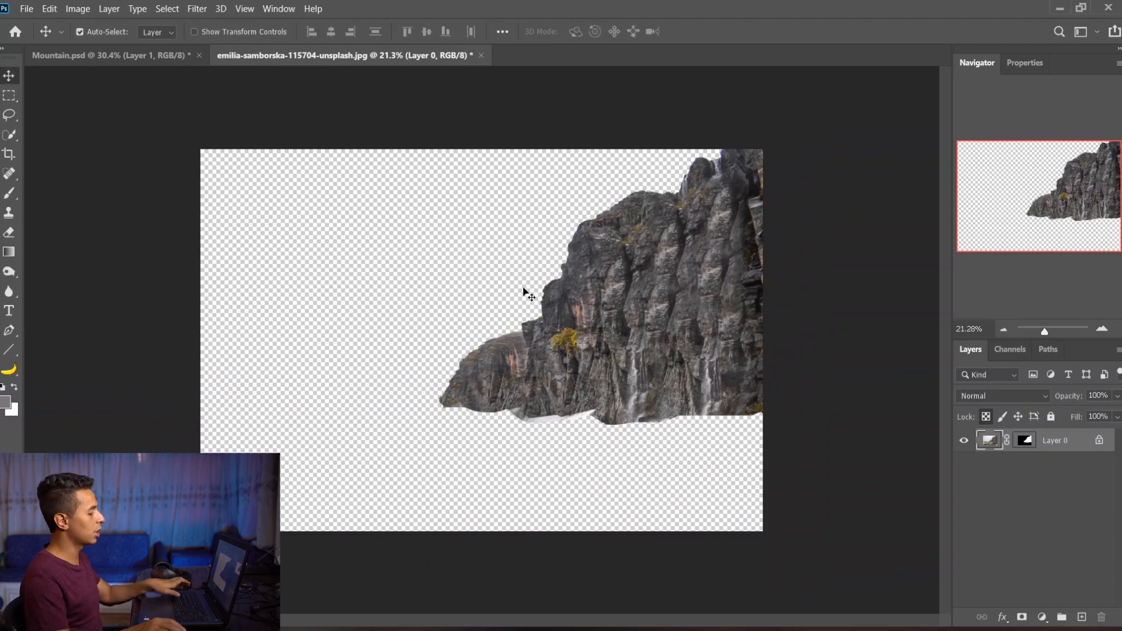
pyautogui.click(173, 62)
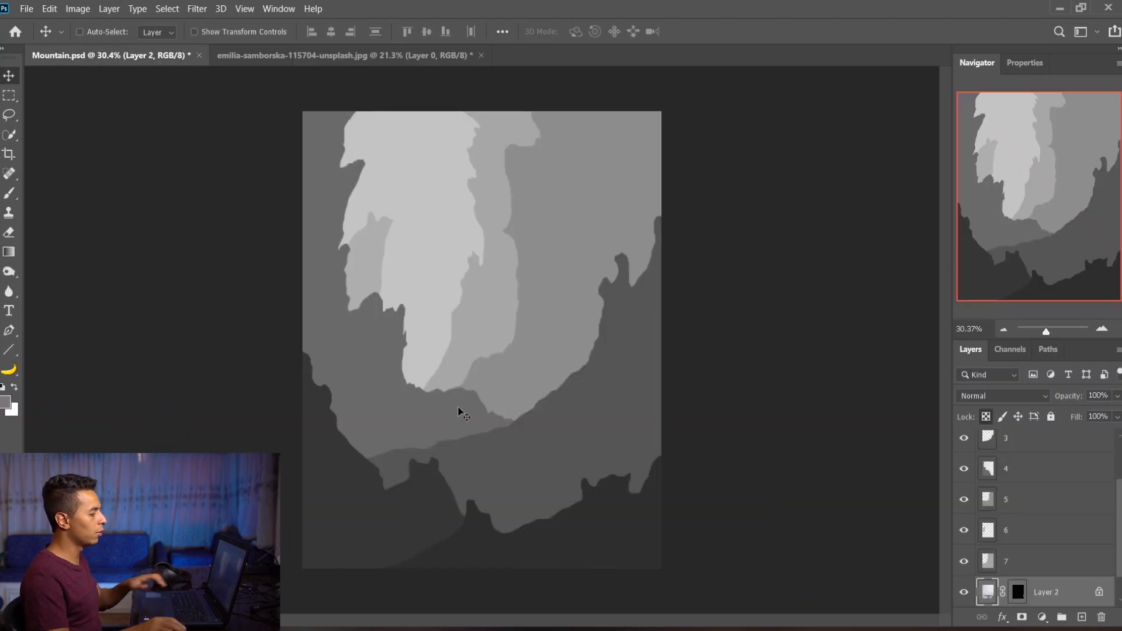
pyautogui.moveTo(1060, 604); pyautogui.dragTo(1025, 430)
pyautogui.click(988, 418)
pyautogui.moveTo(719, 442); pyautogui.dragTo(215, 433)
# - Apply Layer 2's mask and mark the layer with the Red color label
pyautogui.rightClick(1017, 444)
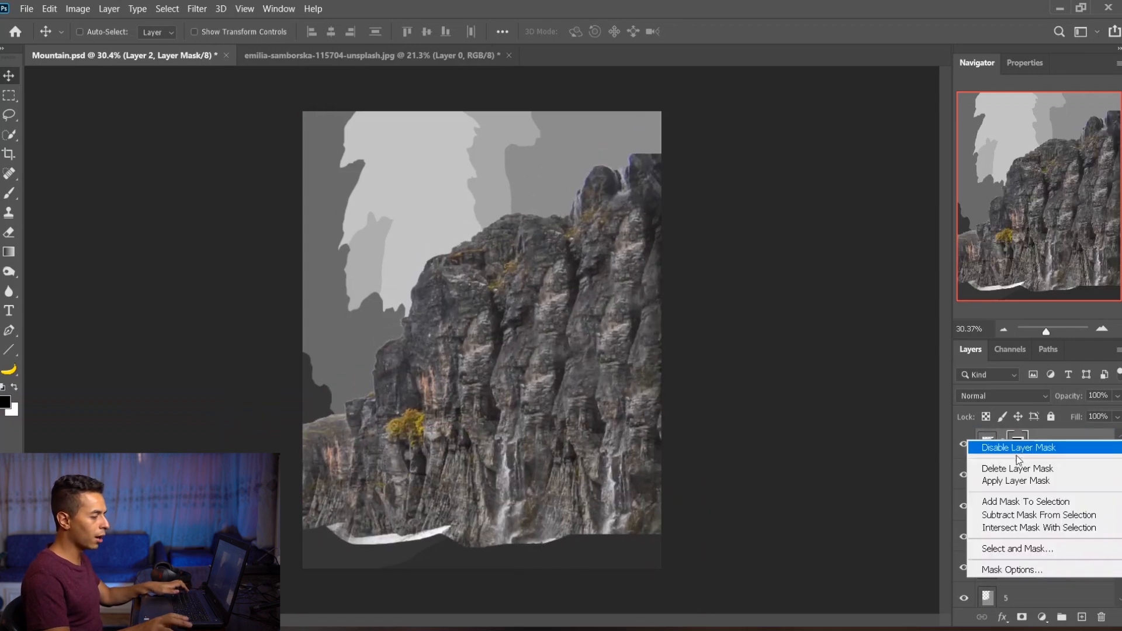
pyautogui.click(1013, 471)
pyautogui.rightClick(972, 452)
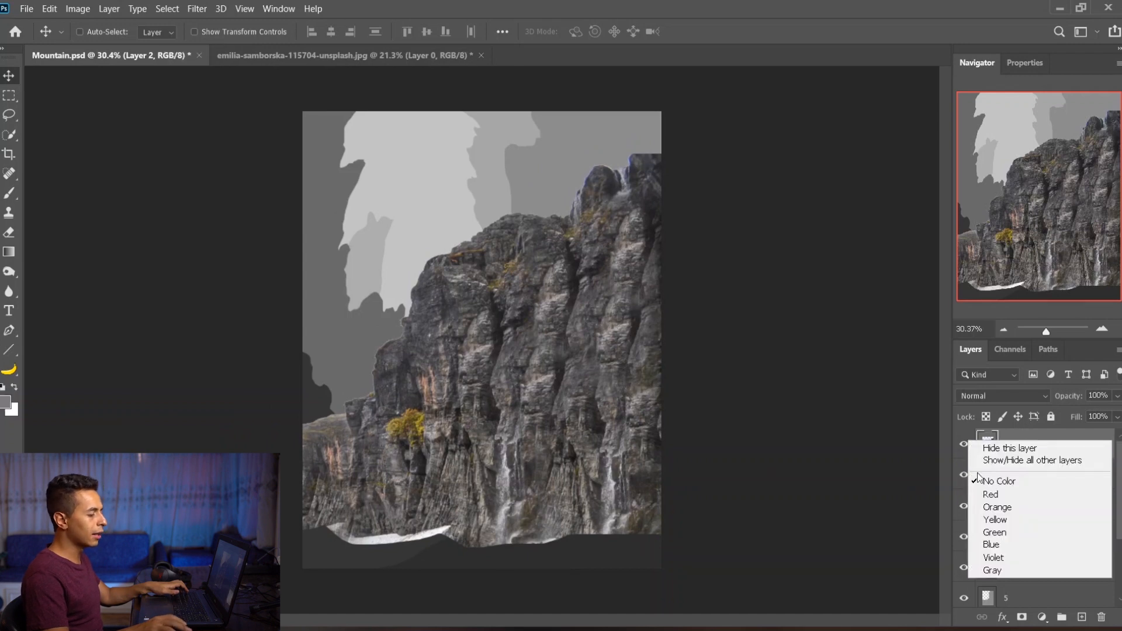
pyautogui.click(993, 494)
# - Hide Layer 2 and close the cliff photo document without saving its changes
pyautogui.click(964, 447)
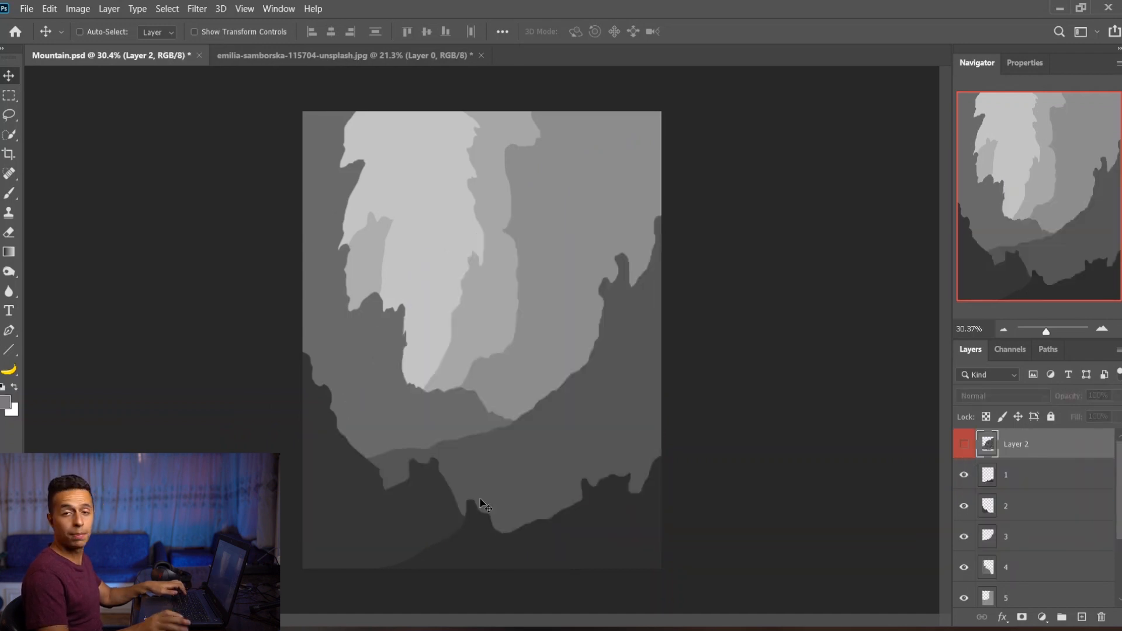
pyautogui.click(342, 58)
pyautogui.hotkey('ctrl', 'w')
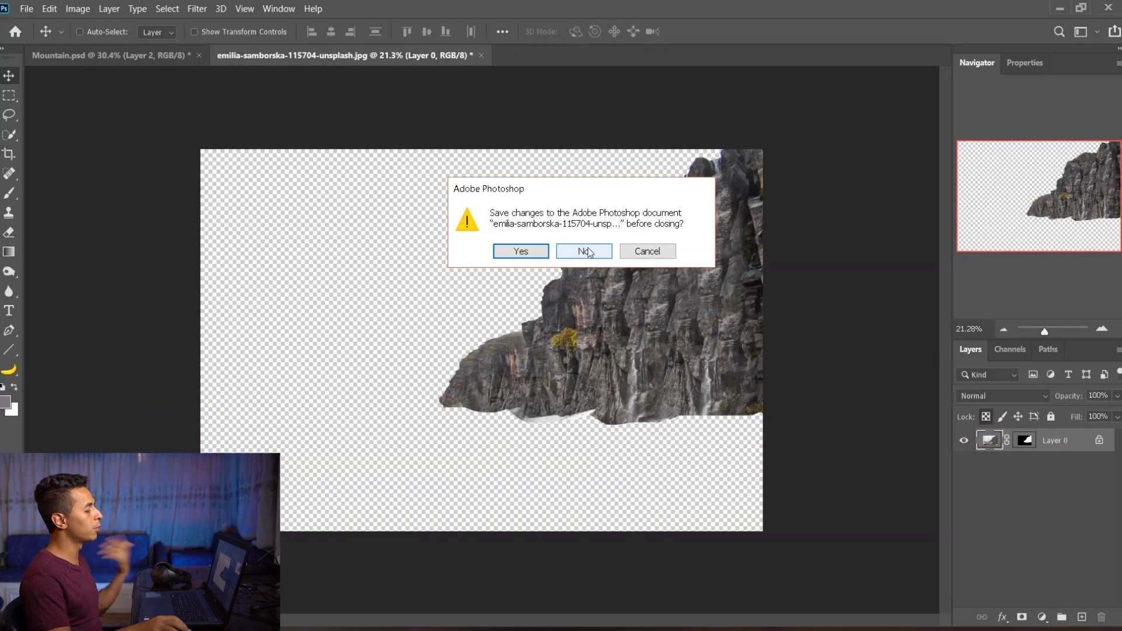
pyautogui.click(584, 251)
# - Make a working copy of the Layer 2 cliff beneath the hidden red-labelled original and move it over the upper canvas
pyautogui.click(966, 447)
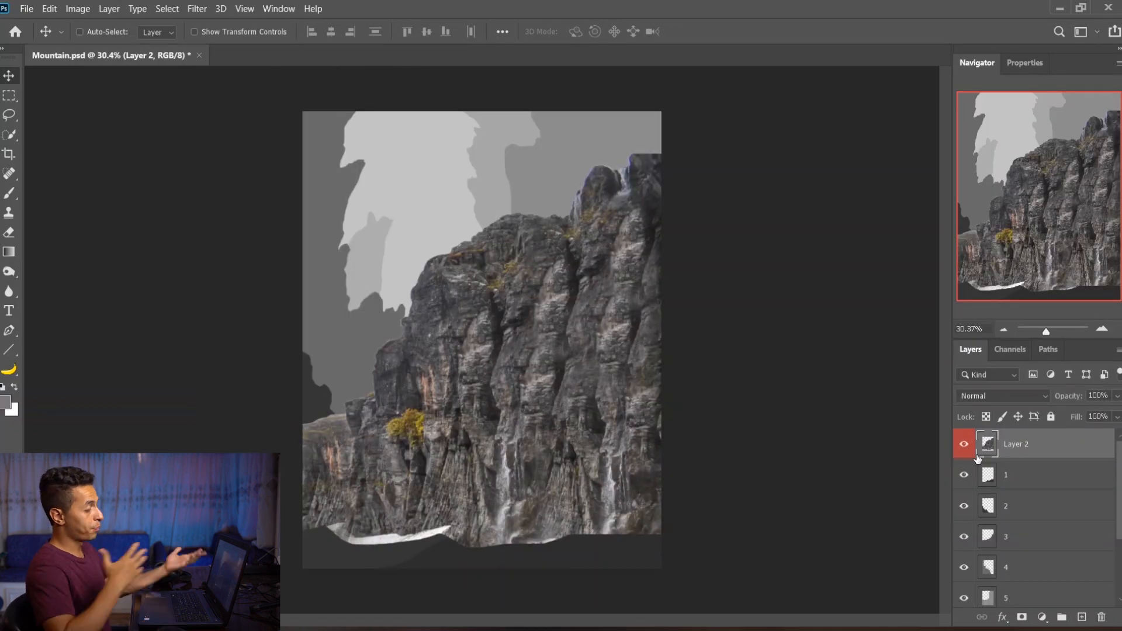
pyautogui.moveTo(587, 349); pyautogui.dragTo(557, 273)
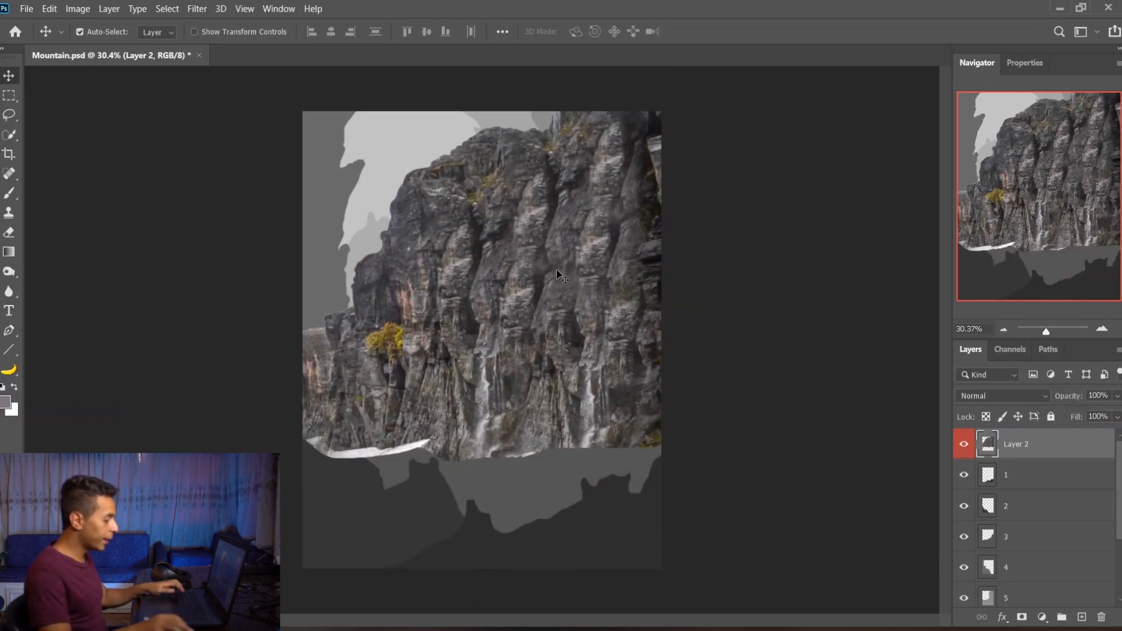
pyautogui.hotkey('ctrl', 'j')
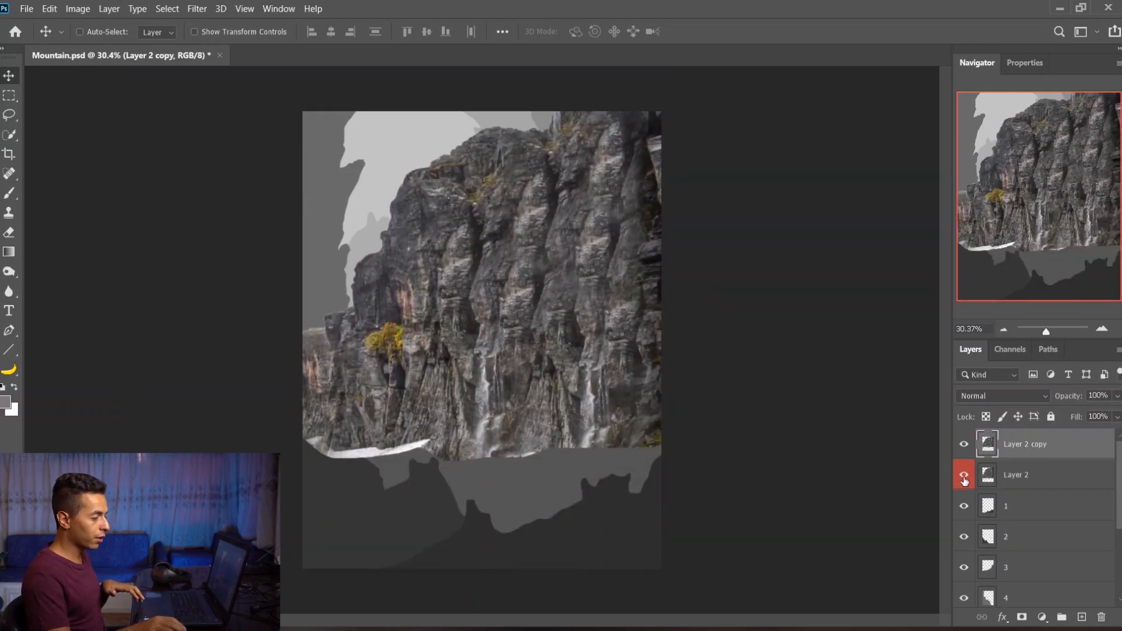
pyautogui.moveTo(1002, 474); pyautogui.dragTo(1013, 437)
pyautogui.moveTo(434, 302); pyautogui.dragTo(485, 263)
pyautogui.press('ctrl')
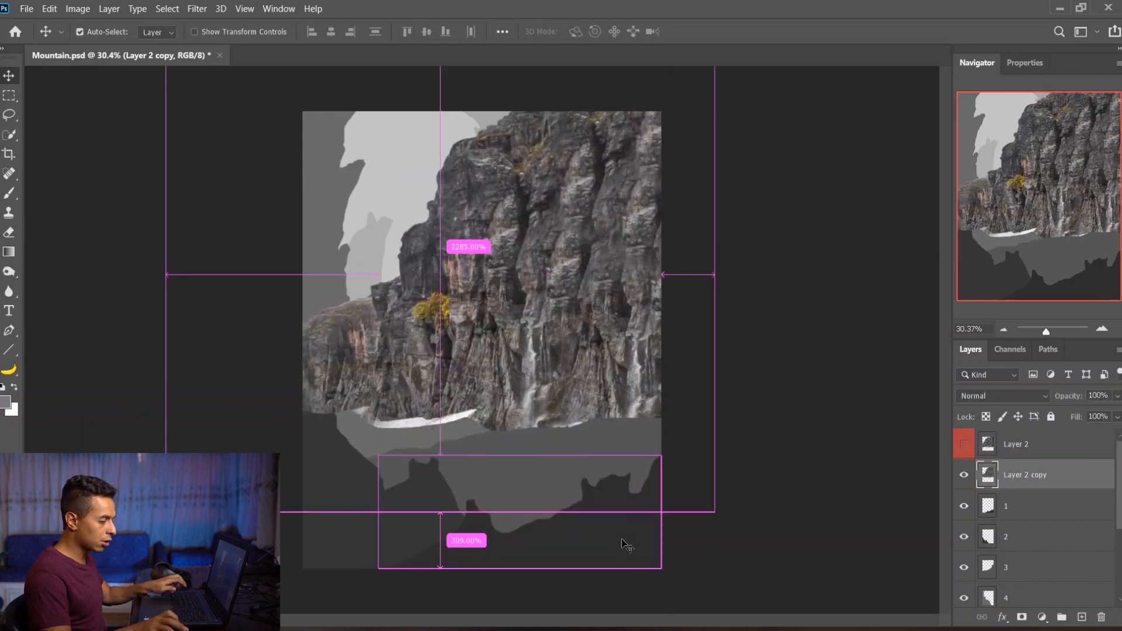
# - Mask Layer 2 copy to the outline of sketch layer 1, unlink the mask, and target the cliff image
pyautogui.keyDown('ctrl'); pyautogui.click(988, 506); pyautogui.keyUp('ctrl')
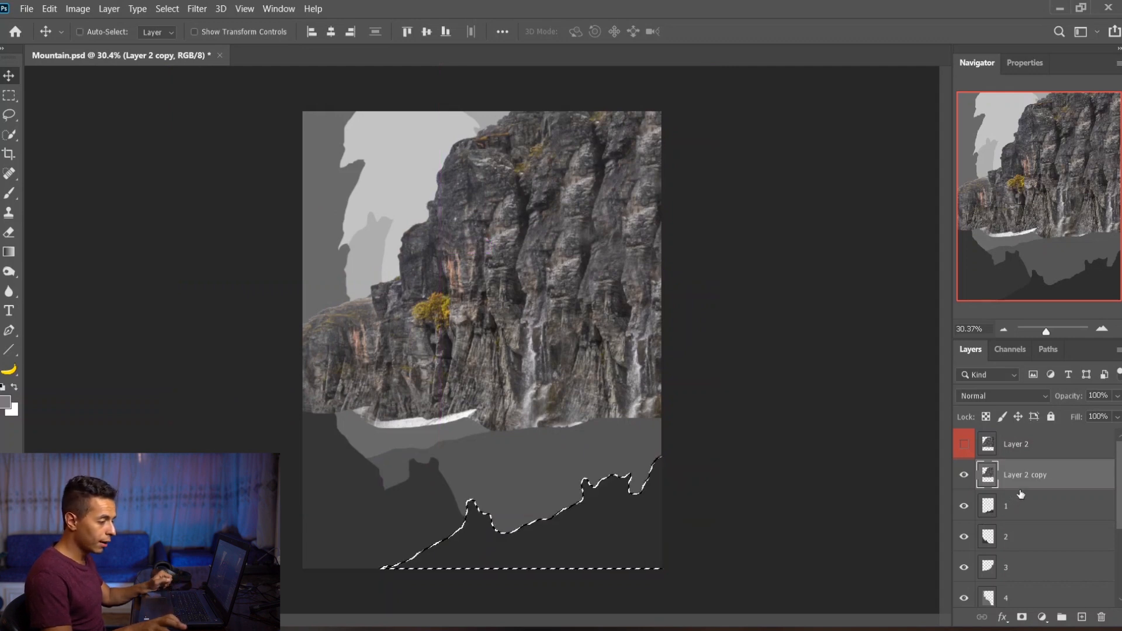
pyautogui.click(1005, 504)
pyautogui.click(1008, 477)
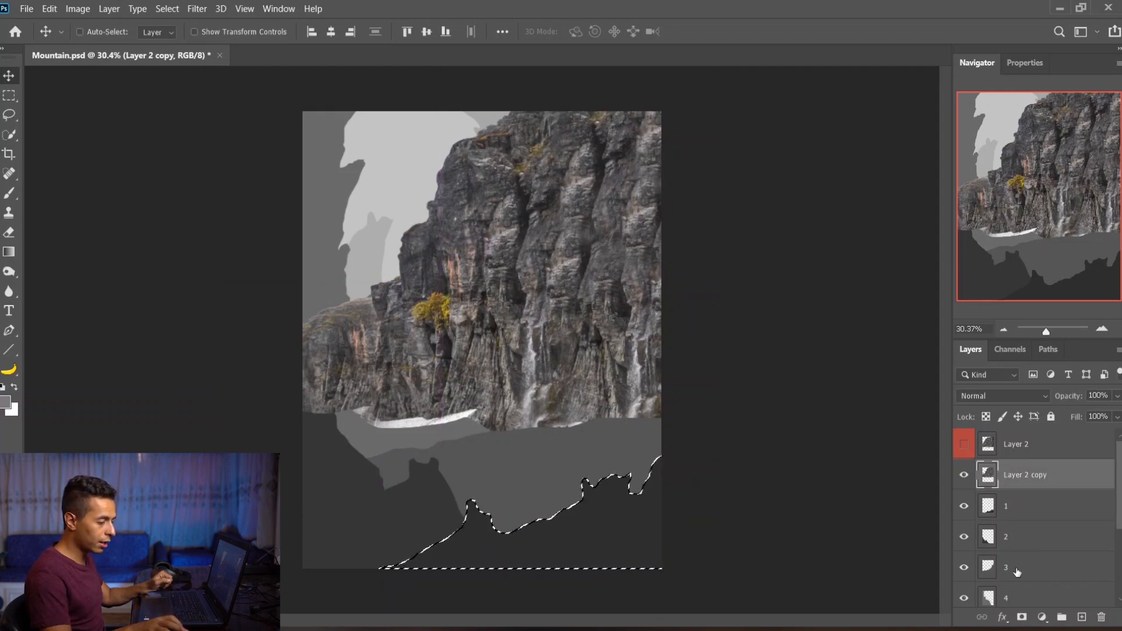
pyautogui.click(1022, 616)
pyautogui.click(986, 478)
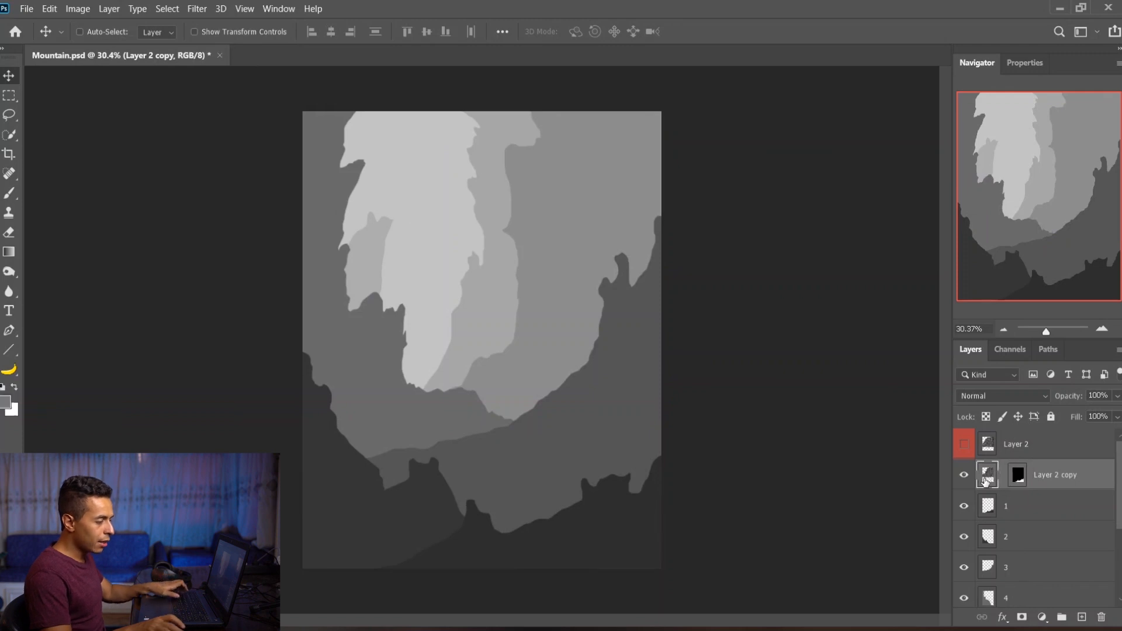
# - Scale down and reposition the Layer 2 copy cliff inside its mask so that rock fills the foreground ridge
pyautogui.moveTo(944, 478); pyautogui.dragTo(645, 486)
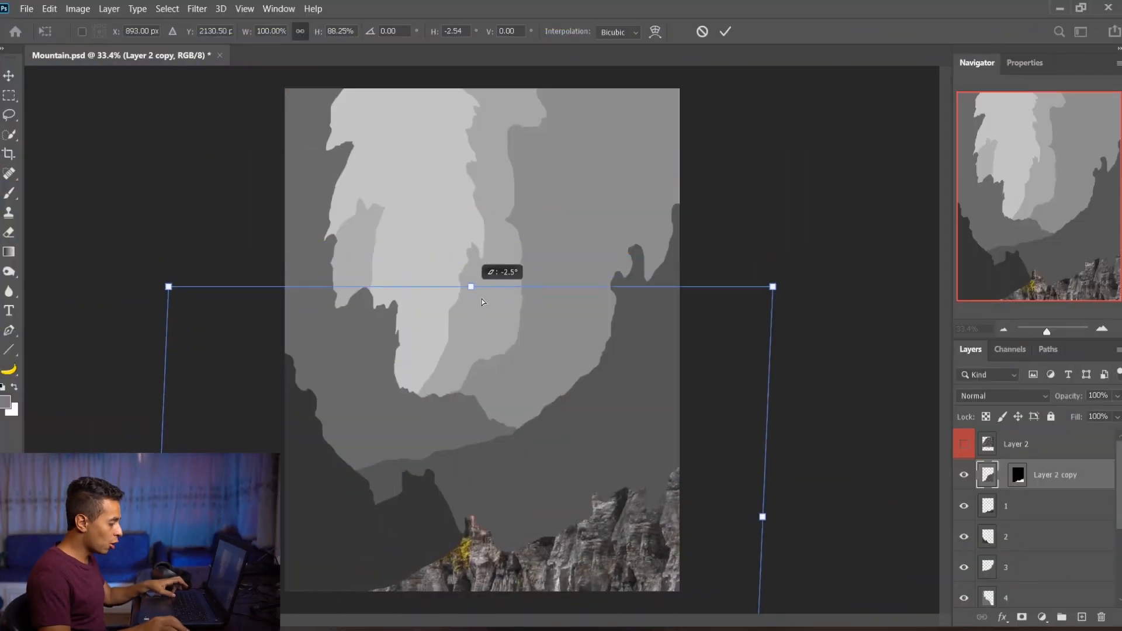
pyautogui.moveTo(483, 302); pyautogui.dragTo(509, 419)
pyautogui.moveTo(515, 470); pyautogui.dragTo(506, 503)
pyautogui.moveTo(579, 472); pyautogui.dragTo(594, 477)
pyautogui.scroll(5, 595, 485)
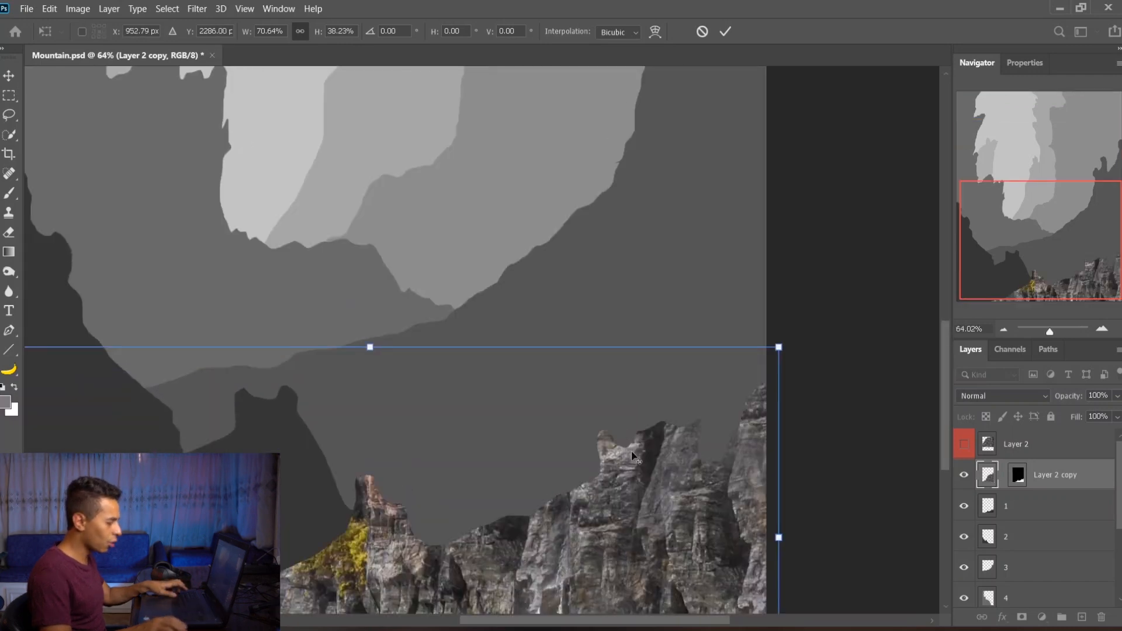
pyautogui.press('Return')
# - Lock transparent pixels on Layer 2 copy and clone lighter rock texture over the dark pillar beside the ridge's peak
pyautogui.scroll(7, 627, 492)
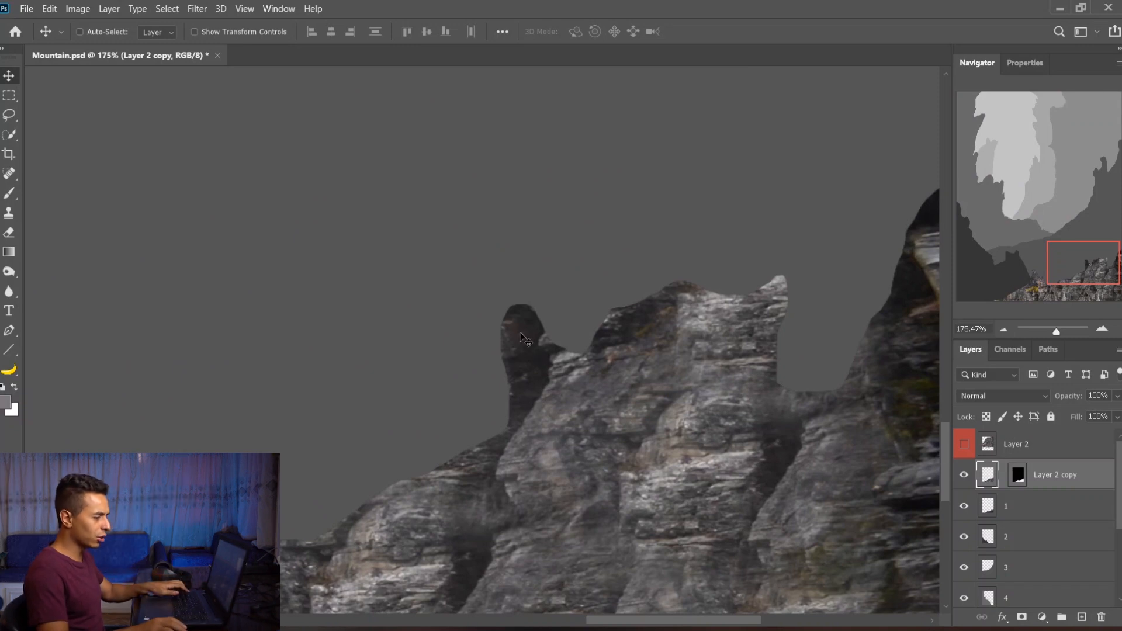
pyautogui.press('s')
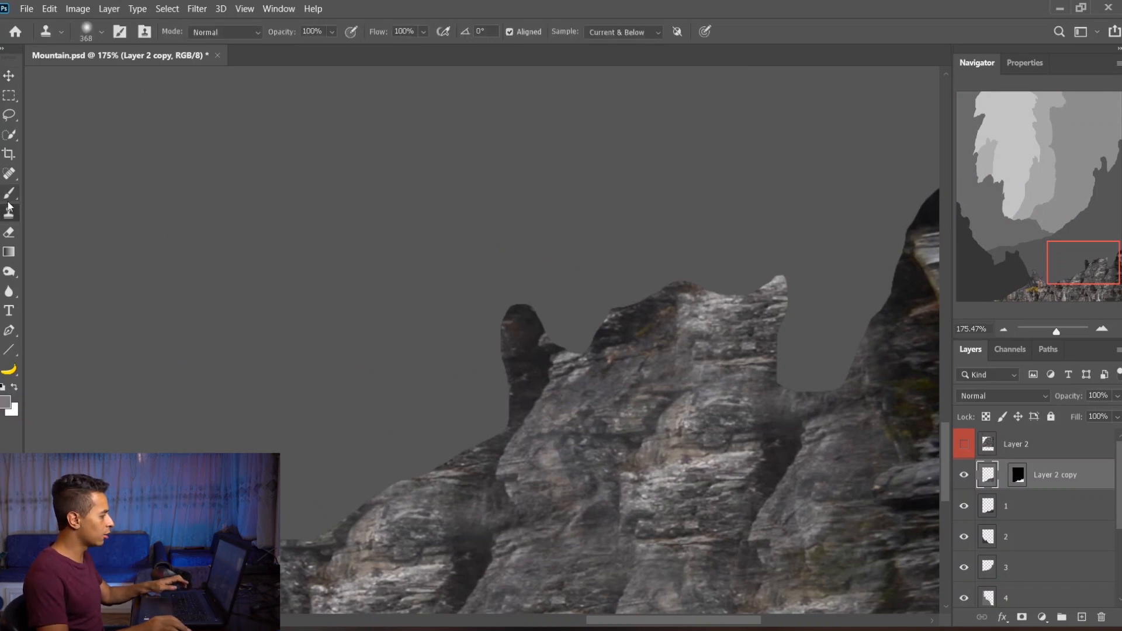
pyautogui.keyDown('alt'); pyautogui.rightClick(751, 288); pyautogui.keyUp('alt')
pyautogui.click(986, 417)
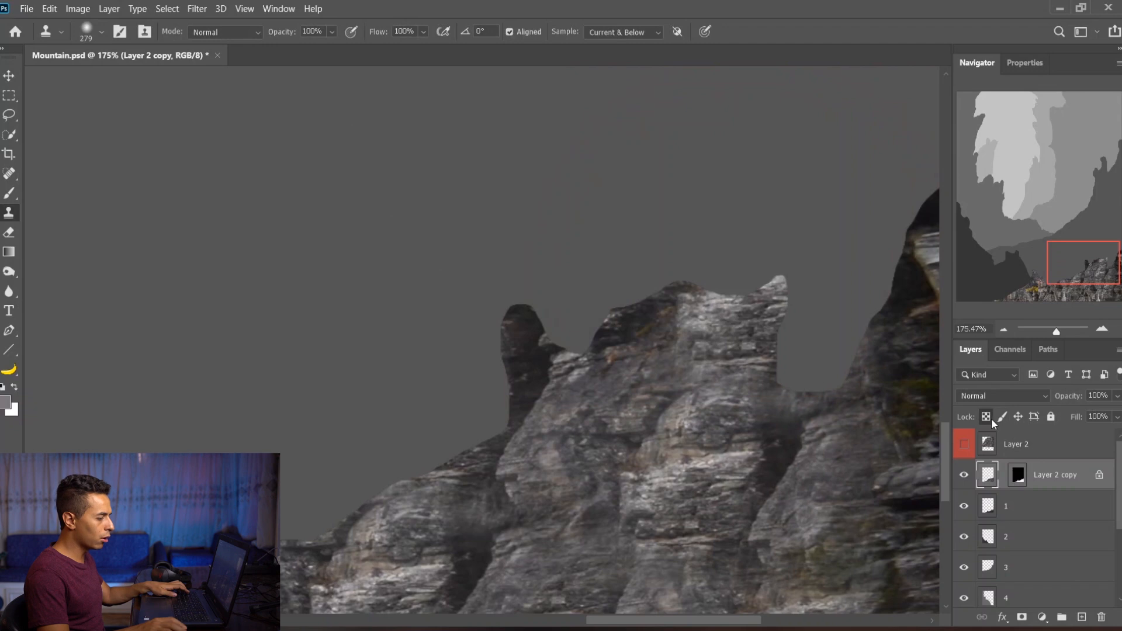
pyautogui.keyDown('alt'); pyautogui.rightClick(614, 481); pyautogui.keyUp('alt')
pyautogui.keyDown('alt'); pyautogui.rightClick(638, 493); pyautogui.keyUp('alt')
pyautogui.keyDown('alt'); pyautogui.click(512, 437); pyautogui.keyUp('alt')
pyautogui.moveTo(499, 414); pyautogui.dragTo(482, 362)
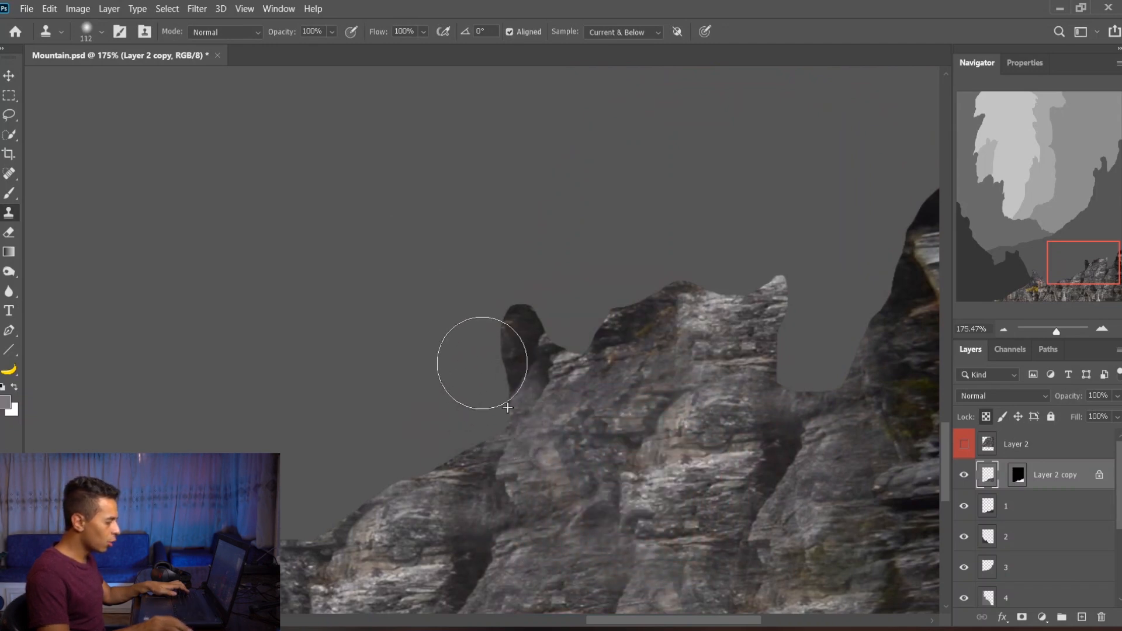
pyautogui.keyDown('alt'); pyautogui.click(669, 418); pyautogui.keyUp('alt')
pyautogui.moveTo(498, 321); pyautogui.dragTo(503, 350)
# - Clone rock texture over the flaws at the tip of the foreground's left spire and on the peak at the canvas's right edge
pyautogui.scroll(-4, 497, 366)
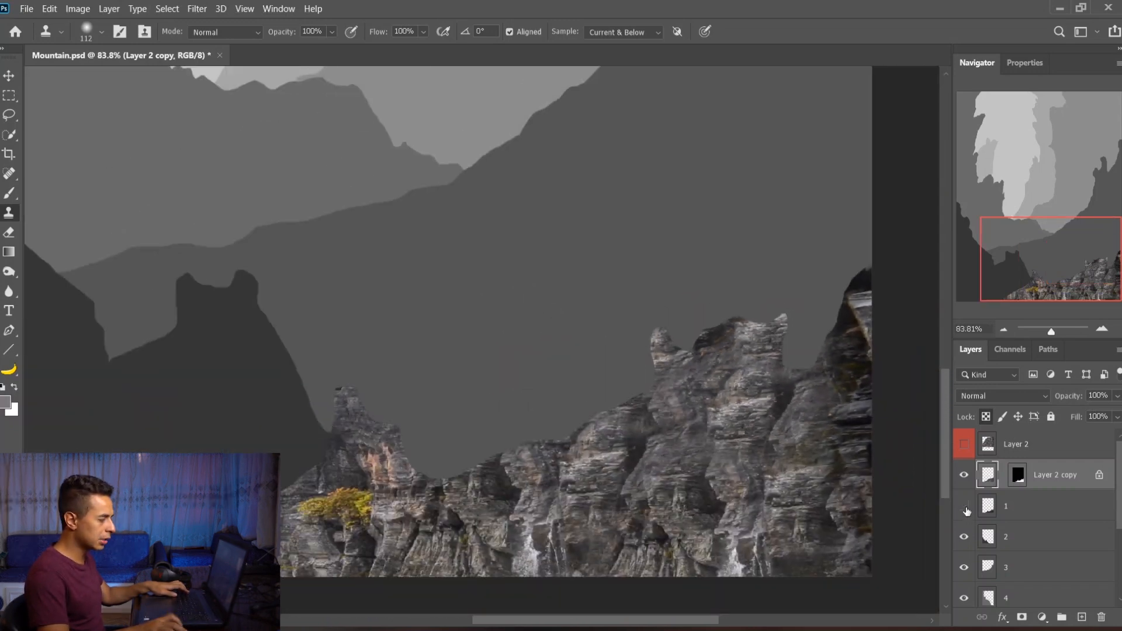
pyautogui.scroll(4, 325, 474)
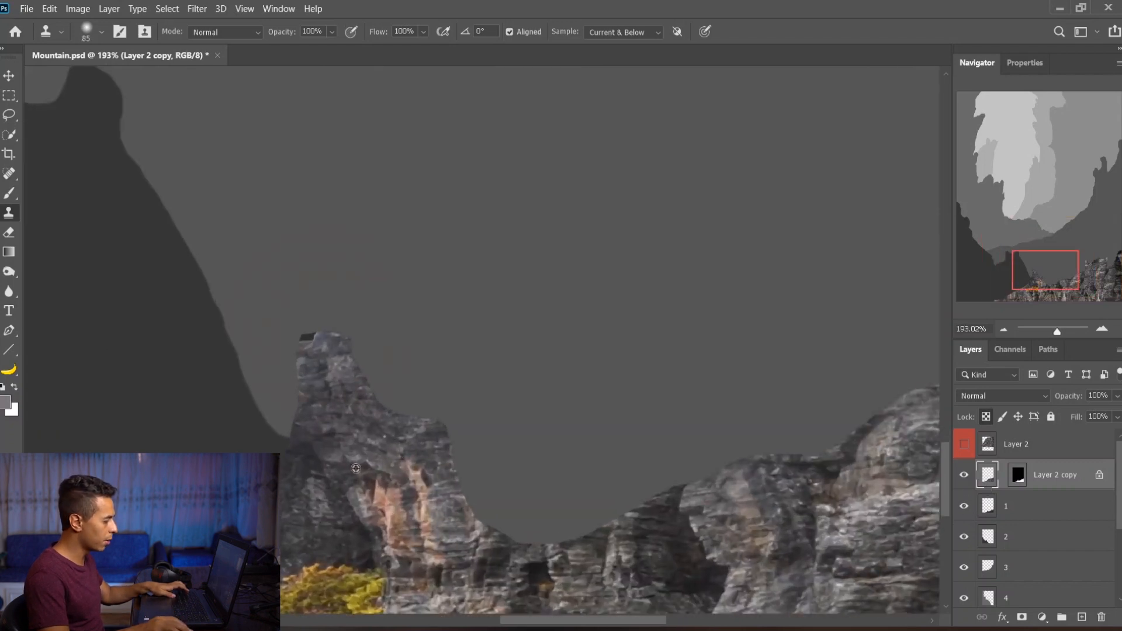
pyautogui.moveTo(309, 386); pyautogui.dragTo(291, 338)
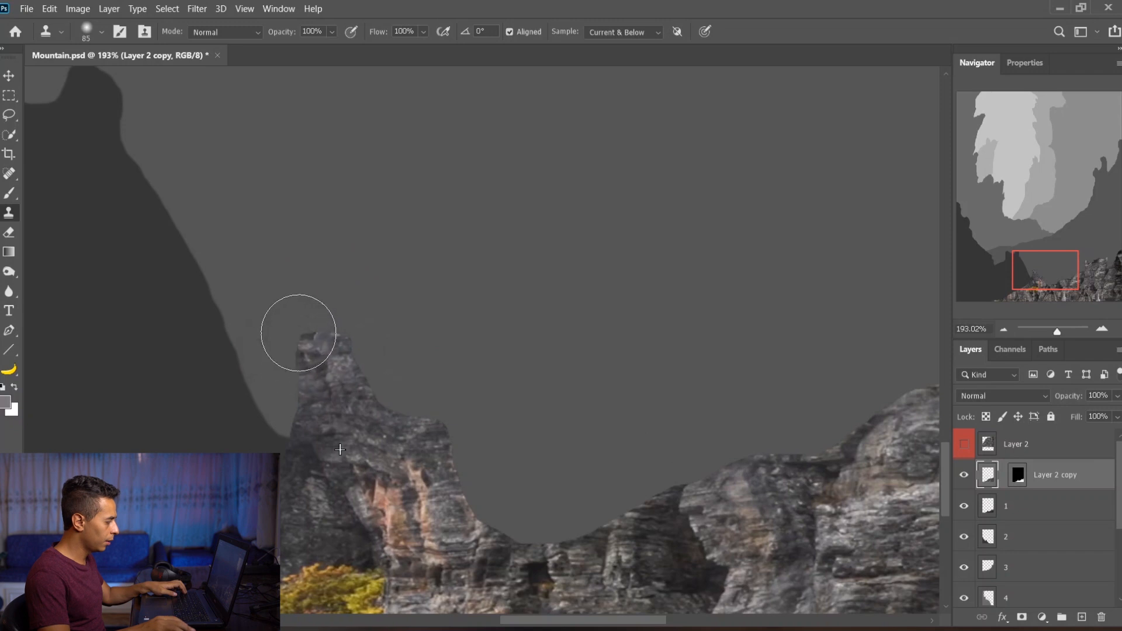
pyautogui.scroll(-5, 395, 324)
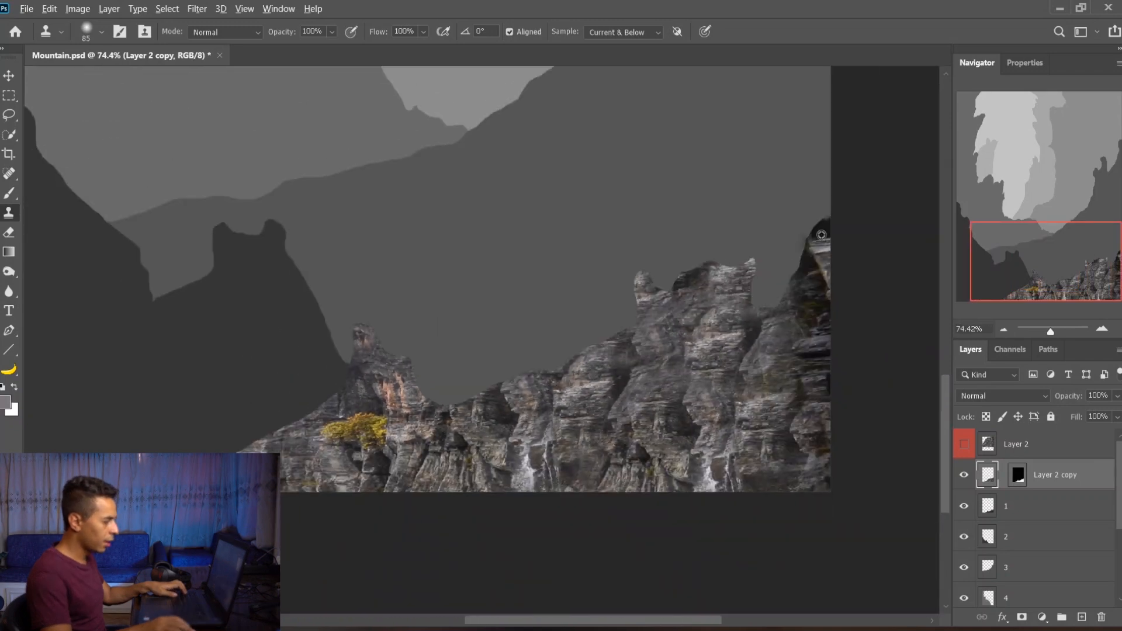
pyautogui.scroll(3, 800, 241)
pyautogui.moveTo(803, 301)
pyautogui.mouseDown()
pyautogui.moveTo(776, 358)
pyautogui.moveTo(834, 283)
pyautogui.moveTo(796, 387)
pyautogui.moveTo(797, 421)
pyautogui.mouseUp()
pyautogui.scroll(-1, 800, 307)
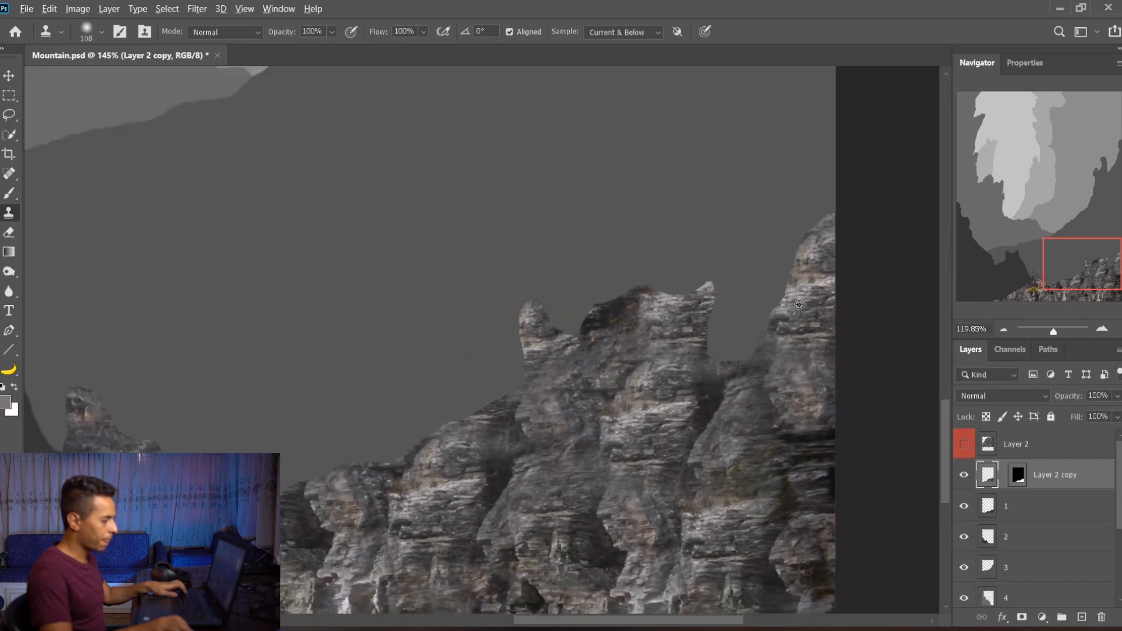
pyautogui.scroll(-4, 799, 307)
# - Hide sketch layer 1 and place a second duplicate of the red-labelled Layer 2 directly beneath it
pyautogui.press('v')
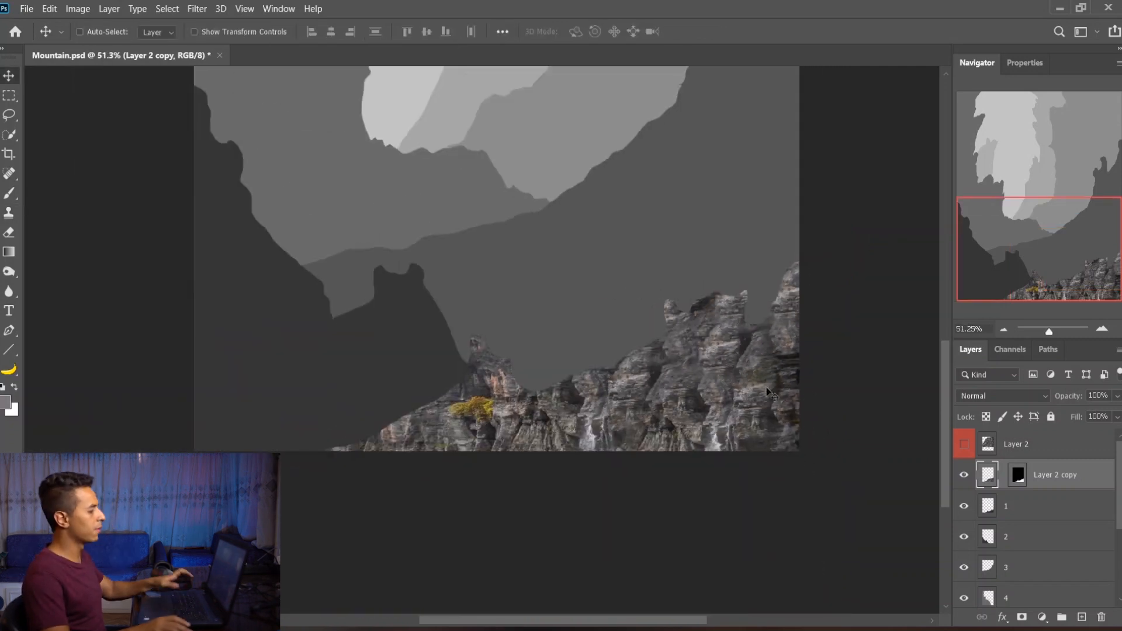
pyautogui.click(979, 512)
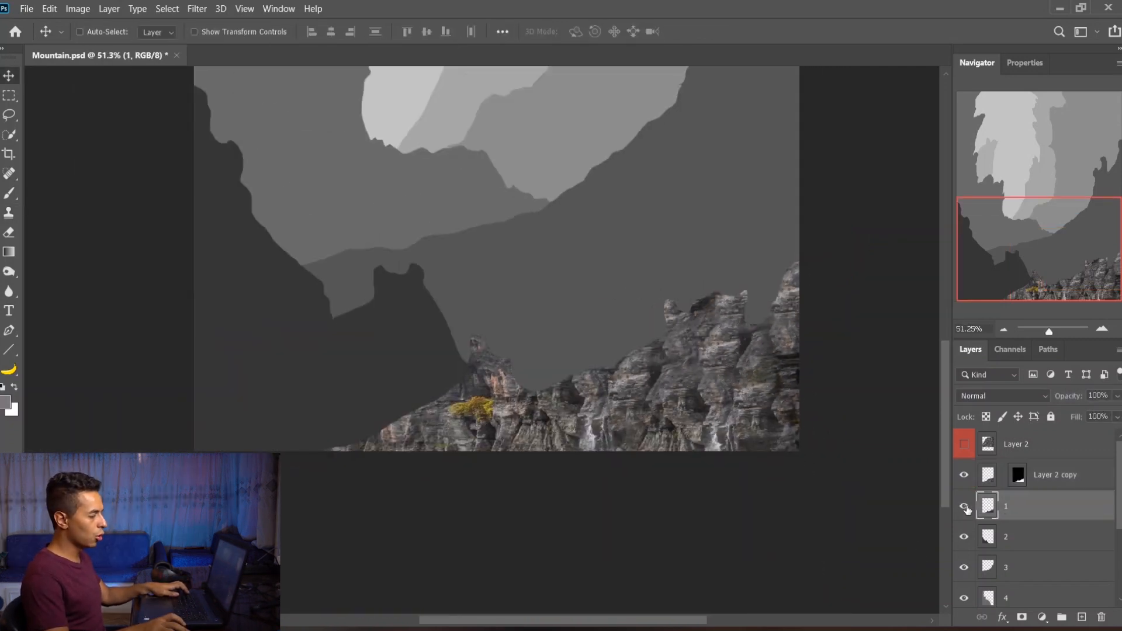
pyautogui.moveTo(1047, 476); pyautogui.dragTo(991, 550)
pyautogui.hotkey('ctrl', 'z')
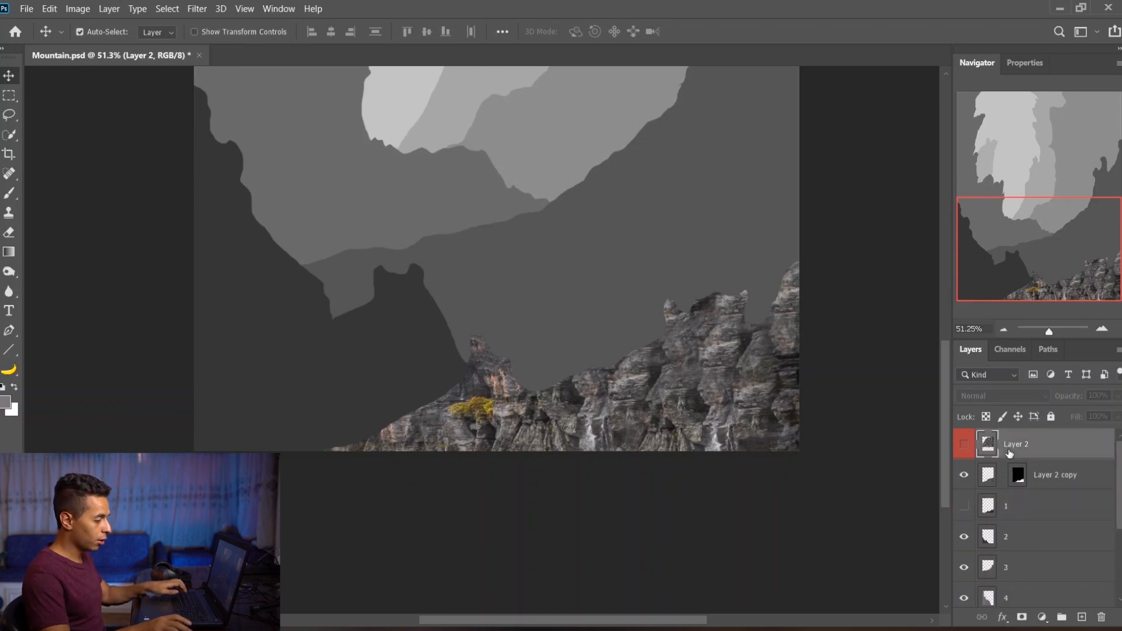
pyautogui.hotkey('ctrl', 'shift', 'z')
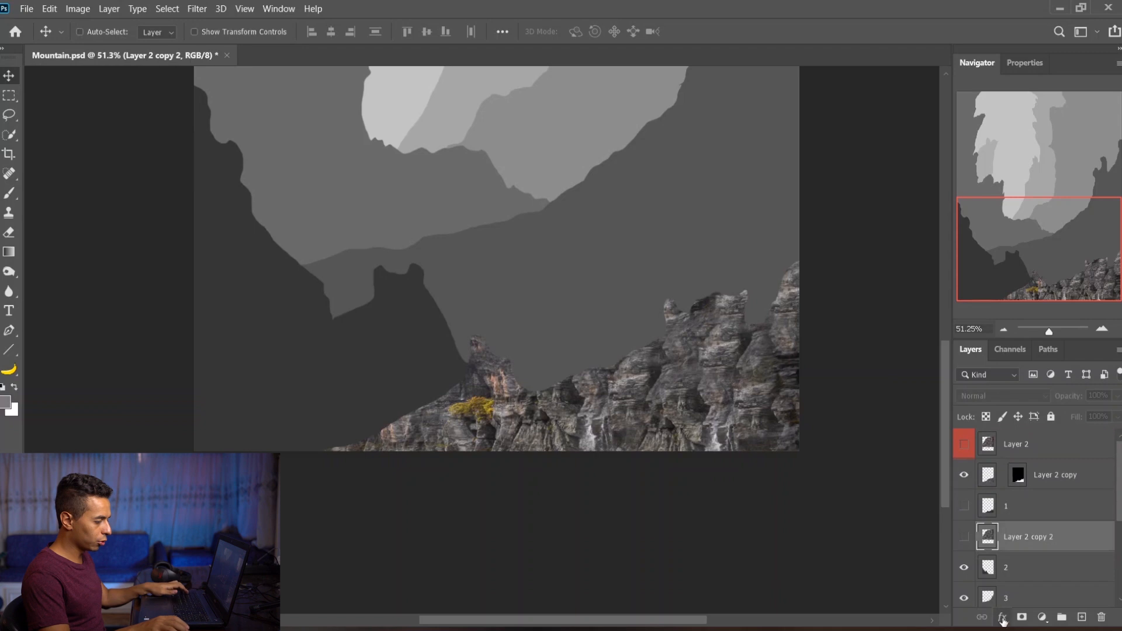
# - Mask Layer 2 copy 2 to the outline of sketch layer 2, make it visible, and unlink its mask
pyautogui.keyDown('ctrl'); pyautogui.click(991, 570); pyautogui.keyUp('ctrl')
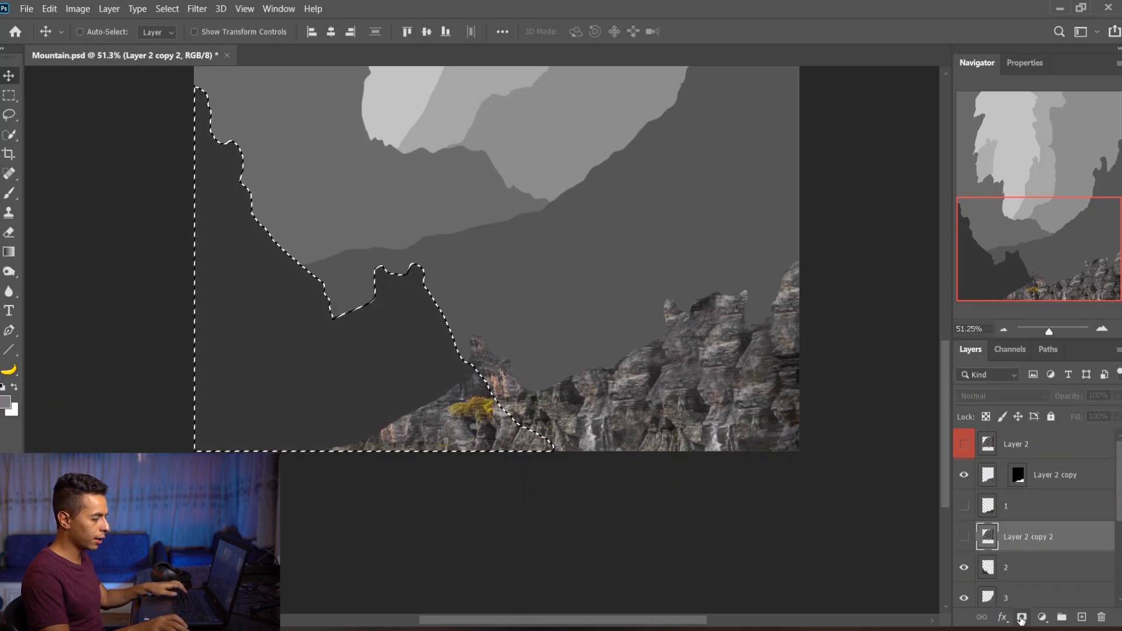
pyautogui.click(1021, 617)
pyautogui.click(1002, 539)
# - Flip the Layer 2 copy 2 cliff horizontally and fit it inside its mask so that rock covers the whole lower-left mountain
pyautogui.moveTo(485, 329); pyautogui.dragTo(517, 395)
pyautogui.press('ctrl')
pyautogui.hotkey('ctrl', 't')
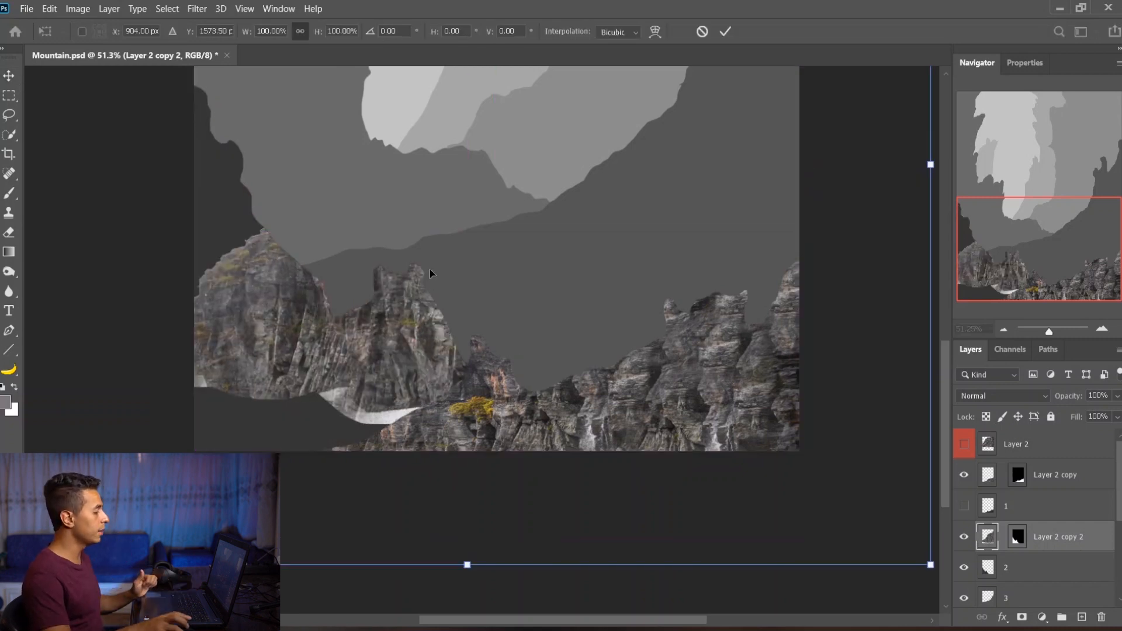
pyautogui.rightClick(430, 270)
pyautogui.click(494, 522)
pyautogui.press('Return')
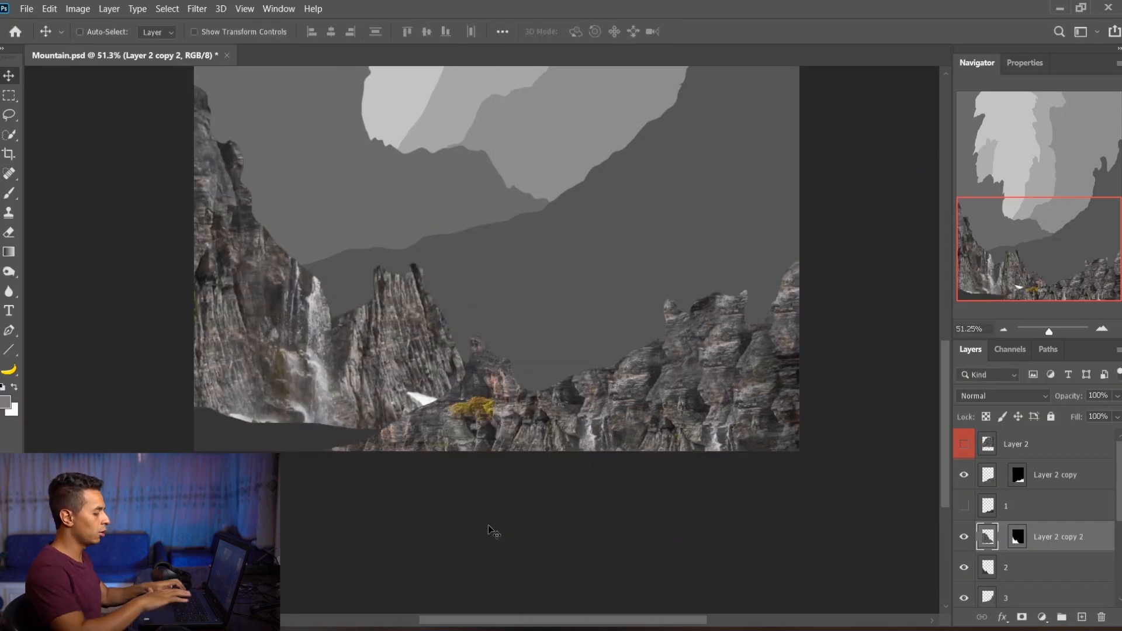
pyautogui.hotkey('ctrl', '0')
pyautogui.moveTo(484, 383); pyautogui.dragTo(484, 485)
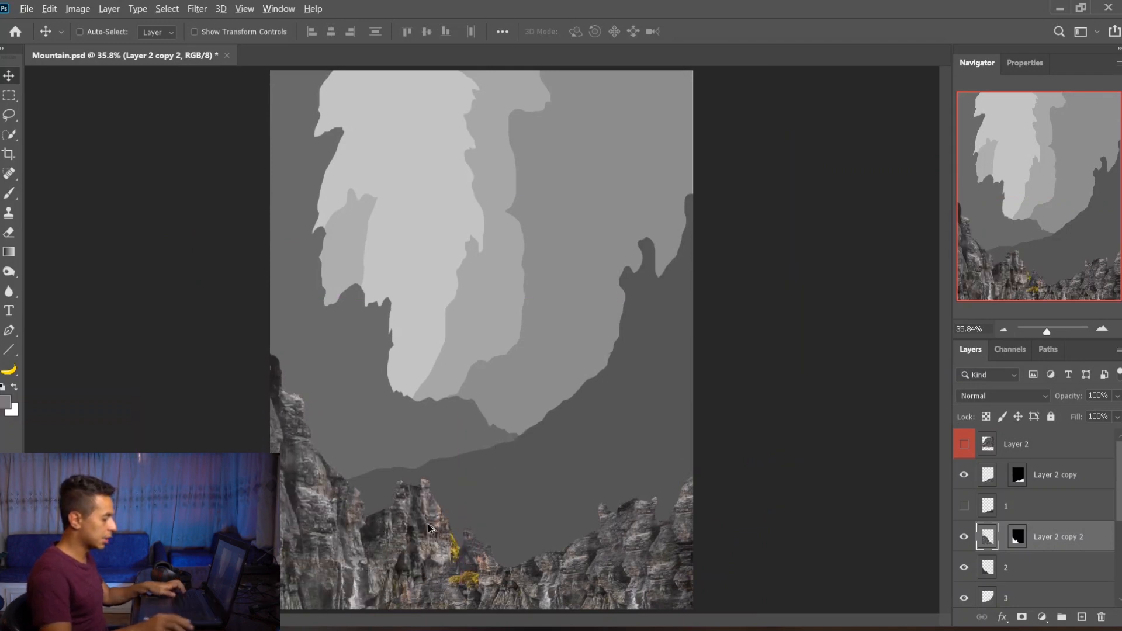
# - Lock transparent pixels on Layer 2 copy 2 and clone lighter rock over the dark area at the left mountain's summit
pyautogui.scroll(5, 286, 485)
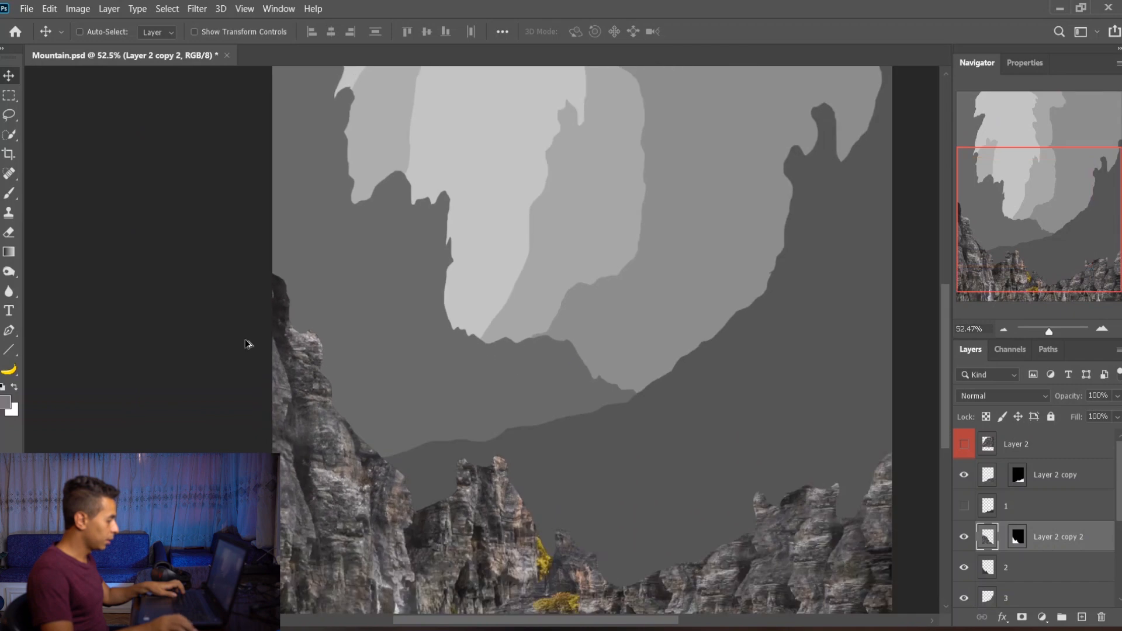
pyautogui.press('s')
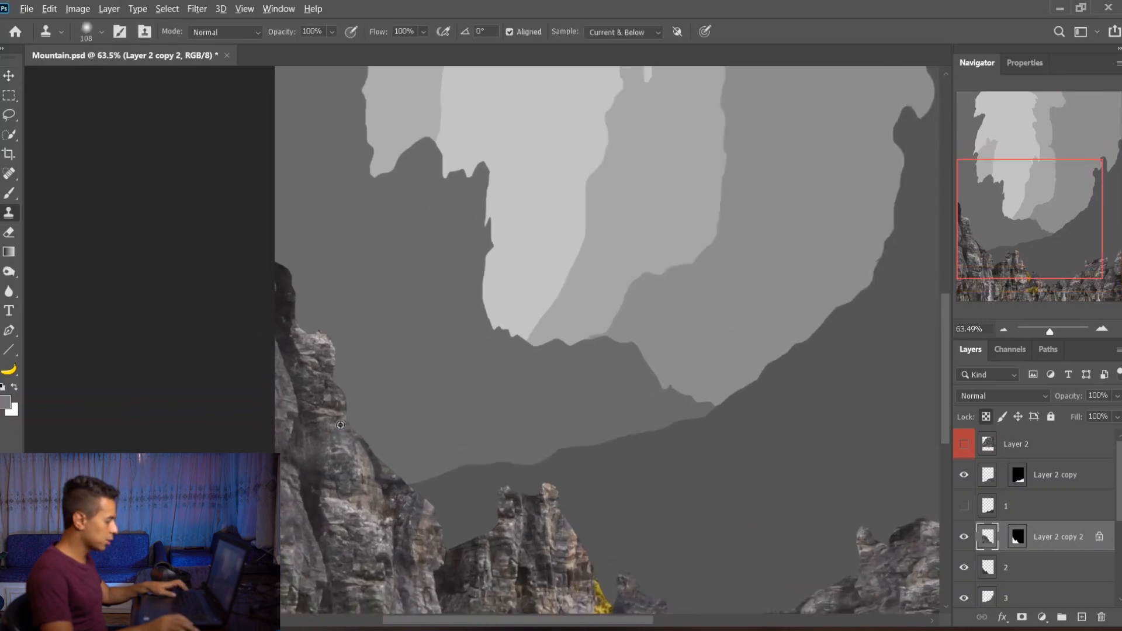
pyautogui.moveTo(383, 434); pyautogui.dragTo(397, 434)
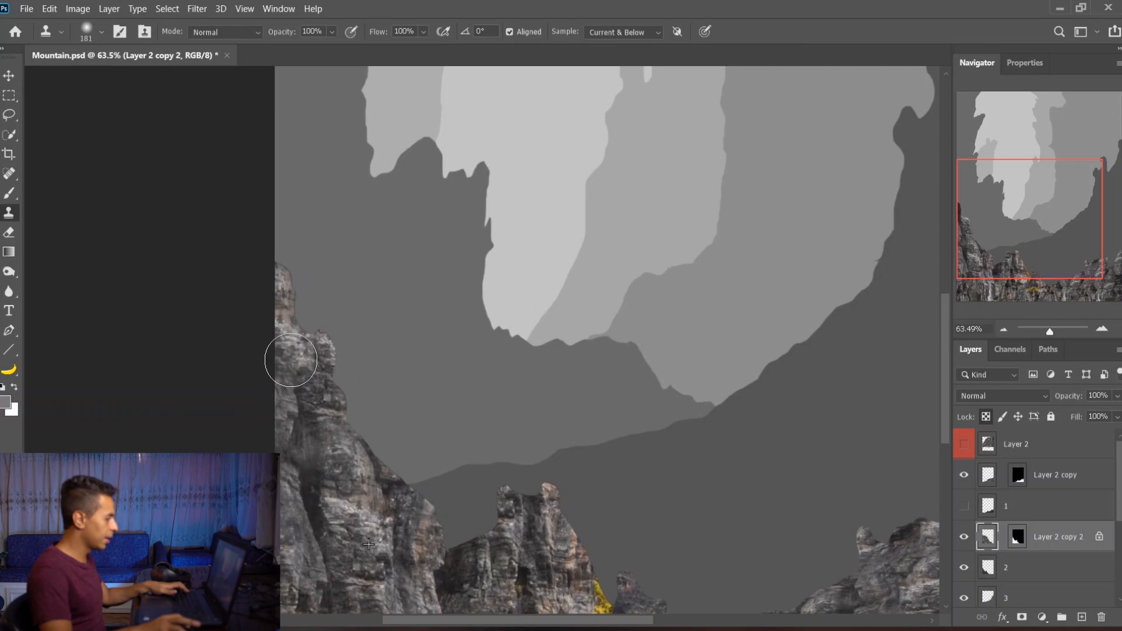
pyautogui.scroll(-5, 291, 360)
# - Hide the sketch layer named 2 and select the red-labelled Layer 2 cliff source
pyautogui.press('v')
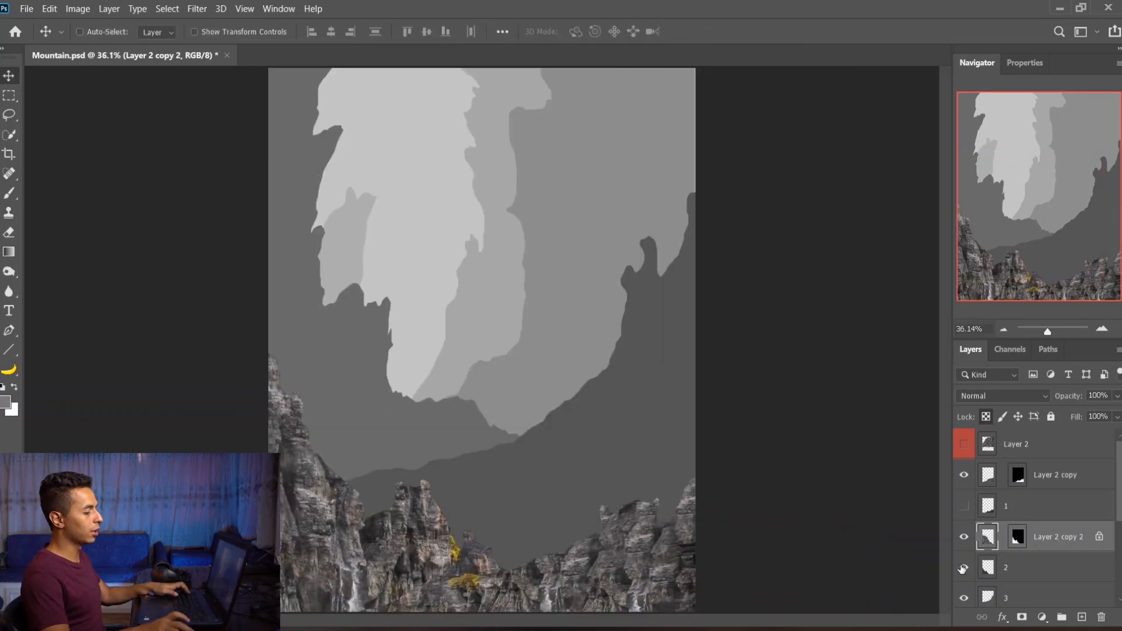
pyautogui.scroll(-1, 1018, 549)
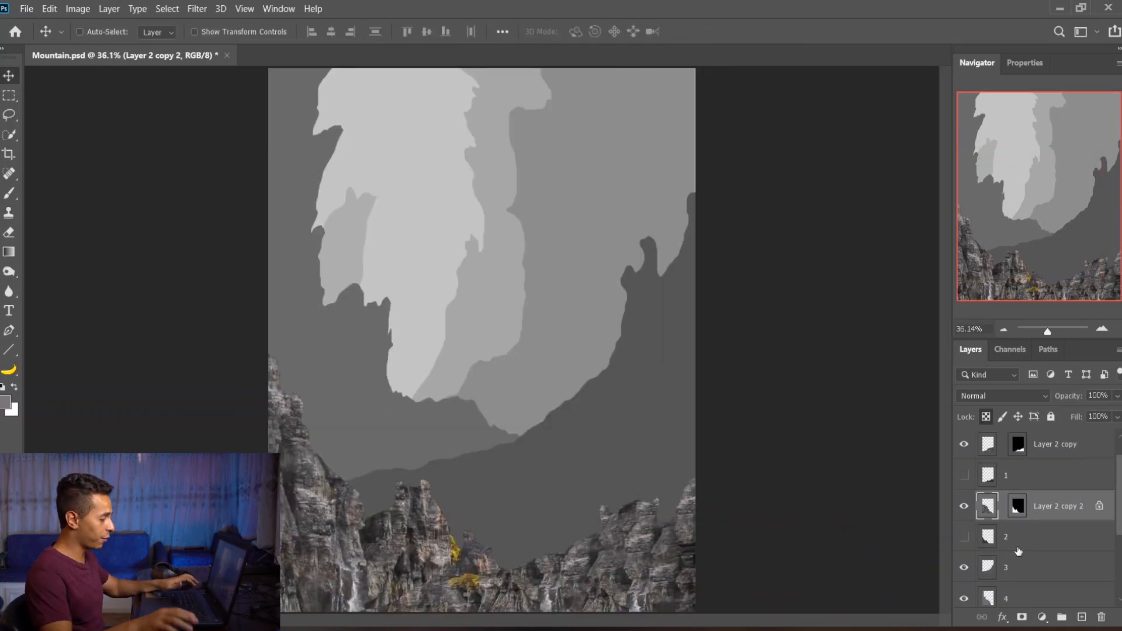
pyautogui.scroll(1, 999, 509)
pyautogui.click(1003, 450)
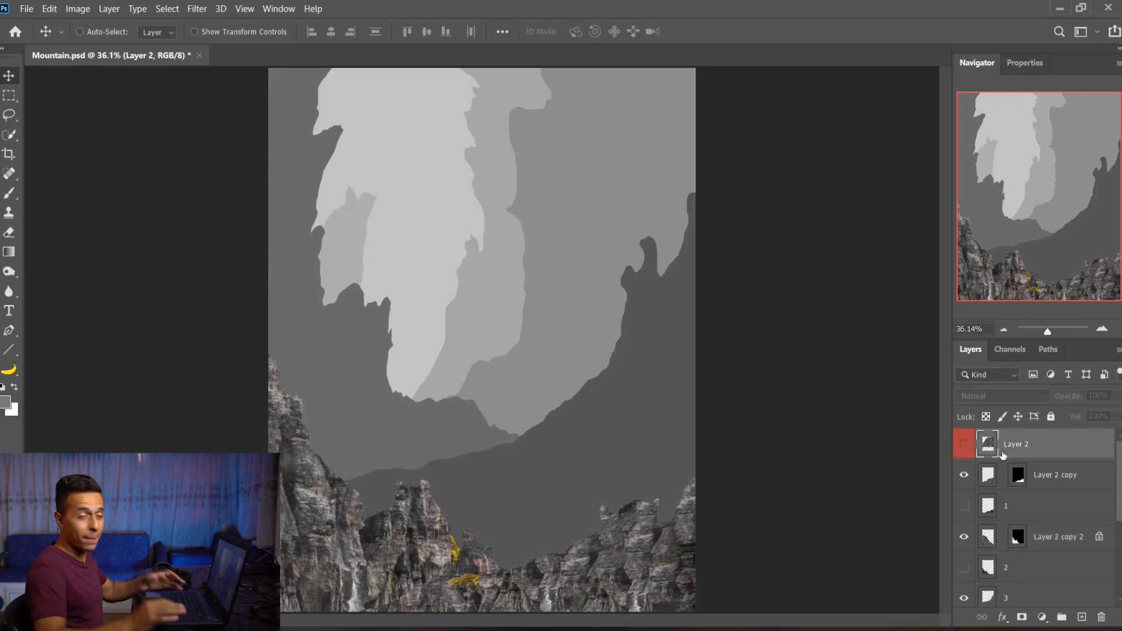
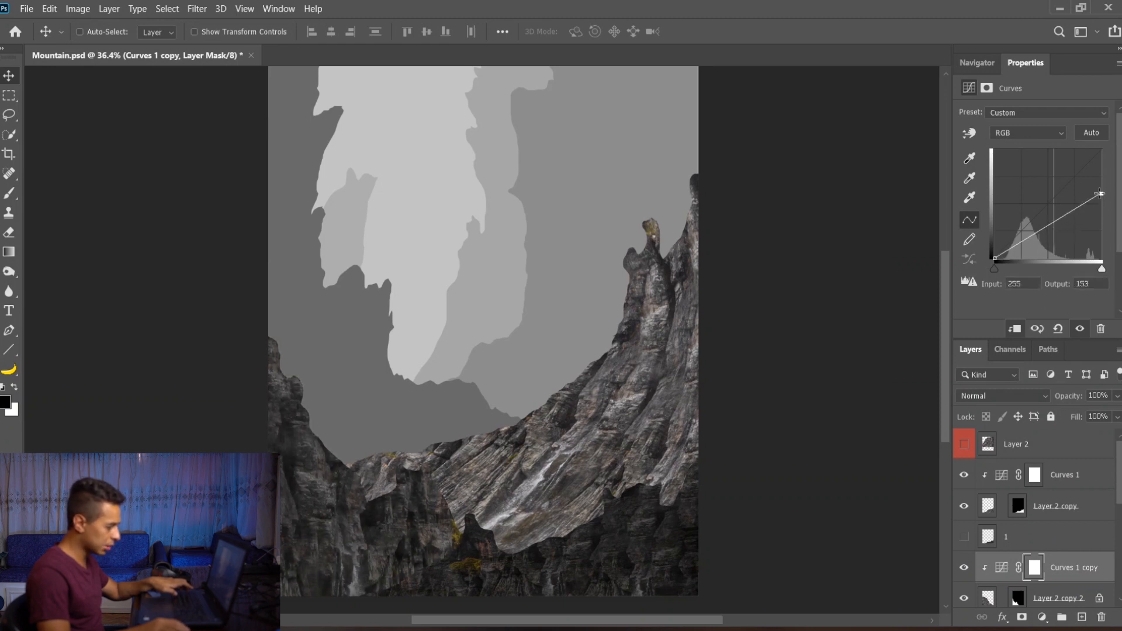
# - Raise the black-point output of the Curves 1 copy adjustment to 14 and select the Curves 1 adjustment
pyautogui.moveTo(995, 255); pyautogui.dragTo(993, 248)
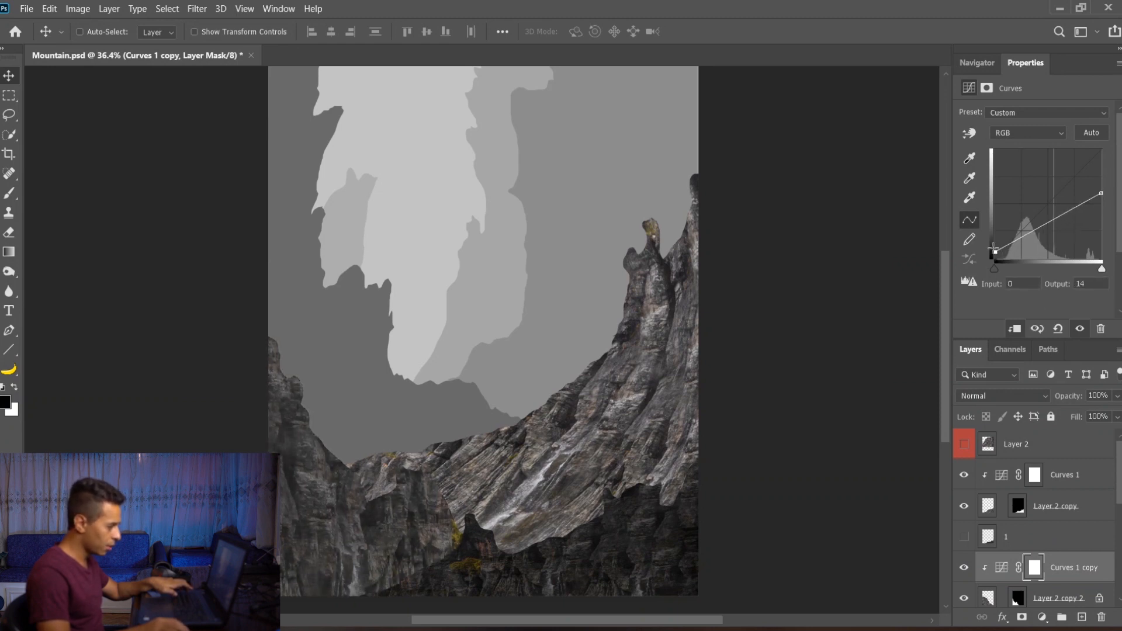
pyautogui.click(1005, 483)
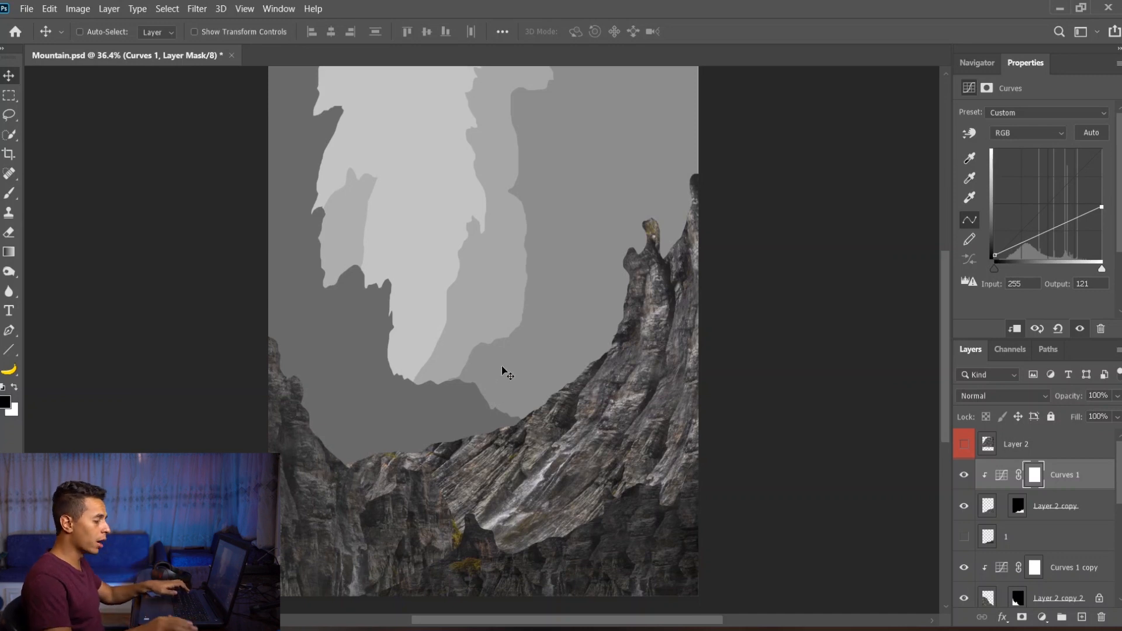
# - Clip a new Curves adjustment to Layer 2 copy 3 with the black-point output at 29 and the white-point output at 162
pyautogui.click(630, 419)
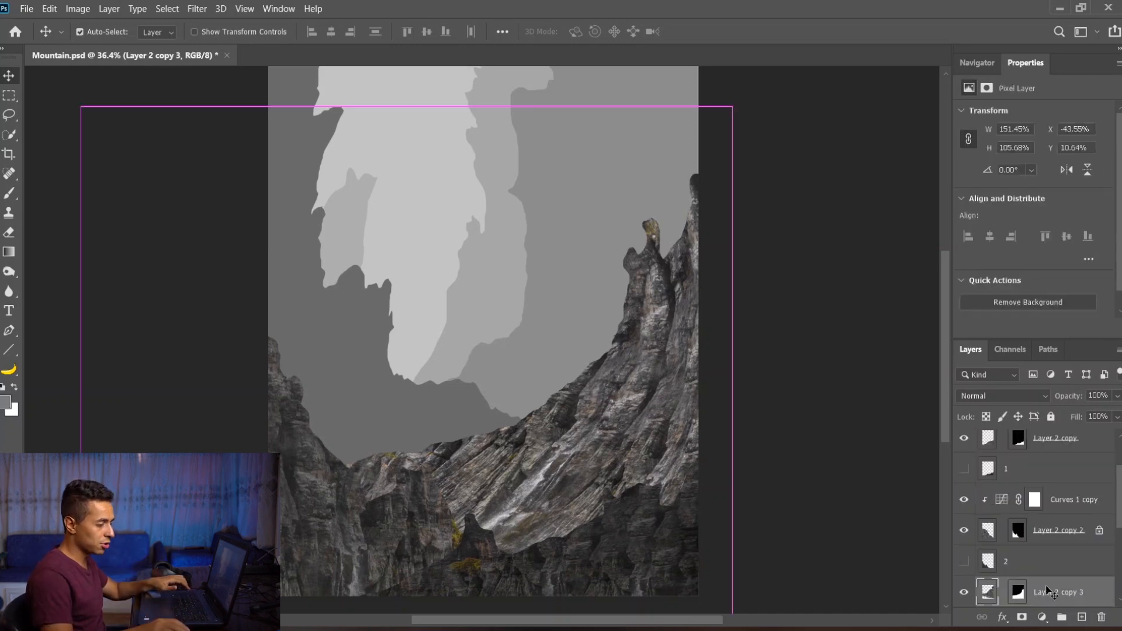
pyautogui.click(1042, 616)
pyautogui.click(1041, 422)
pyautogui.click(1017, 329)
pyautogui.moveTo(1094, 152); pyautogui.dragTo(1095, 189)
pyautogui.moveTo(995, 258); pyautogui.dragTo(995, 251)
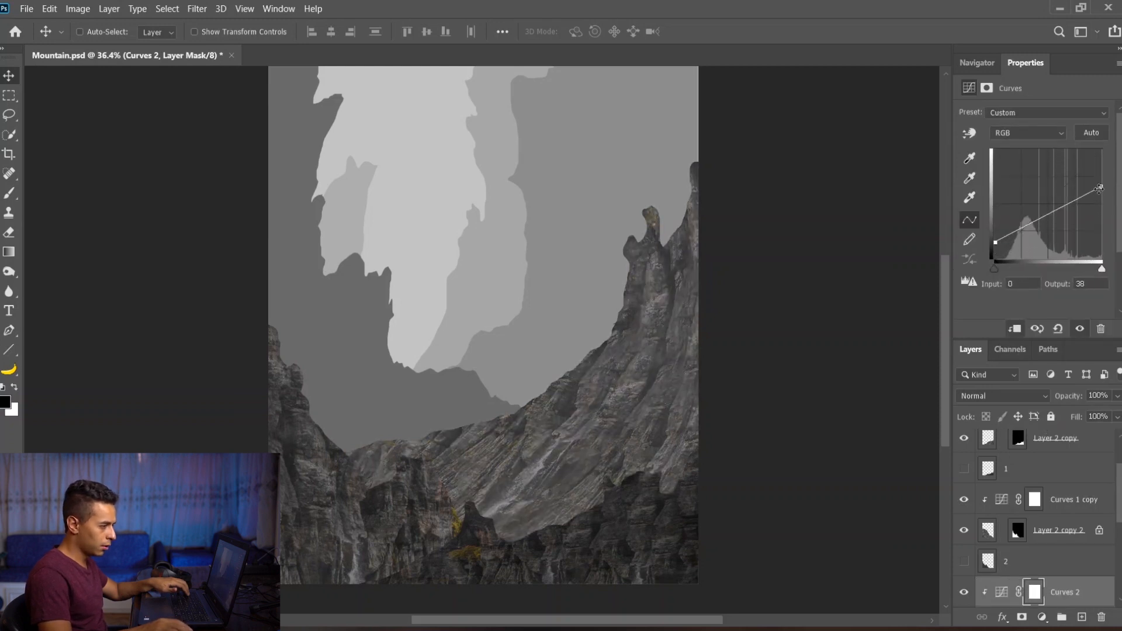
pyautogui.moveTo(1101, 186); pyautogui.dragTo(1103, 206)
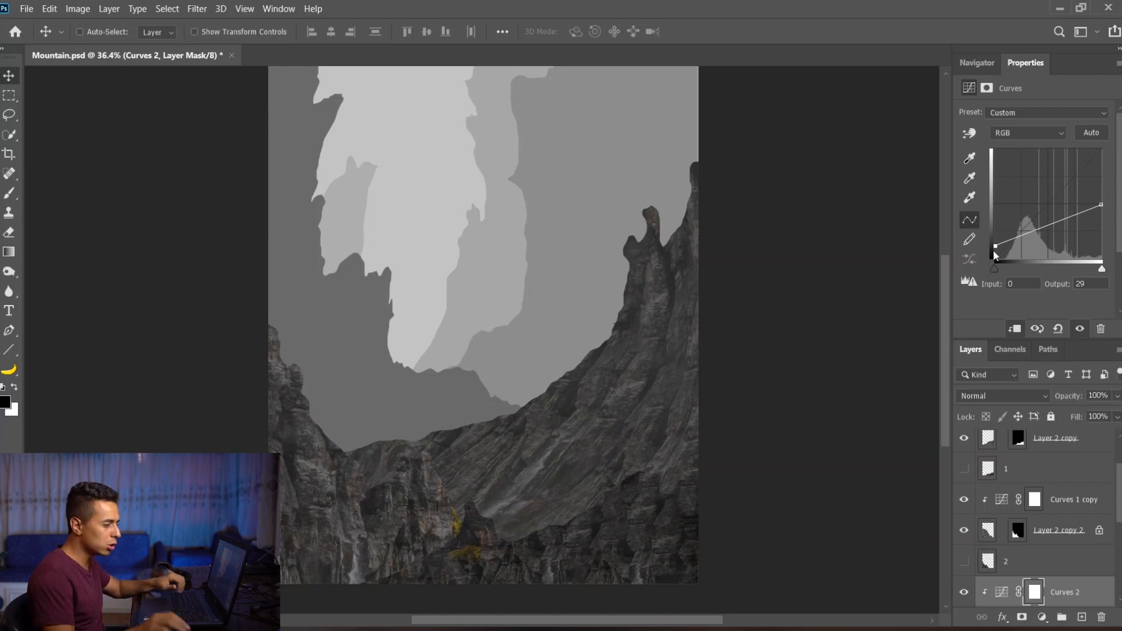
pyautogui.moveTo(1105, 183)
pyautogui.mouseDown()
pyautogui.moveTo(1112, 155)
pyautogui.moveTo(1109, 189)
pyautogui.mouseUp()
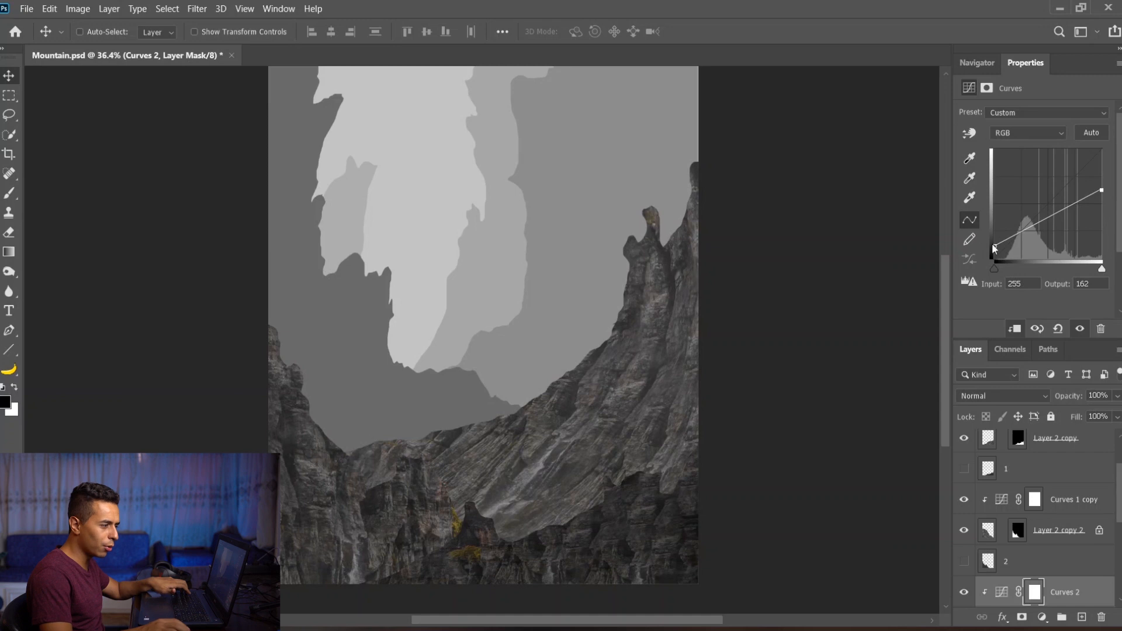
# - Set the Curves 2 black-point output to 34 and its white-point output to 120
pyautogui.moveTo(993, 253); pyautogui.dragTo(995, 244)
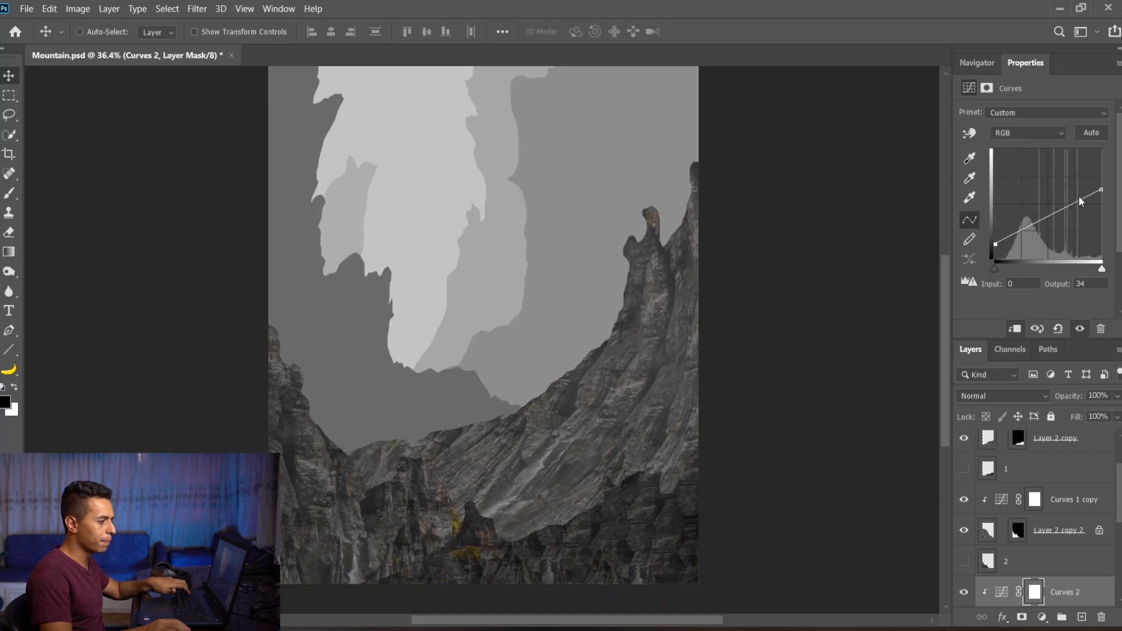
pyautogui.moveTo(1102, 191); pyautogui.dragTo(1101, 197)
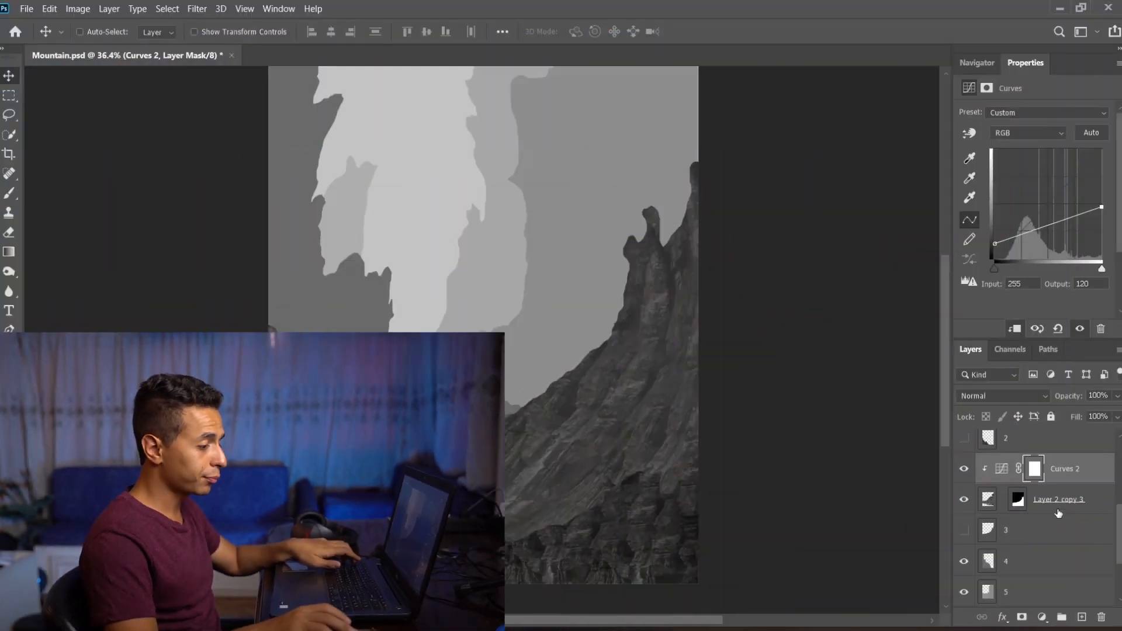
# - Show and duplicate the Layer 2 cliff source, place the copy above sketch layer 4, mask it to that sketch's shape and hide the sketch
pyautogui.click(1016, 444)
pyautogui.click(963, 444)
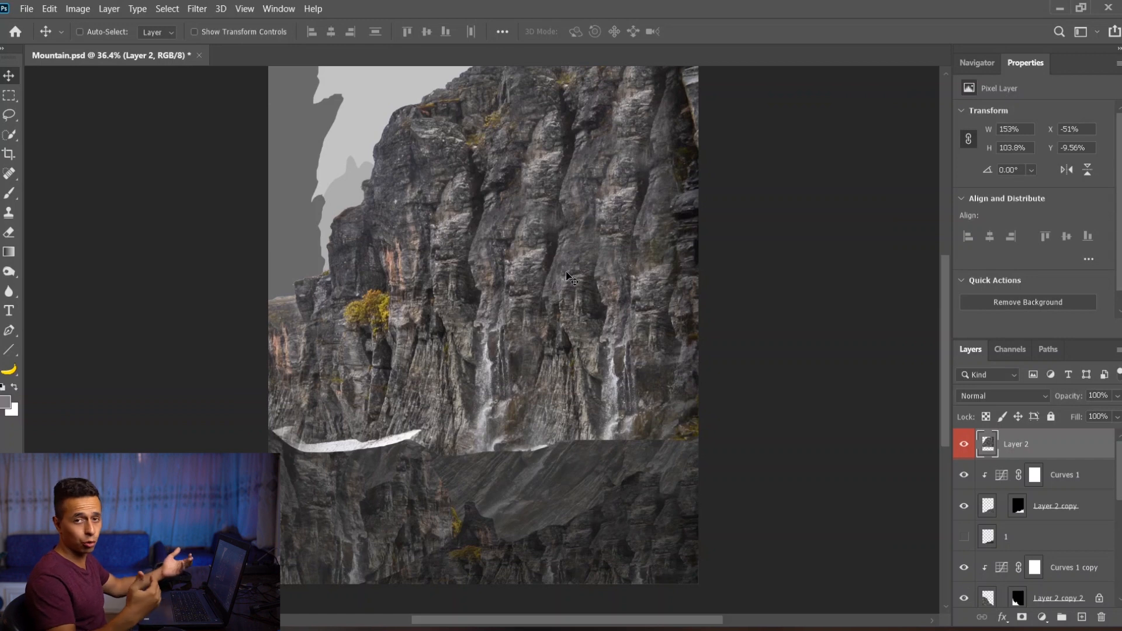
pyautogui.hotkey('ctrl', 'j')
pyautogui.moveTo(1029, 457); pyautogui.dragTo(1007, 517)
pyautogui.keyDown('ctrl'); pyautogui.click(988, 530); pyautogui.keyUp('ctrl')
pyautogui.click(1021, 617)
pyautogui.click(963, 530)
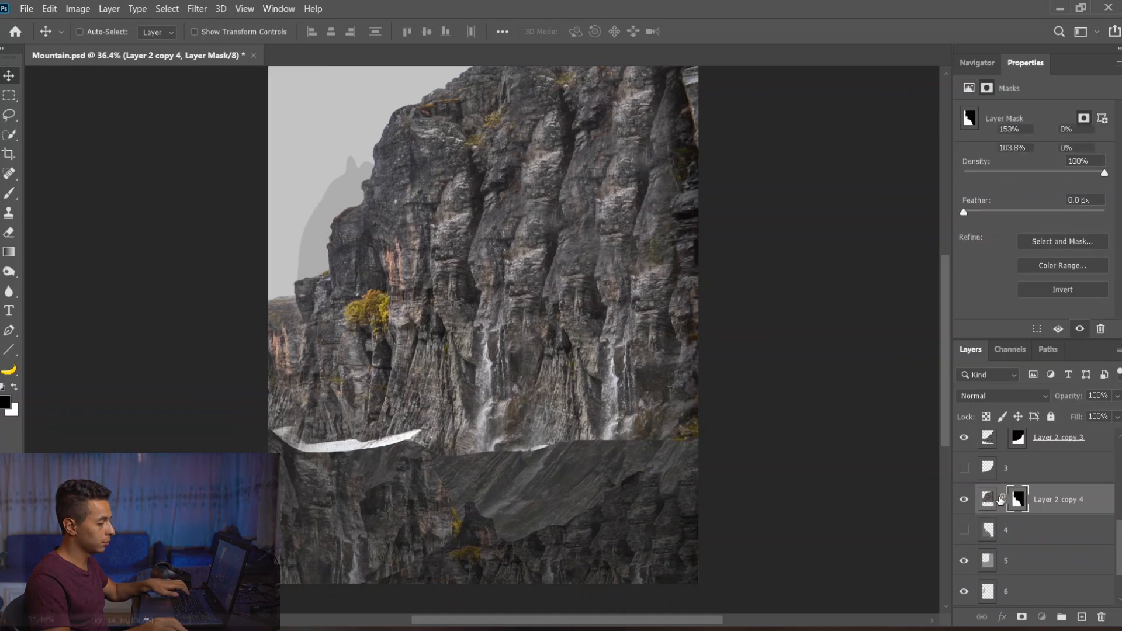
# - Unlink the Layer 2 copy 4 mask, reposition the texture over the left cliffs and stretch its height to 120.60%, with the source layer hidden
pyautogui.click(1001, 500)
pyautogui.click(987, 499)
pyautogui.moveTo(508, 257); pyautogui.dragTo(458, 195)
pyautogui.click(963, 444)
pyautogui.moveTo(348, 262); pyautogui.dragTo(489, 366)
pyautogui.hotkey('ctrl', 't')
pyautogui.moveTo(446, 479); pyautogui.dragTo(446, 566)
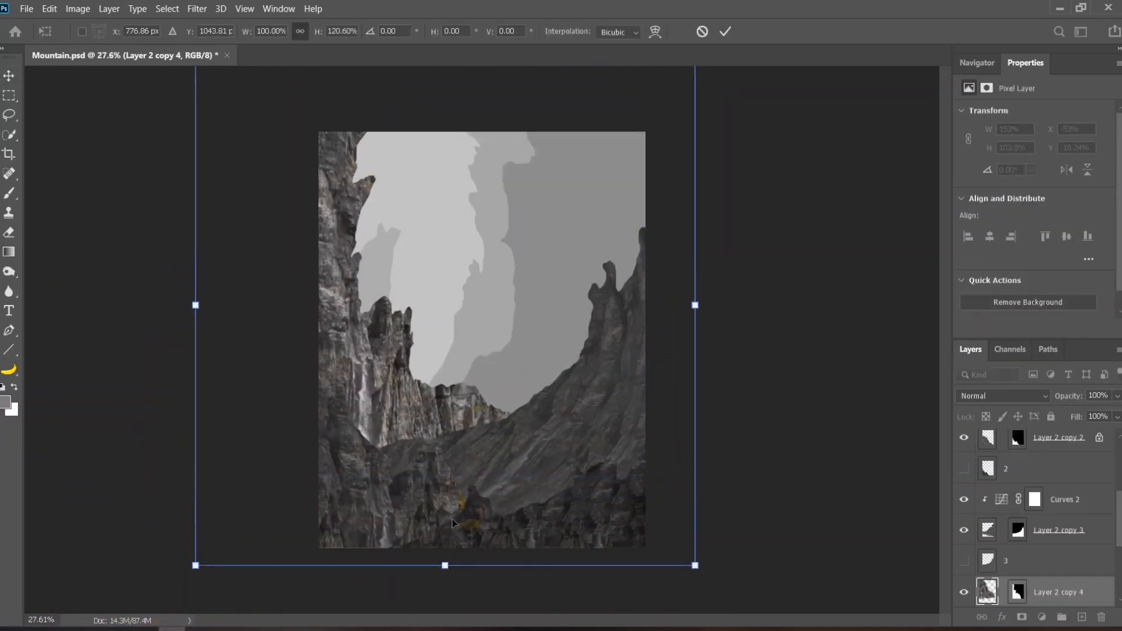
pyautogui.press('Return')
# - Clip a Curves adjustment to Layer 2 copy 4, lowering the white-point output and raising the black-point output
pyautogui.click(1041, 617)
pyautogui.moveTo(1101, 150); pyautogui.dragTo(1101, 186)
pyautogui.moveTo(993, 259); pyautogui.dragTo(994, 228)
pyautogui.click(963, 561)
pyautogui.click(964, 562)
# - Duplicate the Layer 2 cliff source beneath Layer 2 copy 4 and mask the copy to the shape of sketch layer 5
pyautogui.click(1014, 592)
pyautogui.scroll(5, 1014, 591)
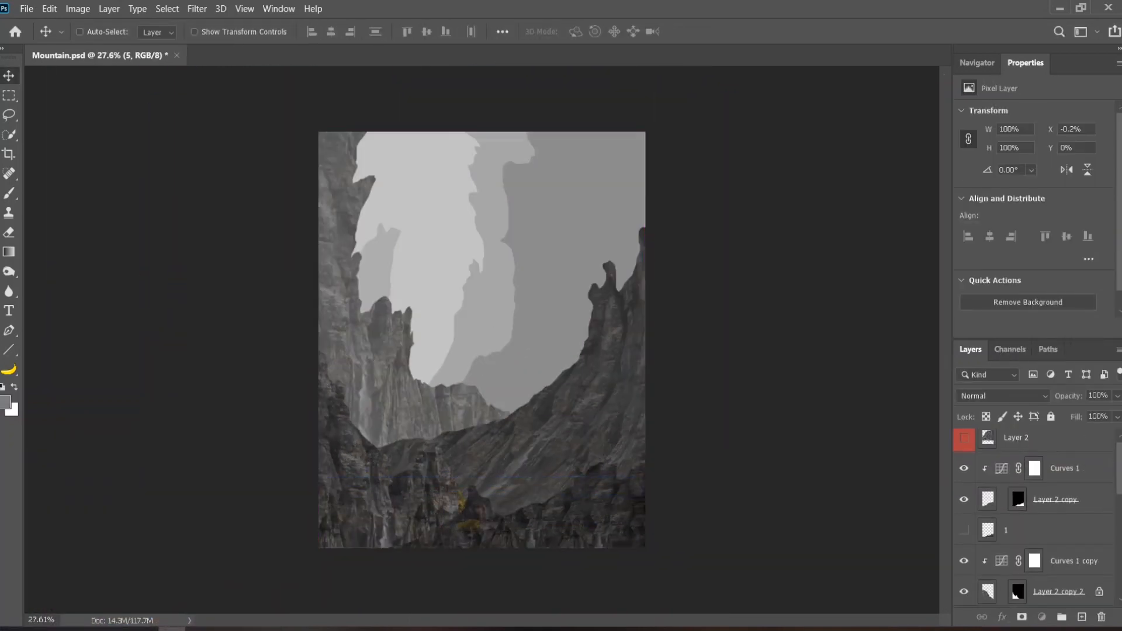
pyautogui.moveTo(1058, 437); pyautogui.dragTo(1028, 576)
pyautogui.keyDown('ctrl'); pyautogui.click(987, 591); pyautogui.keyUp('ctrl')
pyautogui.click(1021, 617)
pyautogui.scroll(-2, 986, 578)
pyautogui.rightClick(1017, 511)
pyautogui.click(1031, 401)
pyautogui.click(963, 536)
pyautogui.keyDown('ctrl'); pyautogui.click(988, 568); pyautogui.keyUp('ctrl')
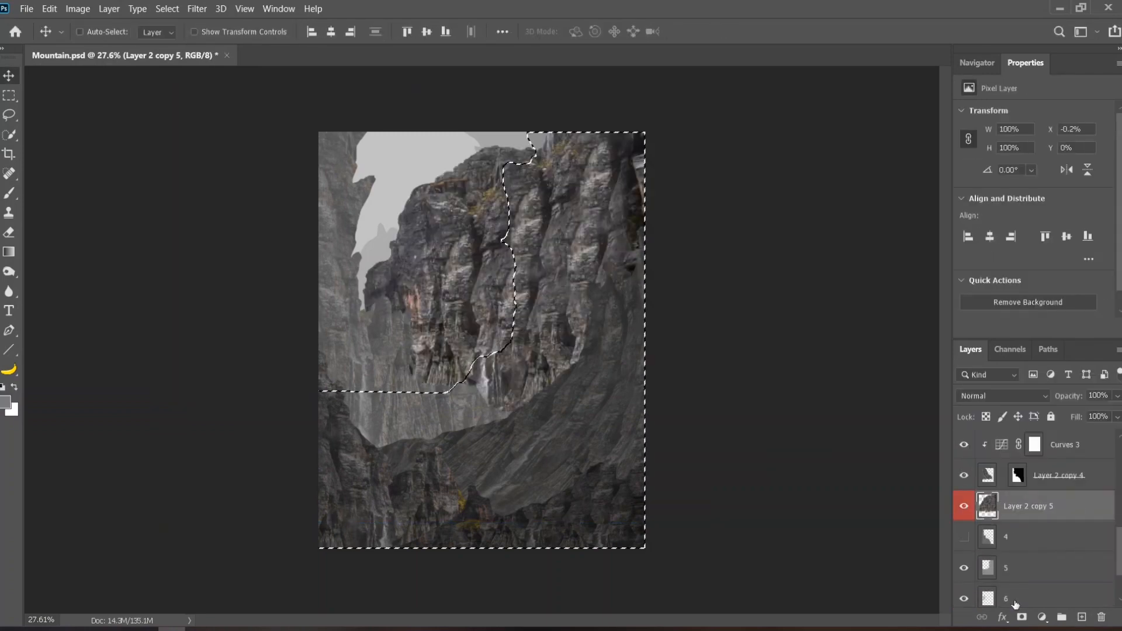
pyautogui.click(1021, 617)
# - Narrow the Layer 2 copy 5 cliff texture from its left side to fit the right-hand cliff
pyautogui.hotkey('ctrl', 't')
pyautogui.moveTo(152, 309); pyautogui.dragTo(343, 310)
pyautogui.press('Return')
# - Clip a Curves adjustment to Layer 2 copy 5 with the black-point output at 107 and a lowered white-point output
pyautogui.click(1042, 617)
pyautogui.moveTo(994, 259); pyautogui.dragTo(994, 232)
pyautogui.moveTo(1101, 150); pyautogui.dragTo(1101, 200)
pyautogui.click(987, 537)
pyautogui.click(1001, 506)
pyautogui.moveTo(994, 232); pyautogui.dragTo(995, 231)
pyautogui.moveTo(1101, 201); pyautogui.dragTo(1101, 194)
pyautogui.moveTo(994, 230); pyautogui.dragTo(994, 215)
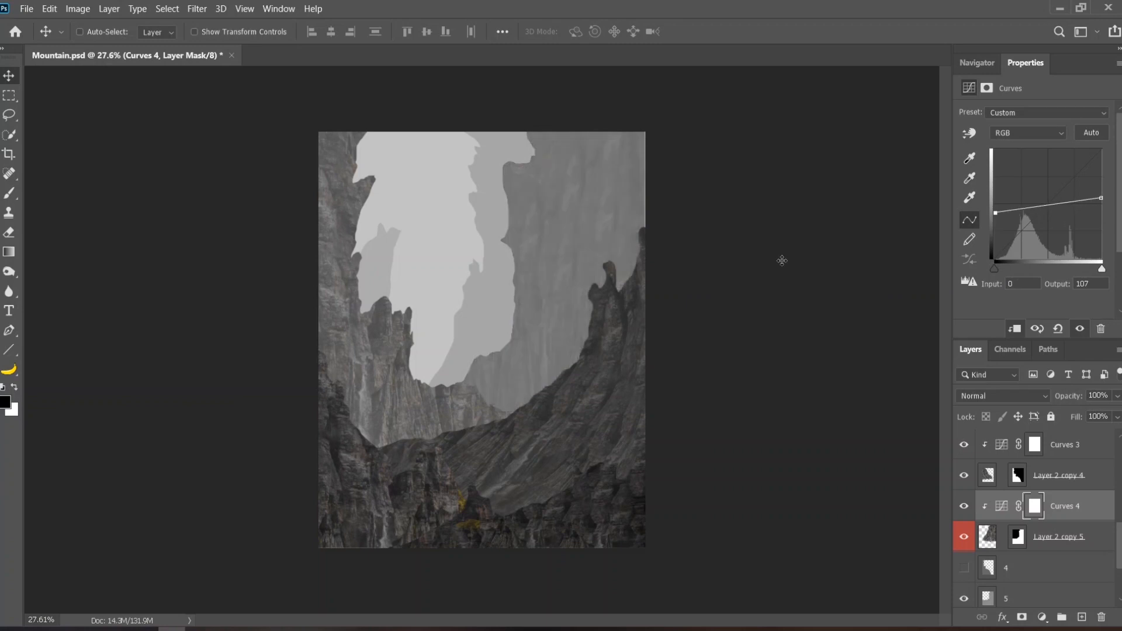
# - Duplicate Layer 2 copy 5 above sketch layer 5, remove the duplicate's mask, and hide the duplicate and sketch layer 5
pyautogui.scroll(4, 480, 316)
pyautogui.moveTo(1068, 535); pyautogui.dragTo(1046, 582)
pyautogui.rightClick(1016, 537)
pyautogui.click(1033, 427)
pyautogui.keyDown('ctrl'); pyautogui.click(988, 566); pyautogui.keyUp('ctrl')
pyautogui.hotkey('ctrl', 'd')
pyautogui.click(963, 536)
pyautogui.click(964, 567)
pyautogui.scroll(-2, 964, 546)
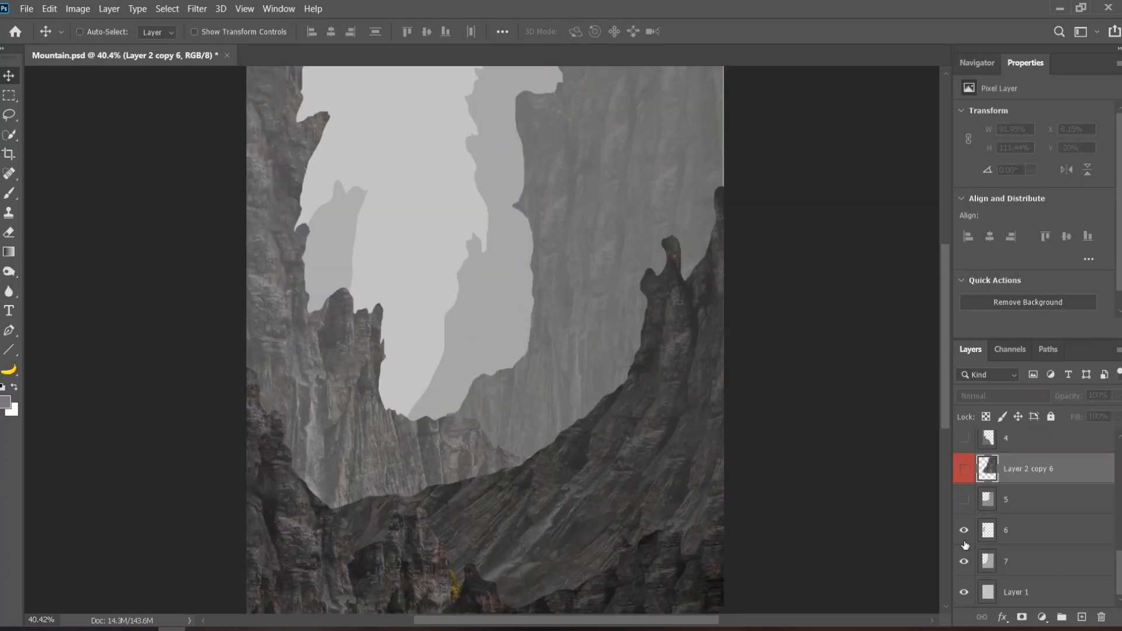
# - Move Layer 2 copy 6 beneath sketch layer 6, mask it to the shape of sketch layer 7 and show it
pyautogui.moveTo(1019, 468); pyautogui.dragTo(1018, 544)
pyautogui.keyDown('ctrl'); pyautogui.click(987, 561); pyautogui.keyUp('ctrl')
pyautogui.click(1021, 617)
pyautogui.click(963, 531)
pyautogui.scroll(-4, 579, 376)
# - Reposition and resize the Layer 2 copy 6 texture within its masked cliff area and hide sketch layer 7
pyautogui.moveTo(517, 254); pyautogui.dragTo(493, 248)
pyautogui.moveTo(580, 132); pyautogui.dragTo(528, 96)
pyautogui.moveTo(375, 132); pyautogui.dragTo(358, 131)
pyautogui.moveTo(382, 352); pyautogui.dragTo(270, 356)
pyautogui.press('Return')
pyautogui.click(964, 561)
# - Clip a Curves adjustment to Layer 2 copy 6, compressing its tones with a lower white point and a raised black point
pyautogui.click(1041, 617)
pyautogui.click(1032, 418)
pyautogui.click(1015, 328)
pyautogui.moveTo(1101, 148); pyautogui.dragTo(1101, 200)
pyautogui.moveTo(994, 261); pyautogui.dragTo(994, 212)
pyautogui.moveTo(1101, 200); pyautogui.dragTo(1102, 185)
# - Duplicate the cliff texture as Layer 2 copy 7, mask it to the shape of sketch layer 6 and hide that sketch
pyautogui.scroll(3, 502, 327)
pyautogui.click(987, 561)
pyautogui.hotkey('ctrl', 'j')
pyautogui.moveTo(1016, 560); pyautogui.dragTo(1013, 454)
pyautogui.keyDown('ctrl'); pyautogui.click(987, 499); pyautogui.keyUp('ctrl')
pyautogui.click(1021, 616)
pyautogui.click(963, 499)
# - Clip a Curves adjustment to Layer 2 copy 7, raising the black-point output and lowering the white-point output
pyautogui.click(1042, 617)
pyautogui.click(1032, 430)
pyautogui.click(1015, 329)
pyautogui.moveTo(1101, 149); pyautogui.dragTo(1102, 198)
pyautogui.moveTo(994, 258); pyautogui.dragTo(993, 206)
pyautogui.moveTo(1101, 198); pyautogui.dragTo(1101, 181)
# - Move Curves 6, Layer 2 copy 7 and sketch layer 6 beneath sketch layer 7 in the layer stack
pyautogui.keyDown('shift'); pyautogui.click(1059, 499); pyautogui.keyUp('shift')
pyautogui.moveTo(1058, 498); pyautogui.dragTo(1059, 605)
pyautogui.moveTo(1011, 437); pyautogui.dragTo(1011, 606)
# - Select the Layer 2 copy 5 mask and close the thin gap along the image's right edge
pyautogui.scroll(-1, 602, 378)
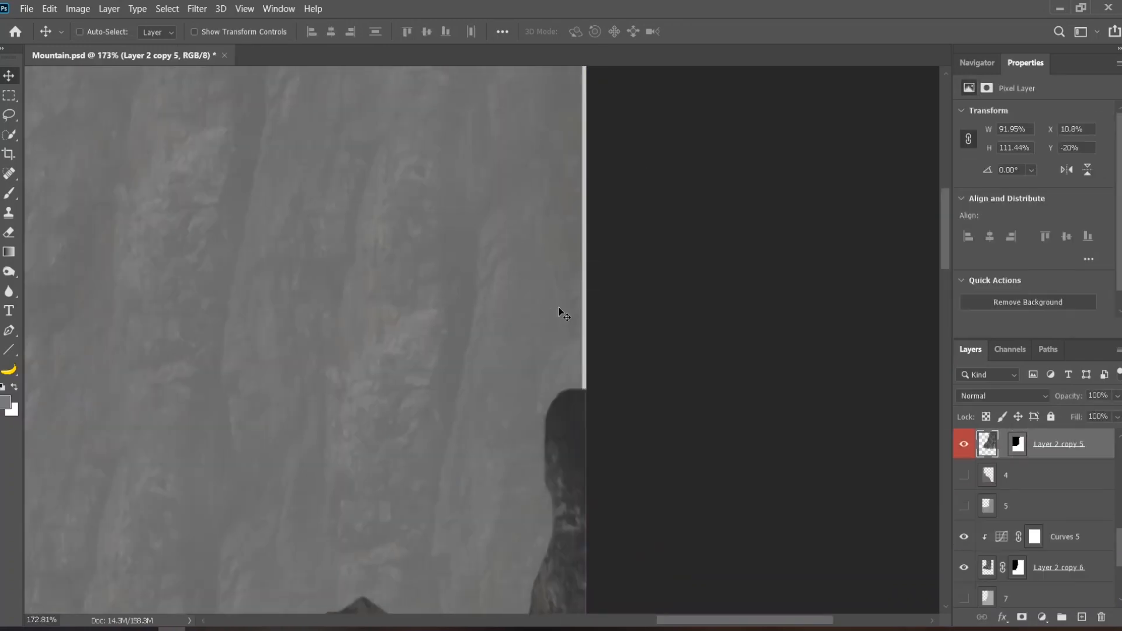
pyautogui.click(1017, 444)
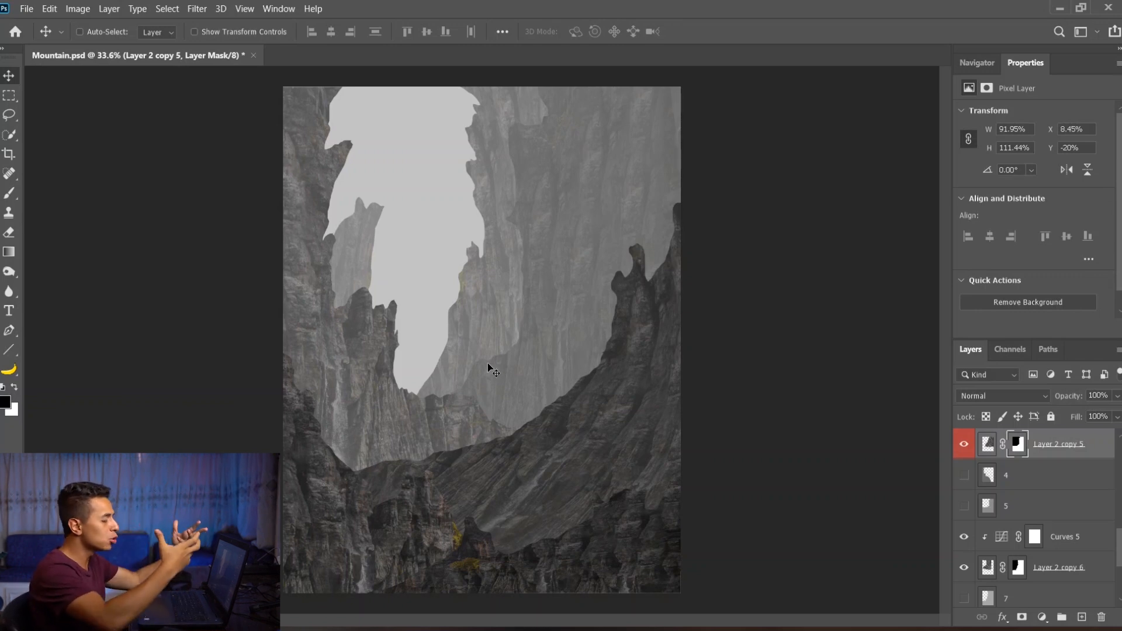
# - Add a new layer above Curves 6 and set up a 491 px cloud-shaped brush with white as the foreground color
pyautogui.scroll(-3, 979, 496)
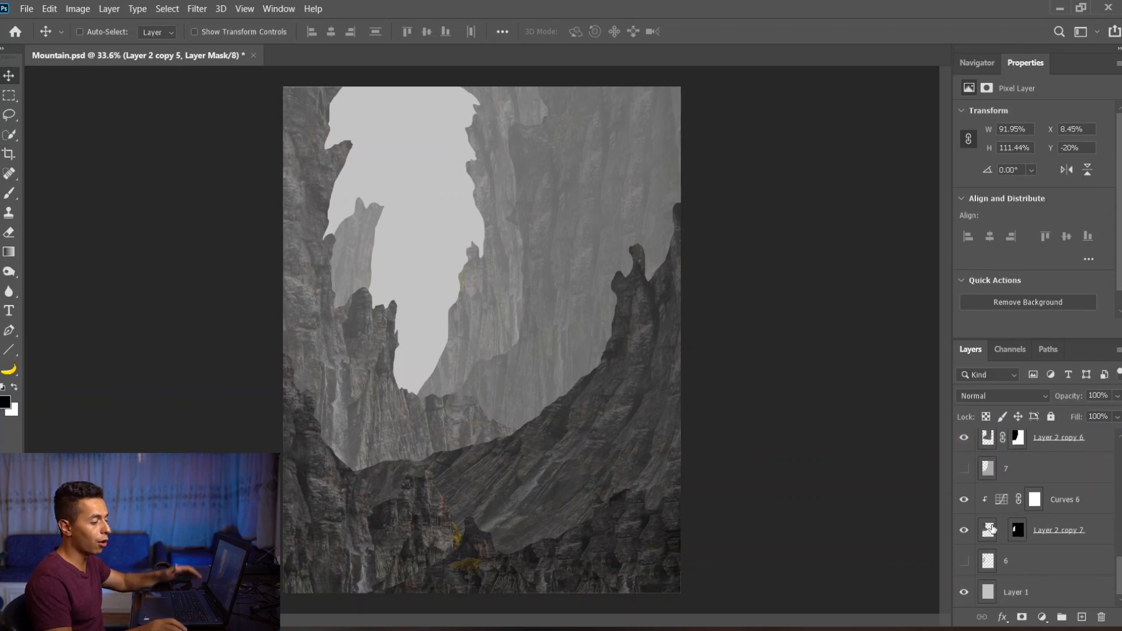
pyautogui.click(1048, 503)
pyautogui.click(1081, 617)
pyautogui.press('b')
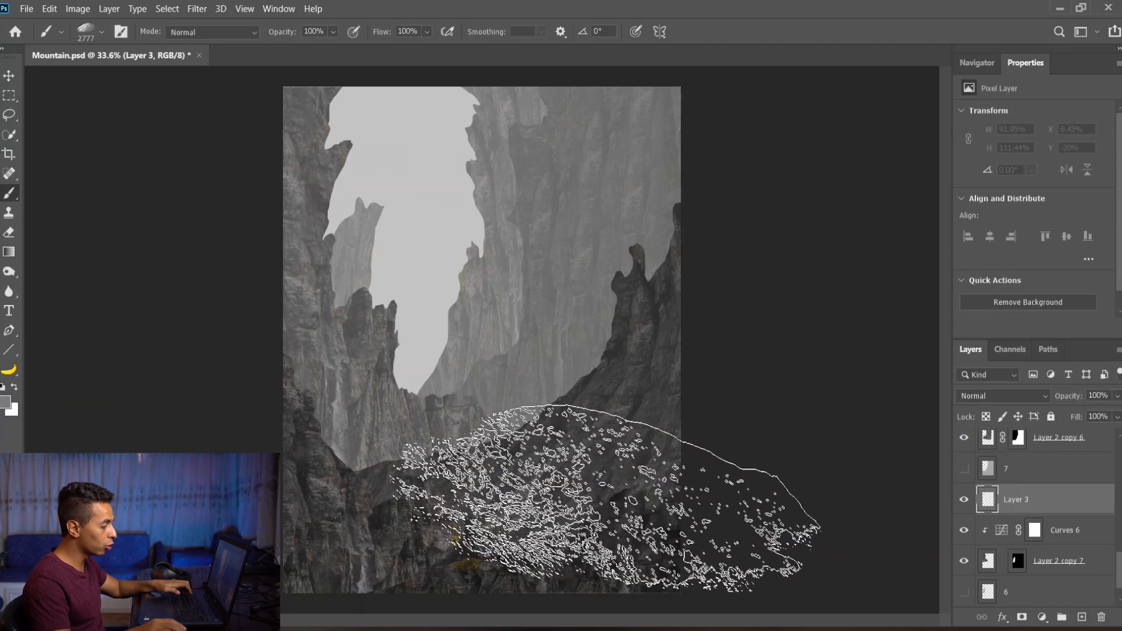
pyautogui.click(472, 427)
pyautogui.rightClick(440, 279)
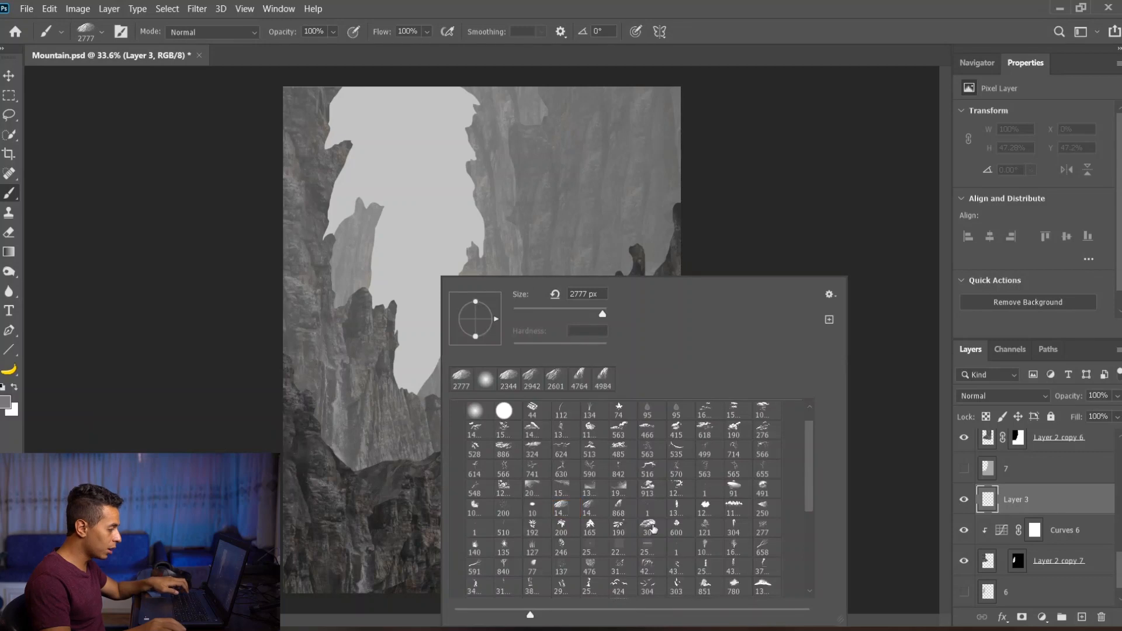
pyautogui.click(15, 389)
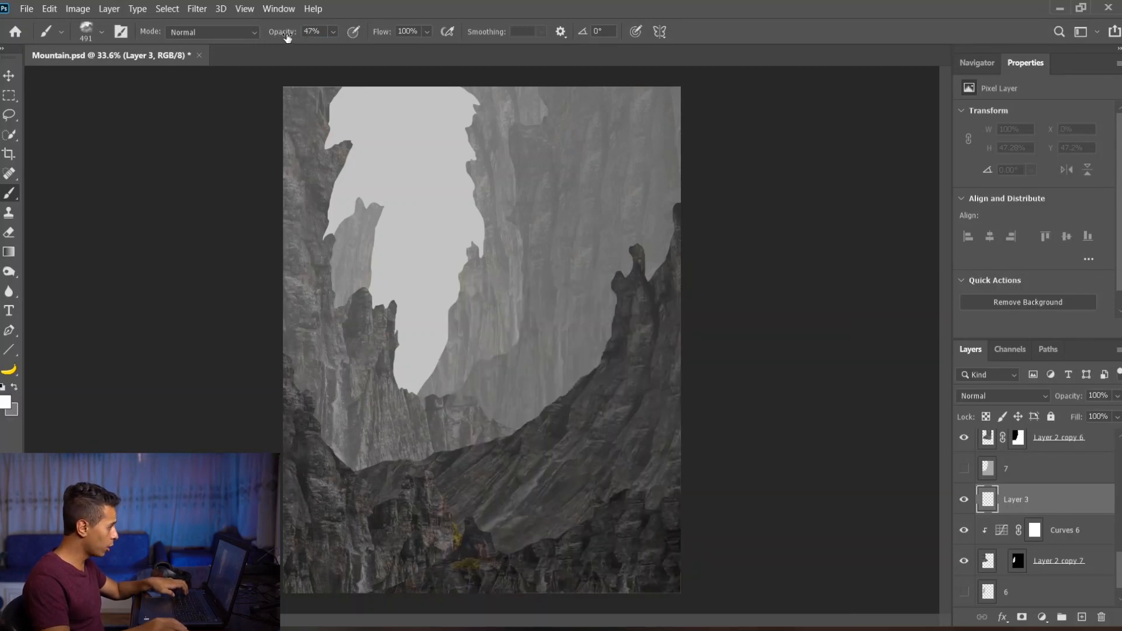
pyautogui.moveTo(409, 405)
pyautogui.mouseDown()
pyautogui.moveTo(382, 394)
pyautogui.moveTo(482, 353)
pyautogui.mouseUp()
pyautogui.hotkey('ctrl', 'z')
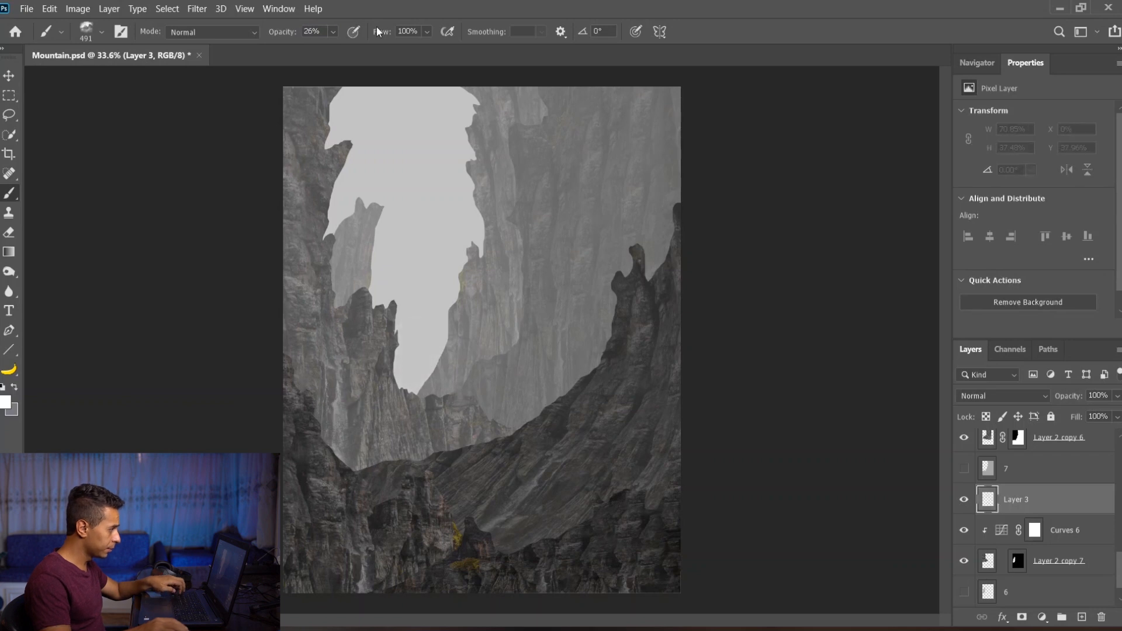
pyautogui.moveTo(279, 38); pyautogui.dragTo(327, 38)
pyautogui.moveTo(395, 305); pyautogui.dragTo(490, 302)
pyautogui.moveTo(403, 268)
pyautogui.mouseDown()
pyautogui.moveTo(361, 318)
pyautogui.moveTo(205, 336)
pyautogui.moveTo(389, 268)
pyautogui.moveTo(207, 267)
pyautogui.mouseUp()
pyautogui.scroll(5, 327, 299)
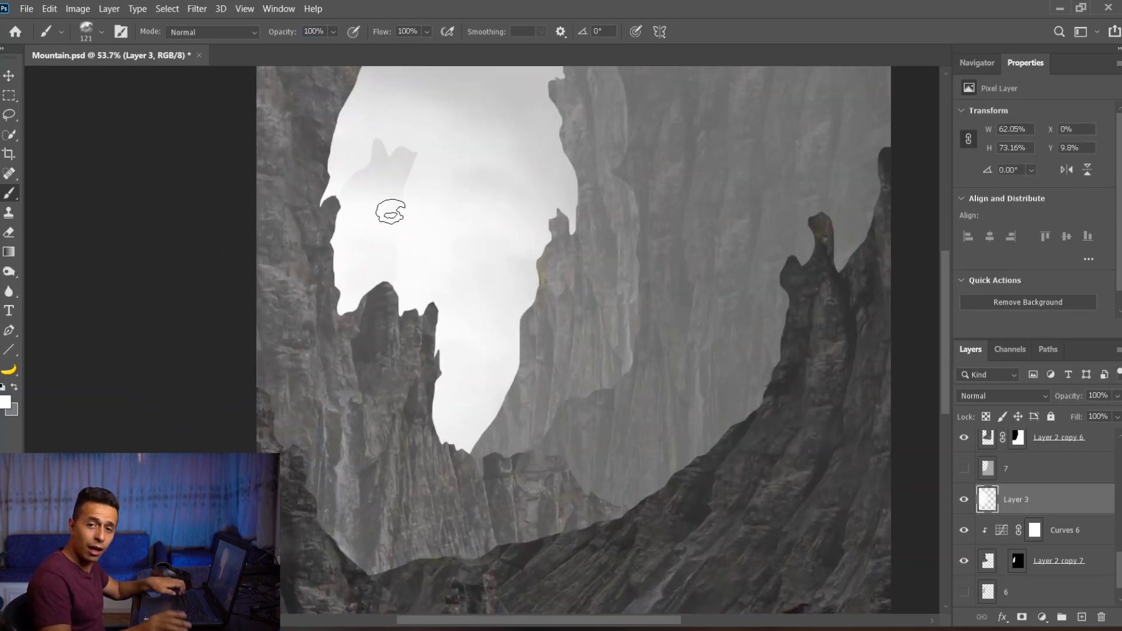
pyautogui.hotkey('ctrl', 'z')
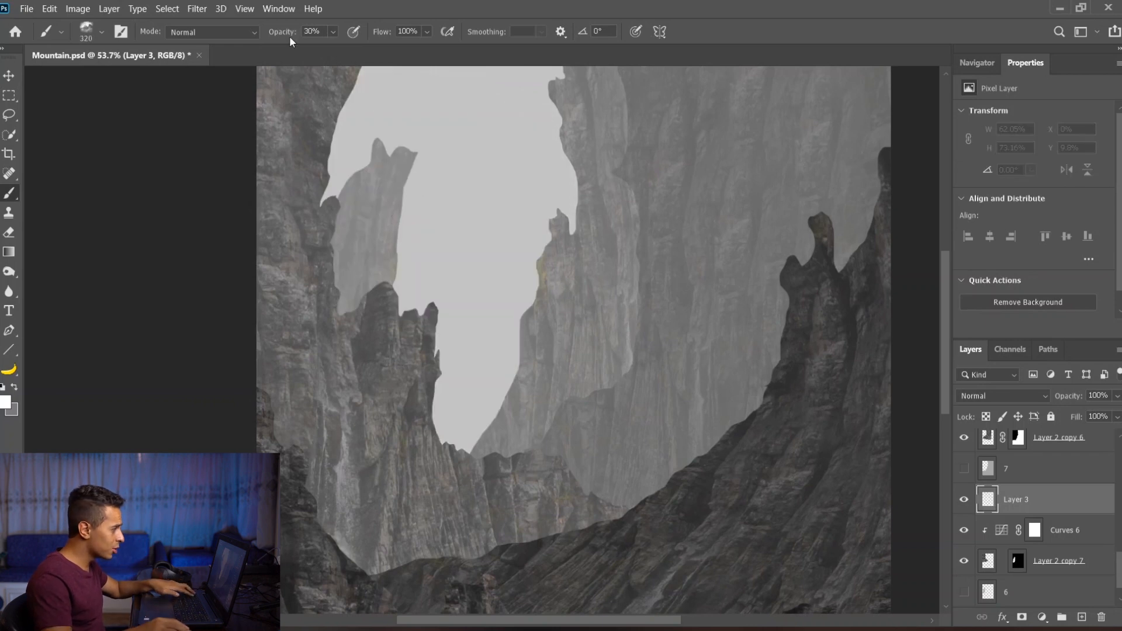
pyautogui.moveTo(357, 235); pyautogui.dragTo(367, 252)
pyautogui.moveTo(388, 274); pyautogui.dragTo(277, 285)
pyautogui.hotkey('ctrl', 'z')
# - Paint soft white fog on Layer 3 around the distant left spire's base with a 249 px brush at 10% opacity
pyautogui.moveTo(373, 352); pyautogui.dragTo(352, 352)
pyautogui.press('1')
pyautogui.moveTo(355, 270)
pyautogui.mouseDown()
pyautogui.moveTo(409, 304)
pyautogui.moveTo(357, 292)
pyautogui.mouseUp()
pyautogui.moveTo(401, 320); pyautogui.dragTo(265, 267)
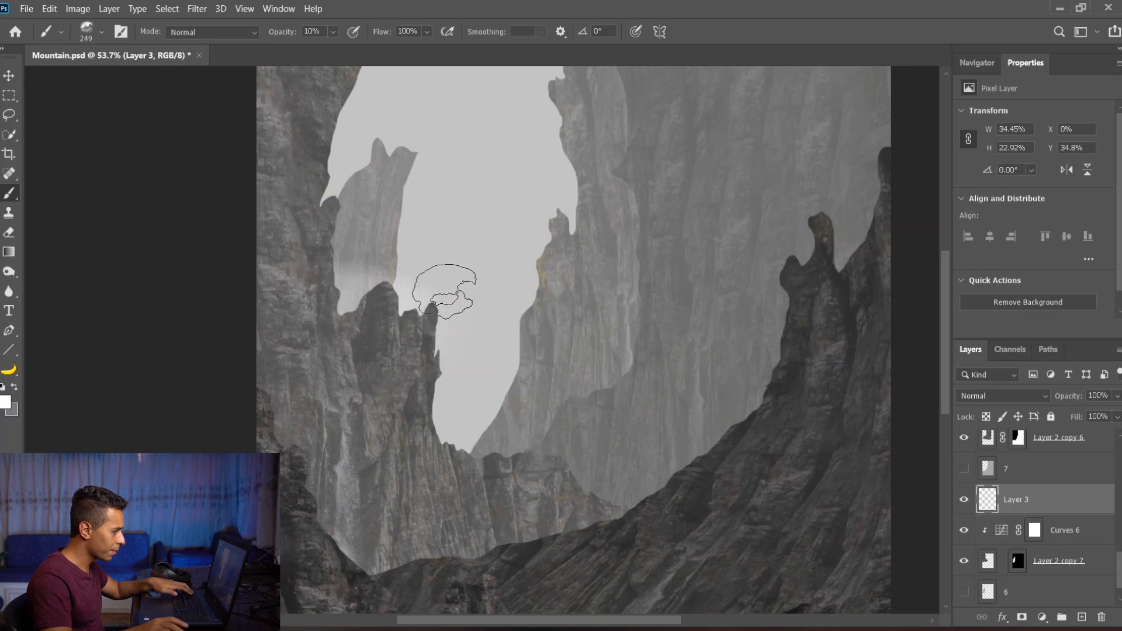
# - Add a new layer above Curves 5 and paint white fog over the lower and upper parts of the central cliffs
pyautogui.scroll(3, 1044, 559)
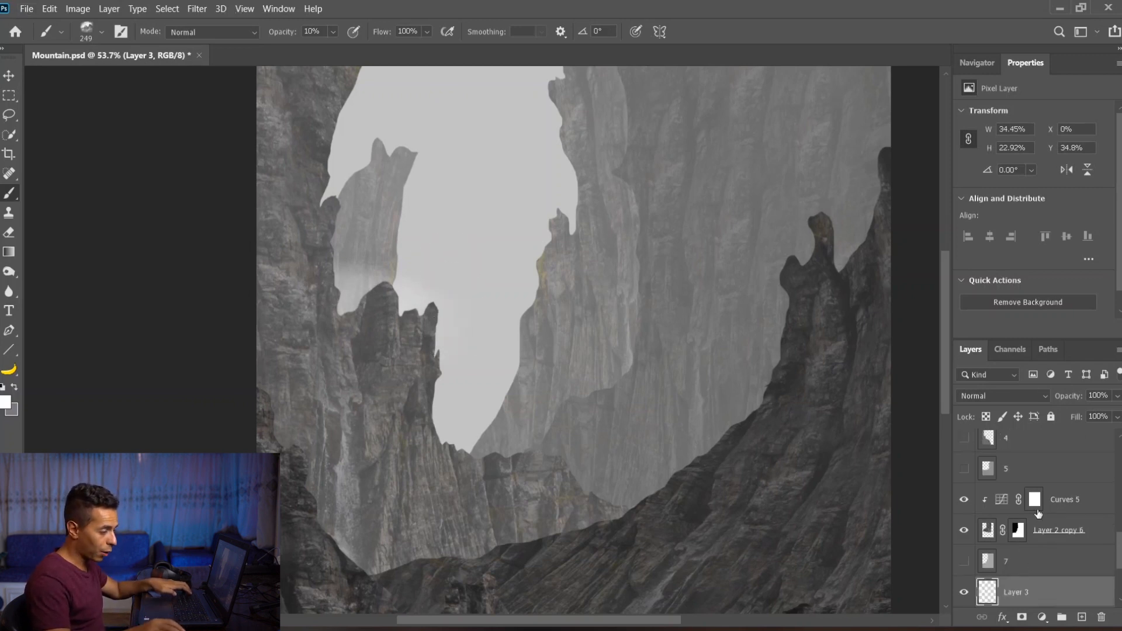
pyautogui.click(1032, 513)
pyautogui.click(1081, 617)
pyautogui.moveTo(708, 333); pyautogui.dragTo(605, 444)
pyautogui.scroll(-2, 641, 286)
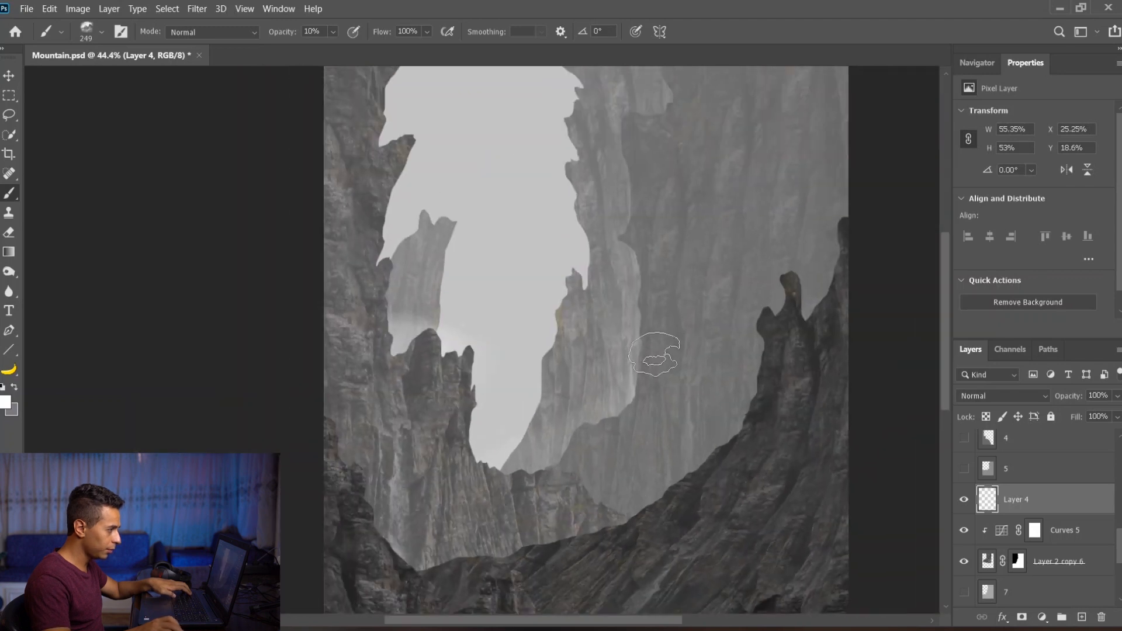
pyautogui.moveTo(646, 175)
pyautogui.mouseDown()
pyautogui.moveTo(672, 149)
pyautogui.moveTo(686, 100)
pyautogui.mouseUp()
pyautogui.moveTo(619, 252); pyautogui.dragTo(606, 380)
pyautogui.moveTo(545, 487)
pyautogui.mouseDown()
pyautogui.moveTo(426, 554)
pyautogui.moveTo(395, 486)
pyautogui.mouseUp()
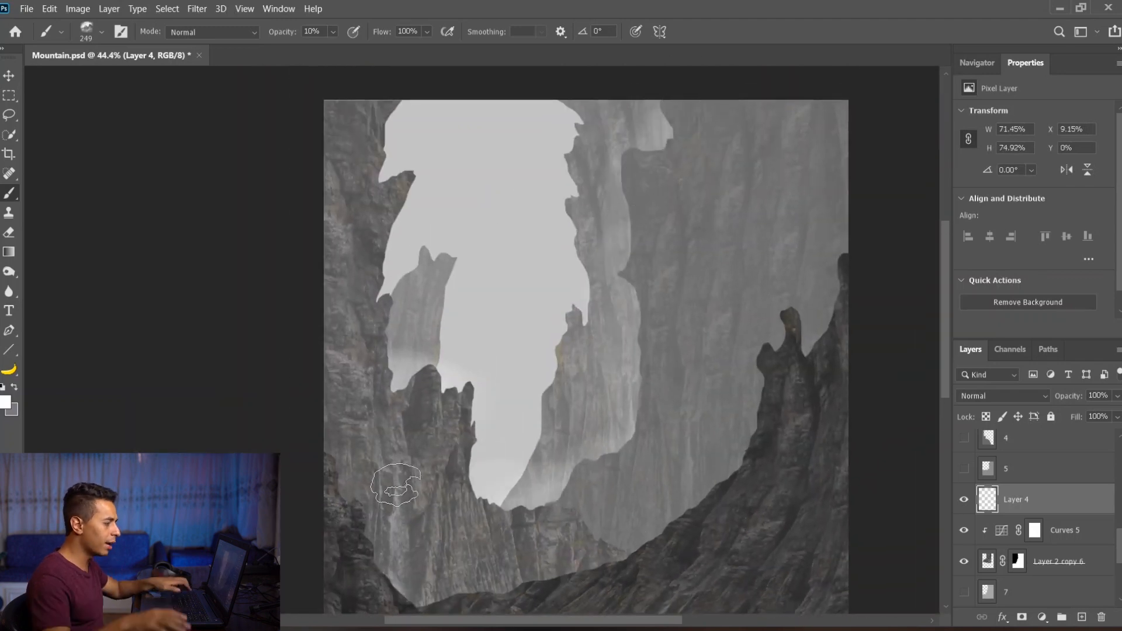
# - Add a new layer above Curves 4, paint fog around the large right cliff's base and set the layer opacity to 92%
pyautogui.scroll(1, 929, 505)
pyautogui.scroll(2, 1021, 503)
pyautogui.scroll(1, 1065, 453)
pyautogui.click(1064, 462)
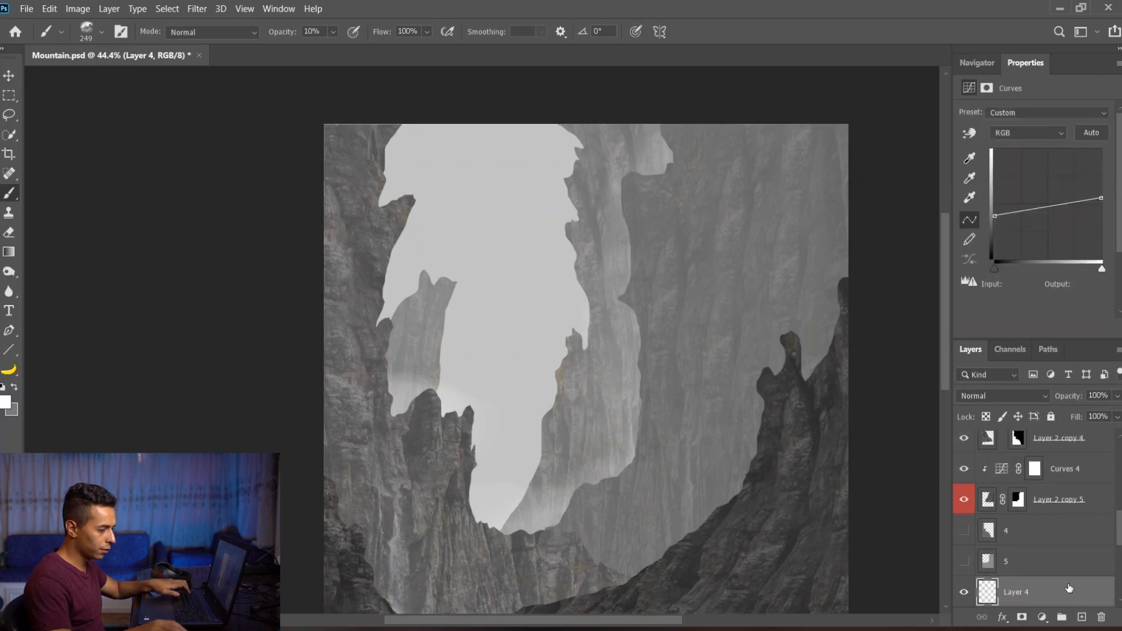
pyautogui.click(1082, 617)
pyautogui.scroll(-2, 666, 388)
pyautogui.moveTo(635, 380)
pyautogui.mouseDown()
pyautogui.moveTo(546, 430)
pyautogui.moveTo(450, 451)
pyautogui.moveTo(513, 438)
pyautogui.moveTo(351, 422)
pyautogui.moveTo(388, 422)
pyautogui.moveTo(221, 431)
pyautogui.moveTo(701, 325)
pyautogui.moveTo(623, 318)
pyautogui.moveTo(576, 419)
pyautogui.mouseUp()
pyautogui.moveTo(506, 373)
pyautogui.mouseDown()
pyautogui.moveTo(406, 372)
pyautogui.moveTo(563, 357)
pyautogui.moveTo(404, 399)
pyautogui.mouseUp()
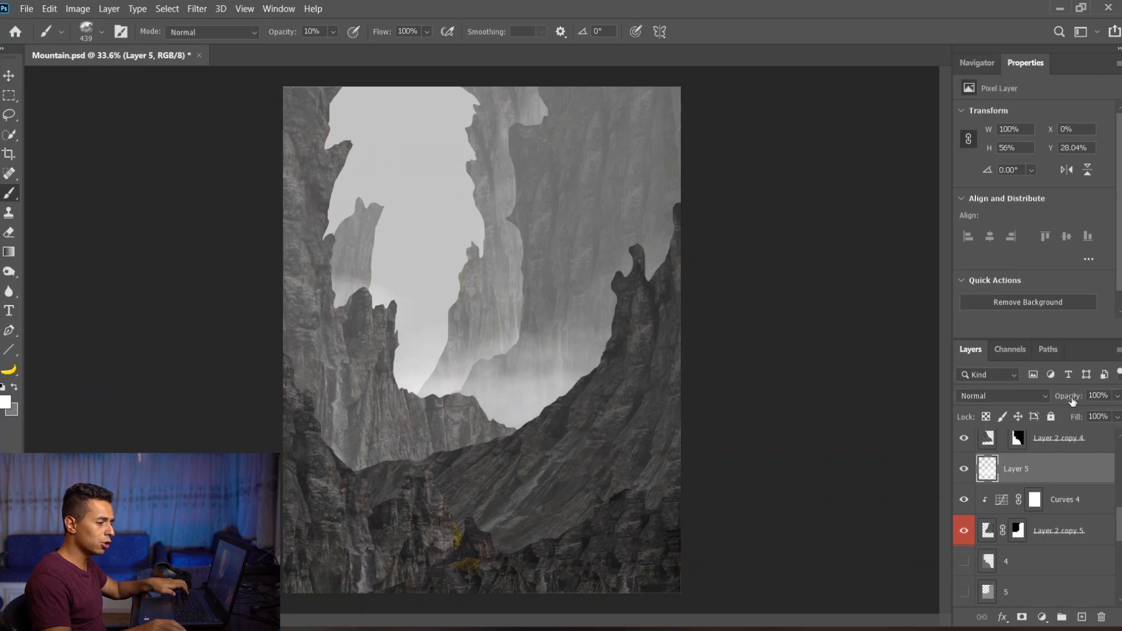
pyautogui.scroll(3, 1064, 511)
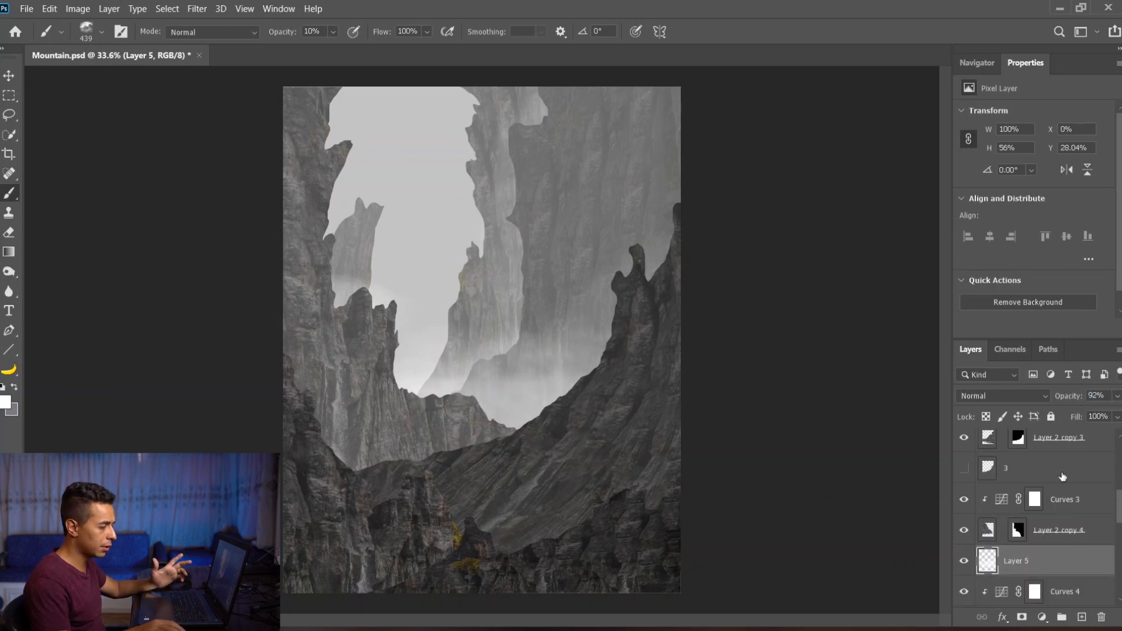
# - Add a new layer above sketch layer 3 and paint fog along the left cliffs' base behind the dark slope
pyautogui.click(1062, 472)
pyautogui.click(1082, 618)
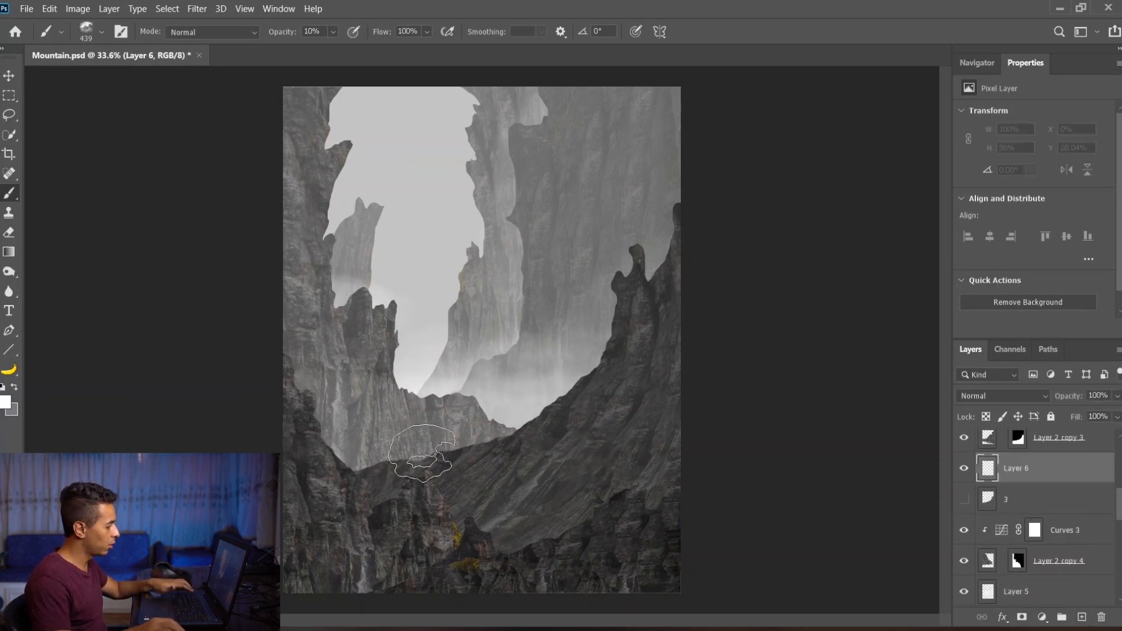
pyautogui.moveTo(311, 469)
pyautogui.mouseDown()
pyautogui.moveTo(404, 472)
pyautogui.moveTo(263, 472)
pyautogui.moveTo(362, 465)
pyautogui.mouseUp()
pyautogui.moveTo(472, 451); pyautogui.dragTo(586, 412)
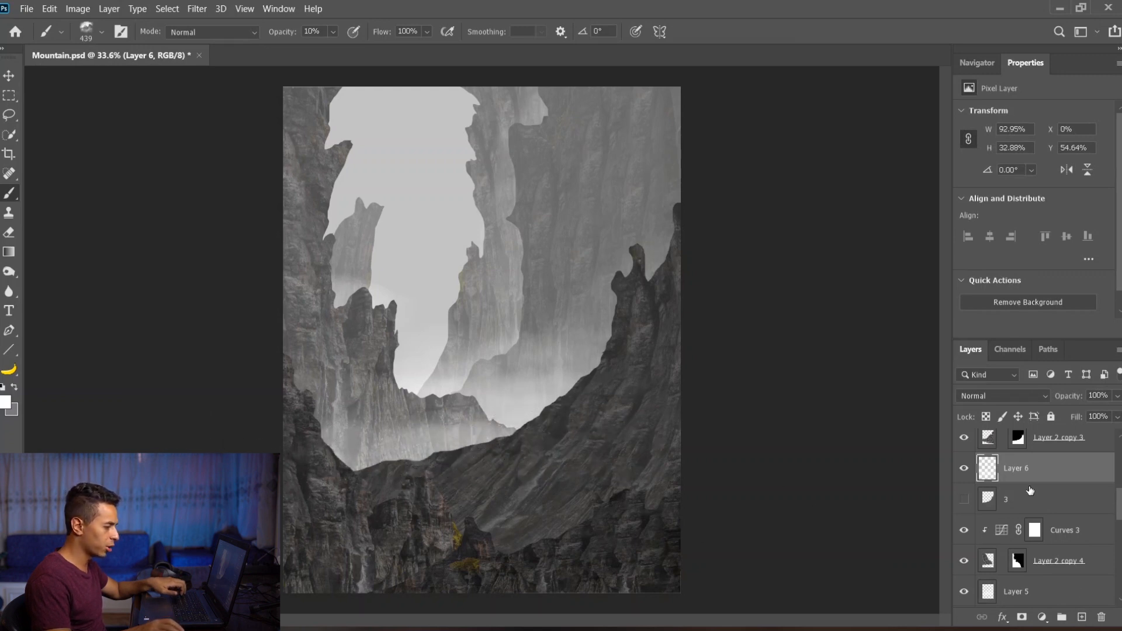
# - Add a new layer between Layer 2 copy 2 and sketch layer 2 and paint fog over the dark slope's lower part
pyautogui.scroll(4, 1030, 491)
pyautogui.click(1051, 476)
pyautogui.scroll(1, 1053, 479)
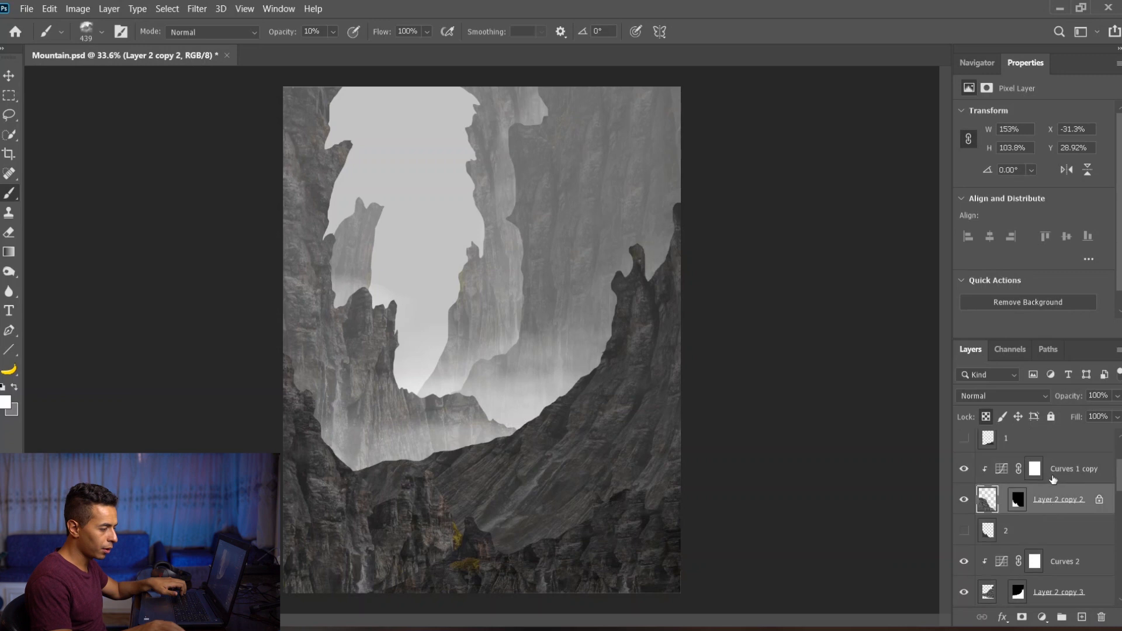
pyautogui.click(1061, 538)
pyautogui.click(1081, 616)
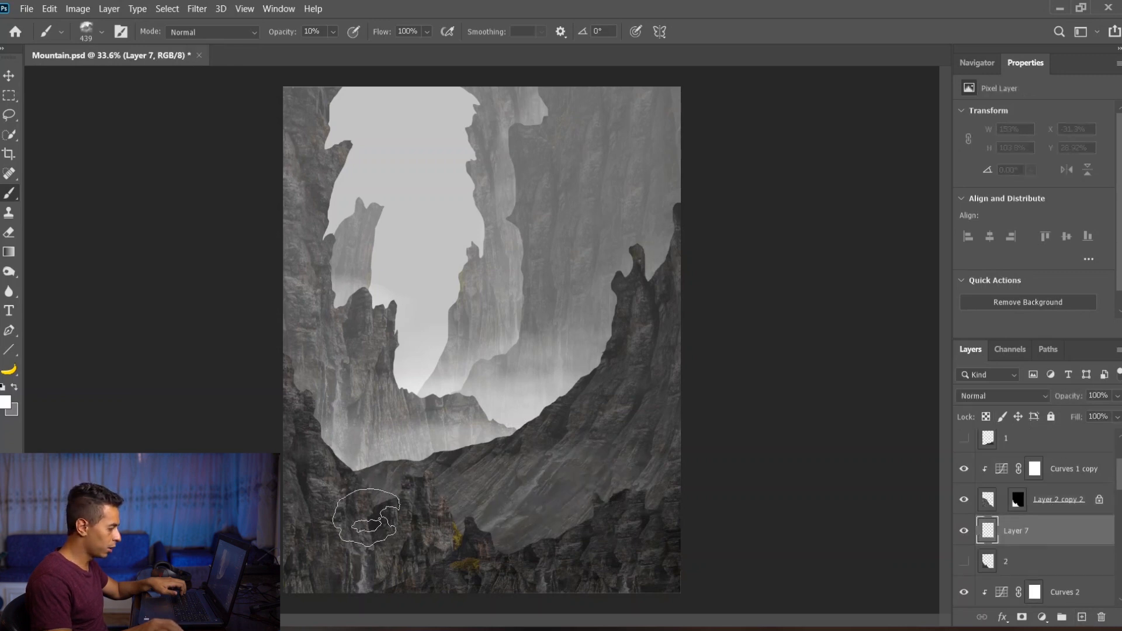
pyautogui.moveTo(602, 512)
pyautogui.mouseDown()
pyautogui.moveTo(546, 516)
pyautogui.moveTo(660, 497)
pyautogui.moveTo(455, 509)
pyautogui.mouseUp()
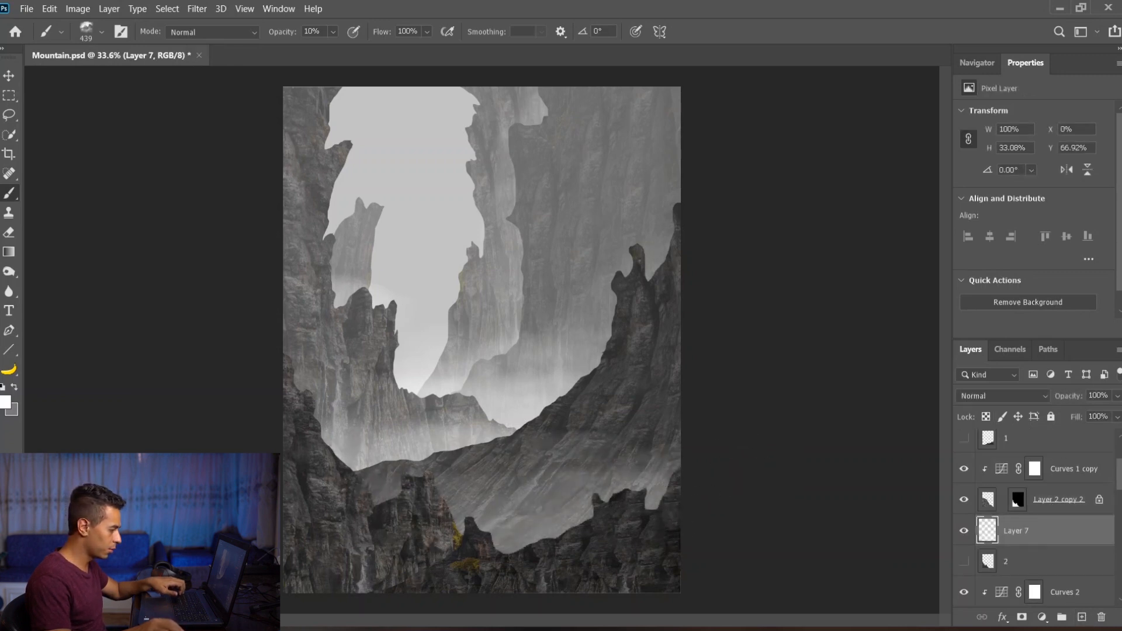
pyautogui.moveTo(679, 526); pyautogui.dragTo(402, 536)
pyautogui.moveTo(673, 479); pyautogui.dragTo(409, 576)
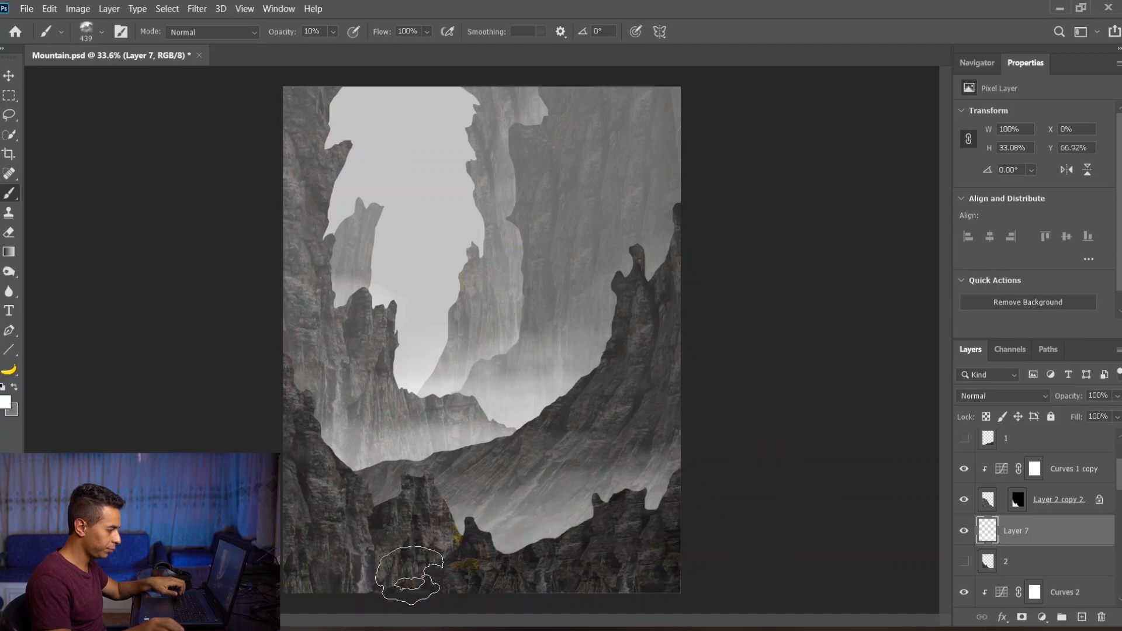
# - Add a new layer above sketch layer 1 and paint fog over the left mountain's base behind the foreground rocks
pyautogui.scroll(3, 1038, 592)
pyautogui.click(1044, 511)
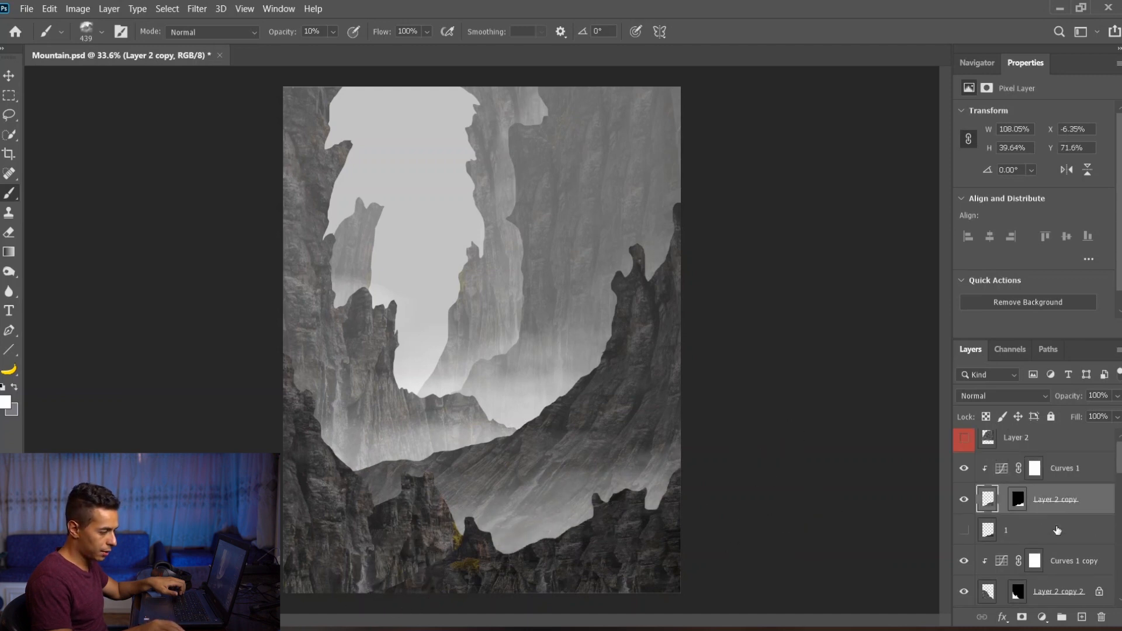
pyautogui.click(1056, 530)
pyautogui.click(1081, 616)
pyautogui.moveTo(502, 553); pyautogui.dragTo(330, 587)
pyautogui.moveTo(476, 574); pyautogui.dragTo(373, 584)
pyautogui.moveTo(548, 517)
pyautogui.mouseDown()
pyautogui.moveTo(504, 556)
pyautogui.moveTo(498, 548)
pyautogui.mouseUp()
pyautogui.scroll(1, 1010, 574)
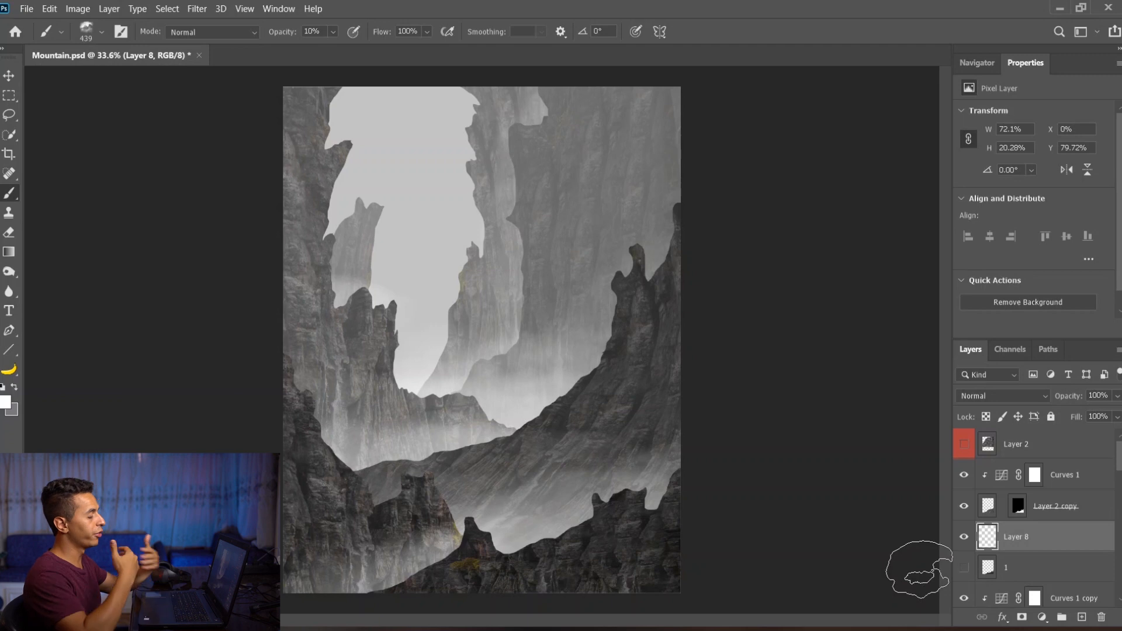
# - Flatten the foreground rocks' contrast in Curves 1, raising the black output to 39 and lowering the white output
pyautogui.press('v')
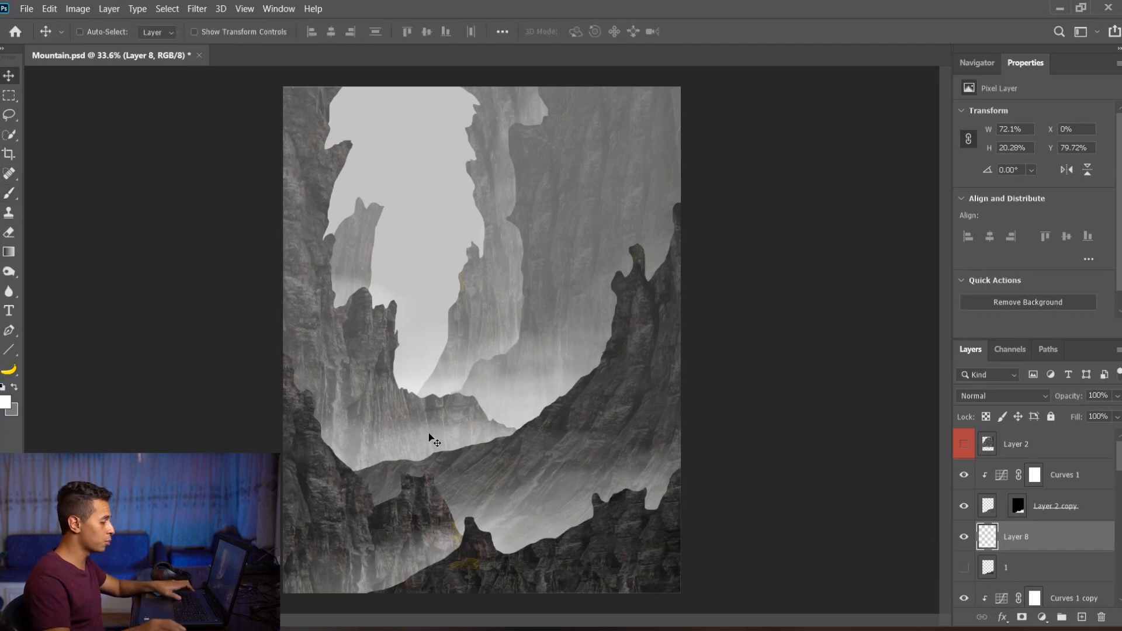
pyautogui.scroll(5, 504, 531)
pyautogui.scroll(-2, 636, 254)
pyautogui.keyDown('ctrl'); pyautogui.click(685, 512); pyautogui.keyUp('ctrl')
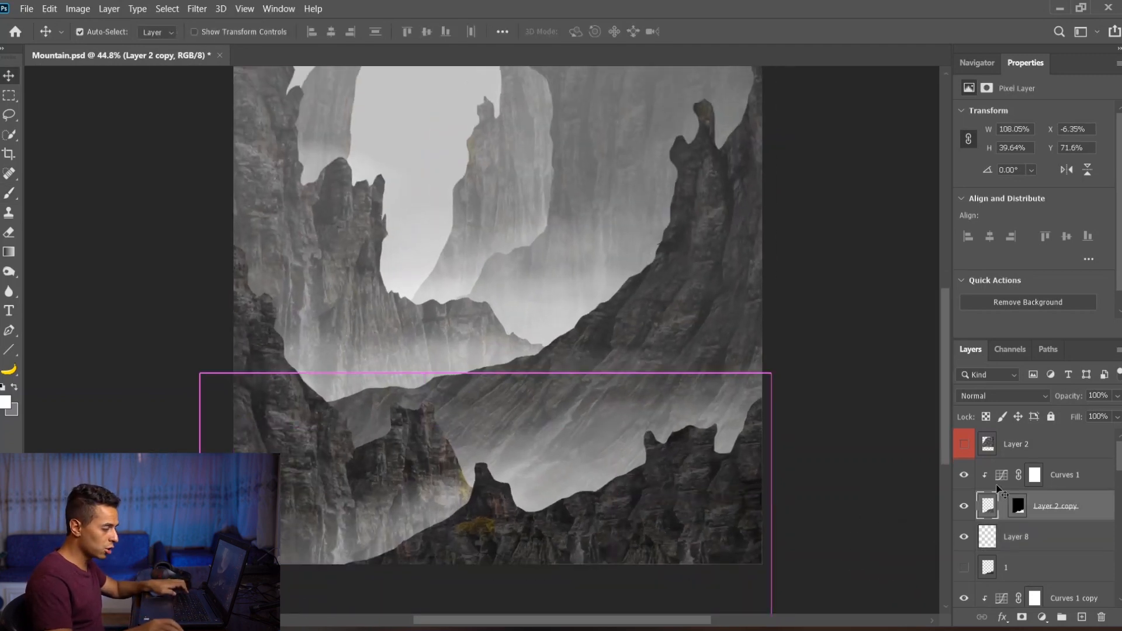
pyautogui.click(989, 479)
pyautogui.moveTo(1101, 150); pyautogui.dragTo(1104, 212)
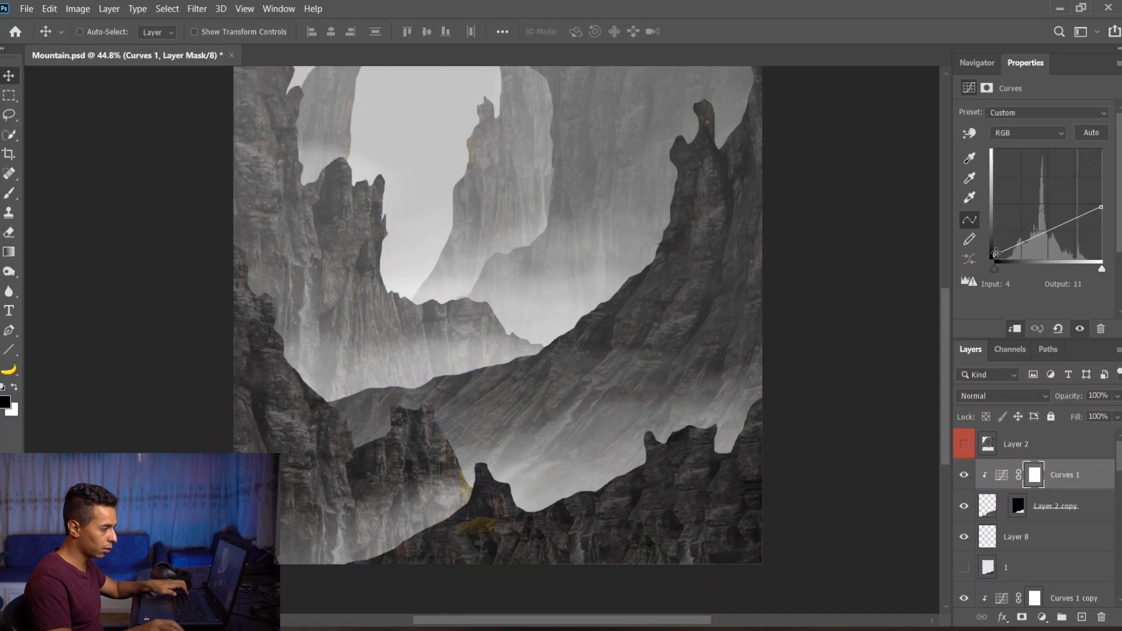
pyautogui.moveTo(996, 252); pyautogui.dragTo(995, 244)
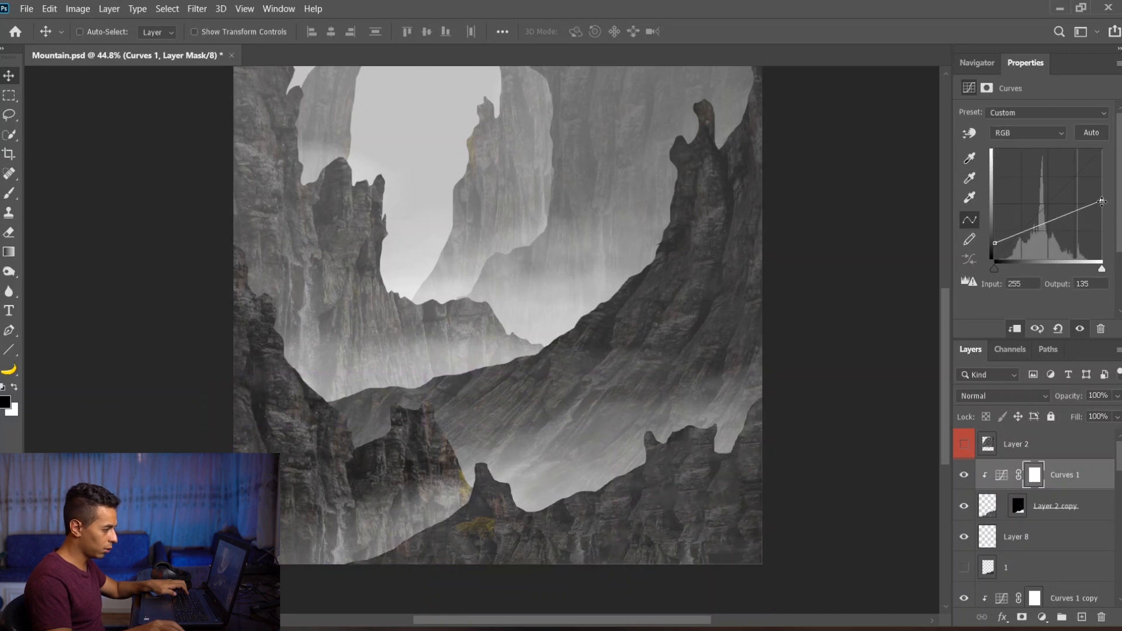
pyautogui.moveTo(1105, 216); pyautogui.dragTo(1106, 216)
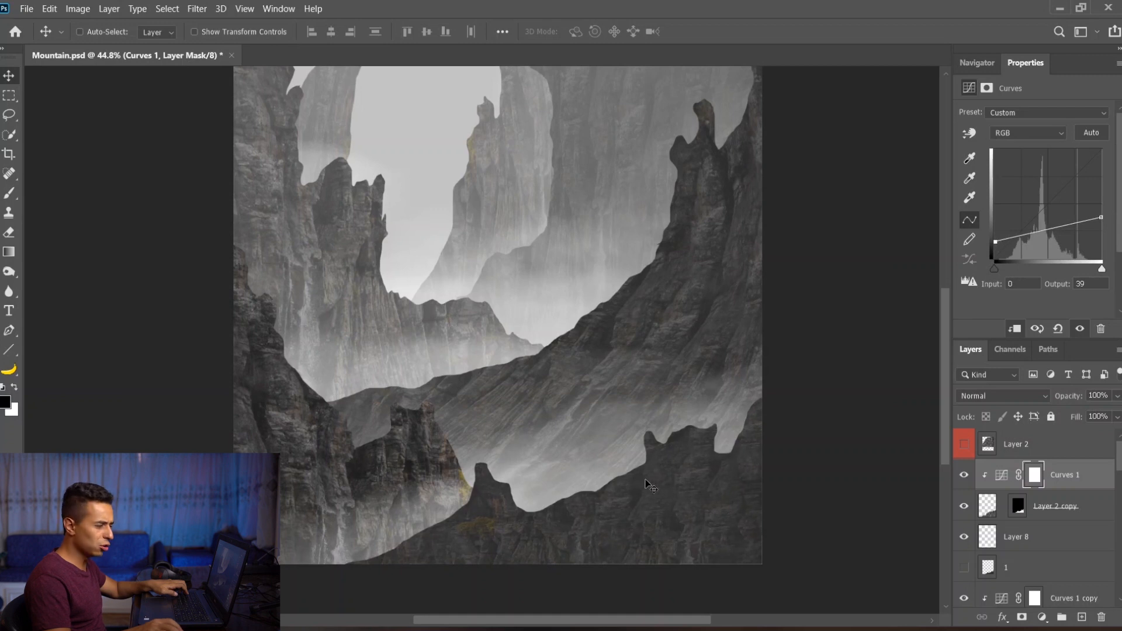
# - Reduce the left mountain's contrast in Curves 1 copy, raising the black output and setting the white output to 107
pyautogui.keyDown('ctrl'); pyautogui.click(240, 357); pyautogui.keyUp('ctrl')
pyautogui.click(1002, 563)
pyautogui.moveTo(993, 241); pyautogui.dragTo(993, 240)
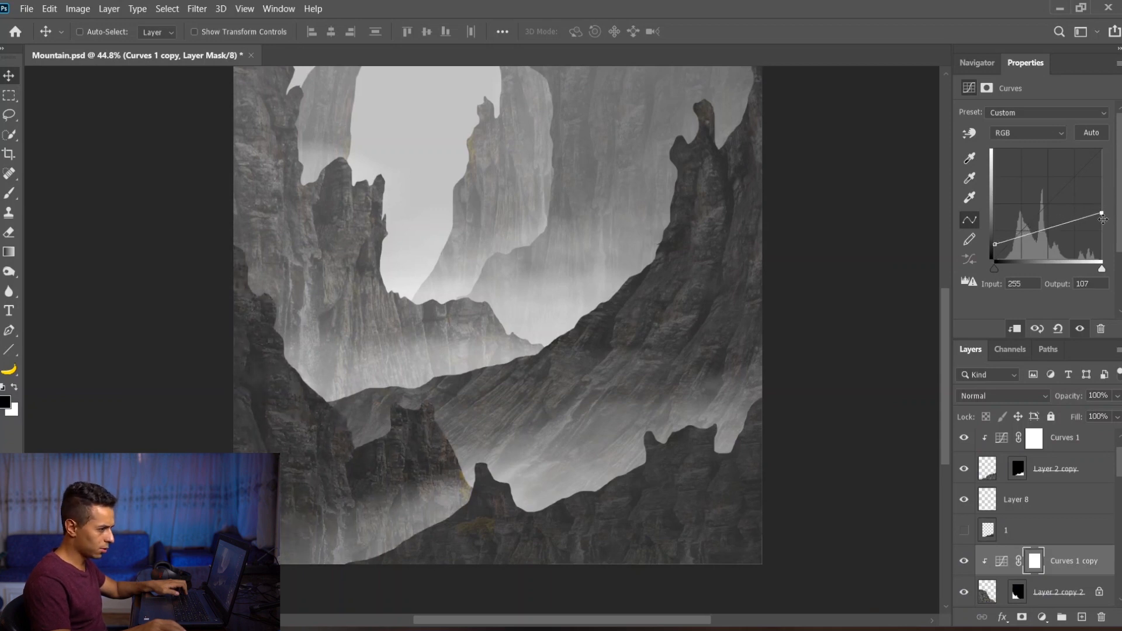
pyautogui.scroll(-2, 587, 386)
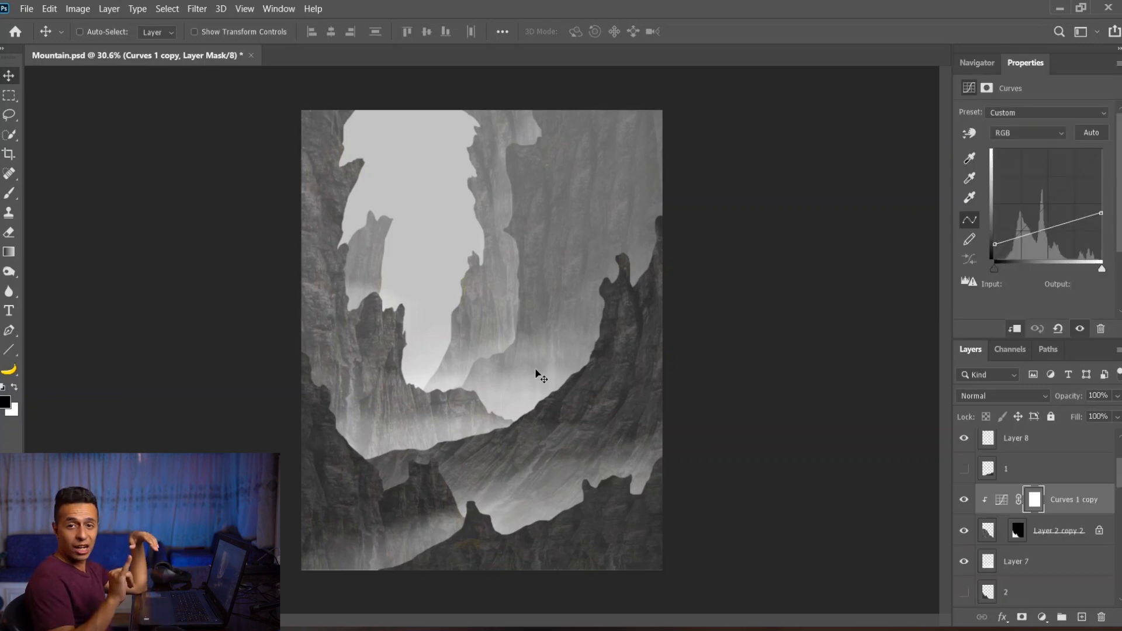
# - Add a Curves adjustment clipped above Curves 1 copy and move its red channel's white point inward to redden the left mountain's highlights
pyautogui.click(1042, 617)
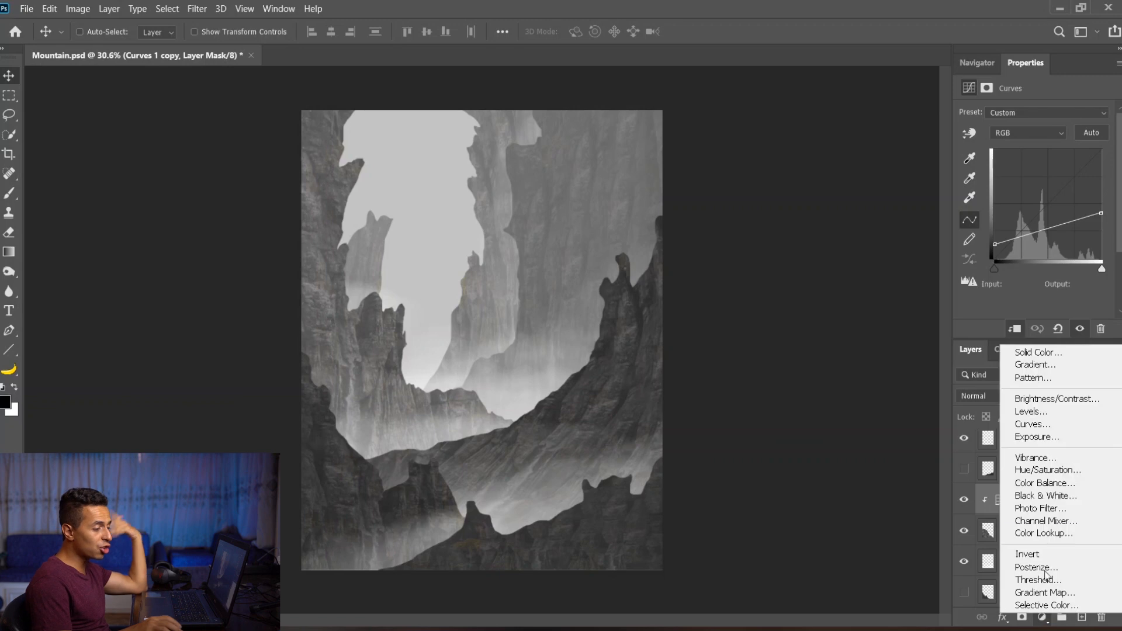
pyautogui.click(1036, 423)
pyautogui.click(1023, 331)
pyautogui.click(1029, 133)
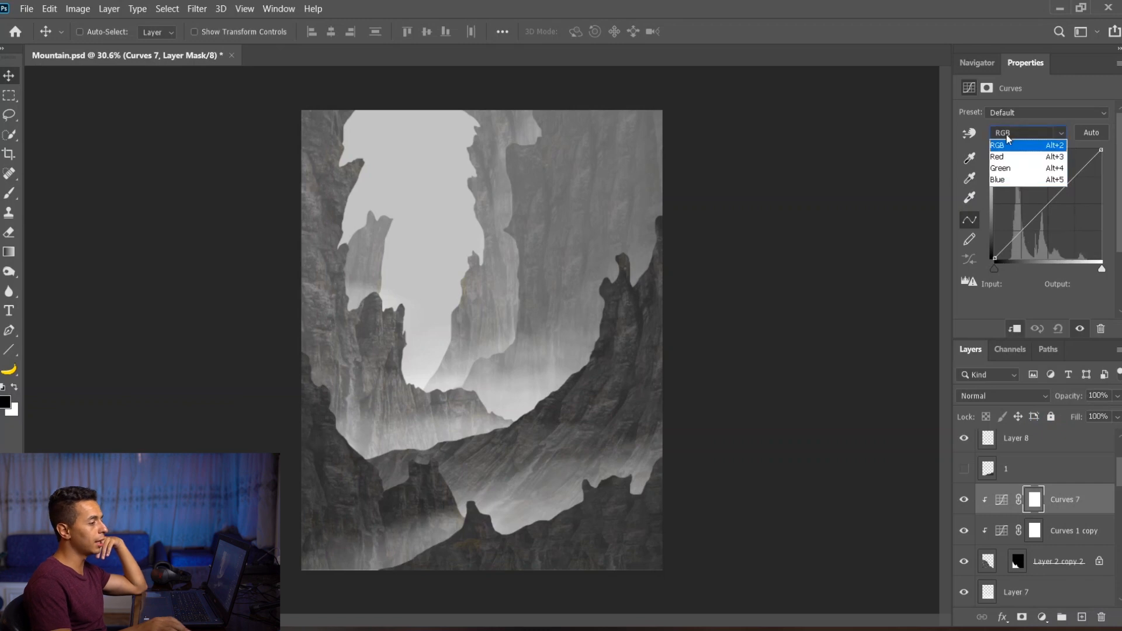
pyautogui.click(1010, 144)
pyautogui.moveTo(1100, 153); pyautogui.dragTo(1081, 147)
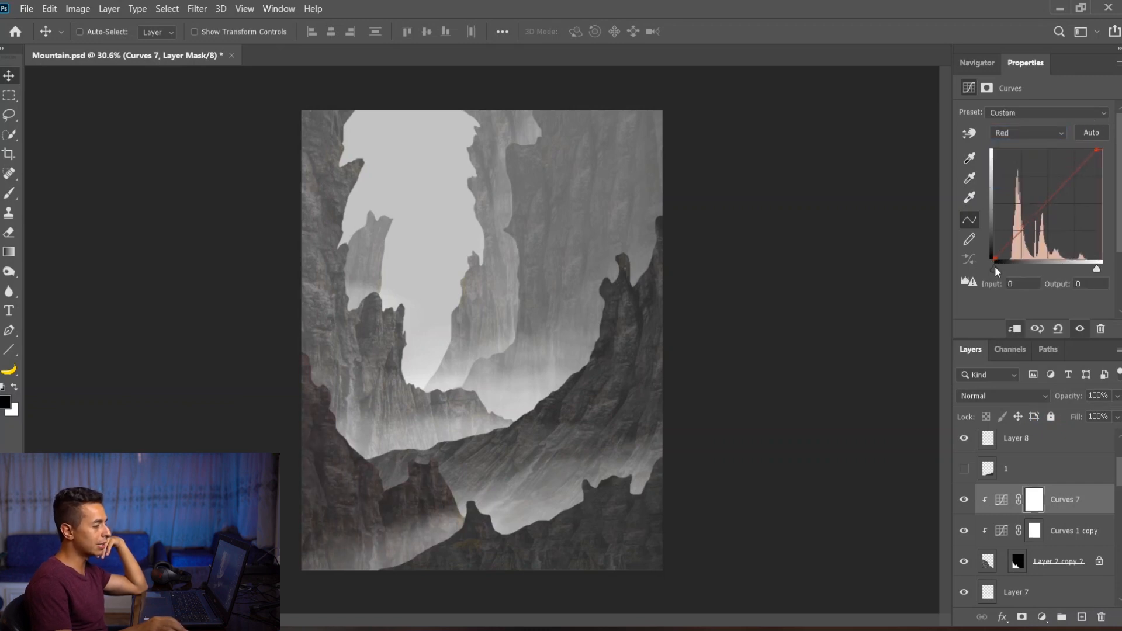
# - In Curves 7's blue channel, set the white output to 232 and the black output to 7
pyautogui.click(1018, 132)
pyautogui.click(1031, 179)
pyautogui.moveTo(1101, 152); pyautogui.dragTo(1103, 156)
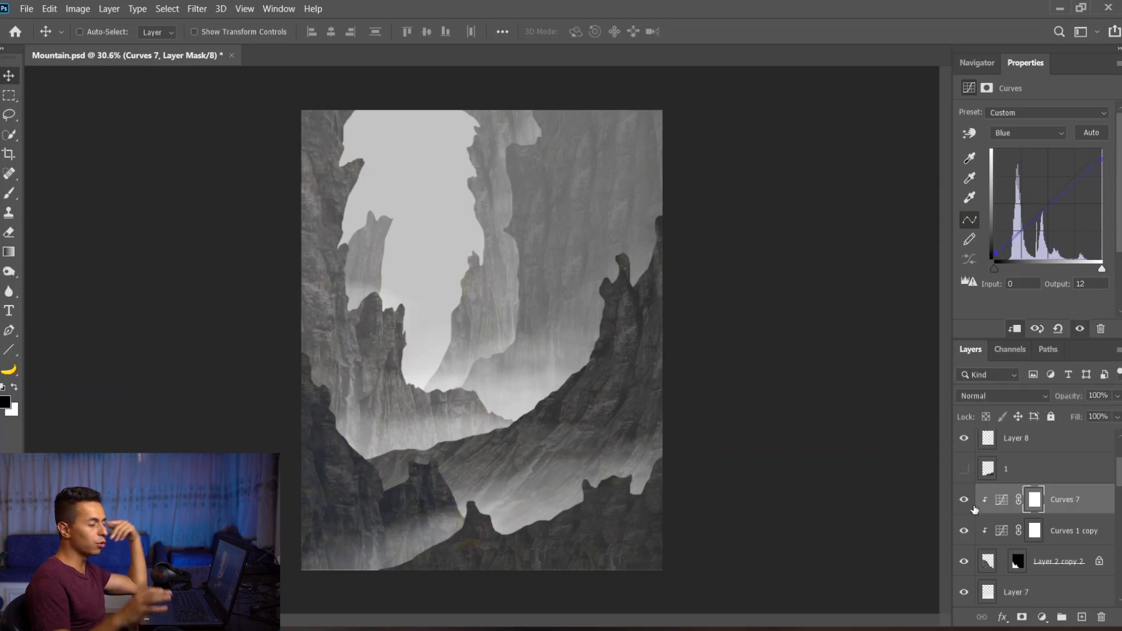
pyautogui.click(1027, 133)
pyautogui.click(1005, 181)
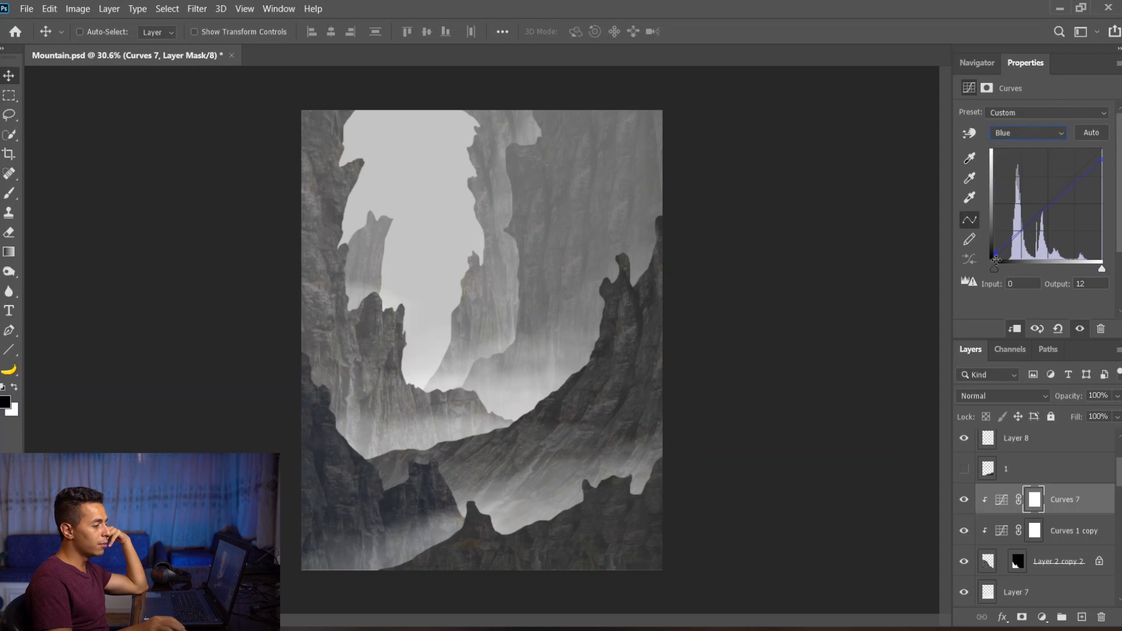
pyautogui.moveTo(987, 255); pyautogui.dragTo(985, 257)
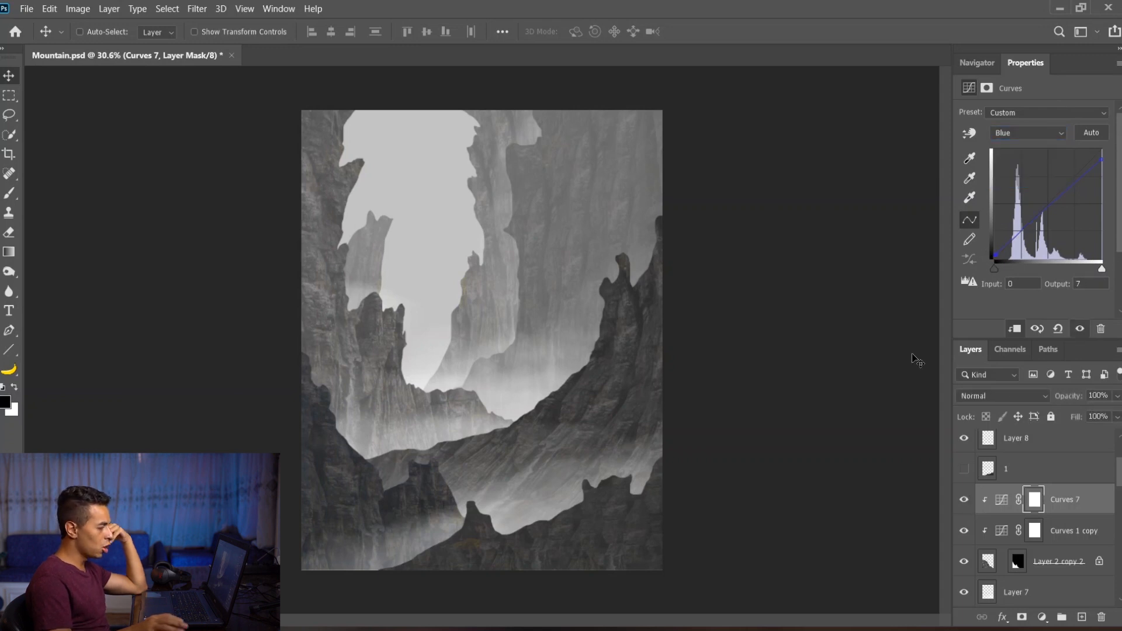
# - Duplicate the Curves 7 colour adjustment above Curves 2 and above Curves 3 to tint the dark slope and left cliffs
pyautogui.scroll(-3, 1078, 555)
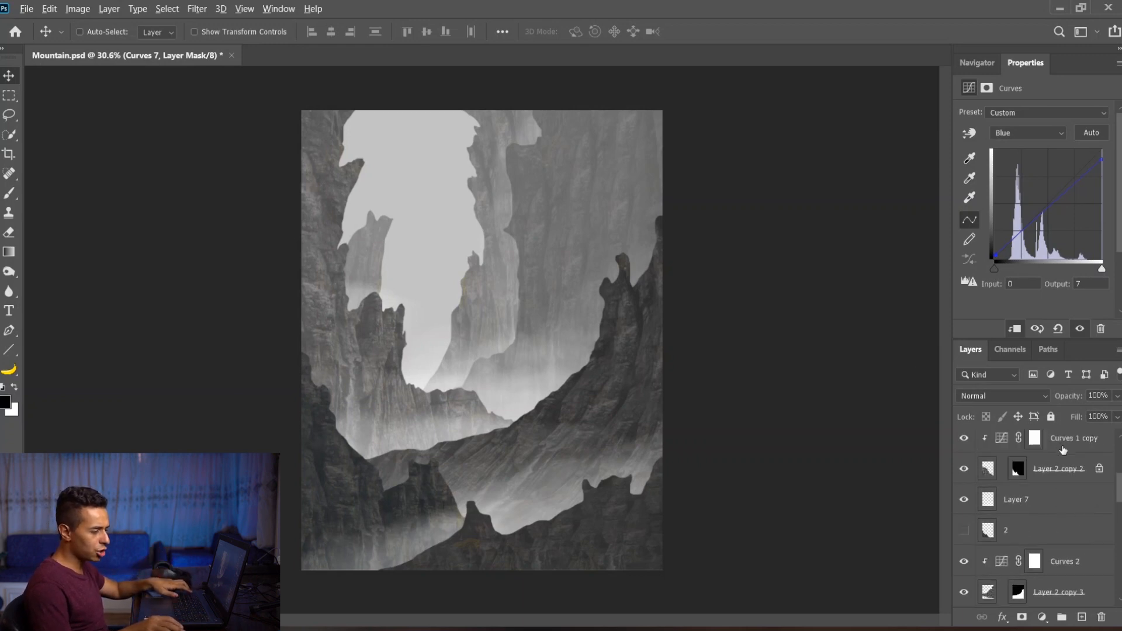
pyautogui.scroll(1, 1063, 449)
pyautogui.moveTo(1063, 447); pyautogui.dragTo(1055, 571)
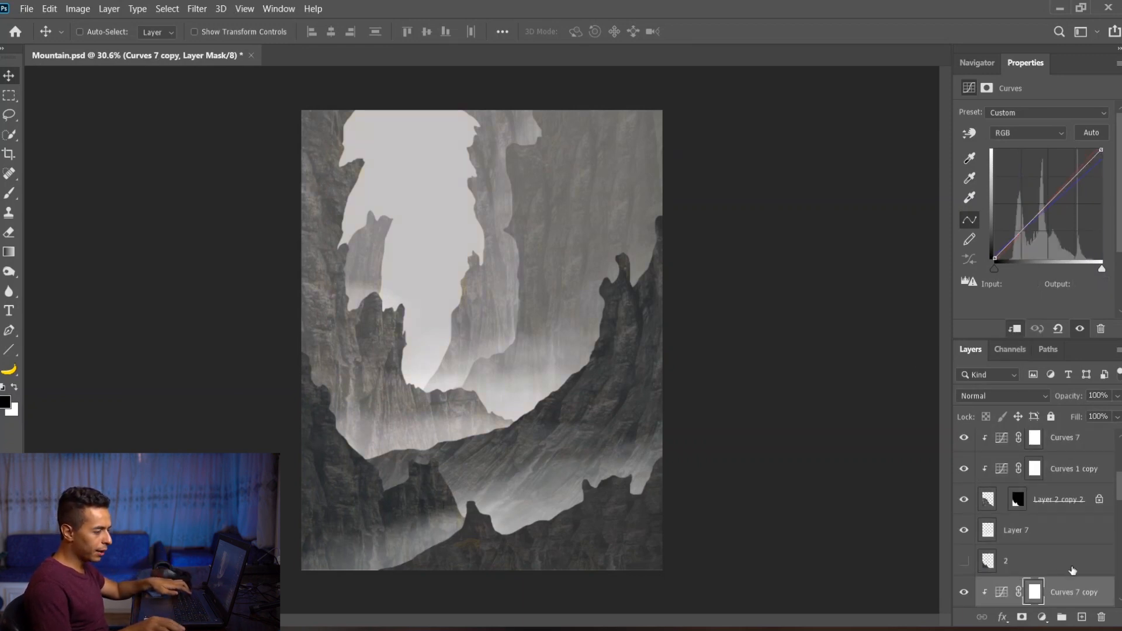
pyautogui.scroll(-3, 1060, 534)
pyautogui.moveTo(1062, 445); pyautogui.dragTo(1055, 577)
# - Duplicate the Curves 7 colour adjustment above Curves 4 and above Curves 5, clipping the copies to the cliff layers below
pyautogui.scroll(-4, 1057, 526)
pyautogui.scroll(-1, 1058, 501)
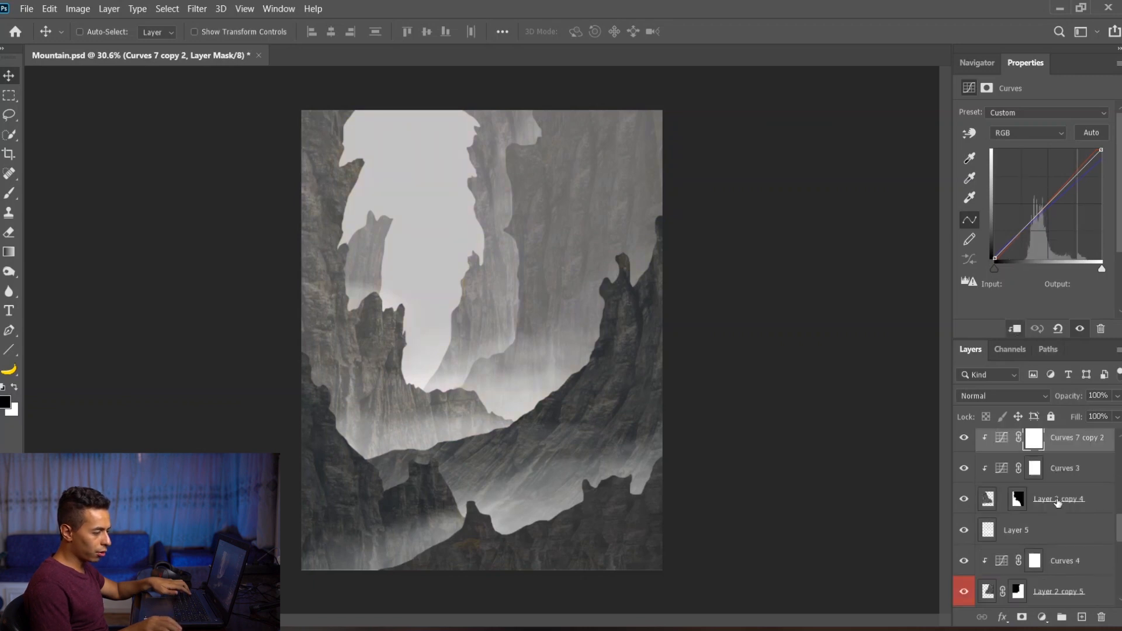
pyautogui.moveTo(1056, 444); pyautogui.dragTo(1046, 555)
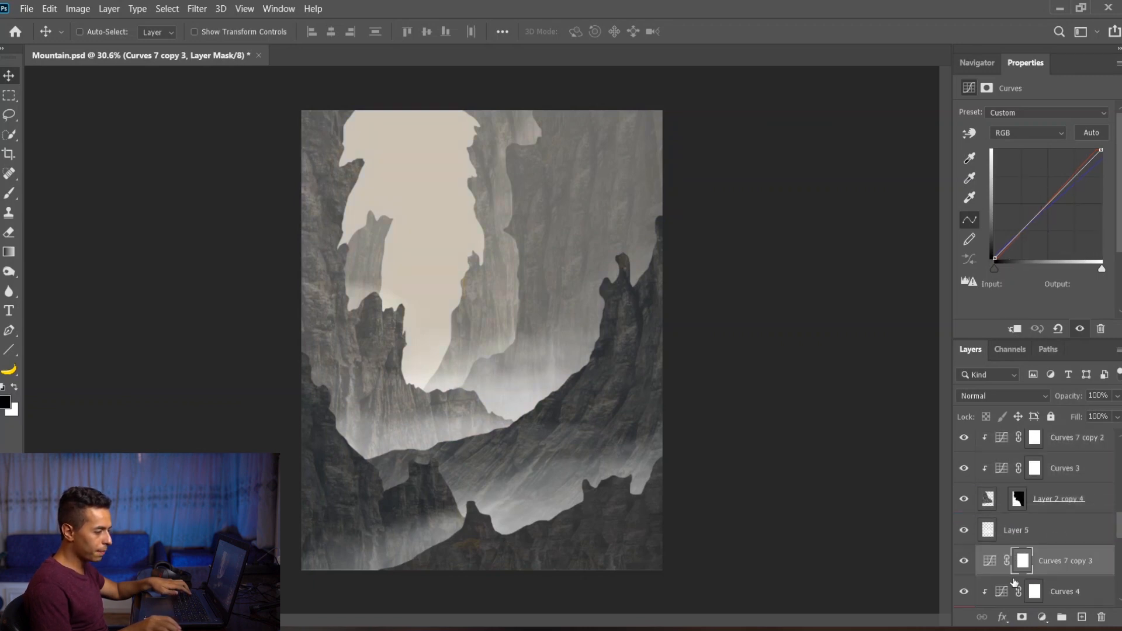
pyautogui.scroll(-6, 1059, 496)
pyautogui.scroll(2, 1055, 491)
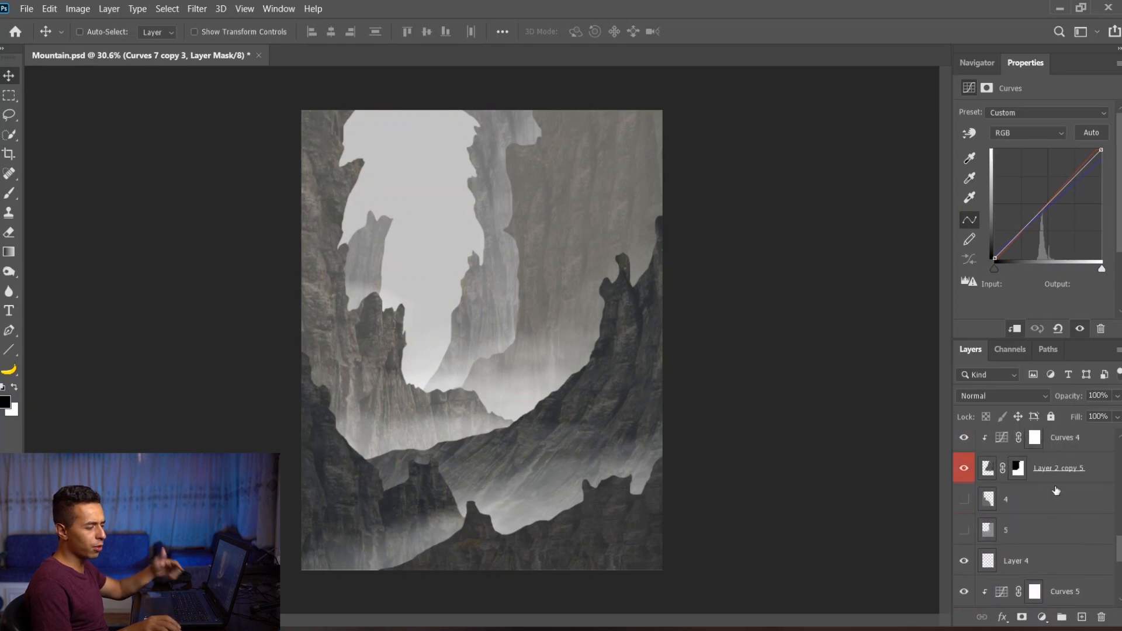
pyautogui.moveTo(1051, 447); pyautogui.dragTo(1058, 558)
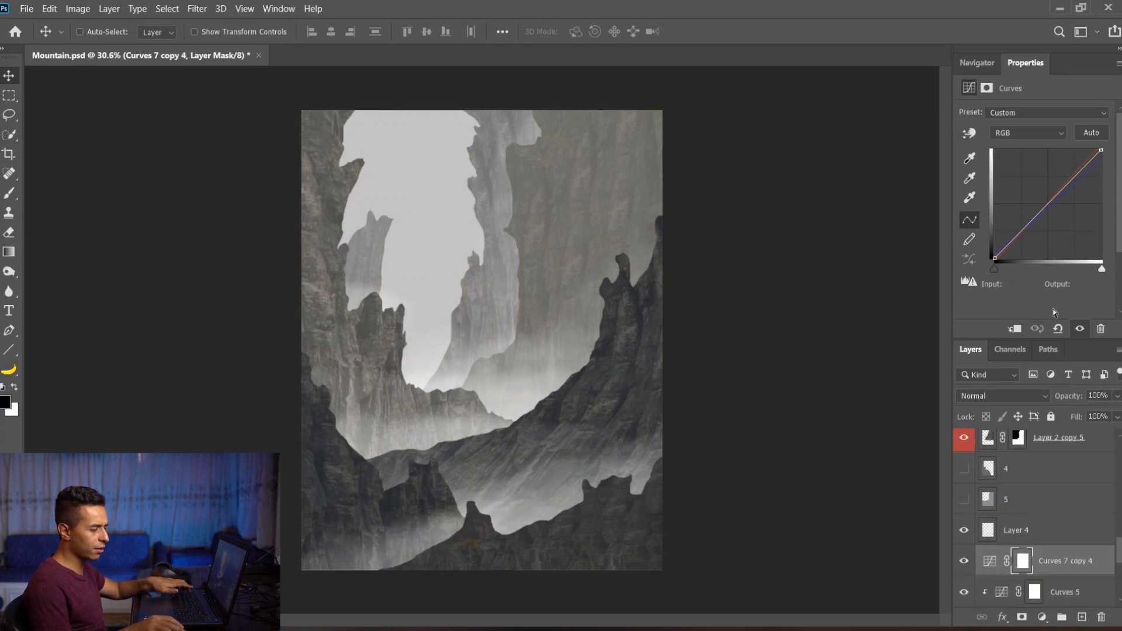
# - Duplicate the colour adjustment above Curves 6 and move that copy above Curves 1, clipped to the foreground rocks
pyautogui.scroll(-4, 1036, 490)
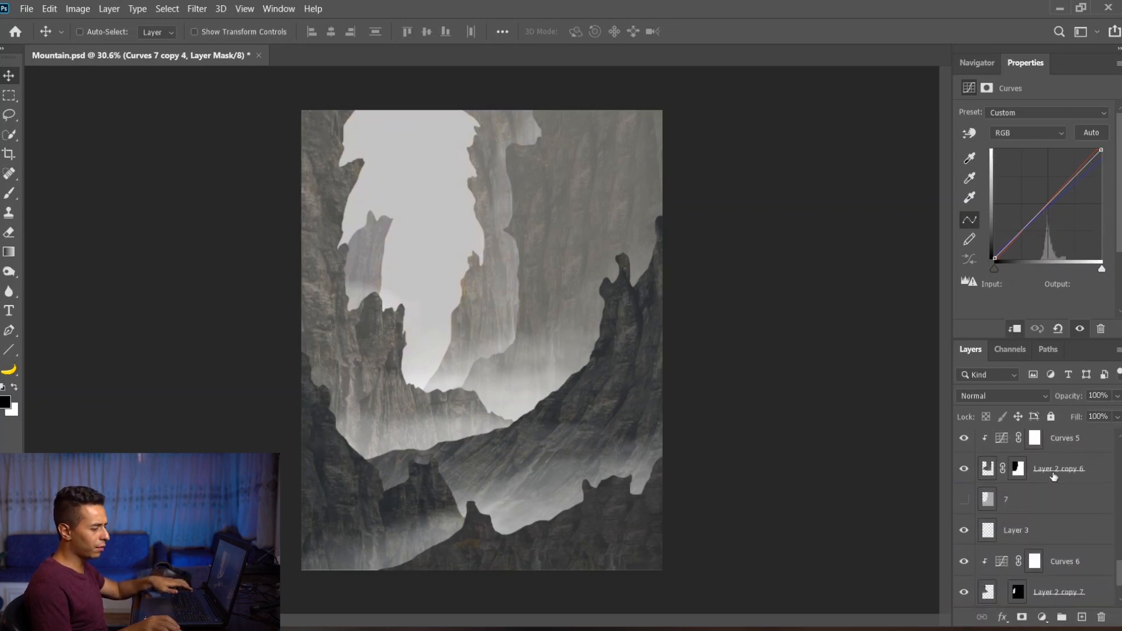
pyautogui.moveTo(1054, 453); pyautogui.dragTo(1048, 564)
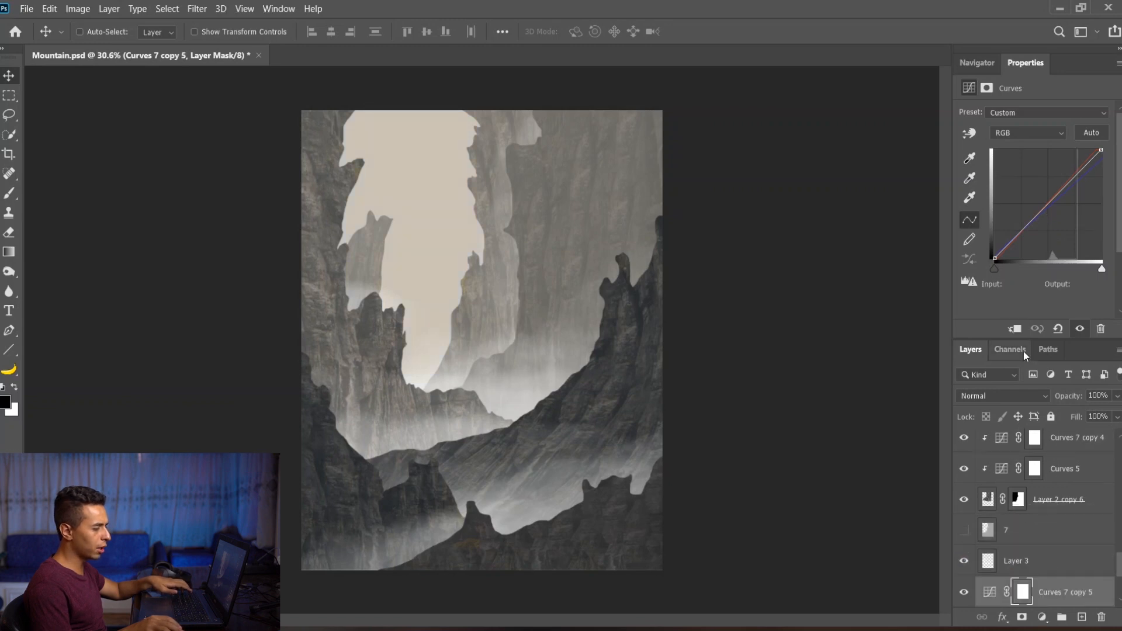
pyautogui.scroll(-4, 1046, 509)
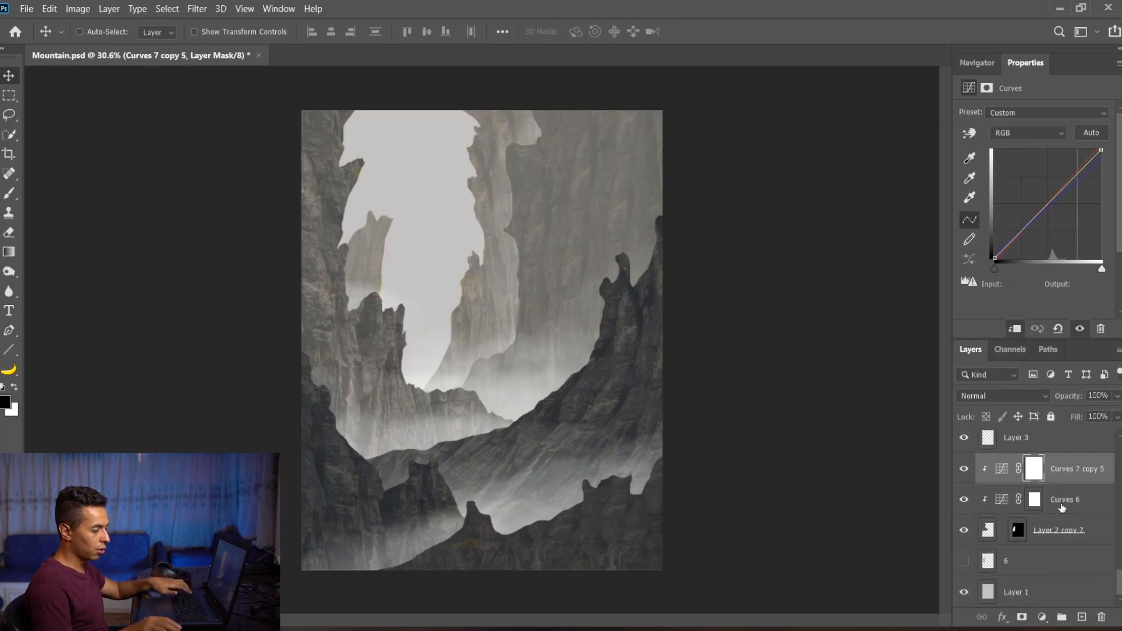
pyautogui.moveTo(1062, 485); pyautogui.dragTo(1059, 461)
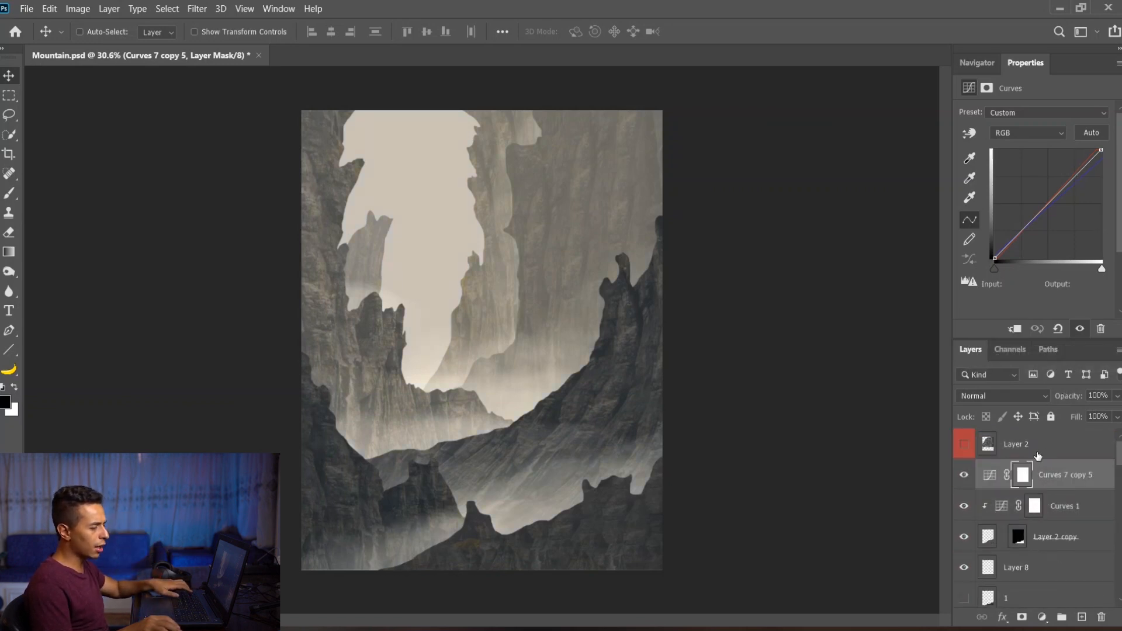
pyautogui.click(1017, 330)
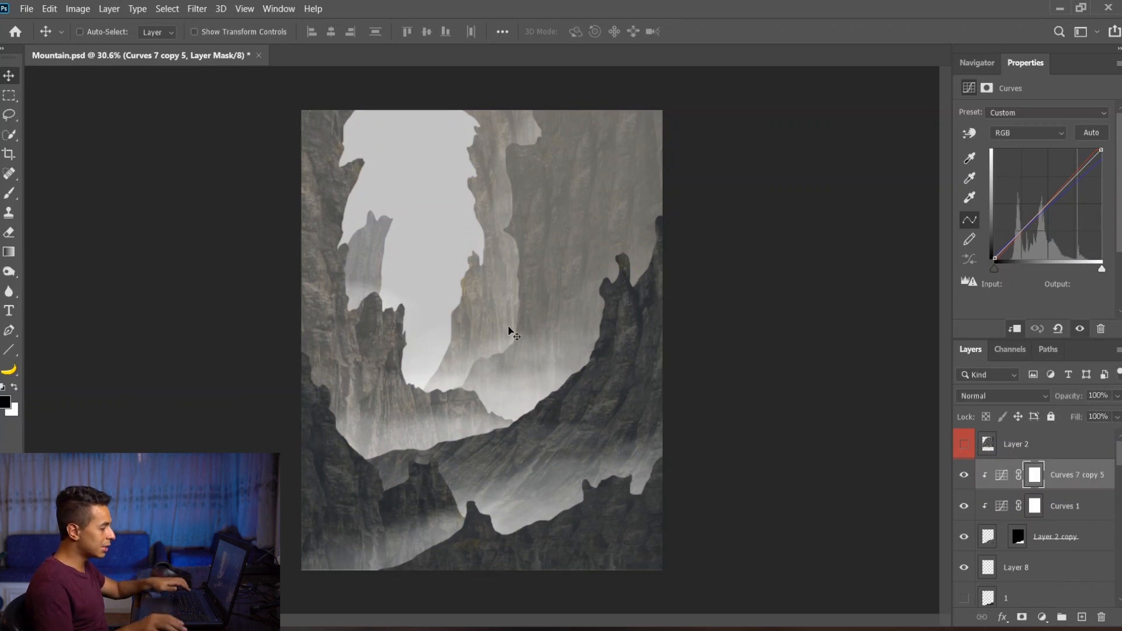
# - Cool the left cliffs in Curves 7 copy 2, lowering red to output 121 at input 129 and raising blue to 128 at input 129
pyautogui.scroll(-5, 968, 516)
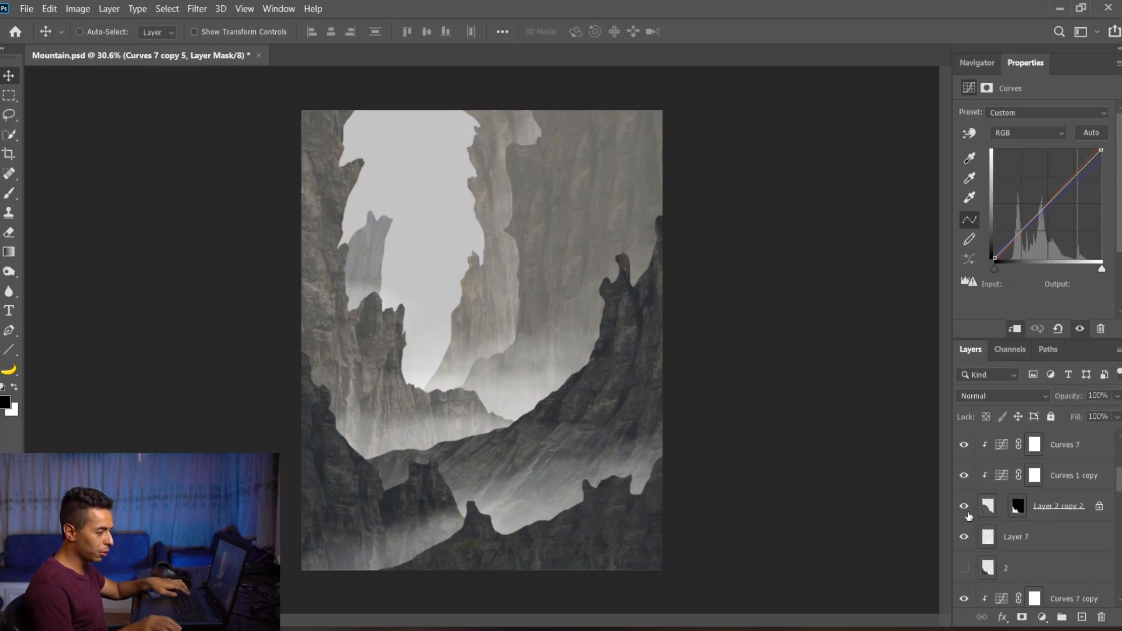
pyautogui.scroll(-2, 968, 515)
pyautogui.scroll(-4, 995, 498)
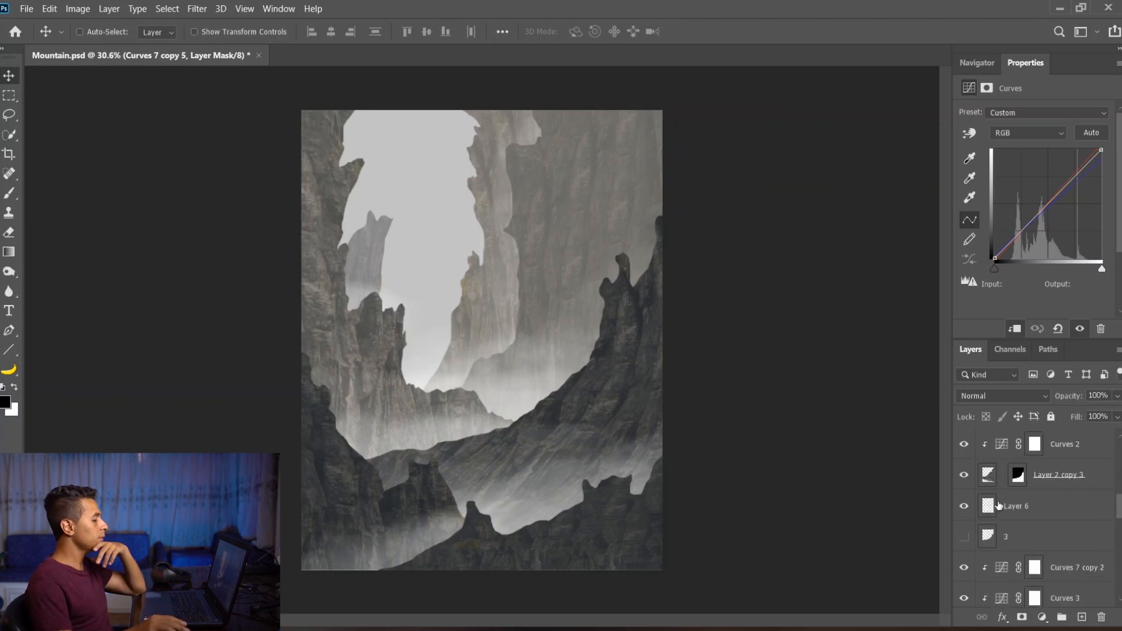
pyautogui.keyDown('ctrl'); pyautogui.click(374, 330); pyautogui.keyUp('ctrl')
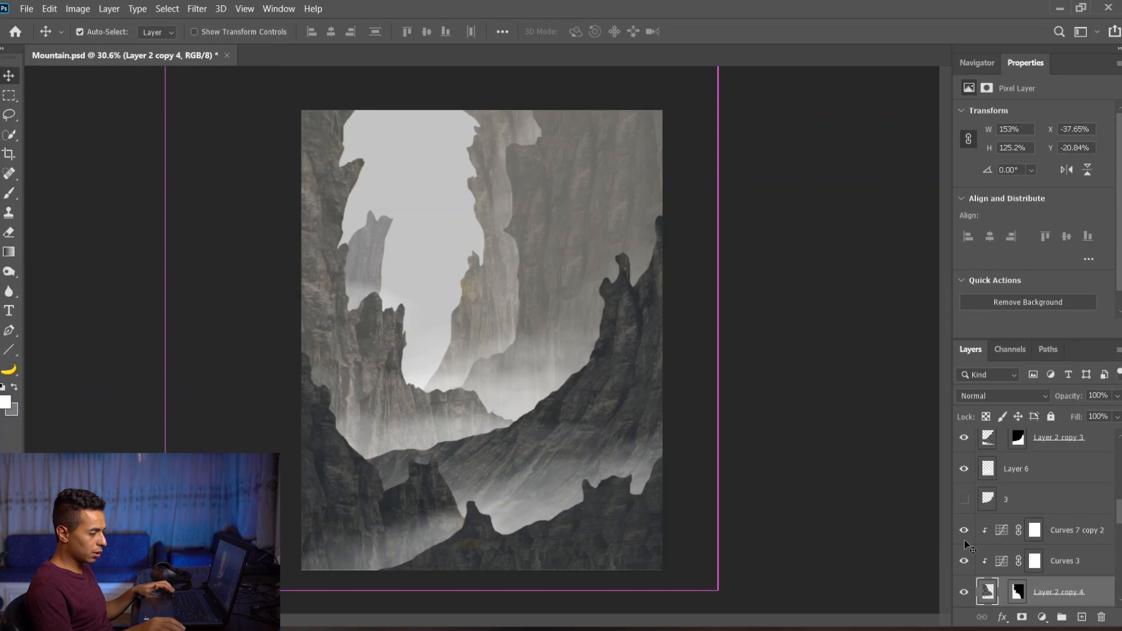
pyautogui.click(999, 532)
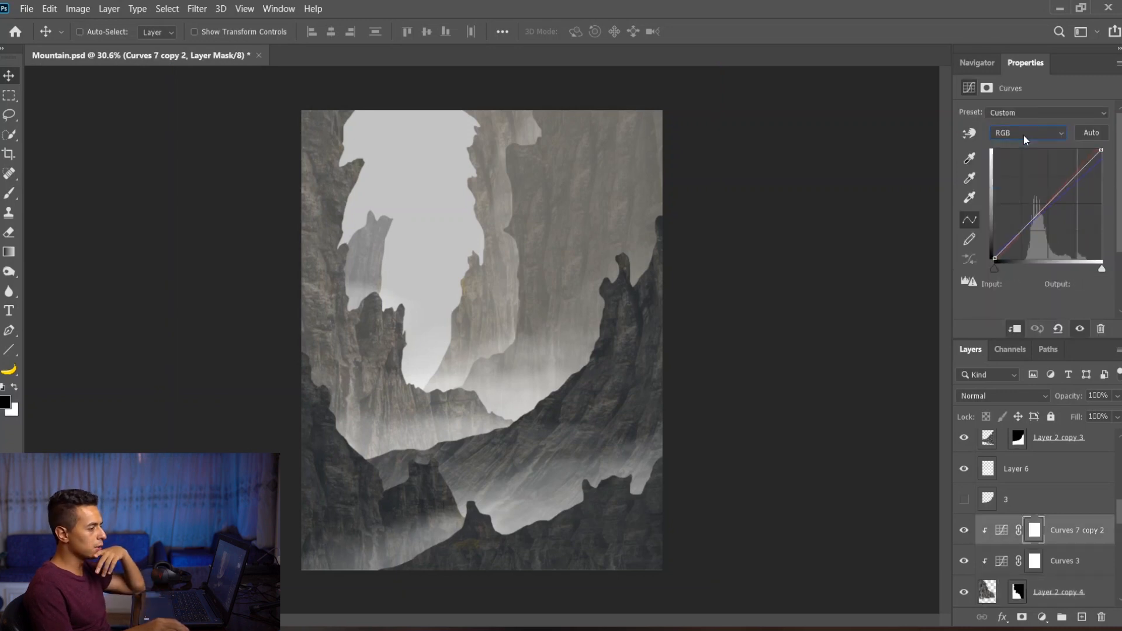
pyautogui.scroll(-2, 1023, 135)
pyautogui.scroll(1, 1023, 136)
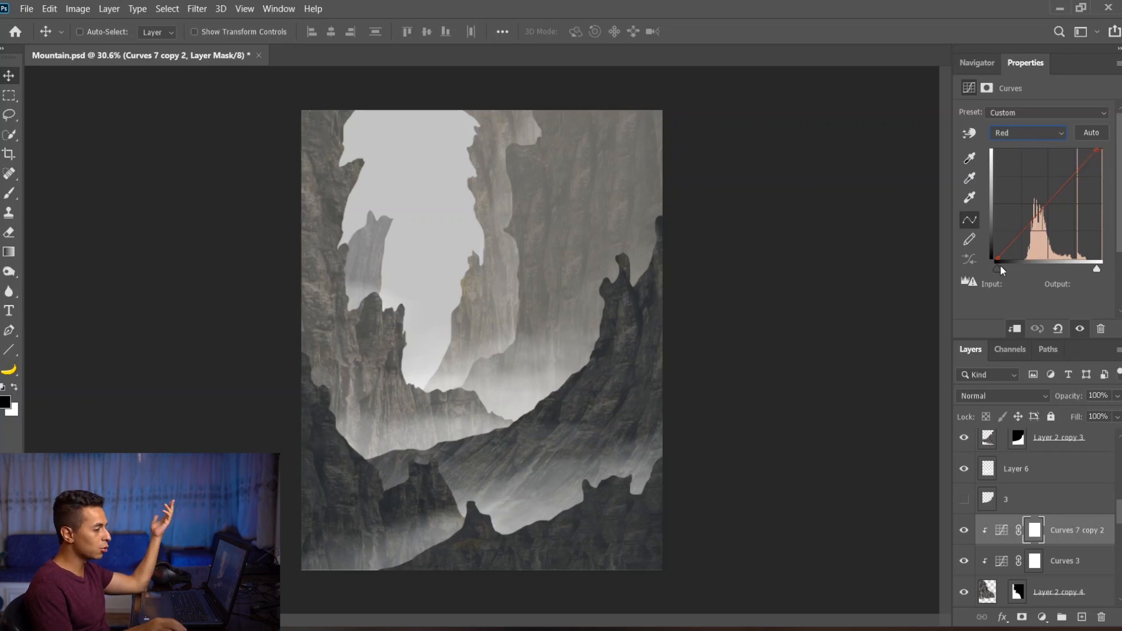
pyautogui.click(1049, 203)
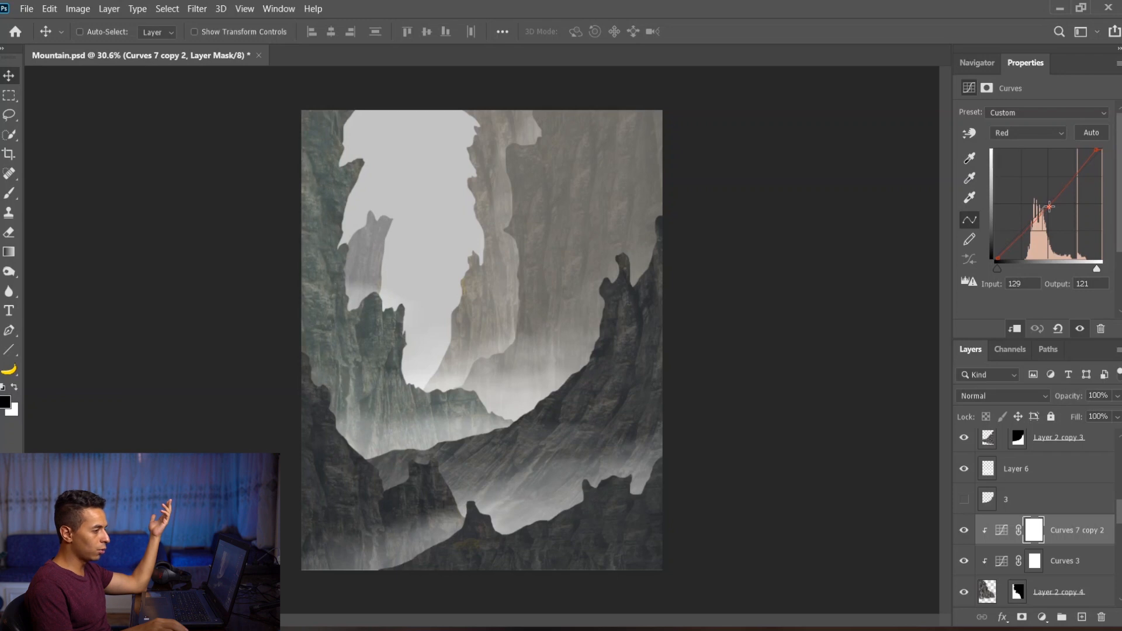
pyautogui.click(1026, 133)
pyautogui.click(1026, 154)
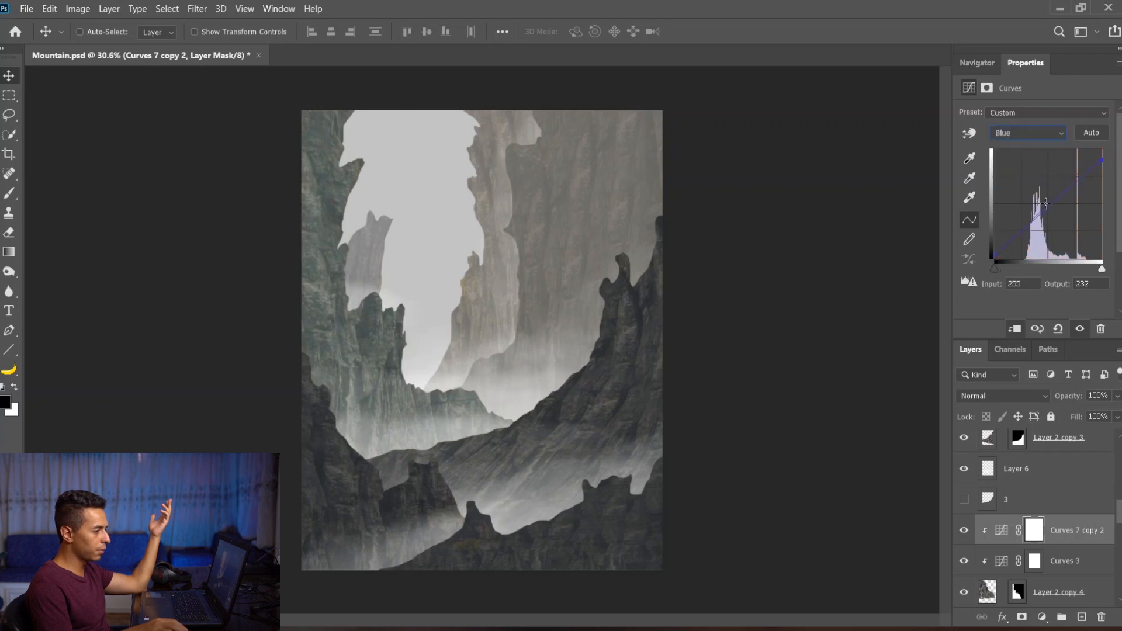
# - Cool the large right cliff in Curves 7 copy 3, mapping red input 76 to 71 and blue input 67 to 71
pyautogui.keyDown('ctrl'); pyautogui.click(556, 213); pyautogui.keyUp('ctrl')
pyautogui.scroll(-1, 1061, 511)
pyautogui.click(1004, 506)
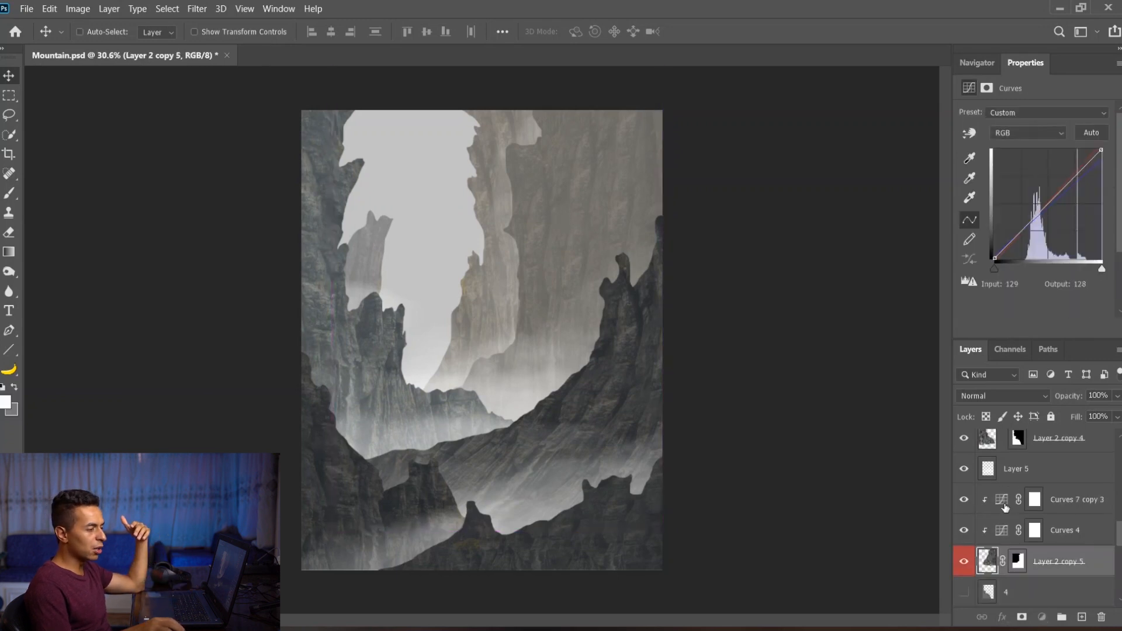
pyautogui.click(1051, 140)
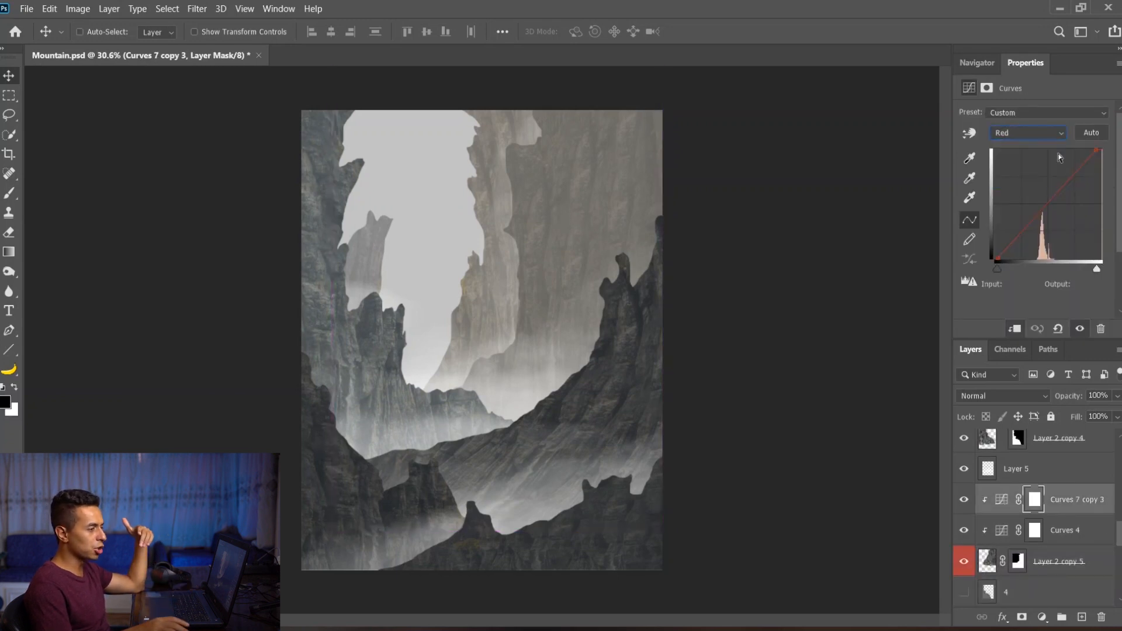
pyautogui.click(1026, 228)
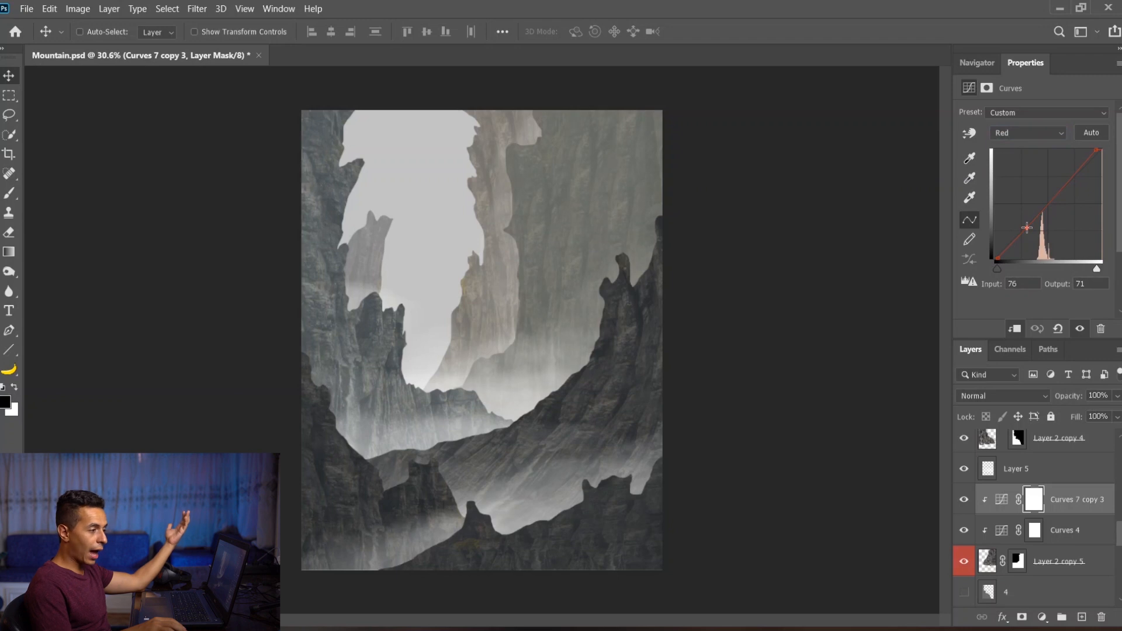
pyautogui.click(1027, 133)
pyautogui.click(1013, 184)
pyautogui.click(1023, 225)
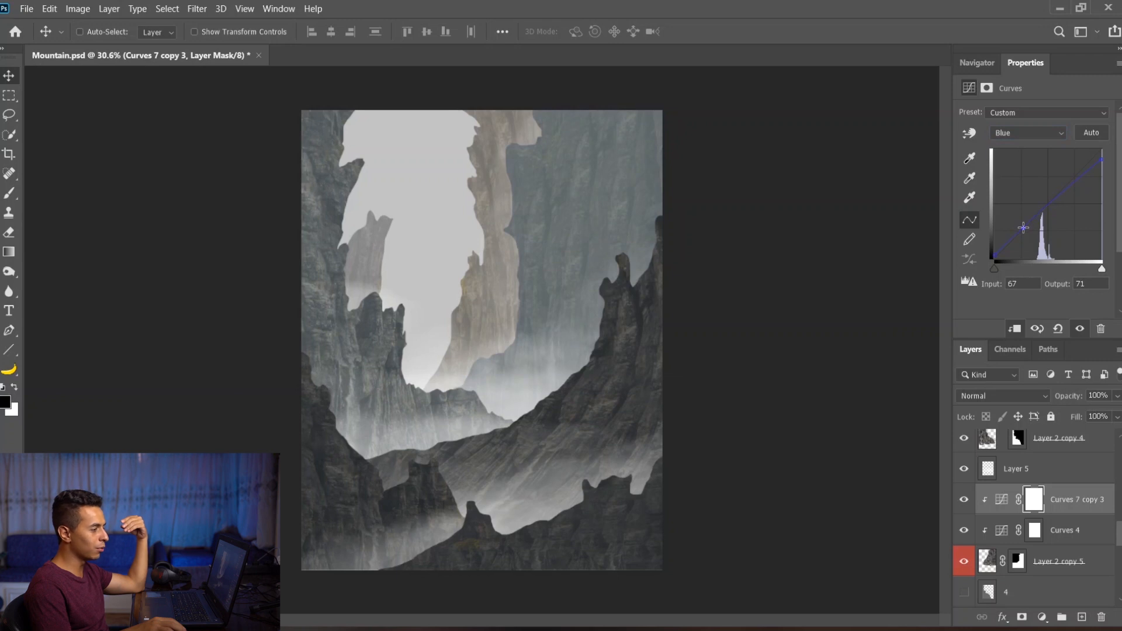
# - Cool the brownish background cliff in Curves 7 copy 4 by adjusting the red curve and mapping blue input 86 to 94
pyautogui.keyDown('ctrl'); pyautogui.click(487, 309); pyautogui.keyUp('ctrl')
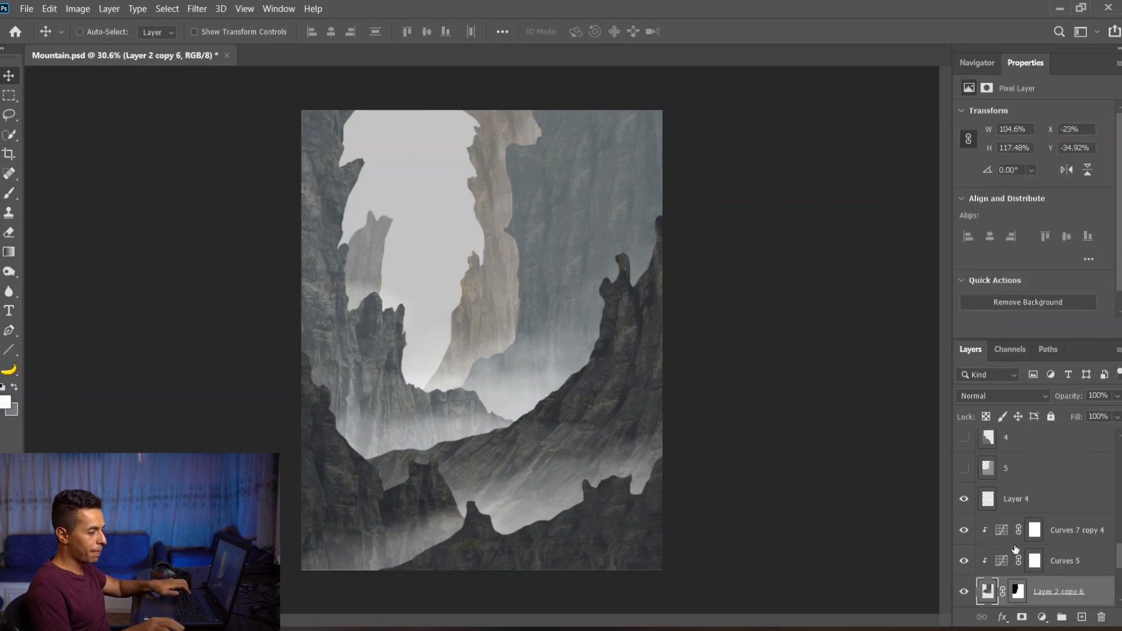
pyautogui.click(1034, 530)
pyautogui.click(1026, 132)
pyautogui.click(1017, 155)
pyautogui.click(1036, 222)
pyautogui.click(1026, 133)
pyautogui.click(1016, 178)
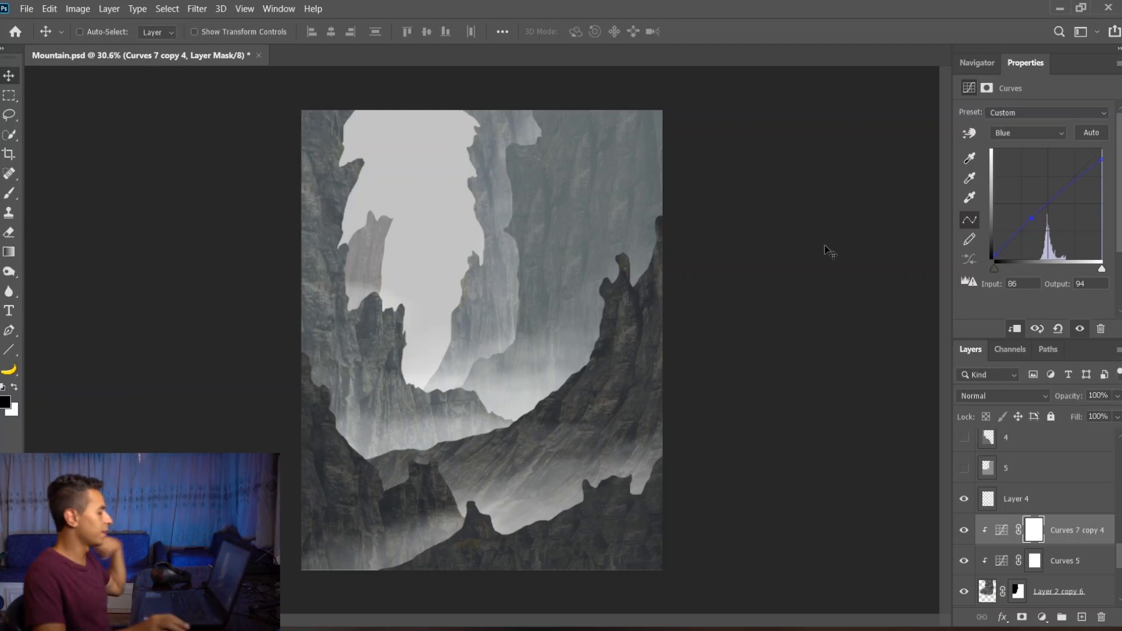
# - Place the stormy clouds image behind the cliffs, enlarge it to 2746 × 2087 px and position it to fill the sky opening
pyautogui.scroll(-2, 1046, 520)
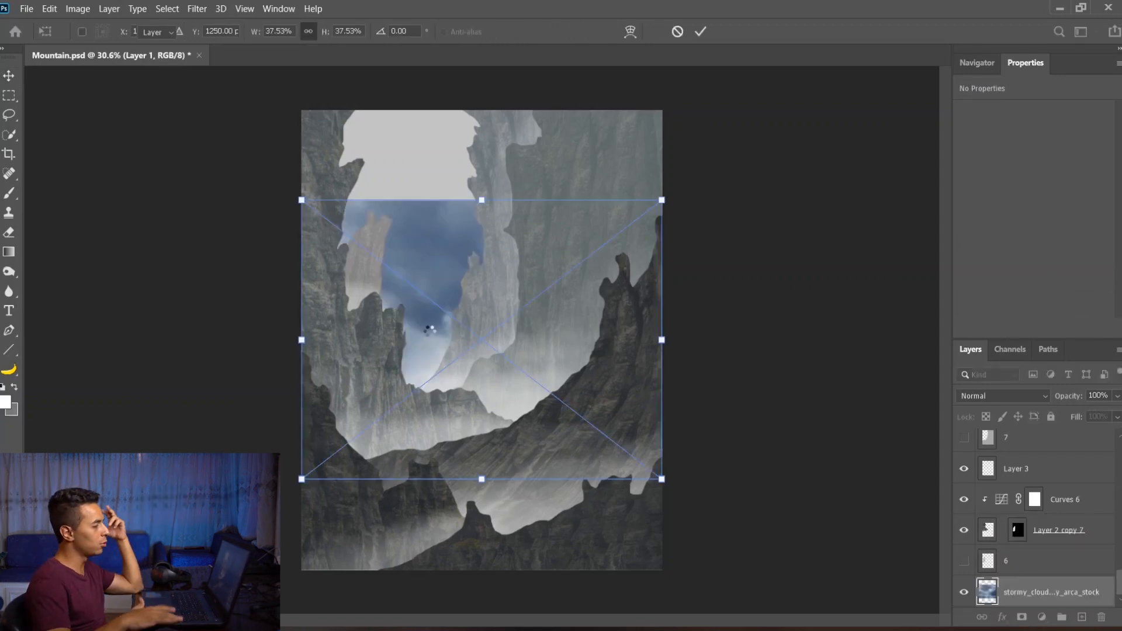
pyautogui.press('Return')
pyautogui.moveTo(532, 381); pyautogui.dragTo(430, 313)
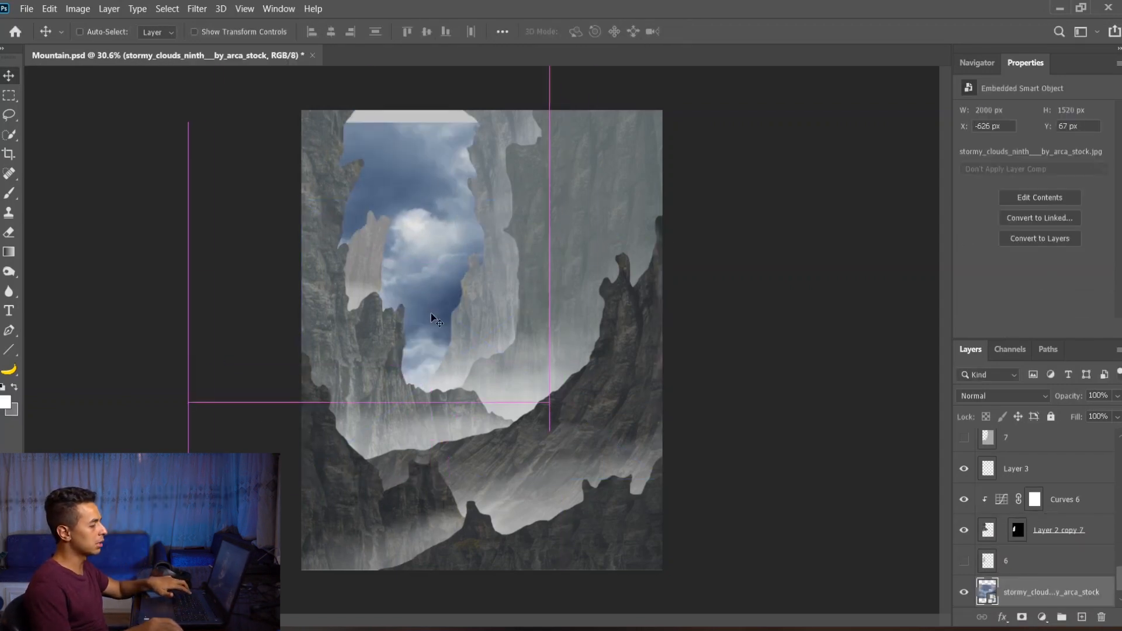
pyautogui.hotkey('ctrl', 't')
pyautogui.moveTo(375, 125); pyautogui.dragTo(376, 20)
pyautogui.moveTo(488, 221); pyautogui.dragTo(493, 251)
pyautogui.press('Return')
pyautogui.scroll(5, 426, 212)
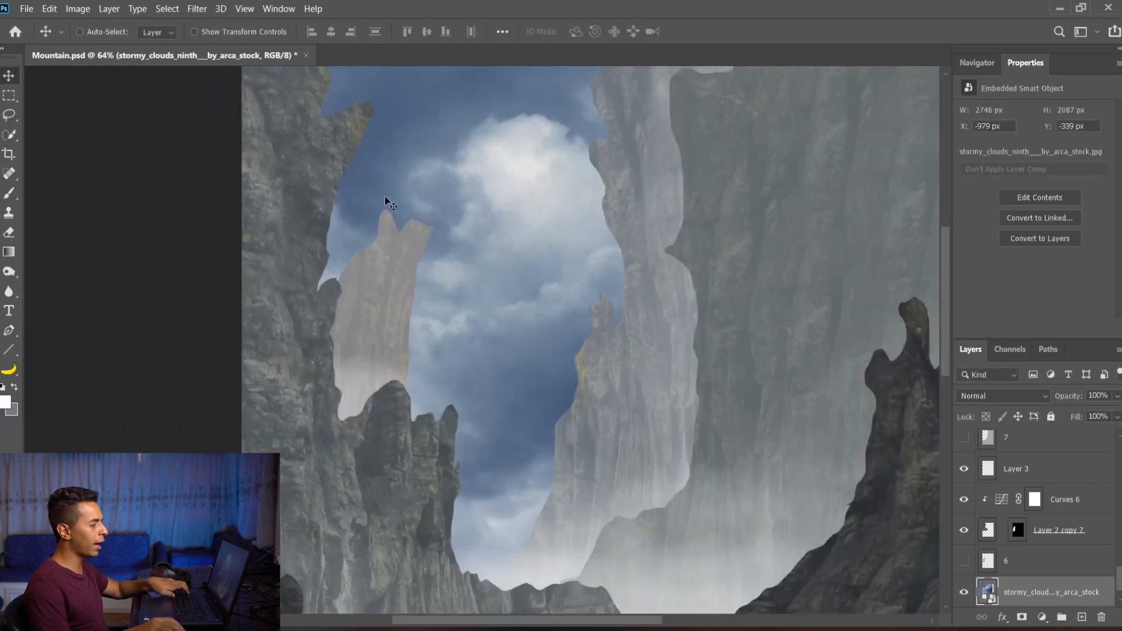
# - Rasterize the stormy clouds layer and set its blend mode to Soft Light
pyautogui.scroll(-2, 381, 263)
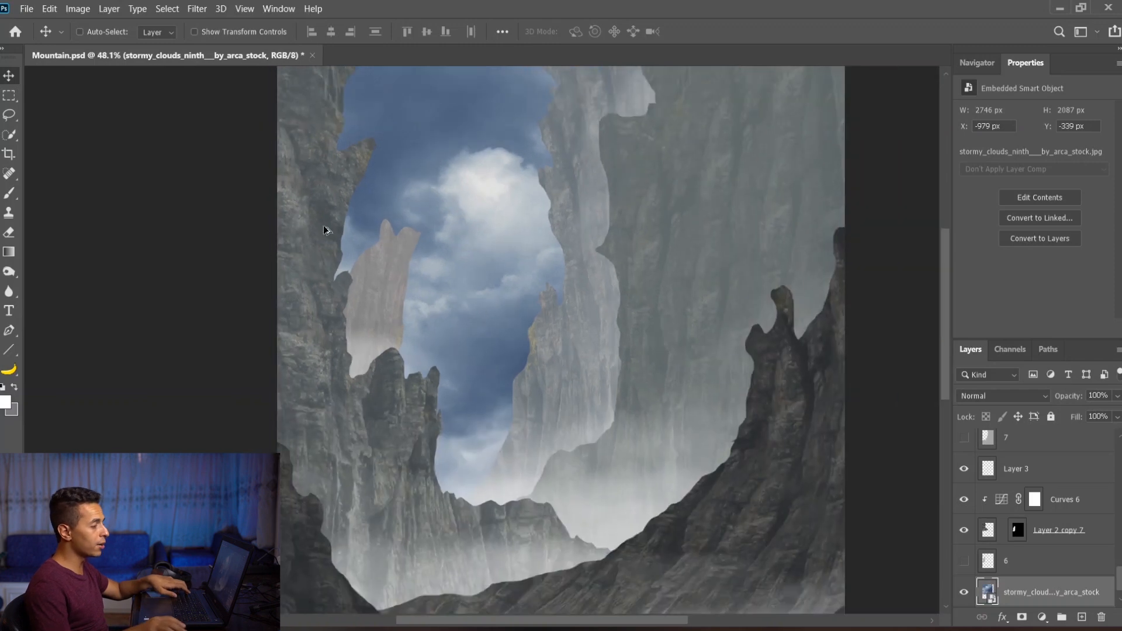
pyautogui.press('e')
pyautogui.click(571, 317)
pyautogui.press('Return')
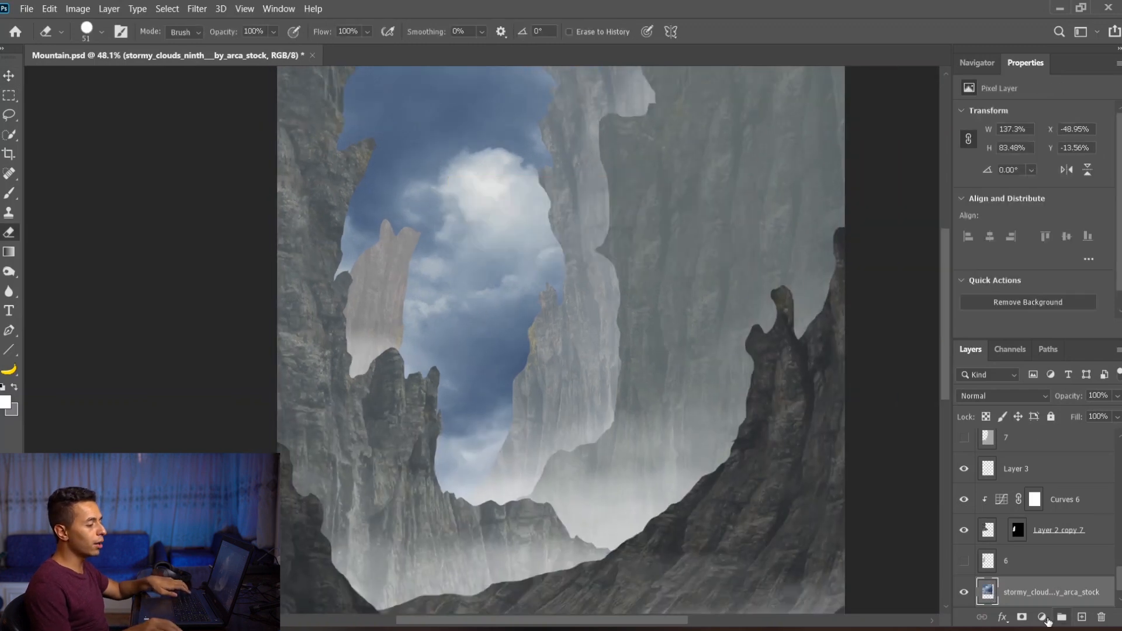
pyautogui.click(1002, 395)
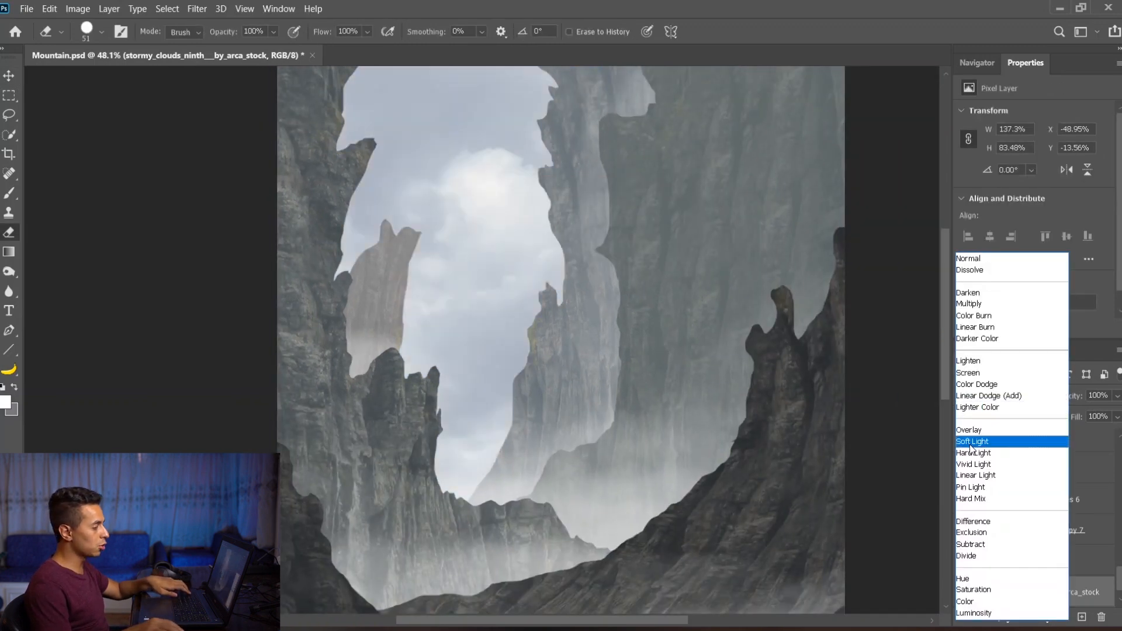
pyautogui.click(971, 442)
pyautogui.press('v')
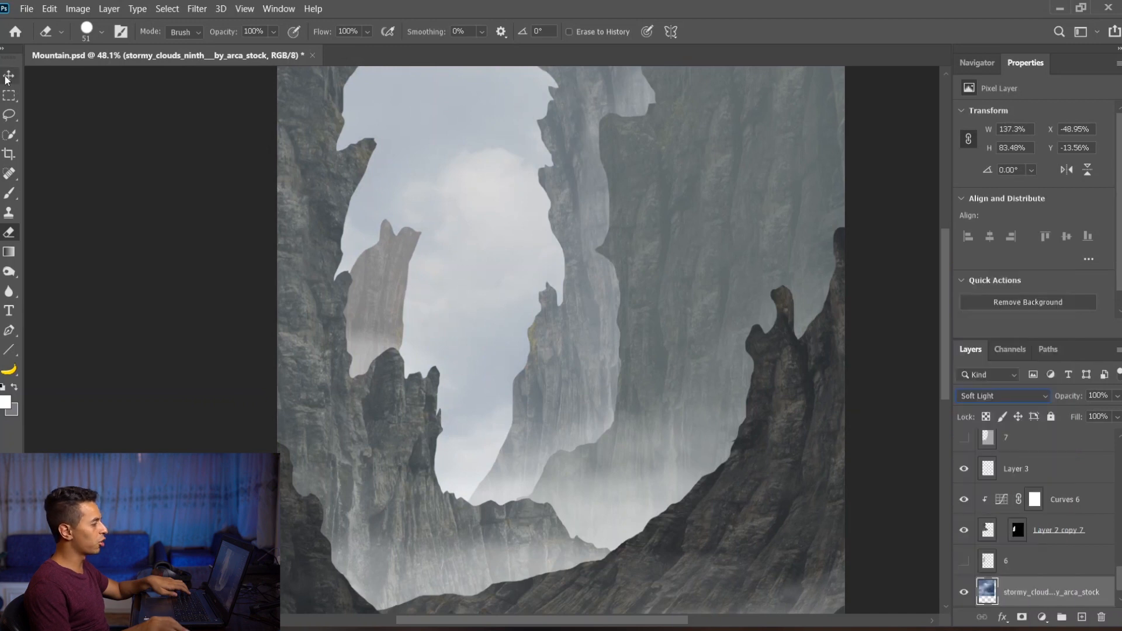
# - Reduce the cloud layer's saturation to -17 with Hue/Saturation
pyautogui.scroll(-2, 482, 178)
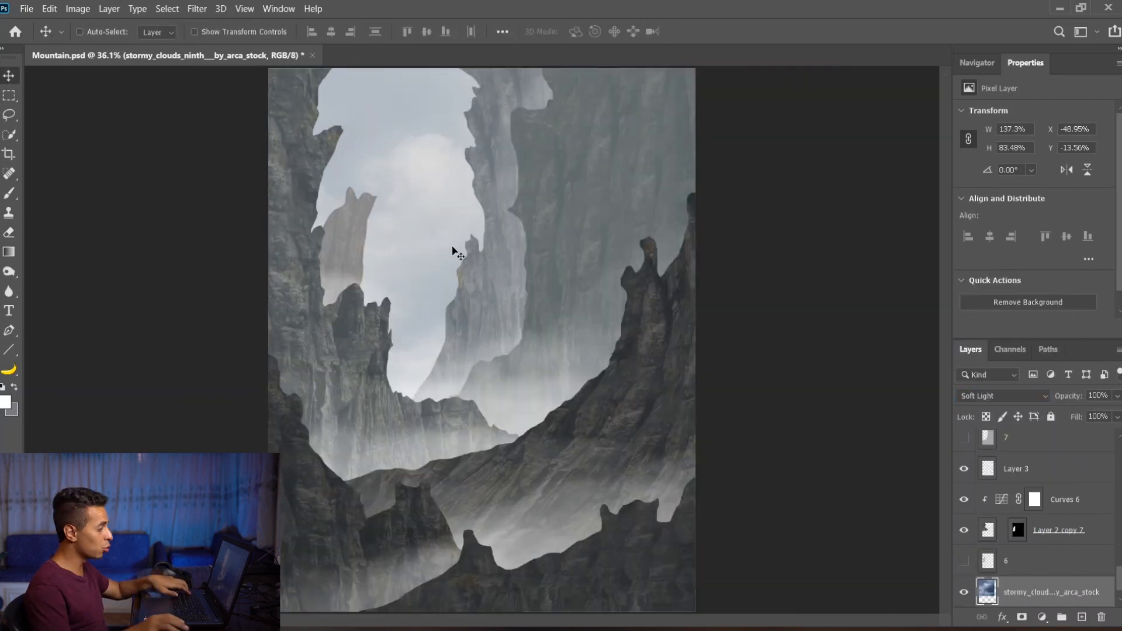
pyautogui.scroll(2, 361, 170)
pyautogui.scroll(-1, 393, 198)
pyautogui.press('ctrl')
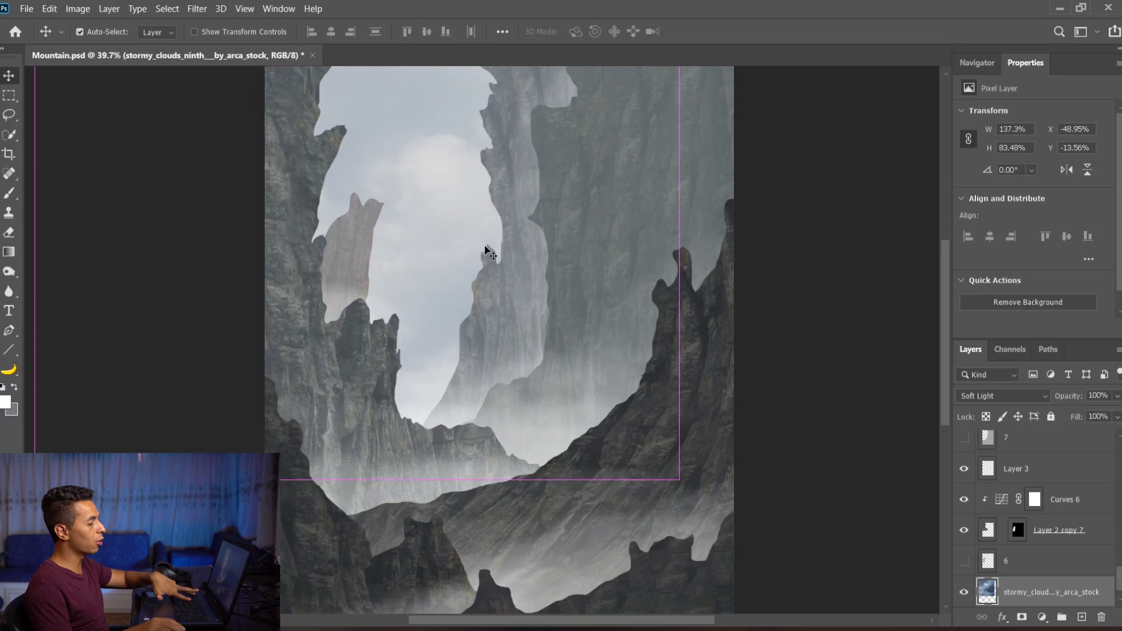
pyautogui.hotkey('ctrl', 'u')
pyautogui.moveTo(642, 230); pyautogui.dragTo(632, 231)
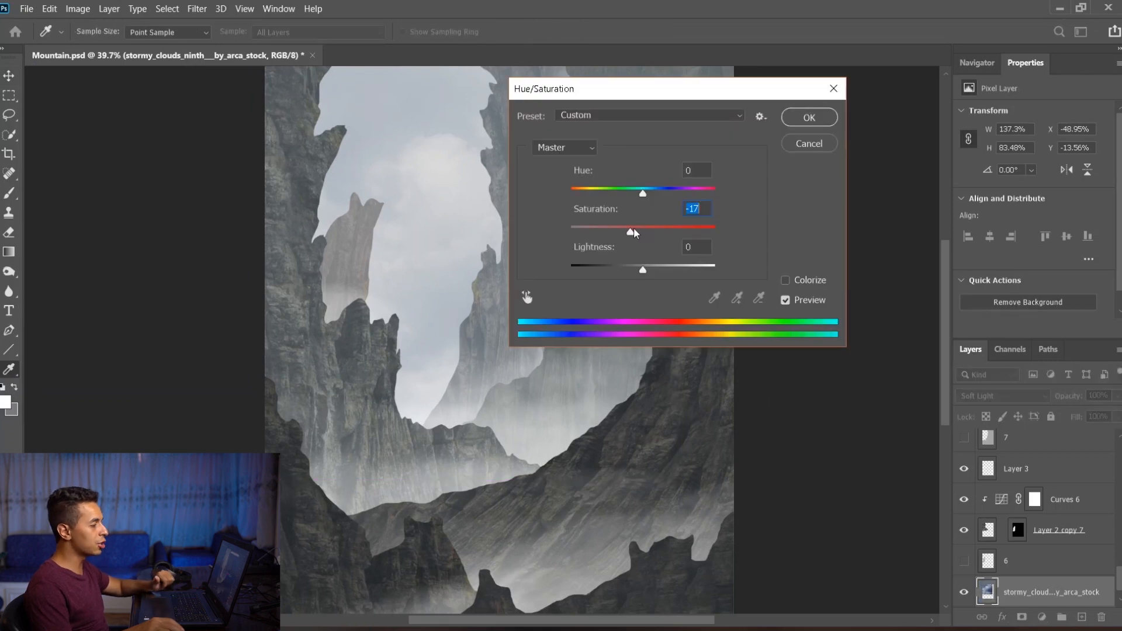
pyautogui.click(808, 118)
# - Duplicate Curves 7 copy 4 above Curves 6, clip the copy to the distant rock pillar and show its red channel
pyautogui.scroll(6, 374, 257)
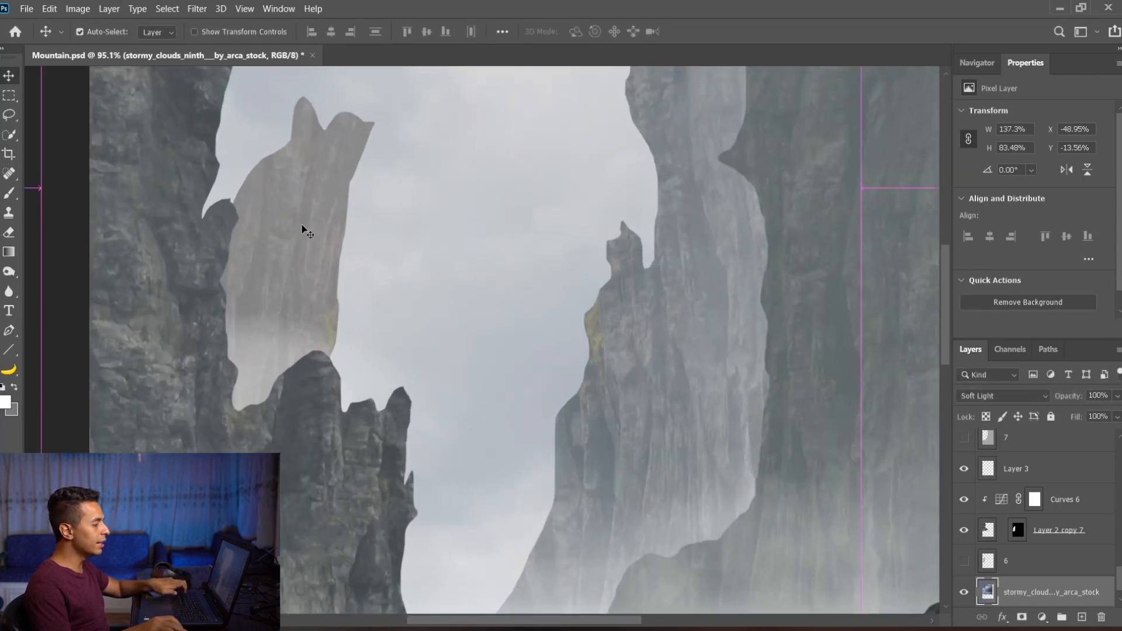
pyautogui.click(306, 231)
pyautogui.click(1006, 501)
pyautogui.scroll(3, 1043, 522)
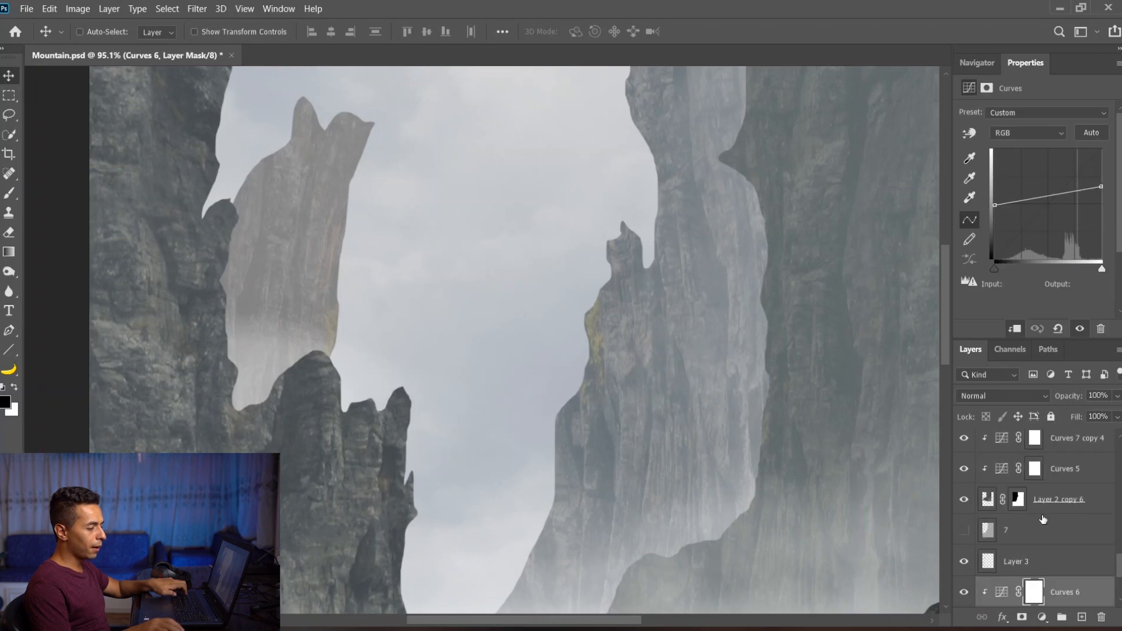
pyautogui.moveTo(1052, 448); pyautogui.dragTo(1048, 576)
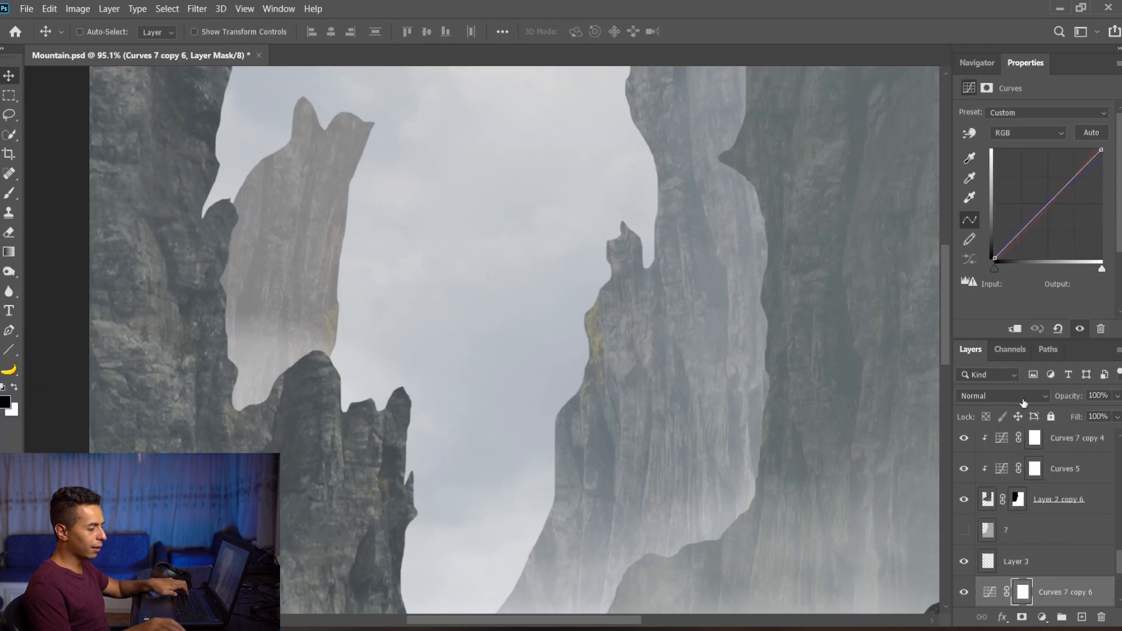
pyautogui.click(1015, 331)
pyautogui.click(1027, 132)
pyautogui.click(1002, 142)
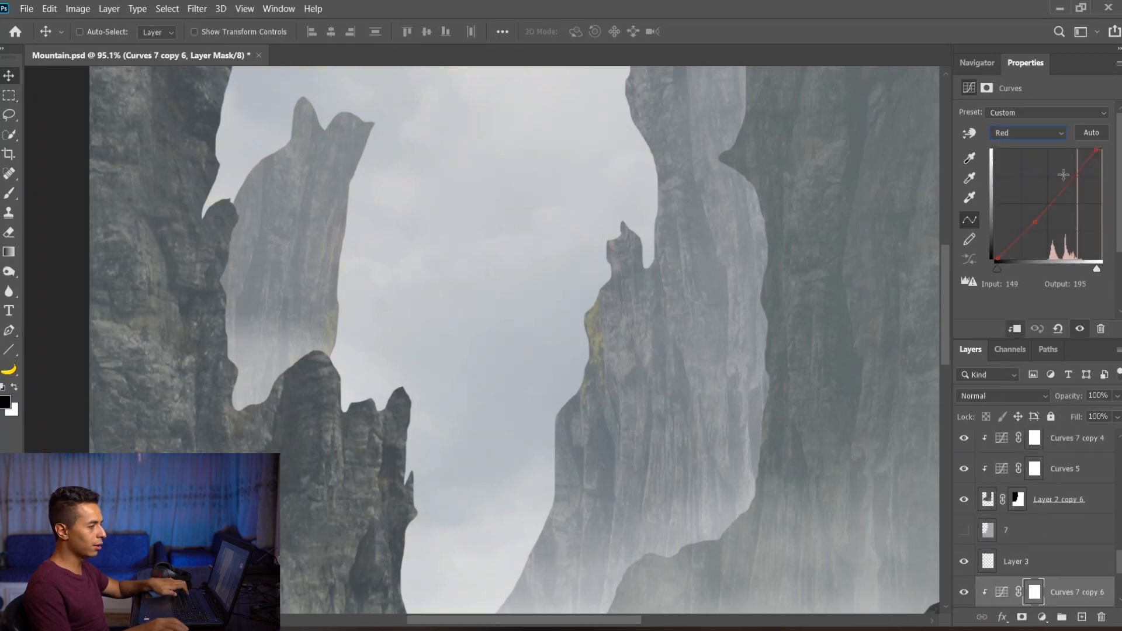
pyautogui.scroll(-4, 512, 355)
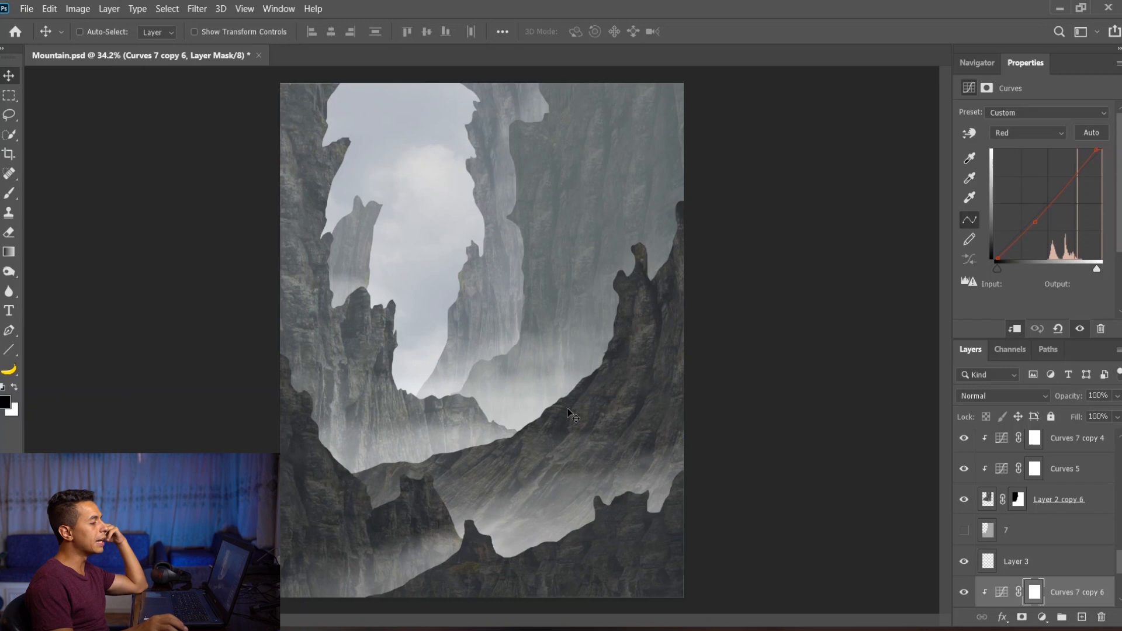
# - Soften the layer mask of Layer 2 copy 3 with a Gaussian Blur of 1 pixel radius
pyautogui.scroll(10, 602, 400)
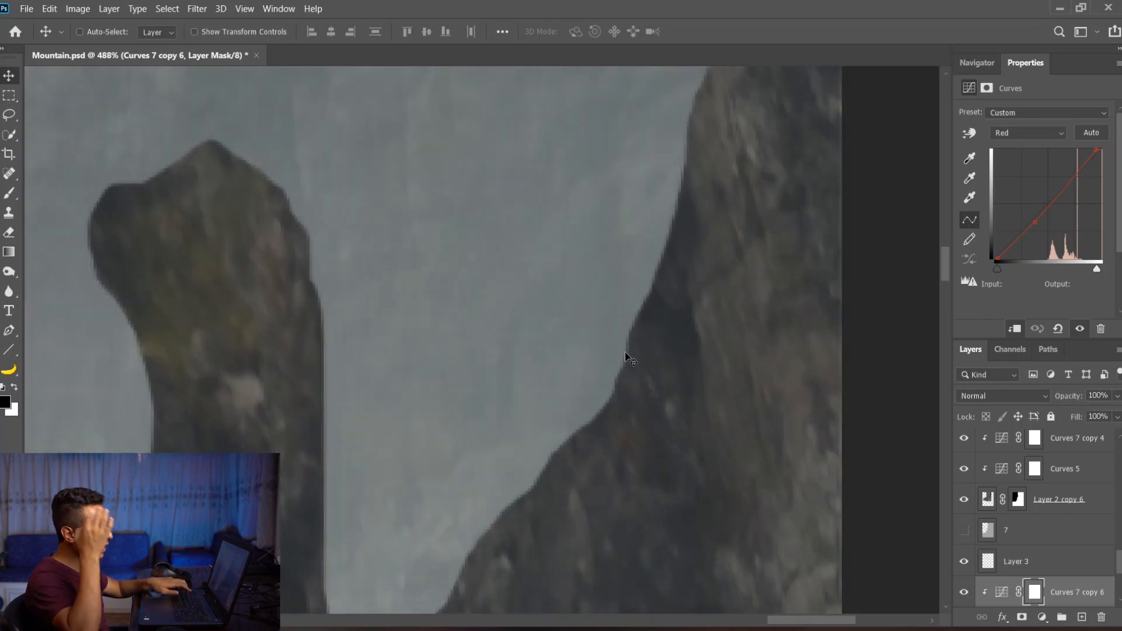
pyautogui.scroll(-4, 628, 319)
pyautogui.keyDown('ctrl'); pyautogui.click(653, 332); pyautogui.keyUp('ctrl')
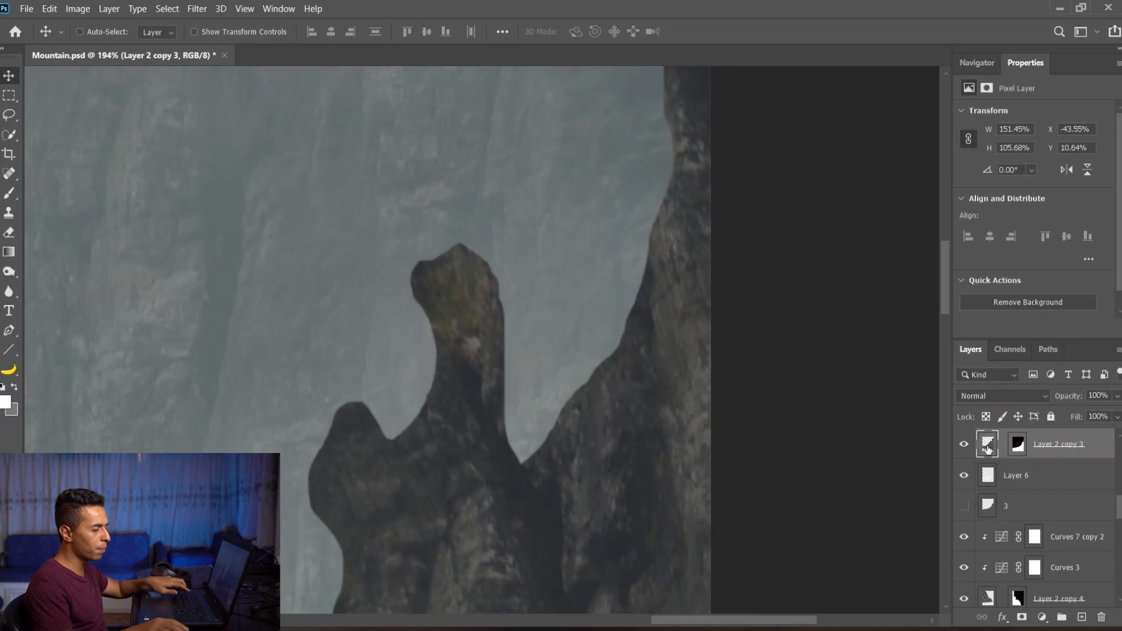
pyautogui.click(1017, 450)
pyautogui.scroll(-2, 670, 363)
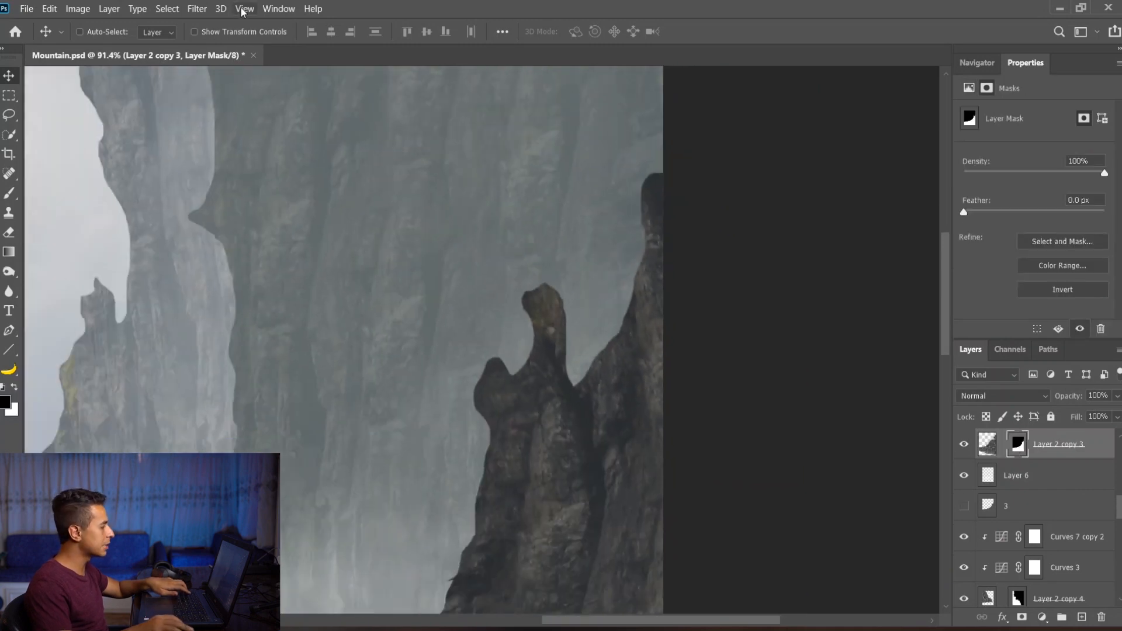
pyautogui.click(197, 8)
pyautogui.moveTo(325, 176)
pyautogui.click(414, 223)
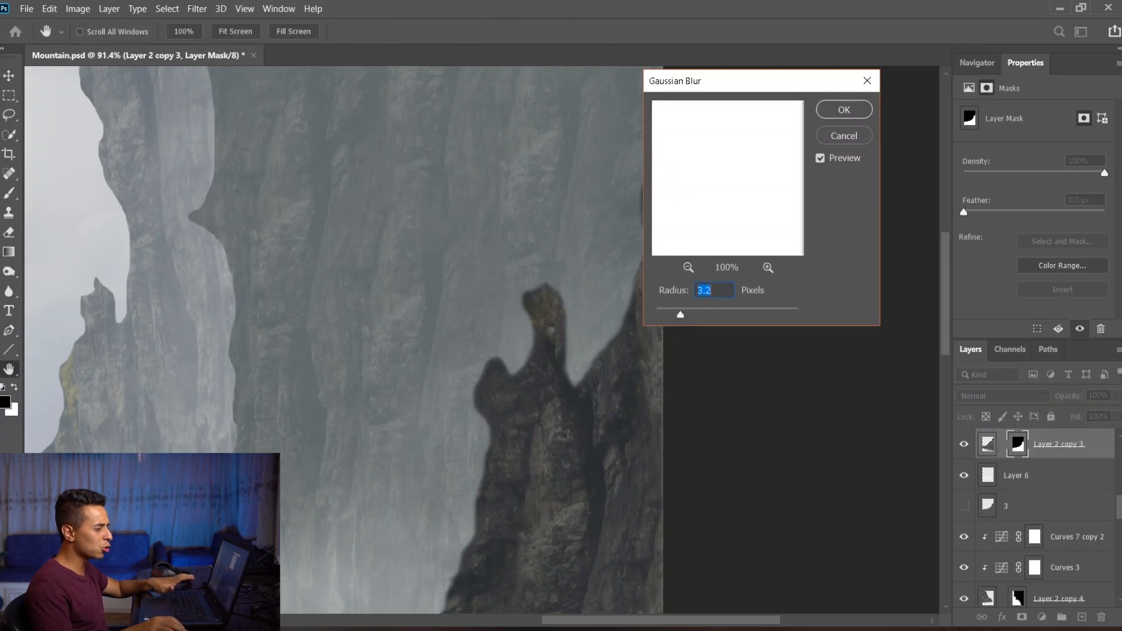
pyautogui.write('1')
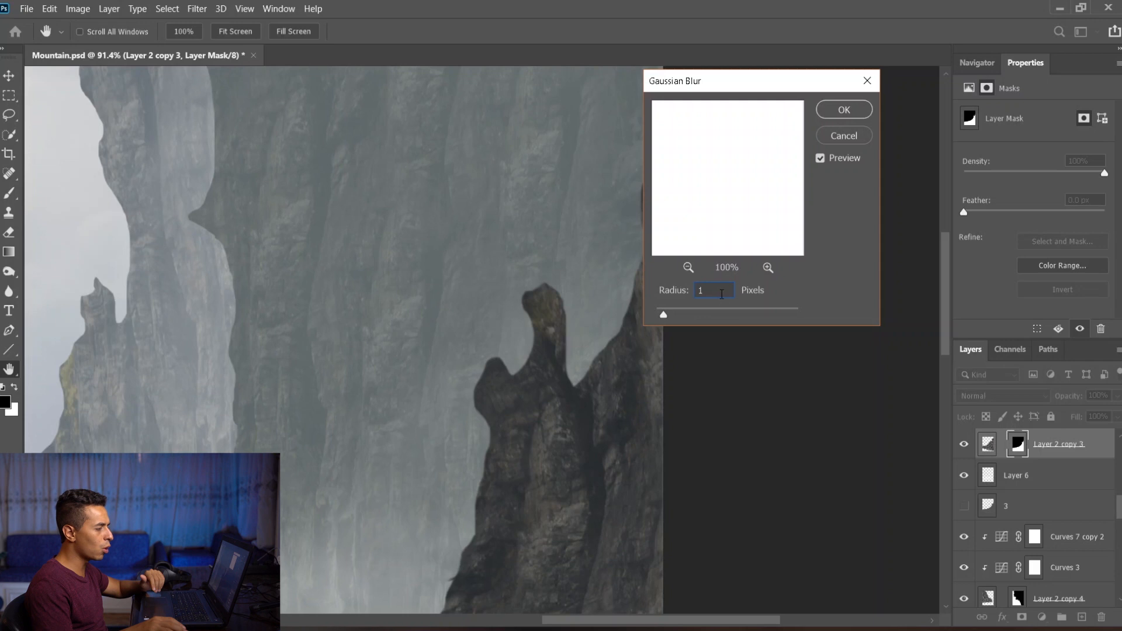
pyautogui.press('Return')
# - Repeat the 1-pixel Gaussian Blur on the layer masks of Layer 2 copy and Layer 2 copy 2
pyautogui.click(167, 8)
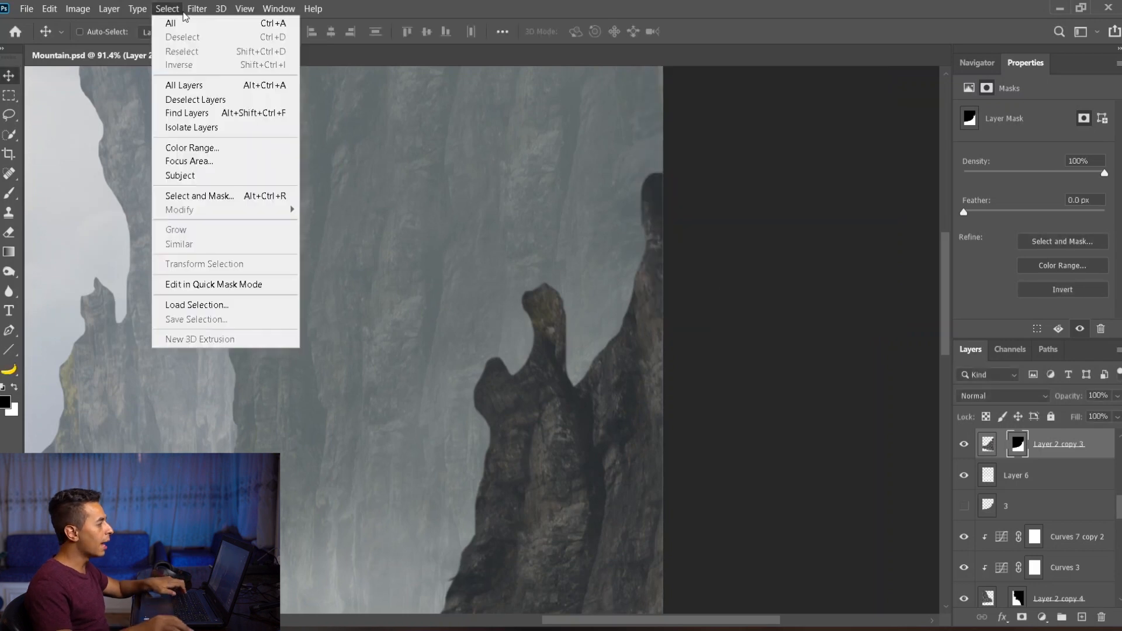
pyautogui.moveTo(197, 8)
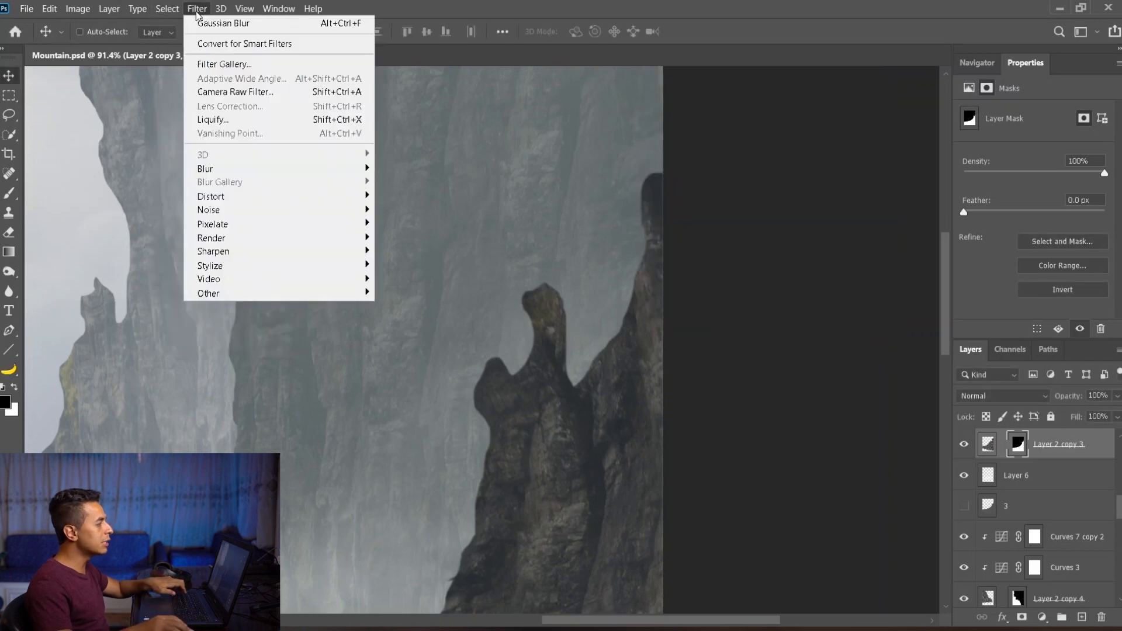
pyautogui.click(334, 29)
pyautogui.scroll(5, 1043, 489)
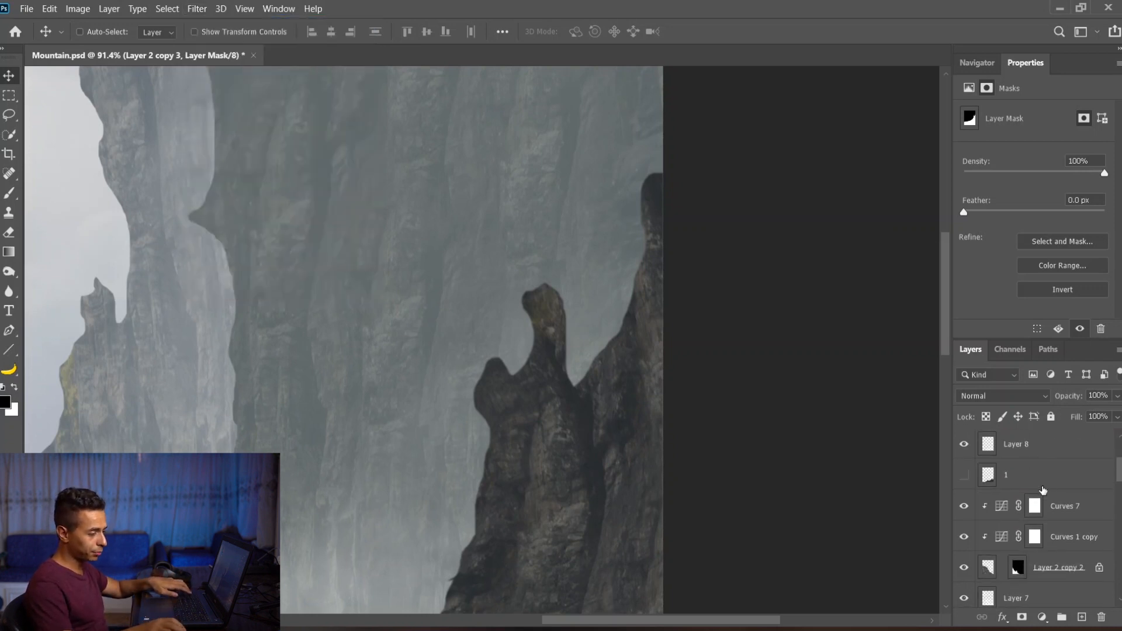
pyautogui.click(1017, 536)
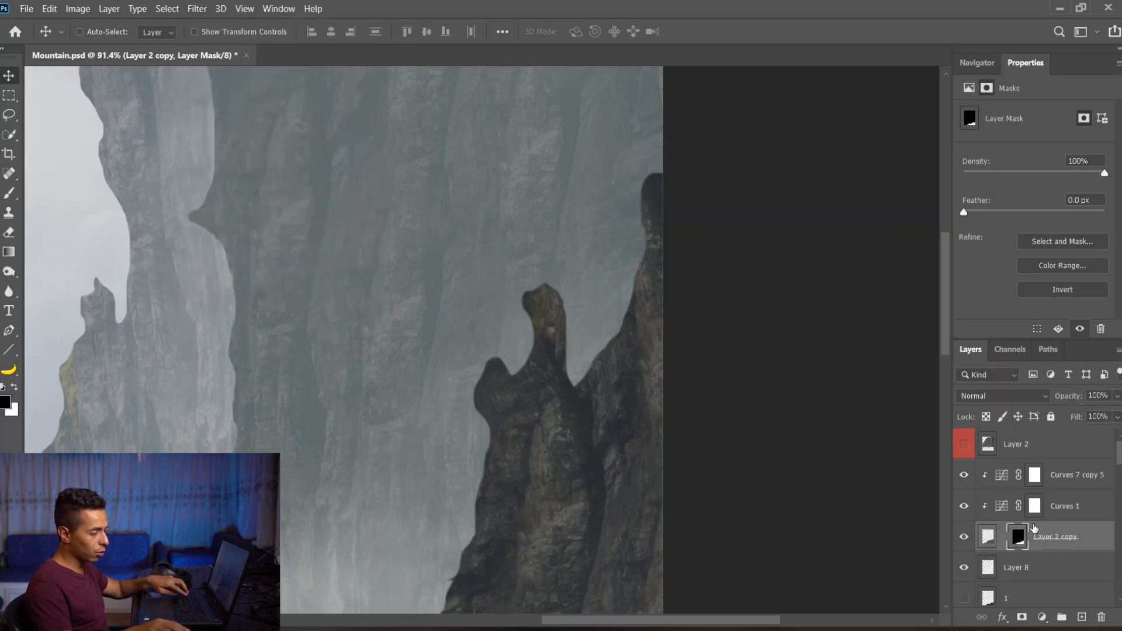
pyautogui.scroll(-3, 1034, 528)
pyautogui.click(1020, 539)
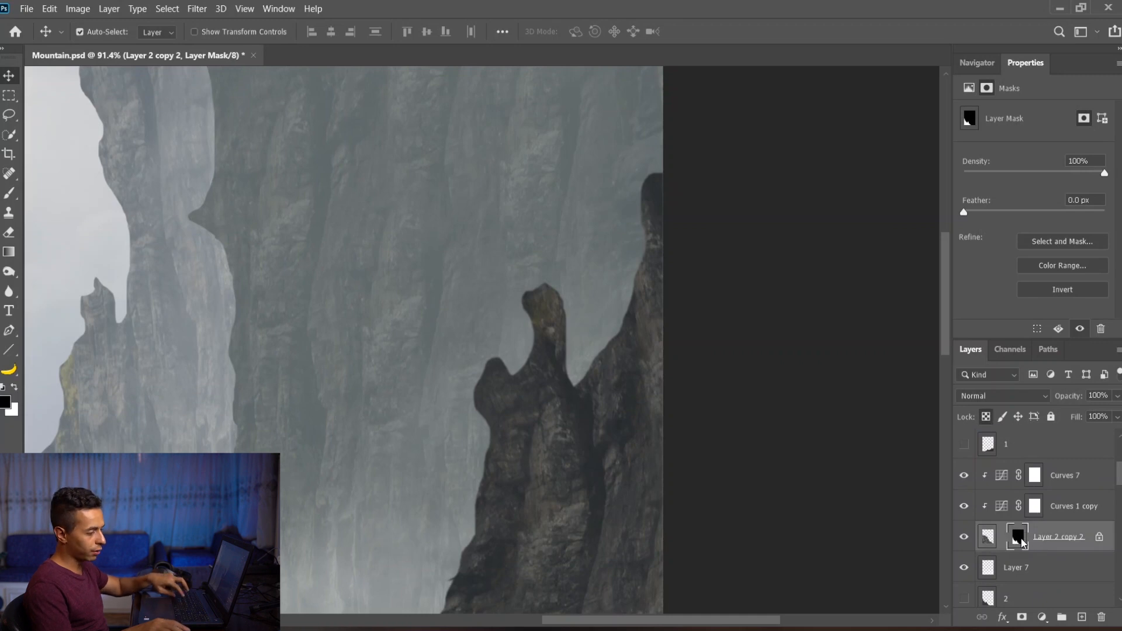
pyautogui.scroll(-3, 1021, 542)
pyautogui.click(1019, 538)
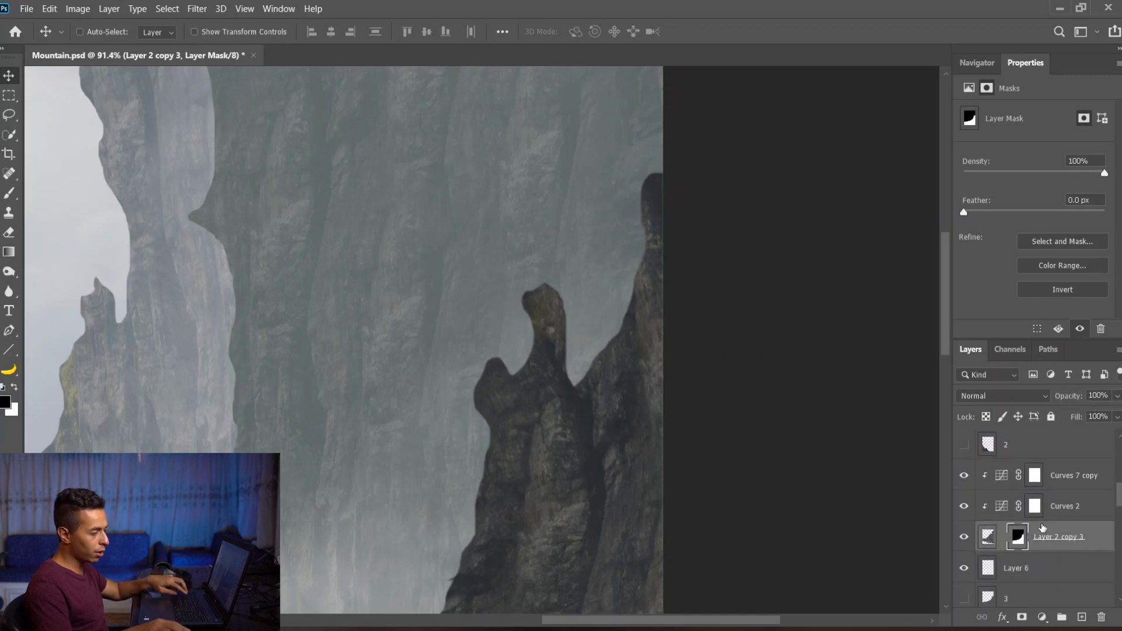
# - Apply the same Gaussian Blur to the layer masks of Layer 2 copy 4 and Layer 2 copy 5
pyautogui.scroll(-3, 1041, 528)
pyautogui.scroll(-5, 873, 481)
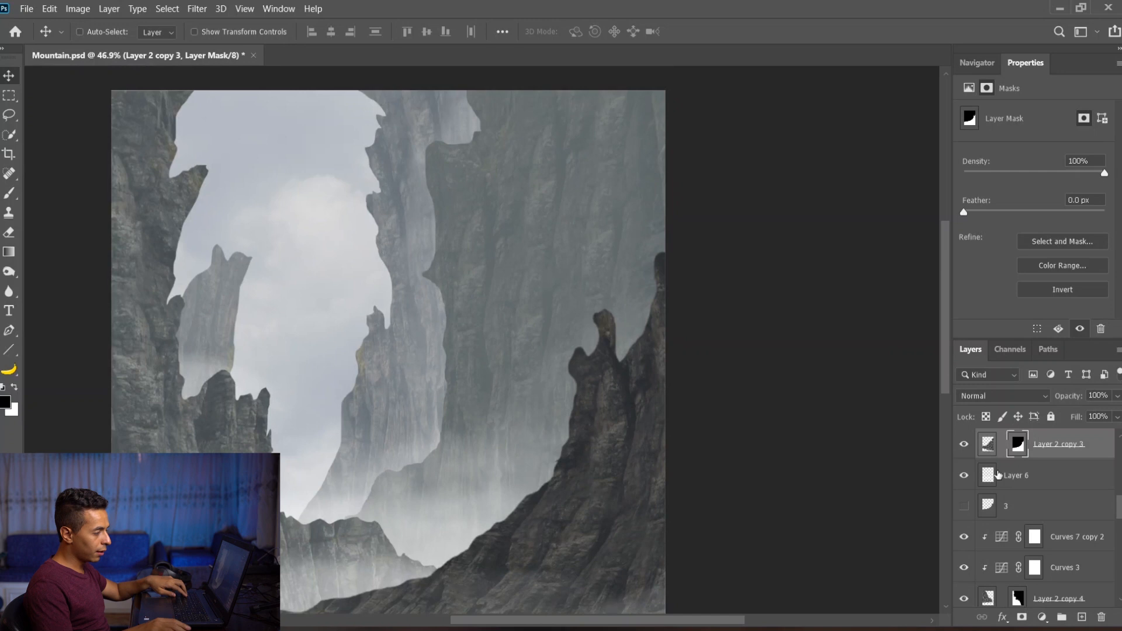
pyautogui.scroll(-2, 1020, 526)
pyautogui.click(1018, 536)
pyautogui.scroll(-2, 1028, 529)
pyautogui.click(1019, 539)
# - Blur the masks of Layer 2 copy 6 and Layer 2 copy 7 the same way, checking the latter's edge in mask view
pyautogui.scroll(-3, 1032, 530)
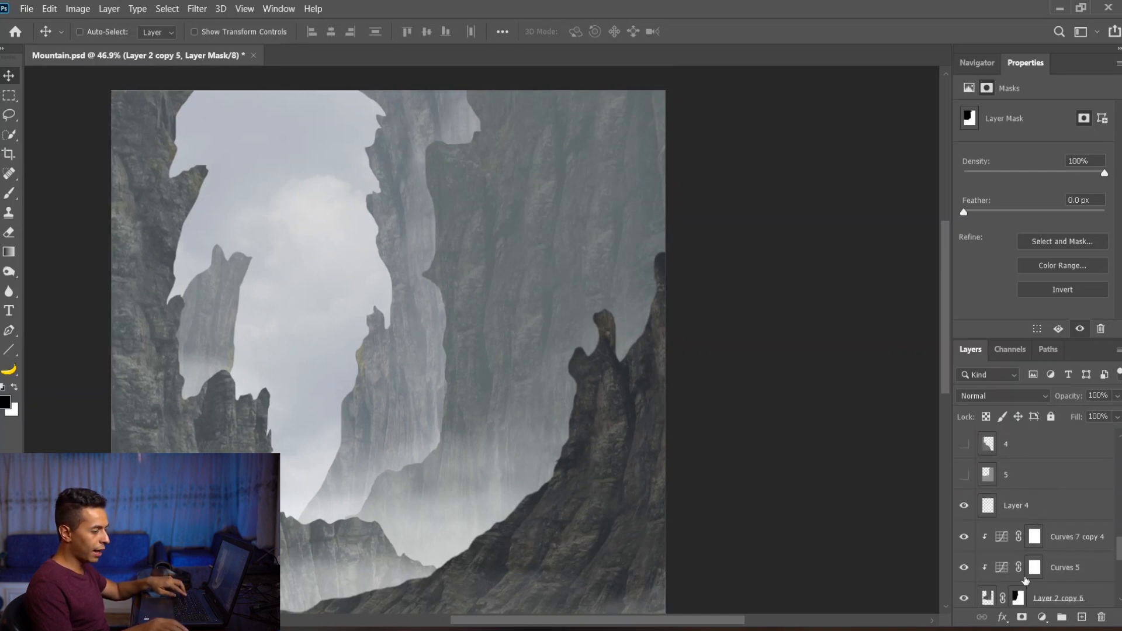
pyautogui.click(1020, 593)
pyautogui.scroll(-3, 1044, 543)
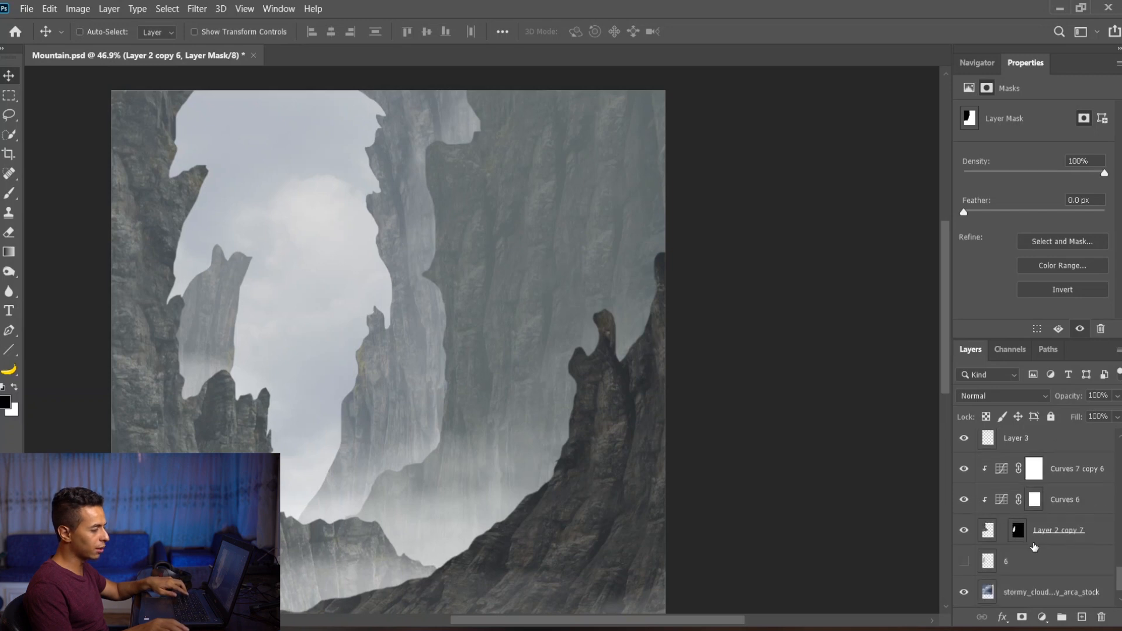
pyautogui.click(1019, 532)
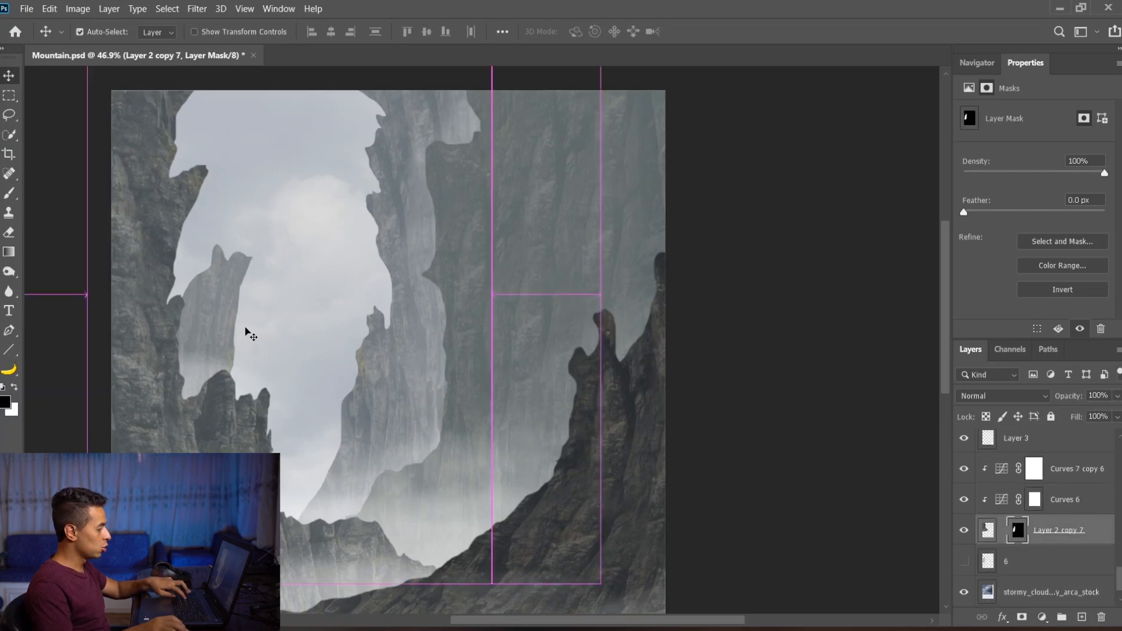
pyautogui.scroll(8, 235, 325)
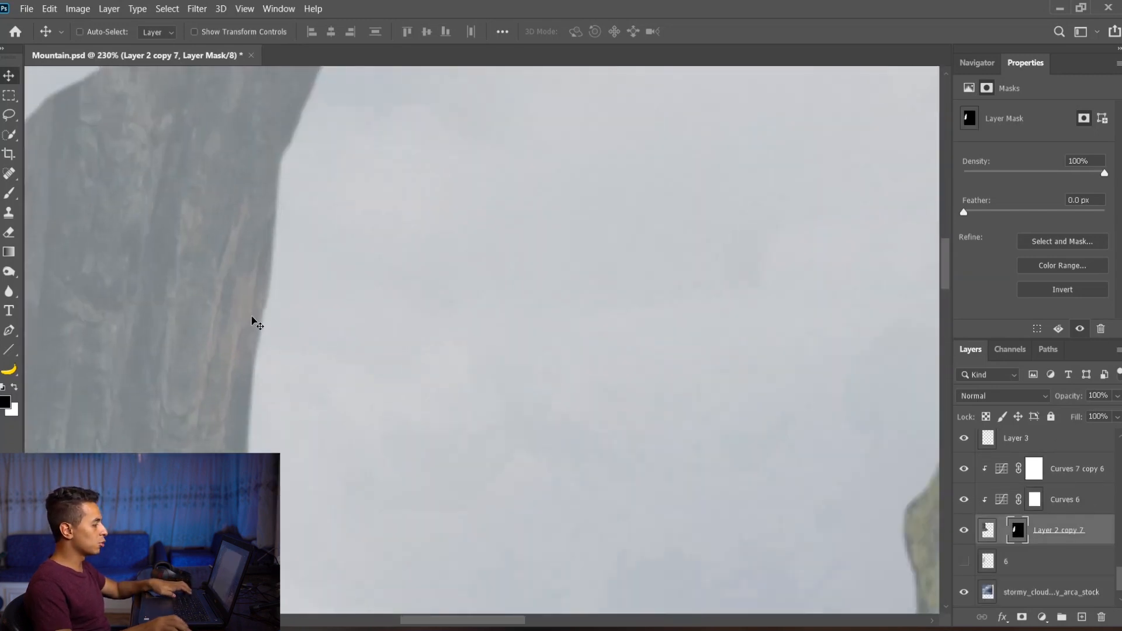
pyautogui.keyDown('alt'); pyautogui.click(1009, 533); pyautogui.keyUp('alt')
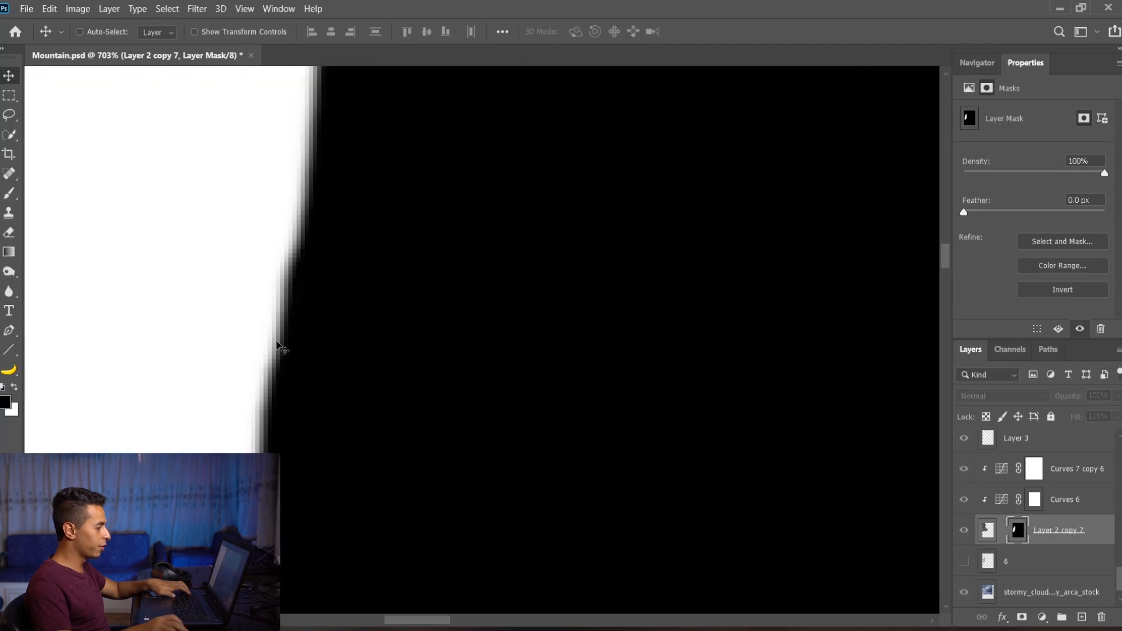
pyautogui.keyDown('alt'); pyautogui.click(1018, 530); pyautogui.keyUp('alt')
pyautogui.hotkey('ctrl', '0')
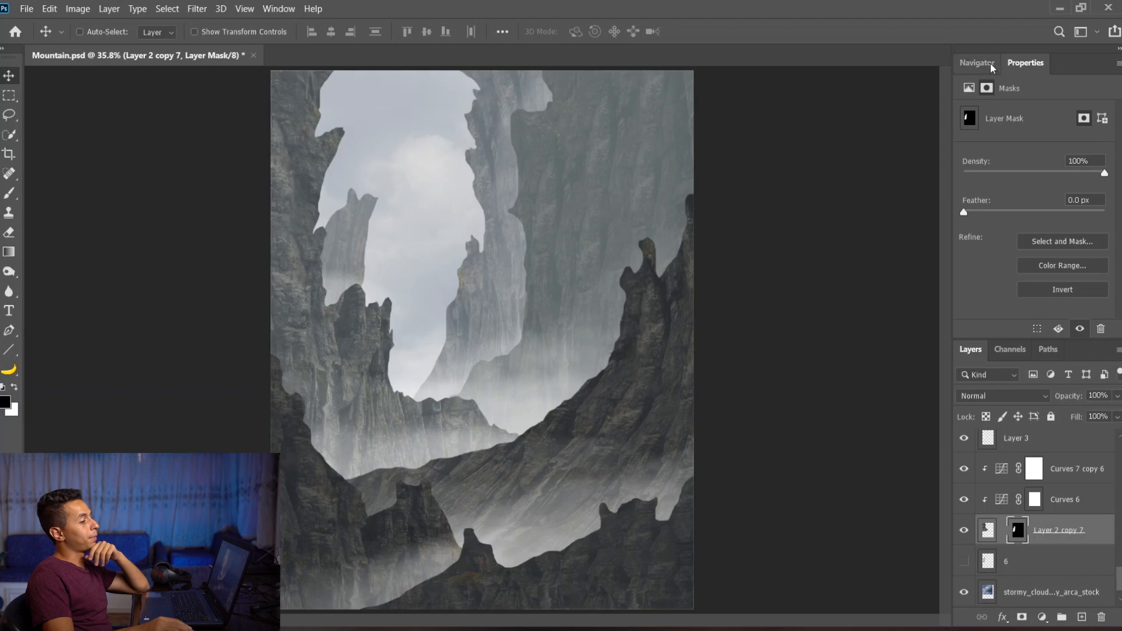
# - Switch to File Explorer and open the Grunges folder inside Photoshop Files
pyautogui.click(983, 68)
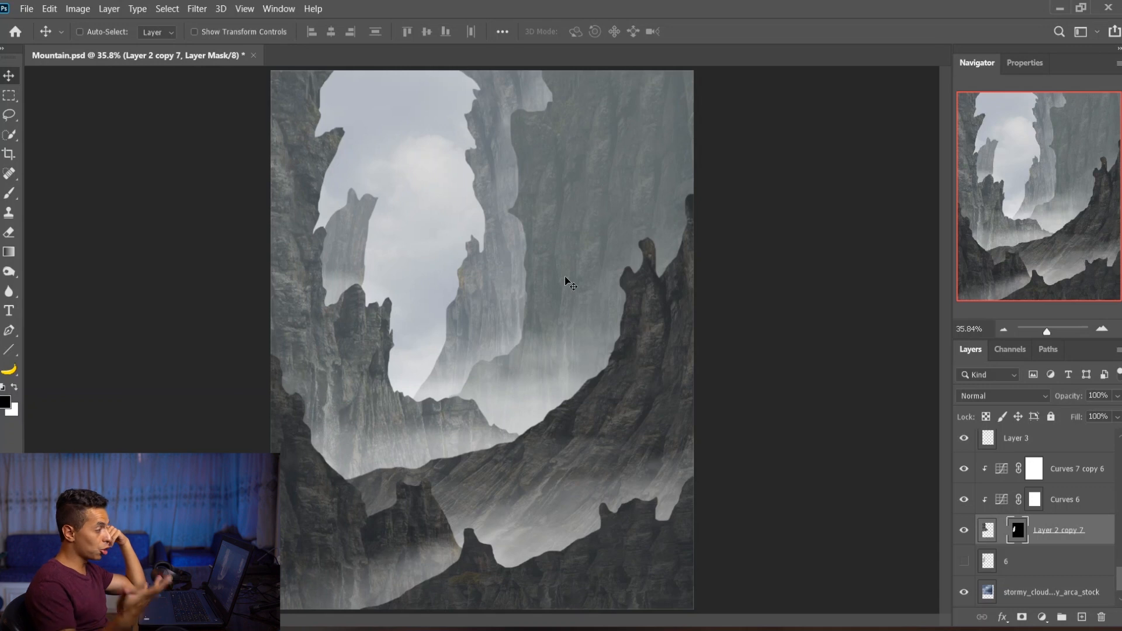
pyautogui.moveTo(424, 621)
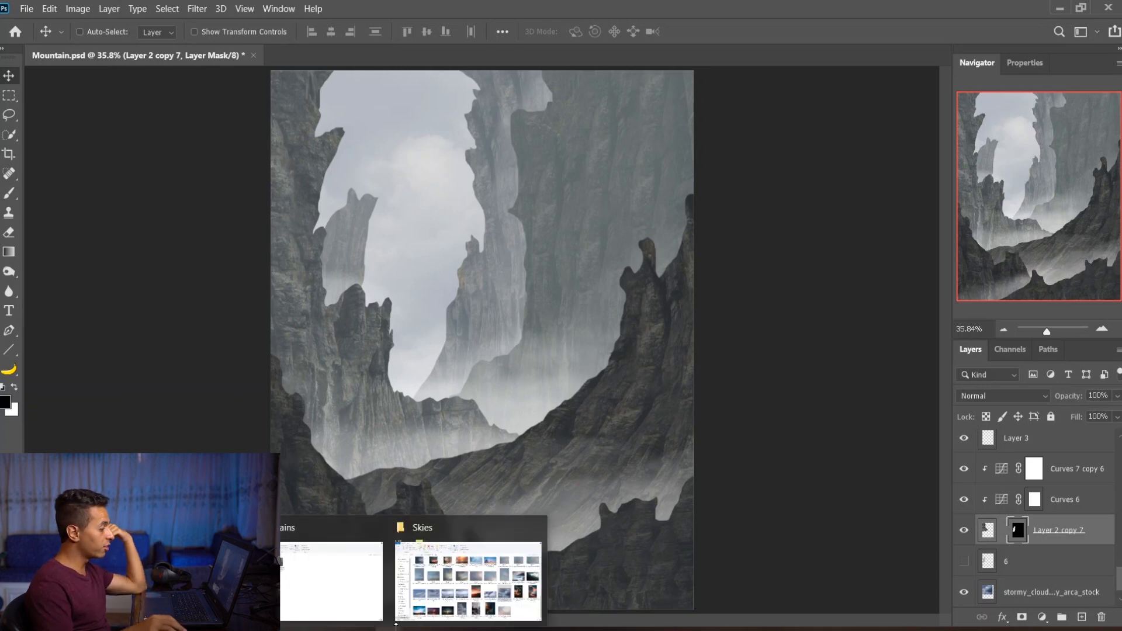
pyautogui.click(458, 582)
pyautogui.click(290, 119)
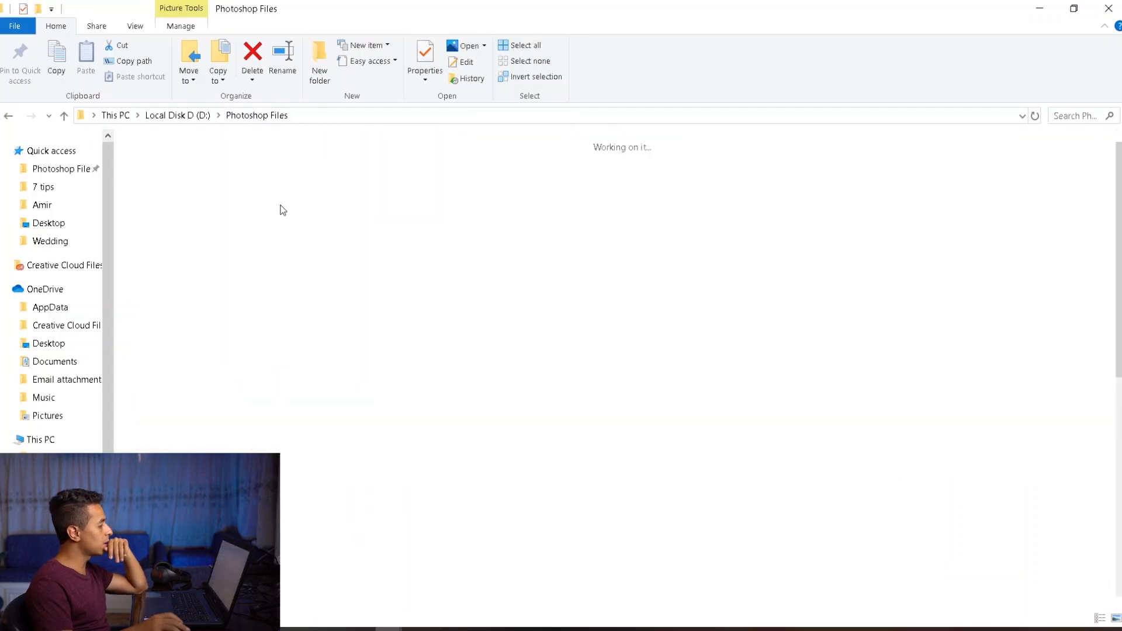
pyautogui.doubleClick(197, 194)
pyautogui.click(903, 172)
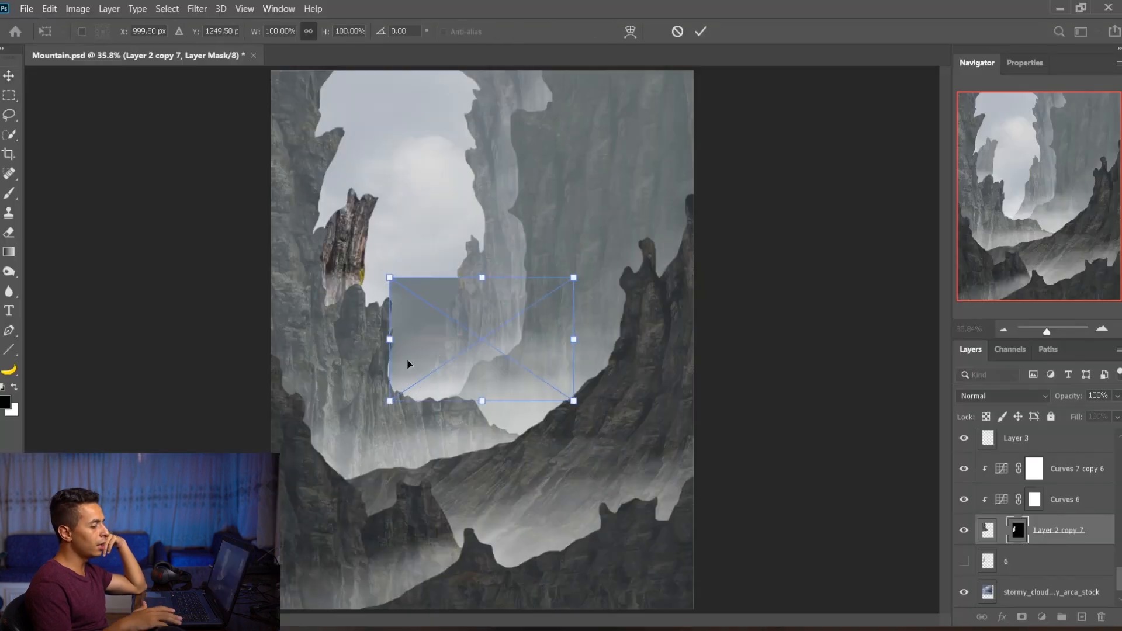
pyautogui.press('Escape')
pyautogui.hotkey('alt', 'Tab')
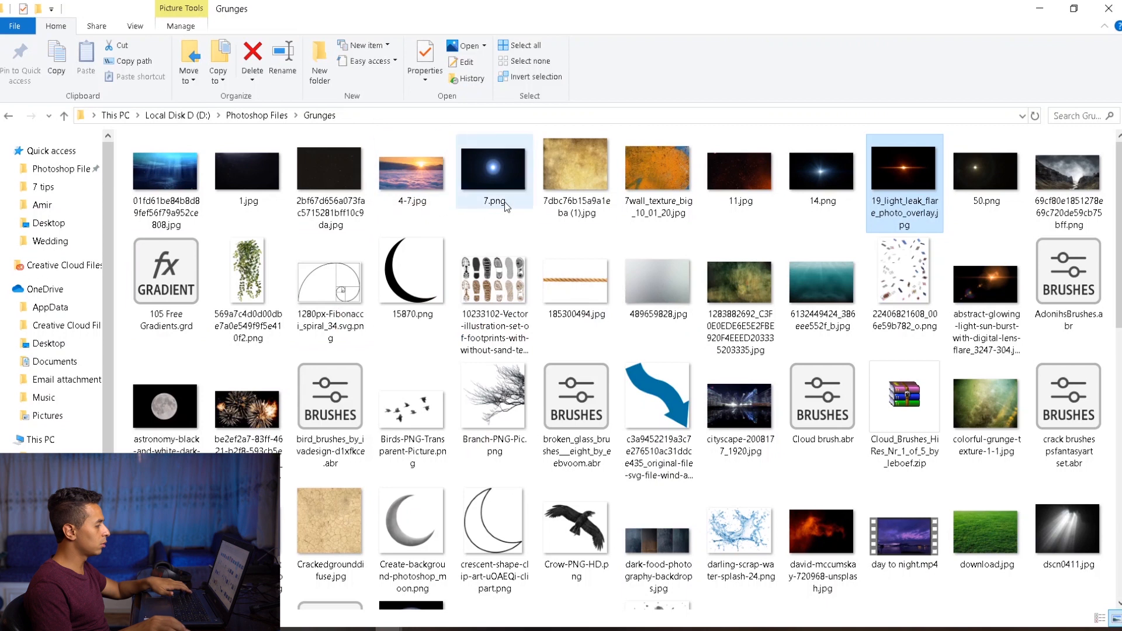
# - Place 19_light_leak_flare_photo_overlay.jpg beneath Layer 2 copy 7 and move it into the sky gap beside the small peak
pyautogui.hotkey('alt', 'Tab')
pyautogui.press('Return')
pyautogui.moveTo(620, 434)
pyautogui.mouseDown()
pyautogui.moveTo(540, 355)
pyautogui.moveTo(482, 380)
pyautogui.moveTo(504, 383)
pyautogui.mouseUp()
# - Rasterize the light leak flare layer and colorize it with Hue/Saturation at hue 209 and saturation 13
pyautogui.press('e')
pyautogui.click(567, 263)
pyautogui.click(567, 263)
pyautogui.hotkey('ctrl', 'u')
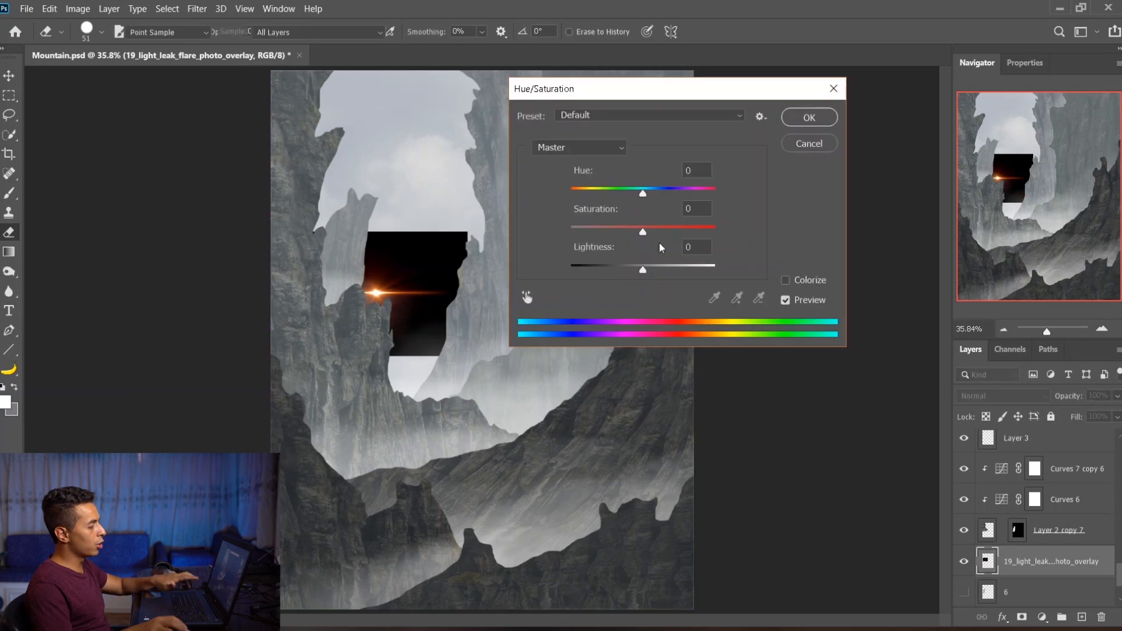
pyautogui.click(803, 280)
pyautogui.click(648, 191)
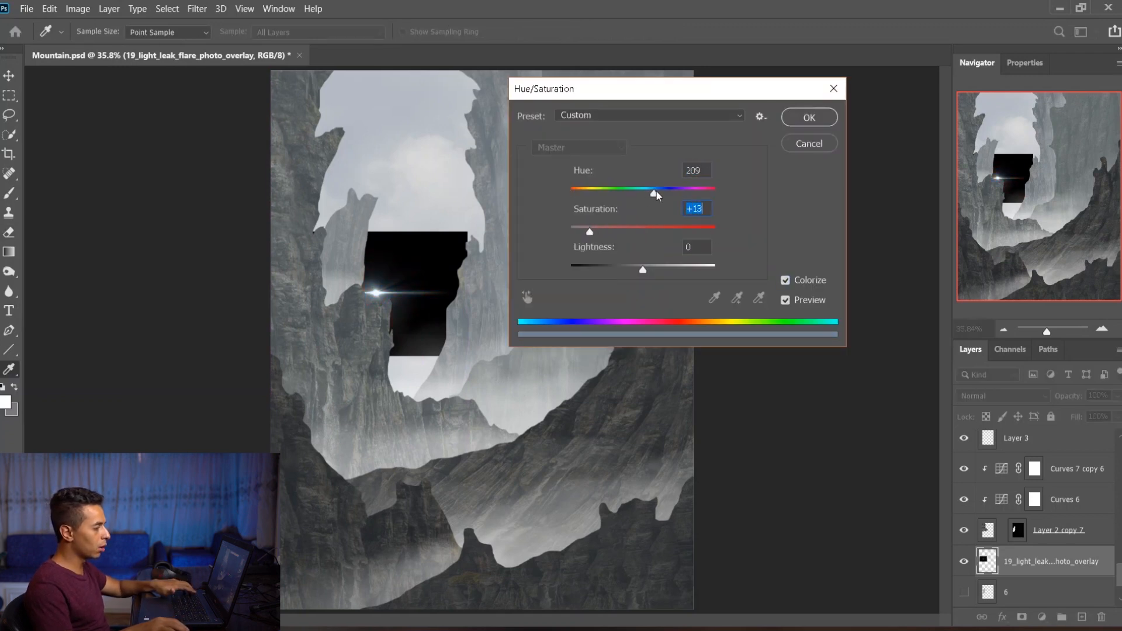
pyautogui.press('Return')
# - Set the light leak flare layer's blend mode to Screen
pyautogui.press('v')
pyautogui.click(1000, 396)
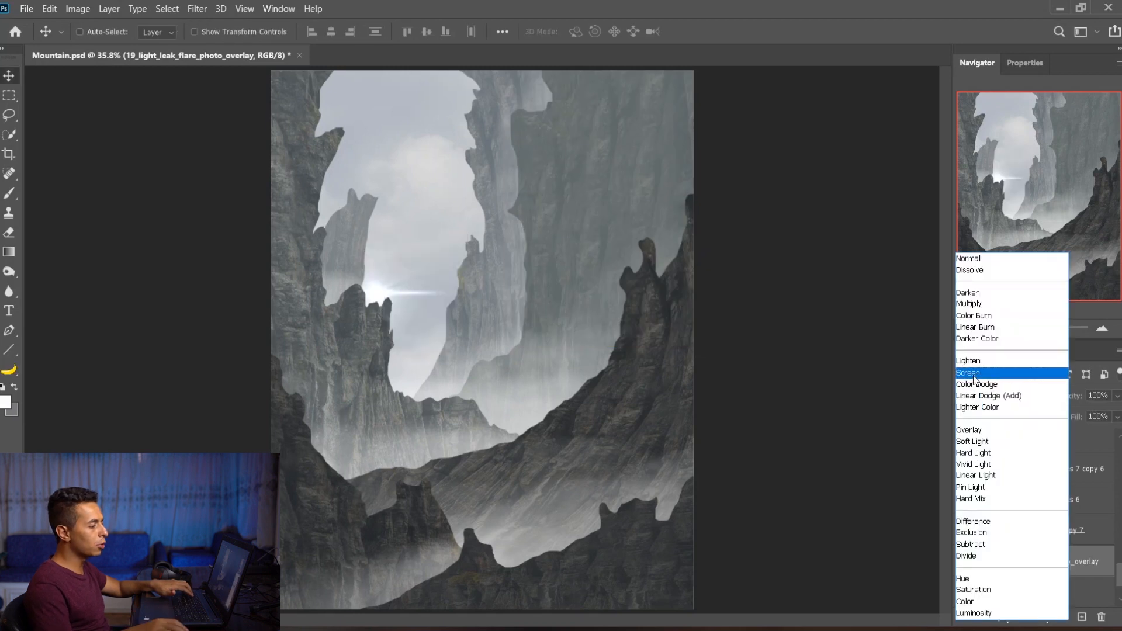
pyautogui.click(968, 372)
# - Enlarge the light leak flare with Free Transform and reposition it so its streak crosses the sky gap between the cliffs
pyautogui.scroll(3, 422, 271)
pyautogui.scroll(1, 423, 292)
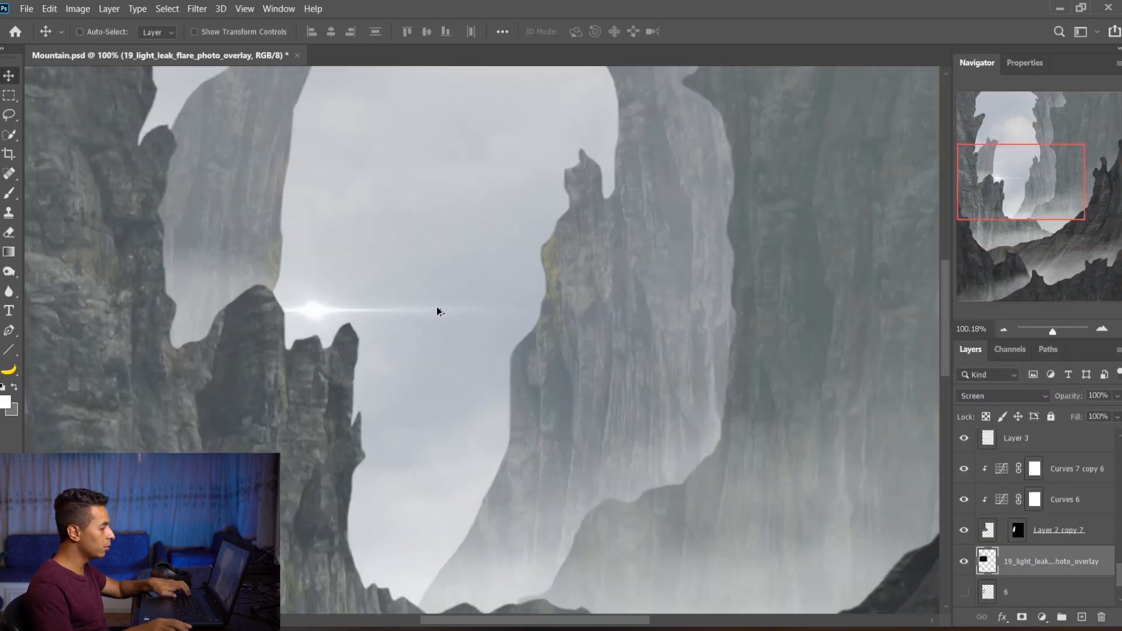
pyautogui.scroll(-3, 458, 311)
pyautogui.hotkey('ctrl', 't')
pyautogui.moveTo(504, 310); pyautogui.dragTo(676, 311)
pyautogui.moveTo(543, 351); pyautogui.dragTo(503, 342)
pyautogui.press('Return')
pyautogui.moveTo(422, 320); pyautogui.dragTo(377, 289)
pyautogui.scroll(-2, 462, 287)
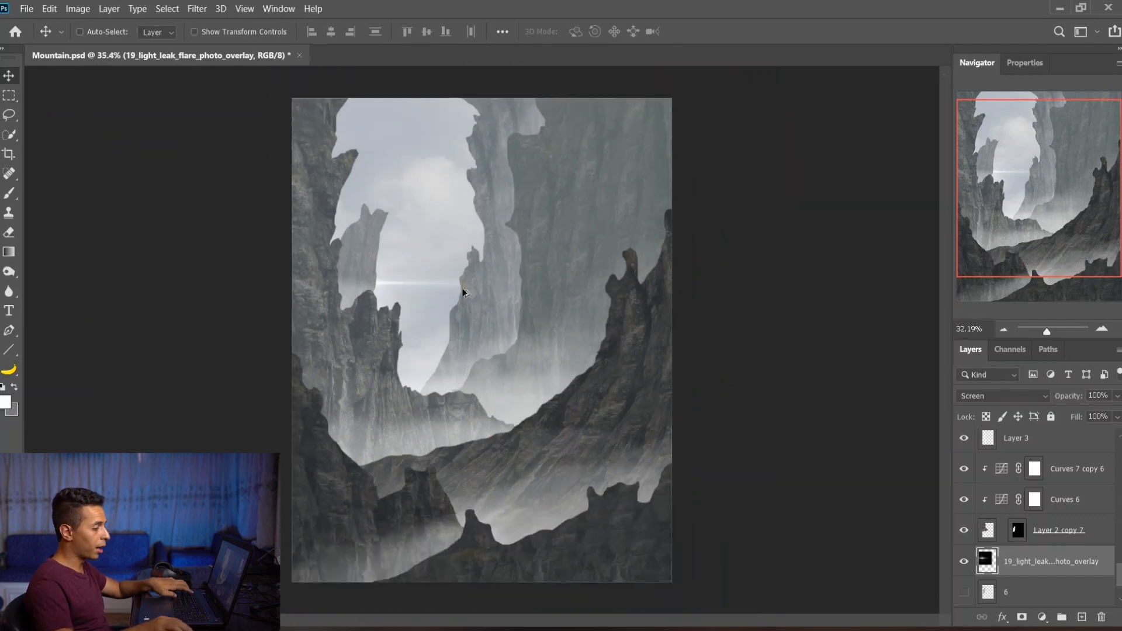
pyautogui.scroll(-2, 1059, 531)
pyautogui.scroll(1, 1059, 531)
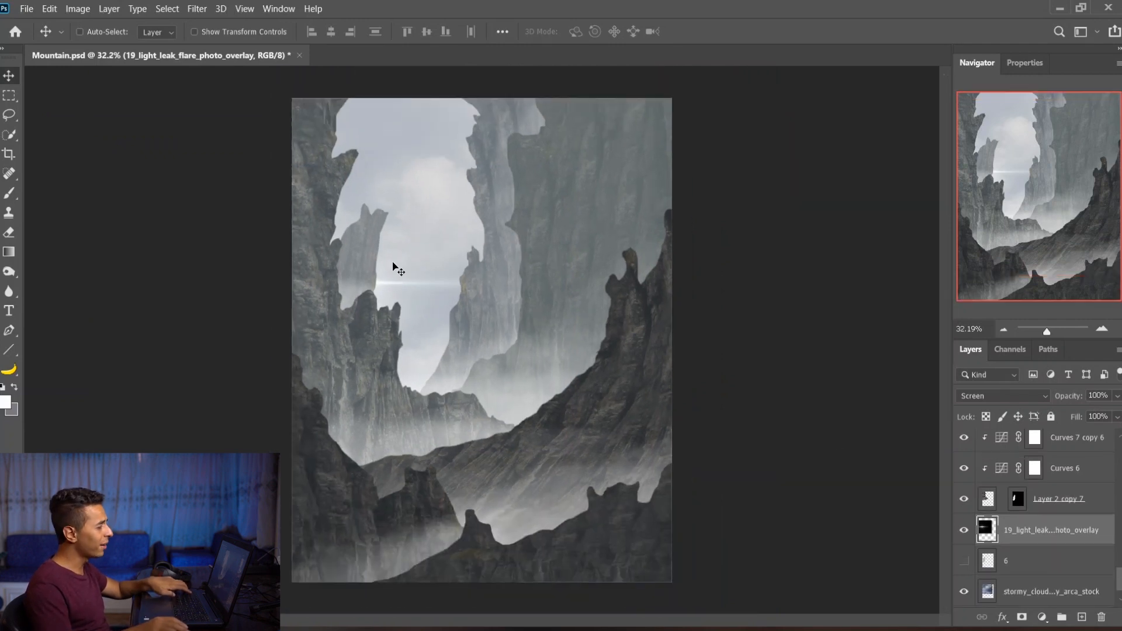
# - Place sunlight.jpg from the Grunges folder directly above the Curves 7 copy 4 layer
pyautogui.scroll(2, 1009, 527)
pyautogui.click(1056, 498)
pyautogui.scroll(5, 1056, 499)
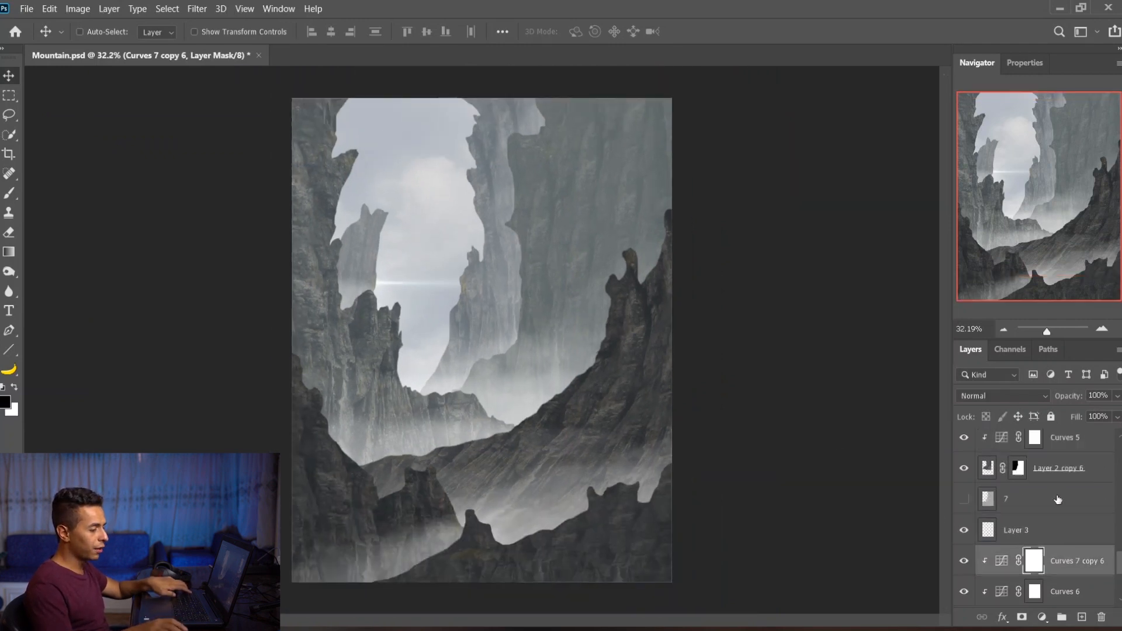
pyautogui.click(1052, 496)
pyautogui.hotkey('alt', 'Tab')
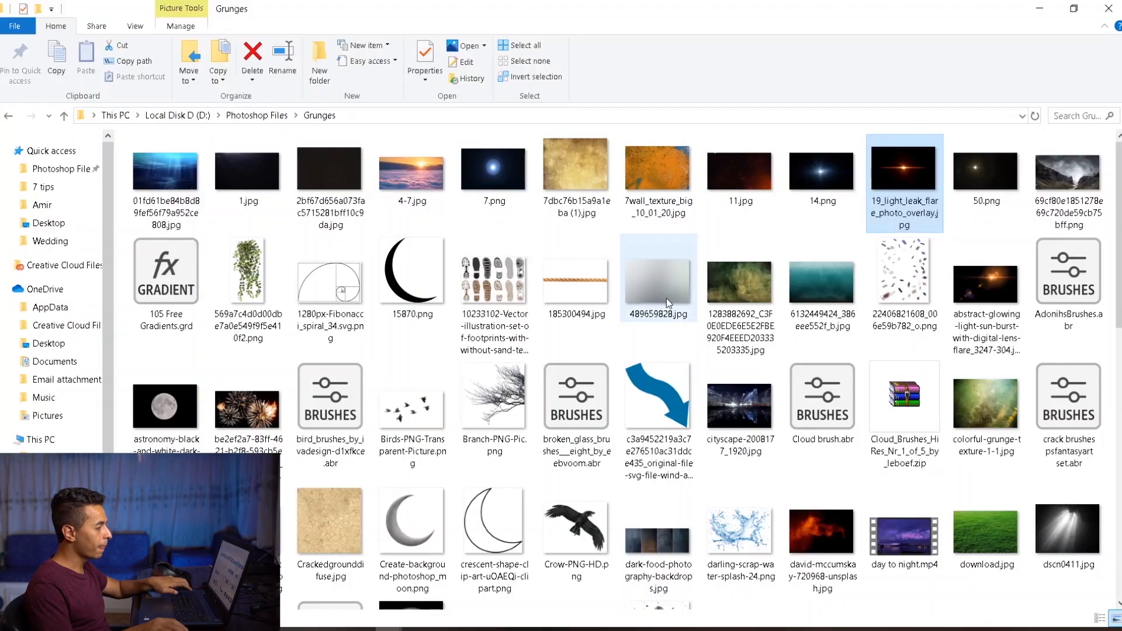
pyautogui.scroll(-5, 666, 343)
pyautogui.scroll(-3, 666, 342)
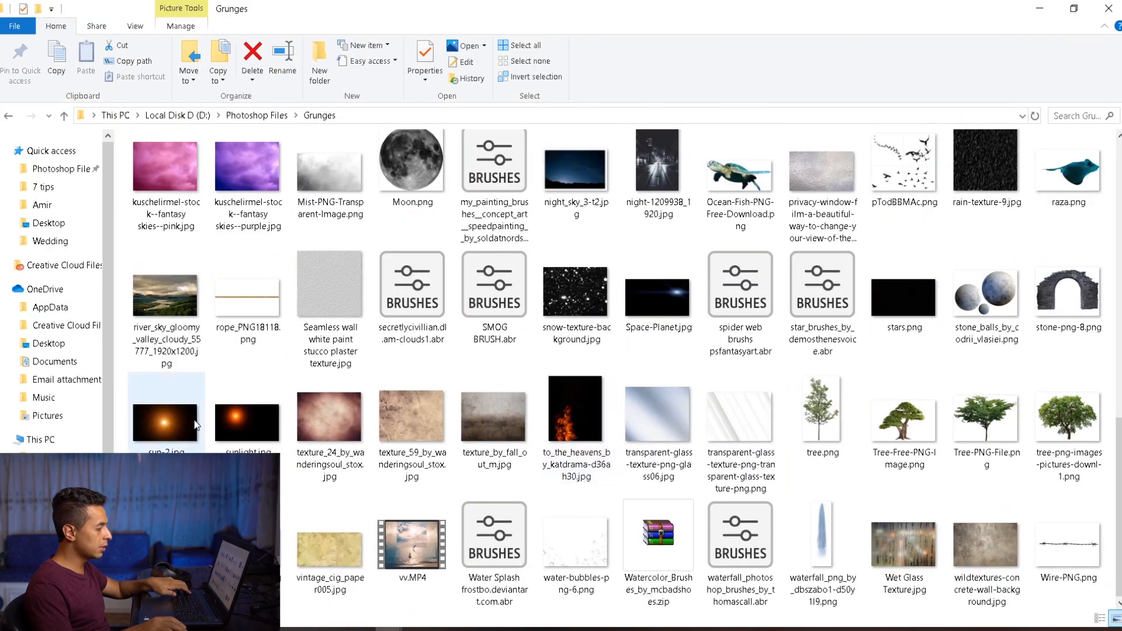
pyautogui.hotkey('alt', 'Tab')
pyautogui.moveTo(247, 417); pyautogui.dragTo(432, 257)
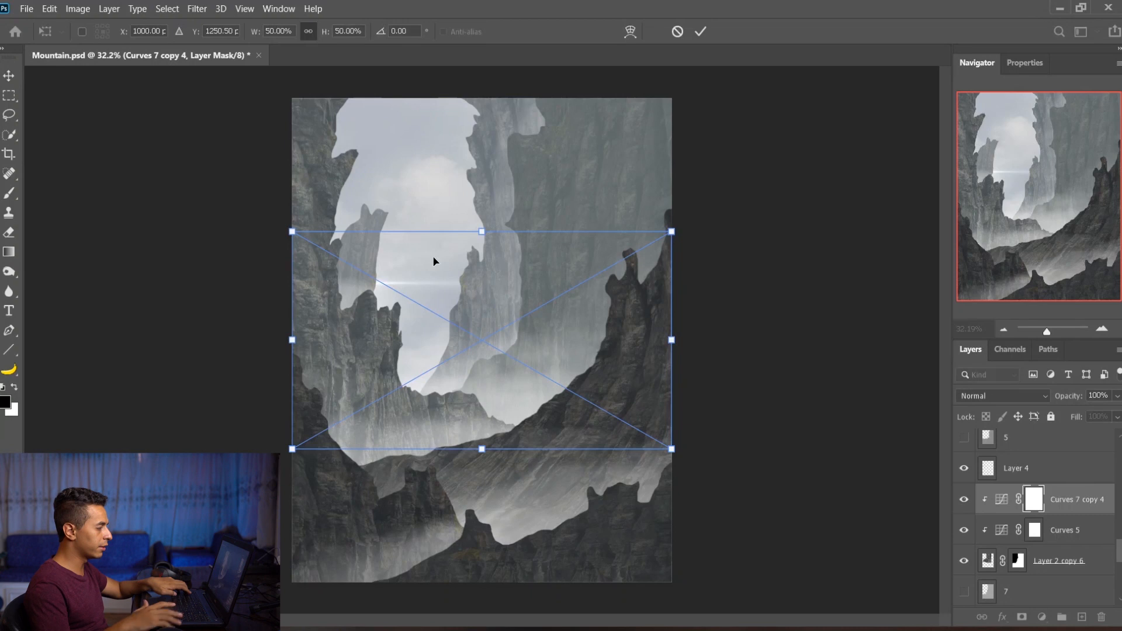
pyautogui.press('Return')
# - Rasterize the sunlight layer and colorize it with Hue/Saturation at hue 211 and saturation 25
pyautogui.hotkey('ctrl', 'u')
pyautogui.click(565, 260)
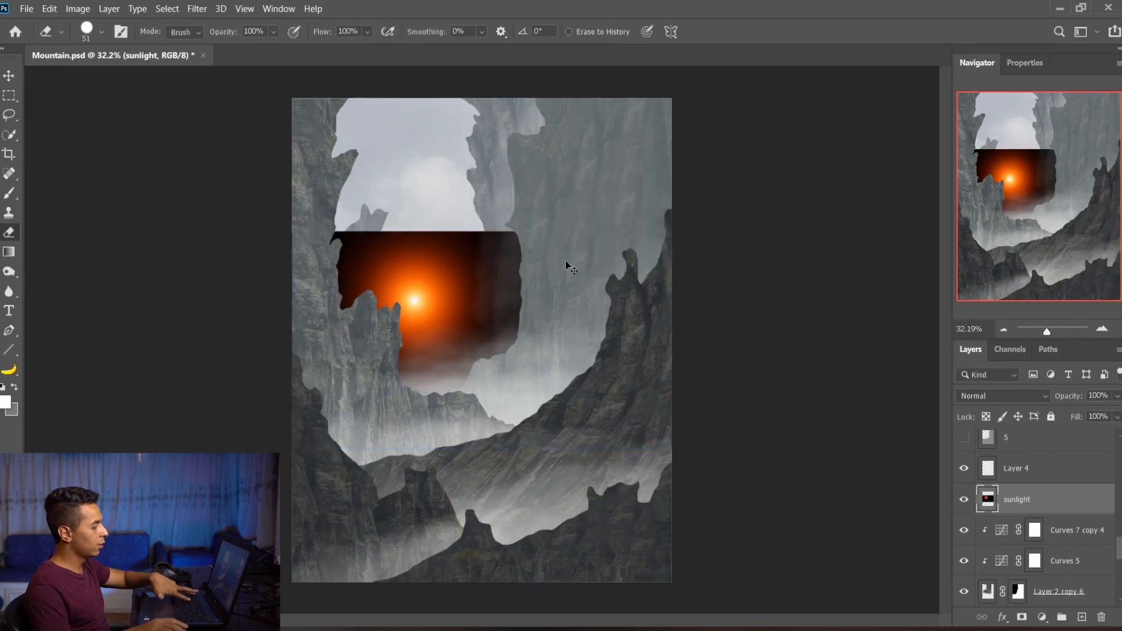
pyautogui.click(786, 280)
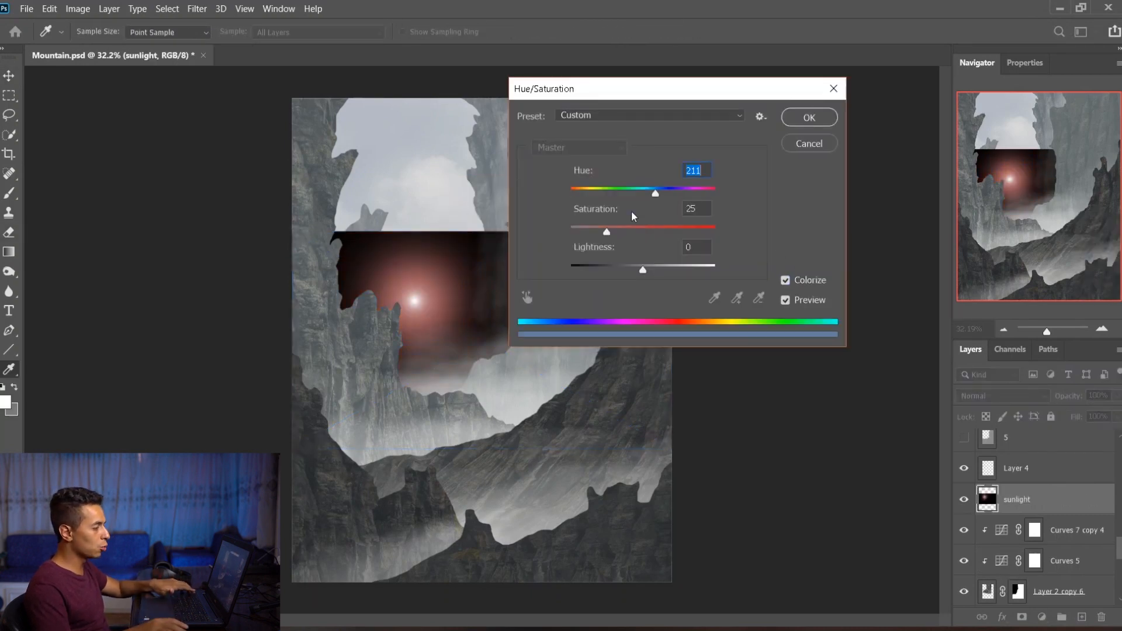
pyautogui.click(799, 121)
# - Set the sunlight layer's blend mode to Screen and erase around its glow with a large soft eraser
pyautogui.press('e')
pyautogui.click(988, 398)
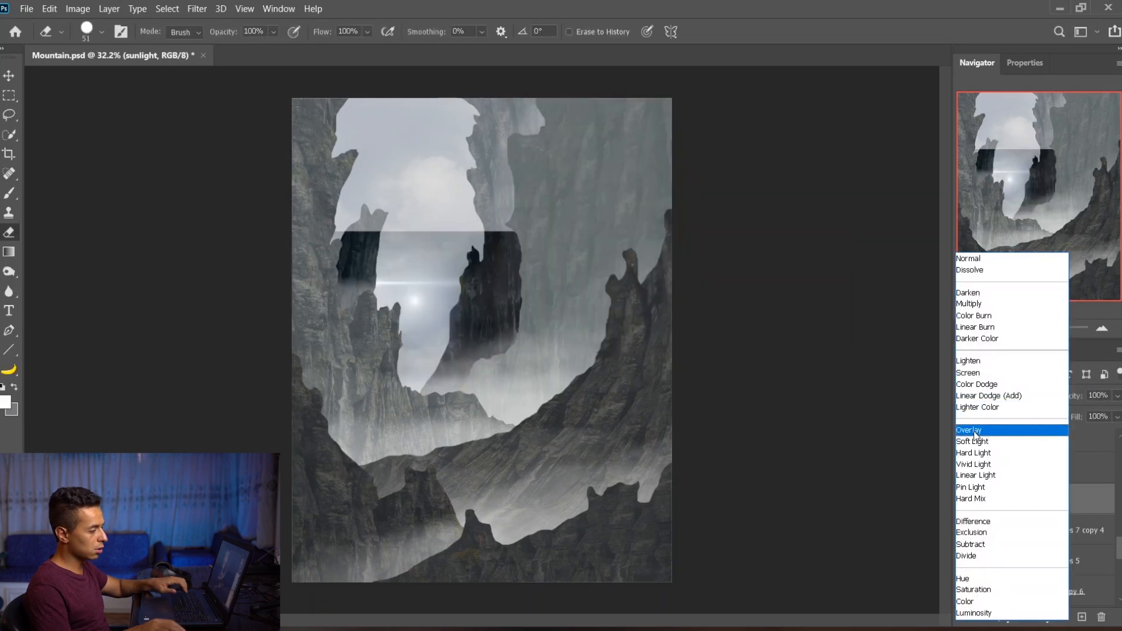
pyautogui.click(993, 372)
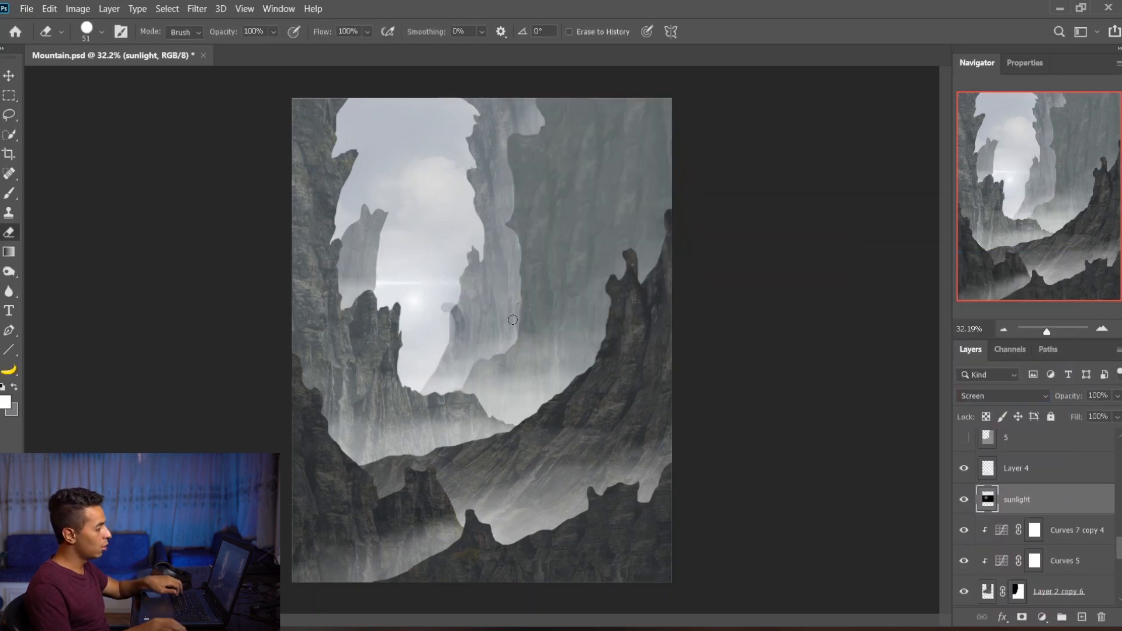
pyautogui.moveTo(508, 310)
pyautogui.mouseDown()
pyautogui.moveTo(551, 288)
pyautogui.moveTo(550, 249)
pyautogui.mouseUp()
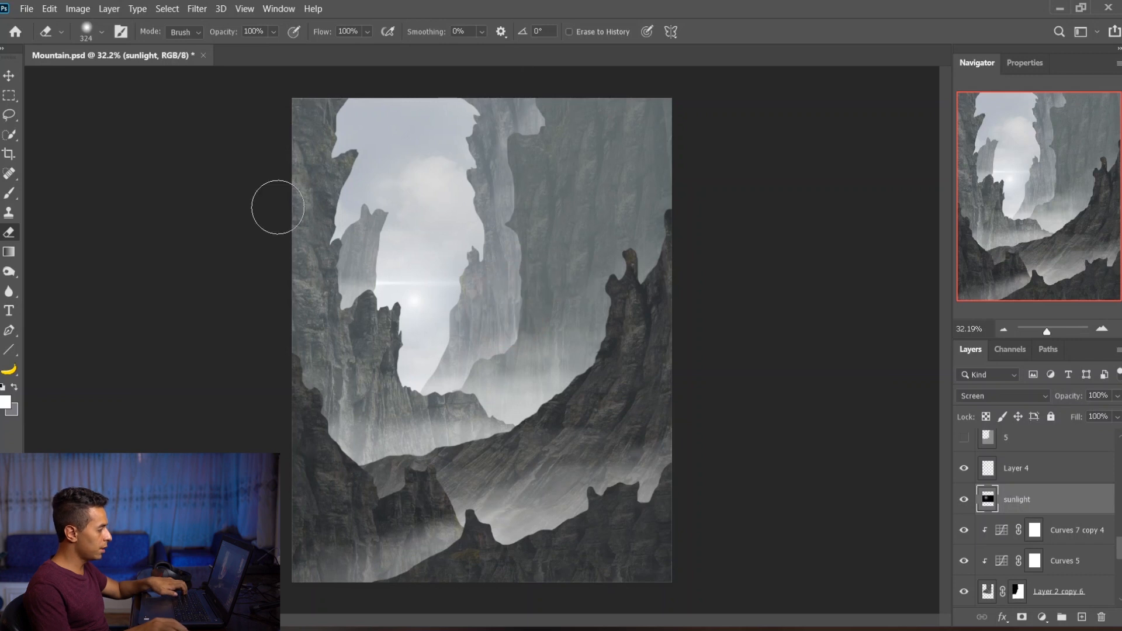
# - Enlarge the sunlight glow with Free Transform and reposition it over the bright gap between the distant cliffs
pyautogui.press('v')
pyautogui.moveTo(463, 350); pyautogui.dragTo(446, 333)
pyautogui.hotkey('ctrl', 't')
pyautogui.moveTo(626, 321); pyautogui.dragTo(919, 321)
pyautogui.press('Return')
pyautogui.moveTo(411, 341); pyautogui.dragTo(428, 365)
# - Duplicate the sunlight layer and shift the copy's glow within the sky gap
pyautogui.scroll(-3, 1081, 536)
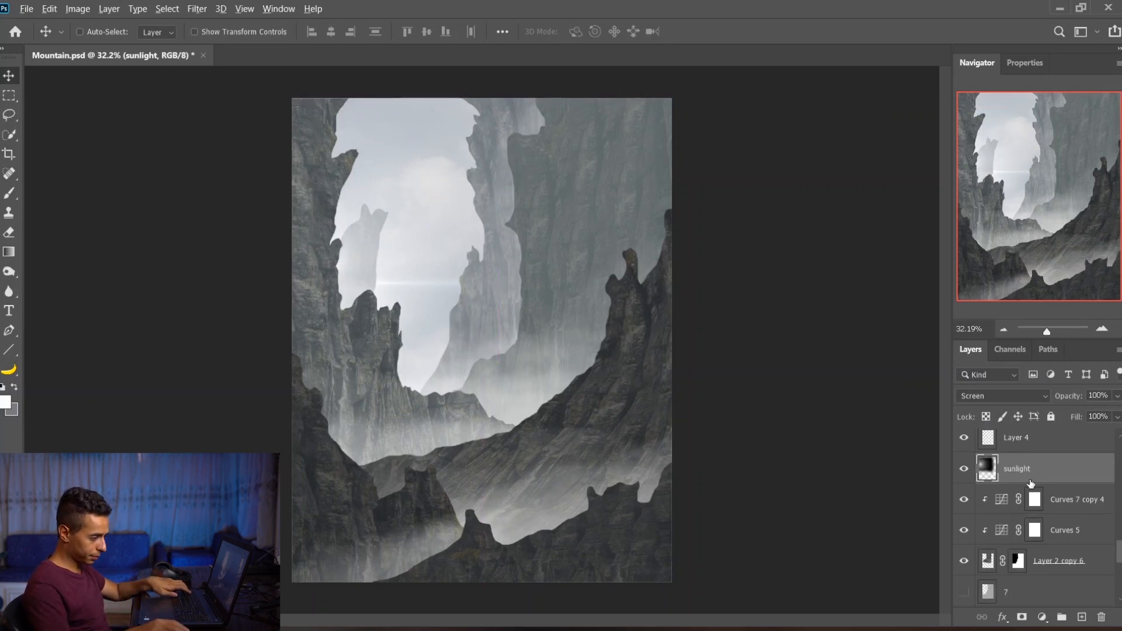
pyautogui.moveTo(1017, 521); pyautogui.dragTo(1016, 519)
pyautogui.moveTo(362, 340); pyautogui.dragTo(434, 386)
# - Move the sunlight copy layer beneath Layer 2 copy 7 and reposition its glow behind the distant peak
pyautogui.scroll(-4, 1050, 540)
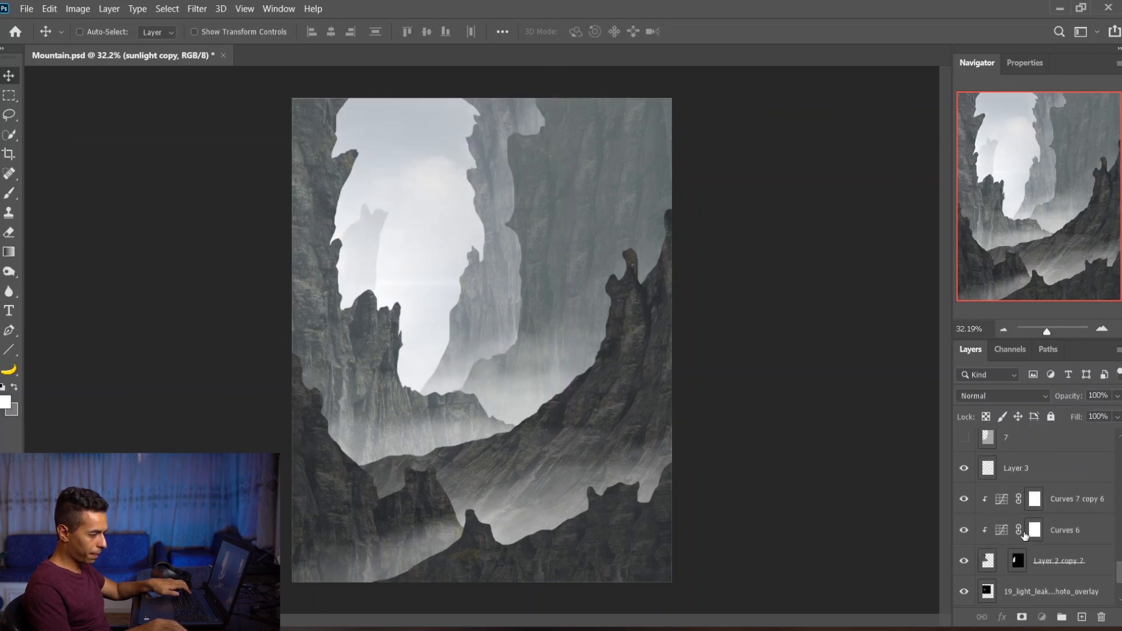
pyautogui.click(1025, 535)
pyautogui.scroll(1, 1053, 539)
pyautogui.moveTo(1017, 441); pyautogui.dragTo(1017, 543)
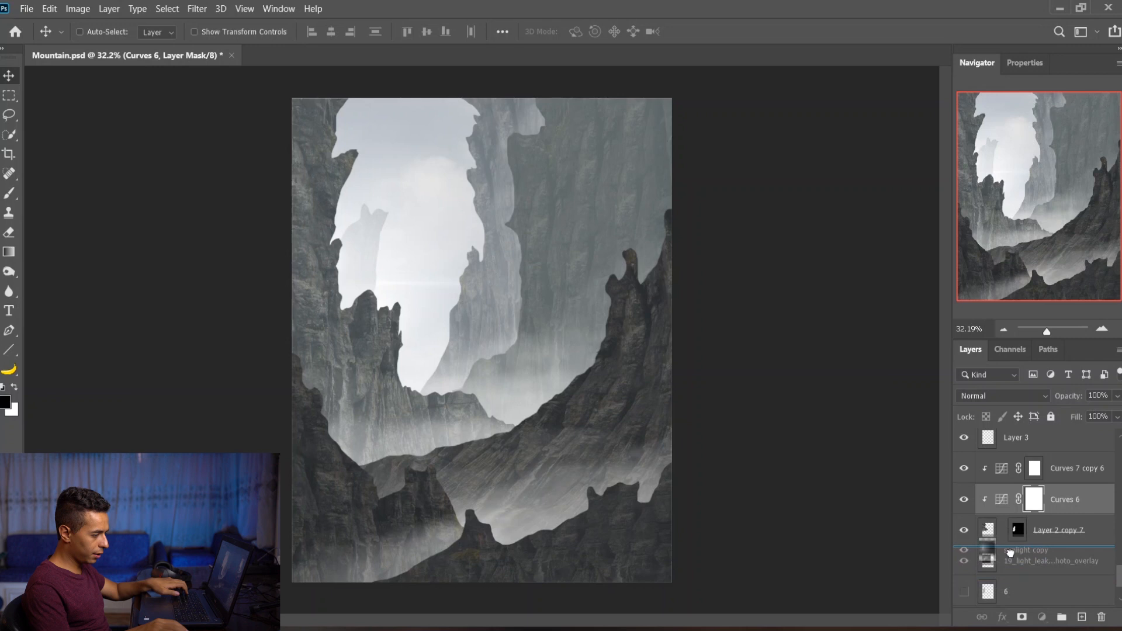
pyautogui.moveTo(428, 325); pyautogui.dragTo(405, 295)
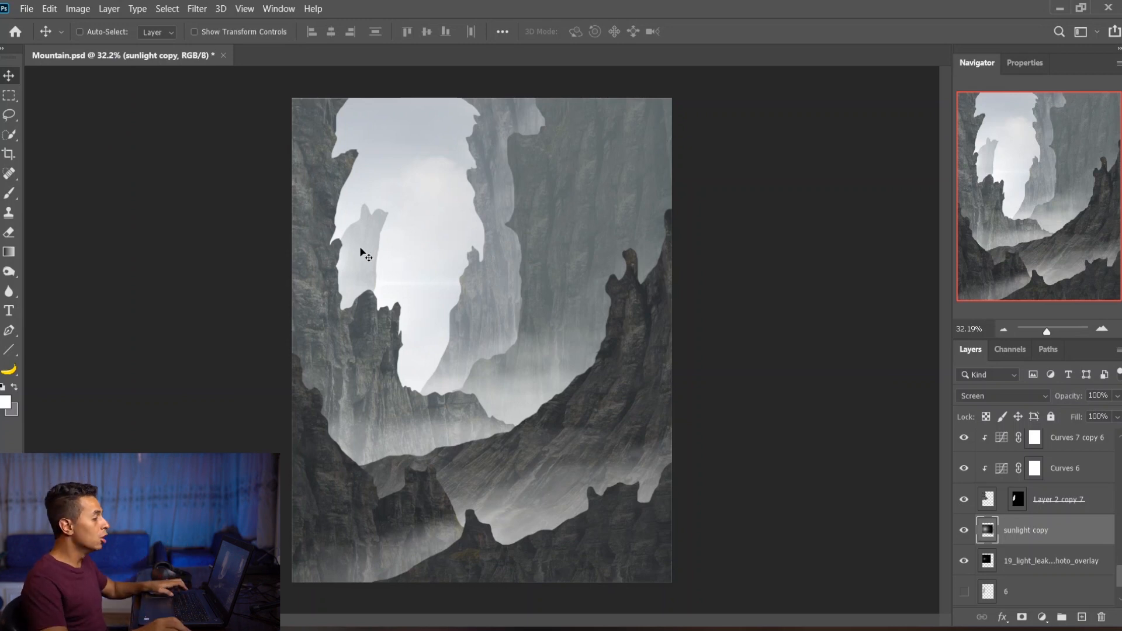
# - Select the original sunlight layer and lock its position
pyautogui.scroll(5, 363, 250)
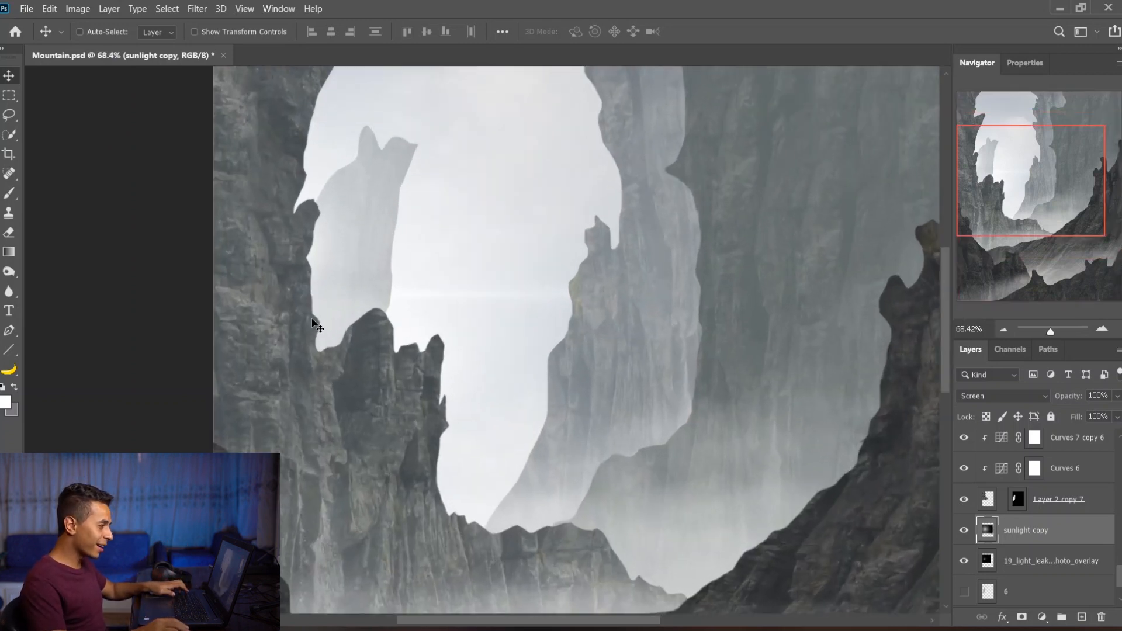
pyautogui.scroll(-2, 339, 371)
pyautogui.scroll(-1, 369, 331)
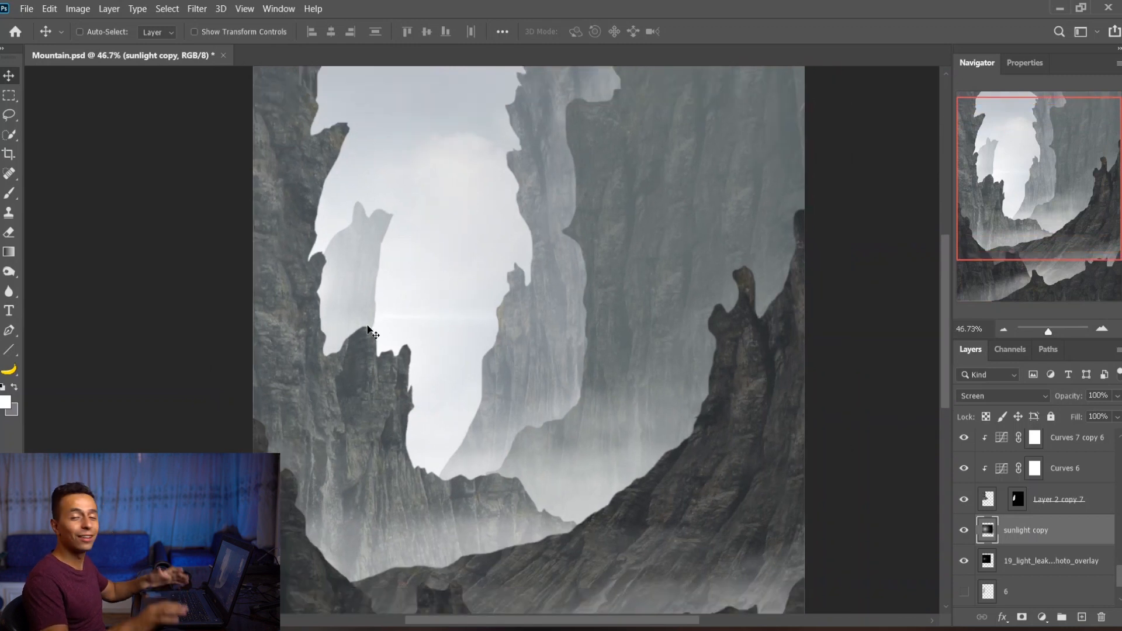
pyautogui.scroll(1, 368, 330)
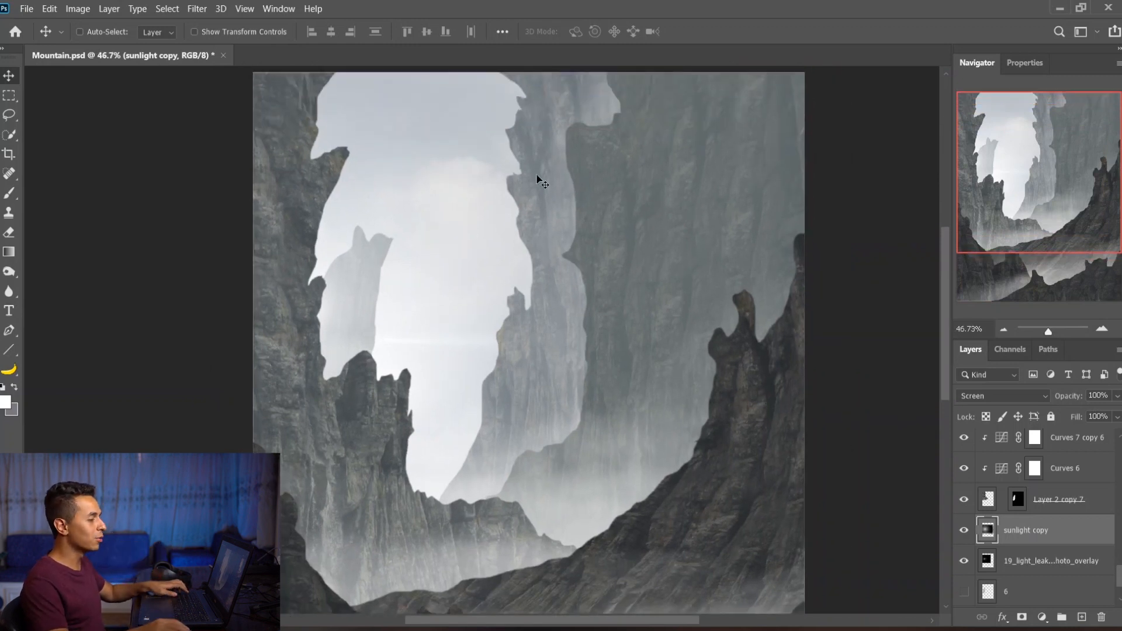
pyautogui.scroll(-1, 535, 176)
pyautogui.keyDown('ctrl'); pyautogui.click(528, 150); pyautogui.keyUp('ctrl')
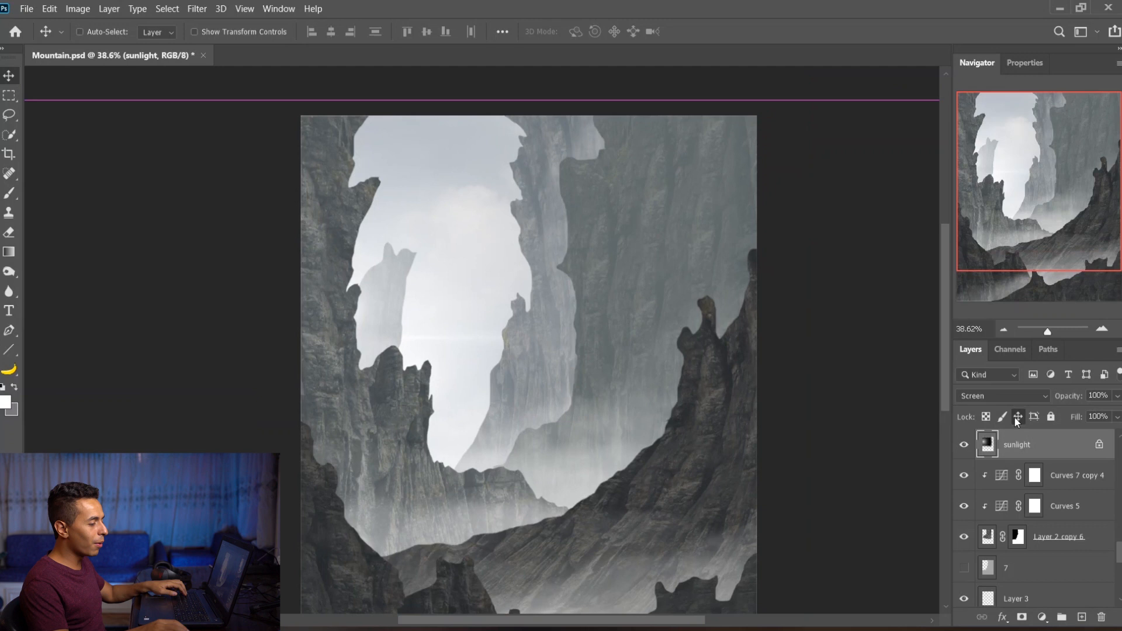
# - Add a Curves adjustment above Curves 7 copy 4, raise input 92 to output 163, and clip it to Layer 2 copy 6
pyautogui.click(1061, 538)
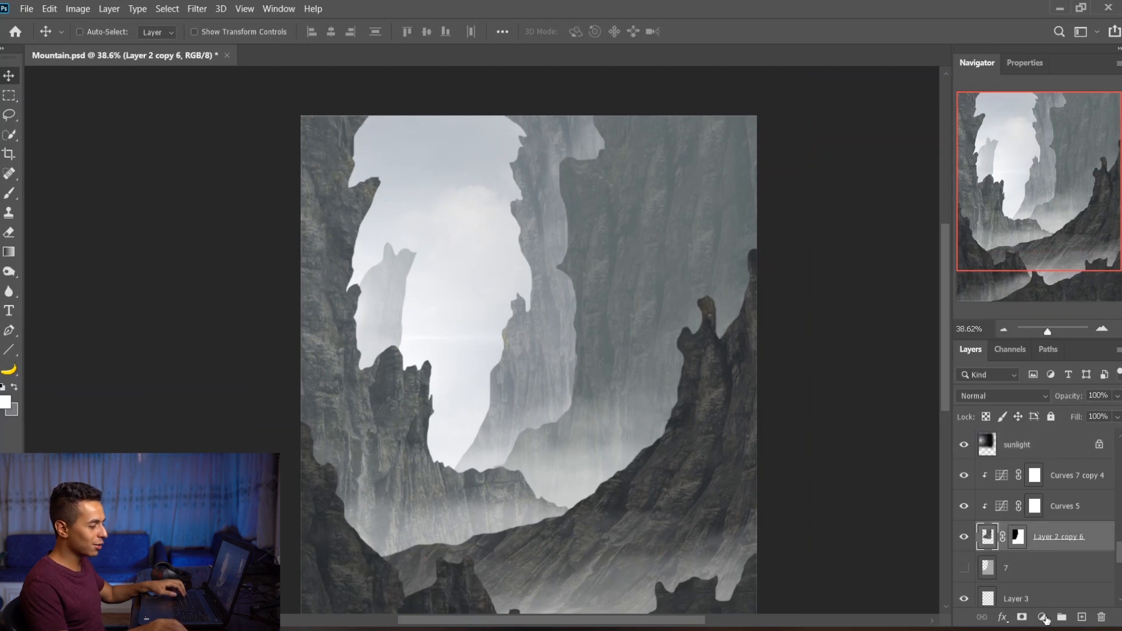
pyautogui.click(1054, 489)
pyautogui.click(1042, 617)
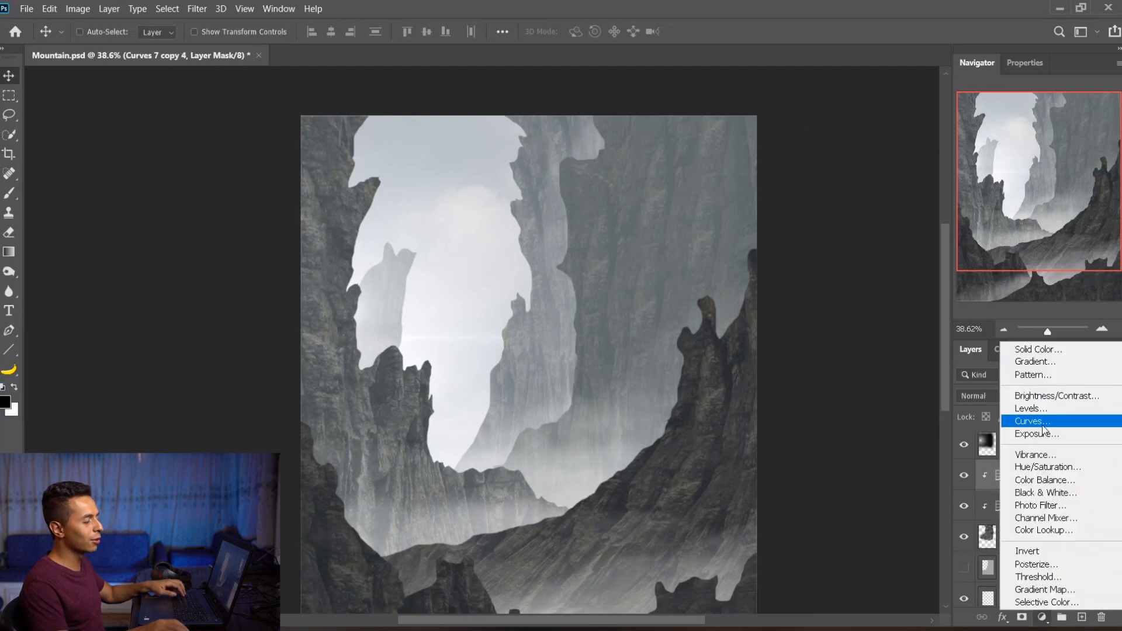
pyautogui.press('Escape')
pyautogui.moveTo(1040, 192); pyautogui.dragTo(1035, 190)
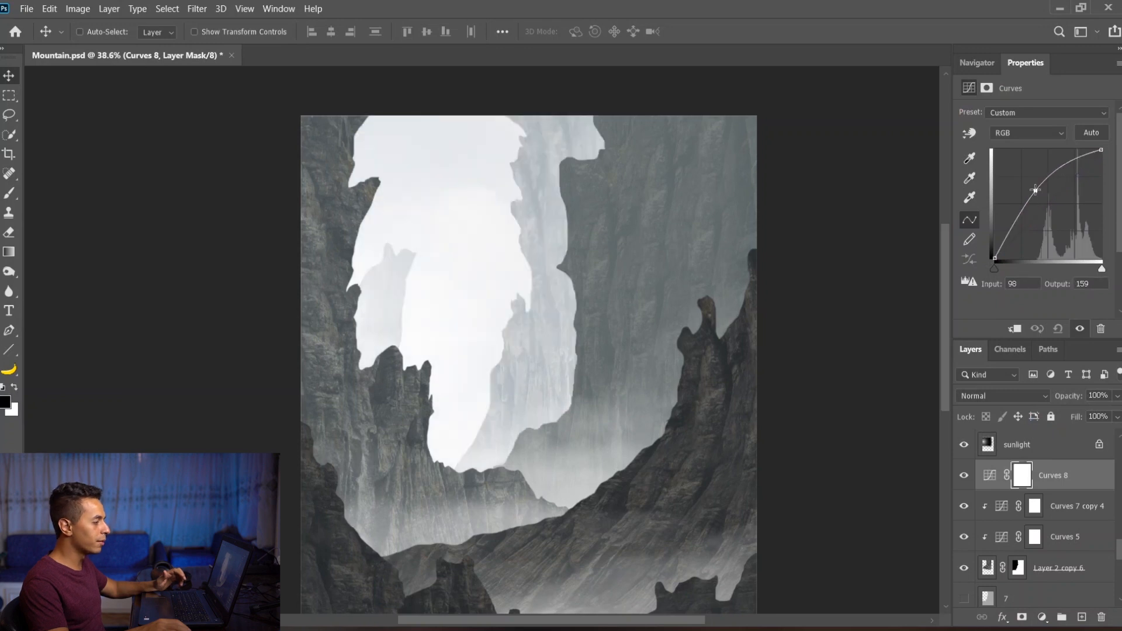
pyautogui.click(1016, 330)
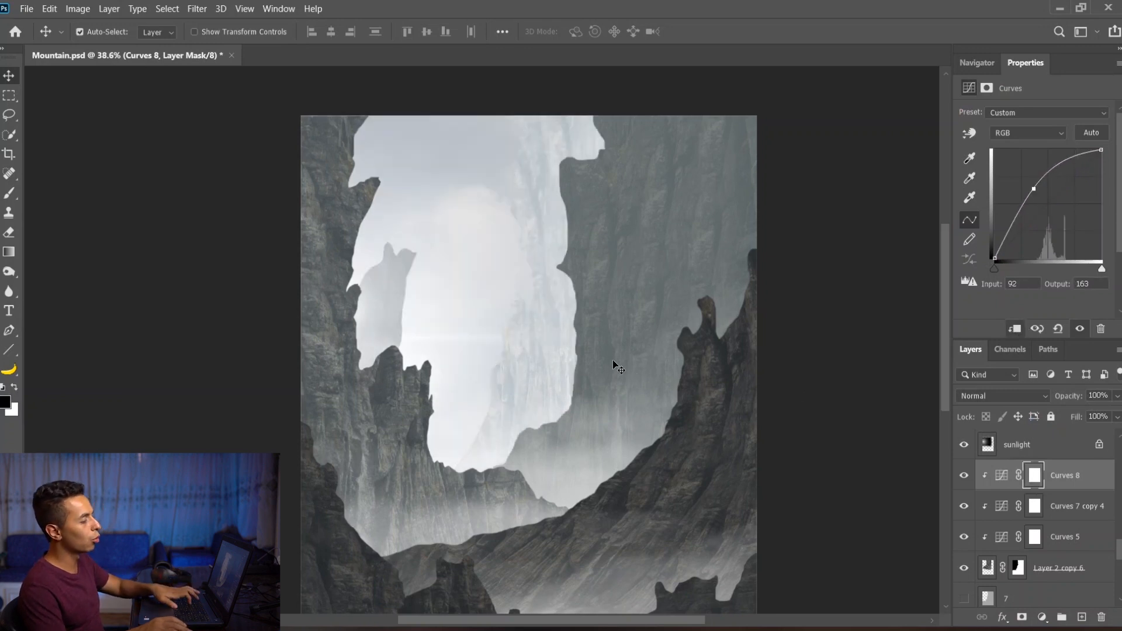
# - Invert the Curves 8 mask to black and set up an enlarged soft round brush at 100% opacity and 11% flow
pyautogui.hotkey('ctrl', 'i')
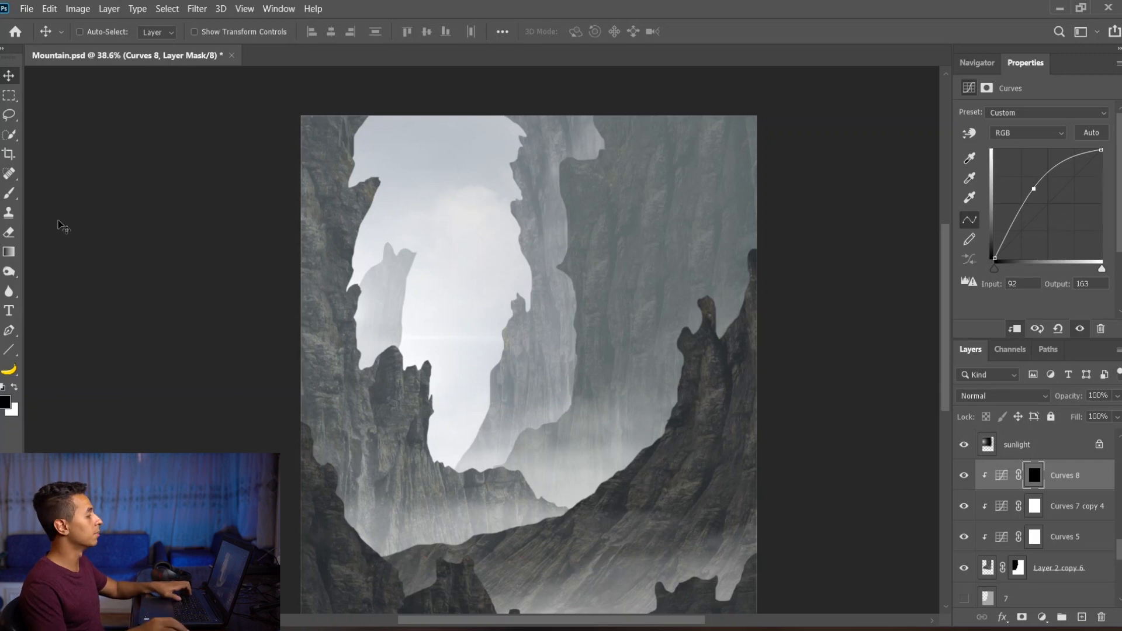
pyautogui.click(11, 196)
pyautogui.rightClick(453, 172)
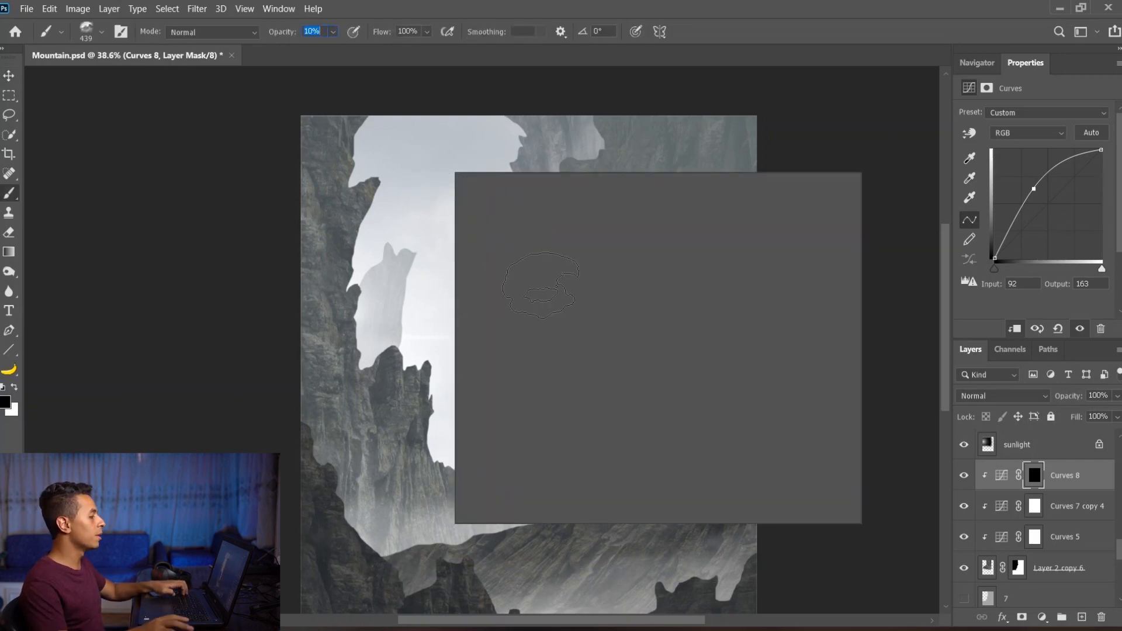
pyautogui.doubleClick(489, 307)
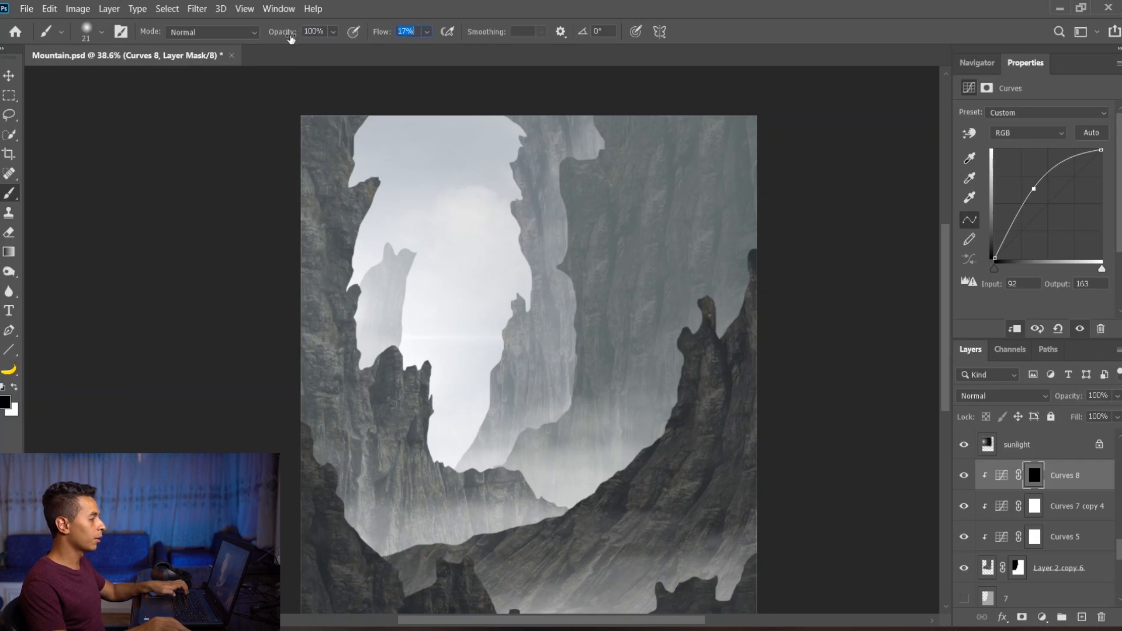
pyautogui.press(']')
pyautogui.press(']')
pyautogui.press(']')
pyautogui.press(']')
pyautogui.press(']')
pyautogui.press(']')
pyautogui.press(']')
# - Paint white on the Curves 8 mask along the sky-facing lower edge of the distant cliff to brighten its rim
pyautogui.scroll(2, 520, 240)
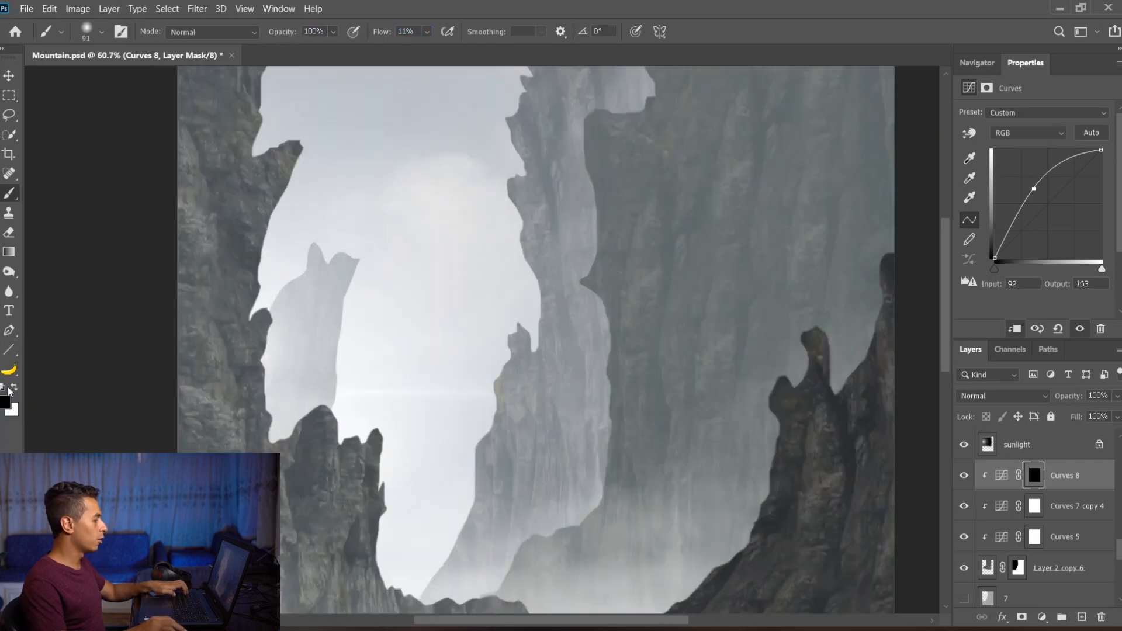
pyautogui.scroll(3, 426, 531)
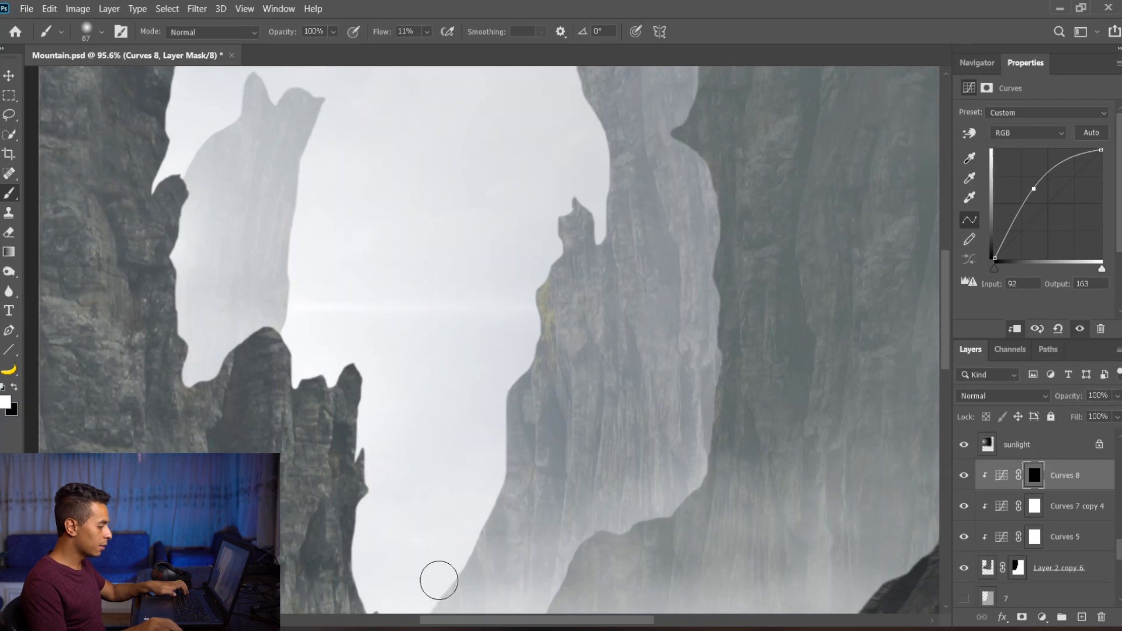
pyautogui.moveTo(425, 605); pyautogui.dragTo(460, 571)
pyautogui.moveTo(495, 477); pyautogui.dragTo(531, 317)
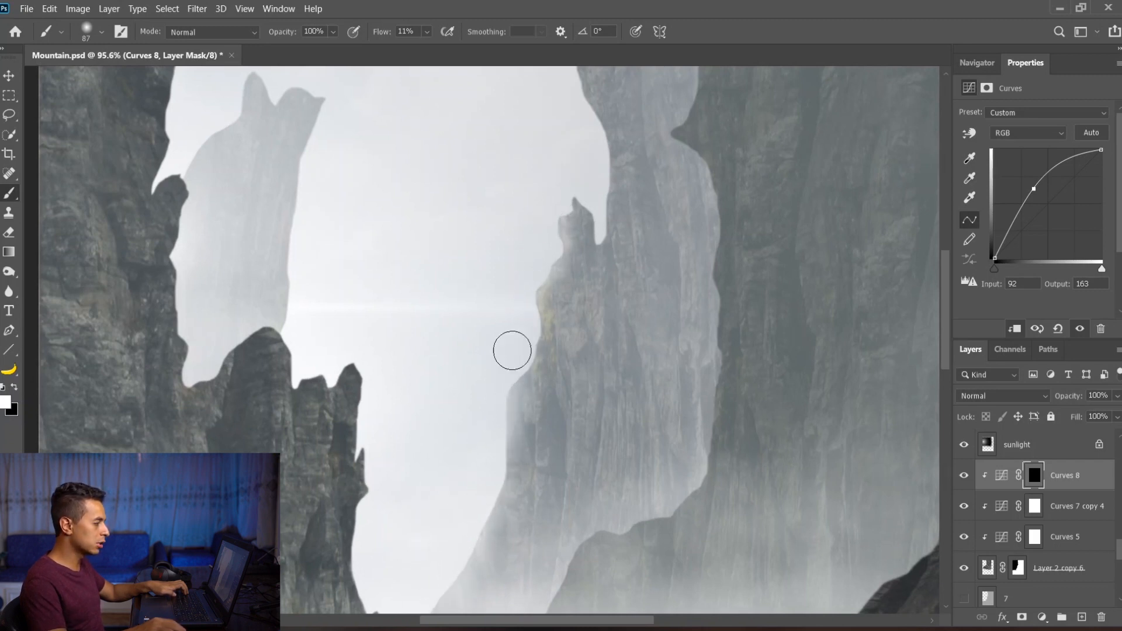
pyautogui.scroll(-1, 518, 321)
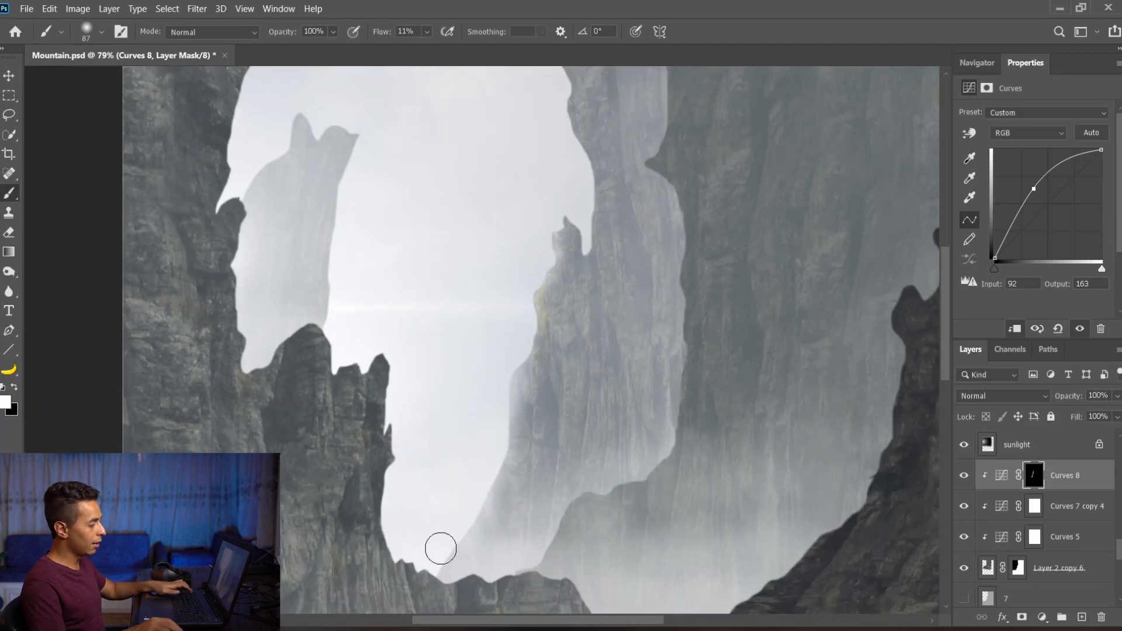
pyautogui.scroll(1, 675, 183)
pyautogui.moveTo(603, 269); pyautogui.dragTo(587, 275)
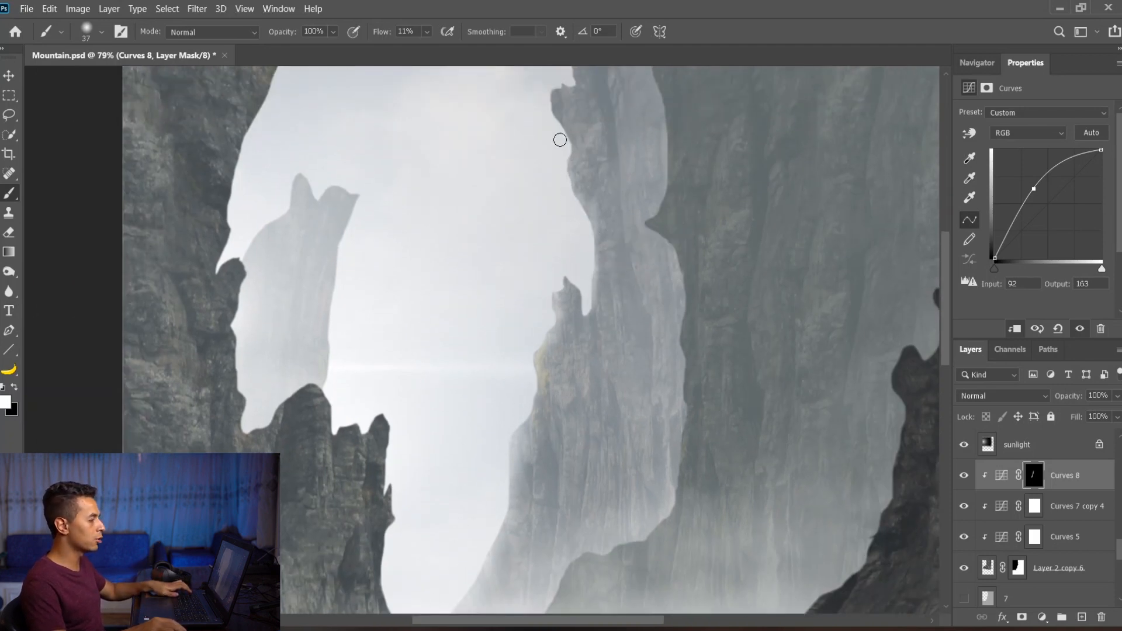
# - Brighten the upper sky-facing edge of the distant cliff on the Curves 8 mask with a smaller brush
pyautogui.scroll(2, 559, 141)
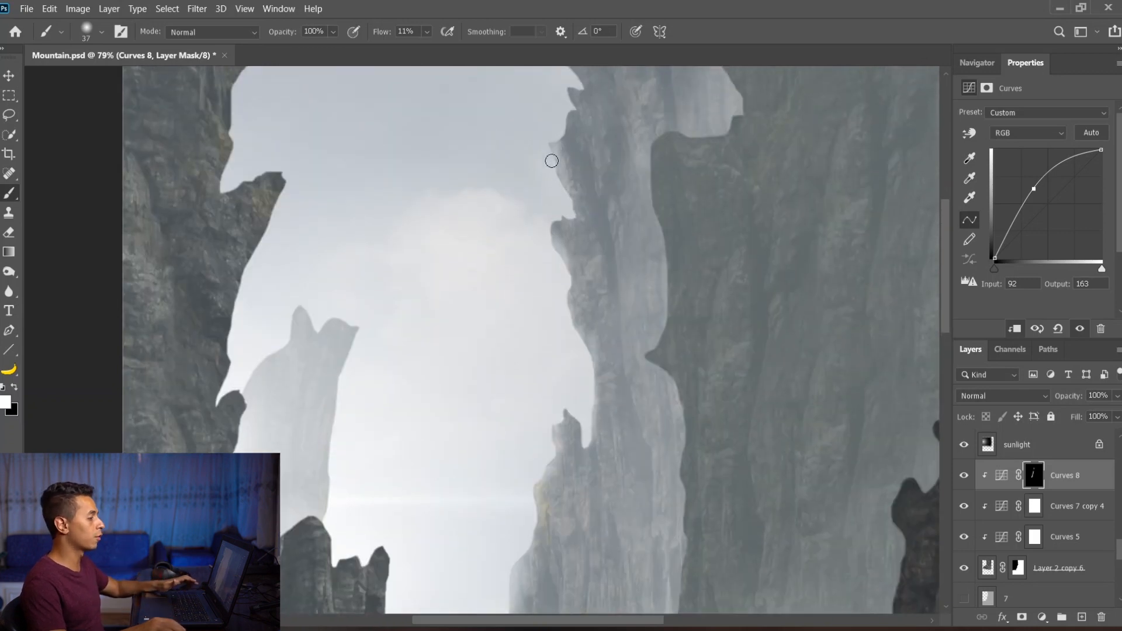
pyautogui.scroll(1, 567, 91)
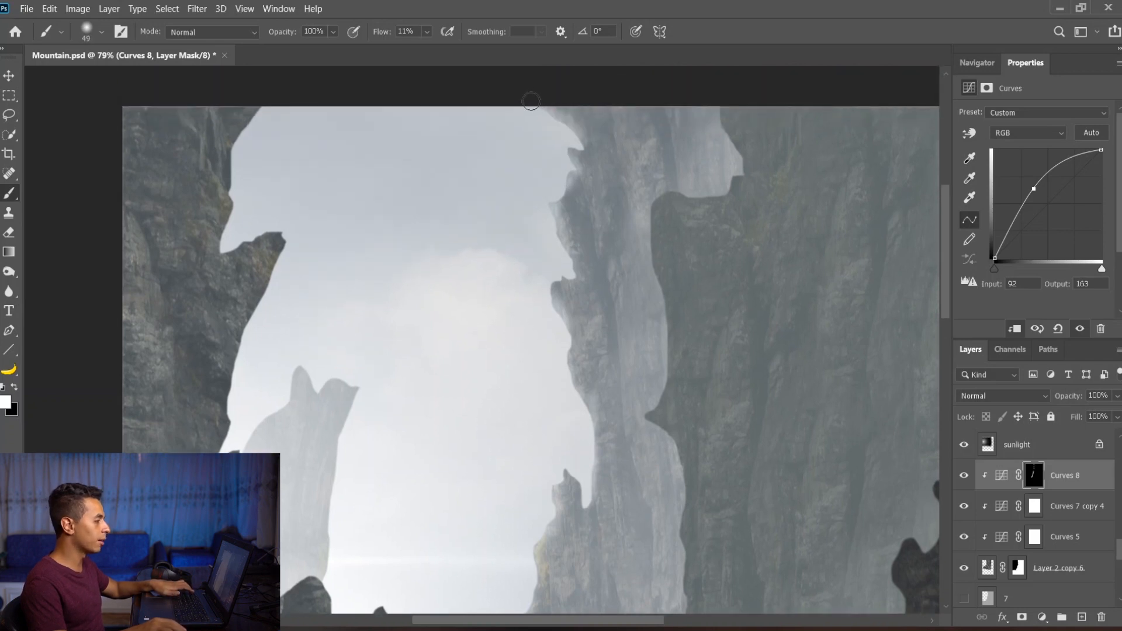
pyautogui.scroll(3, 546, 237)
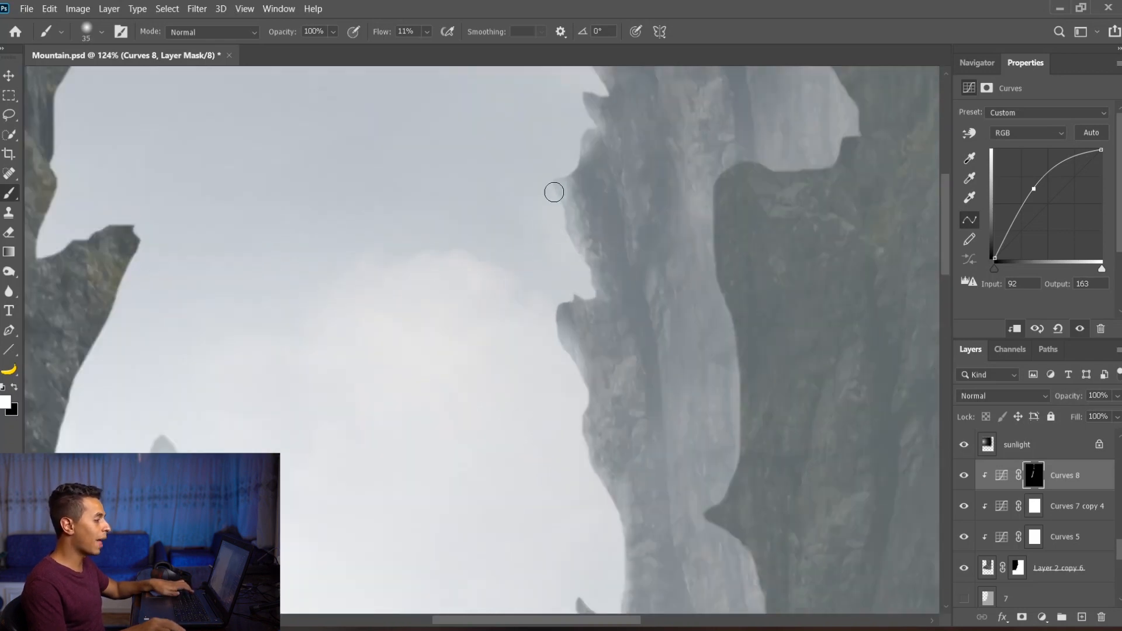
pyautogui.scroll(-2, 561, 198)
pyautogui.press('[')
pyautogui.scroll(-1, 616, 185)
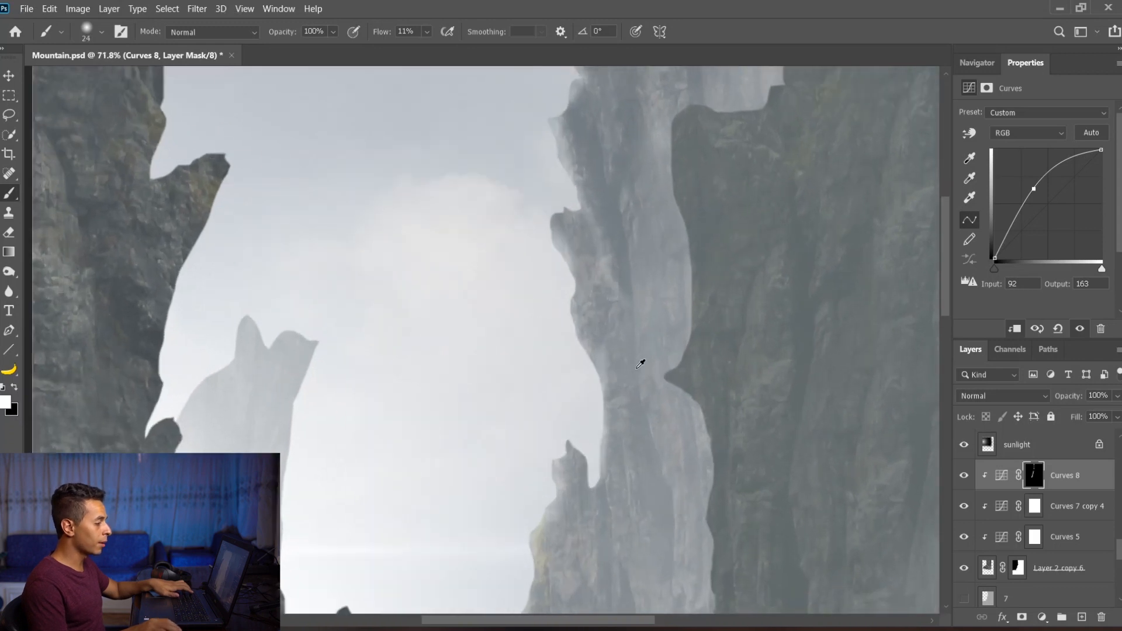
# - Paint thin vertical highlight streaks down the distant cliff's rock face on the Curves 8 mask
pyautogui.press(']')
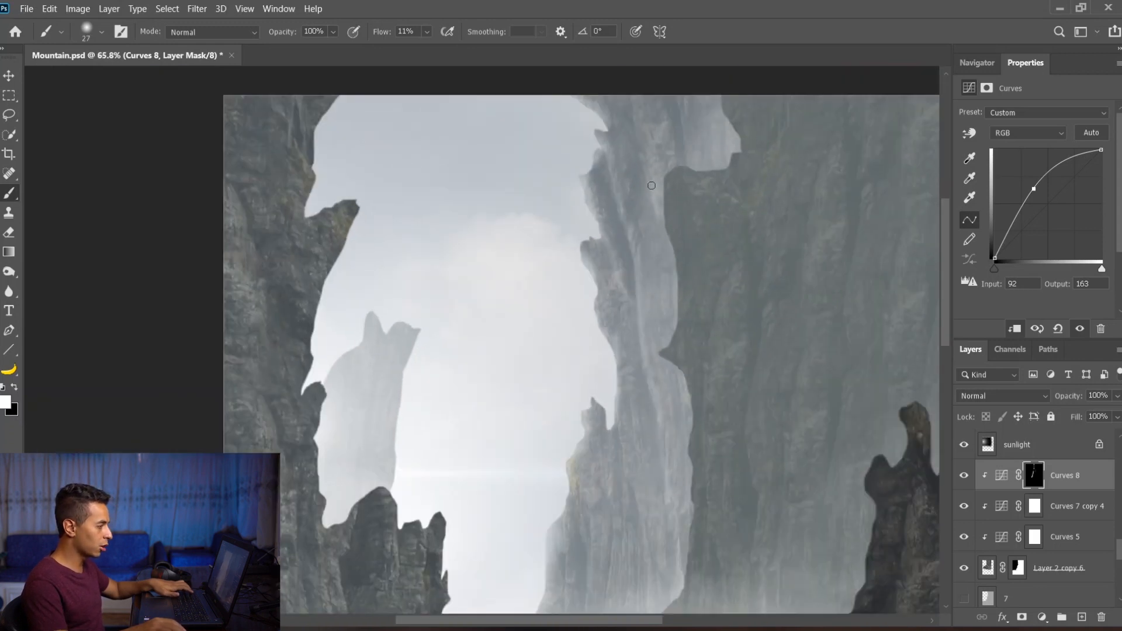
pyautogui.scroll(-1, 646, 228)
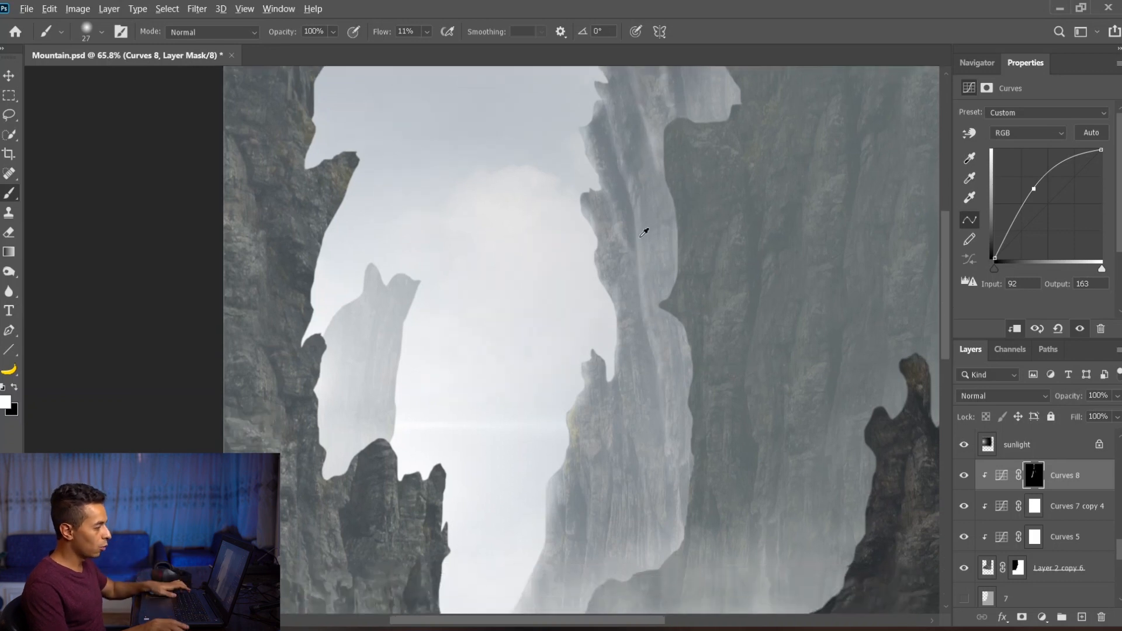
pyautogui.scroll(1, 616, 470)
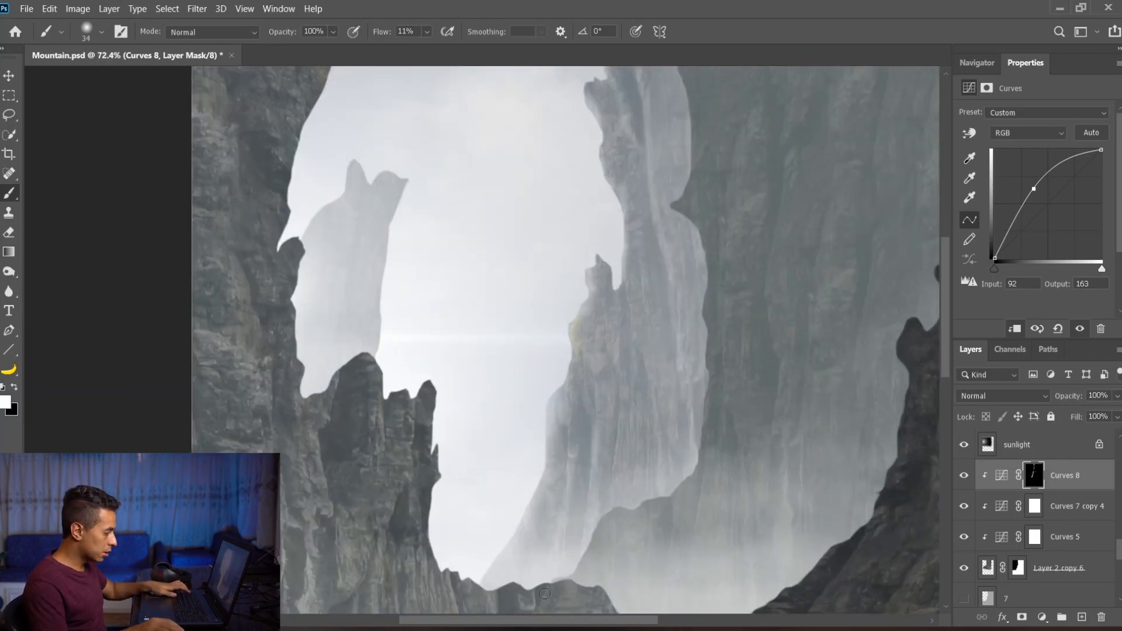
pyautogui.scroll(-4, 492, 537)
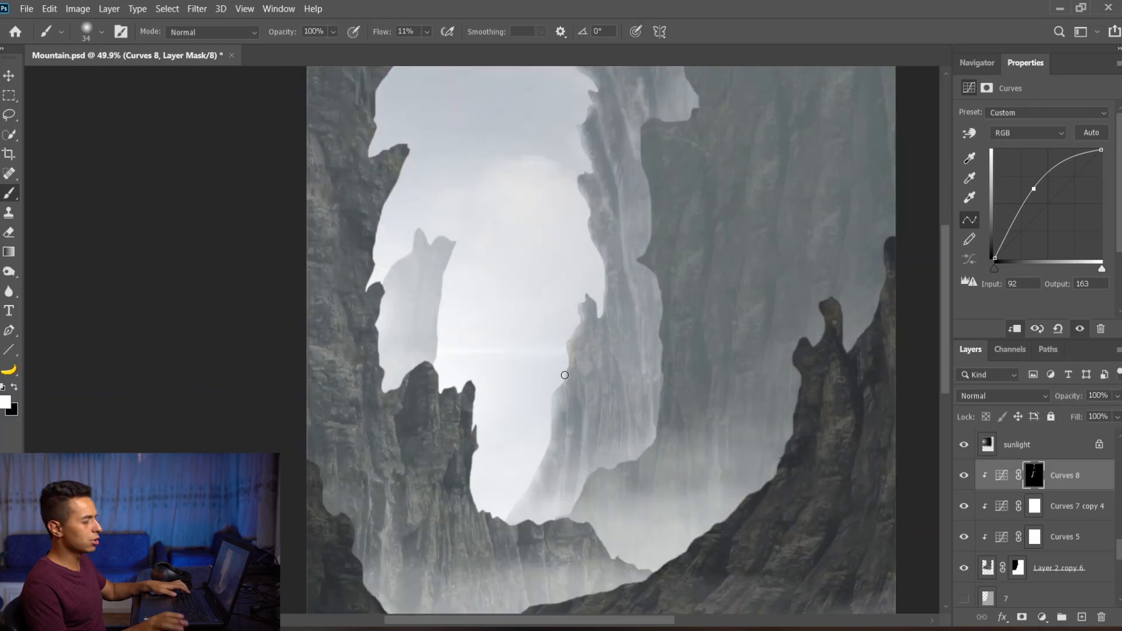
# - Add a clipped Curves adjustment above Curves 7 copy 3, raise input 97 to output 158, and invert its mask
pyautogui.press('v')
pyautogui.scroll(-3, 533, 363)
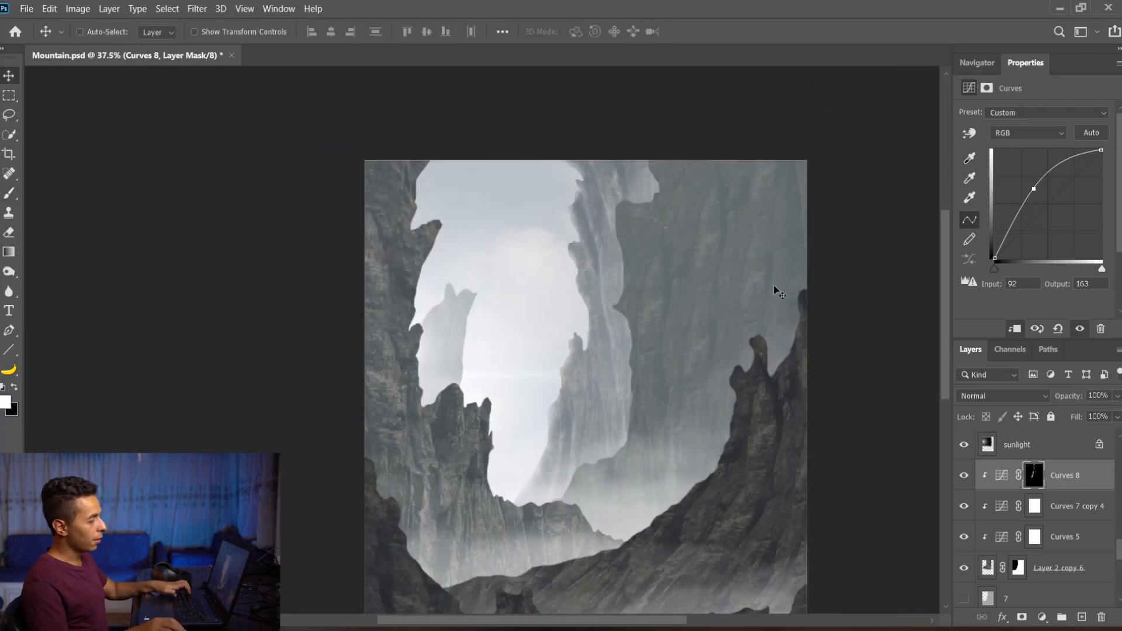
pyautogui.scroll(5, 695, 236)
pyautogui.keyDown('ctrl'); pyautogui.click(654, 248); pyautogui.keyUp('ctrl')
pyautogui.scroll(2, 1043, 511)
pyautogui.scroll(1, 1037, 531)
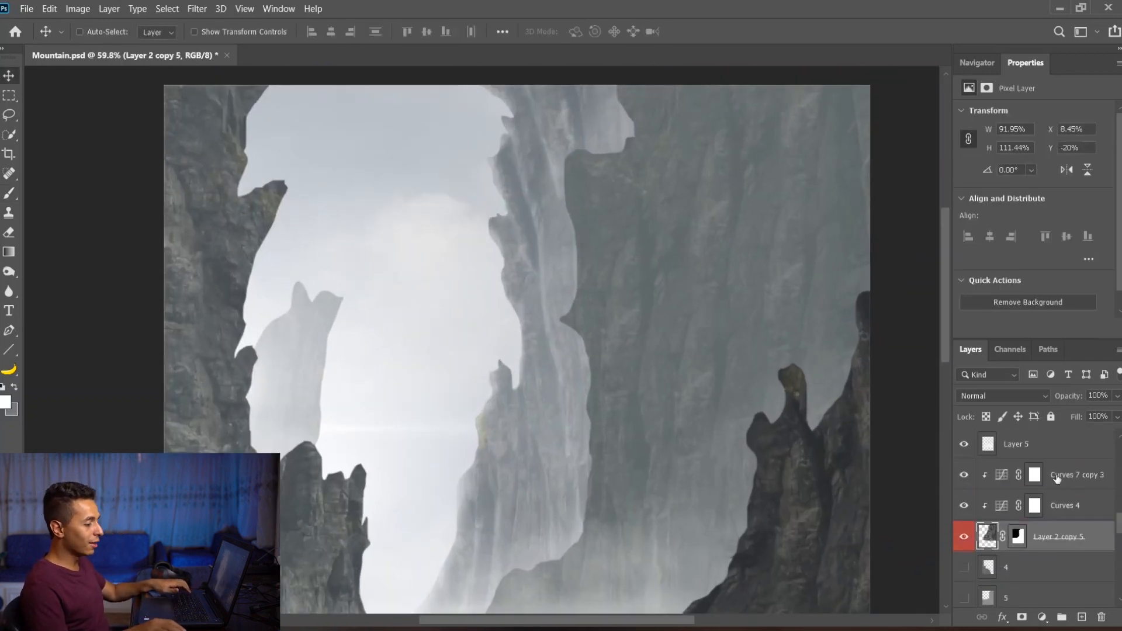
pyautogui.click(1058, 476)
pyautogui.click(1041, 617)
pyautogui.click(1041, 418)
pyautogui.moveTo(1035, 216); pyautogui.dragTo(1035, 191)
pyautogui.hotkey('ctrl', 'i')
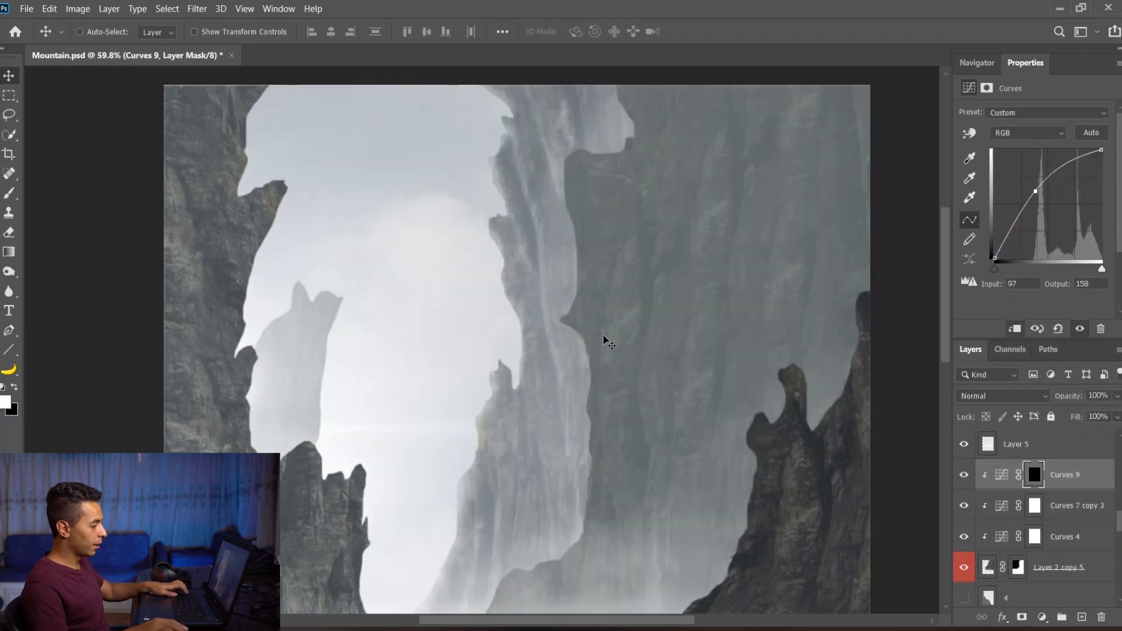
# - Paint white on the Curves 9 mask along the lower edge of the large right cliff bordering the distant cliff
pyautogui.moveTo(598, 358); pyautogui.dragTo(601, 283)
pyautogui.keyDown('ctrl'); pyautogui.click(556, 438); pyautogui.keyUp('ctrl')
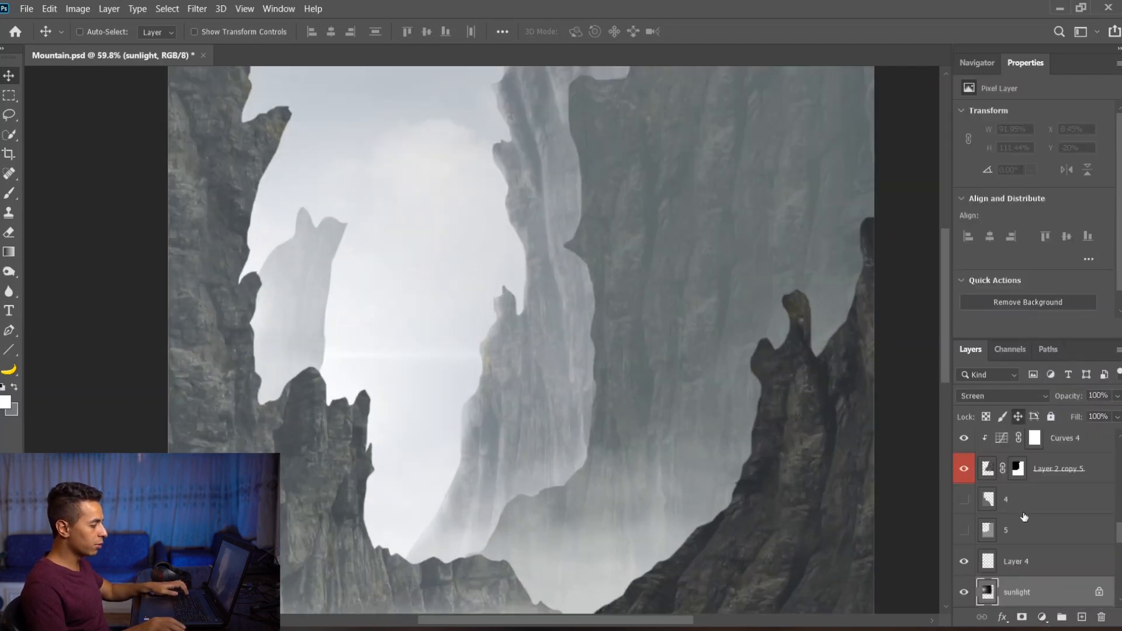
pyautogui.keyDown('ctrl'); pyautogui.click(642, 330); pyautogui.keyUp('ctrl')
pyautogui.scroll(3, 1032, 525)
pyautogui.click(1033, 468)
pyautogui.press('b')
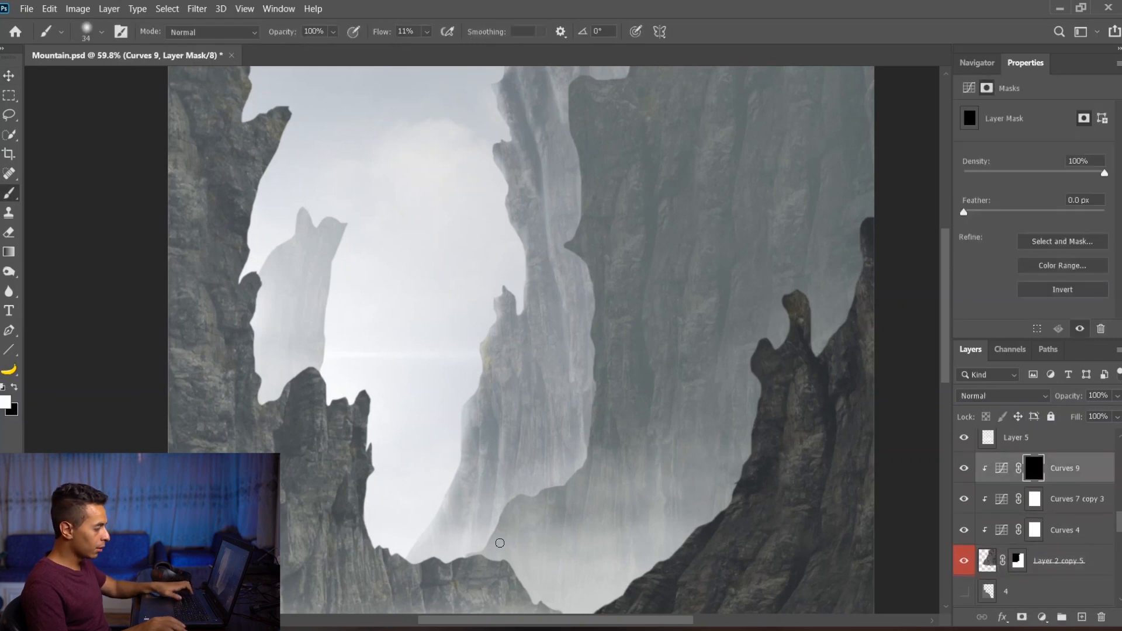
pyautogui.scroll(2, 498, 541)
pyautogui.moveTo(473, 535); pyautogui.dragTo(498, 533)
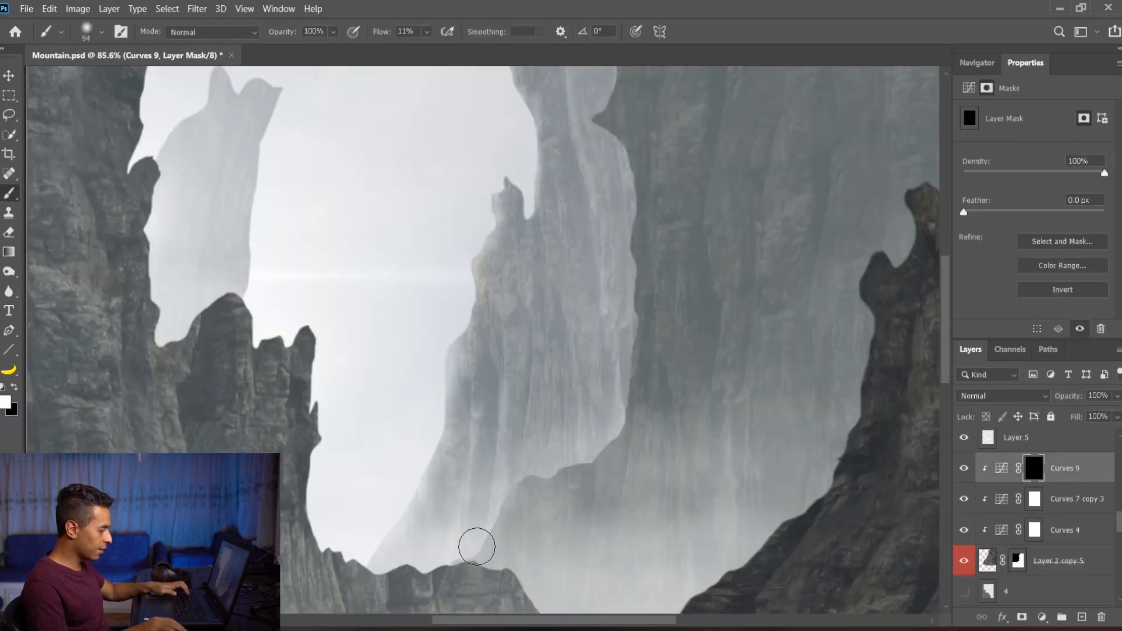
pyautogui.moveTo(637, 226)
pyautogui.mouseDown()
pyautogui.moveTo(638, 283)
pyautogui.moveTo(626, 282)
pyautogui.mouseUp()
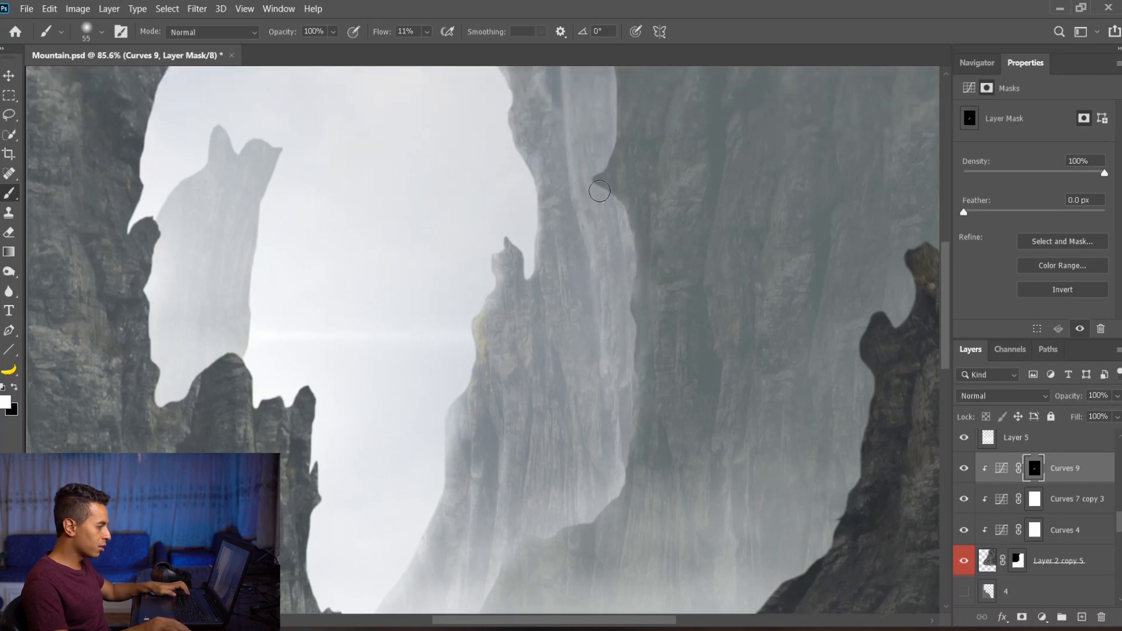
# - Continue the painted highlight up the large right cliff's edge to its upper ledge on the Curves 9 mask
pyautogui.scroll(3, 586, 187)
pyautogui.scroll(3, 594, 182)
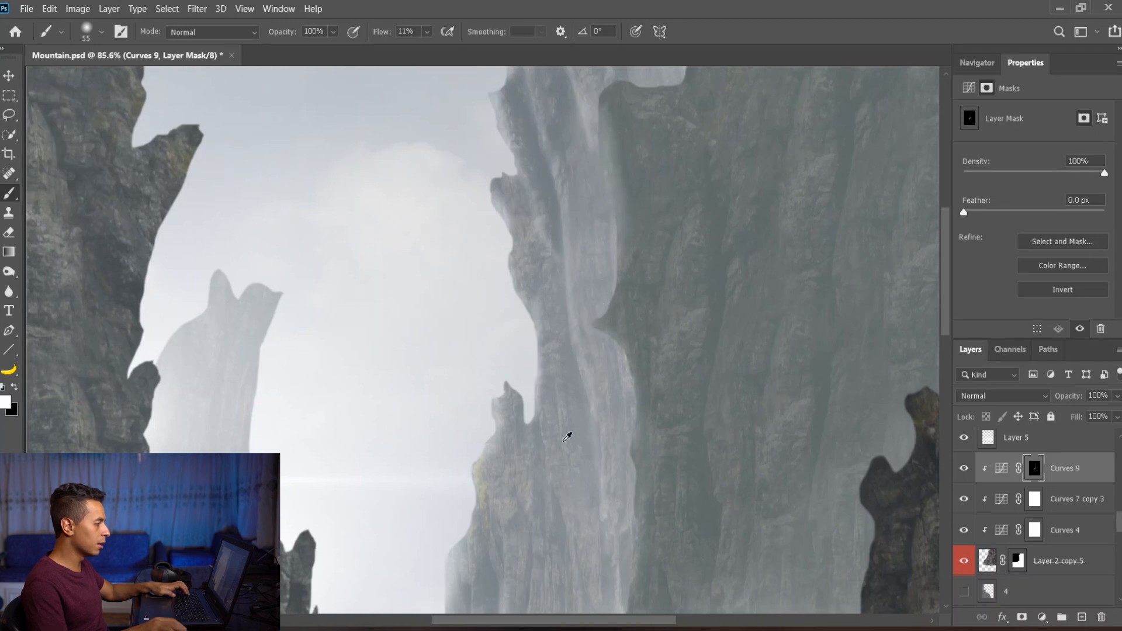
pyautogui.scroll(-3, 567, 437)
pyautogui.scroll(3, 608, 201)
pyautogui.scroll(4, 620, 229)
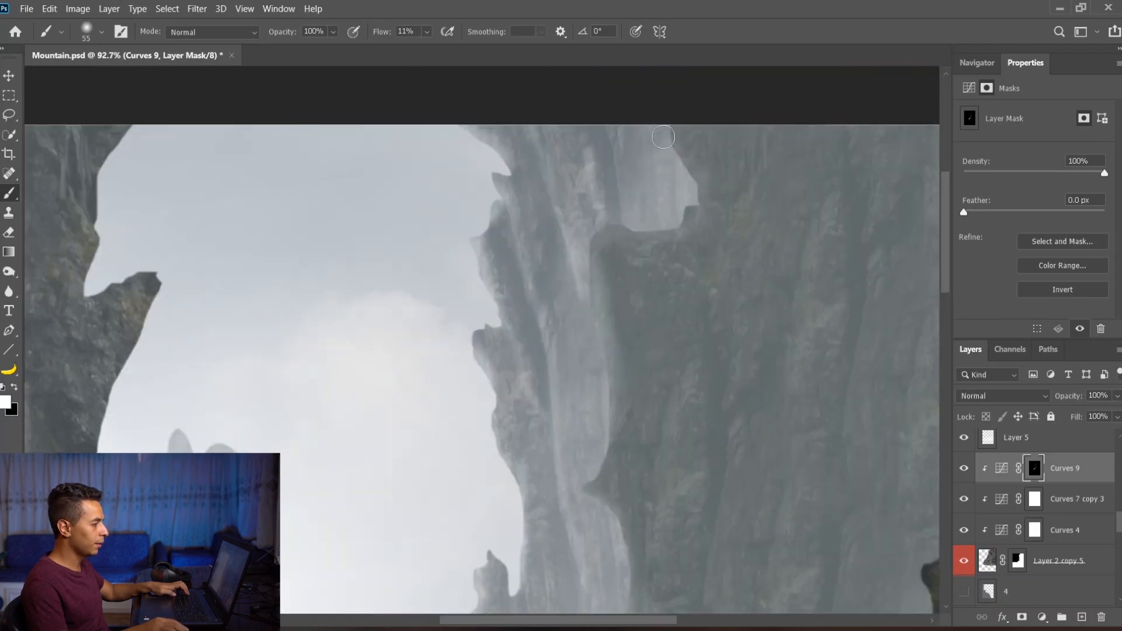
pyautogui.scroll(-5, 655, 152)
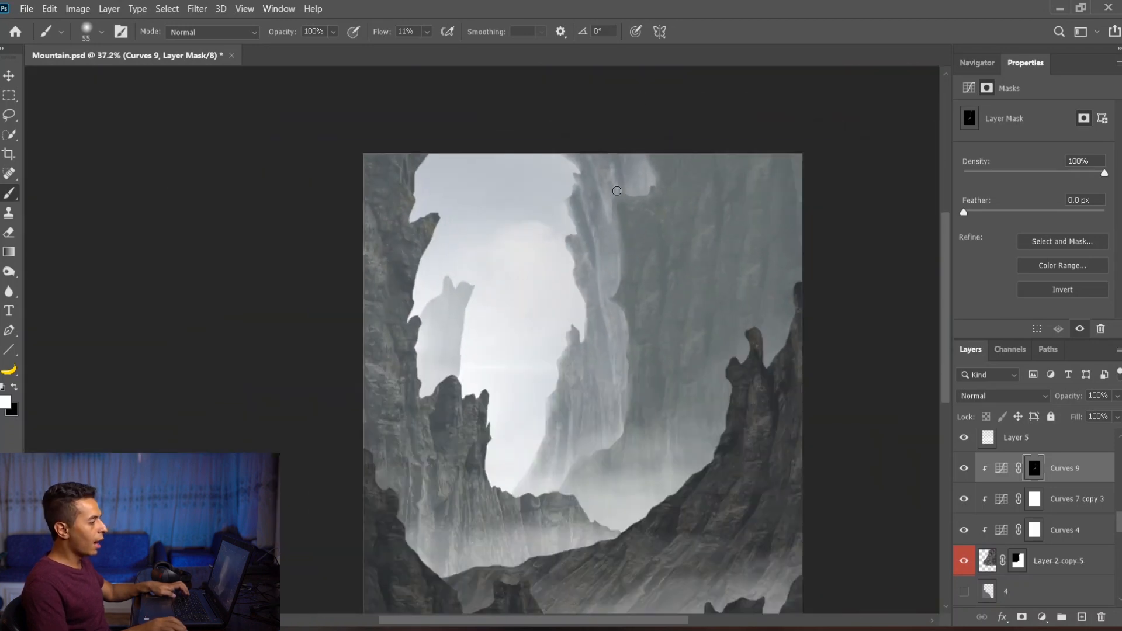
# - Try painting crack-shaped highlights on the large right cliff with the 630 px crack brush, and undo them
pyautogui.rightClick(711, 315)
pyautogui.scroll(-1, 837, 476)
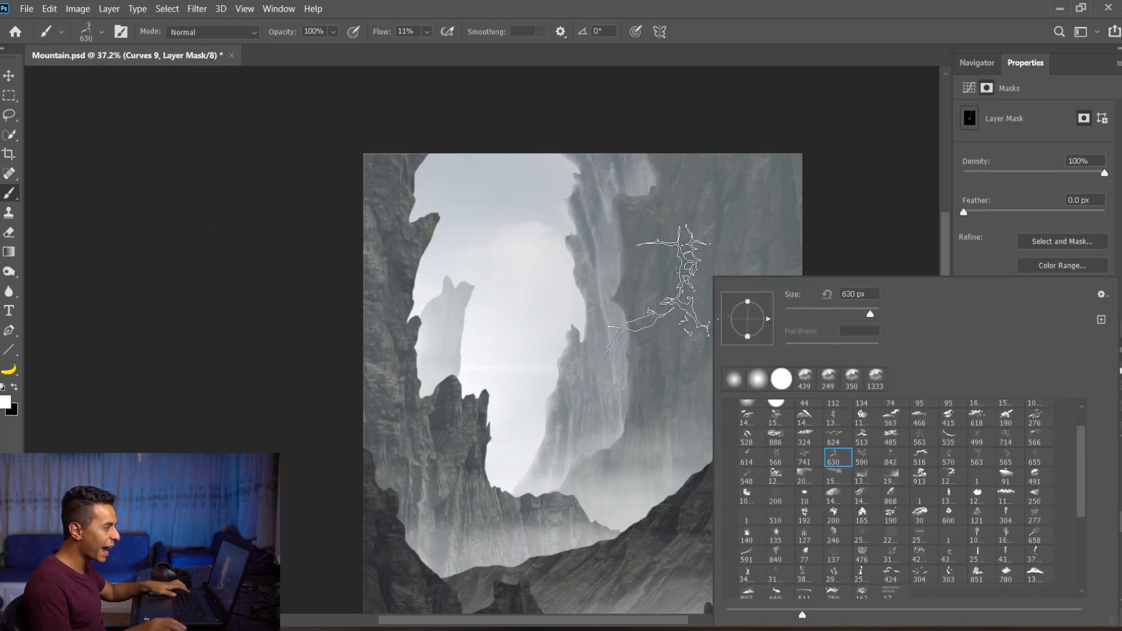
pyautogui.moveTo(661, 289); pyautogui.dragTo(714, 288)
pyautogui.moveTo(706, 517); pyautogui.dragTo(714, 517)
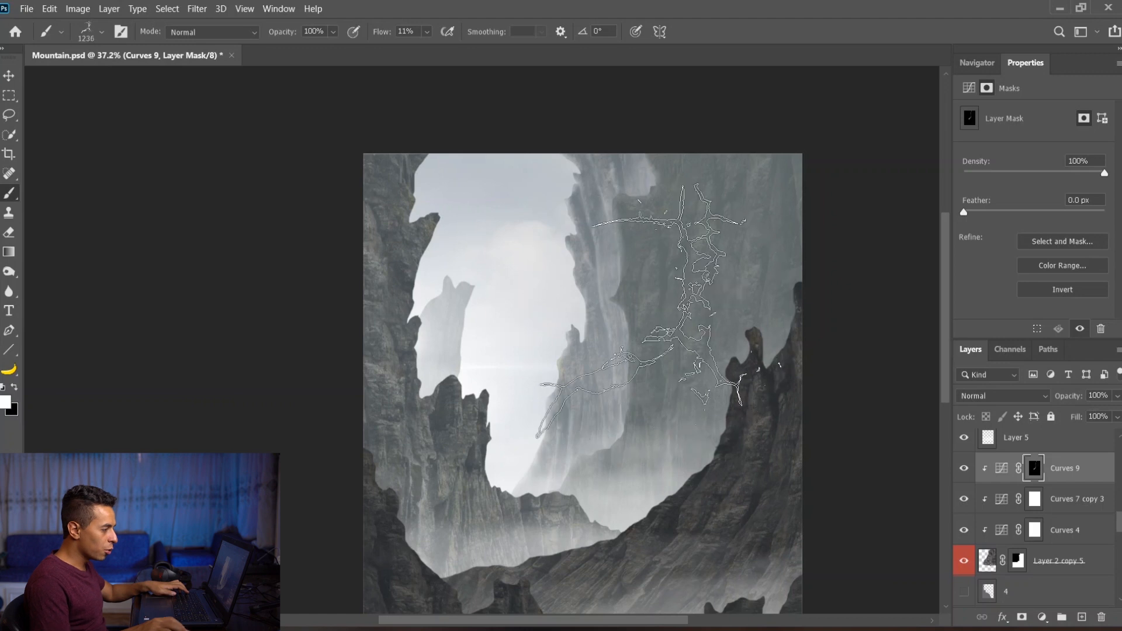
pyautogui.click(659, 311)
pyautogui.moveTo(634, 370); pyautogui.dragTo(589, 374)
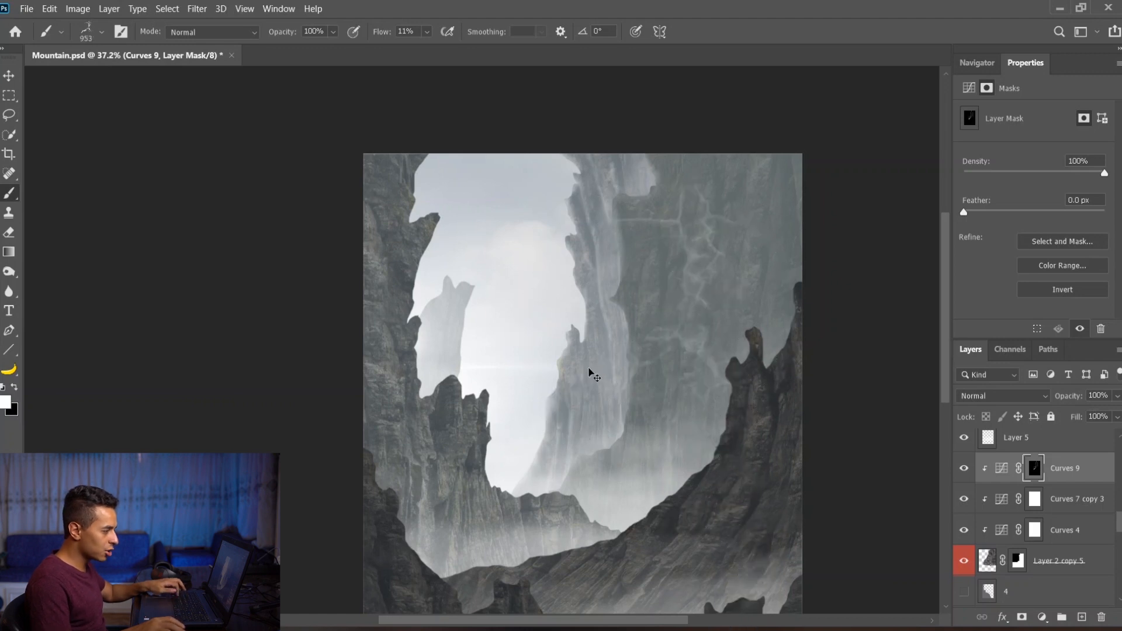
pyautogui.hotkey('ctrl', 'z')
# - Try out other crack-shaped brush tips for texturing the large right cliff
pyautogui.rightClick(547, 439)
pyautogui.doubleClick(733, 458)
pyautogui.rightClick(490, 458)
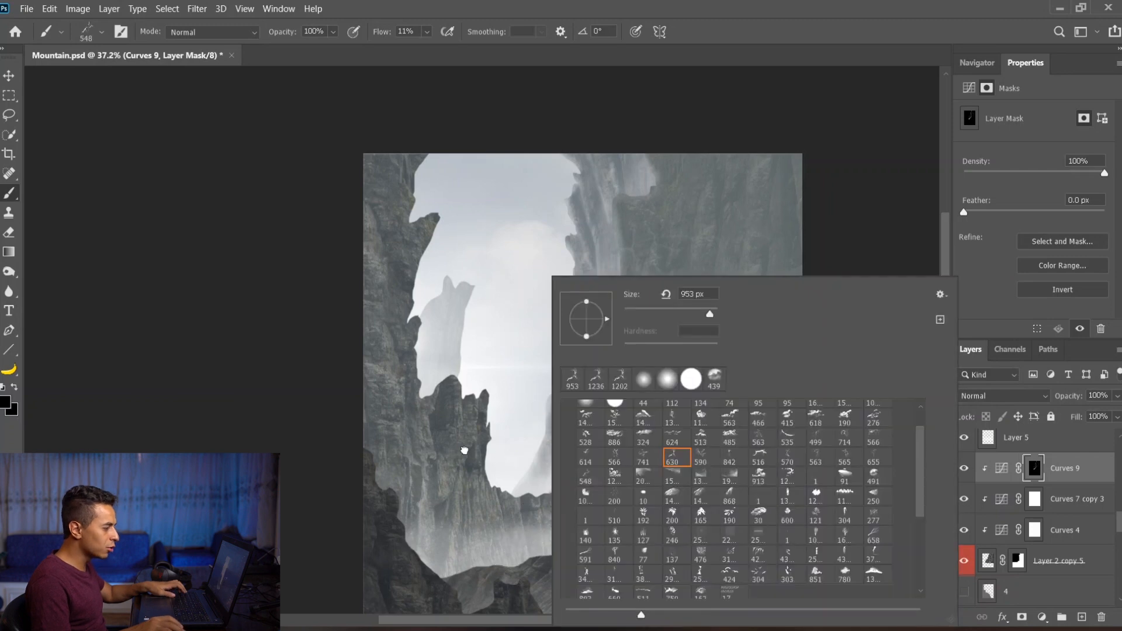
pyautogui.doubleClick(706, 458)
pyautogui.rightClick(409, 452)
pyautogui.doubleClick(733, 456)
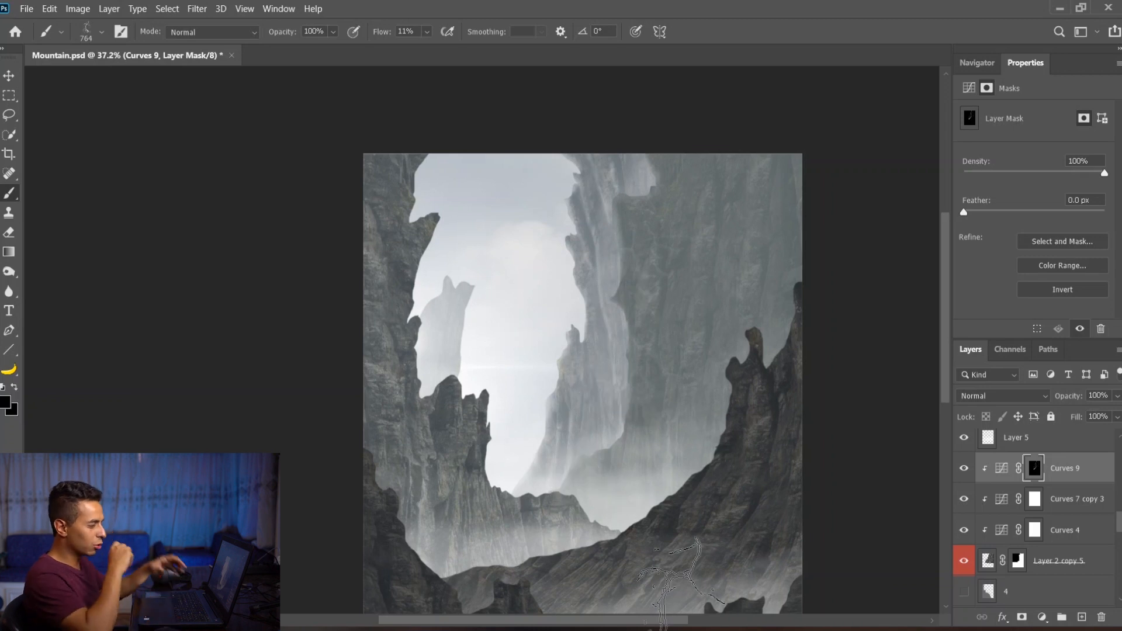
pyautogui.press('v')
pyautogui.scroll(2, 652, 392)
pyautogui.click(796, 451)
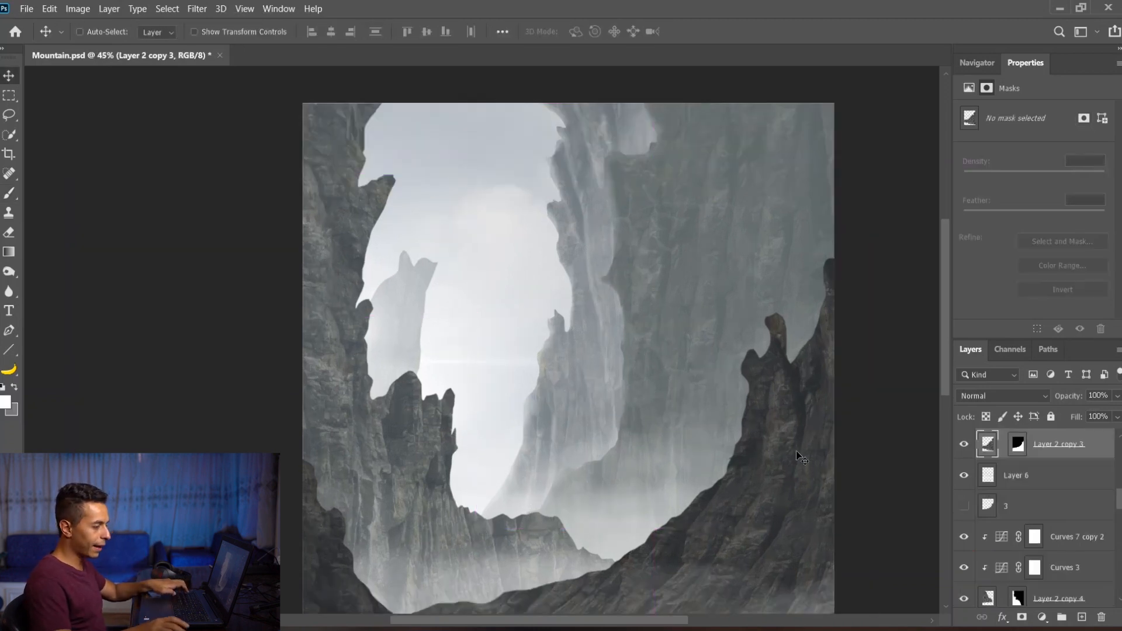
pyautogui.scroll(1, 1028, 503)
pyautogui.click(1041, 617)
pyautogui.click(1045, 433)
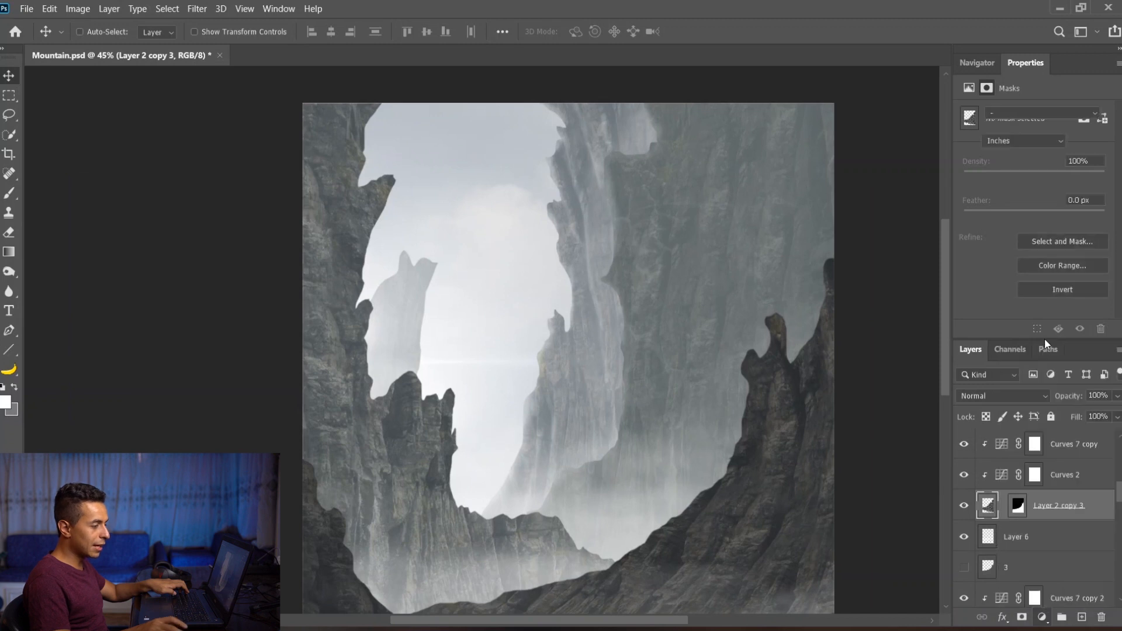
pyautogui.click(1037, 431)
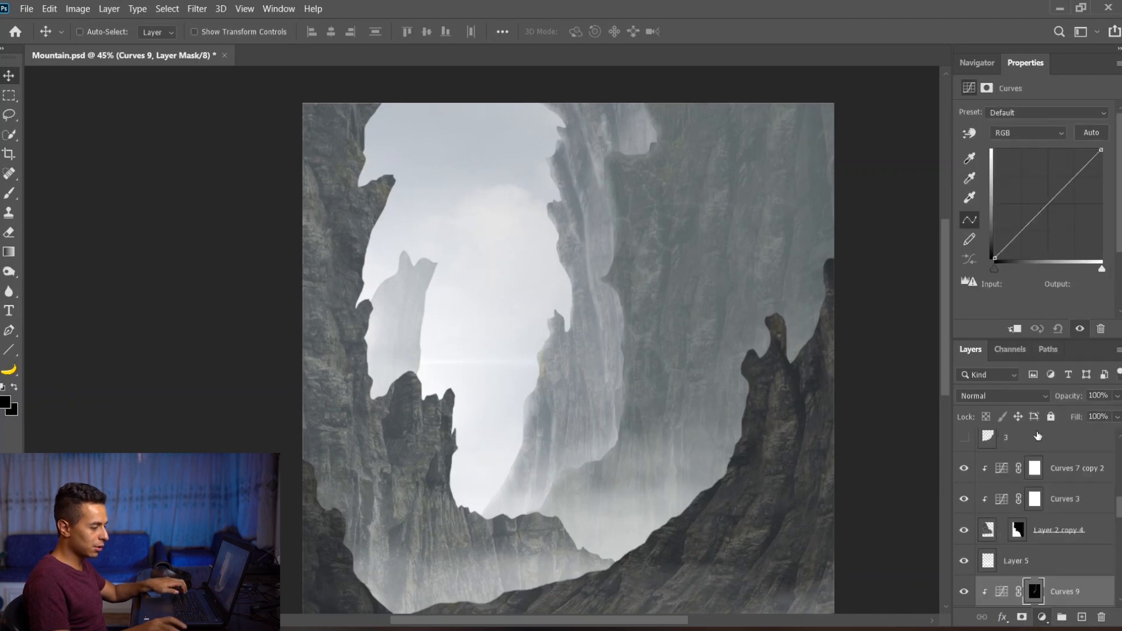
pyautogui.hotkey('ctrl', 'z')
# - Add a Curves adjustment above Curves 7 copy 2, raise the midtones from input 115 to output 161, and clip it to the cliff layer below
pyautogui.click(1060, 470)
pyautogui.click(1042, 614)
pyautogui.click(1037, 431)
pyautogui.click(1050, 202)
pyautogui.moveTo(1042, 189); pyautogui.dragTo(1042, 190)
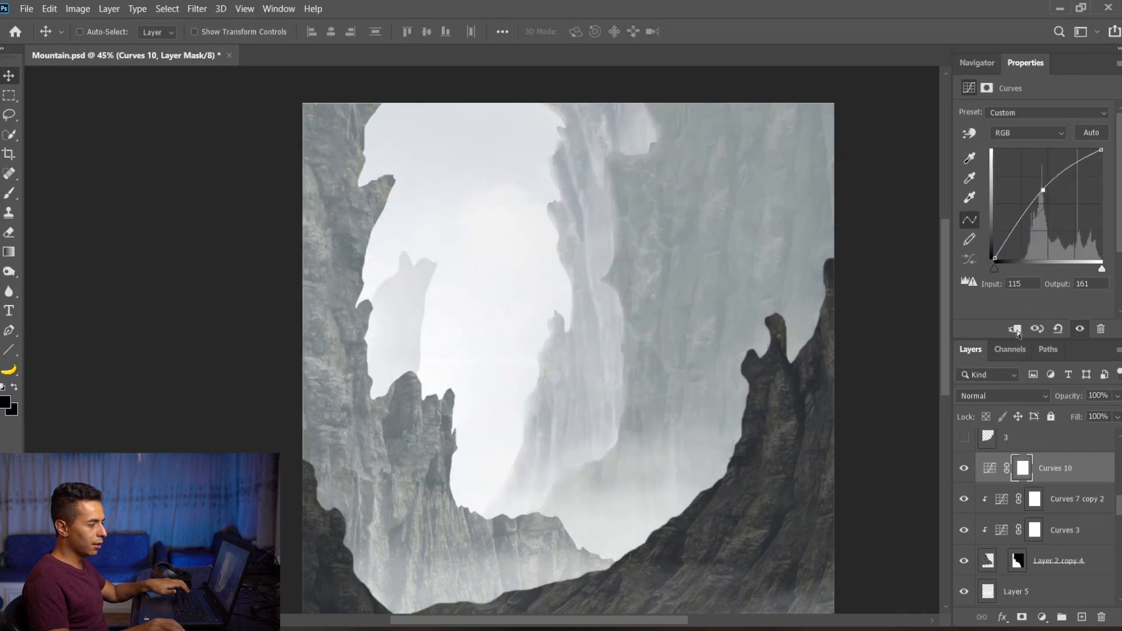
pyautogui.click(1015, 328)
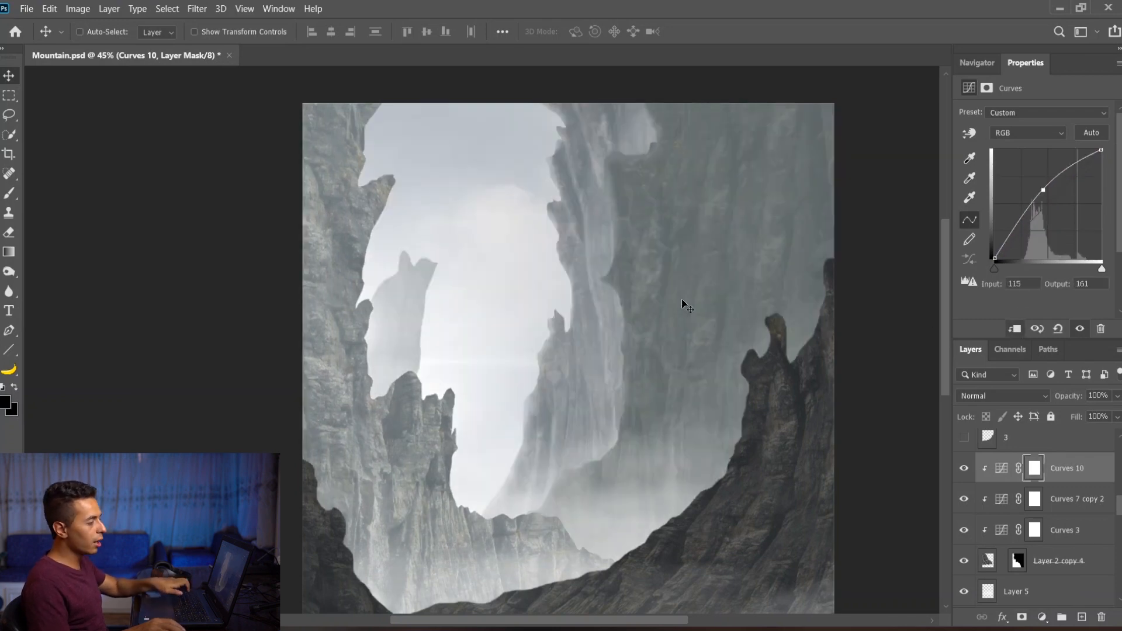
# - Paint black with a soft round 305 px brush on the Curves 10 mask around the ridge bordering the valley fog
pyautogui.press('b')
pyautogui.rightClick(518, 273)
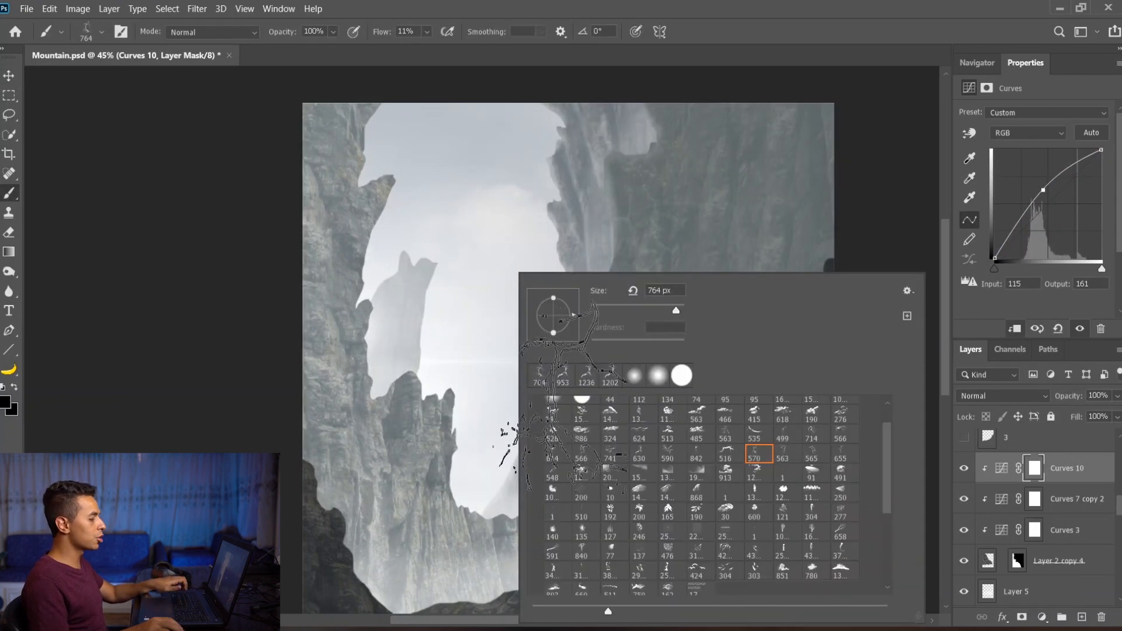
pyautogui.click(656, 377)
pyautogui.moveTo(441, 442); pyautogui.dragTo(367, 454)
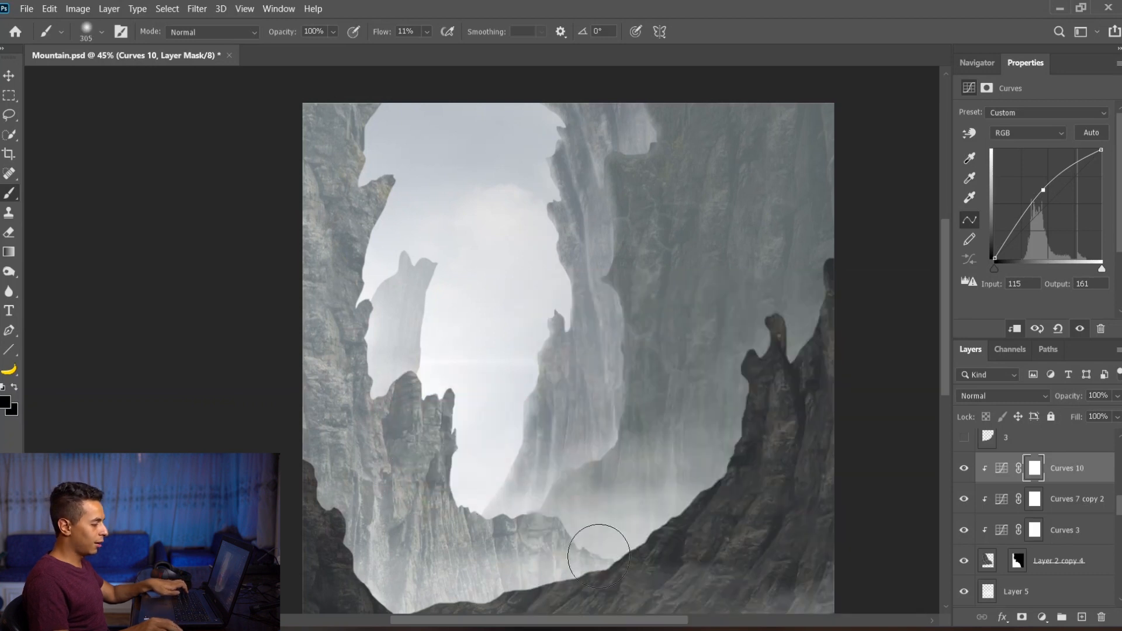
pyautogui.moveTo(659, 502); pyautogui.dragTo(613, 534)
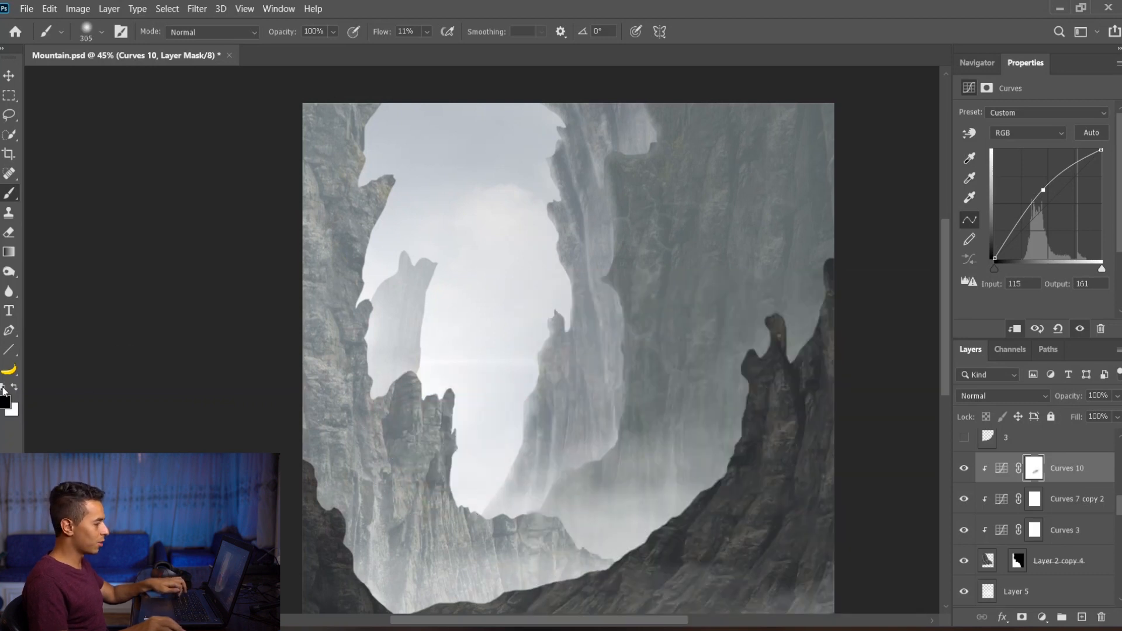
pyautogui.press('x')
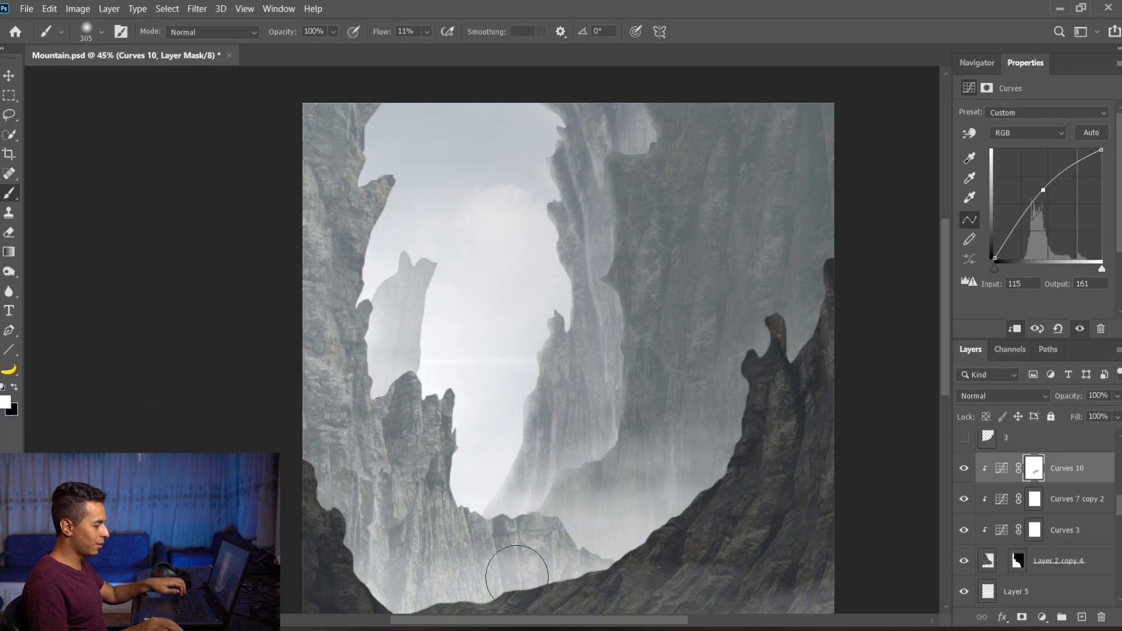
pyautogui.moveTo(665, 541); pyautogui.dragTo(646, 542)
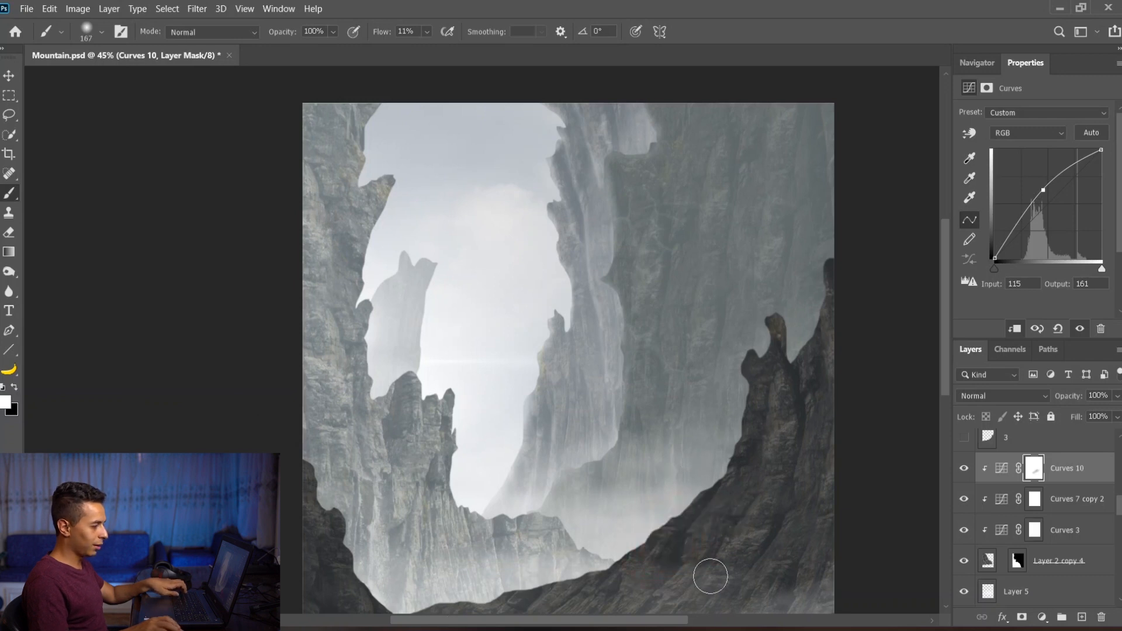
# - Compare the image with and without Curves 10, and invert its mask to hide most of the brightening
pyautogui.scroll(4, 710, 576)
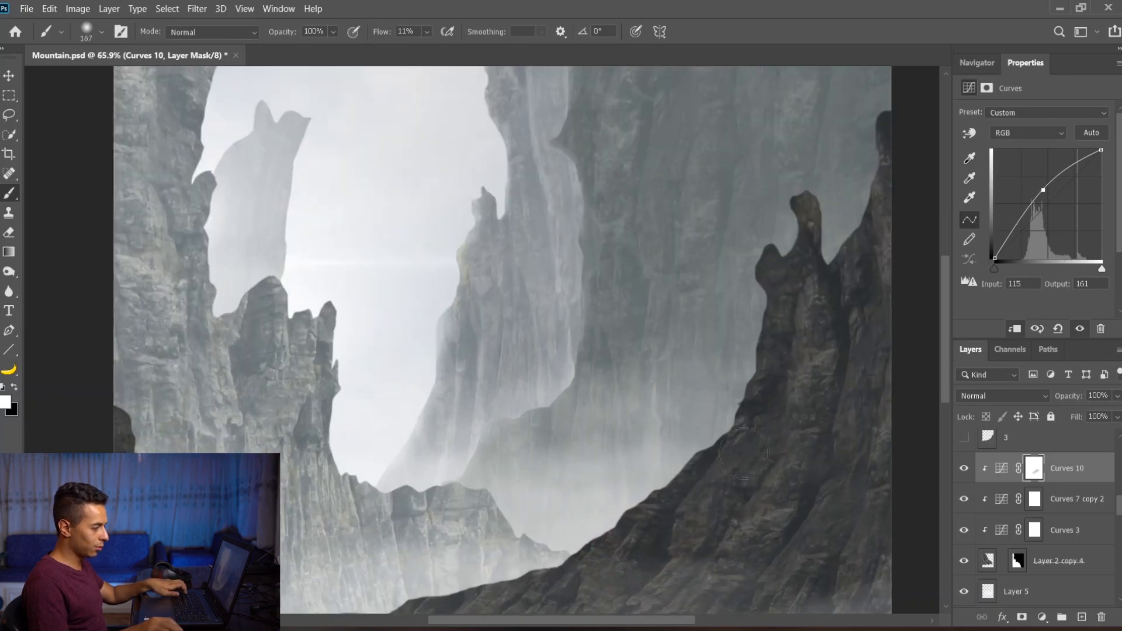
pyautogui.click(965, 469)
pyautogui.click(965, 469)
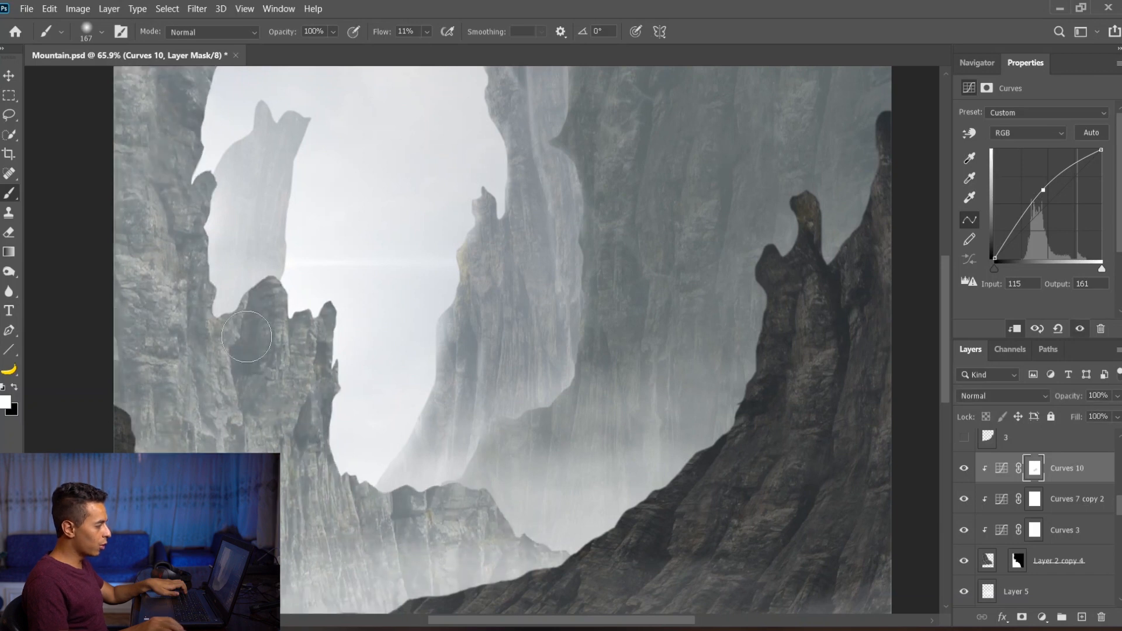
pyautogui.hotkey('ctrl', 'i')
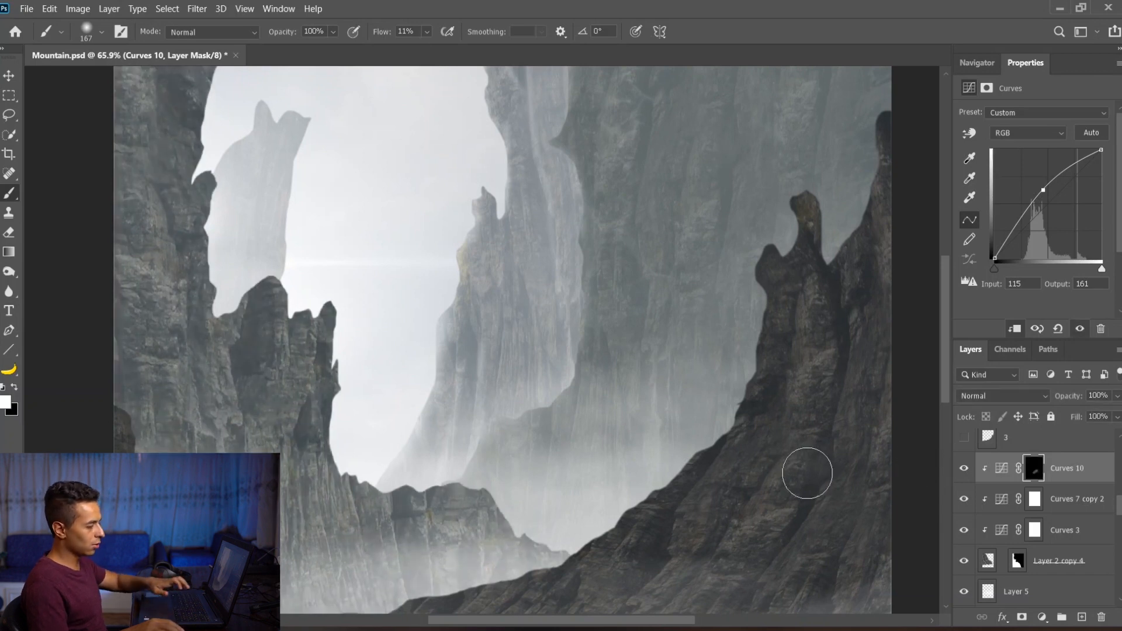
# - Paint soft white highlights on the Curves 10 mask along the left cliff's lower rock peaks, reducing the brush to 48 px
pyautogui.scroll(-2, 530, 447)
pyautogui.scroll(-1, 530, 447)
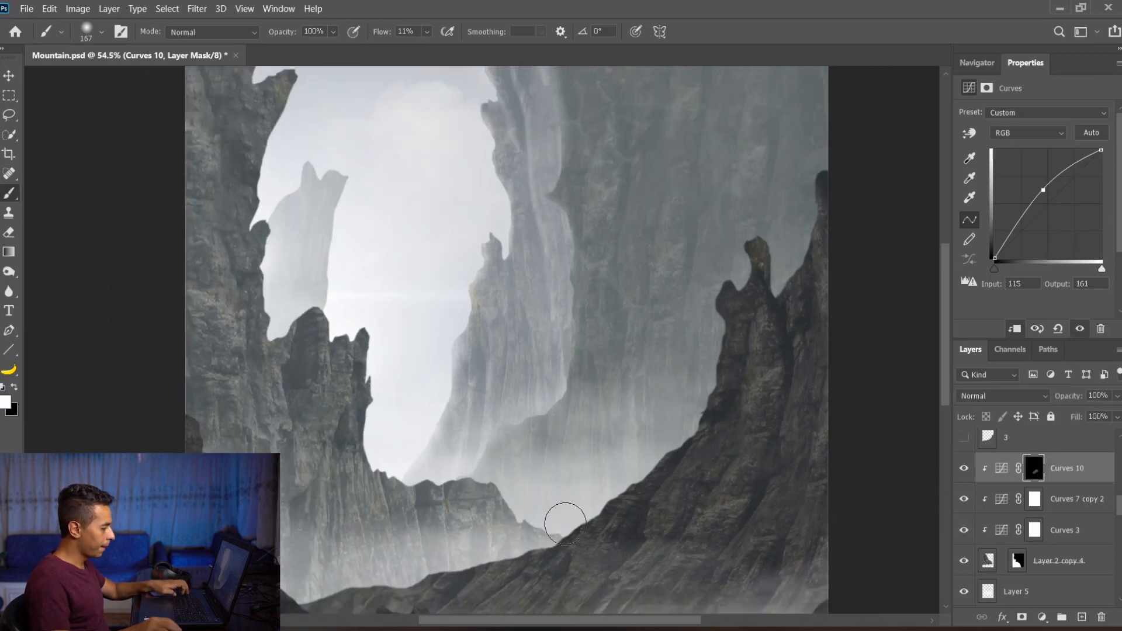
pyautogui.moveTo(418, 376)
pyautogui.mouseDown()
pyautogui.moveTo(395, 383)
pyautogui.moveTo(323, 331)
pyautogui.mouseUp()
pyautogui.scroll(5, 411, 303)
pyautogui.moveTo(305, 283); pyautogui.dragTo(300, 283)
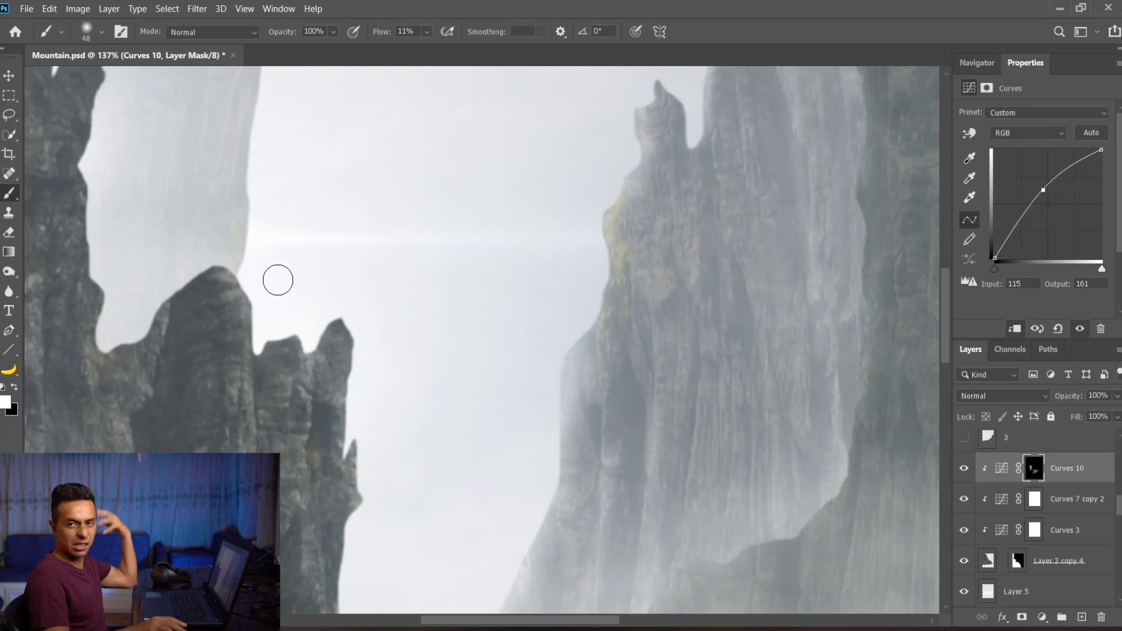
# - Continue the Curves 10 mask highlight up the left cliff's inner edge to its upper ledge with an 85 px soft brush
pyautogui.scroll(-3, 458, 300)
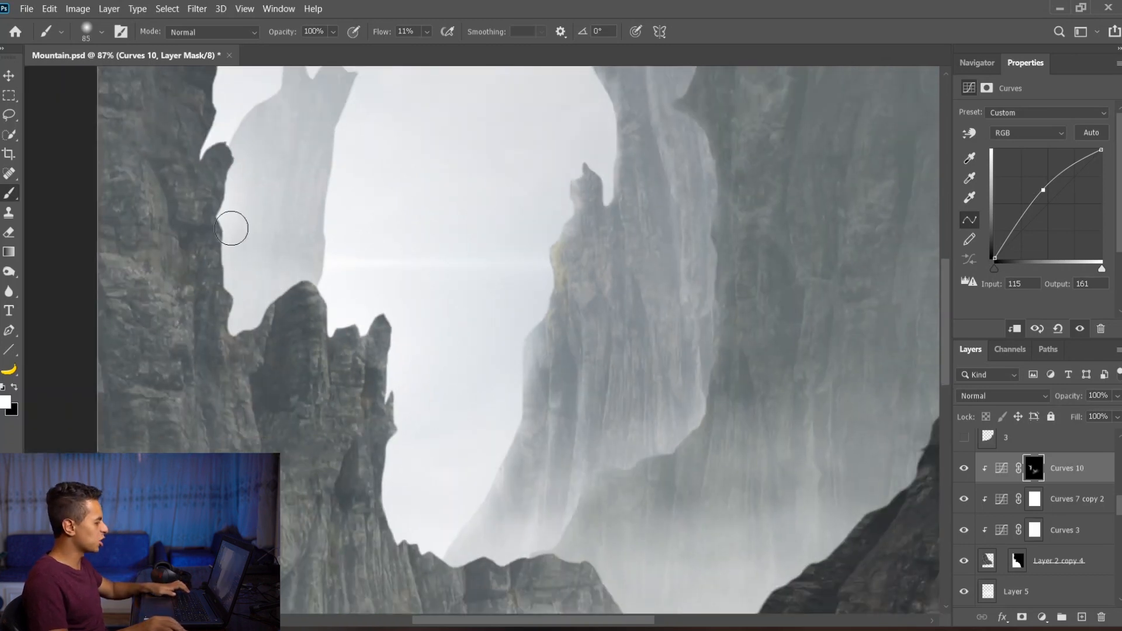
pyautogui.moveTo(232, 180); pyautogui.dragTo(230, 157)
pyautogui.scroll(2, 222, 143)
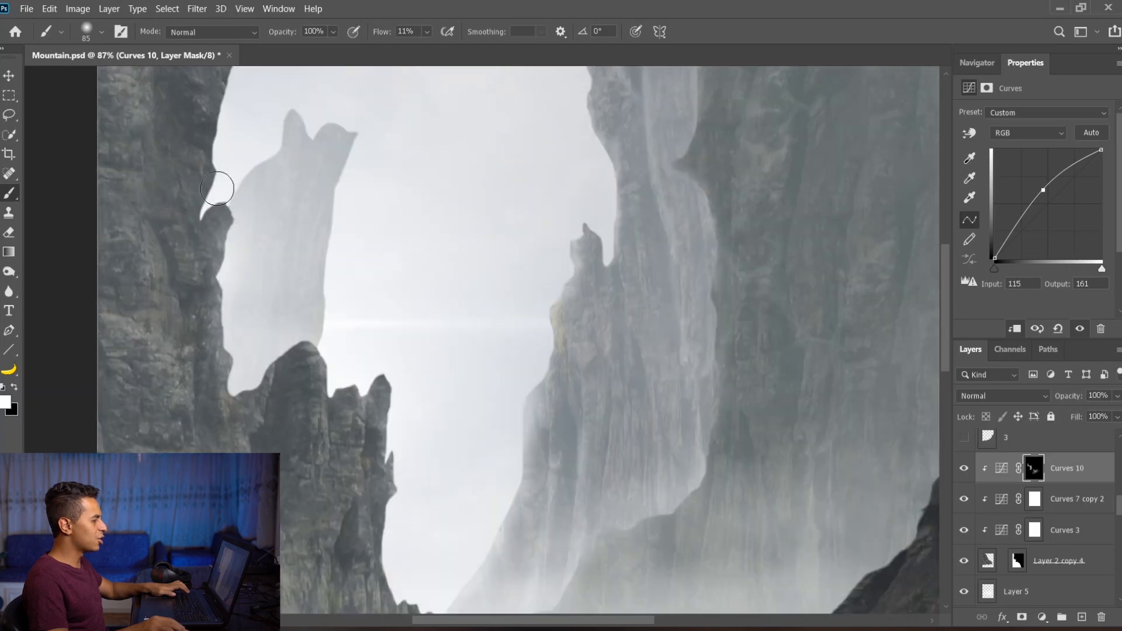
pyautogui.scroll(2, 236, 105)
pyautogui.scroll(2, 285, 88)
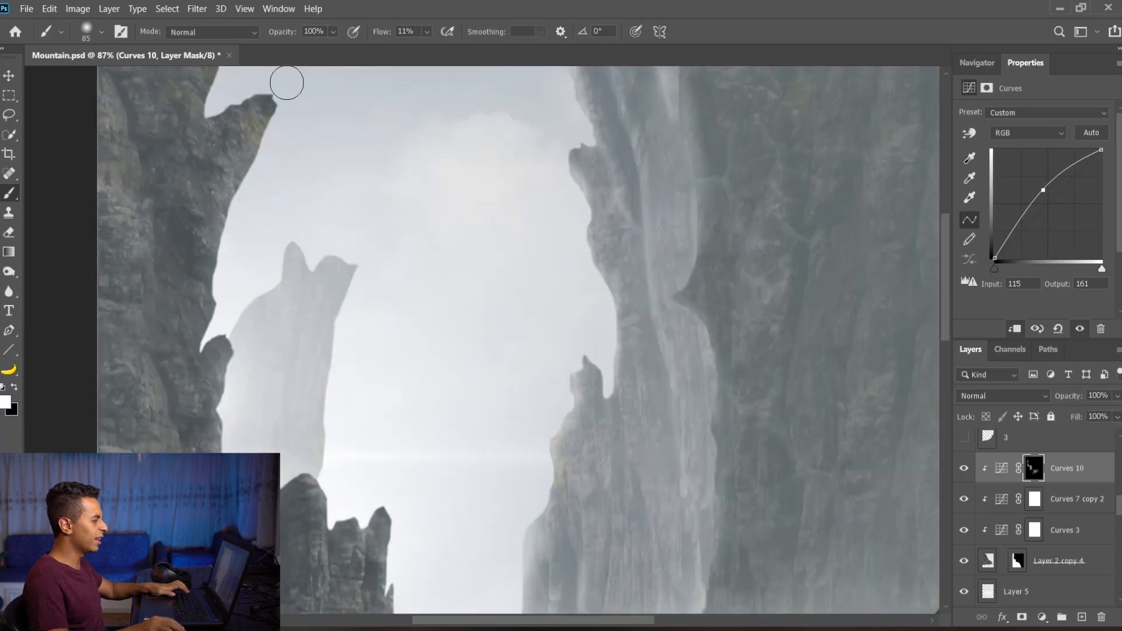
pyautogui.scroll(-3, 229, 172)
pyautogui.scroll(2, 241, 95)
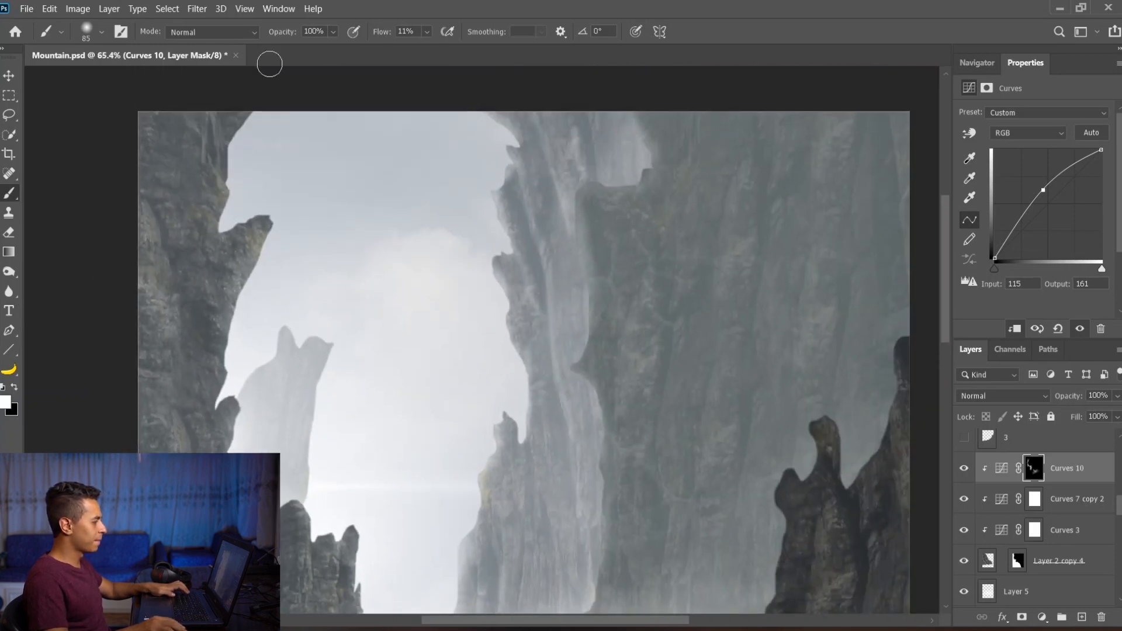
# - Add a new layer above Curves 10, clip it to the left cliff, and set its blend mode to Color Dodge
pyautogui.click(1082, 617)
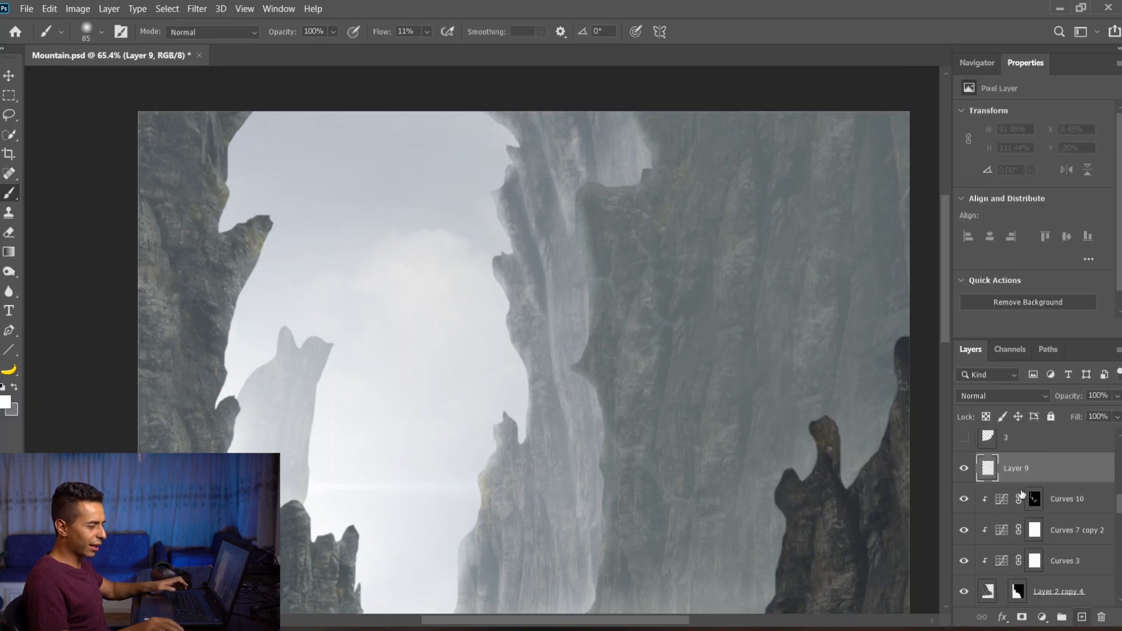
pyautogui.keyDown('alt'); pyautogui.click(1017, 485); pyautogui.keyUp('alt')
pyautogui.moveTo(325, 339); pyautogui.dragTo(400, 327)
pyautogui.click(983, 398)
pyautogui.click(970, 386)
# - Paint a soft white glow on Layer 9 at the left cliff's inner edge beside the distant cliff with a 242 px brush
pyautogui.moveTo(338, 430); pyautogui.dragTo(390, 421)
pyautogui.click(277, 455)
pyautogui.moveTo(289, 458)
pyautogui.mouseDown()
pyautogui.moveTo(228, 455)
pyautogui.moveTo(250, 446)
pyautogui.moveTo(258, 467)
pyautogui.moveTo(226, 465)
pyautogui.mouseUp()
# - Flatten the soft brush into a thin horizontal ellipse and paint a light streak across the left cliff's glowing edge
pyautogui.rightClick(348, 391)
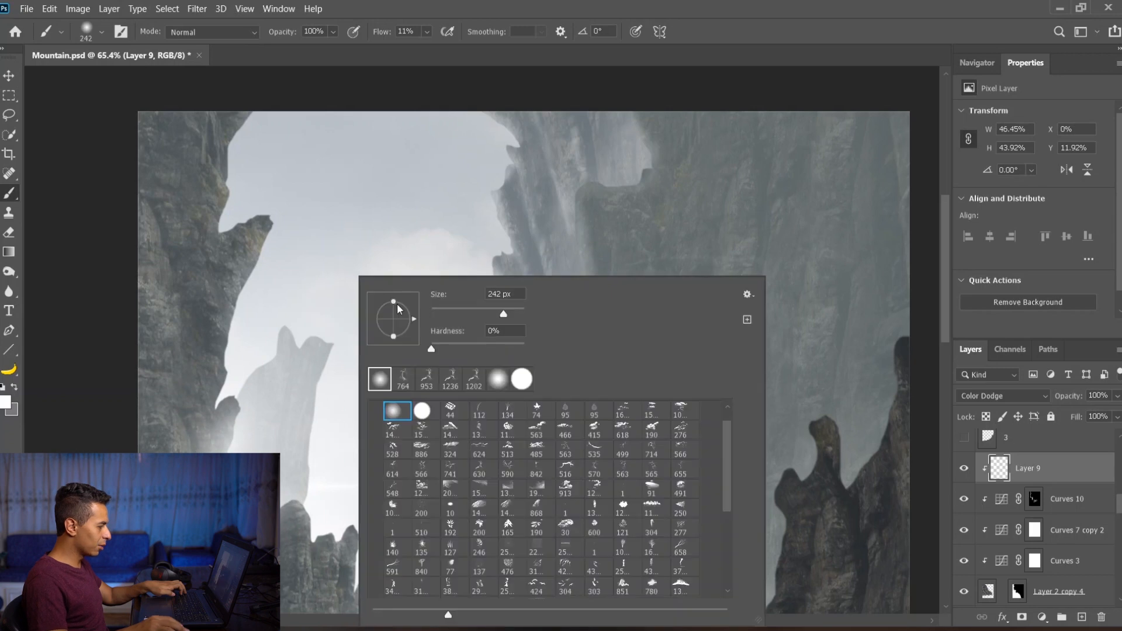
pyautogui.moveTo(242, 385); pyautogui.dragTo(276, 381)
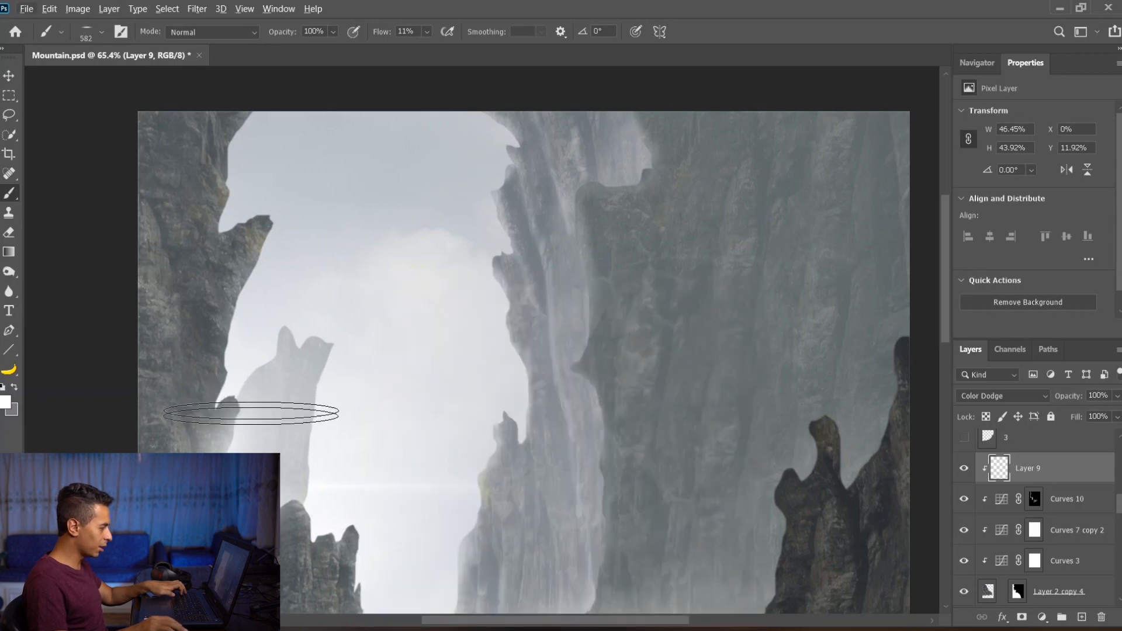
pyautogui.moveTo(346, 508); pyautogui.dragTo(365, 506)
pyautogui.moveTo(339, 465); pyautogui.dragTo(313, 477)
pyautogui.rightClick(328, 416)
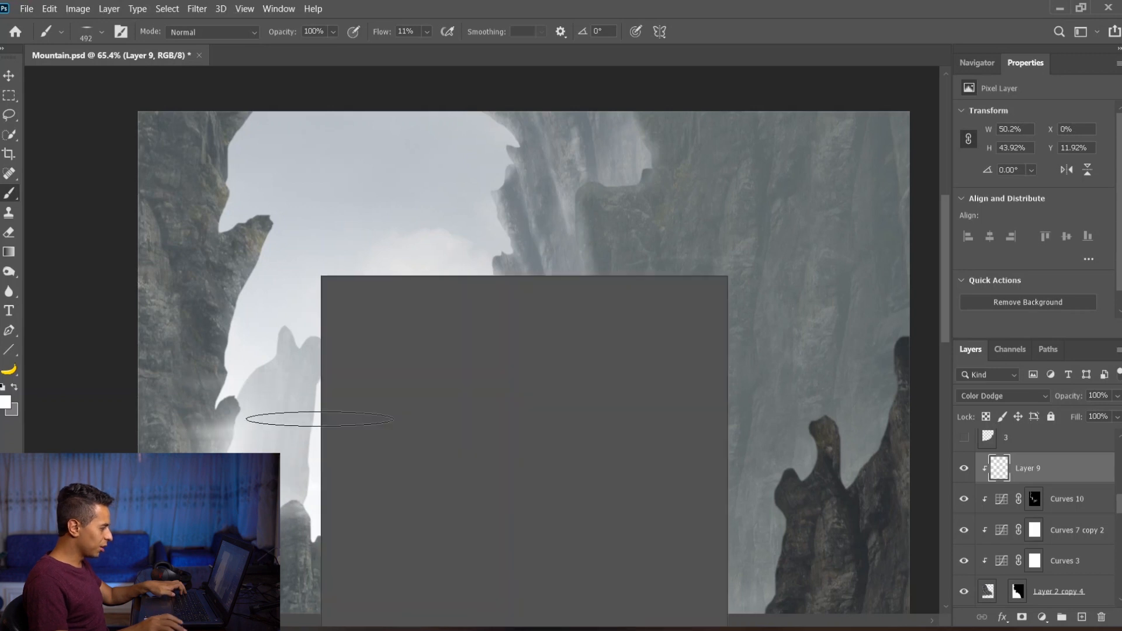
pyautogui.moveTo(264, 435)
pyautogui.mouseDown()
pyautogui.moveTo(233, 409)
pyautogui.moveTo(201, 412)
pyautogui.mouseUp()
# - Extend the soft glow up the left cliff's inner edge towards its upper ledge with a round 289 px brush
pyautogui.moveTo(264, 456)
pyautogui.mouseDown()
pyautogui.moveTo(250, 328)
pyautogui.moveTo(281, 275)
pyautogui.mouseUp()
pyautogui.scroll(-2, 310, 403)
pyautogui.scroll(2, 310, 403)
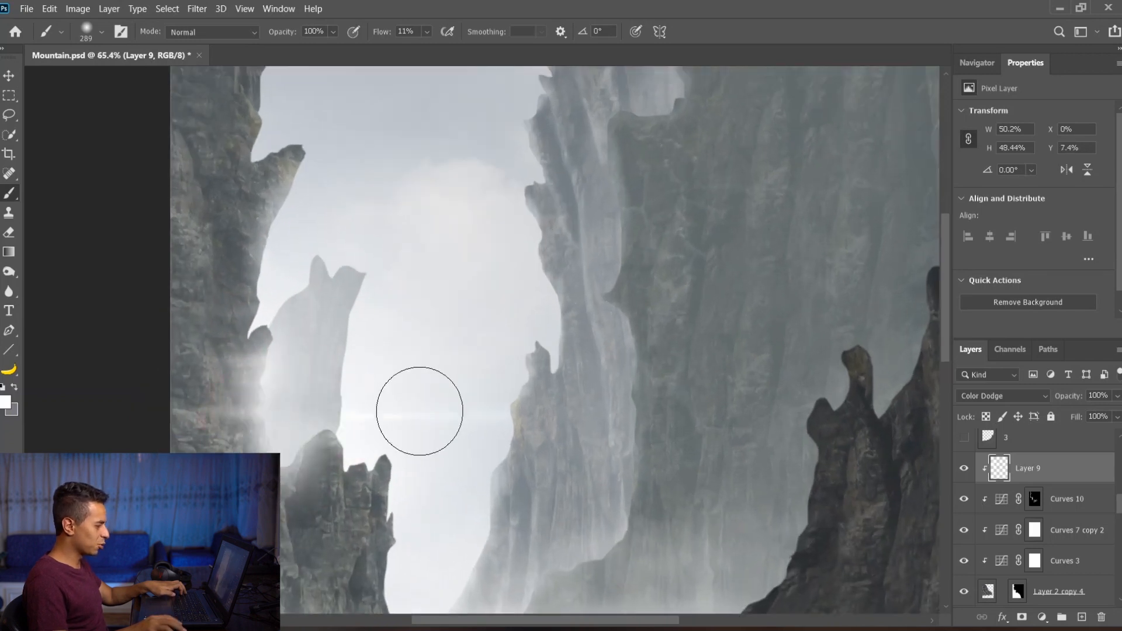
# - Erase the excess glow from the left cliff's face on Layer 9 with a soft 246 px eraser
pyautogui.press('e')
pyautogui.moveTo(207, 386); pyautogui.dragTo(166, 384)
pyautogui.moveTo(211, 318); pyautogui.dragTo(206, 319)
pyautogui.moveTo(195, 329)
pyautogui.mouseDown()
pyautogui.moveTo(197, 419)
pyautogui.moveTo(180, 378)
pyautogui.moveTo(207, 355)
pyautogui.mouseUp()
pyautogui.moveTo(201, 300)
pyautogui.mouseDown()
pyautogui.moveTo(182, 336)
pyautogui.moveTo(170, 425)
pyautogui.mouseUp()
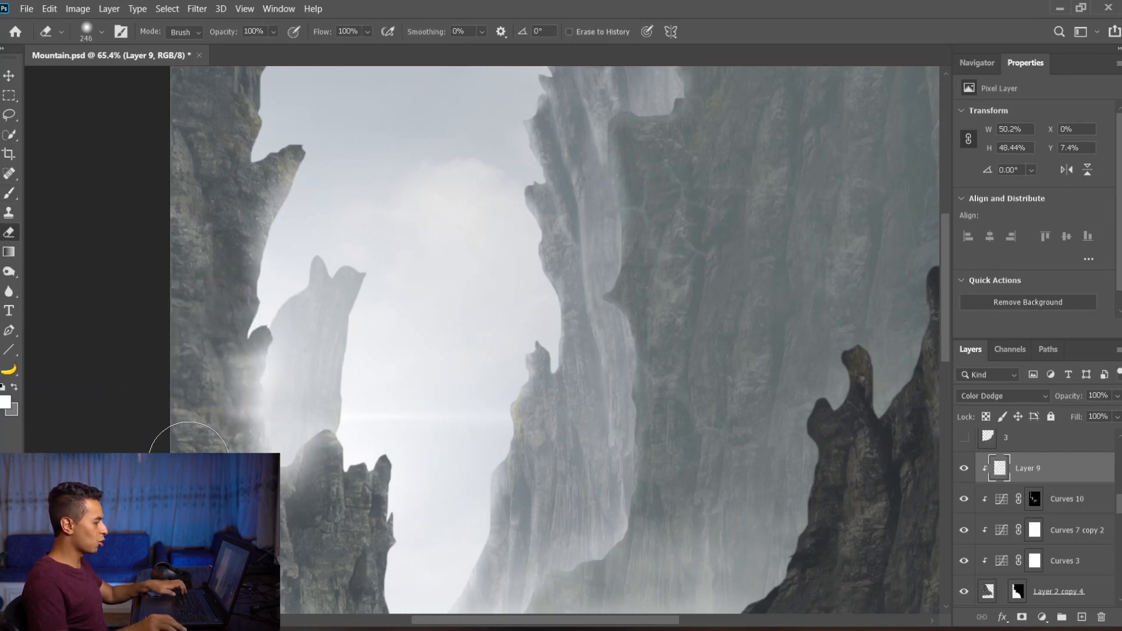
# - Reduce the opacity of Layer 9 to 75% and check the glow across the whole composition
pyautogui.press('v')
pyautogui.scroll(-2, 404, 319)
pyautogui.press('8')
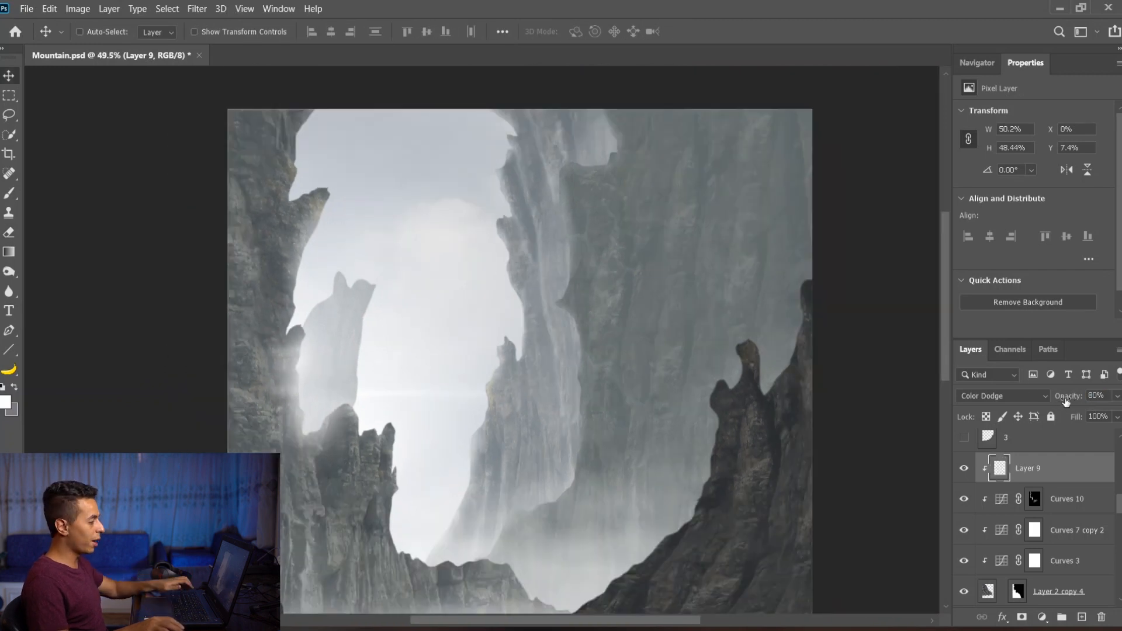
pyautogui.scroll(3, 350, 413)
pyautogui.scroll(-3, 353, 403)
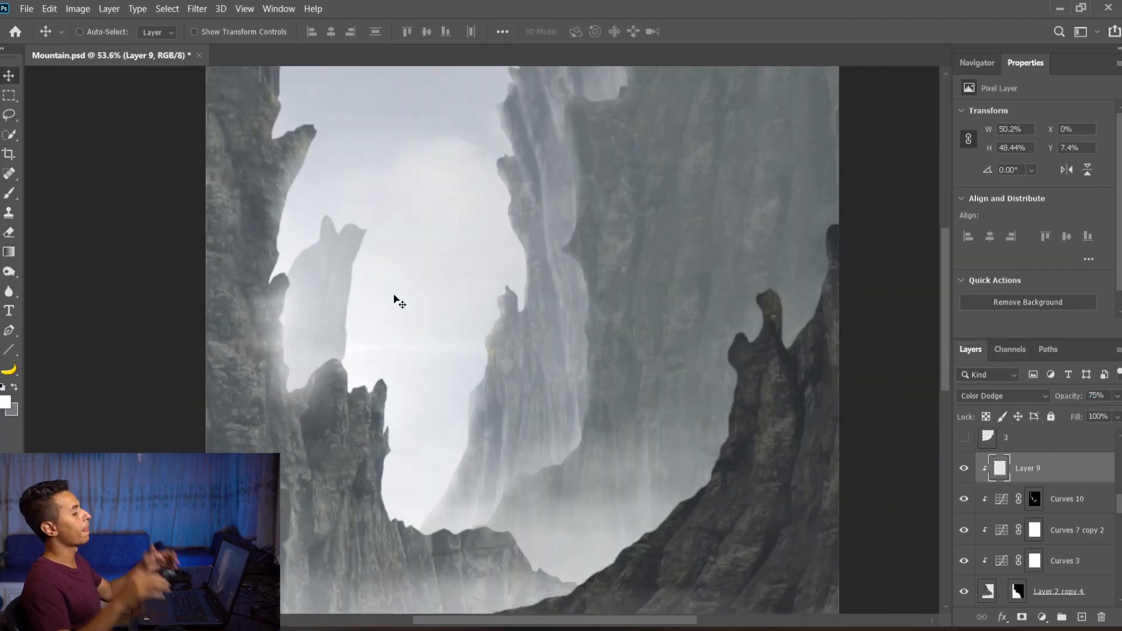
pyautogui.scroll(-2, 275, 256)
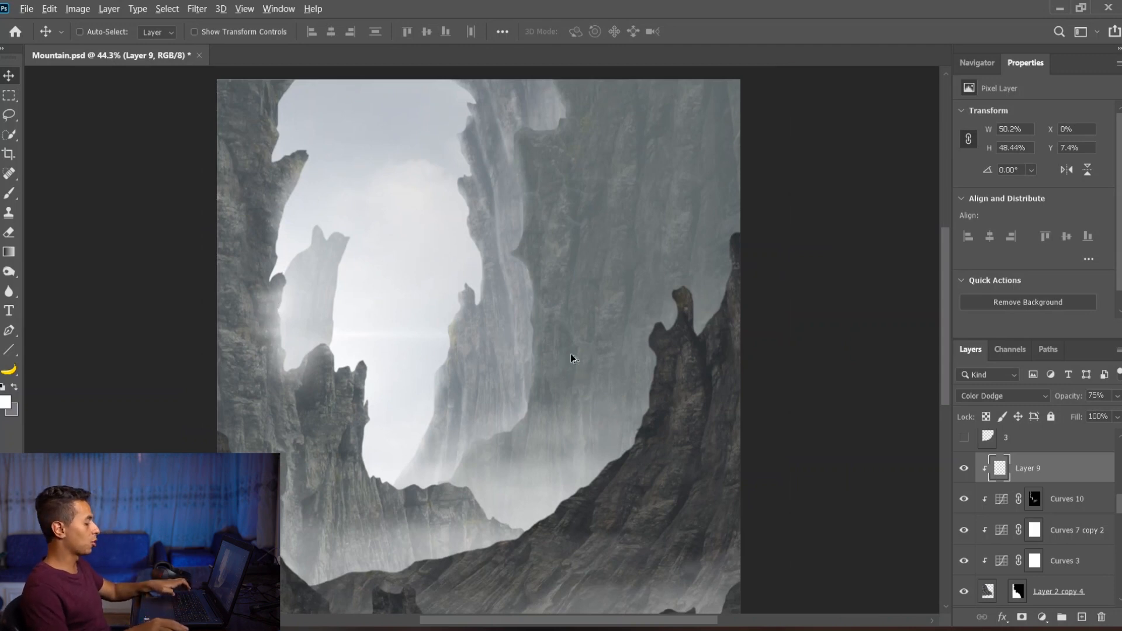
# - Try painting diagonal light rays across the left cliff's lower peaks on Layer 9, and undo them
pyautogui.scroll(3, 382, 474)
pyautogui.press('b')
pyautogui.moveTo(496, 438); pyautogui.dragTo(433, 421)
pyautogui.moveTo(473, 457); pyautogui.dragTo(666, 560)
pyautogui.moveTo(479, 444); pyautogui.dragTo(769, 599)
pyautogui.hotkey('ctrl', 'z')
pyautogui.press('z')
pyautogui.rightClick(448, 411)
pyautogui.press('Escape')
pyautogui.hotkey('ctrl', 'z')
# - Paint thin diagonal light rays over the left cliff's peaks and lower ridge on Layer 9 with a 25 px brush at 71% opacity
pyautogui.press('b')
pyautogui.moveTo(438, 415); pyautogui.dragTo(426, 413)
pyautogui.moveTo(462, 454); pyautogui.dragTo(552, 530)
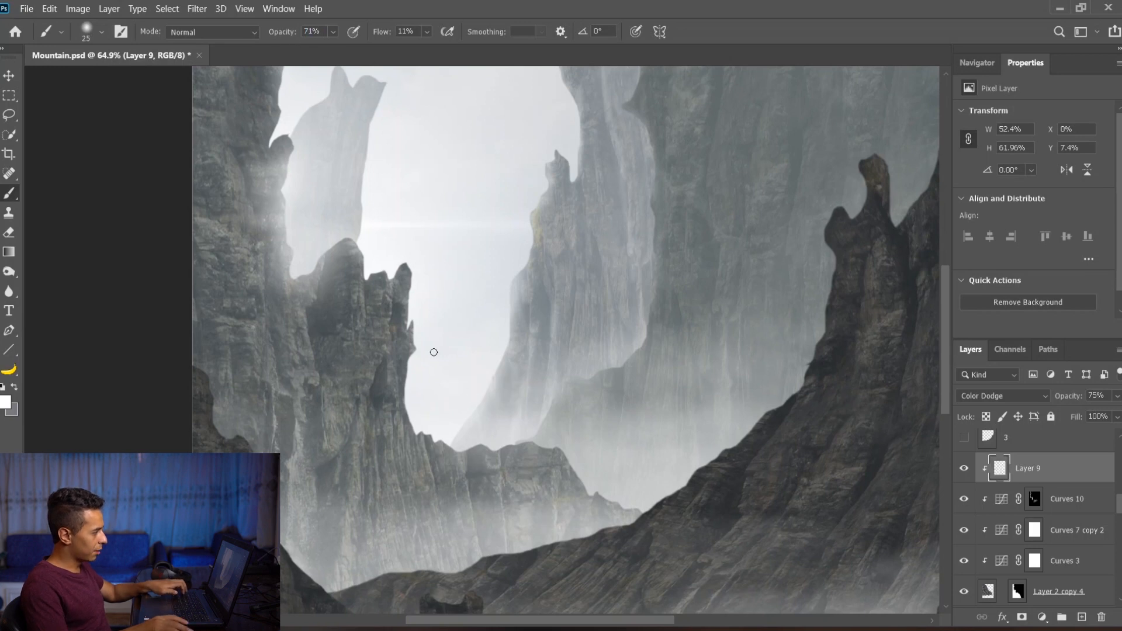
pyautogui.moveTo(470, 497); pyautogui.dragTo(513, 459)
pyautogui.moveTo(430, 443); pyautogui.dragTo(485, 516)
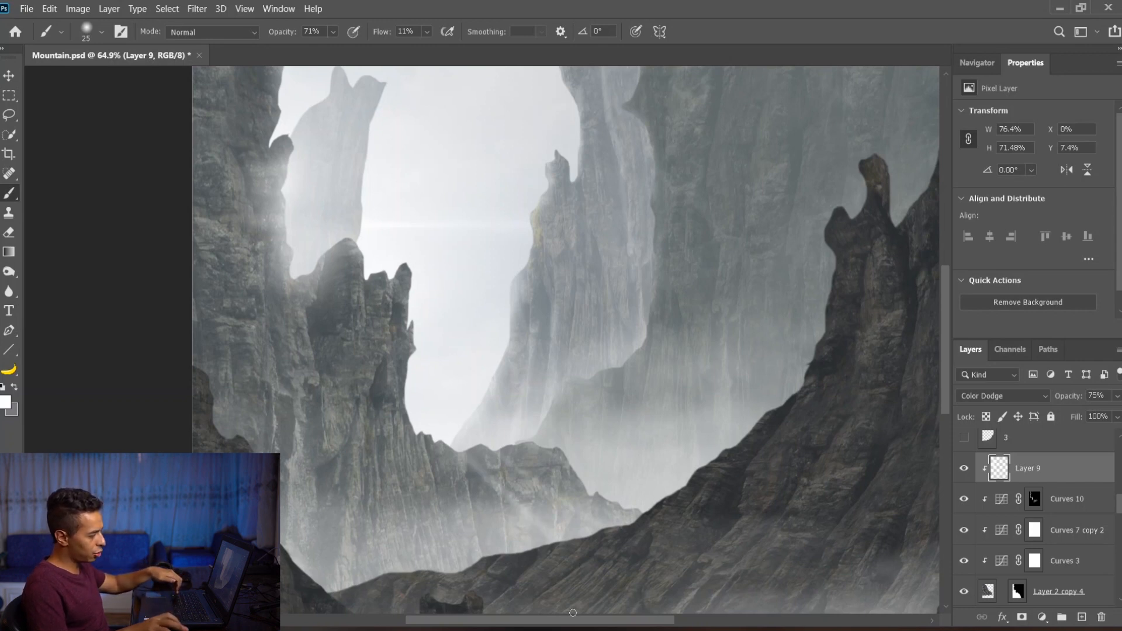
pyautogui.keyDown('shift'); pyautogui.click(718, 609); pyautogui.keyUp('shift')
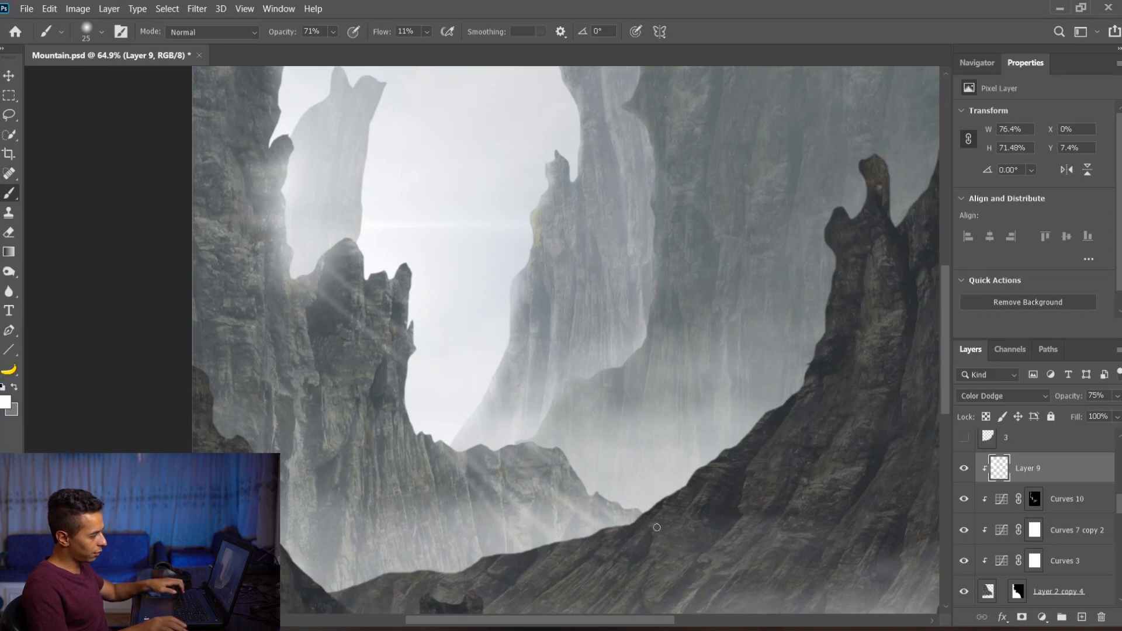
pyautogui.scroll(-2, 655, 529)
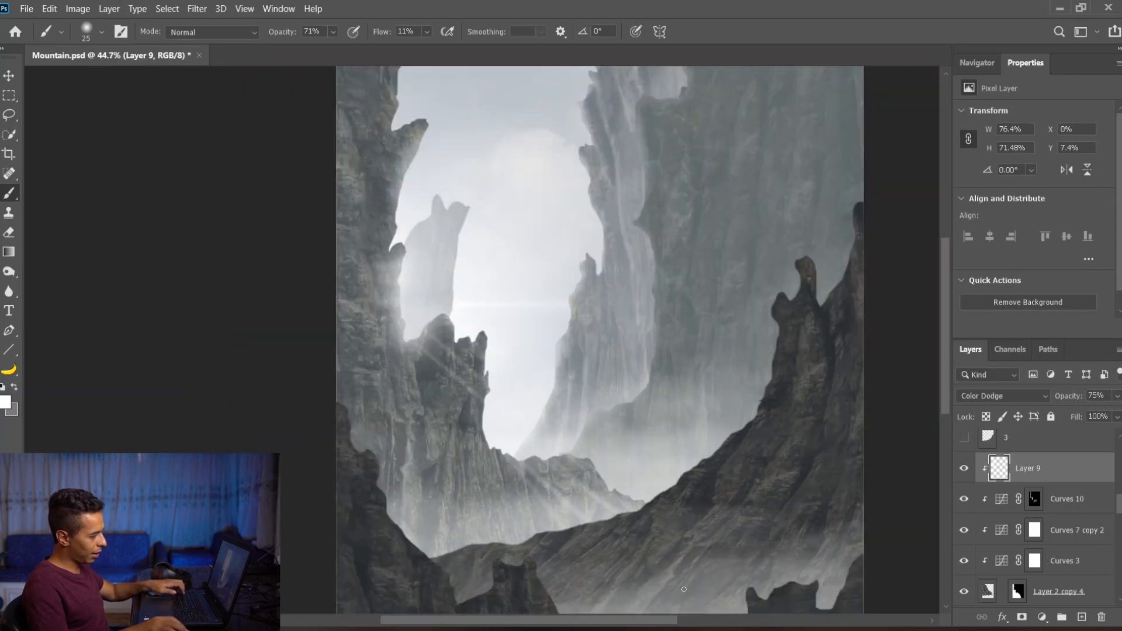
# - Soften the light rays on Layer 9 using the Blur tool at 85% strength and 236 px
pyautogui.click(9, 290)
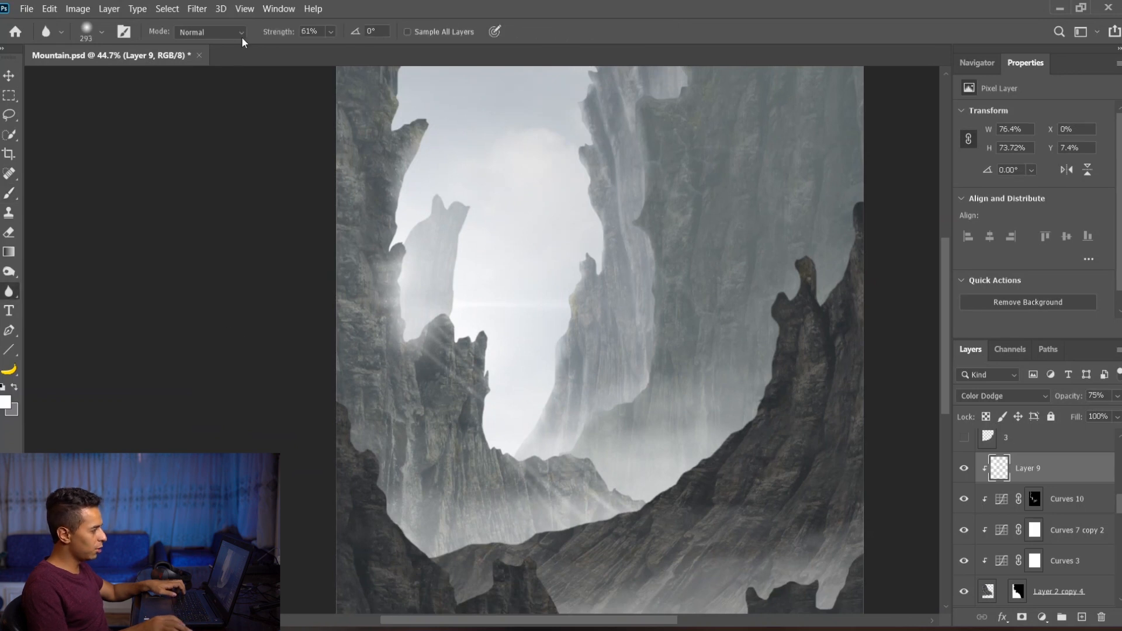
pyautogui.press('[')
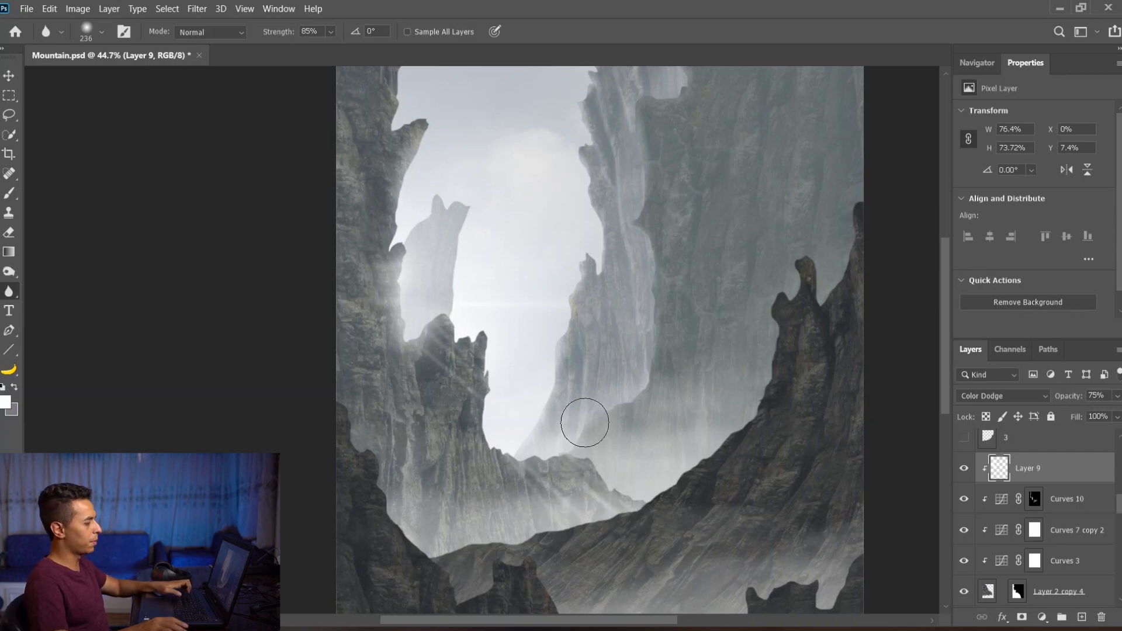
pyautogui.press('v')
pyautogui.scroll(-2, 551, 358)
pyautogui.scroll(3, 555, 392)
# - Add a Curves adjustment above Curves 7 copy, raise the midtones from input 94 to output 161, and invert its mask
pyautogui.keyDown('ctrl'); pyautogui.click(692, 387); pyautogui.keyUp('ctrl')
pyautogui.scroll(5, 1046, 507)
pyautogui.click(1046, 507)
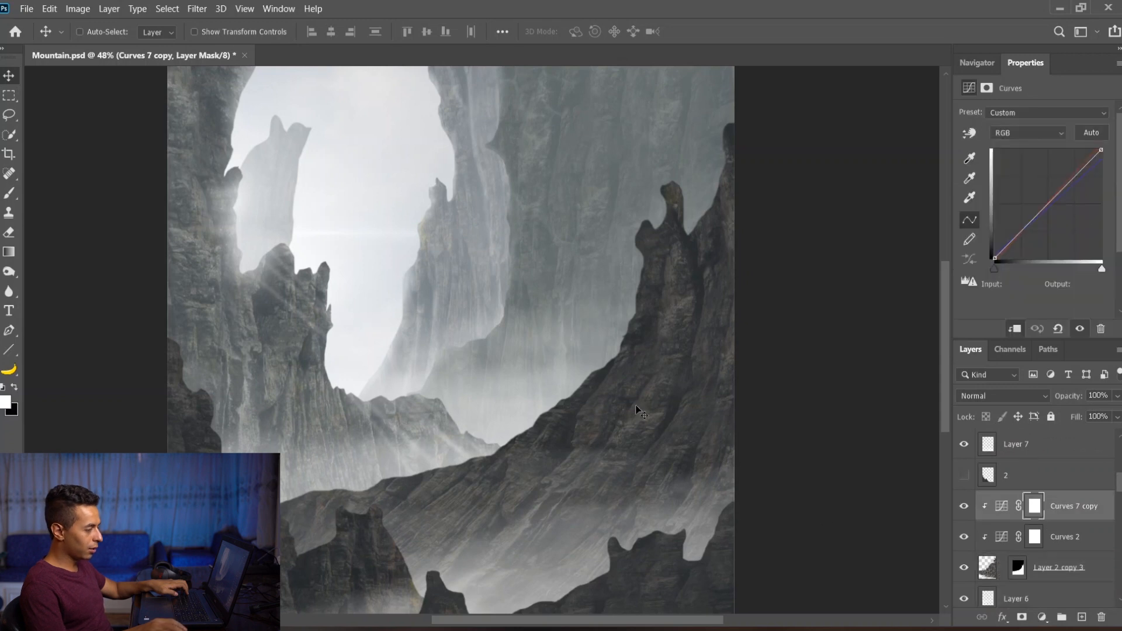
pyautogui.click(1042, 617)
pyautogui.click(1040, 425)
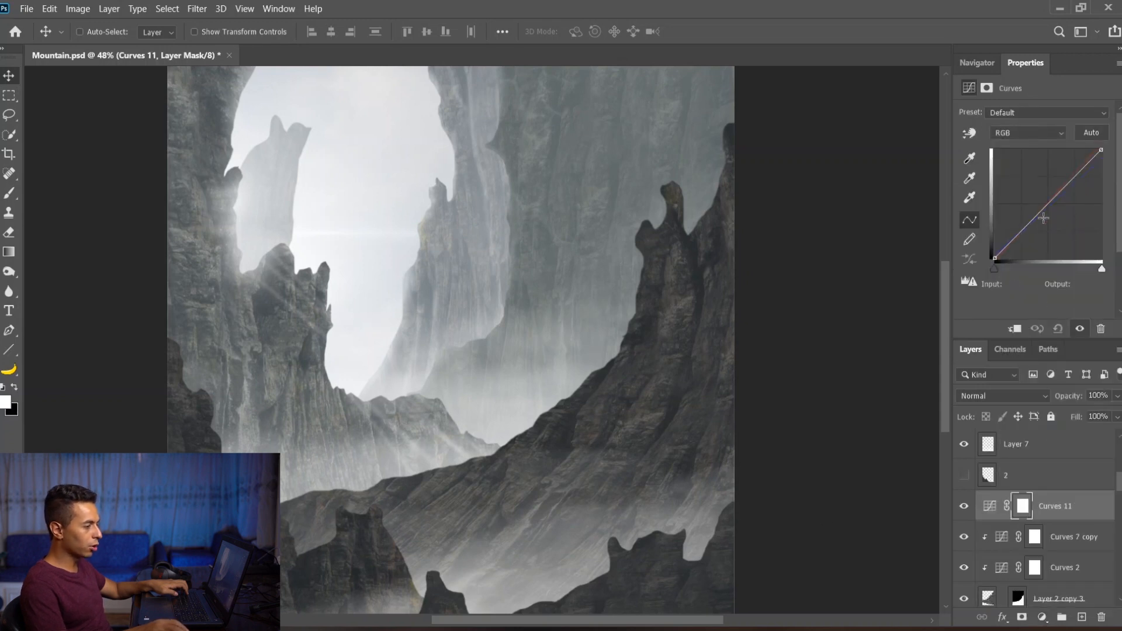
pyautogui.moveTo(1038, 213); pyautogui.dragTo(1034, 190)
pyautogui.hotkey('ctrl', 'i')
# - Clip Curves 11 to the right foreground cliff and paint white on its mask along the slope's upper edge with a soft brush
pyautogui.press('b')
pyautogui.moveTo(474, 300); pyautogui.dragTo(498, 302)
pyautogui.moveTo(565, 359)
pyautogui.mouseDown()
pyautogui.moveTo(518, 419)
pyautogui.moveTo(540, 416)
pyautogui.moveTo(561, 380)
pyautogui.moveTo(512, 419)
pyautogui.mouseUp()
pyautogui.hotkey('ctrl', 'alt', 'g')
pyautogui.moveTo(389, 484)
pyautogui.mouseDown()
pyautogui.moveTo(292, 489)
pyautogui.moveTo(444, 448)
pyautogui.moveTo(296, 479)
pyautogui.mouseUp()
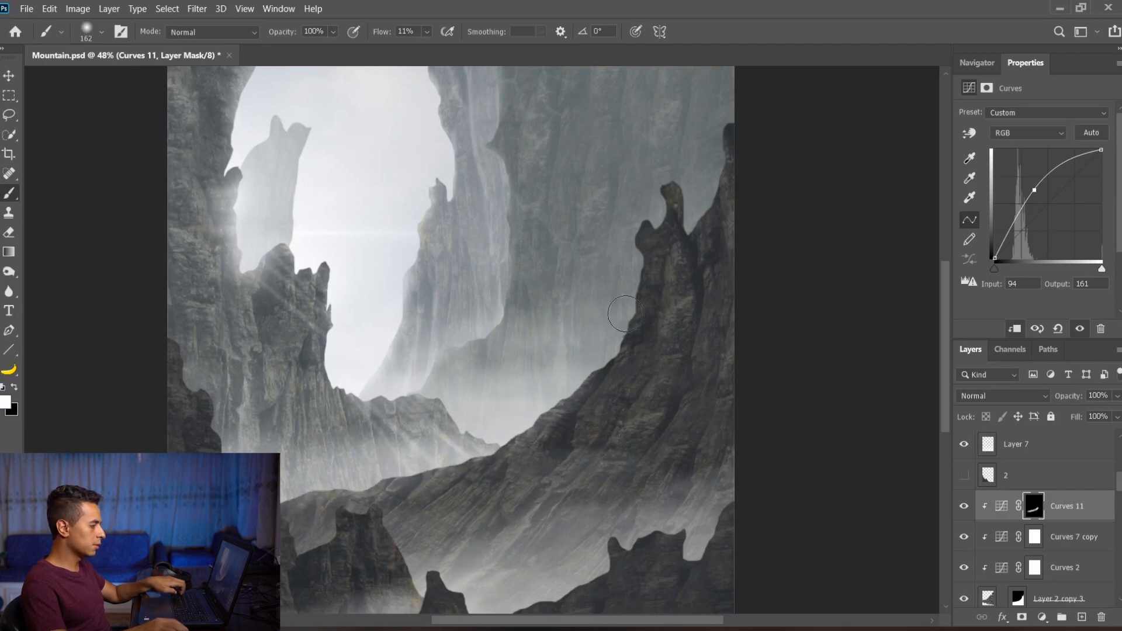
# - Paint highlights on the Curves 11 mask around the right foreground cliff's rock spire, reducing the soft brush to 35 px
pyautogui.rightClick(637, 254)
pyautogui.scroll(2, 638, 251)
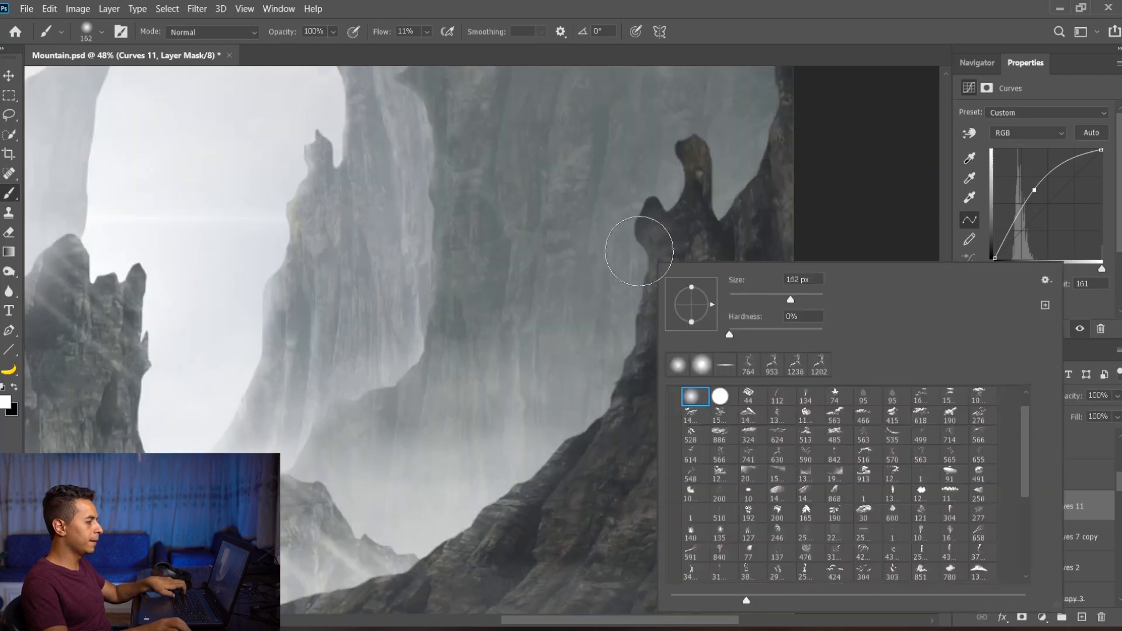
pyautogui.scroll(2, 638, 251)
pyautogui.moveTo(651, 235); pyautogui.dragTo(608, 238)
pyautogui.scroll(1, 608, 249)
pyautogui.moveTo(717, 224); pyautogui.dragTo(696, 213)
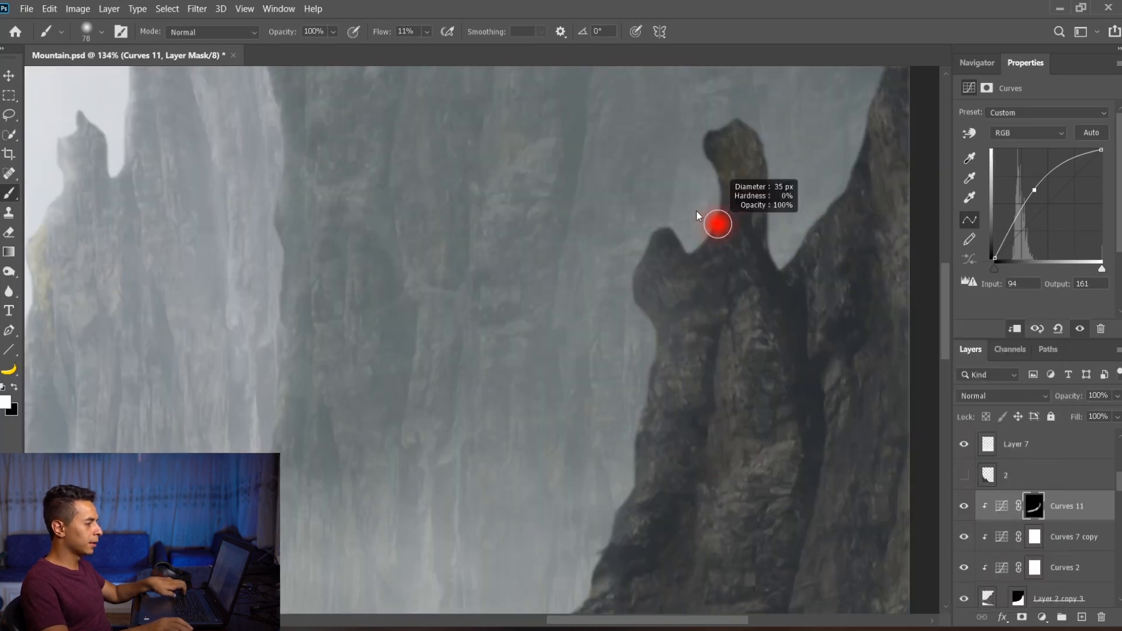
pyautogui.moveTo(708, 138)
pyautogui.mouseDown()
pyautogui.moveTo(720, 170)
pyautogui.moveTo(711, 262)
pyautogui.mouseUp()
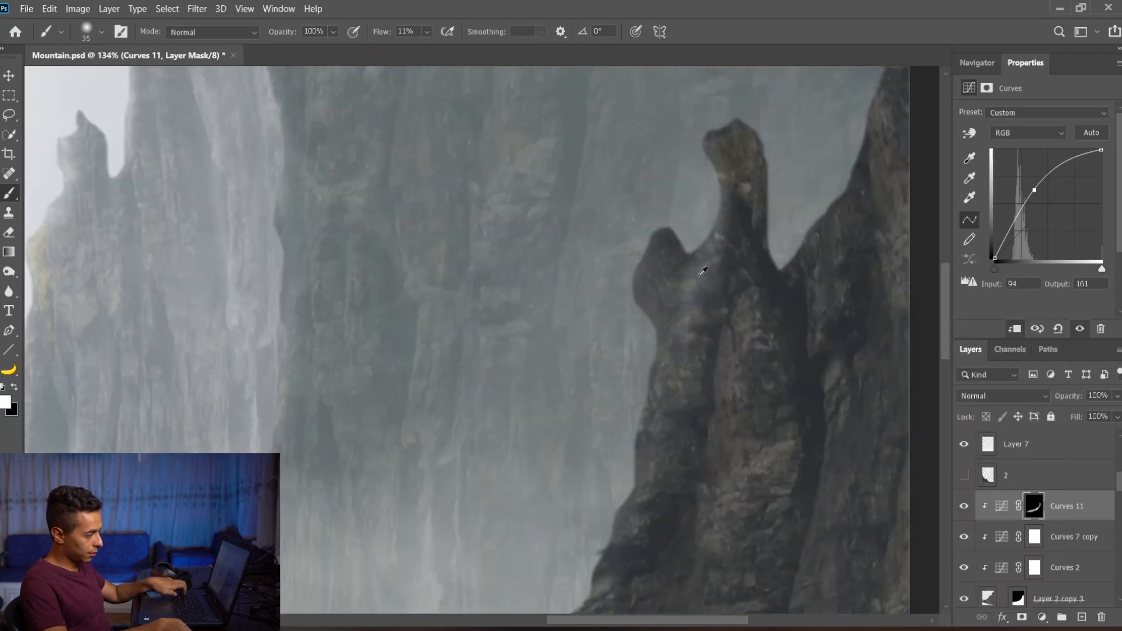
# - Brush soft highlights into the Curves 11 mask down the face of the rock tower at the canyon's right side
pyautogui.scroll(-2, 703, 271)
pyautogui.moveTo(695, 473)
pyautogui.mouseDown()
pyautogui.moveTo(713, 326)
pyautogui.moveTo(701, 420)
pyautogui.moveTo(719, 343)
pyautogui.mouseUp()
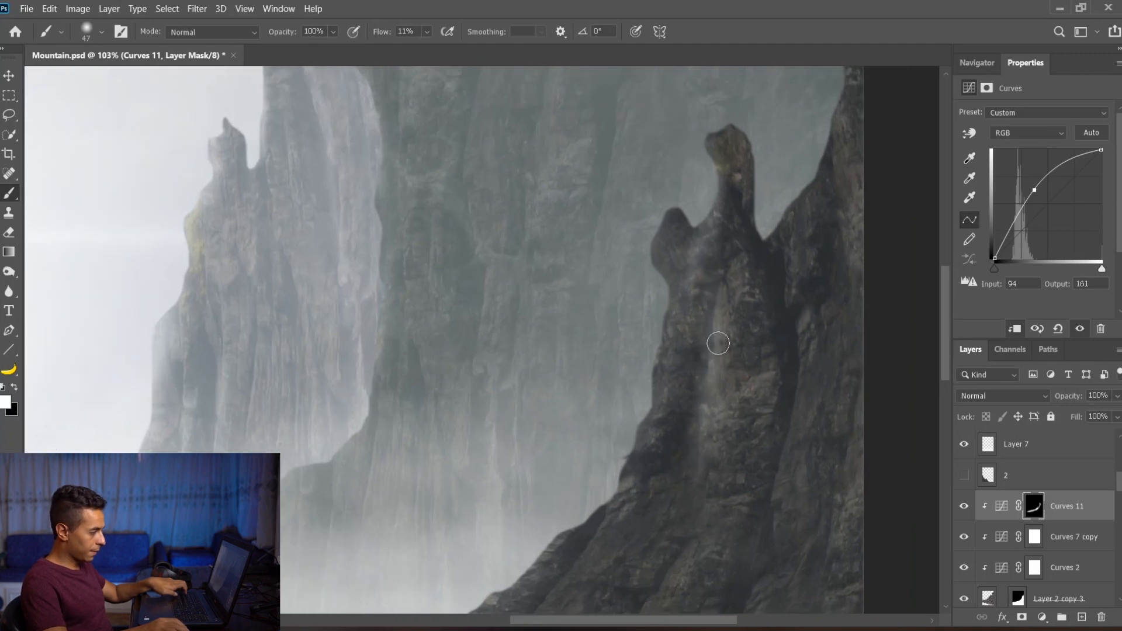
pyautogui.moveTo(731, 275); pyautogui.dragTo(699, 468)
pyautogui.scroll(-2, 738, 314)
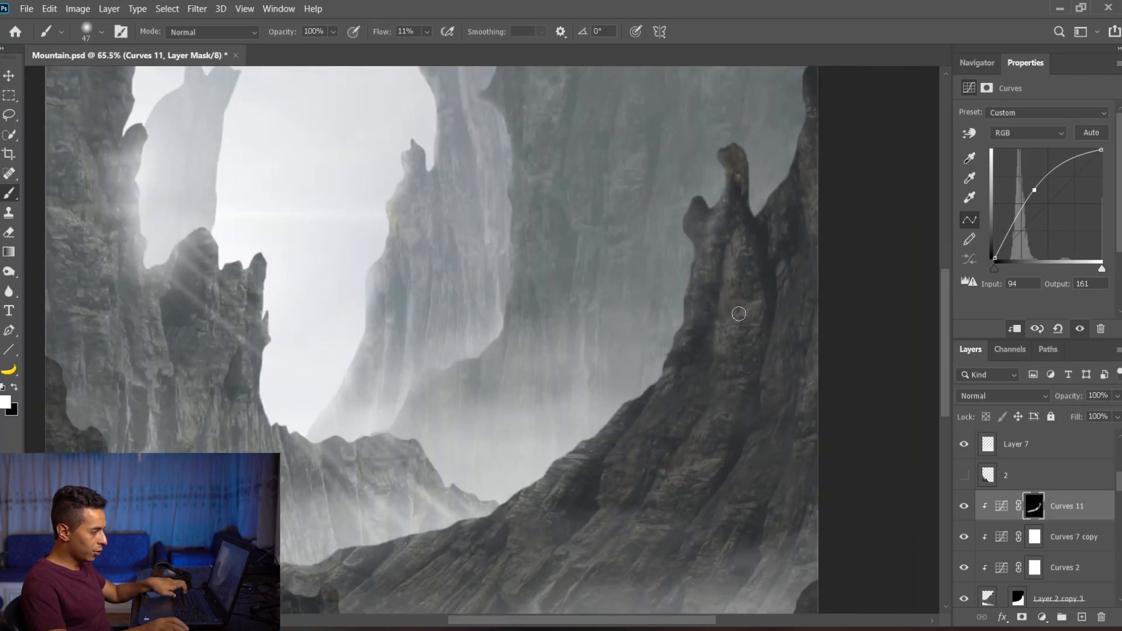
pyautogui.scroll(1, 713, 425)
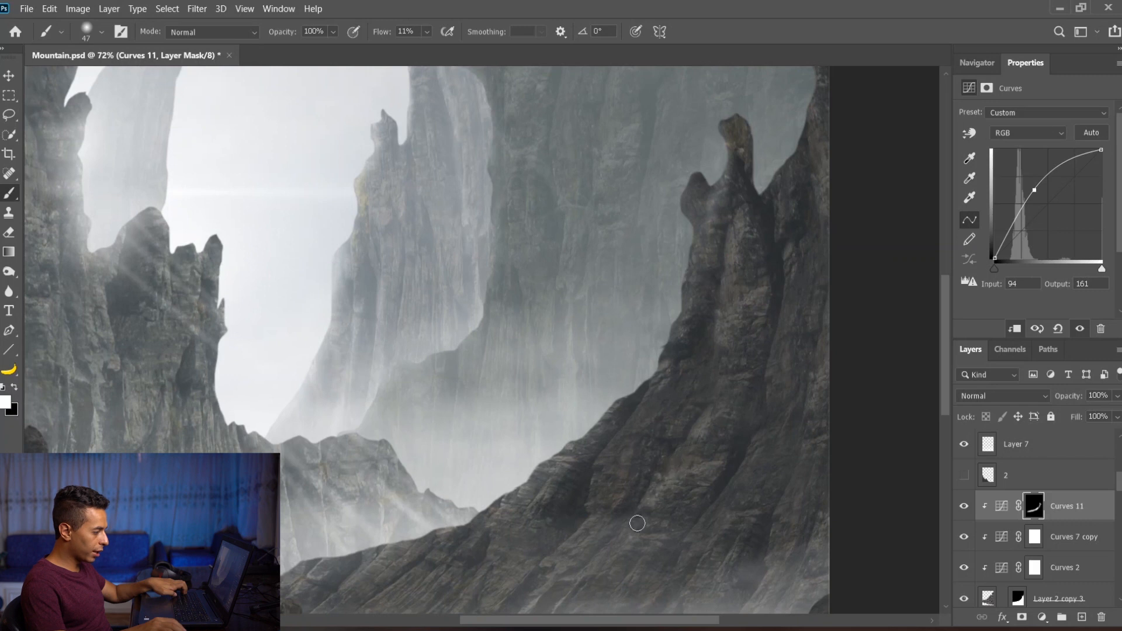
# - Brush finer highlights into the Curves 11 mask on the rocky slope below the tower, using a smaller brush
pyautogui.scroll(9, 637, 523)
pyautogui.press('[')
pyautogui.press('[')
pyautogui.press('[')
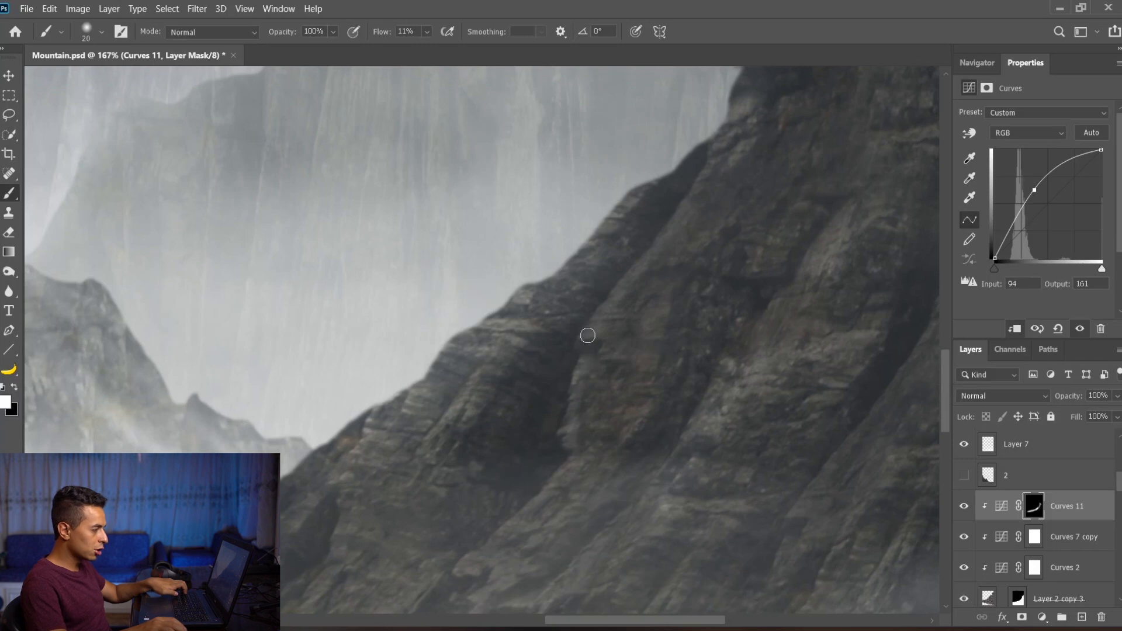
pyautogui.scroll(-4, 672, 286)
pyautogui.moveTo(595, 441); pyautogui.dragTo(634, 427)
pyautogui.scroll(-3, 555, 456)
pyautogui.scroll(-2, 678, 414)
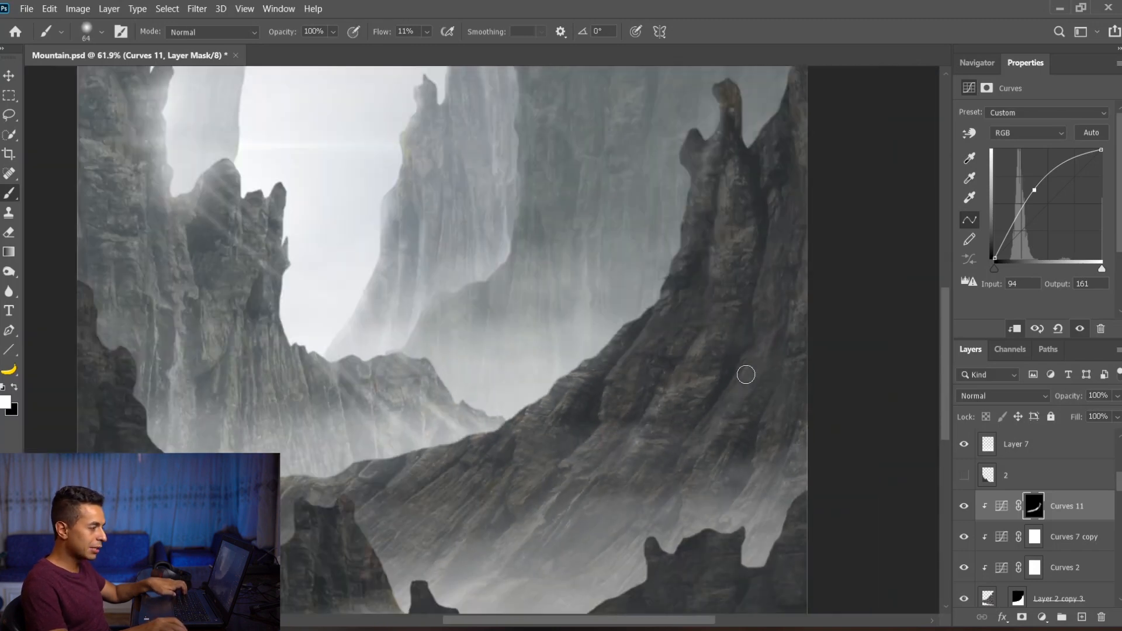
# - Extend the Curves 11 mask highlights to the cliff edge beside the tower and to the ridge in the valley
pyautogui.scroll(2, 785, 175)
pyautogui.moveTo(781, 212); pyautogui.dragTo(772, 176)
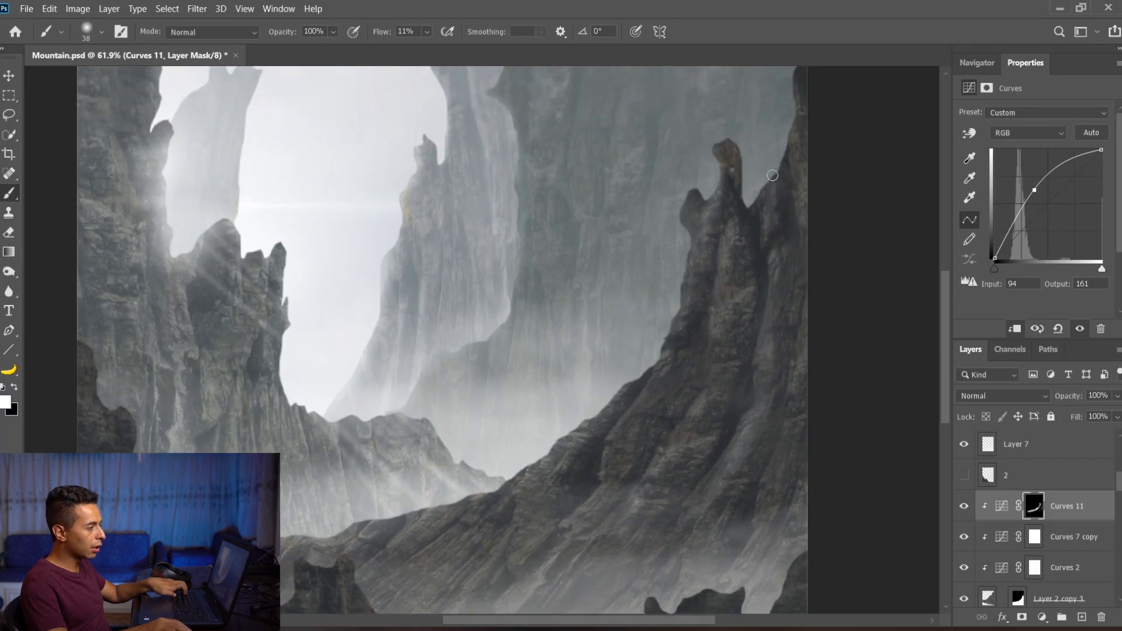
pyautogui.scroll(-3, 767, 192)
pyautogui.moveTo(497, 465); pyautogui.dragTo(476, 472)
pyautogui.scroll(2, 506, 433)
pyautogui.moveTo(485, 388); pyautogui.dragTo(501, 388)
# - Add a new layer clipped above Curves 11 and set its blend mode to Color Dodge
pyautogui.click(1081, 617)
pyautogui.keyDown('alt'); pyautogui.click(1031, 522); pyautogui.keyUp('alt')
pyautogui.click(1000, 396)
pyautogui.click(987, 384)
# - Paint a soft white glow on Layer 10 around the valley and slope with a brush about 706 px wide
pyautogui.moveTo(519, 381); pyautogui.dragTo(559, 381)
pyautogui.moveTo(468, 355)
pyautogui.mouseDown()
pyautogui.moveTo(504, 359)
pyautogui.moveTo(481, 390)
pyautogui.moveTo(521, 391)
pyautogui.mouseUp()
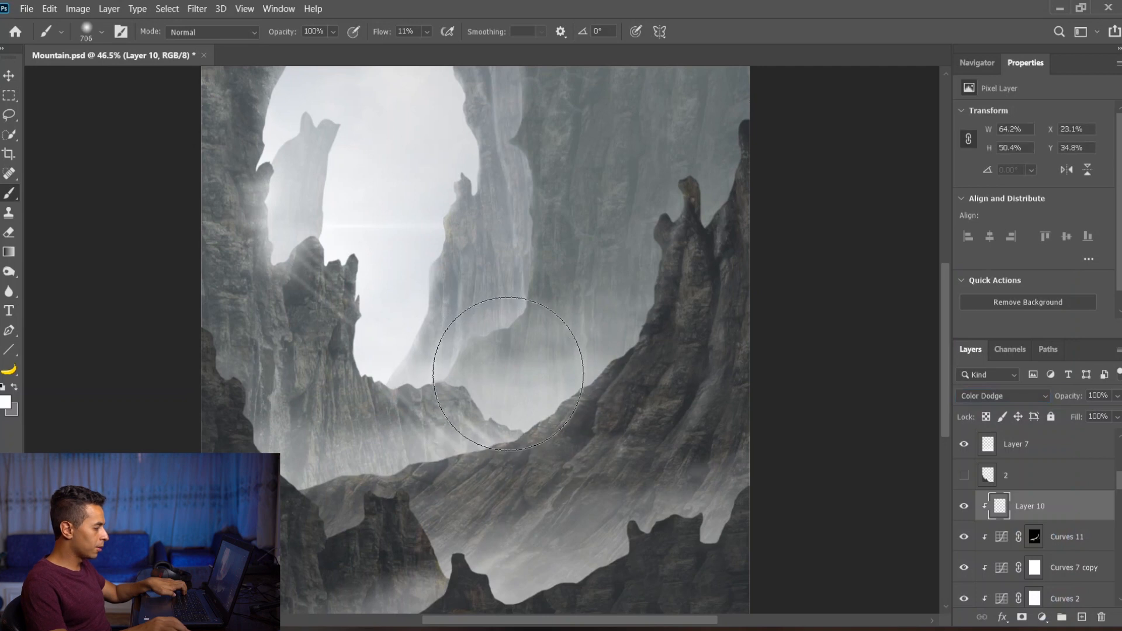
pyautogui.moveTo(526, 338)
pyautogui.mouseDown()
pyautogui.moveTo(587, 336)
pyautogui.moveTo(507, 332)
pyautogui.mouseUp()
# - Compare the image with and without Layer 10's glow, and set the layer's opacity to 94%
pyautogui.press('e')
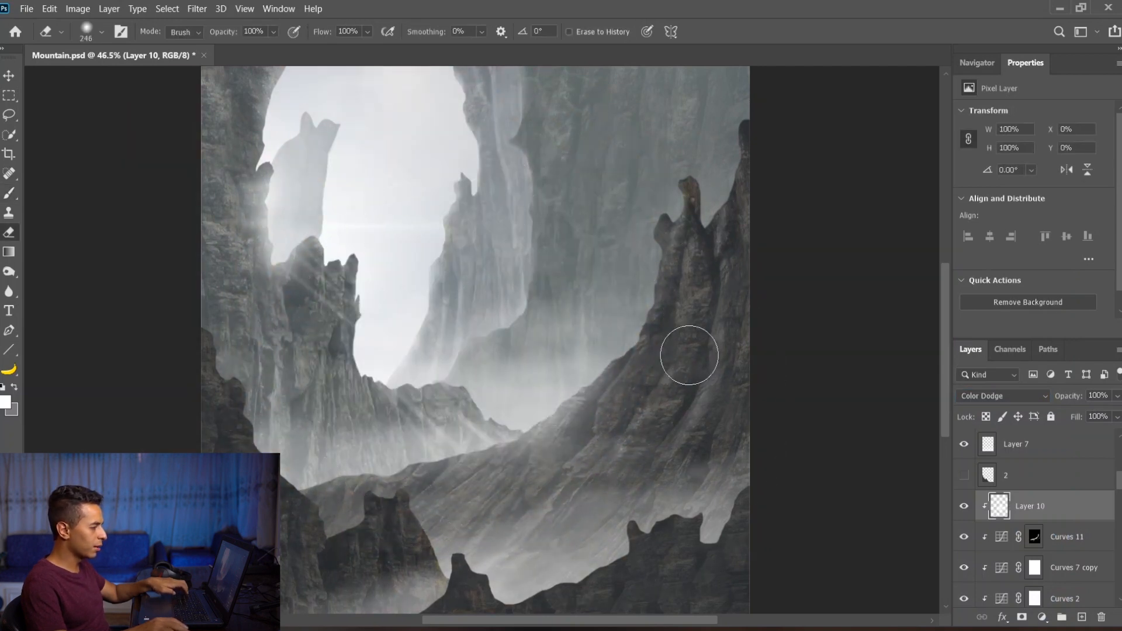
pyautogui.press('v')
pyautogui.click(960, 507)
pyautogui.click(961, 508)
pyautogui.hotkey('ctrl', '0')
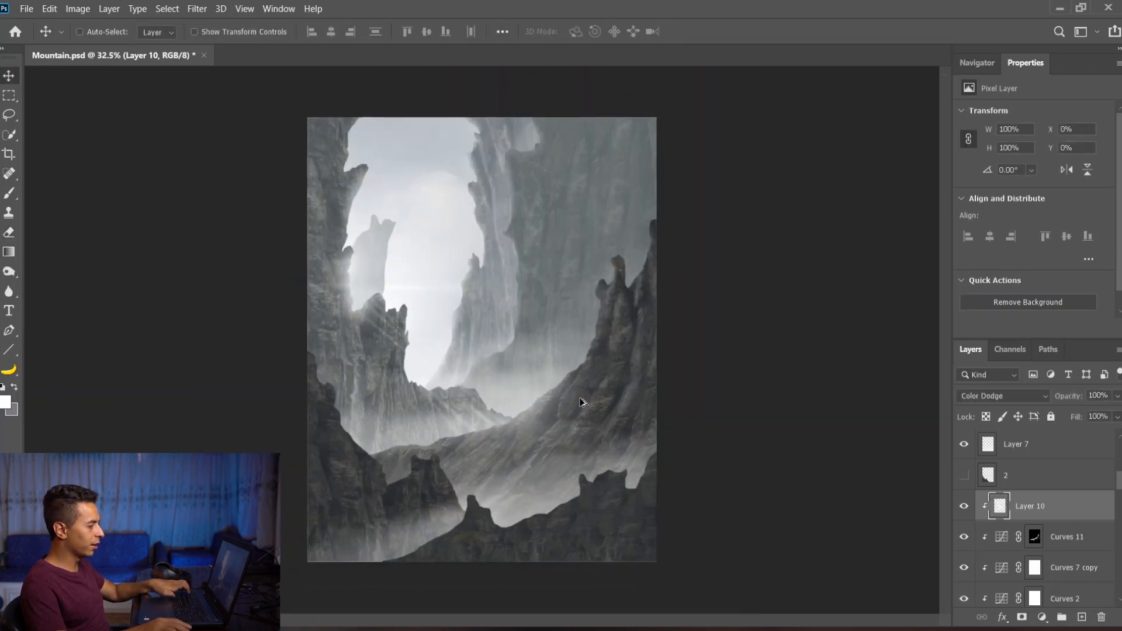
pyautogui.scroll(10, 467, 409)
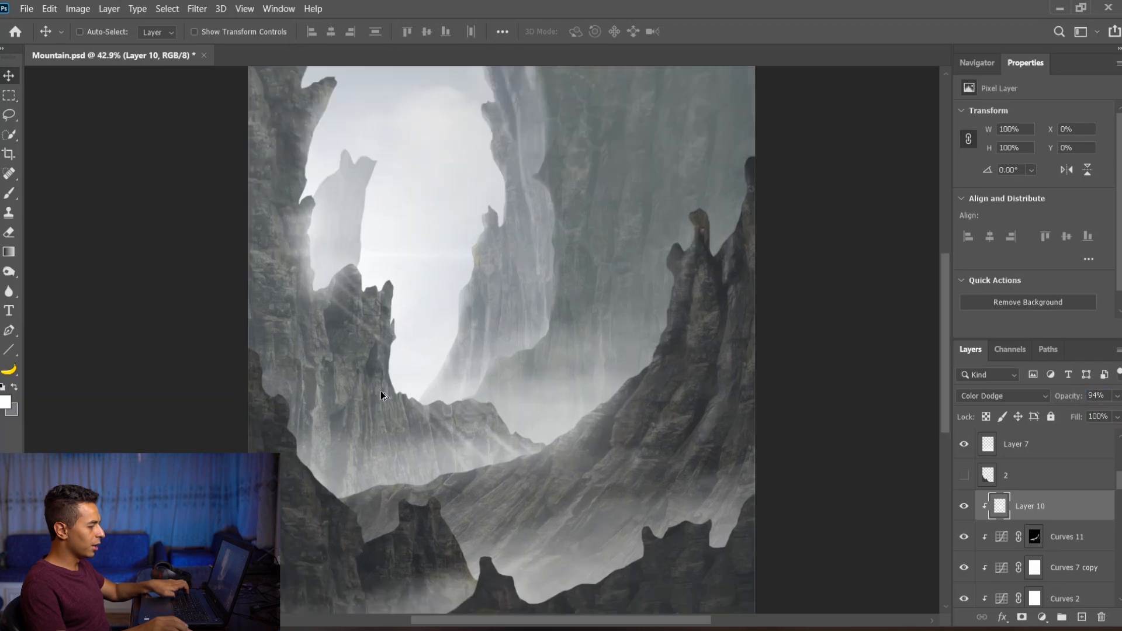
# - Check the effect of Layer 9 by toggling its visibility, and set the Eraser's opacity to 53%
pyautogui.scroll(-4, 1054, 564)
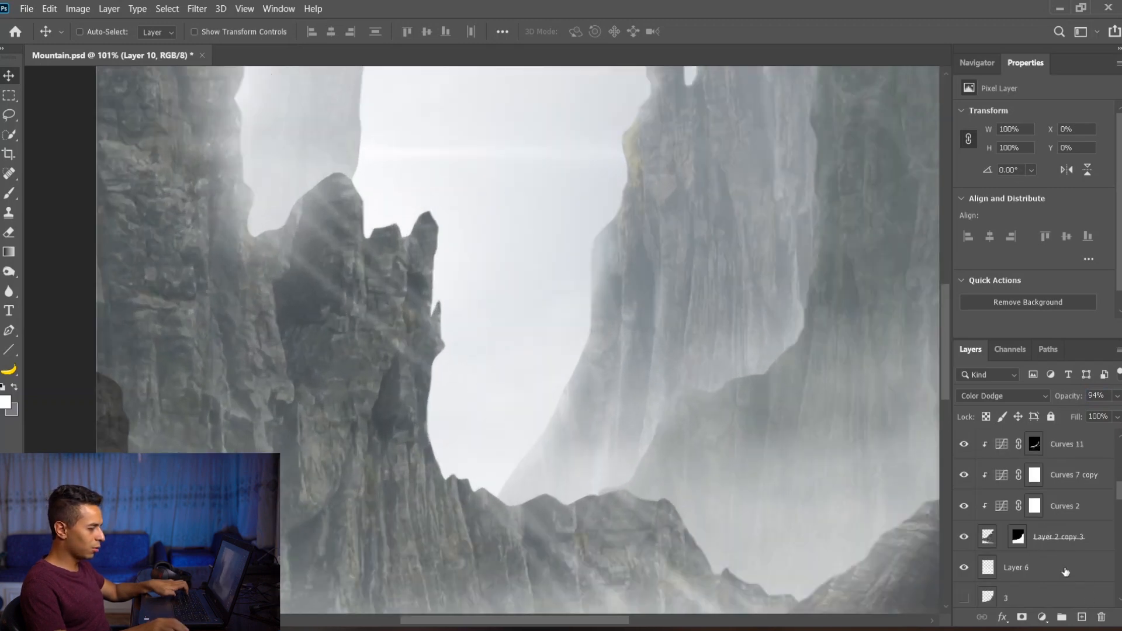
pyautogui.click(965, 475)
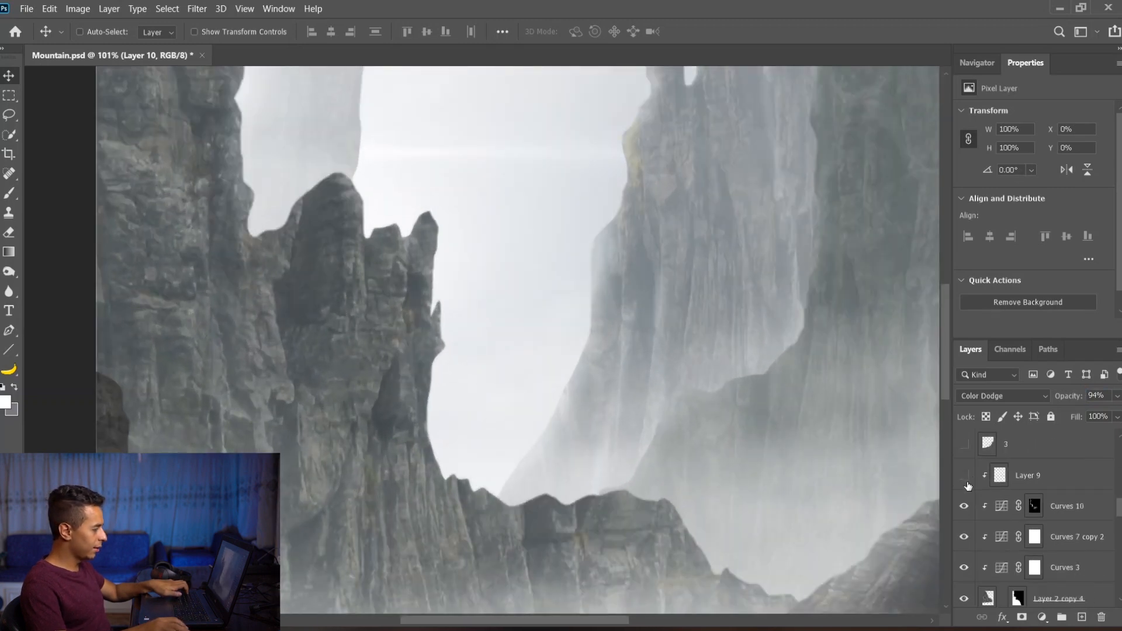
pyautogui.press('e')
pyautogui.moveTo(432, 343); pyautogui.dragTo(369, 343)
pyautogui.moveTo(218, 32); pyautogui.dragTo(191, 39)
pyautogui.moveTo(286, 130); pyautogui.dragTo(297, 131)
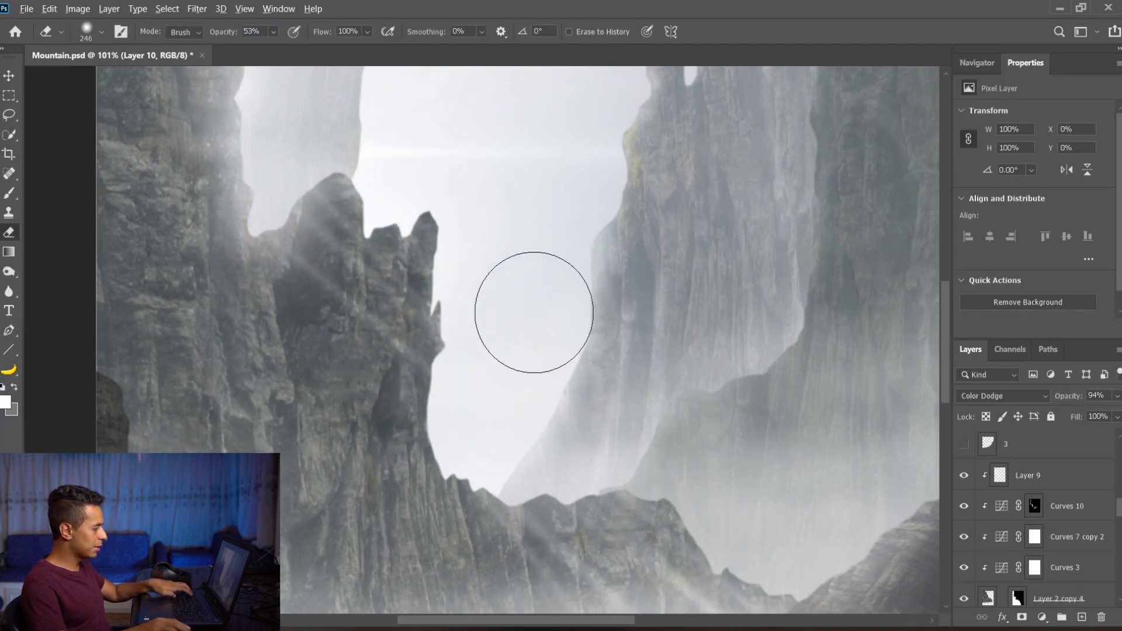
pyautogui.scroll(-2, 533, 305)
pyautogui.moveTo(657, 494); pyautogui.dragTo(724, 493)
pyautogui.hotkey('ctrl', 'z')
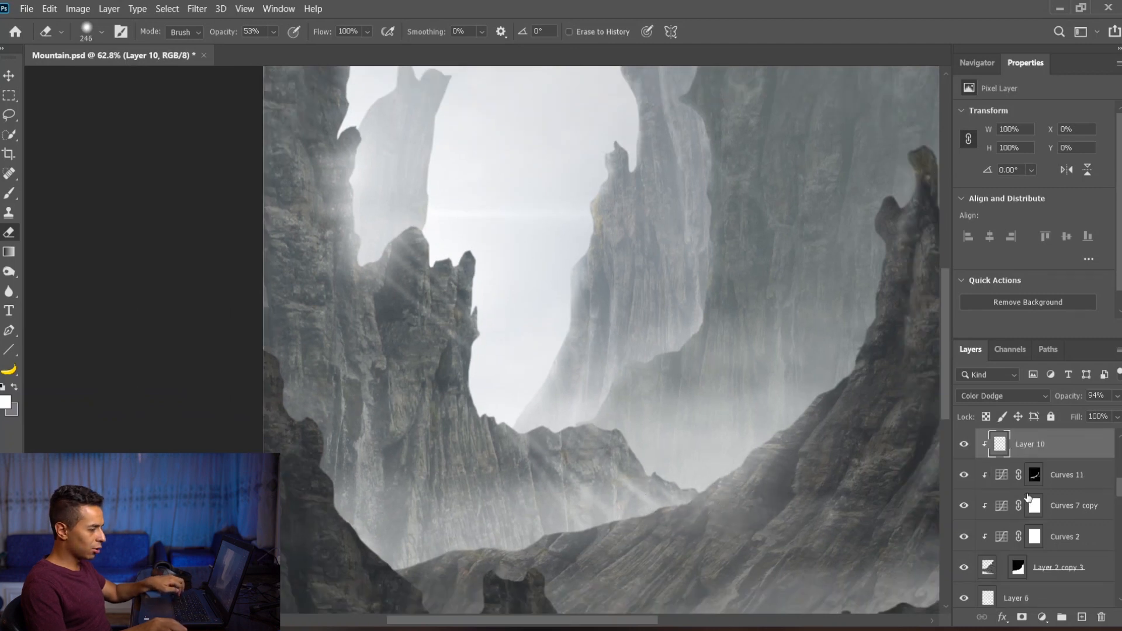
# - Select Layer 9 and partly erase its glow over the left cliff spires and the low ridge below them
pyautogui.press('v')
pyautogui.scroll(1, 1022, 494)
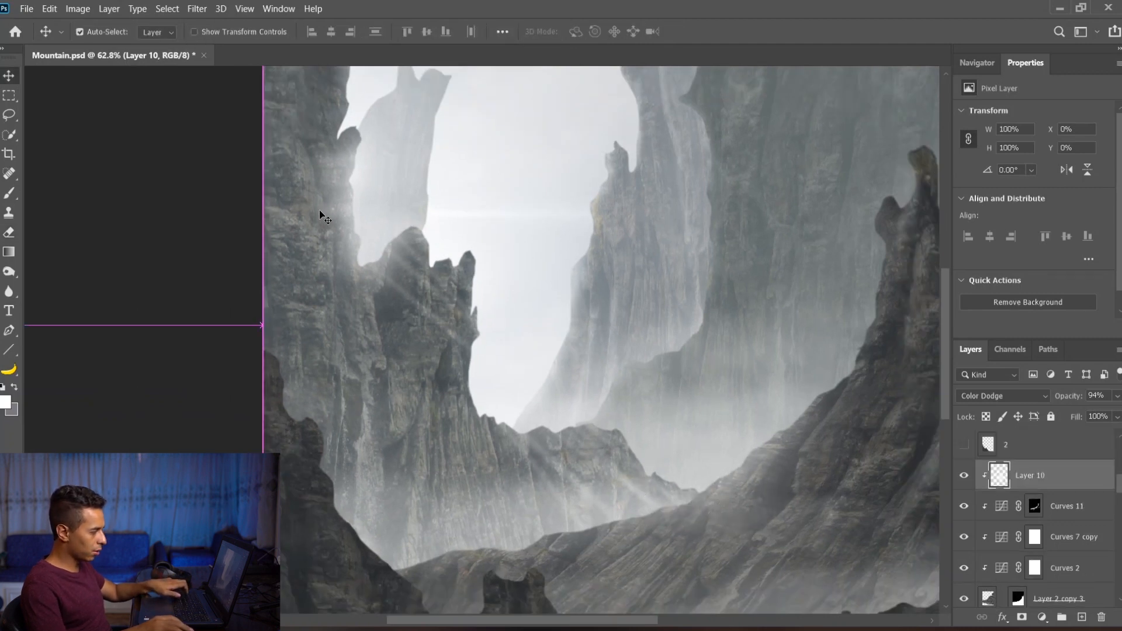
pyautogui.click(362, 194)
pyautogui.press('e')
pyautogui.scroll(-1, 555, 394)
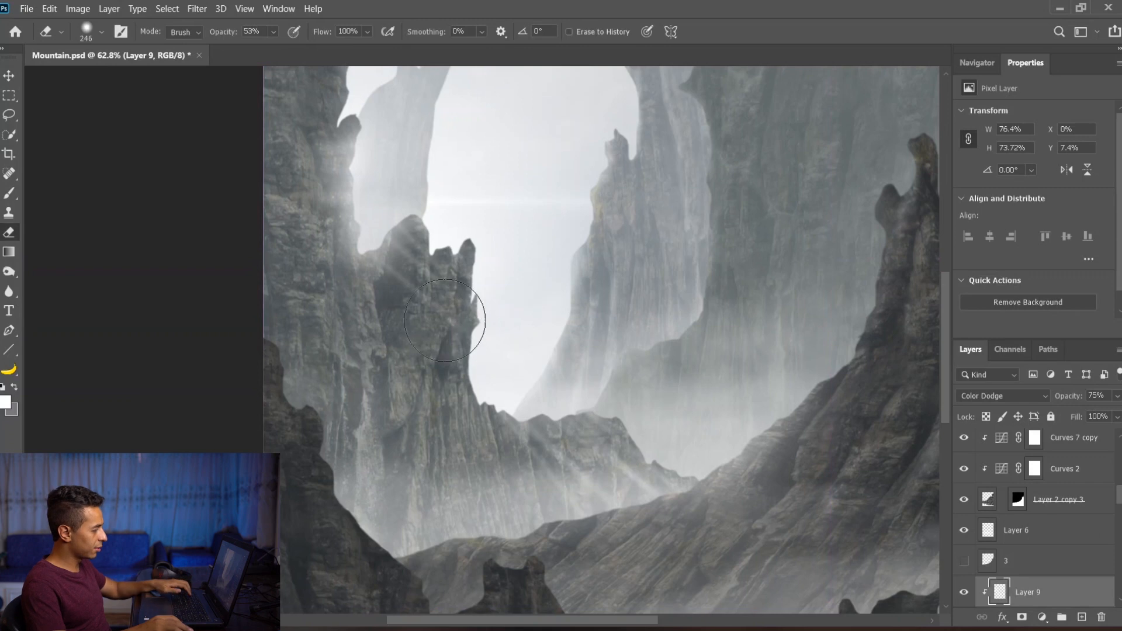
pyautogui.moveTo(441, 299)
pyautogui.mouseDown()
pyautogui.moveTo(514, 363)
pyautogui.moveTo(558, 445)
pyautogui.moveTo(604, 454)
pyautogui.mouseUp()
pyautogui.press('v')
pyautogui.scroll(-3, 658, 390)
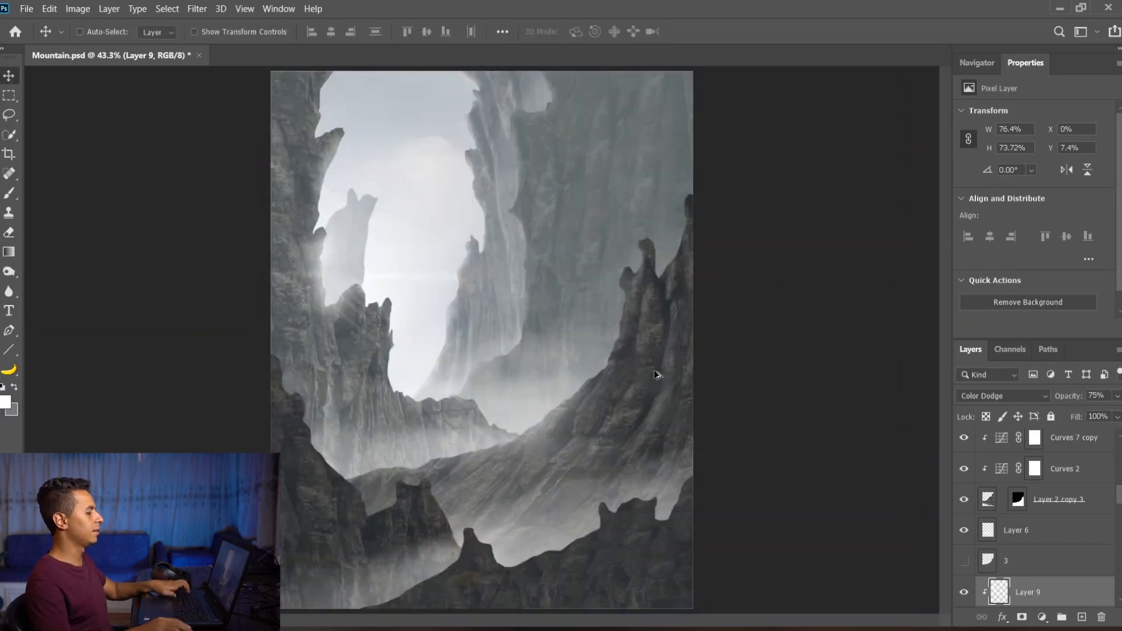
# - Add a new clipped layer above the foreground ridge's Layer 2 copy and set its blend mode to Color Dodge
pyautogui.keyDown('ctrl'); pyautogui.click(634, 575); pyautogui.keyUp('ctrl')
pyautogui.scroll(2, 1002, 508)
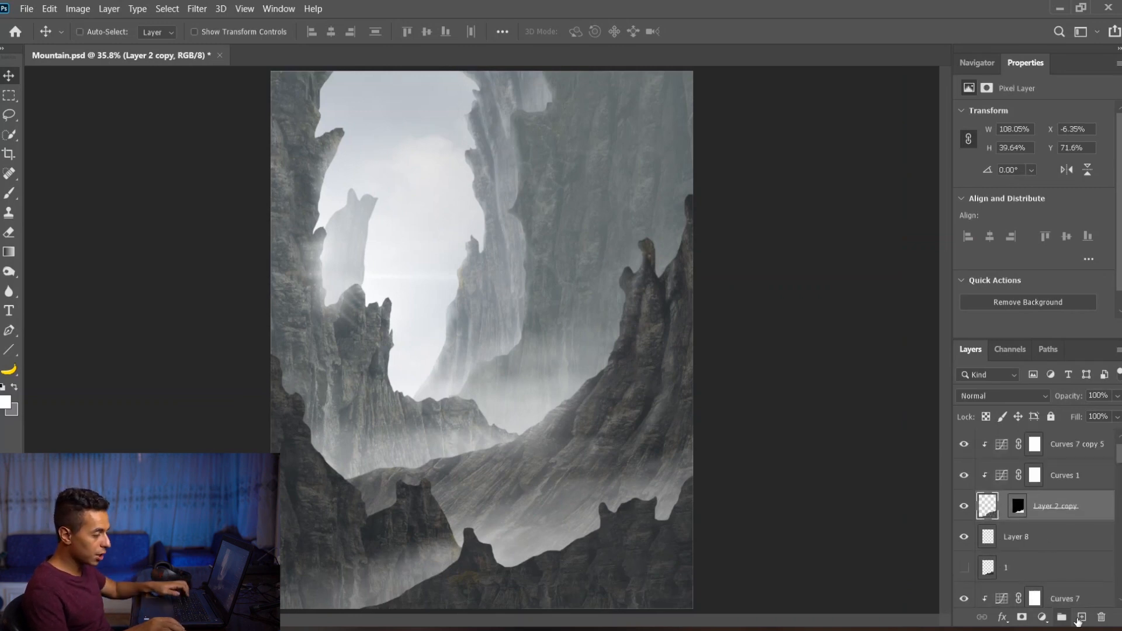
pyautogui.click(1081, 617)
pyautogui.click(993, 395)
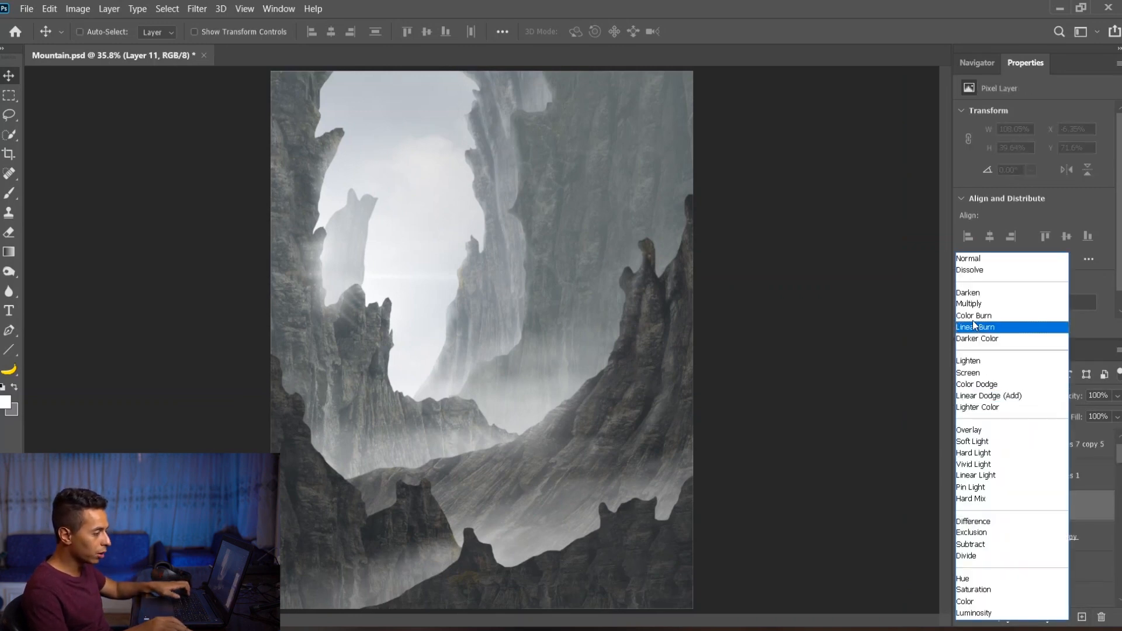
pyautogui.click(972, 383)
# - Reselect Layer 11 for brushing and move it above the Curves 7 copy 5 adjustment
pyautogui.keyDown('ctrl'); pyautogui.click(684, 477); pyautogui.keyUp('ctrl')
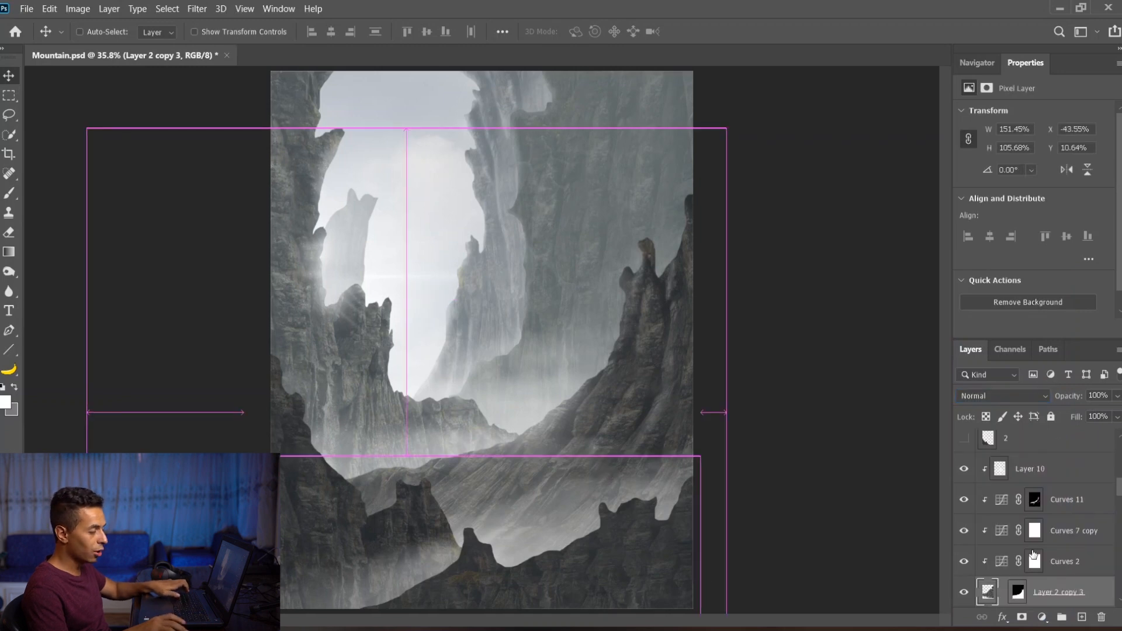
pyautogui.keyDown('ctrl'); pyautogui.click(651, 592); pyautogui.keyUp('ctrl')
pyautogui.scroll(2, 1017, 483)
pyautogui.click(1020, 482)
pyautogui.press('b')
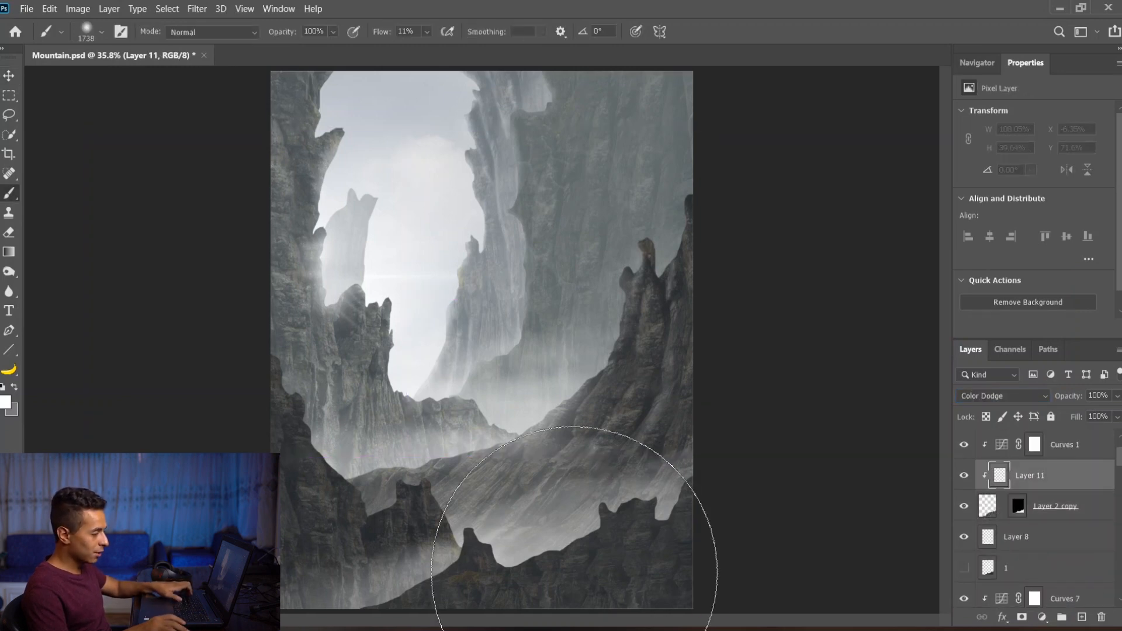
pyautogui.scroll(3, 656, 500)
pyautogui.hotkey('ctrl', ']')
pyautogui.hotkey('ctrl', ']')
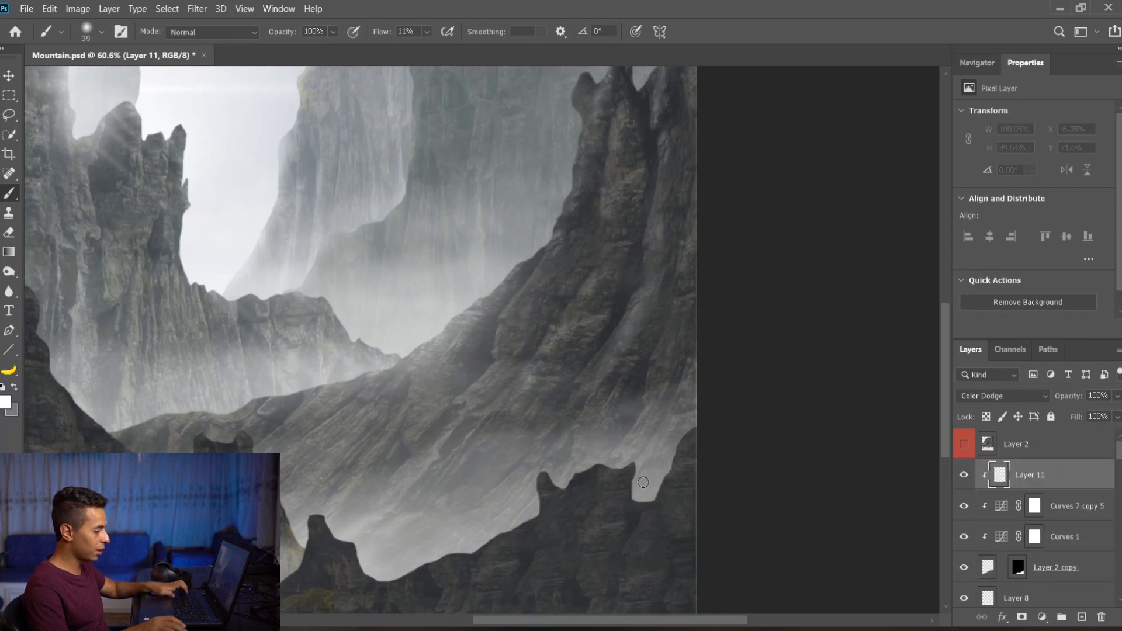
# - Paint soft light on Layer 11 along the foreground ridge's crest, around its notch and knob
pyautogui.click(659, 493)
pyautogui.scroll(3, 659, 494)
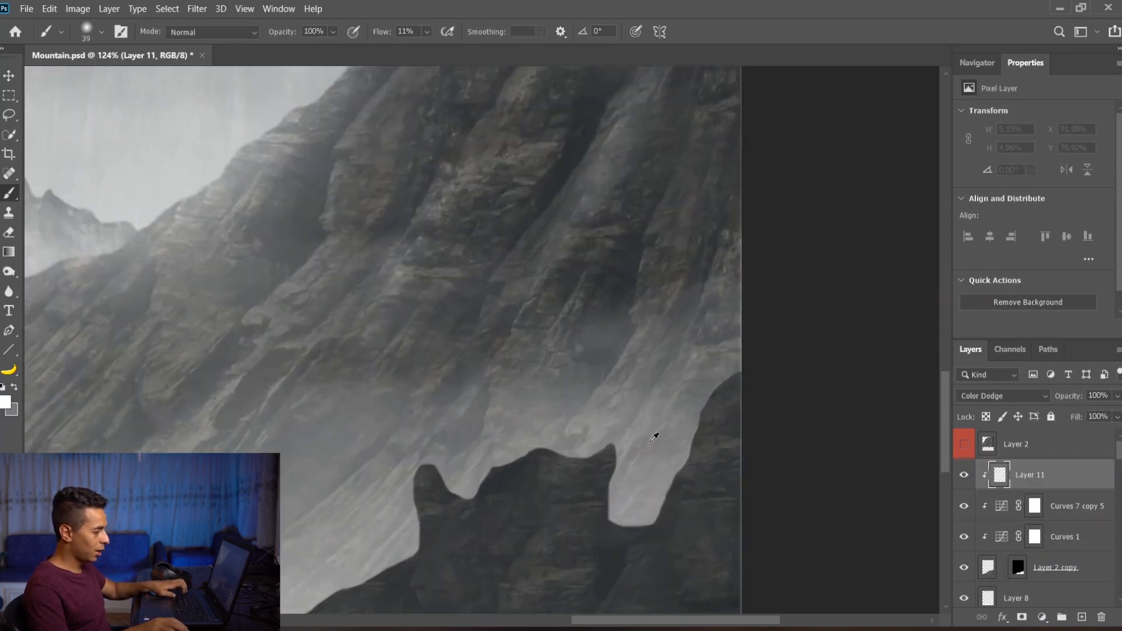
pyautogui.moveTo(677, 435); pyautogui.dragTo(711, 367)
pyautogui.click(634, 513)
pyautogui.scroll(-2, 633, 513)
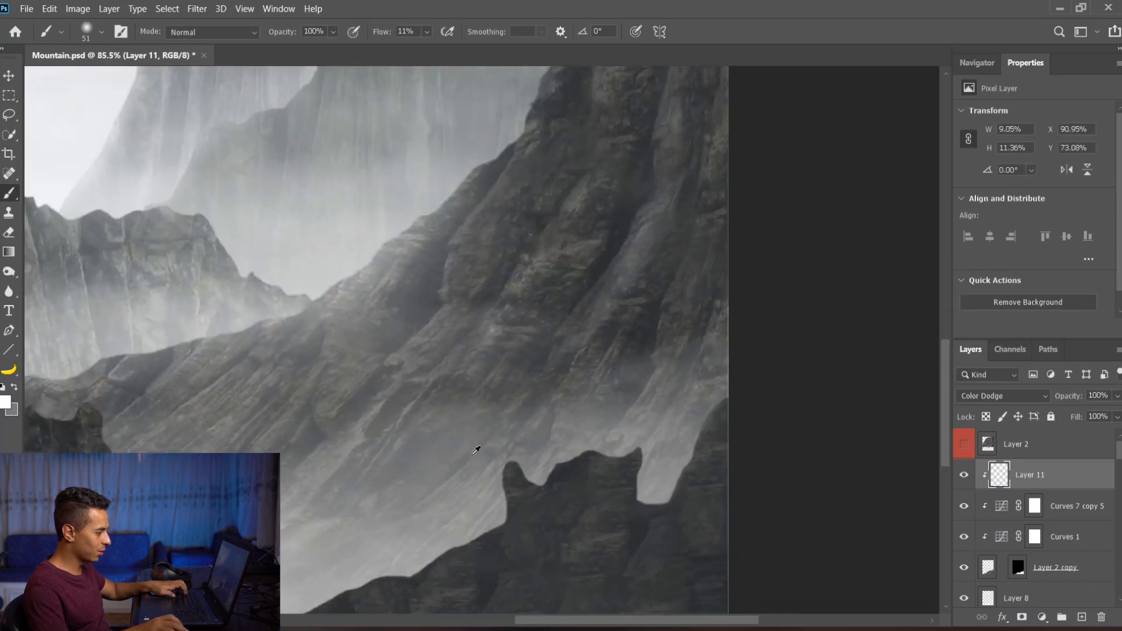
pyautogui.scroll(-2, 542, 401)
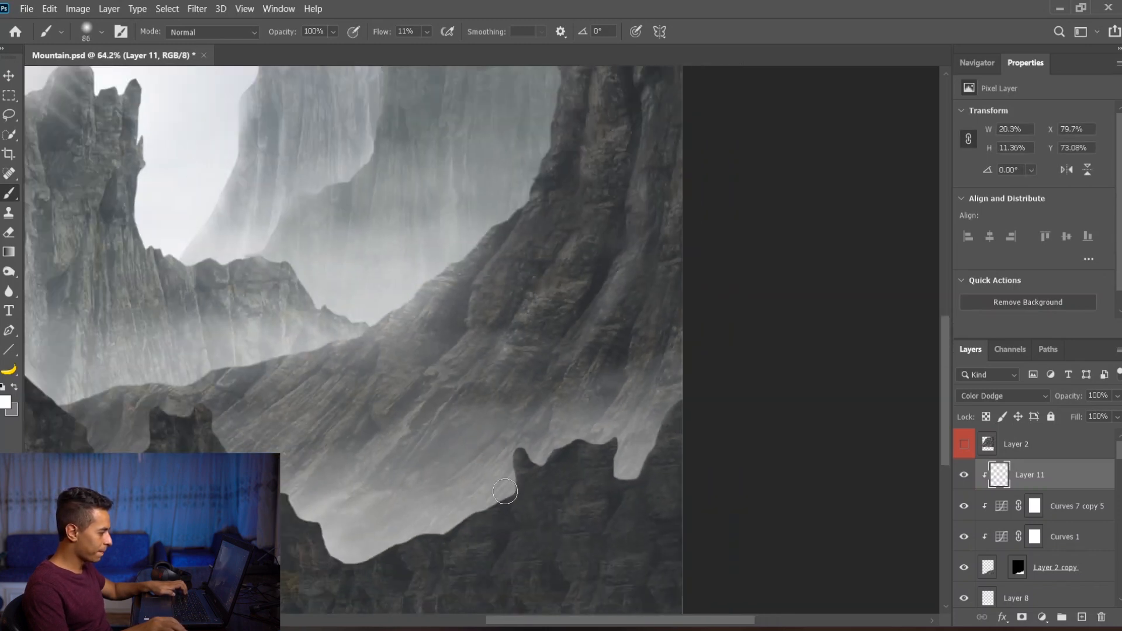
pyautogui.moveTo(501, 487); pyautogui.dragTo(471, 508)
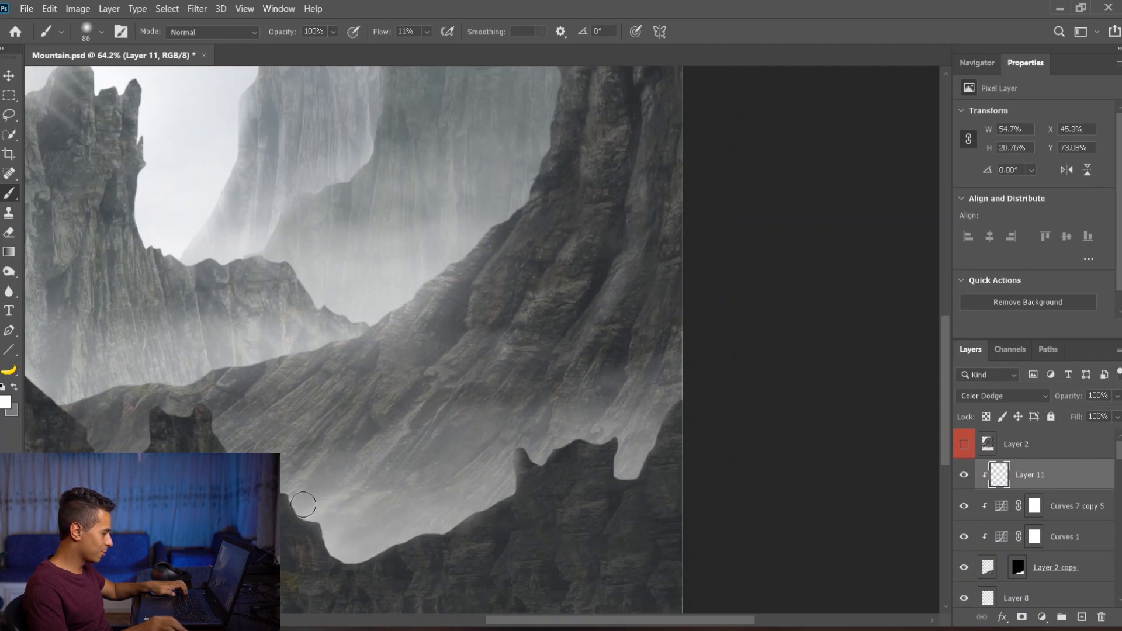
# - Paint a broader soft glow on Layer 11 over the foreground ridge and its small spire with a larger brush
pyautogui.scroll(-2, 377, 367)
pyautogui.moveTo(287, 475); pyautogui.dragTo(303, 475)
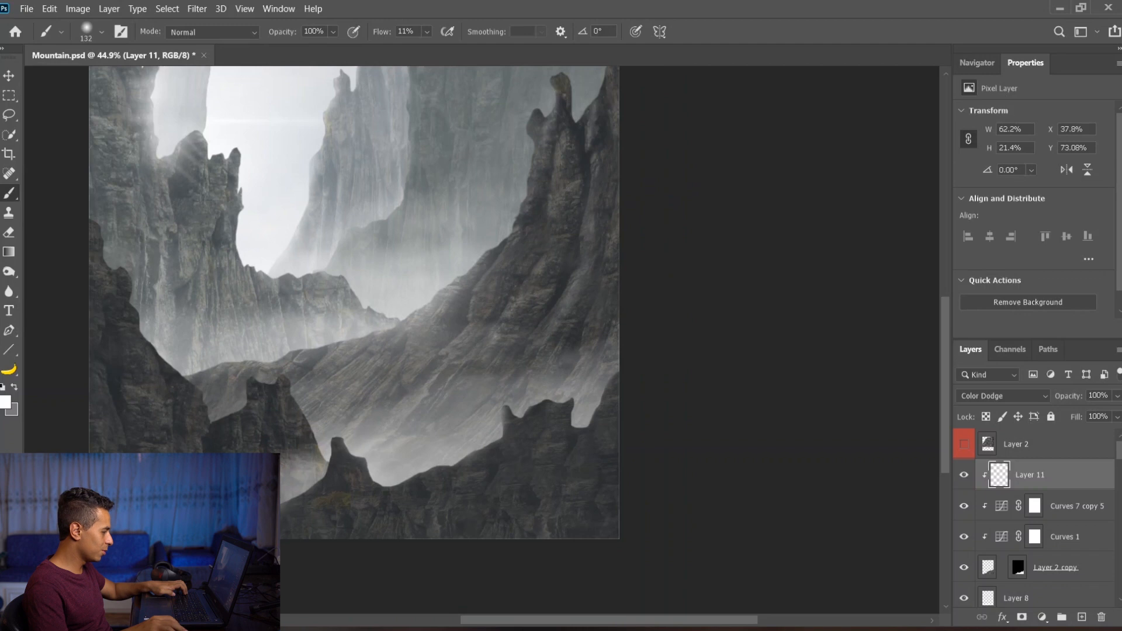
pyautogui.moveTo(396, 443); pyautogui.dragTo(526, 443)
pyautogui.click(433, 363)
pyautogui.moveTo(429, 388); pyautogui.dragTo(343, 396)
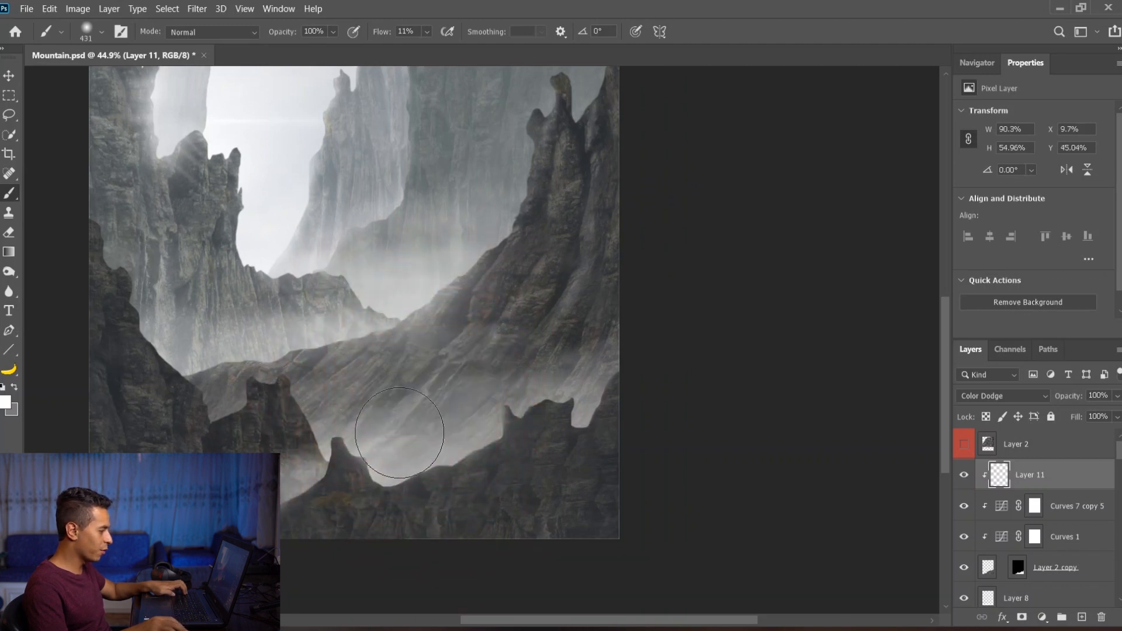
# - Add a brightening Curves adjustment with input 97 and output 170, invert its mask and clip it to the ridge
pyautogui.click(1041, 617)
pyautogui.click(1027, 428)
pyautogui.moveTo(1035, 218); pyautogui.dragTo(1035, 186)
pyautogui.hotkey('ctrl', 'i')
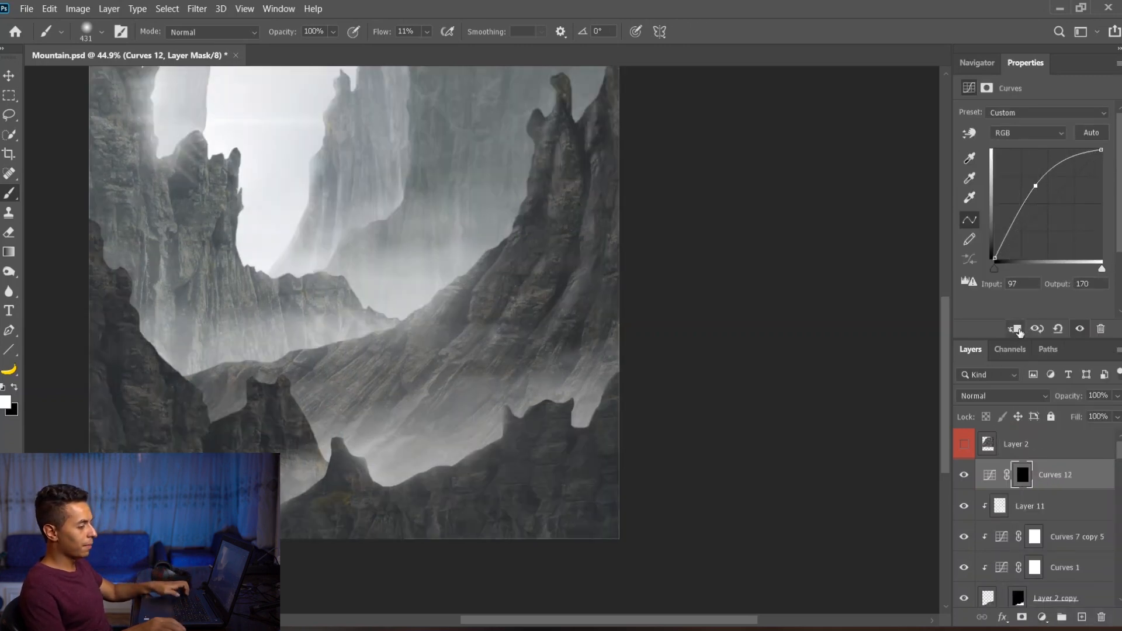
pyautogui.click(1018, 330)
# - Brush fine highlights into the Curves 12 mask along the ridge crest, undoing the unwanted strokes
pyautogui.moveTo(453, 460); pyautogui.dragTo(391, 472)
pyautogui.scroll(5, 419, 458)
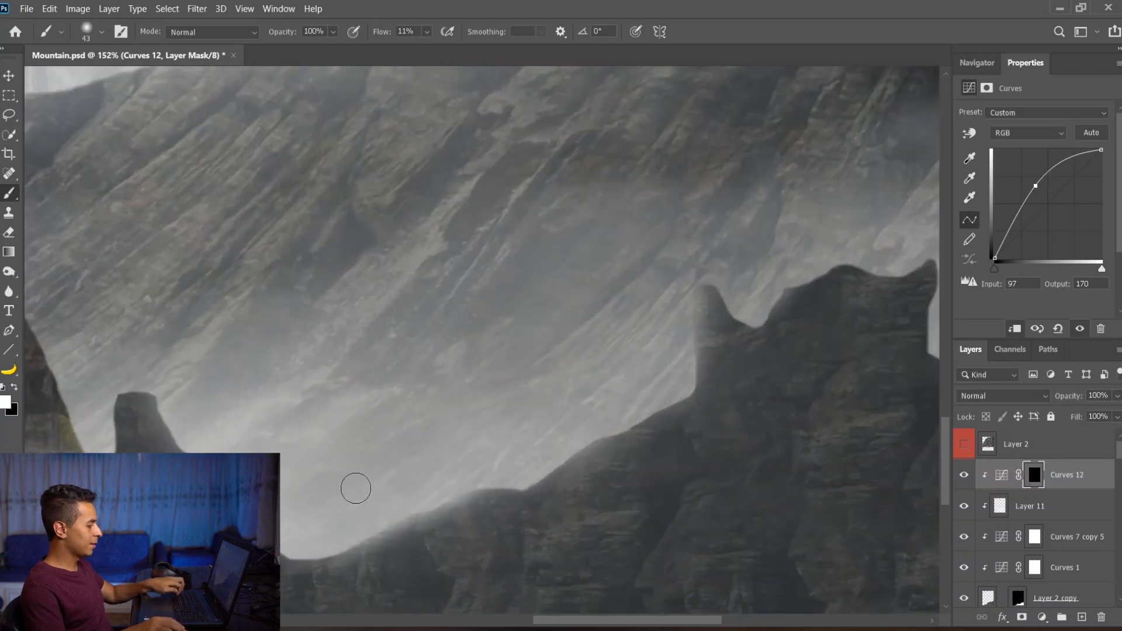
pyautogui.hotkey('ctrl', 'z')
pyautogui.moveTo(354, 488); pyautogui.dragTo(370, 488)
pyautogui.moveTo(555, 455)
pyautogui.mouseDown()
pyautogui.moveTo(588, 425)
pyautogui.moveTo(556, 448)
pyautogui.mouseUp()
pyautogui.moveTo(535, 490)
pyautogui.mouseDown()
pyautogui.moveTo(563, 492)
pyautogui.moveTo(560, 522)
pyautogui.mouseUp()
pyautogui.hotkey('ctrl', 'z')
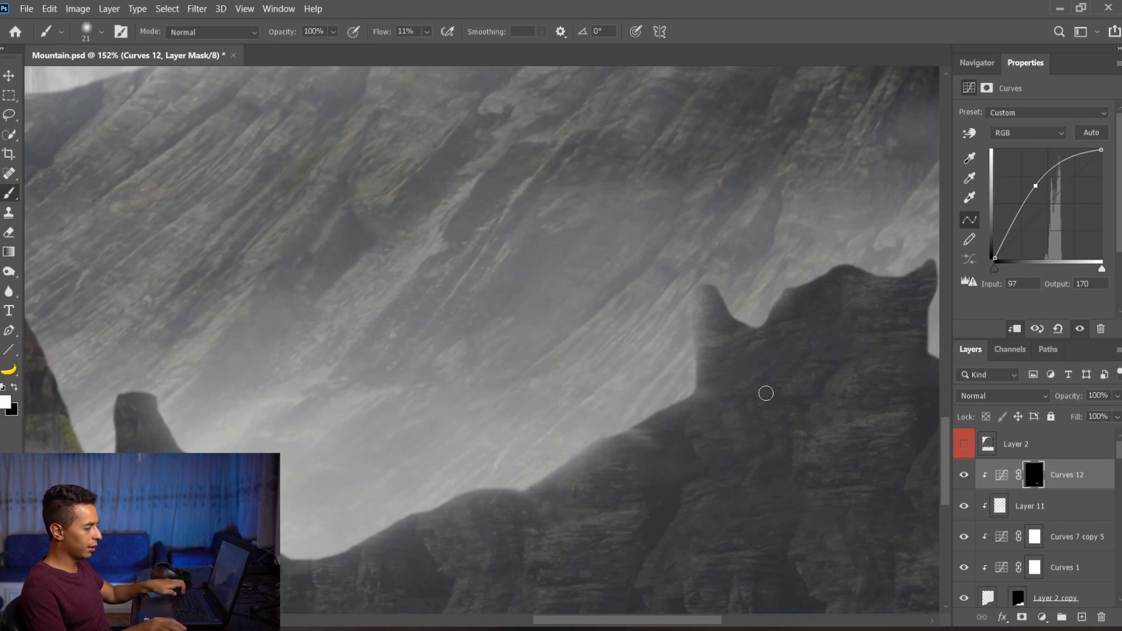
# - Brush a highlight into the Curves 12 mask down the side of the ridge's knob, and undo the last stroke
pyautogui.moveTo(692, 320)
pyautogui.mouseDown()
pyautogui.moveTo(702, 397)
pyautogui.moveTo(750, 452)
pyautogui.mouseUp()
pyautogui.scroll(-3, 730, 416)
pyautogui.moveTo(743, 338); pyautogui.dragTo(758, 338)
pyautogui.moveTo(749, 366); pyautogui.dragTo(782, 391)
pyautogui.hotkey('ctrl', 'z')
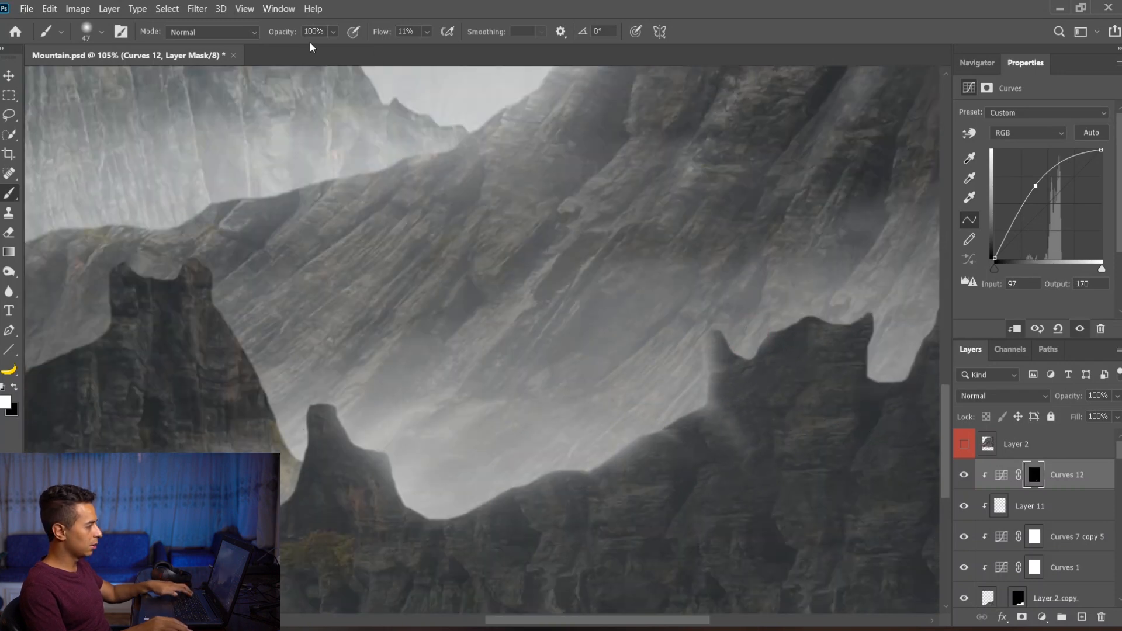
# - Lower the brush opacity to 78% and brush highlights into the Curves 12 mask around the knob and notch
pyautogui.scroll(-3, 345, 214)
pyautogui.moveTo(675, 346); pyautogui.dragTo(727, 386)
pyautogui.moveTo(736, 304)
pyautogui.mouseDown()
pyautogui.moveTo(763, 320)
pyautogui.moveTo(782, 281)
pyautogui.moveTo(753, 357)
pyautogui.moveTo(770, 333)
pyautogui.mouseUp()
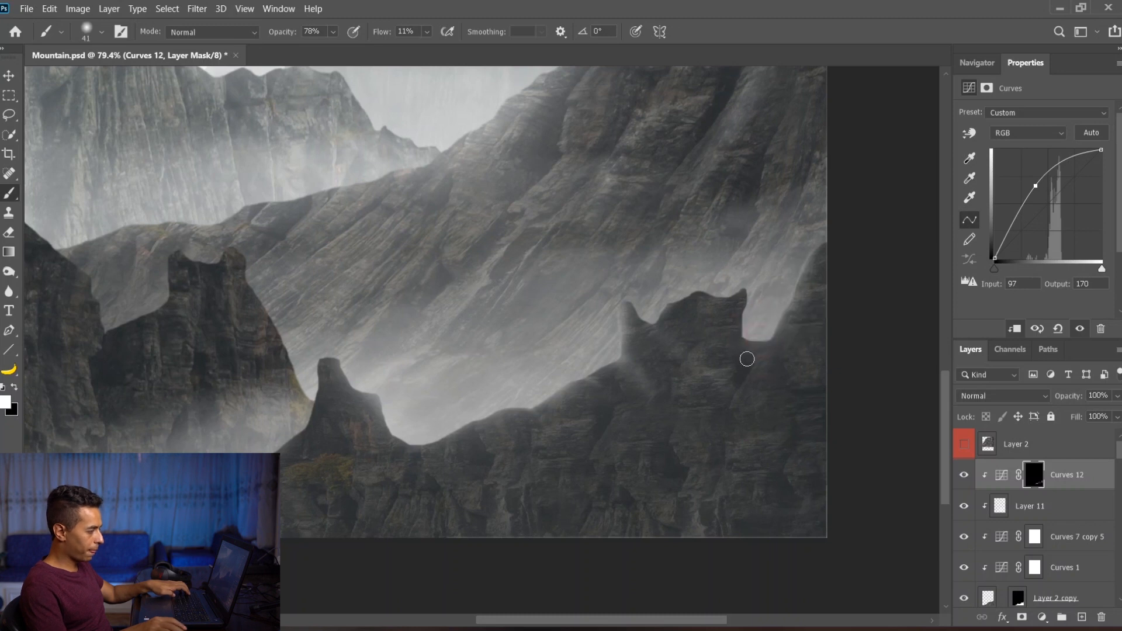
pyautogui.scroll(-2, 747, 409)
# - Add a Curves adjustment with input 94 and output 163 clipped to the Layer 2 copy 2 cliff, and invert its mask
pyautogui.press('v')
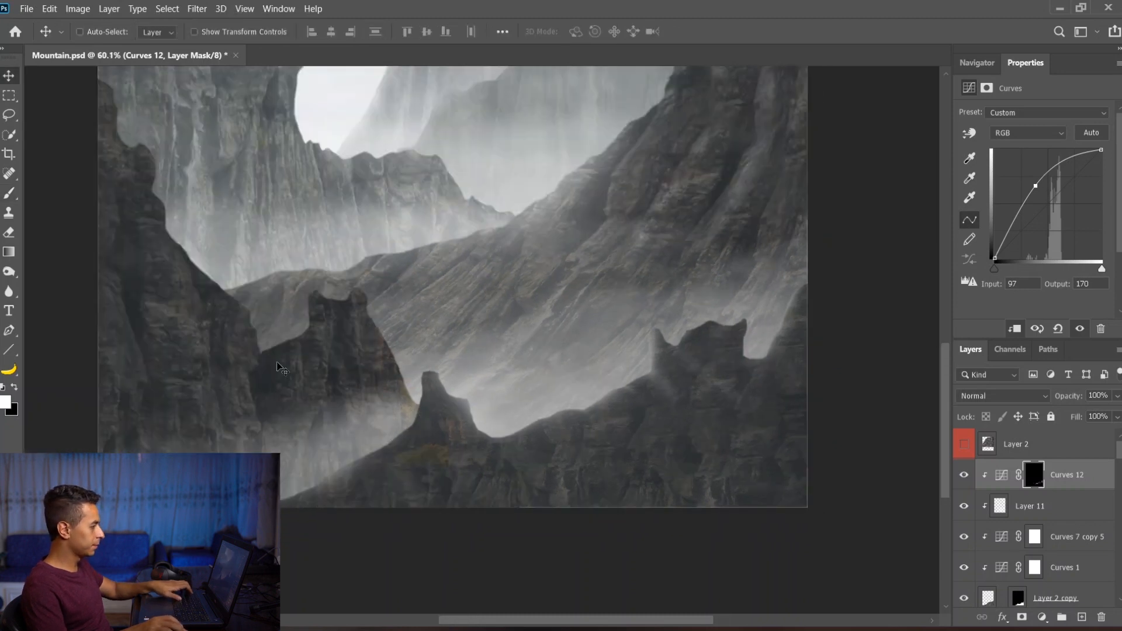
pyautogui.scroll(2, 169, 353)
pyautogui.keyDown('ctrl'); pyautogui.click(166, 351); pyautogui.keyUp('ctrl')
pyautogui.click(1060, 530)
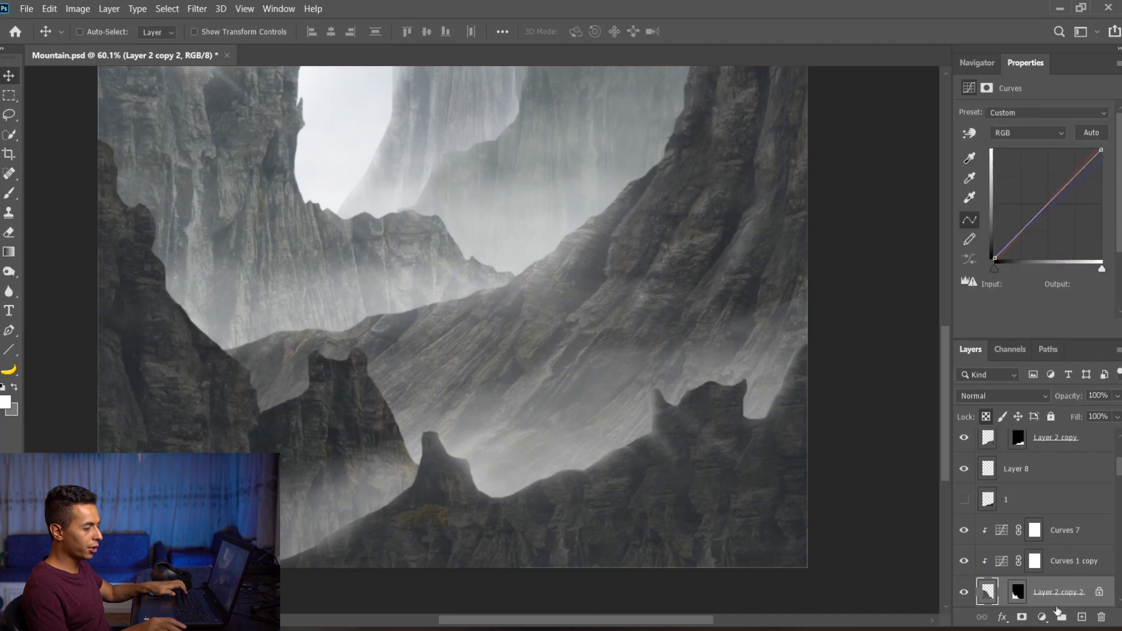
pyautogui.click(1042, 617)
pyautogui.click(1039, 422)
pyautogui.moveTo(1037, 187); pyautogui.dragTo(1034, 188)
pyautogui.click(1015, 328)
pyautogui.hotkey('ctrl', 'i')
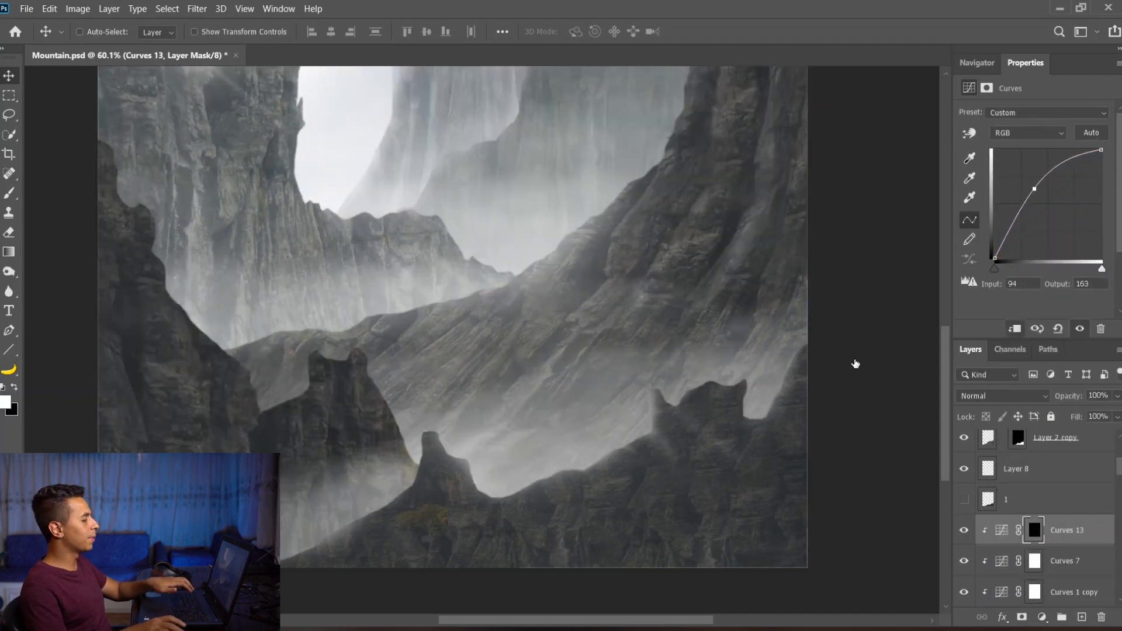
# - Brush highlights into the Curves 13 mask on the rock tower and left cliff edge, reducing the brush size to 48
pyautogui.press('b')
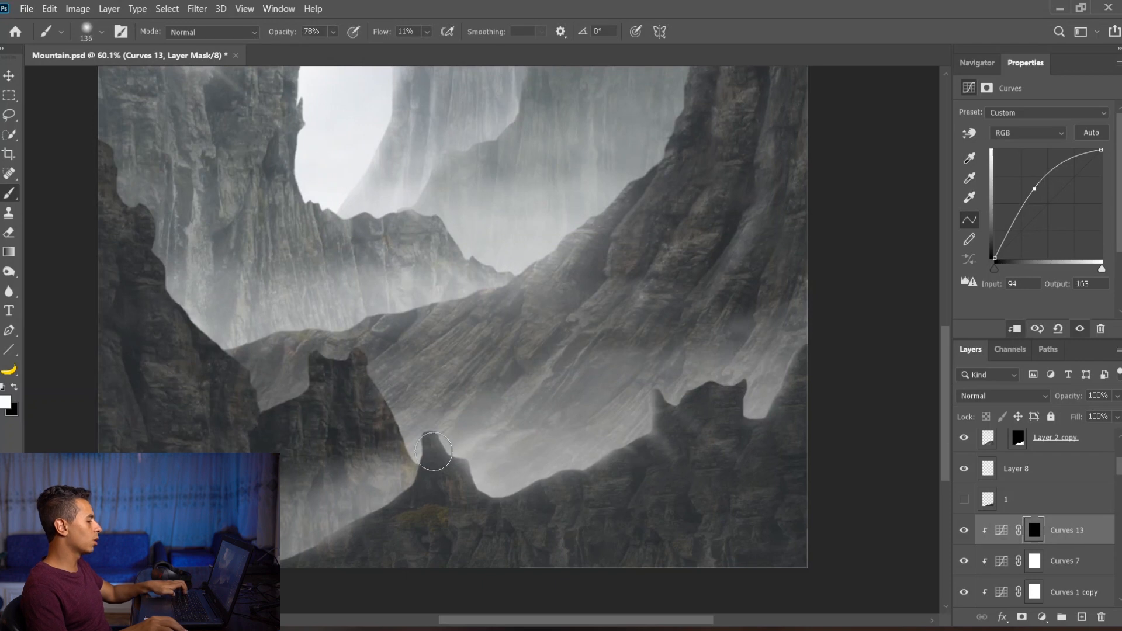
pyautogui.moveTo(421, 463); pyautogui.dragTo(420, 461)
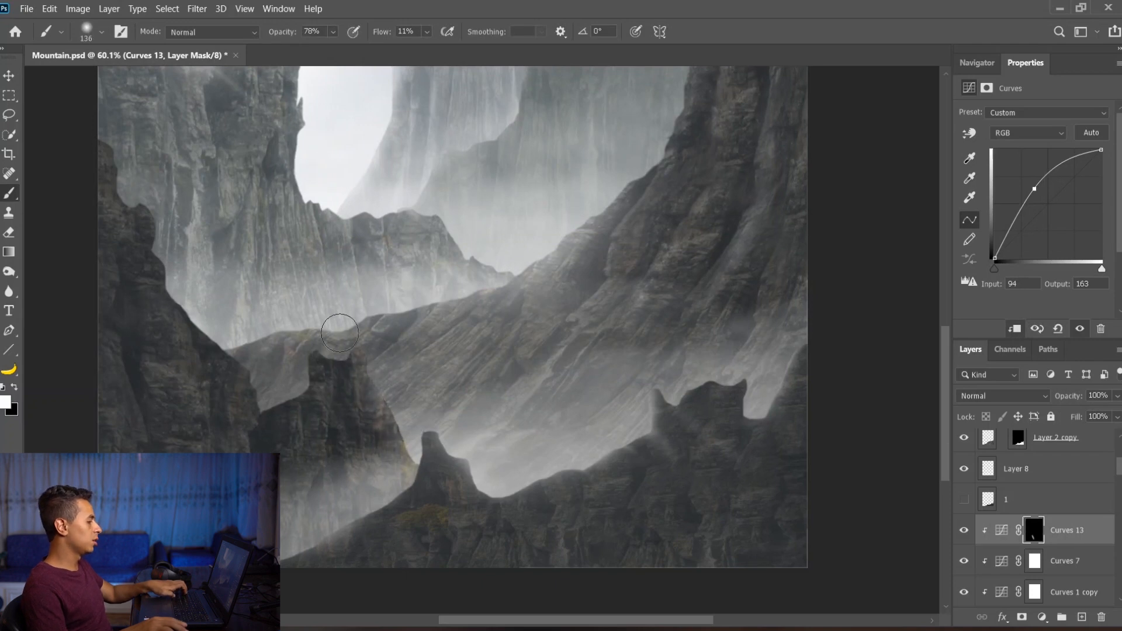
pyautogui.scroll(5, 330, 348)
pyautogui.keyDown('alt'); pyautogui.rightClick(339, 331); pyautogui.keyUp('alt')
pyautogui.press('x')
pyautogui.press('x')
pyautogui.press('[')
pyautogui.press('[')
pyautogui.press('[')
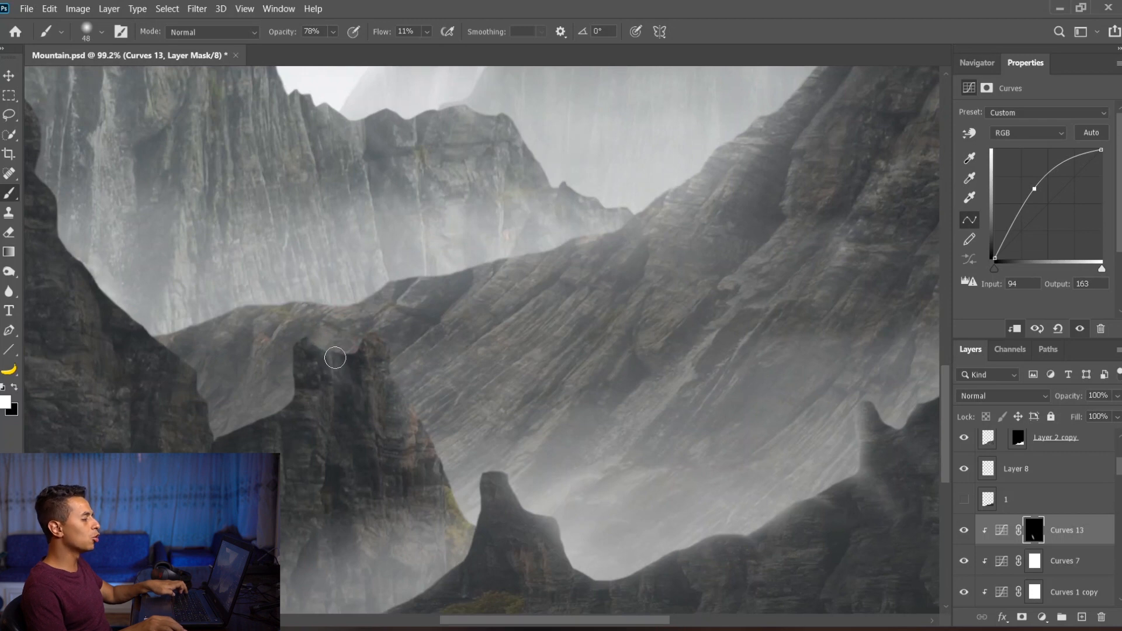
pyautogui.scroll(-3, 223, 325)
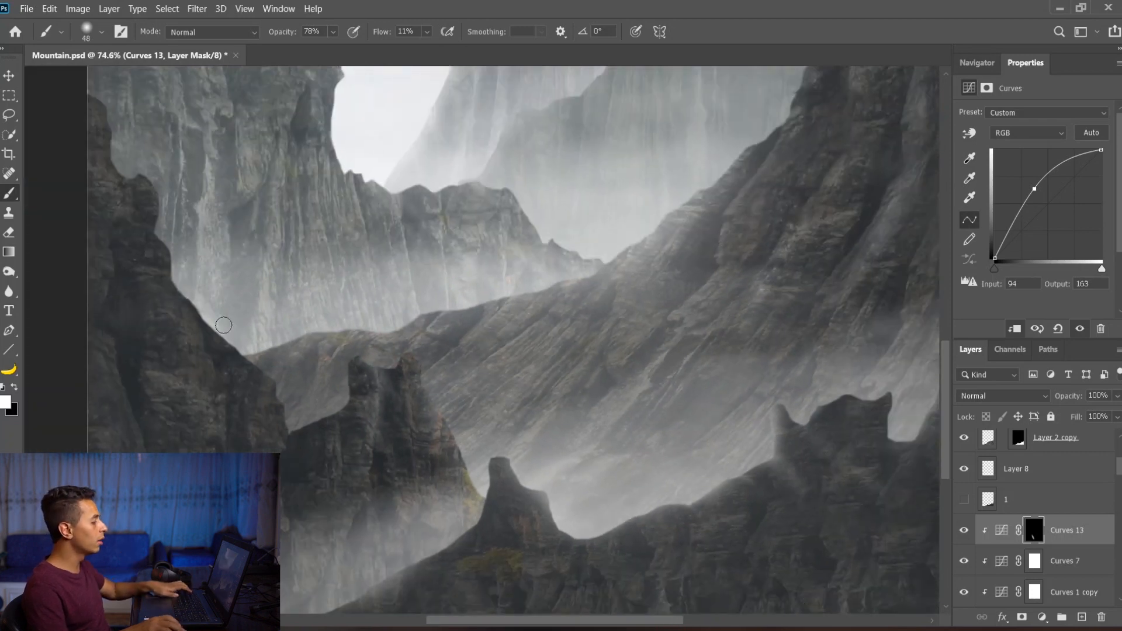
pyautogui.scroll(2, 183, 285)
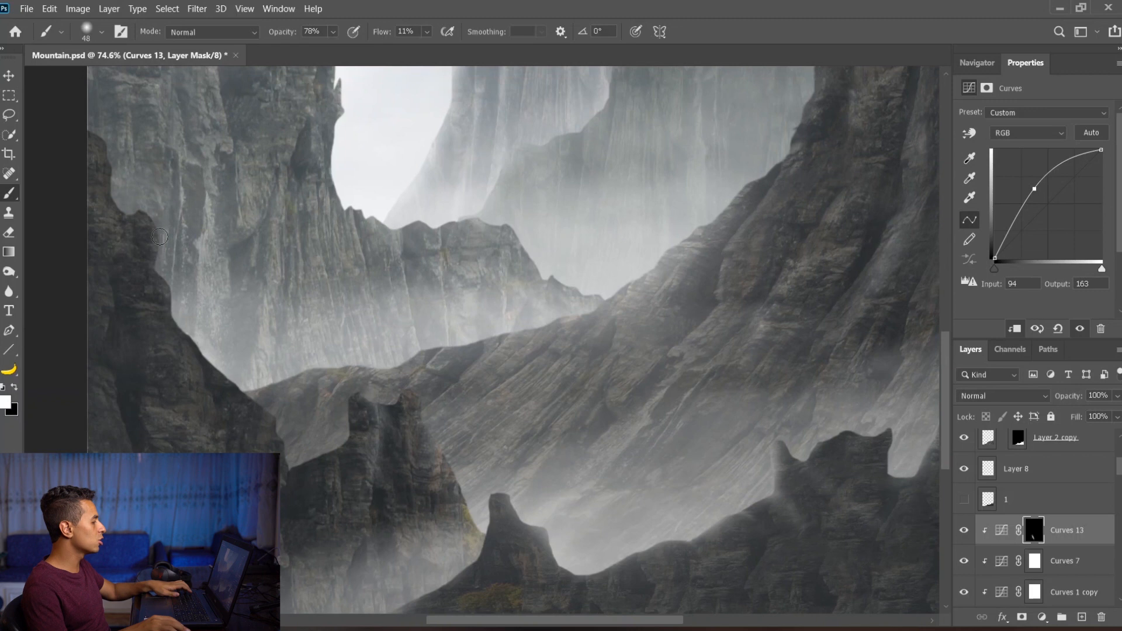
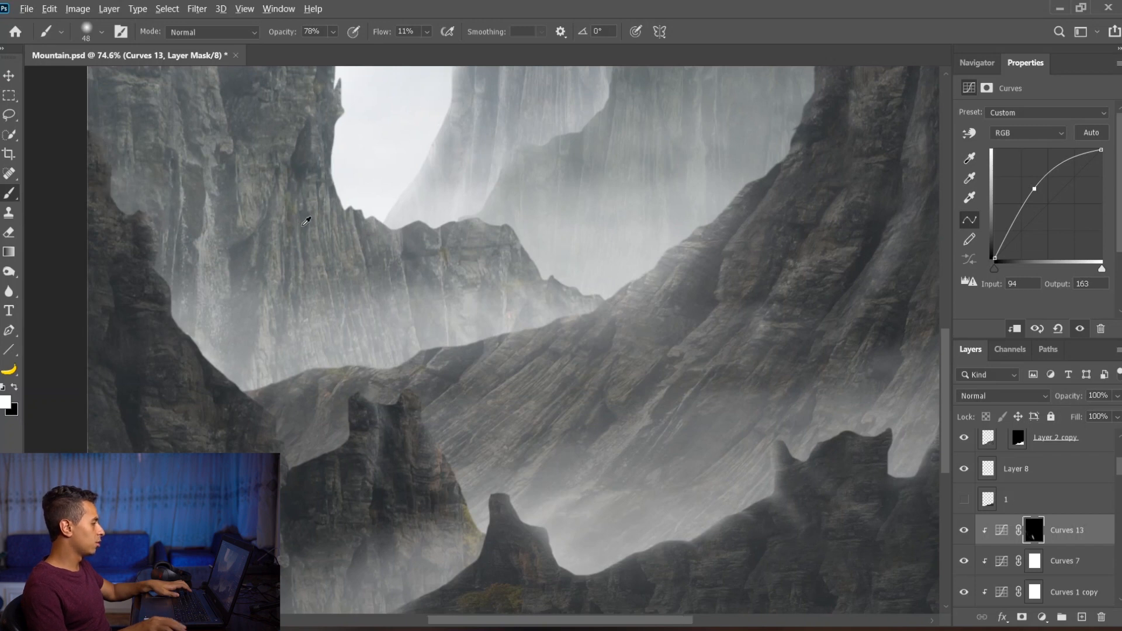
# - Open the stock photo of the man in the space helmet from the image folder as a separate document
pyautogui.scroll(-2, 300, 225)
pyautogui.press('v')
pyautogui.hotkey('ctrl', '0')
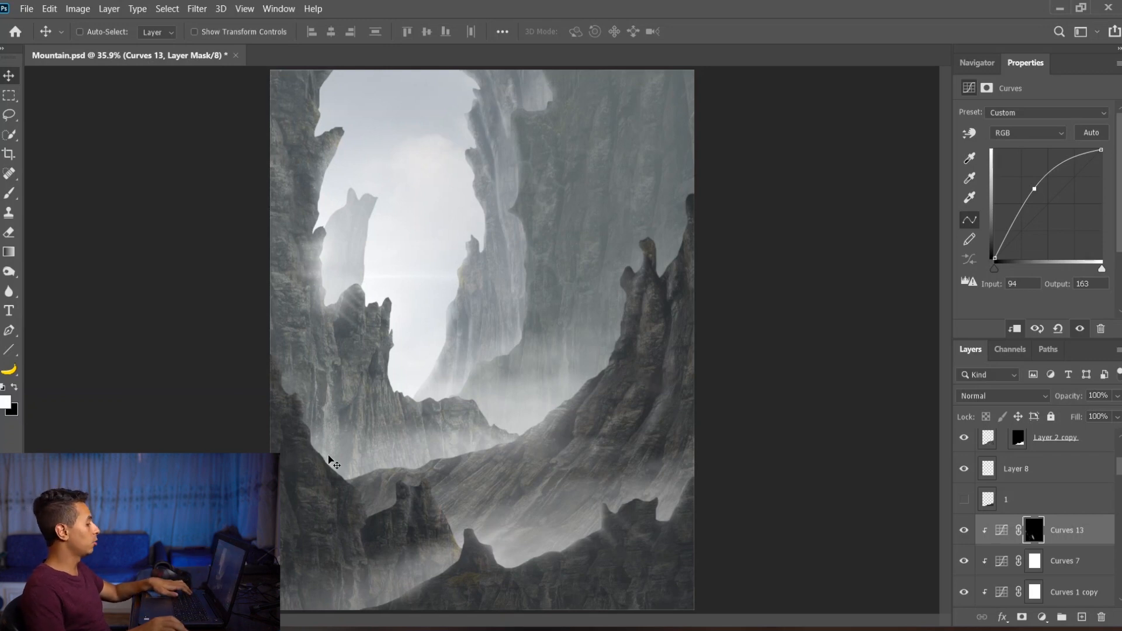
pyautogui.moveTo(344, 625)
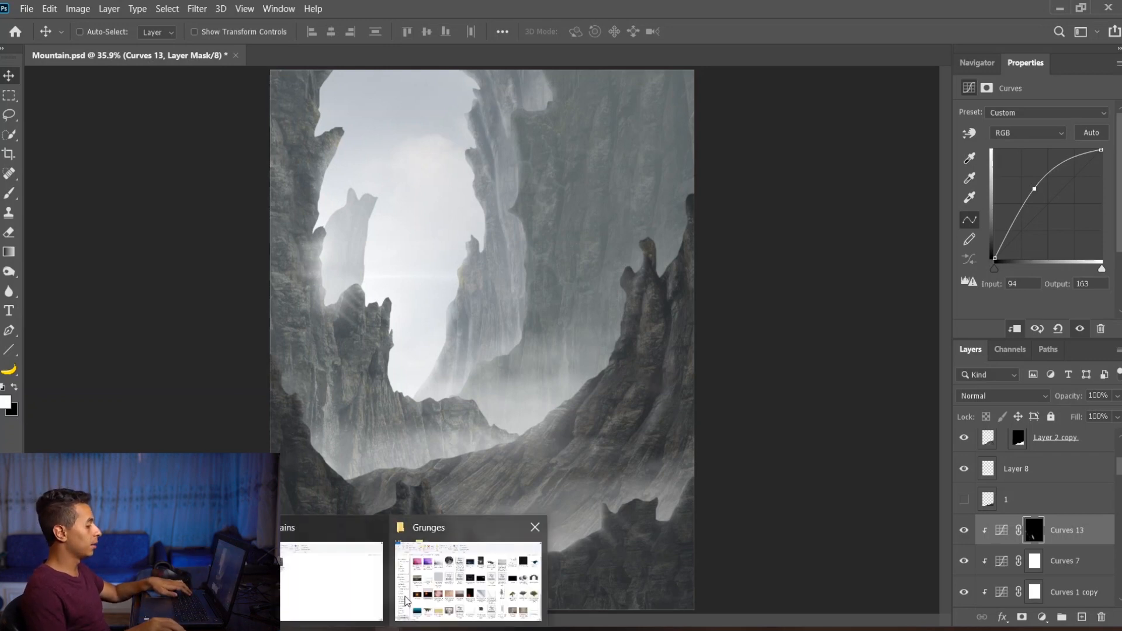
pyautogui.click(339, 546)
pyautogui.moveTo(331, 199)
pyautogui.mouseDown()
pyautogui.moveTo(389, 628)
pyautogui.moveTo(444, 59)
pyautogui.moveTo(374, 56)
pyautogui.mouseUp()
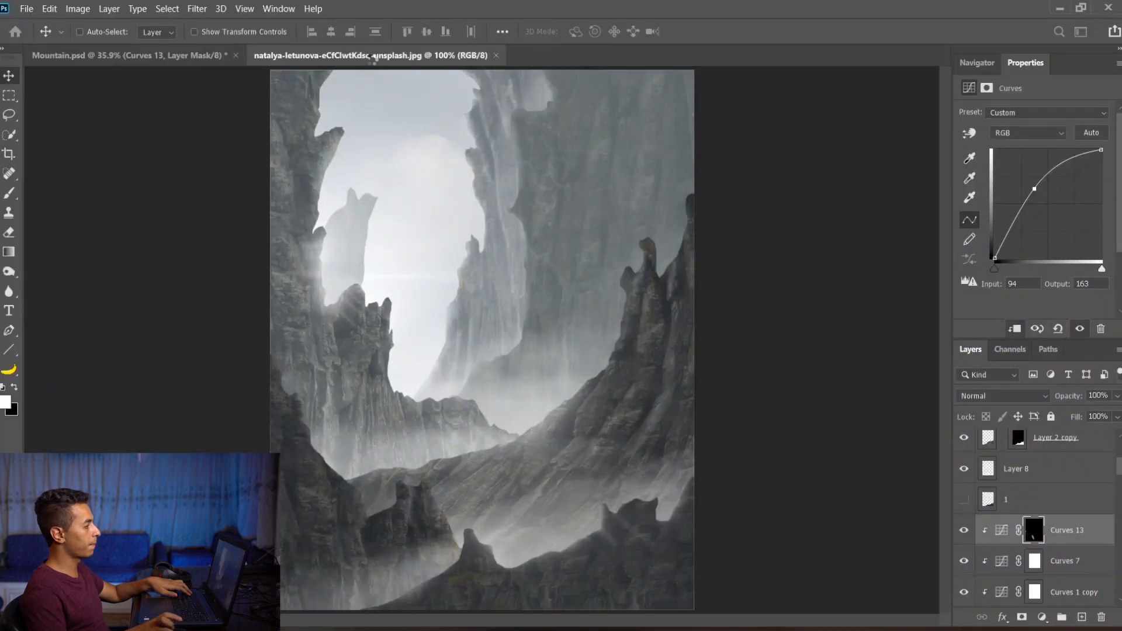
# - Select the whole helmeted figure with the Quick Selection tool and switch to the Polygonal Lasso, keeping the selection
pyautogui.press('w')
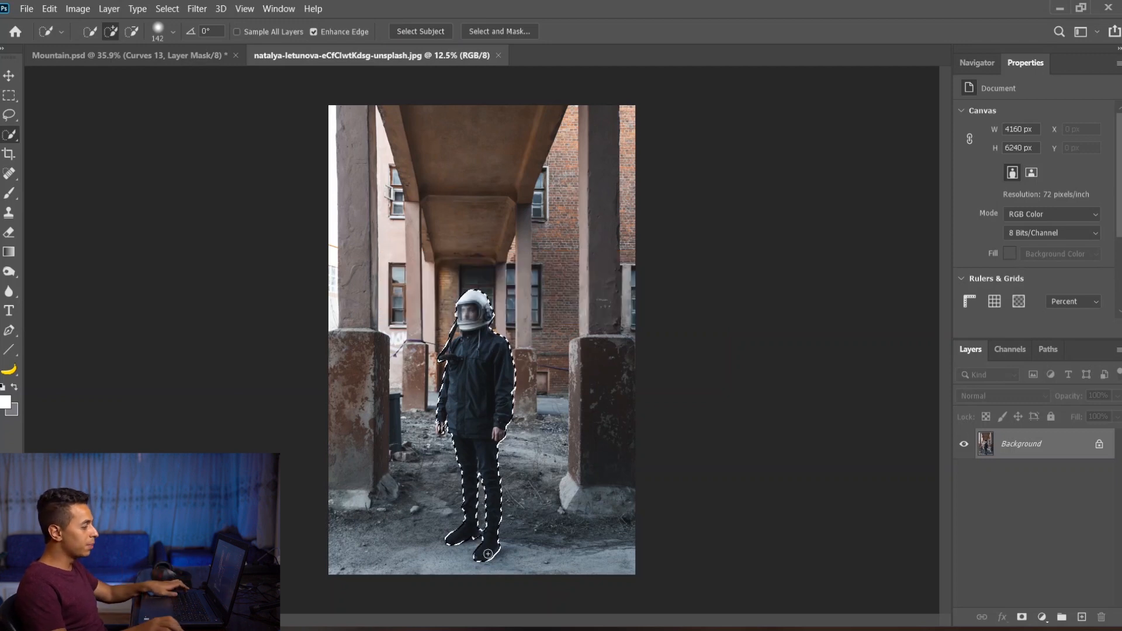
pyautogui.click(8, 117)
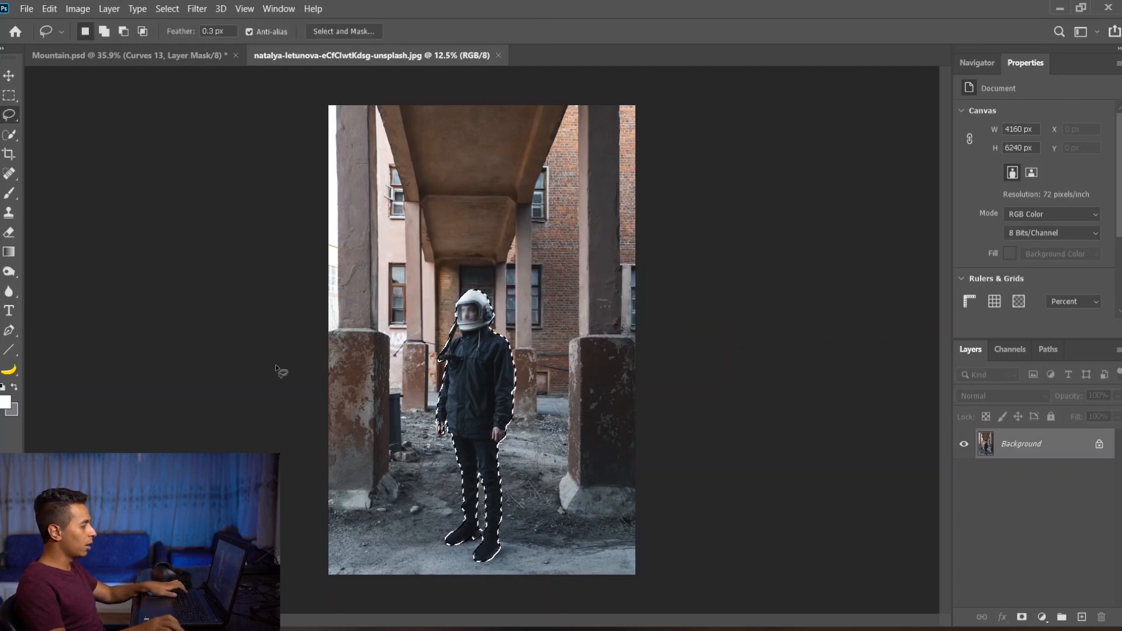
pyautogui.keyDown('alt'); pyautogui.click(9, 116); pyautogui.keyUp('alt')
pyautogui.hotkey('ctrl', 'd')
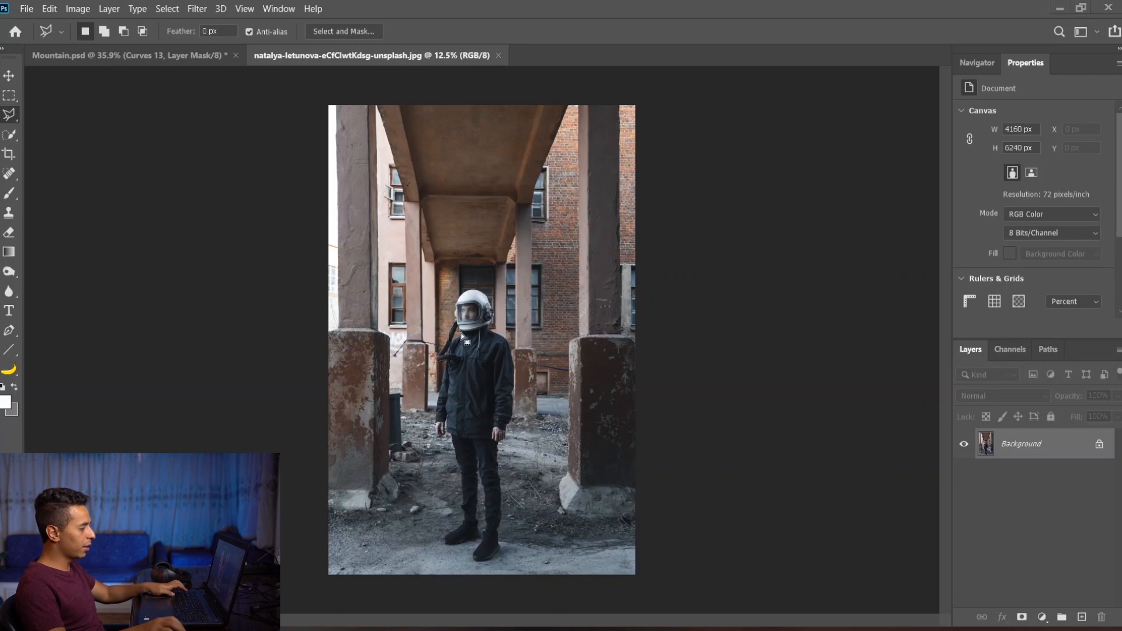
pyautogui.press('super')
pyautogui.click(616, 10)
pyautogui.hotkey('ctrl', 'shift', 'd')
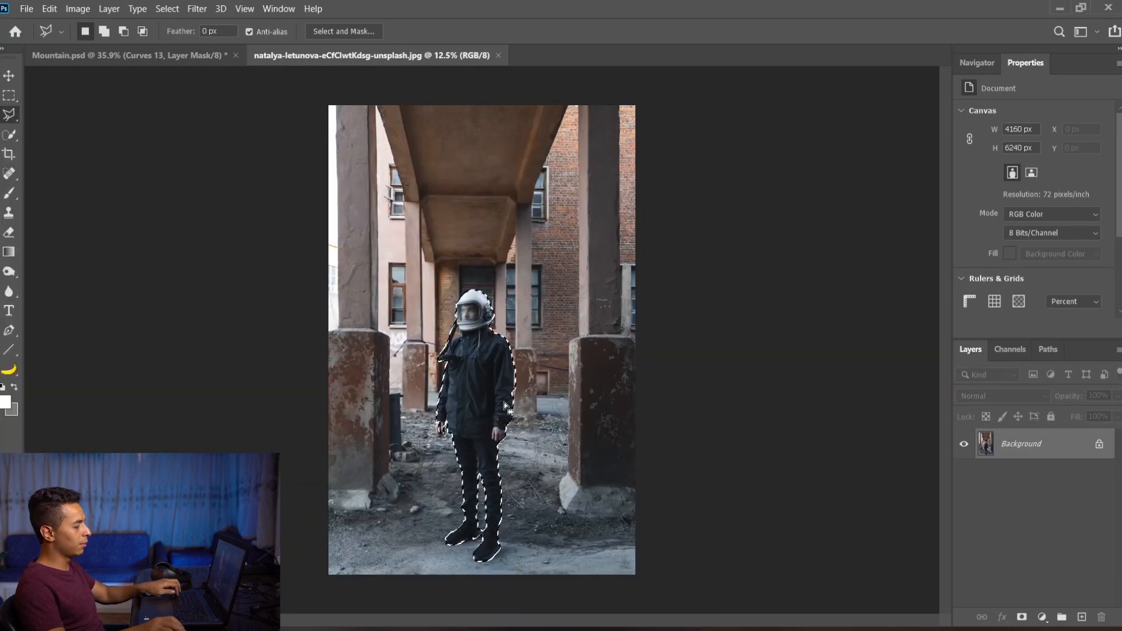
# - Subtract the brick gap between the hose, helmet and shoulder from the selection with the Magic Wand
pyautogui.scroll(5, 458, 320)
pyautogui.scroll(10, 411, 300)
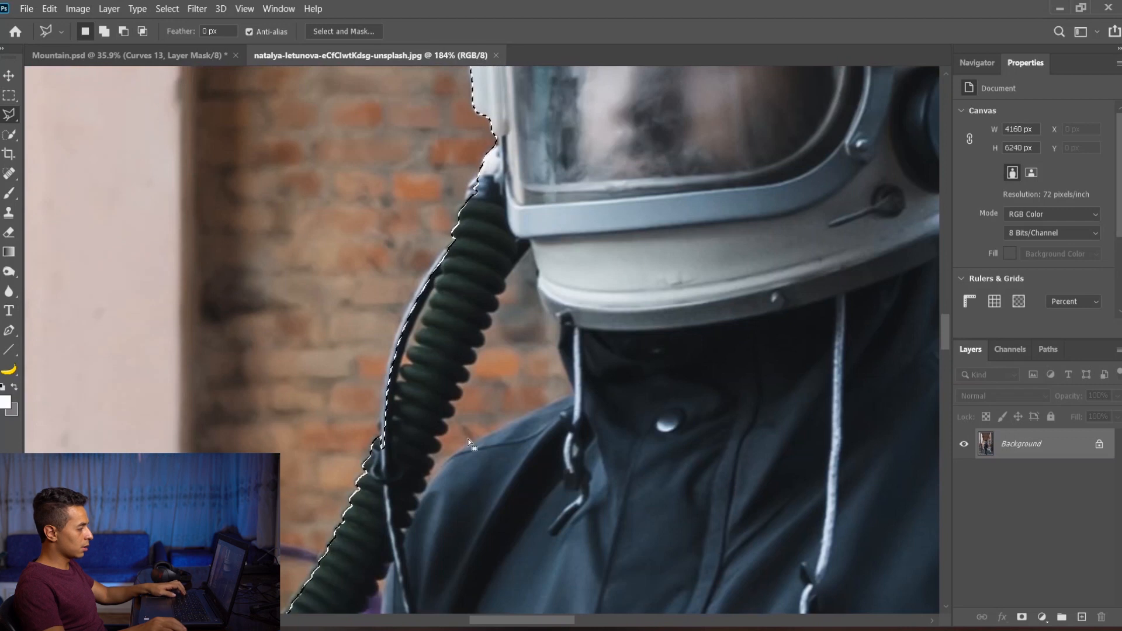
pyautogui.hotkey('alt', 'w')
pyautogui.click(2, 101)
pyautogui.hotkey('shift', 'w')
pyautogui.keyDown('alt'); pyautogui.click(496, 360); pyautogui.keyUp('alt')
pyautogui.keyDown('alt'); pyautogui.click(516, 327); pyautogui.keyUp('alt')
pyautogui.keyDown('alt'); pyautogui.click(498, 311); pyautogui.keyUp('alt')
pyautogui.keyDown('alt'); pyautogui.click(488, 401); pyautogui.keyUp('alt')
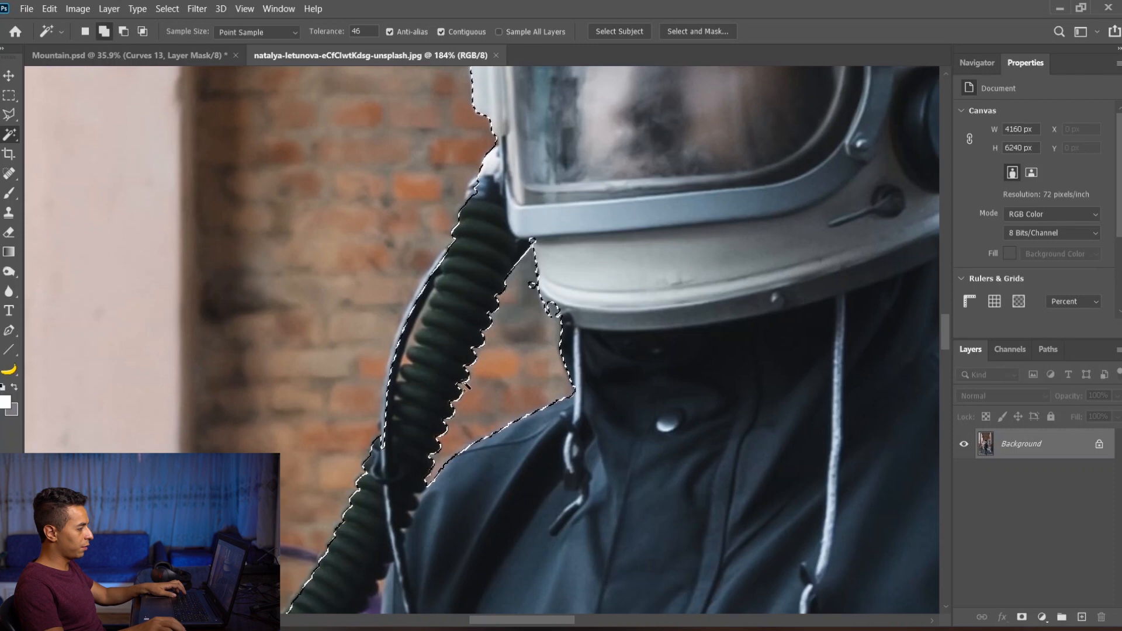
# - Subtract the background gap between the diagonal hose and the lower hose section from the selection with the Polygonal Lasso
pyautogui.scroll(-4, 430, 227)
pyautogui.scroll(3, 354, 466)
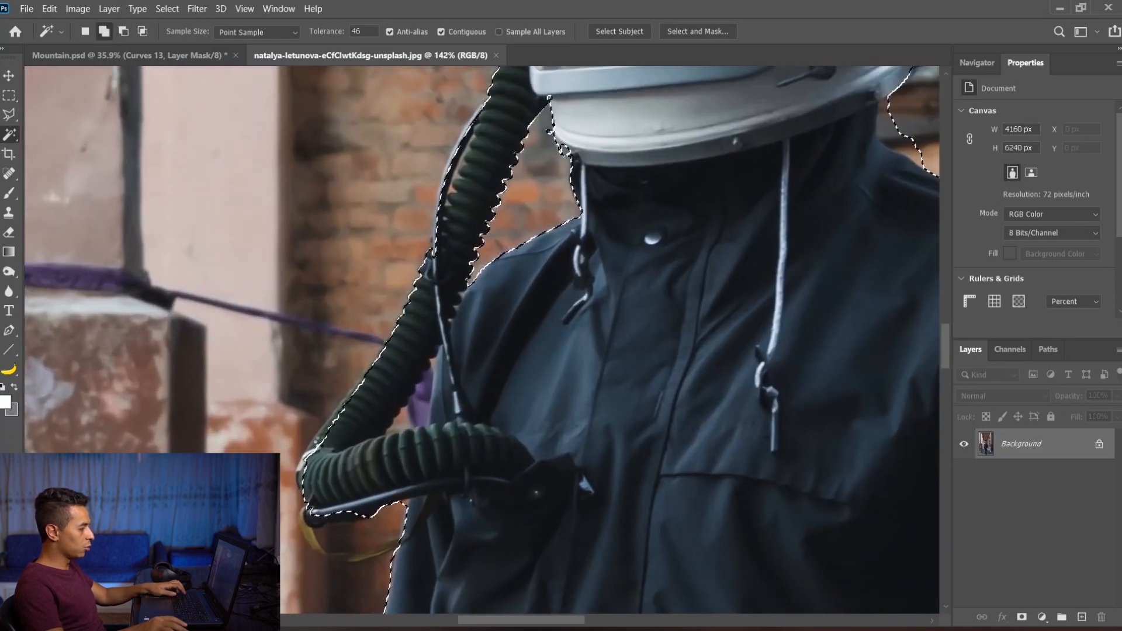
pyautogui.click(153, 395)
pyautogui.hotkey('ctrl', 'z')
pyautogui.click(8, 115)
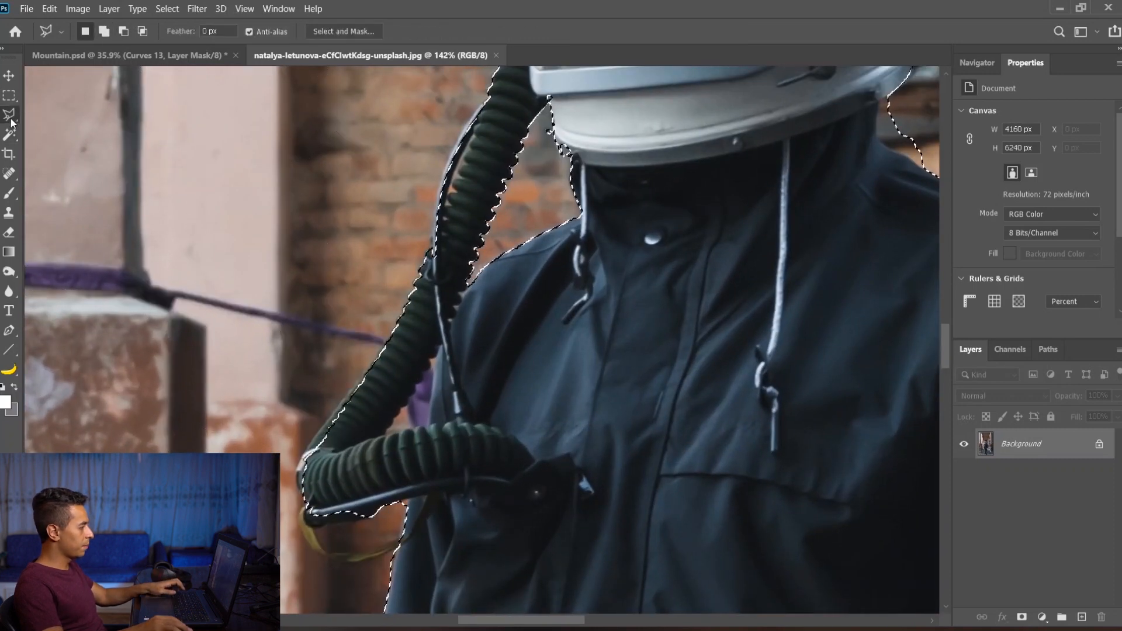
pyautogui.click(308, 441)
pyautogui.click(359, 379)
pyautogui.click(419, 292)
pyautogui.click(430, 308)
pyautogui.click(431, 338)
pyautogui.doubleClick(392, 398)
pyautogui.scroll(-2, 400, 407)
pyautogui.scroll(3, 397, 409)
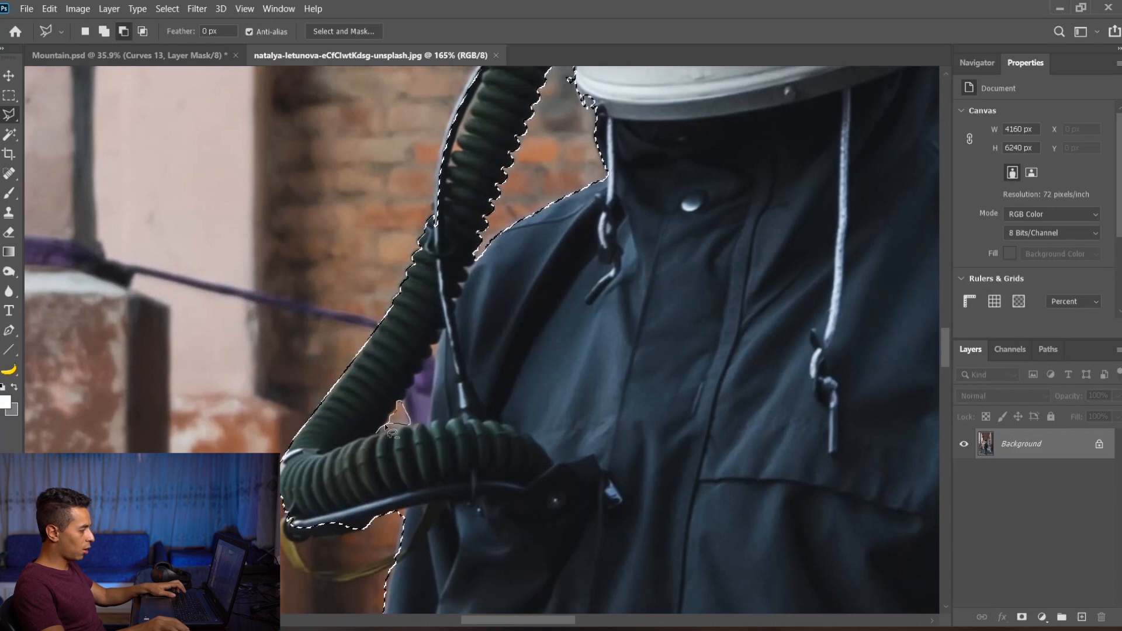
# - Add the missing parts of the hand beside the jacket to the selection and subtract the gap between sleeve and jacket
pyautogui.scroll(-5, 378, 439)
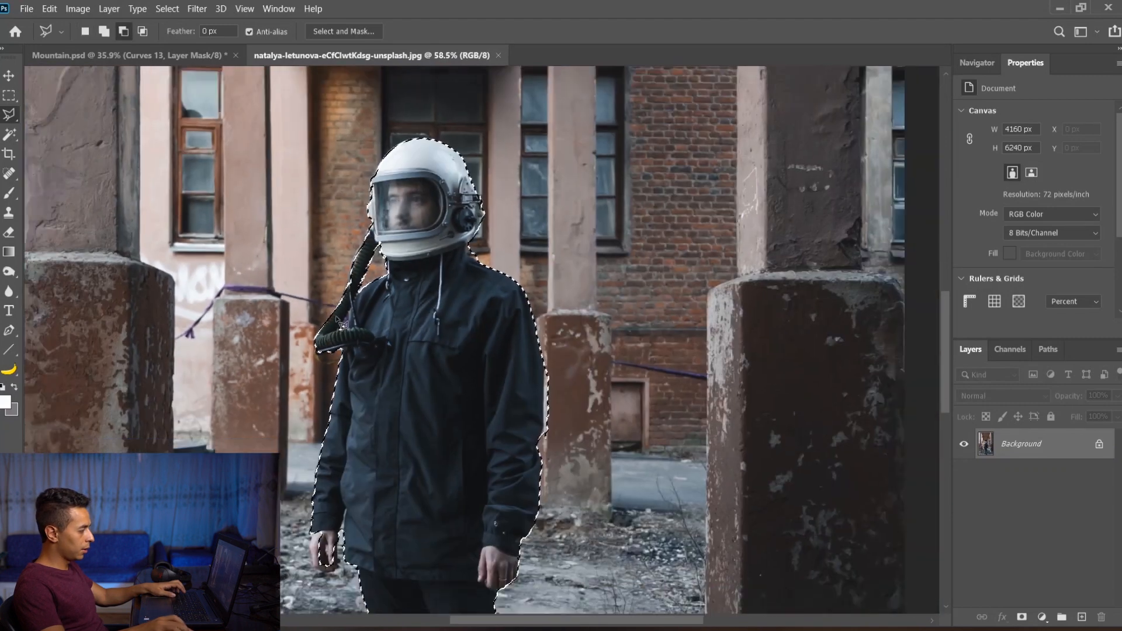
pyautogui.scroll(4, 327, 496)
pyautogui.press('shift')
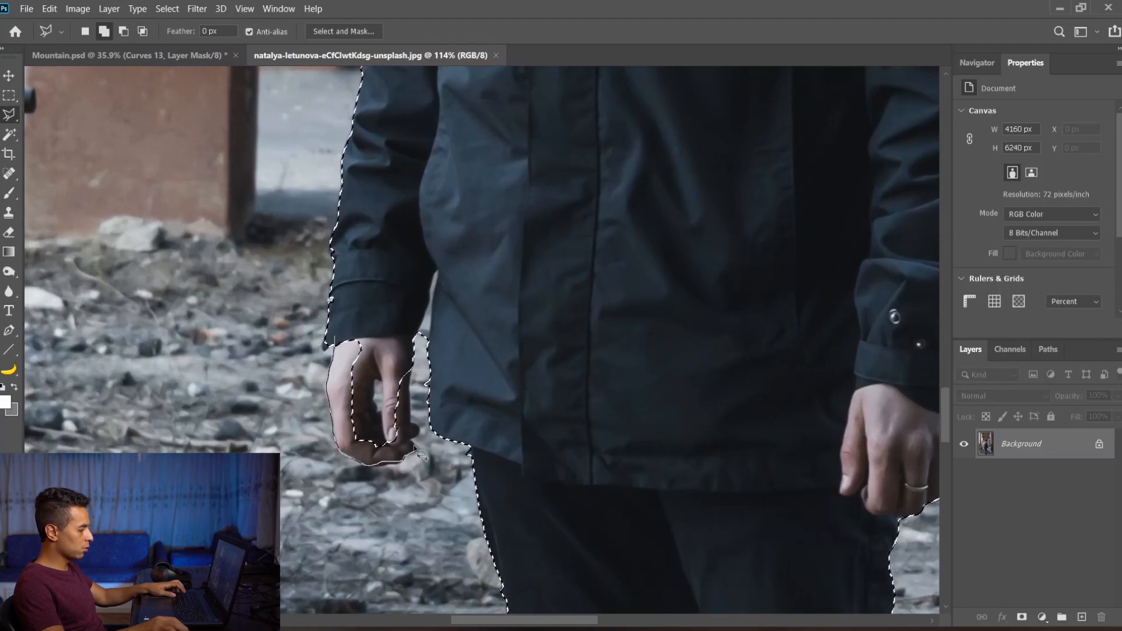
pyautogui.click(410, 359)
pyautogui.press('alt')
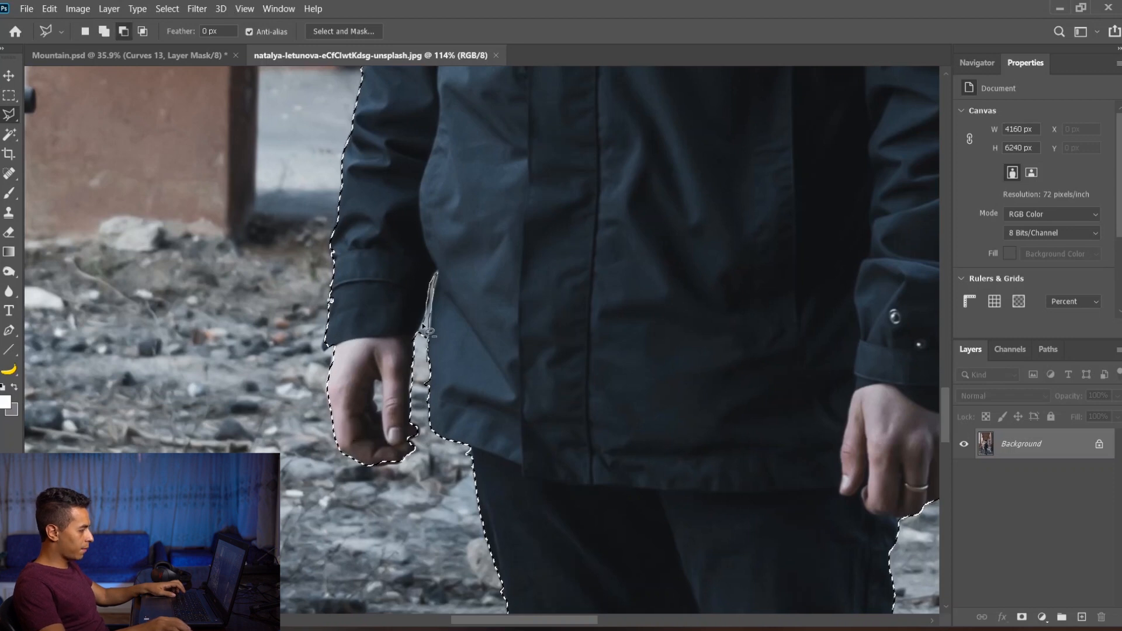
pyautogui.click(416, 359)
# - Subtract the ground between the two shoes from the selection and correct the edge around the rear shoe's heel
pyautogui.scroll(-5, 276, 245)
pyautogui.scroll(-4, 426, 259)
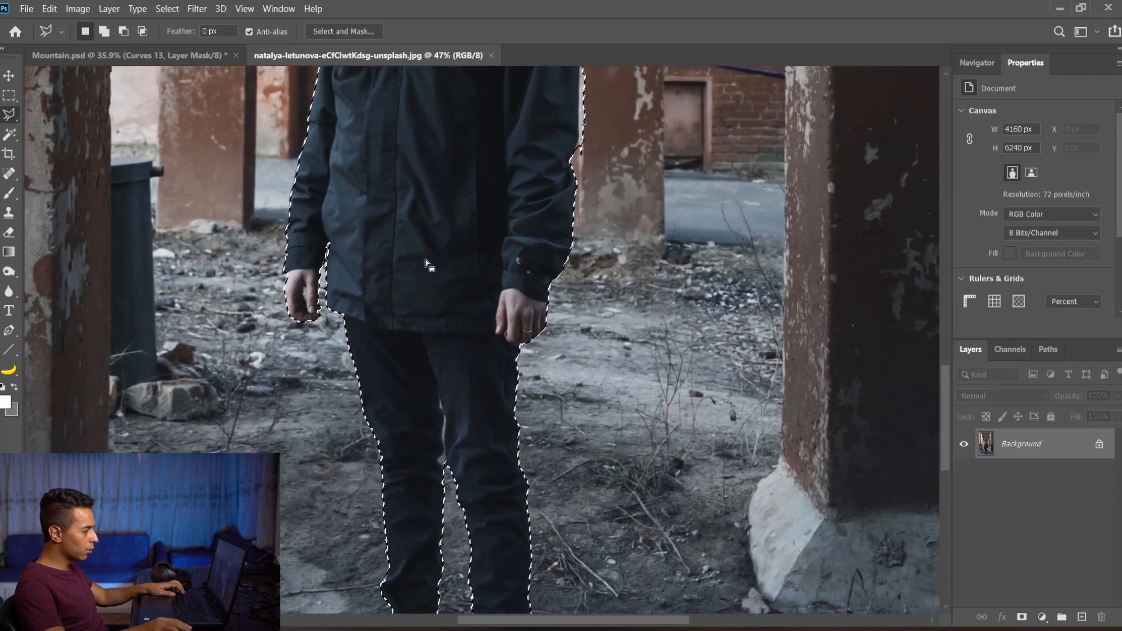
pyautogui.scroll(-3, 429, 256)
pyautogui.scroll(3, 429, 351)
pyautogui.click(447, 517)
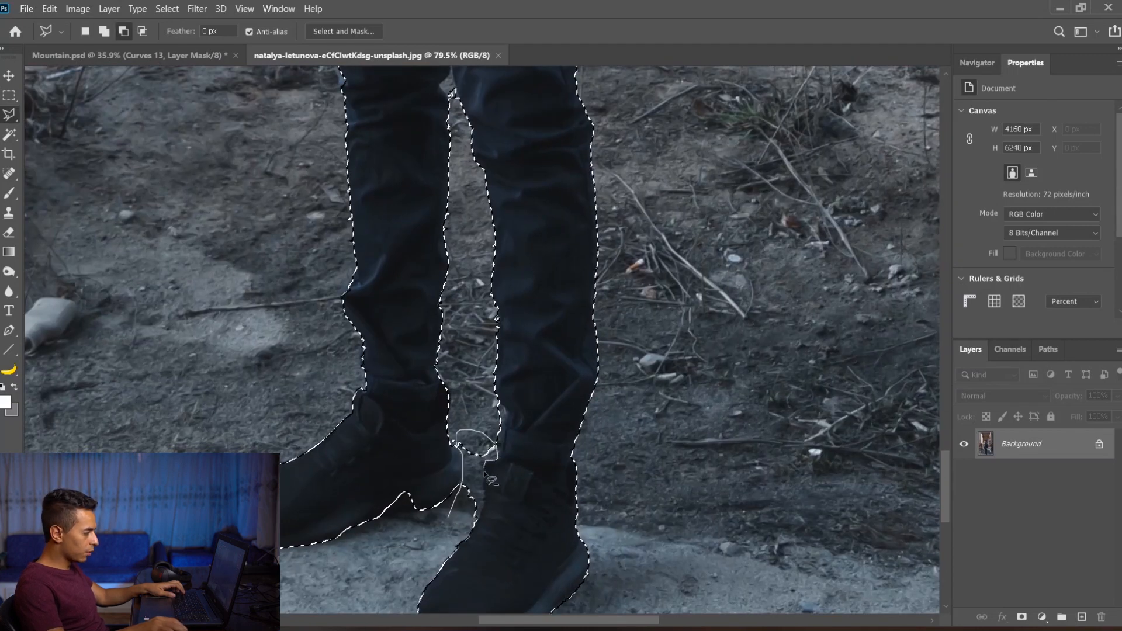
pyautogui.doubleClick(446, 556)
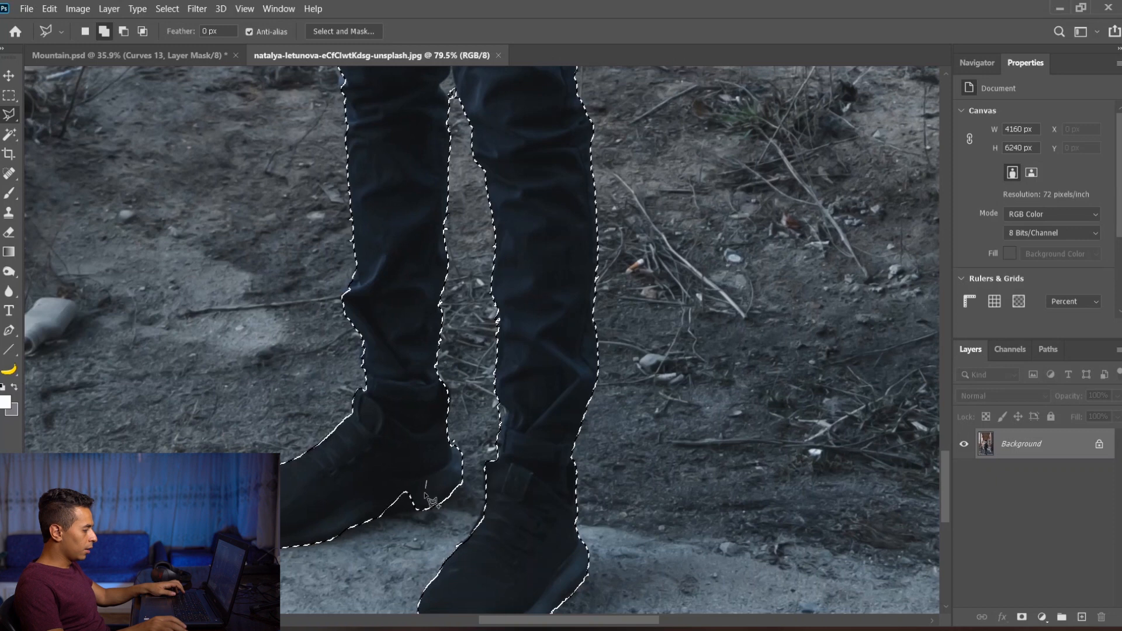
pyautogui.doubleClick(386, 455)
pyautogui.scroll(-3, 454, 478)
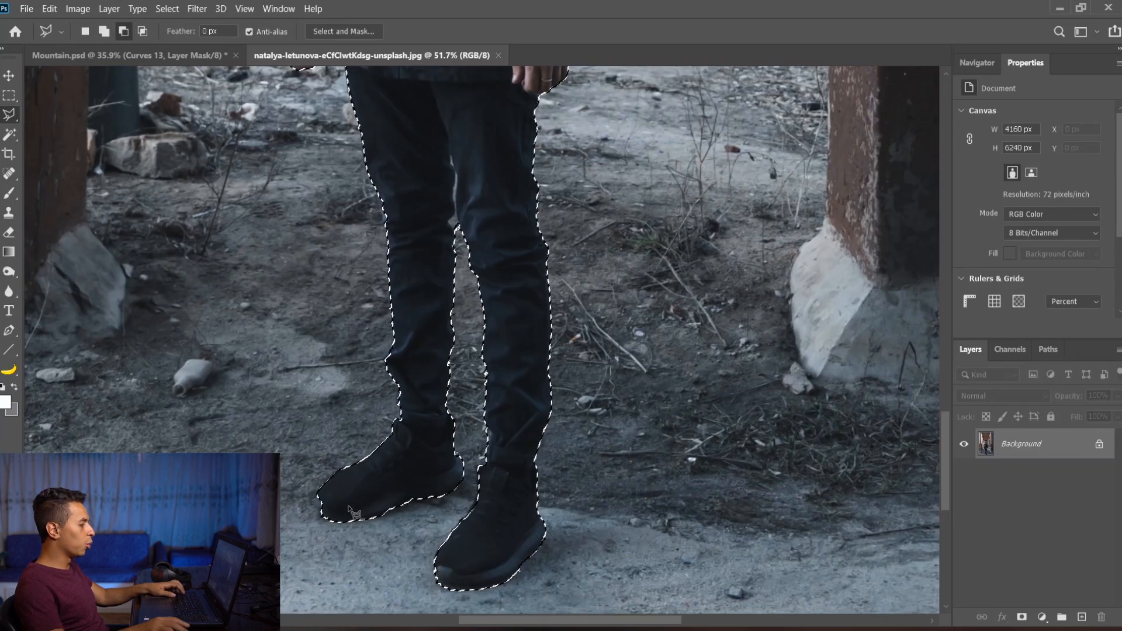
# - Add the missing toe of the rear shoe to the selection
pyautogui.scroll(3, 338, 511)
pyautogui.click(338, 510)
pyautogui.doubleClick(309, 494)
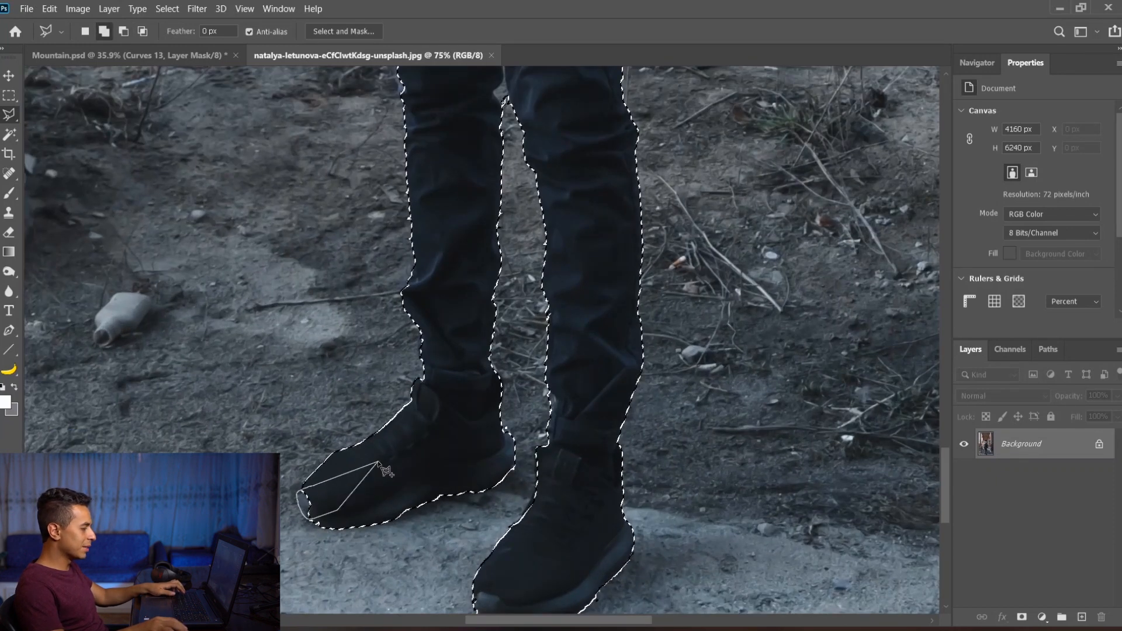
pyautogui.scroll(-3, 496, 503)
# - Subtract the background slivers beside the sleeve, shoulder and helmet from the selection, and turn the selection into a layer mask
pyautogui.scroll(5, 536, 524)
pyautogui.scroll(3, 538, 526)
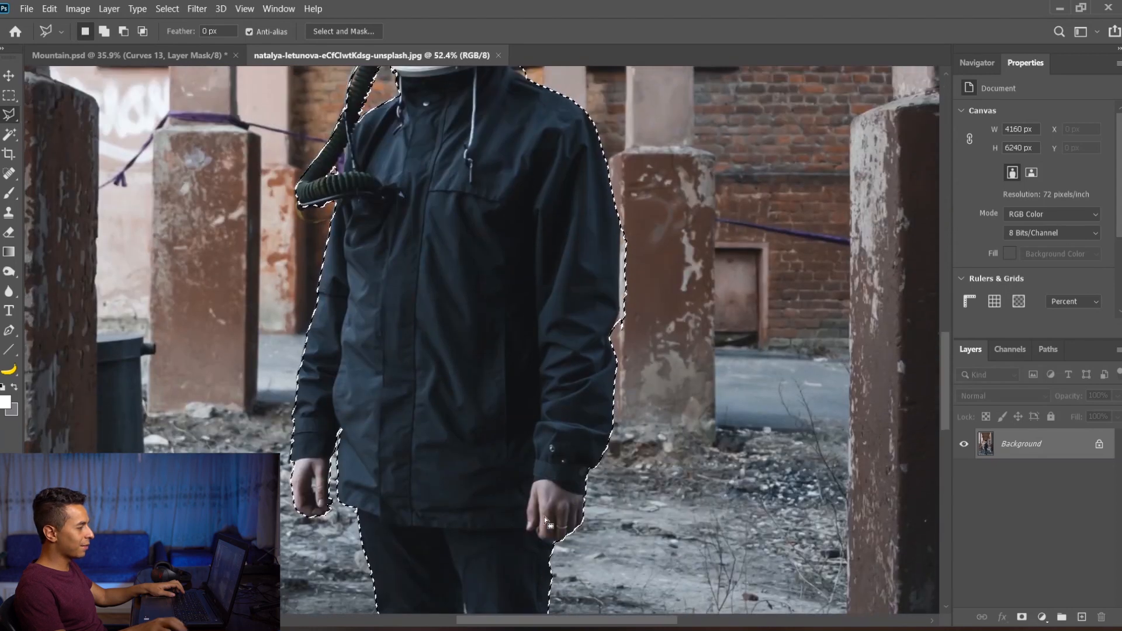
pyautogui.press('alt')
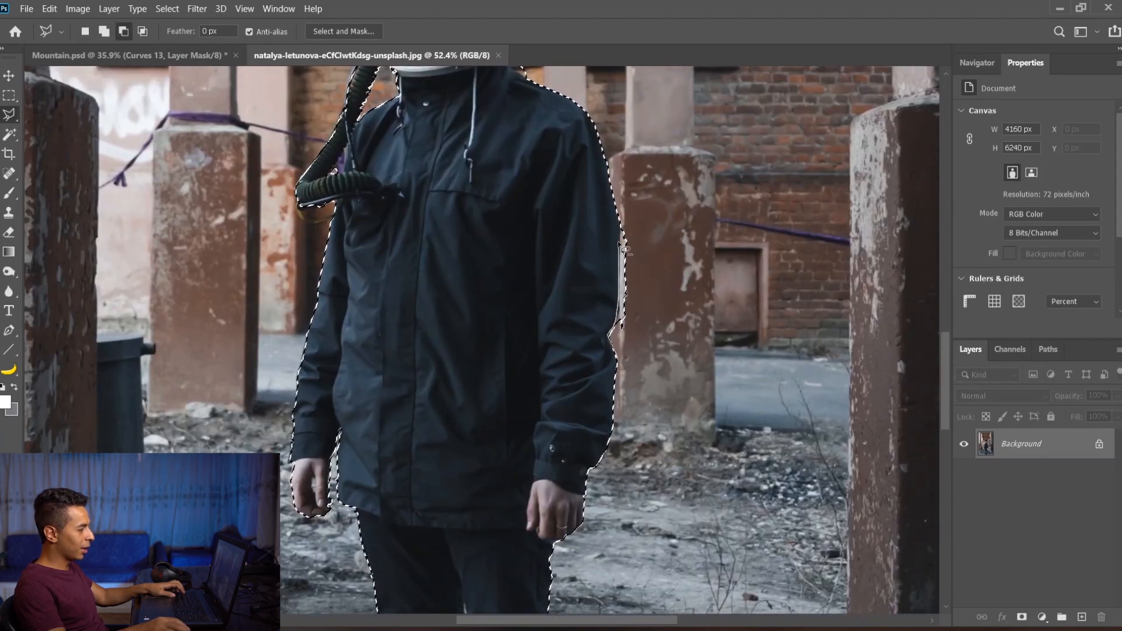
pyautogui.scroll(5, 660, 202)
pyautogui.scroll(3, 559, 234)
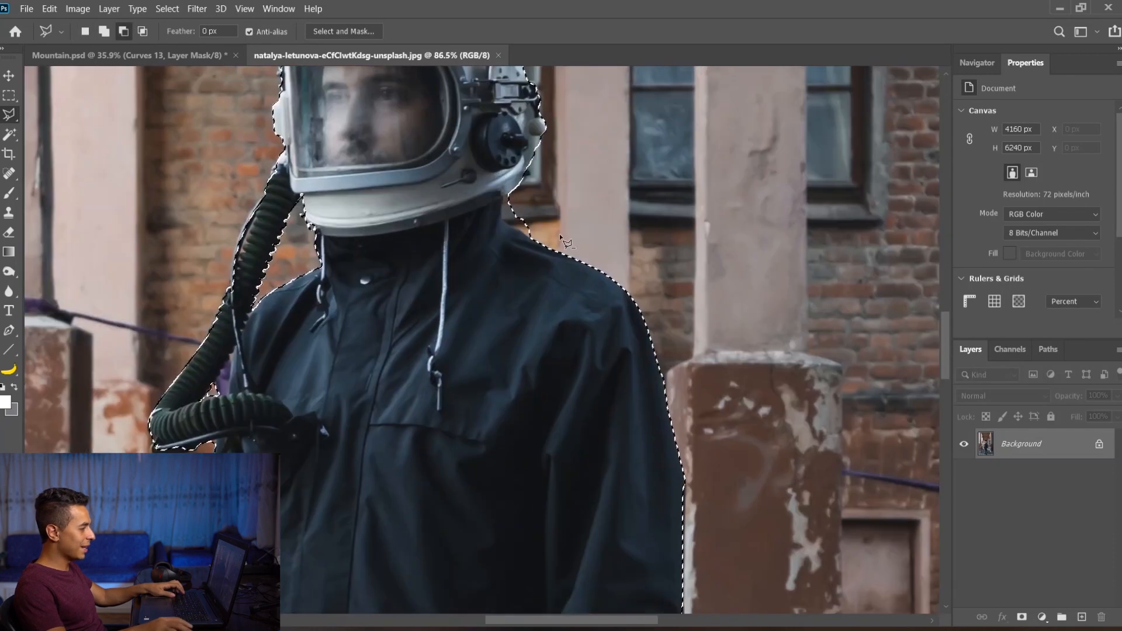
pyautogui.scroll(2, 526, 234)
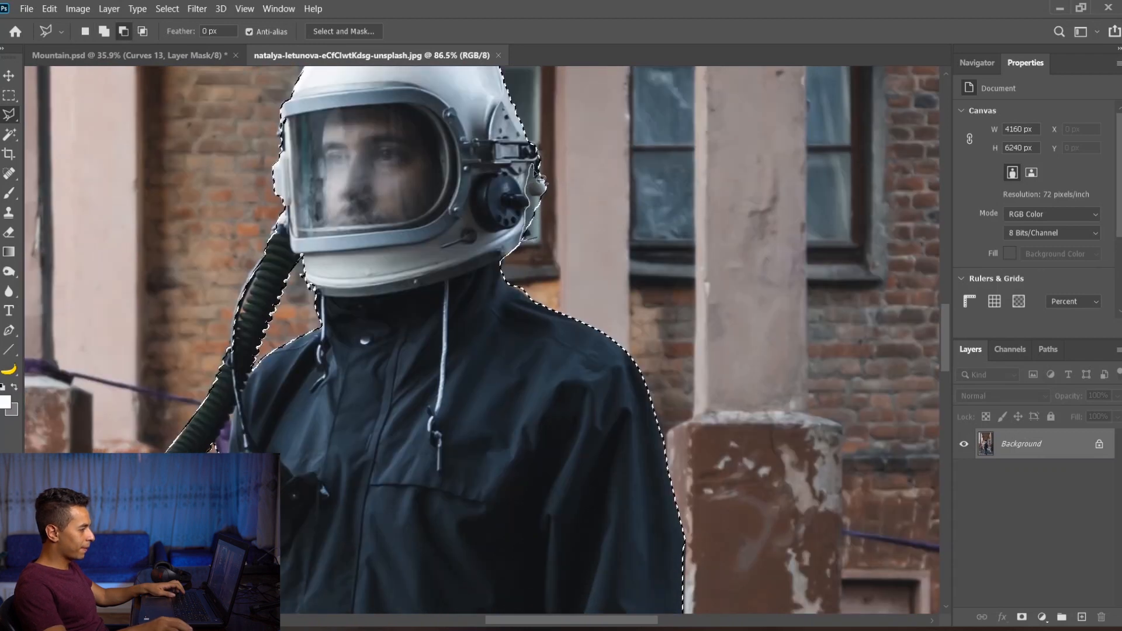
pyautogui.moveTo(564, 219); pyautogui.dragTo(579, 238)
pyautogui.scroll(-8, 578, 251)
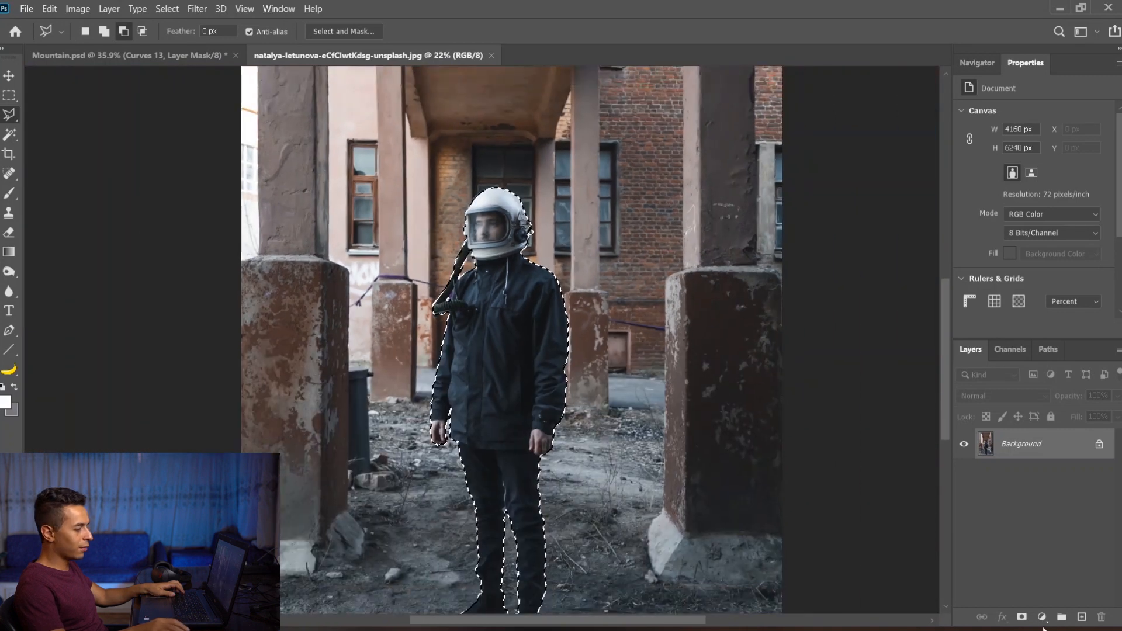
pyautogui.click(1021, 617)
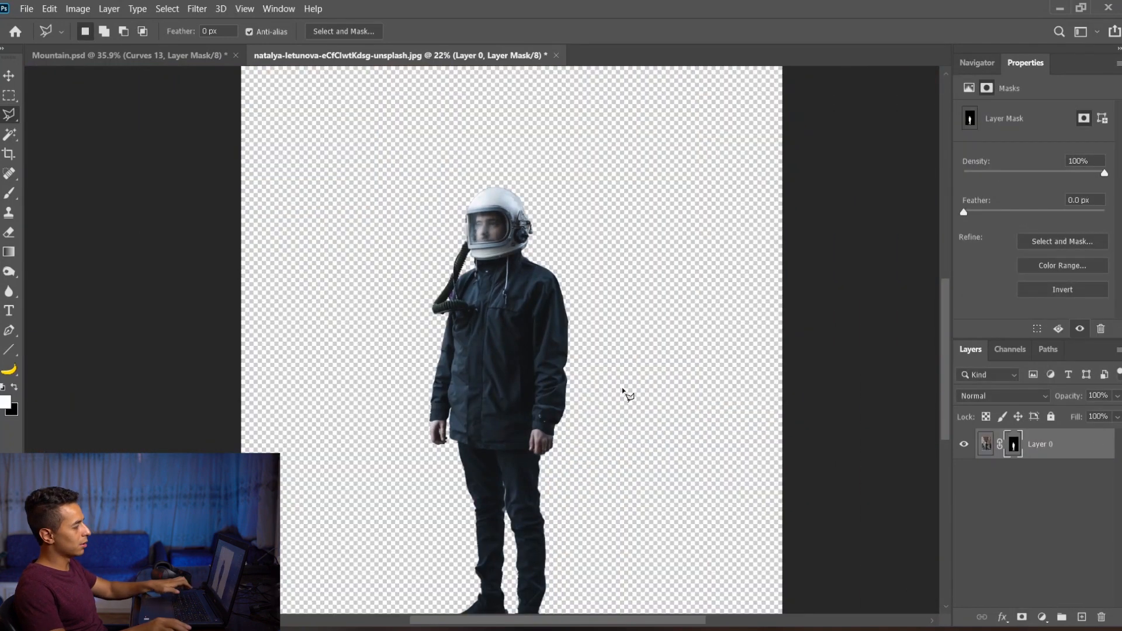
# - Paste the masked helmeted figure into the Mountain.psd document above the Curves layer of the cliff
pyautogui.hotkey('ctrl', 'v')
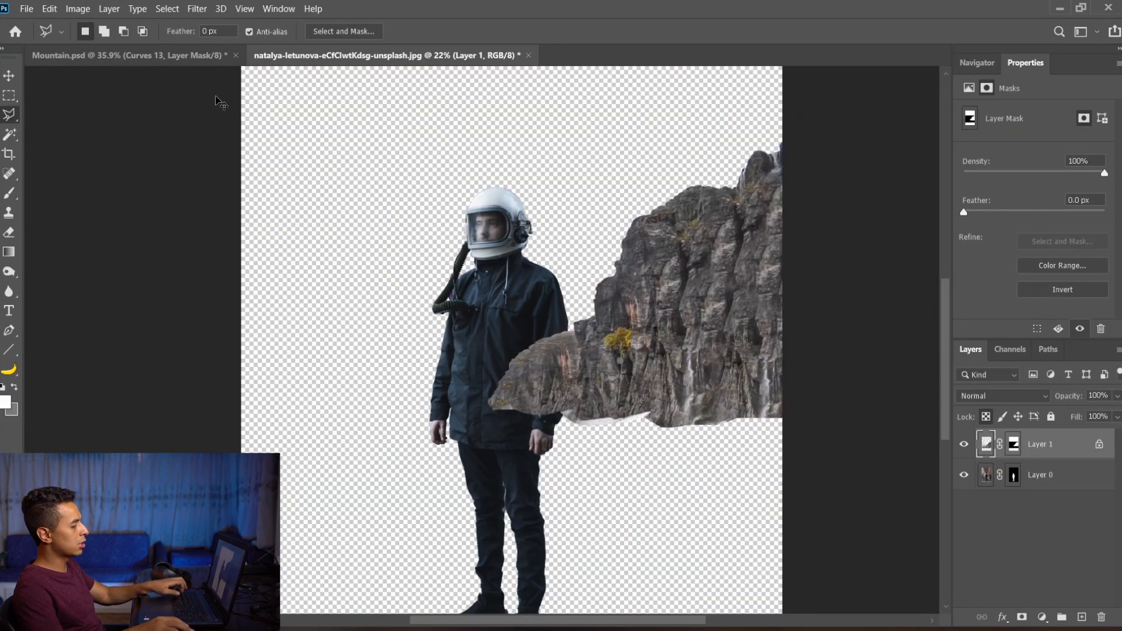
pyautogui.hotkey('ctrl', 'z')
pyautogui.hotkey('ctrl', 'Tab')
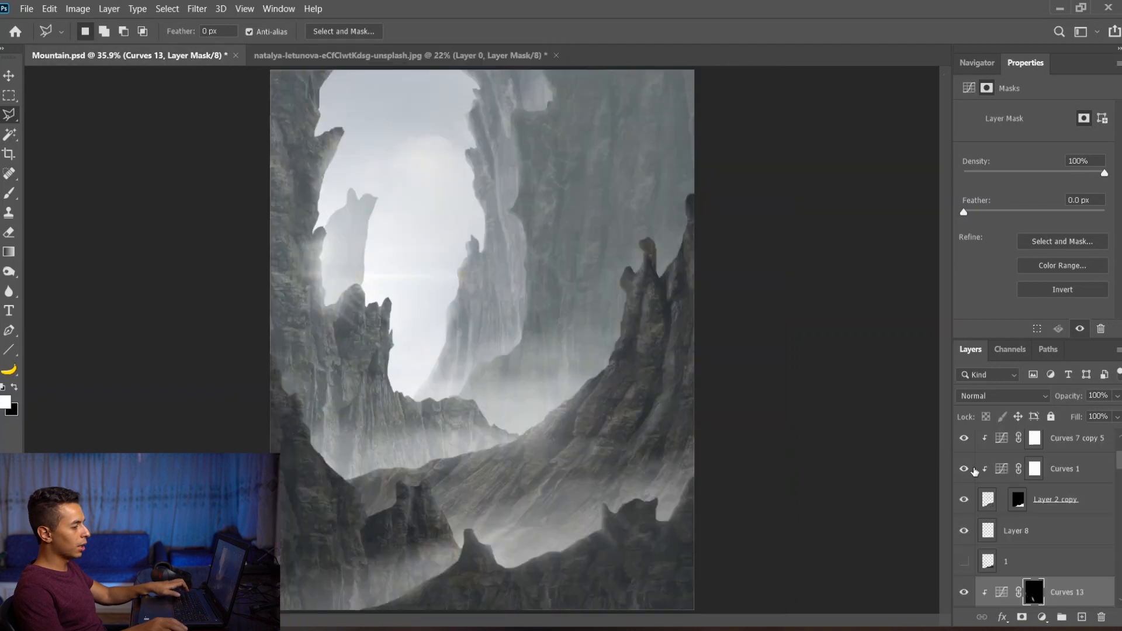
pyautogui.hotkey('ctrl', 'v')
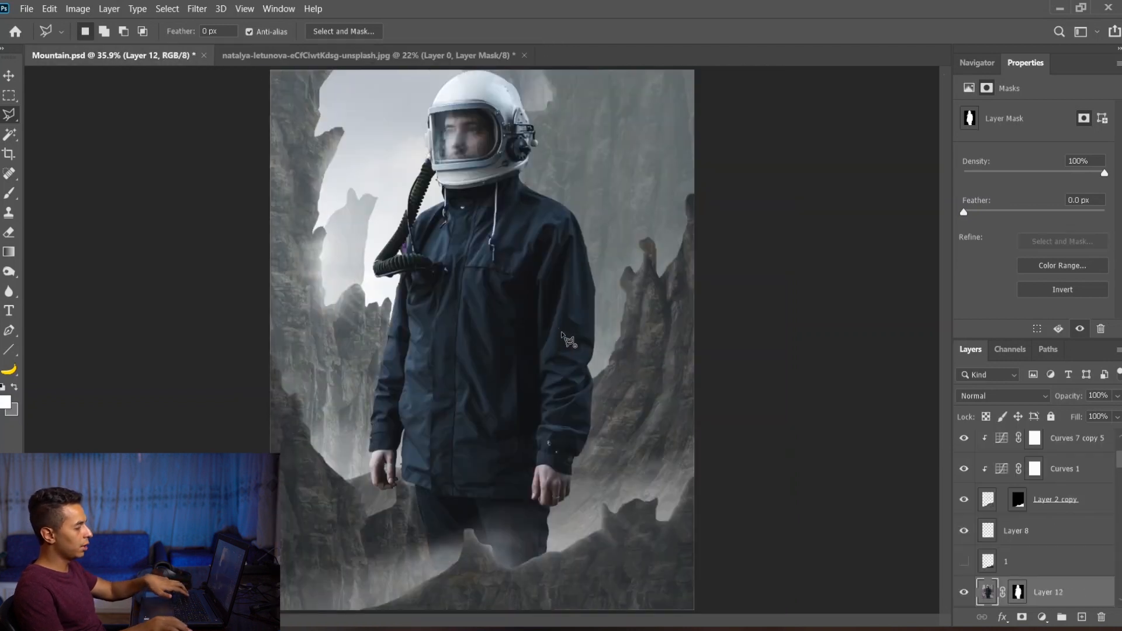
# - Free-transform the pasted figure and scale it down to a tiny person relative to the cliffs
pyautogui.hotkey('ctrl', 't')
pyautogui.hotkey('ctrl', '0')
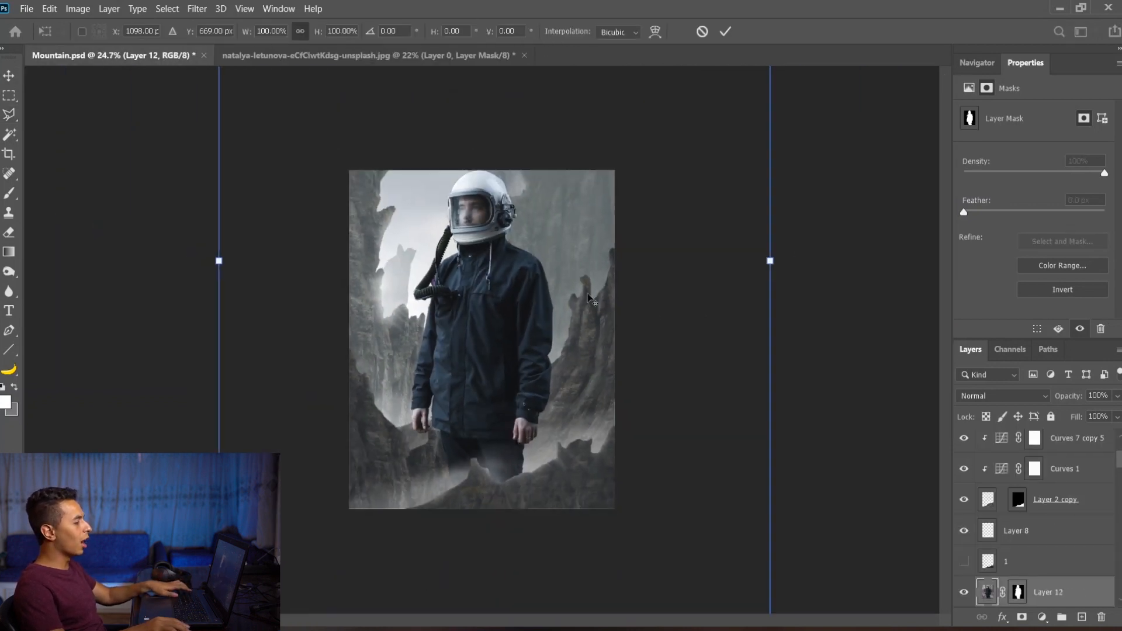
pyautogui.moveTo(518, 382); pyautogui.dragTo(534, 331)
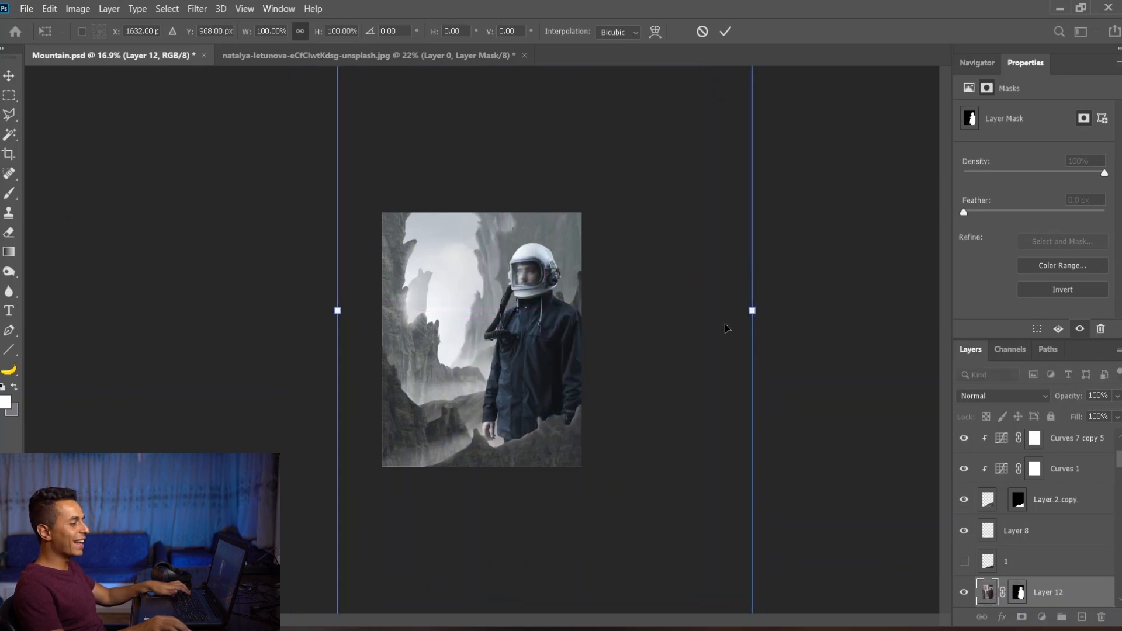
pyautogui.moveTo(752, 311); pyautogui.dragTo(499, 295)
# - Move the figure down onto the slope of the misty ridge in the middle of the scene
pyautogui.scroll(2, 585, 408)
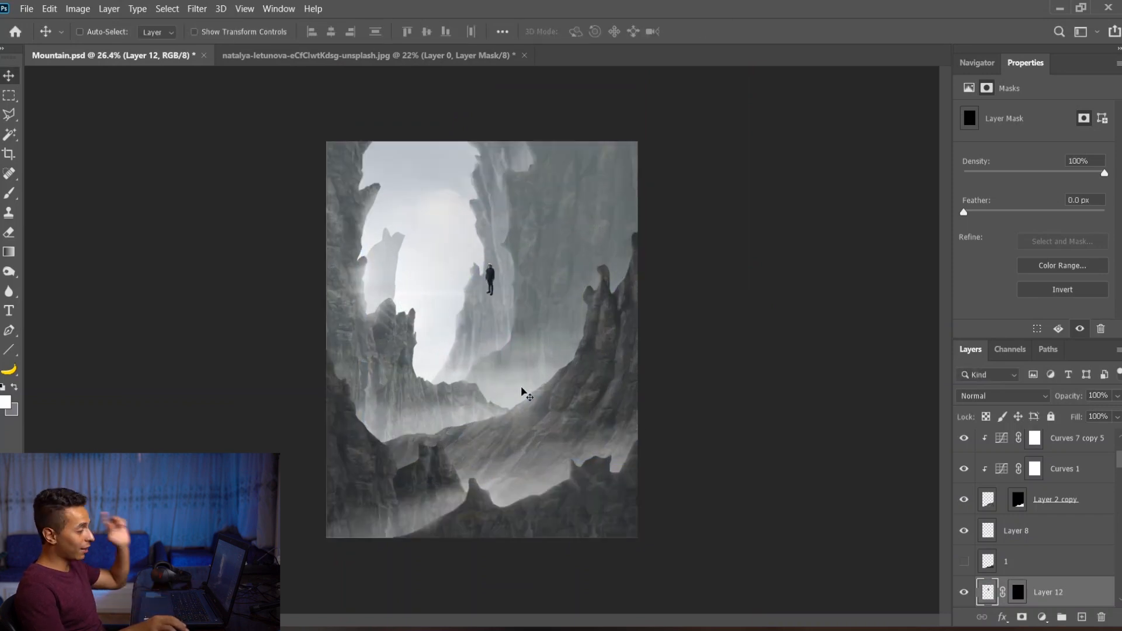
pyautogui.scroll(3, 522, 390)
pyautogui.moveTo(495, 345); pyautogui.dragTo(543, 451)
pyautogui.scroll(6, 552, 478)
pyautogui.moveTo(519, 391); pyautogui.dragTo(531, 401)
# - Scale the figure down a little more and set its feet on the rock of the ridge
pyautogui.scroll(-2, 1021, 573)
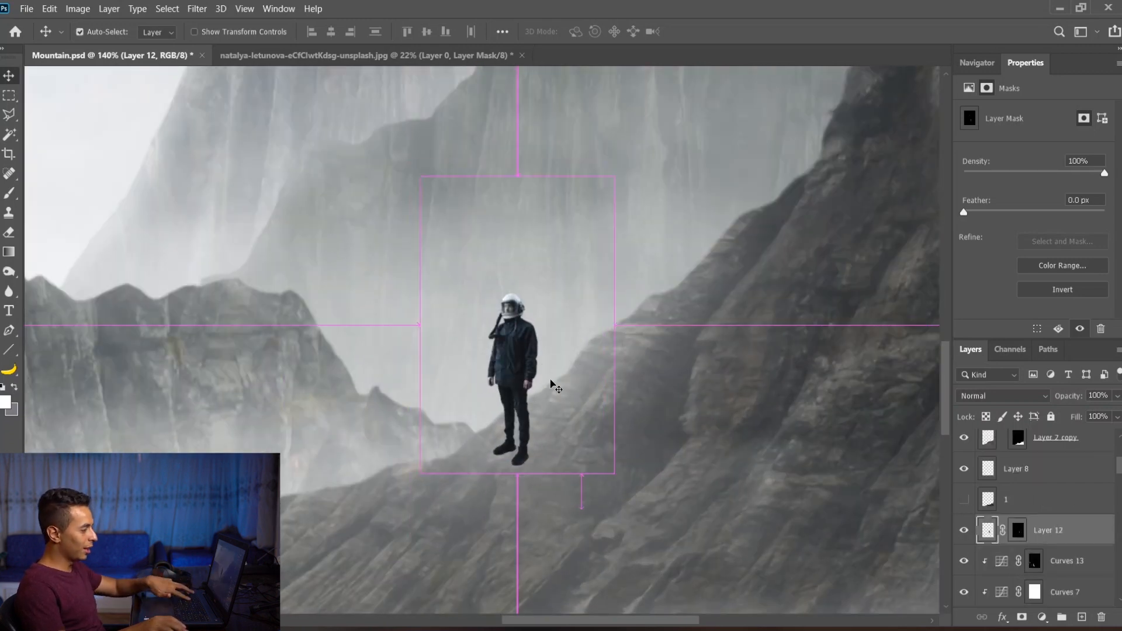
pyautogui.hotkey('ctrl', 't')
pyautogui.moveTo(521, 183); pyautogui.dragTo(517, 237)
pyautogui.press('Return')
pyautogui.moveTo(537, 416); pyautogui.dragTo(538, 403)
# - Add a Curves adjustment clipped to the figure and raise its shadow output to 52
pyautogui.hotkey('ctrl', '0')
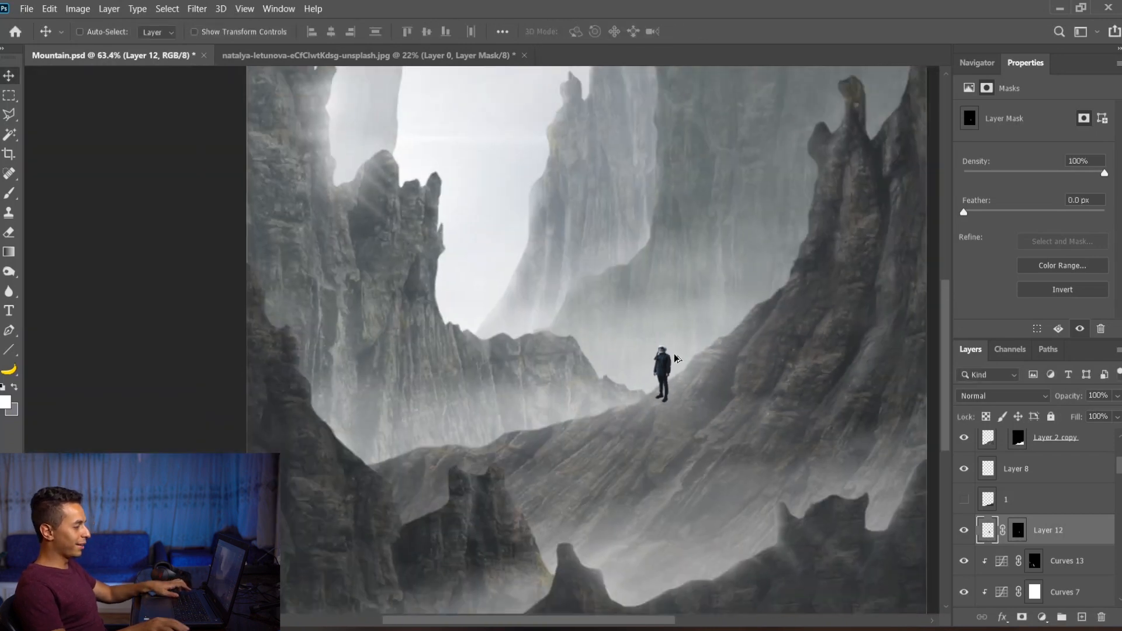
pyautogui.click(1043, 618)
pyautogui.click(1033, 443)
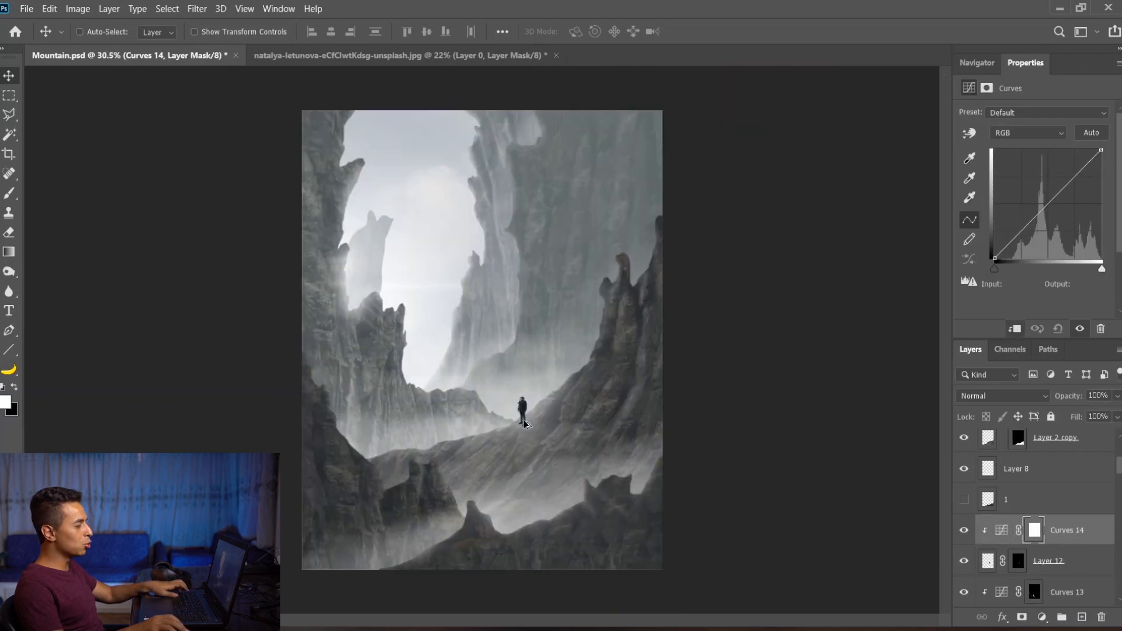
pyautogui.moveTo(993, 257); pyautogui.dragTo(984, 241)
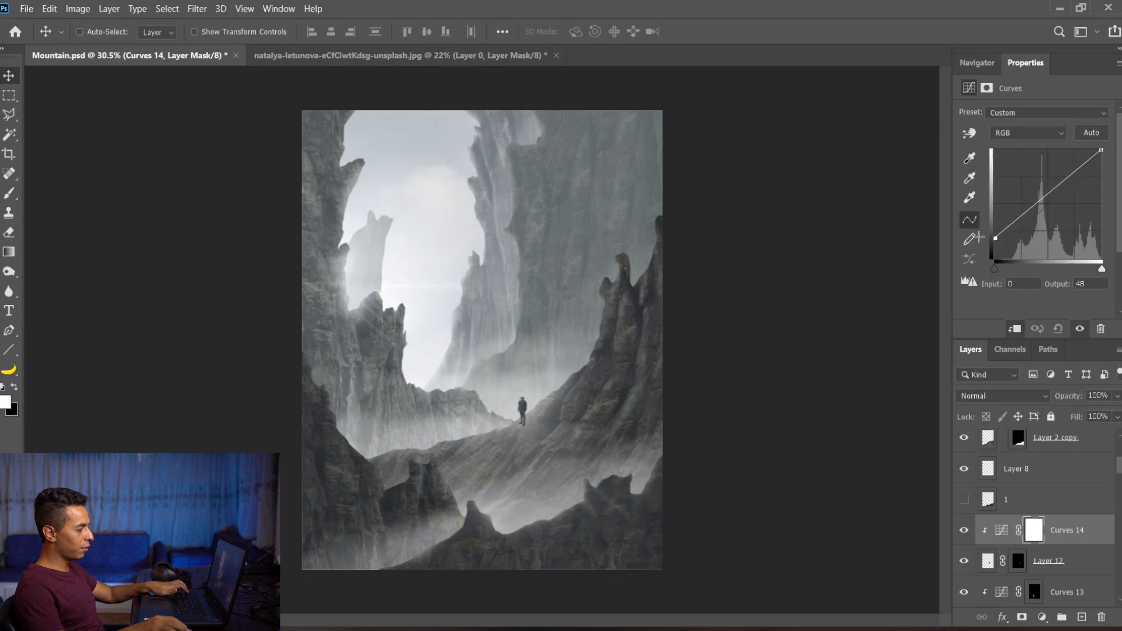
# - Add a new layer clipped to the figure and softly paint a sampled rock tone over the shoes
pyautogui.scroll(10, 524, 417)
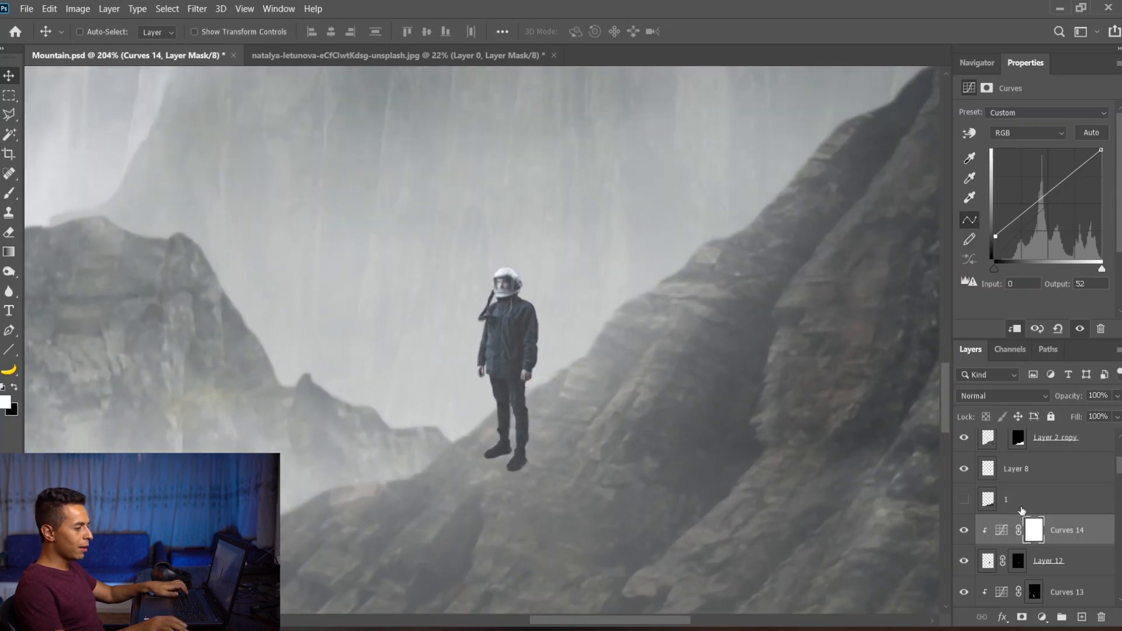
pyautogui.click(1081, 615)
pyautogui.keyDown('alt'); pyautogui.click(1031, 542); pyautogui.keyUp('alt')
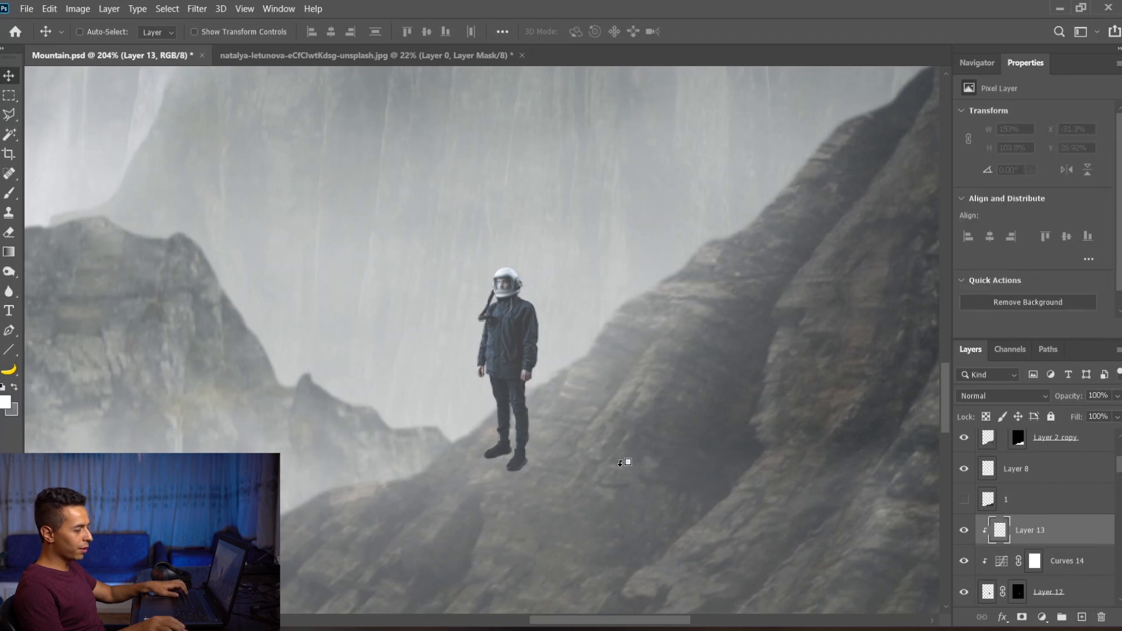
pyautogui.press('b')
pyautogui.keyDown('alt'); pyautogui.rightClick(530, 467); pyautogui.keyUp('alt')
pyautogui.keyDown('alt'); pyautogui.click(585, 417); pyautogui.keyUp('alt')
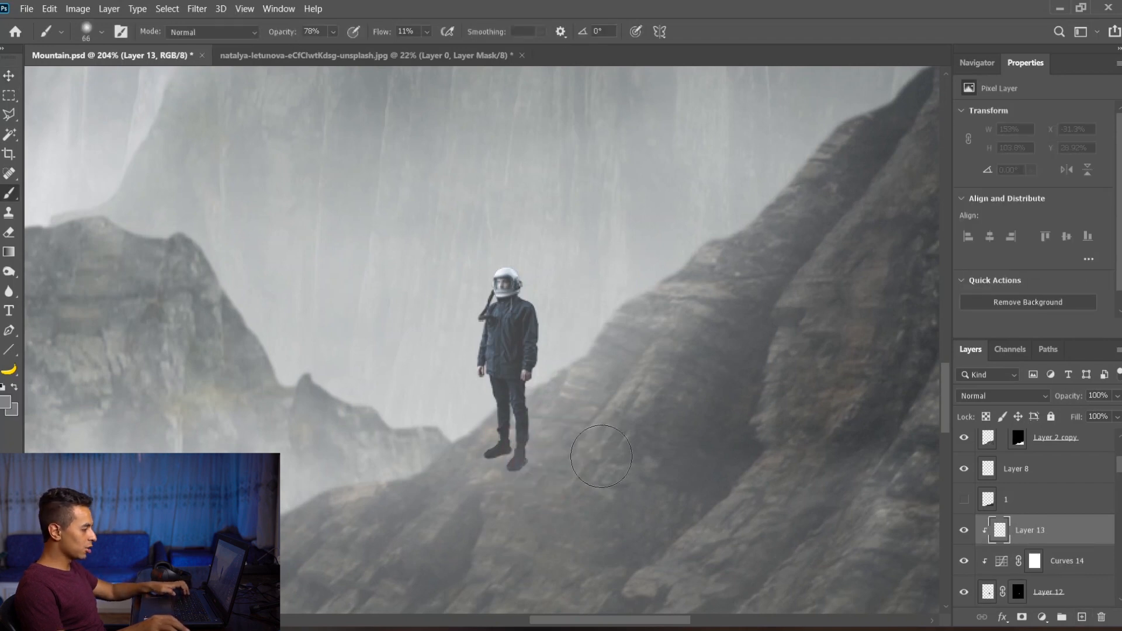
pyautogui.moveTo(498, 464); pyautogui.dragTo(433, 479)
# - Sample the light fog colour and paint it faintly over the figure's lower legs with a soft brush of about 67 px
pyautogui.keyDown('alt'); pyautogui.click(428, 402); pyautogui.keyUp('alt')
pyautogui.moveTo(522, 440); pyautogui.dragTo(402, 504)
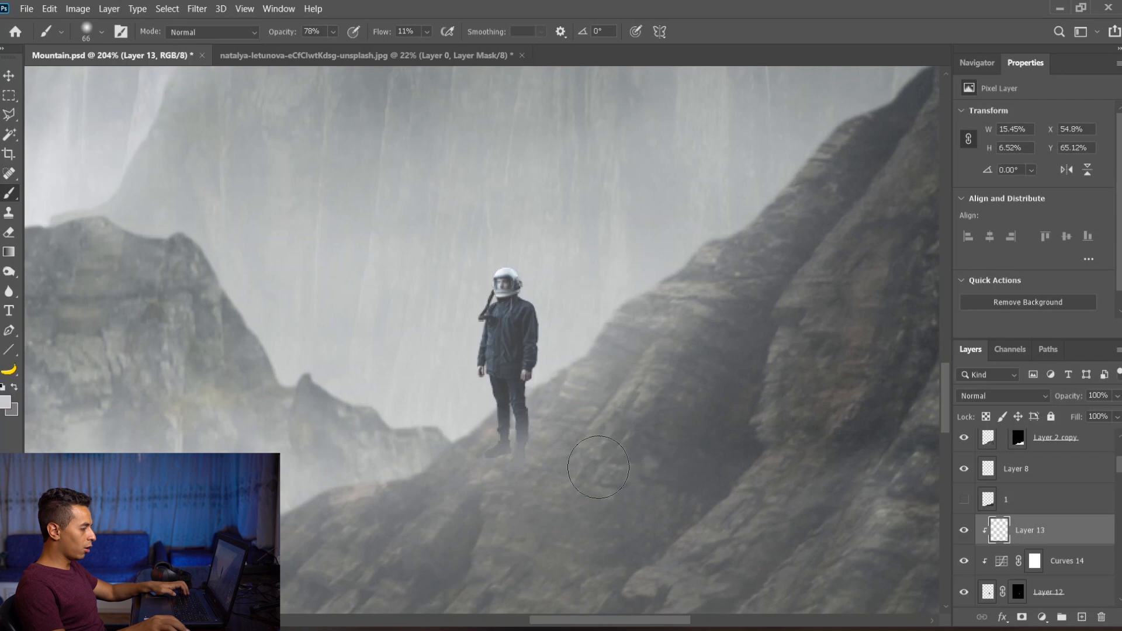
pyautogui.hotkey('ctrl', 'z')
pyautogui.keyDown('alt'); pyautogui.rightClick(628, 441); pyautogui.keyUp('alt')
pyautogui.moveTo(552, 448); pyautogui.dragTo(272, 475)
pyautogui.hotkey('ctrl', 'z')
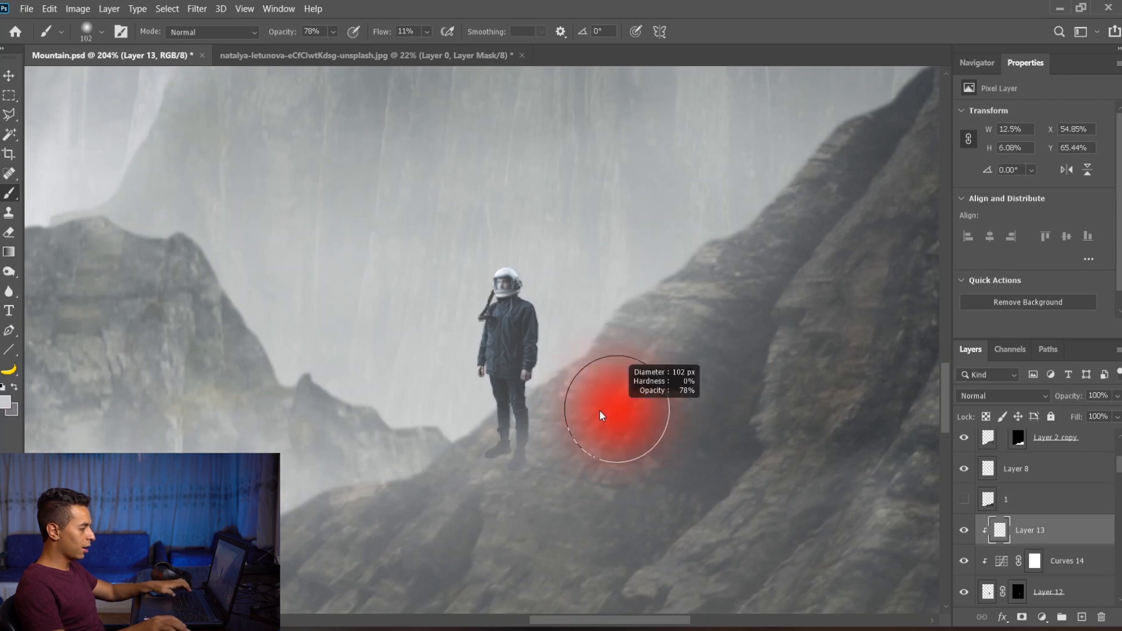
pyautogui.keyDown('alt'); pyautogui.rightClick(621, 392); pyautogui.keyUp('alt')
pyautogui.moveTo(564, 393); pyautogui.dragTo(365, 429)
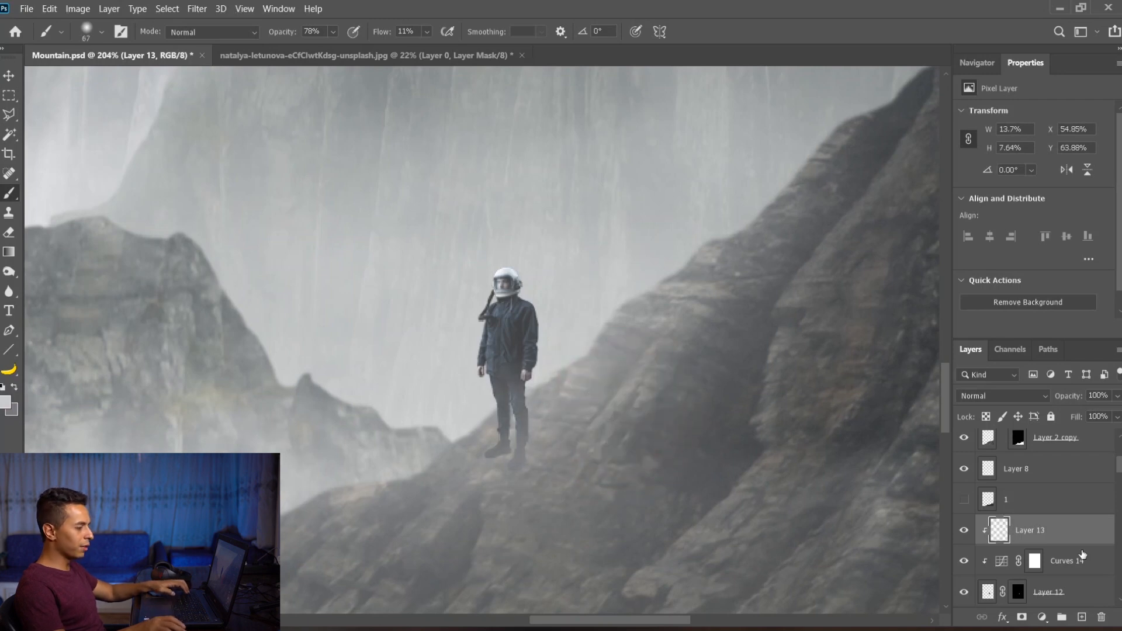
# - Add an unclipped layer above the figure and try brushing mist across the ridge around its feet with a textured cloud brush
pyautogui.click(1081, 616)
pyautogui.scroll(-2, 501, 402)
pyautogui.scroll(-2, 701, 467)
pyautogui.click(714, 462)
pyautogui.moveTo(369, 222)
pyautogui.mouseDown()
pyautogui.moveTo(321, 261)
pyautogui.moveTo(290, 263)
pyautogui.mouseUp()
pyautogui.moveTo(426, 425); pyautogui.dragTo(399, 384)
pyautogui.moveTo(635, 424); pyautogui.dragTo(310, 486)
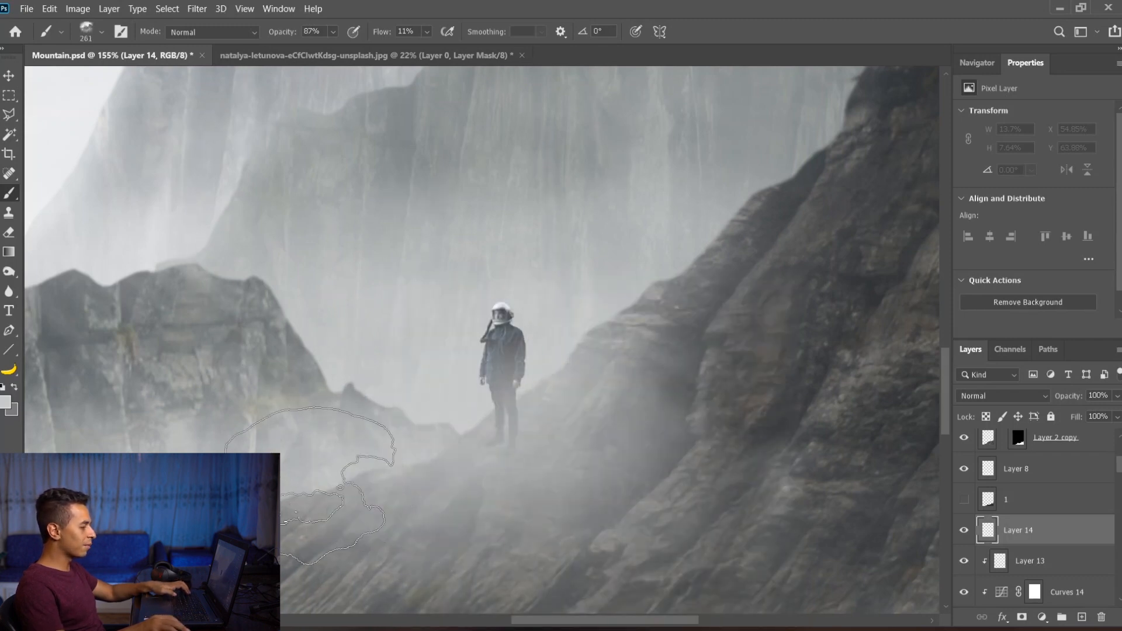
pyautogui.moveTo(626, 434); pyautogui.dragTo(571, 431)
pyautogui.hotkey('ctrl', 'z')
# - Paint fainter mist over the ridge around the figure's feet with the cloud brush at 30% opacity
pyautogui.press('3')
pyautogui.moveTo(663, 386); pyautogui.dragTo(647, 383)
pyautogui.moveTo(510, 442); pyautogui.dragTo(637, 407)
pyautogui.moveTo(341, 452); pyautogui.dragTo(380, 452)
pyautogui.moveTo(388, 493)
pyautogui.mouseDown()
pyautogui.moveTo(431, 507)
pyautogui.moveTo(572, 497)
pyautogui.mouseUp()
pyautogui.scroll(-2, 482, 458)
pyautogui.moveTo(579, 408); pyautogui.dragTo(497, 403)
pyautogui.press('v')
# - Adjust the figure's clipped Curves to a highlight output of 227 and a shadow output of 75
pyautogui.scroll(-5, 616, 406)
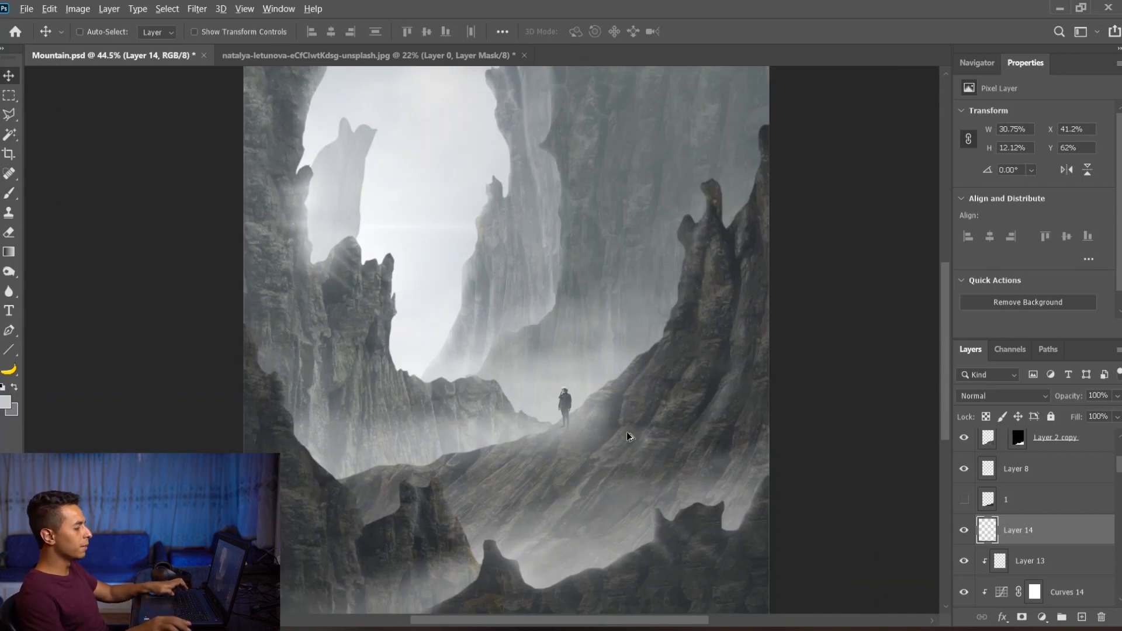
pyautogui.scroll(-1, 627, 435)
pyautogui.scroll(3, 548, 433)
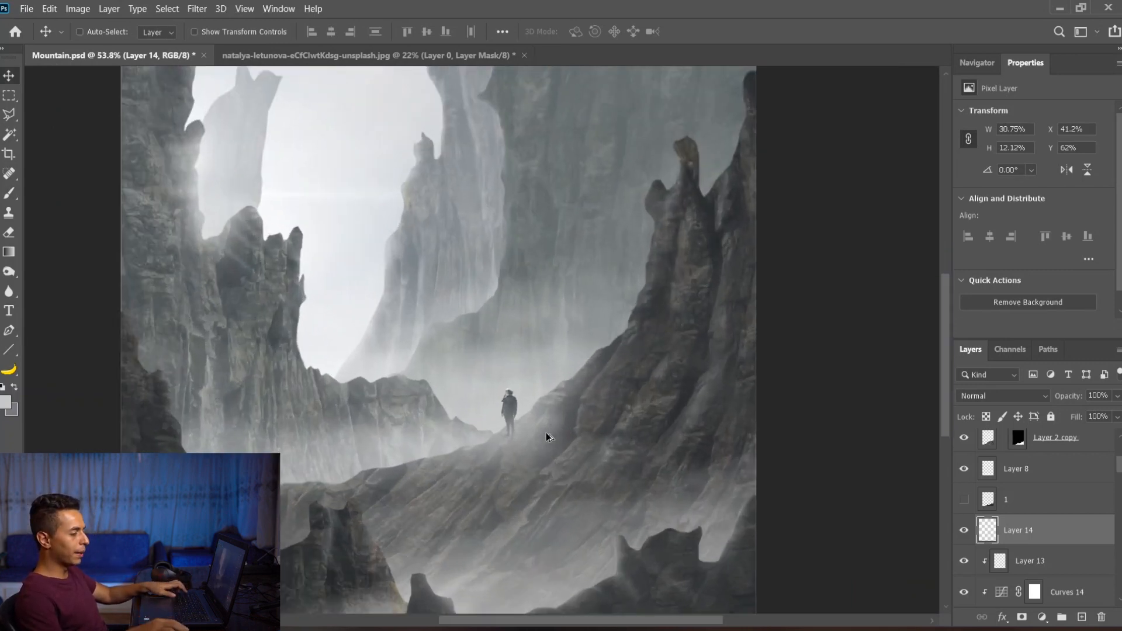
pyautogui.scroll(-2, 969, 505)
pyautogui.click(1004, 540)
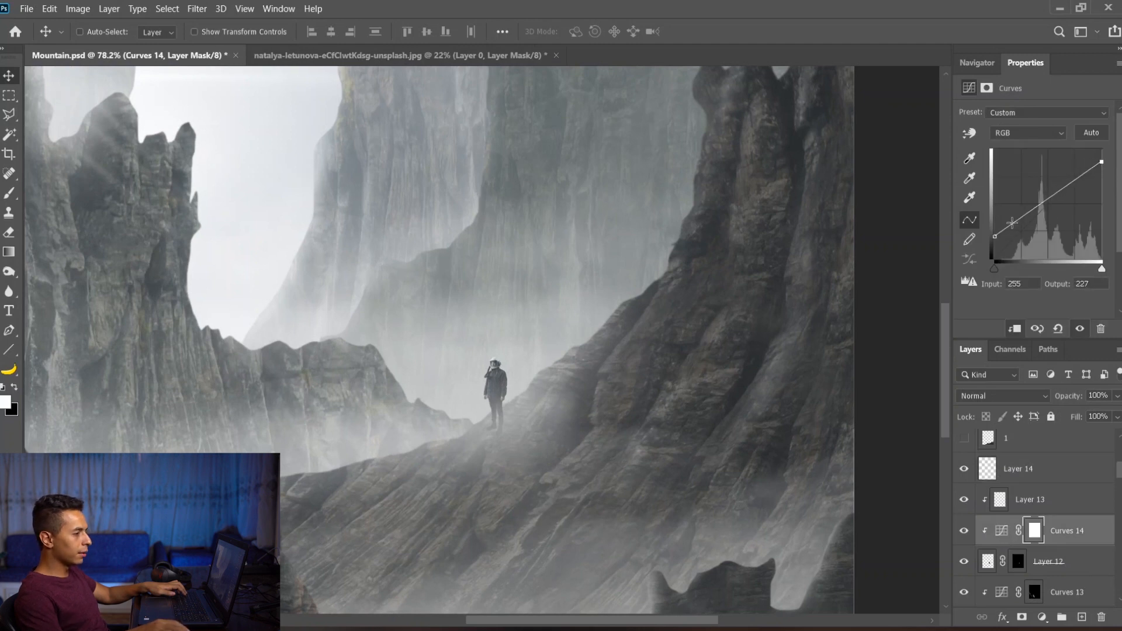
pyautogui.moveTo(994, 233); pyautogui.dragTo(994, 223)
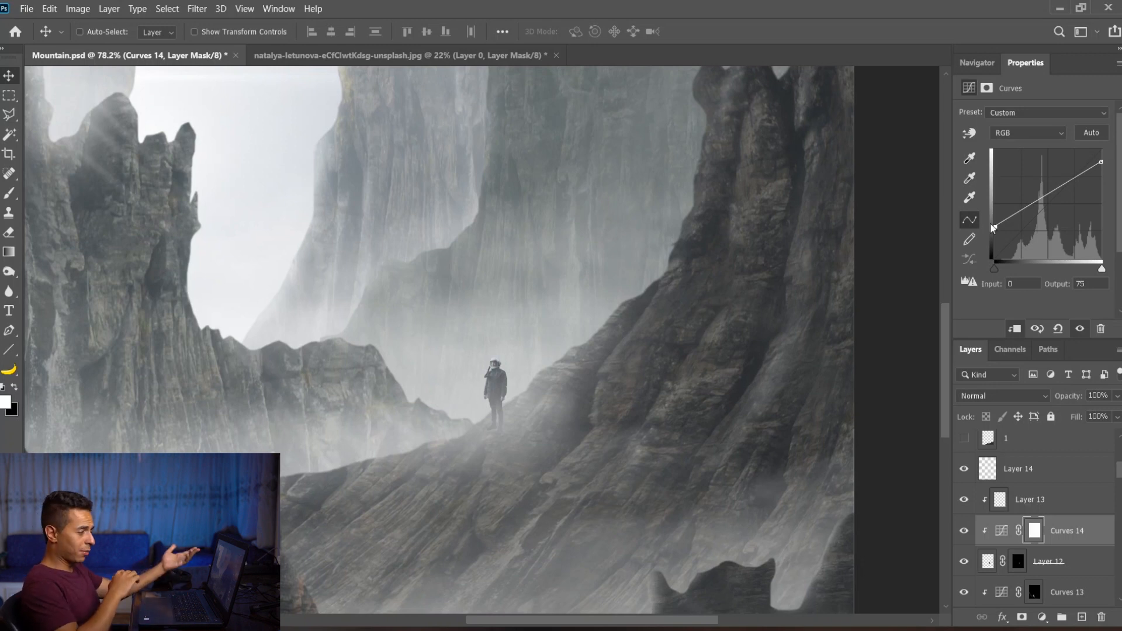
# - Add a Gradient Map adjustment above Layer 13 and clip it to the figure
pyautogui.scroll(-5, 651, 321)
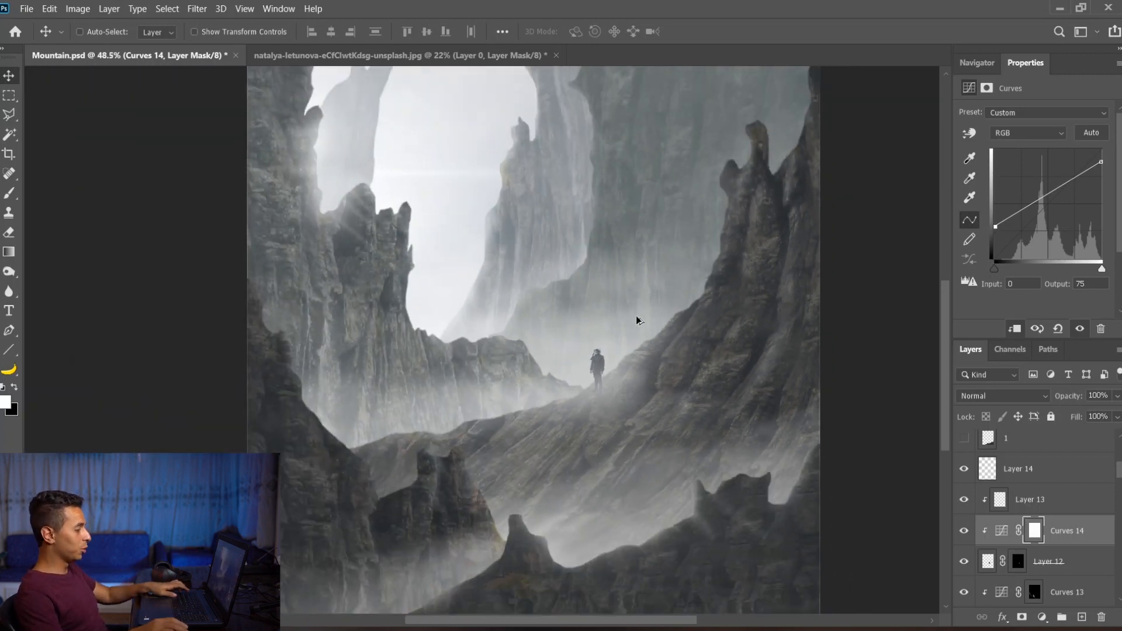
pyautogui.scroll(8, 642, 366)
pyautogui.scroll(2, 496, 355)
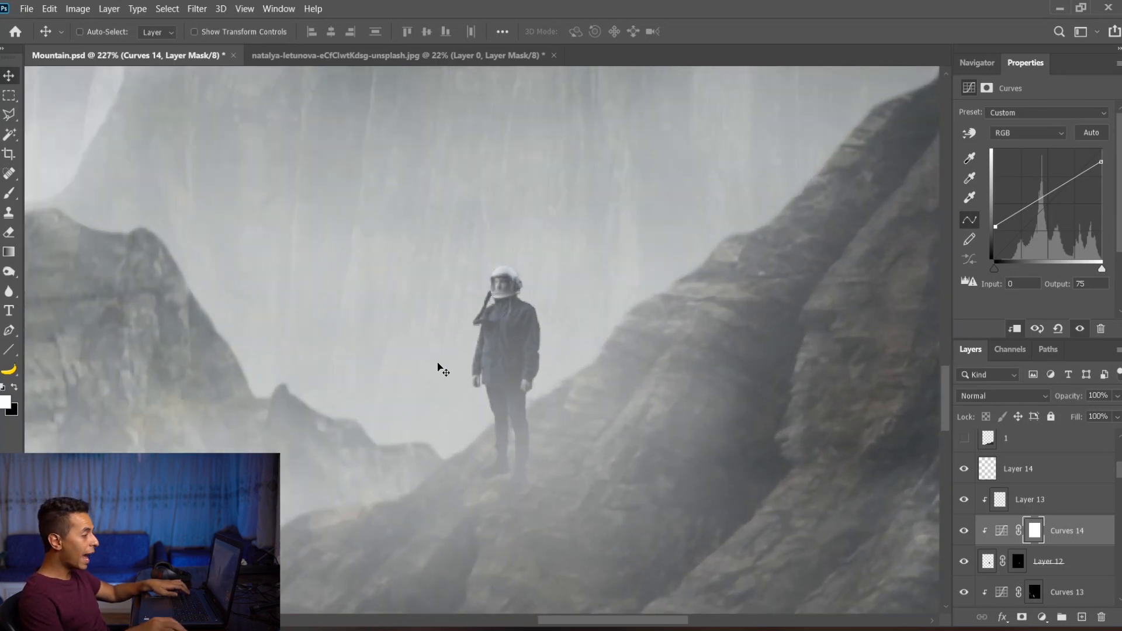
pyautogui.scroll(-10, 554, 354)
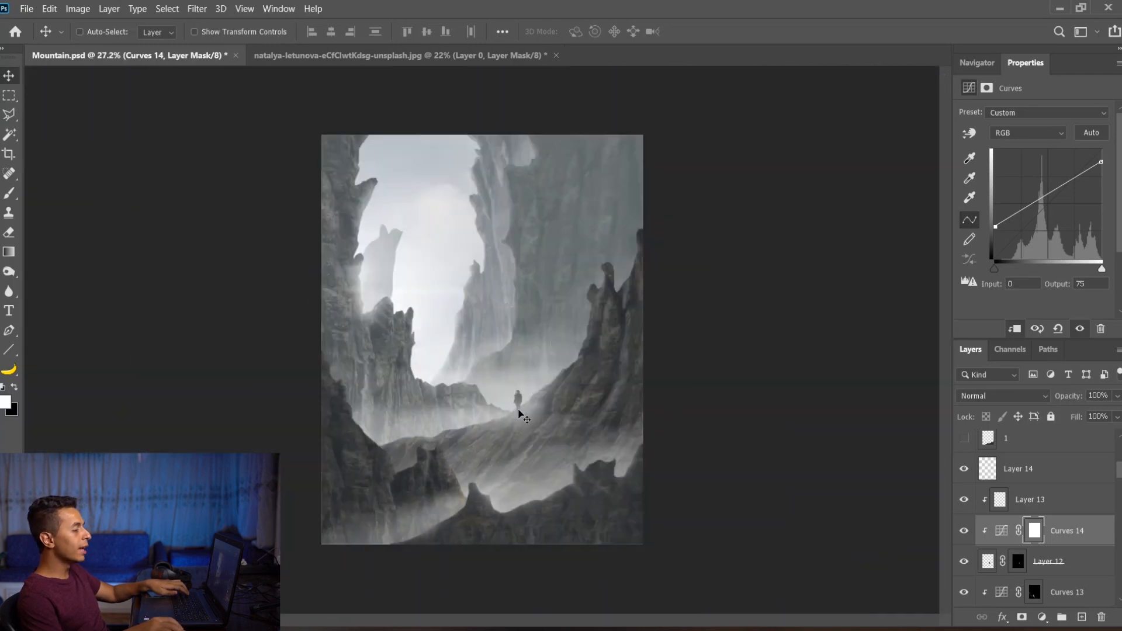
pyautogui.scroll(7, 521, 410)
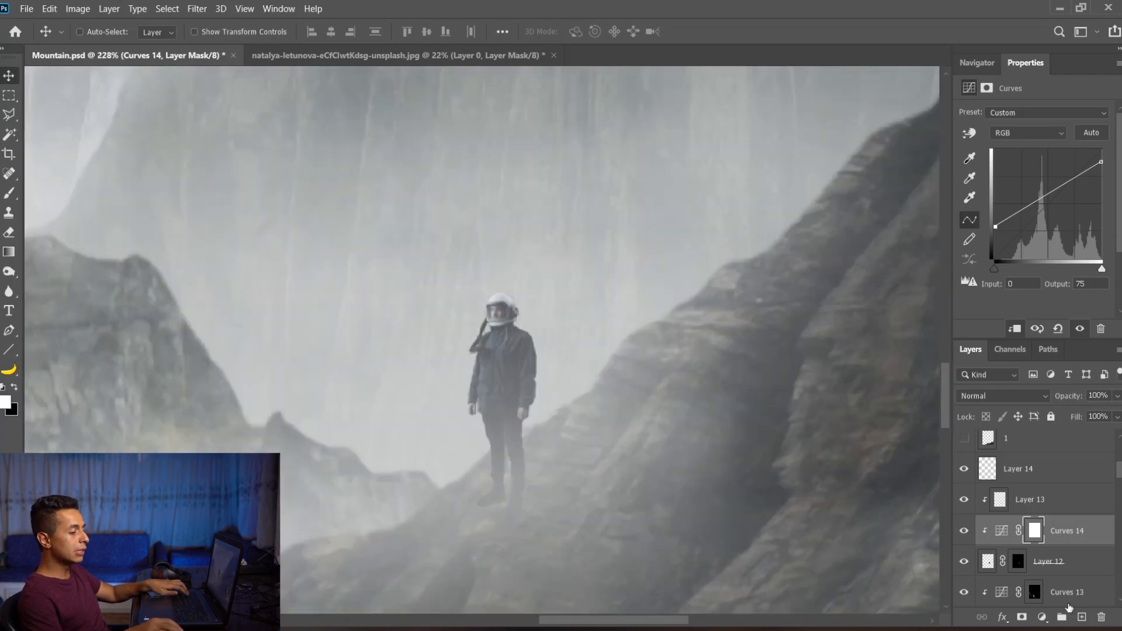
pyautogui.click(1040, 506)
pyautogui.click(1042, 617)
pyautogui.click(1026, 593)
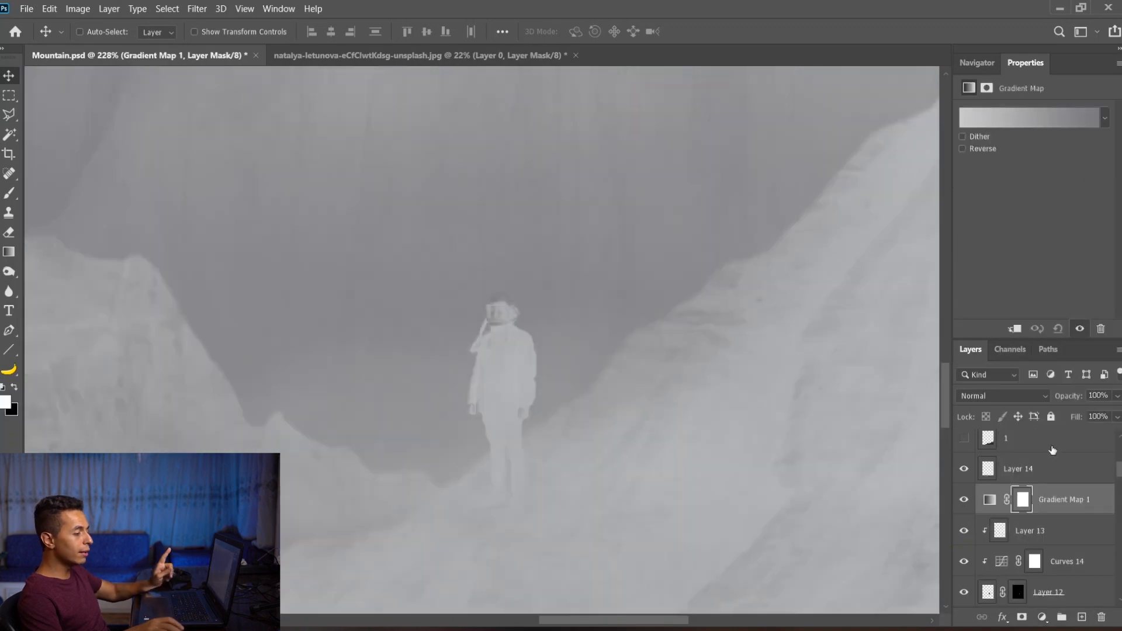
pyautogui.click(1014, 329)
# - Apply the black-red-white gradient preset to the Gradient Map and change its middle colour stop to a dark yellow
pyautogui.click(1005, 120)
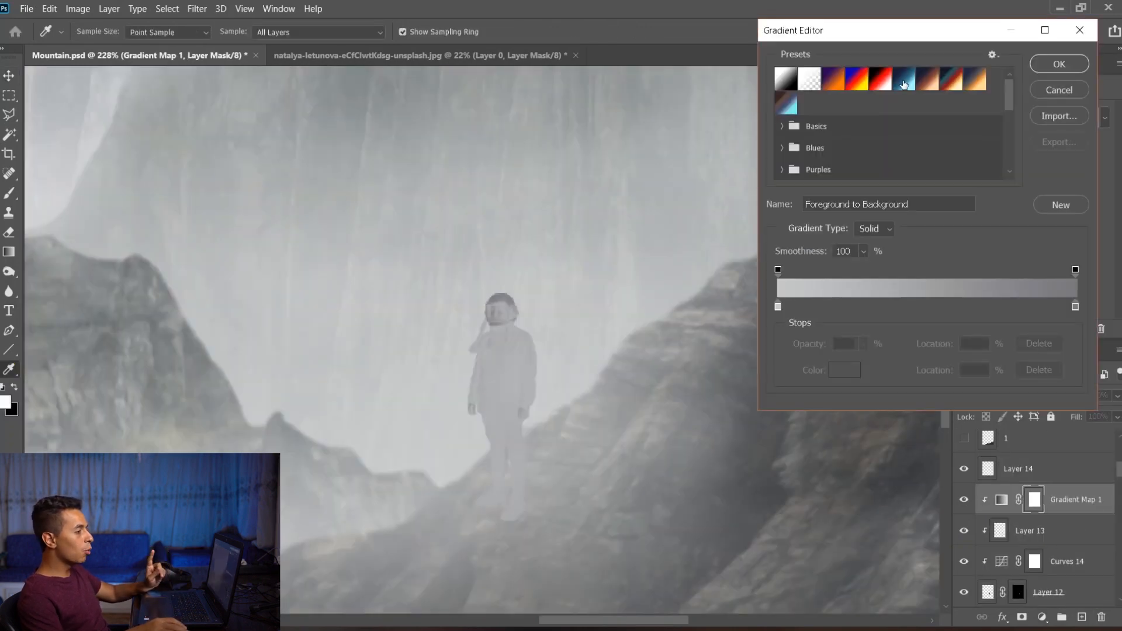
pyautogui.click(880, 75)
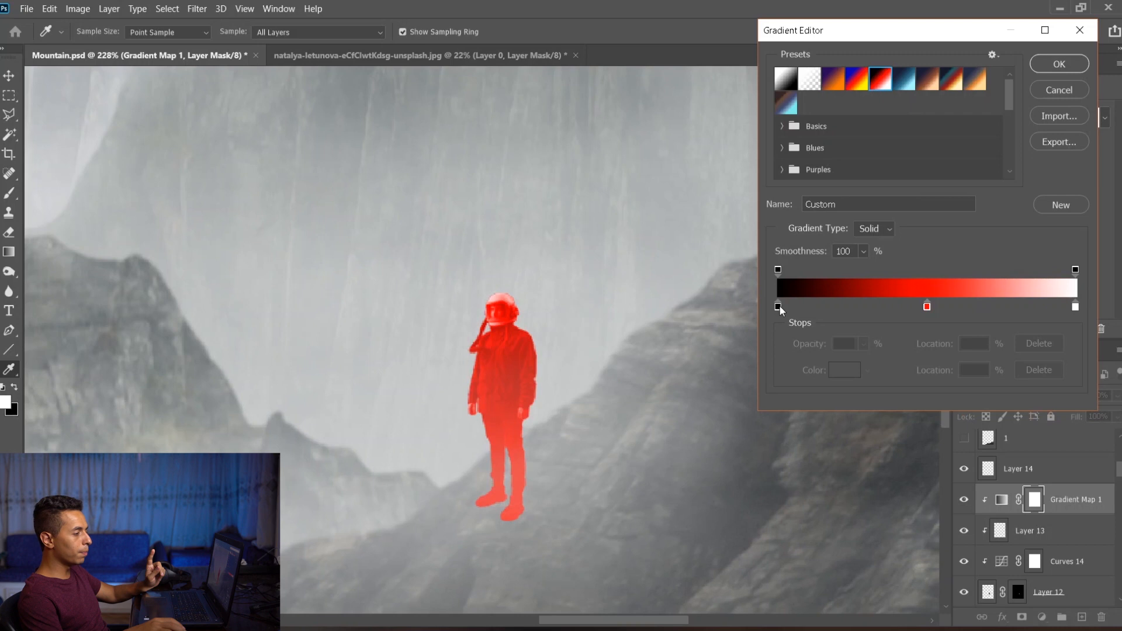
pyautogui.doubleClick(927, 306)
pyautogui.moveTo(865, 314); pyautogui.dragTo(871, 290)
pyautogui.moveTo(814, 185); pyautogui.dragTo(828, 189)
pyautogui.click(977, 120)
pyautogui.click(1055, 67)
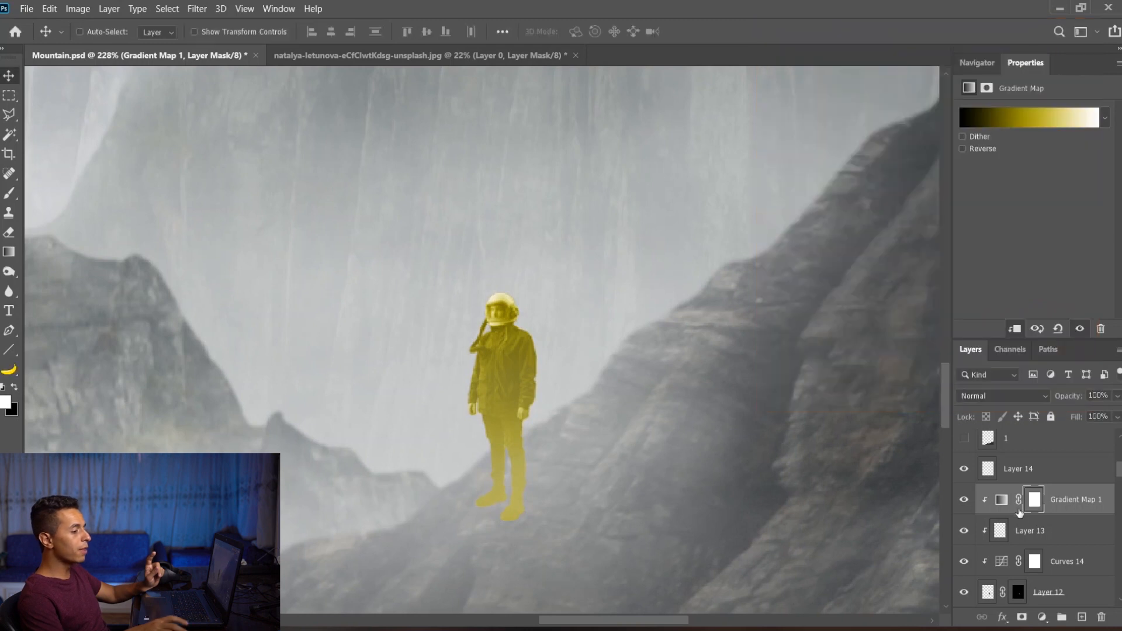
# - Invert the Gradient Map's mask and paint the yellow onto the jacket and upper trousers with a soft round brush at 100% opacity and flow
pyautogui.hotkey('ctrl', 'i')
pyautogui.press('b')
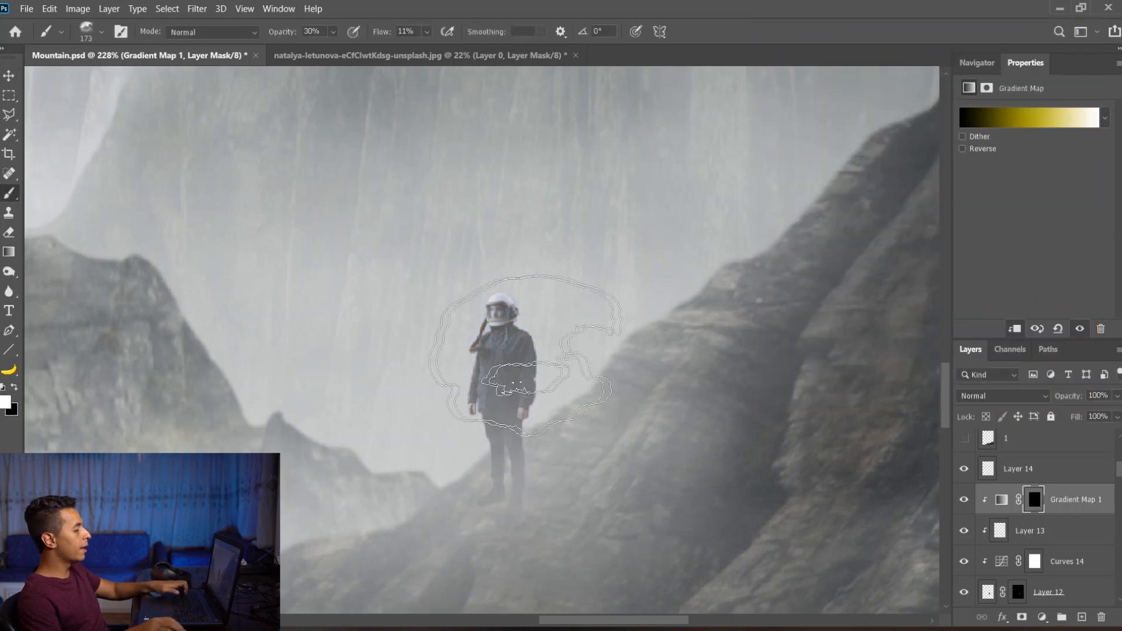
pyautogui.rightClick(639, 409)
pyautogui.click(683, 386)
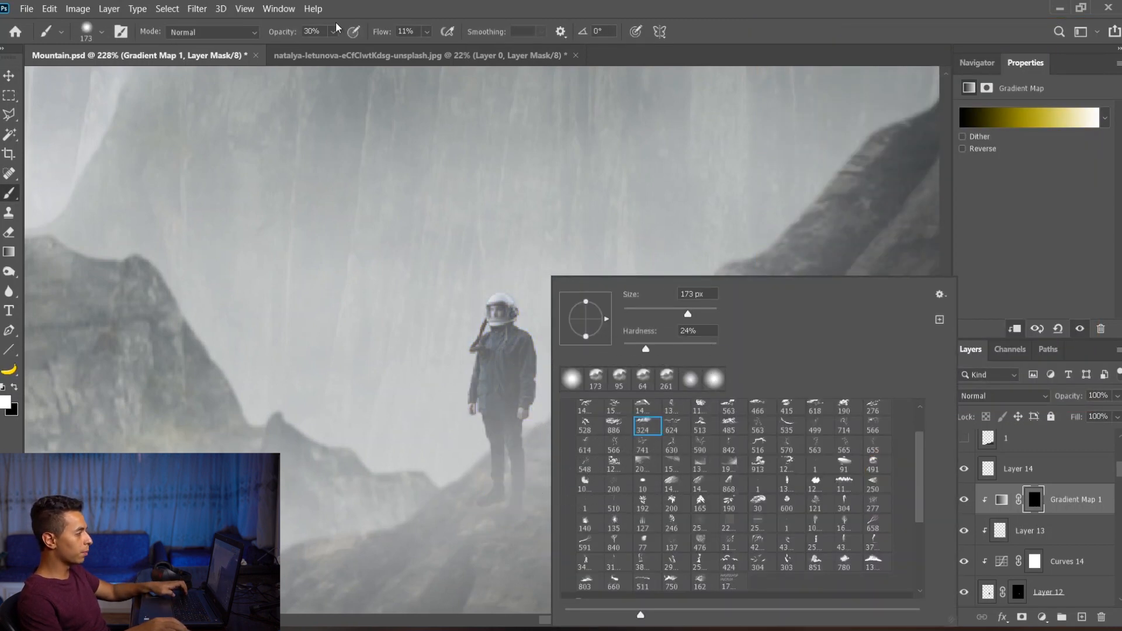
pyautogui.moveTo(281, 33); pyautogui.dragTo(362, 33)
pyautogui.moveTo(539, 346); pyautogui.dragTo(412, 340)
pyautogui.scroll(3, 504, 383)
pyautogui.moveTo(524, 316)
pyautogui.mouseDown()
pyautogui.moveTo(482, 327)
pyautogui.moveTo(483, 355)
pyautogui.moveTo(542, 404)
pyautogui.moveTo(502, 368)
pyautogui.moveTo(491, 415)
pyautogui.moveTo(471, 380)
pyautogui.moveTo(475, 403)
pyautogui.moveTo(455, 389)
pyautogui.moveTo(466, 333)
pyautogui.moveTo(484, 372)
pyautogui.mouseUp()
pyautogui.moveTo(499, 413)
pyautogui.mouseDown()
pyautogui.moveTo(460, 380)
pyautogui.moveTo(517, 405)
pyautogui.mouseUp()
pyautogui.scroll(3, 501, 453)
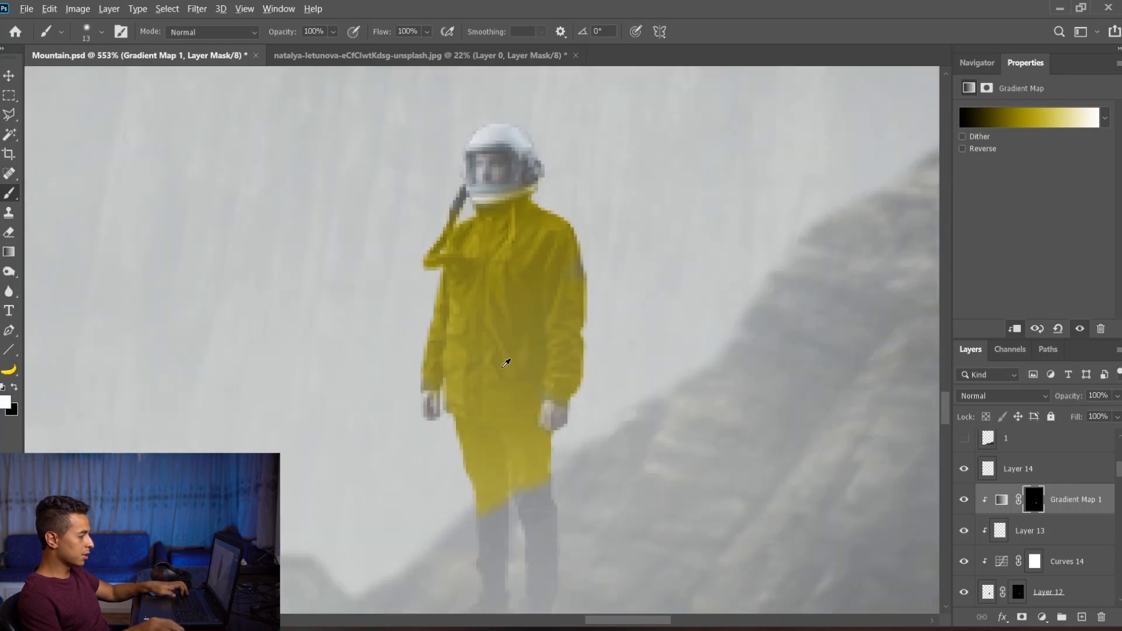
# - Reveal the yellow on the lower trouser legs by painting the mask with an 18 px brush
pyautogui.scroll(-2, 506, 363)
pyautogui.press(']')
pyautogui.moveTo(537, 506); pyautogui.dragTo(483, 469)
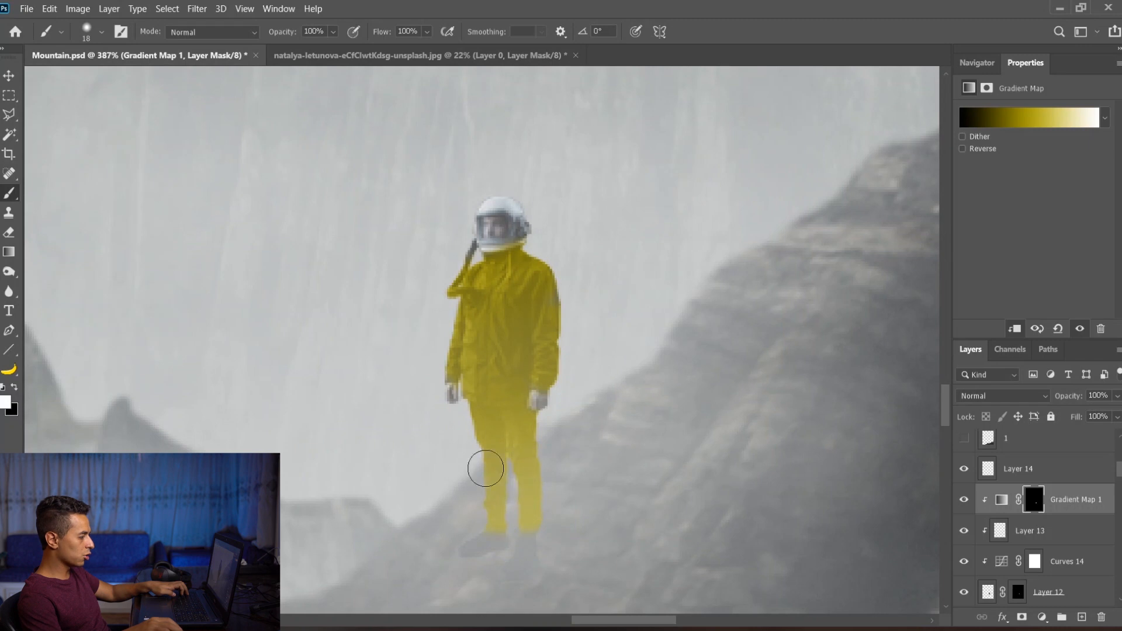
pyautogui.scroll(-2, 601, 406)
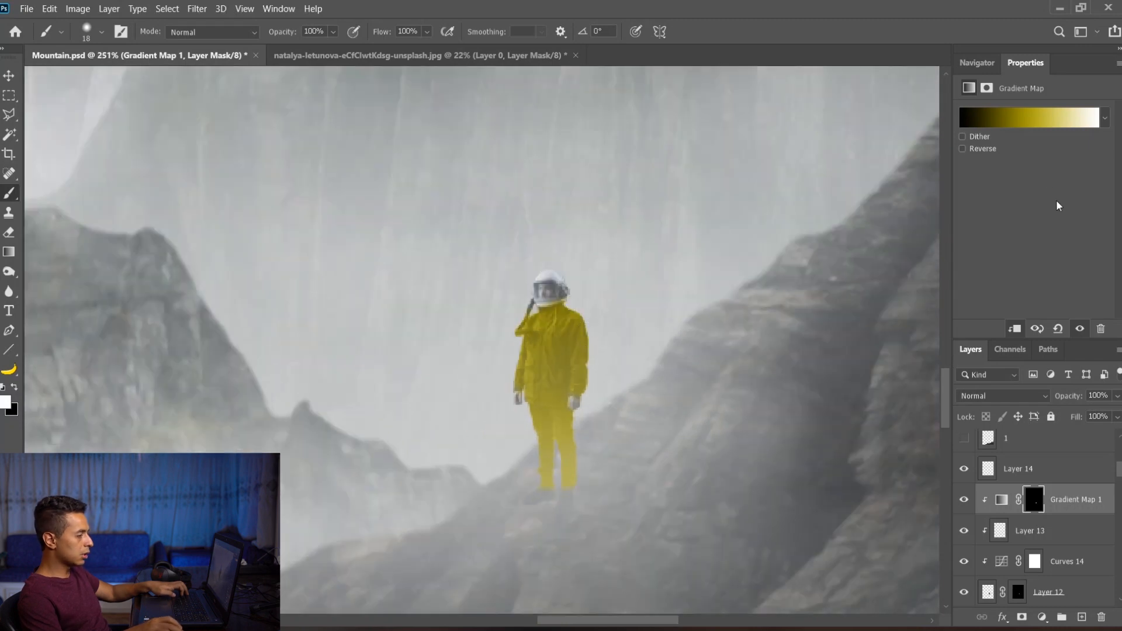
pyautogui.click(1027, 121)
pyautogui.press('Escape')
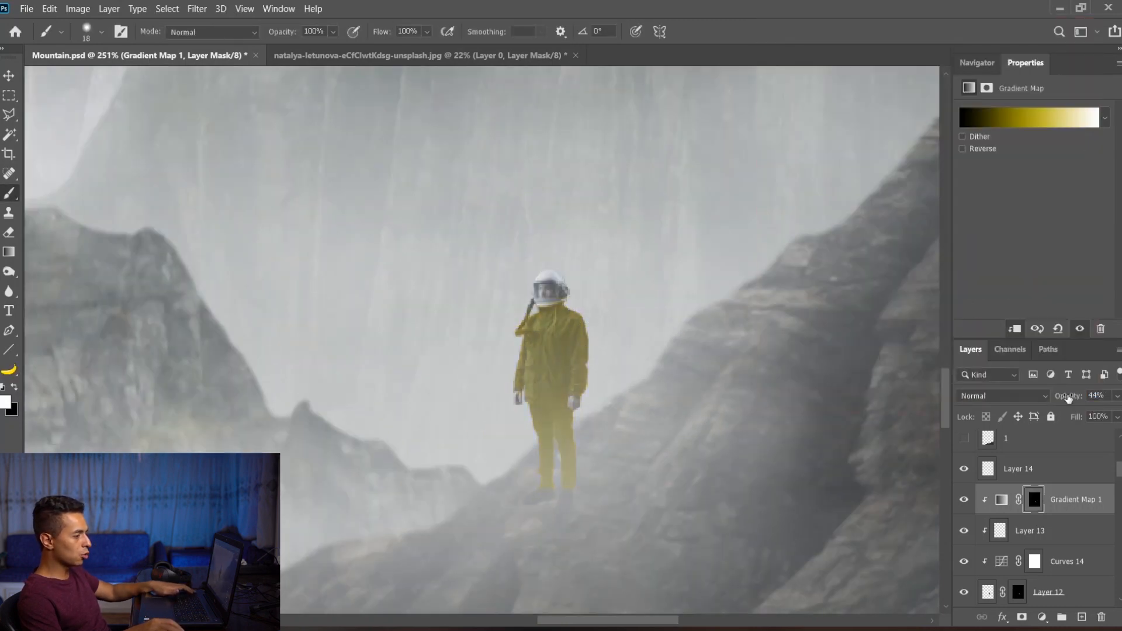
# - Lower the Gradient Map's fill to 75% and change its middle colour stop to orange (d9930b)
pyautogui.press('v')
pyautogui.scroll(-10, 584, 374)
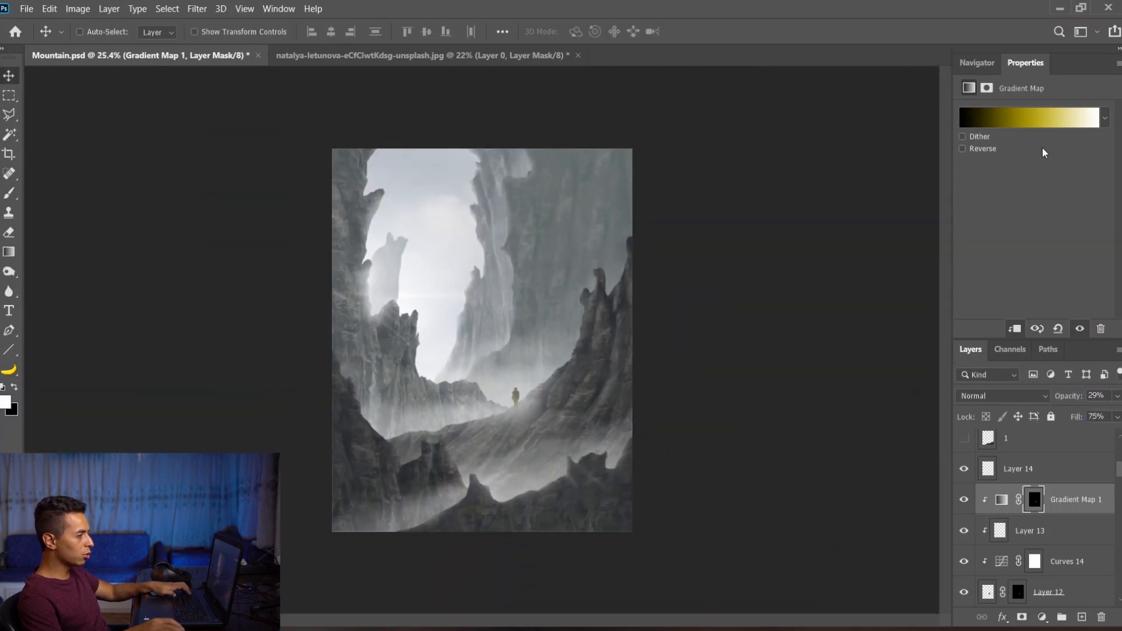
pyautogui.click(1041, 120)
pyautogui.doubleClick(928, 311)
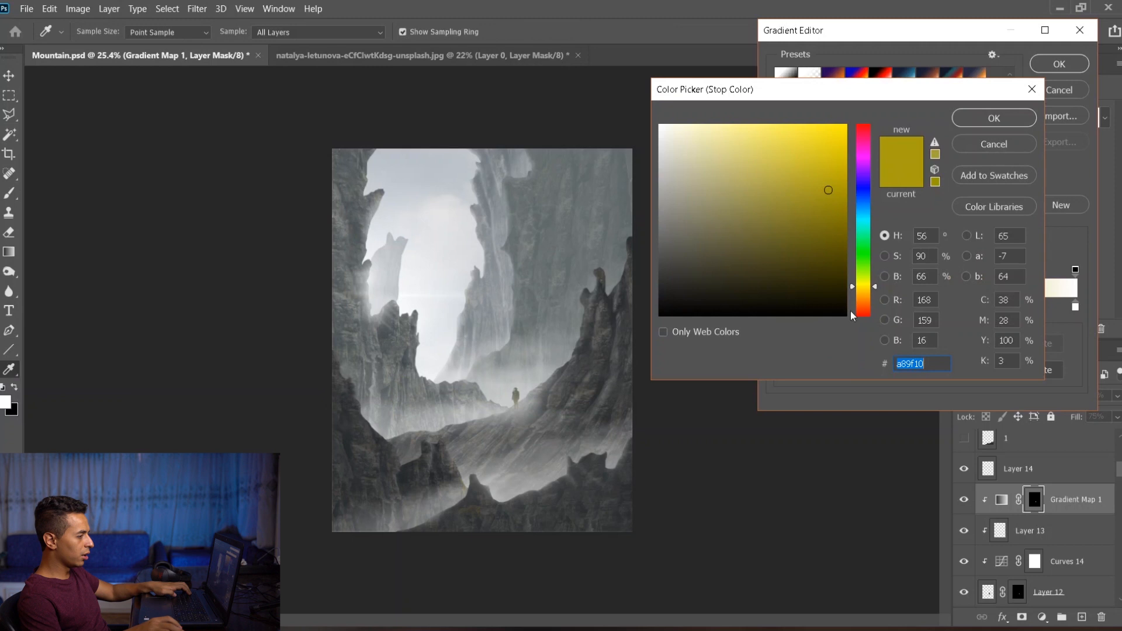
pyautogui.click(864, 300)
pyautogui.moveTo(868, 303); pyautogui.dragTo(870, 295)
pyautogui.click(836, 153)
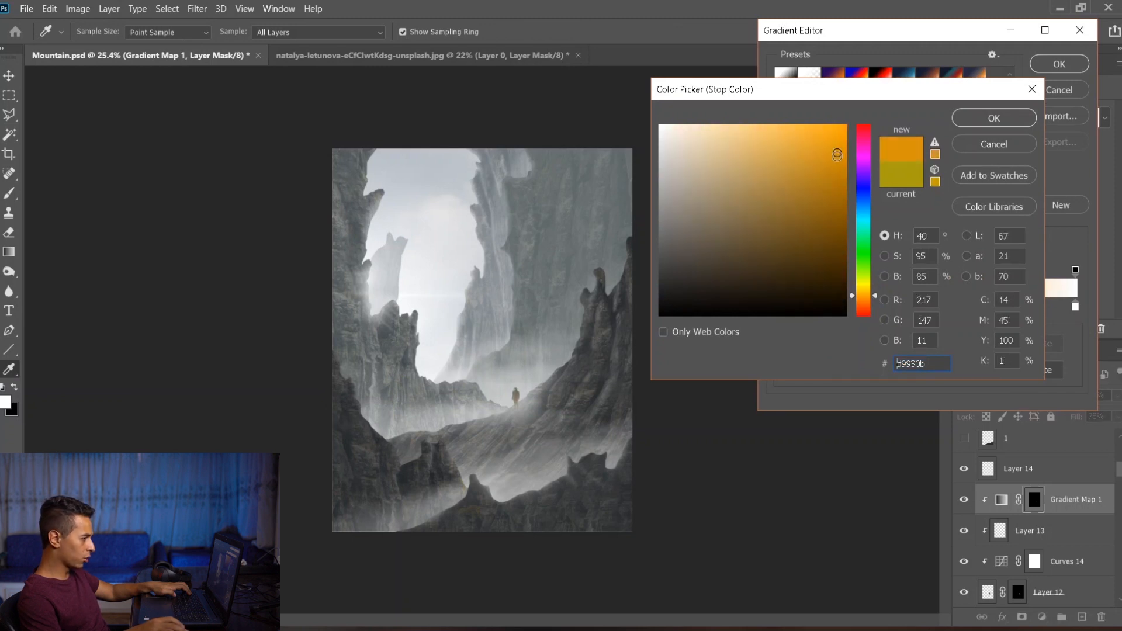
pyautogui.press('Return')
pyautogui.click(1059, 63)
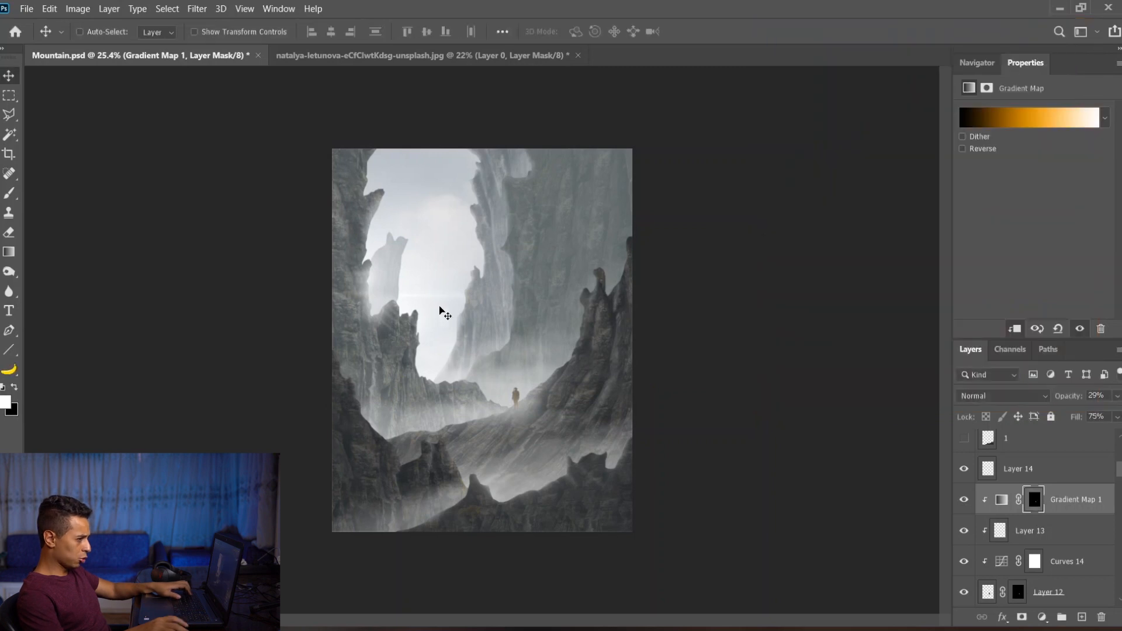
# - Set the Gradient Map layer's opacity to 15%
pyautogui.scroll(5, 524, 395)
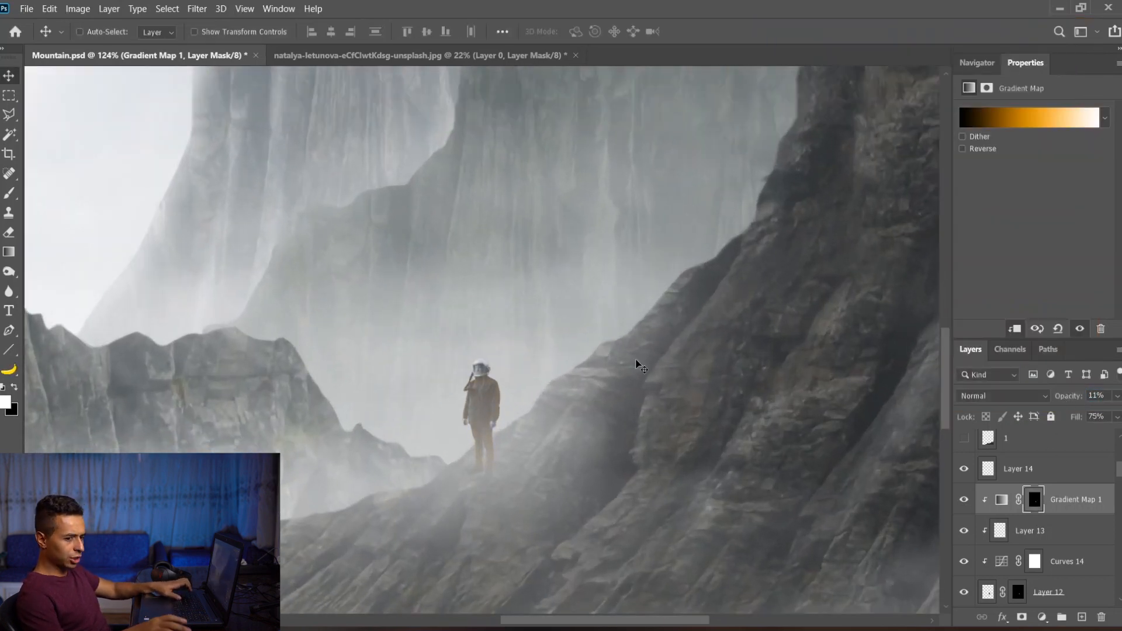
pyautogui.scroll(-5, 640, 365)
pyautogui.press('1')
pyautogui.press('5')
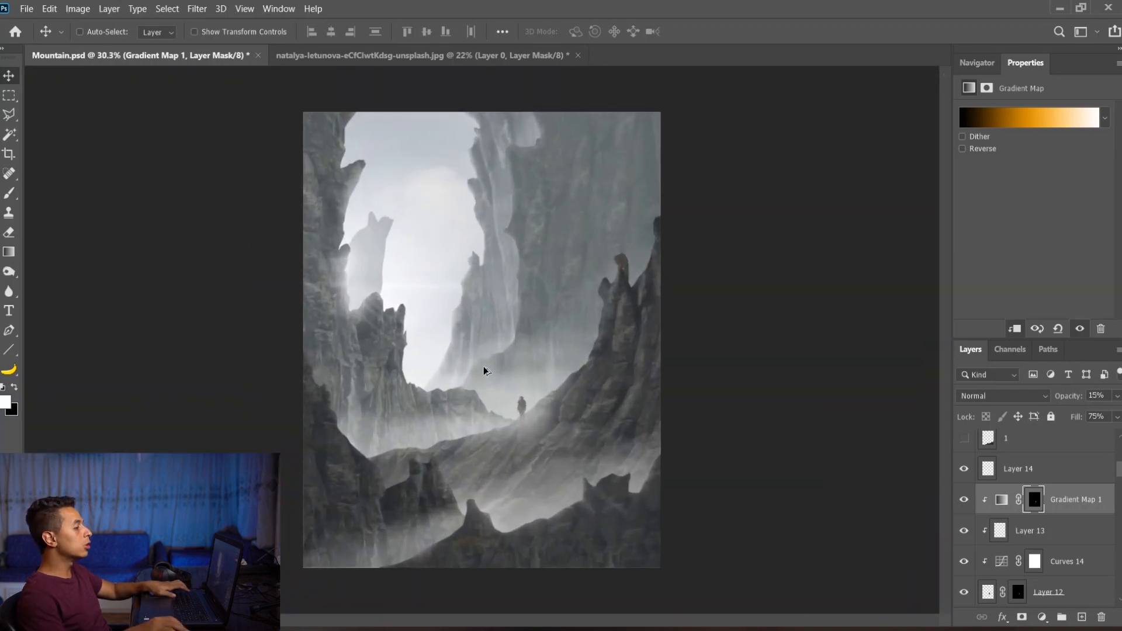
# - Group the tall central cliff's layers, from Curves 8 down to Layer 2 copy 6, and add a white mask to the group
pyautogui.scroll(3, 484, 369)
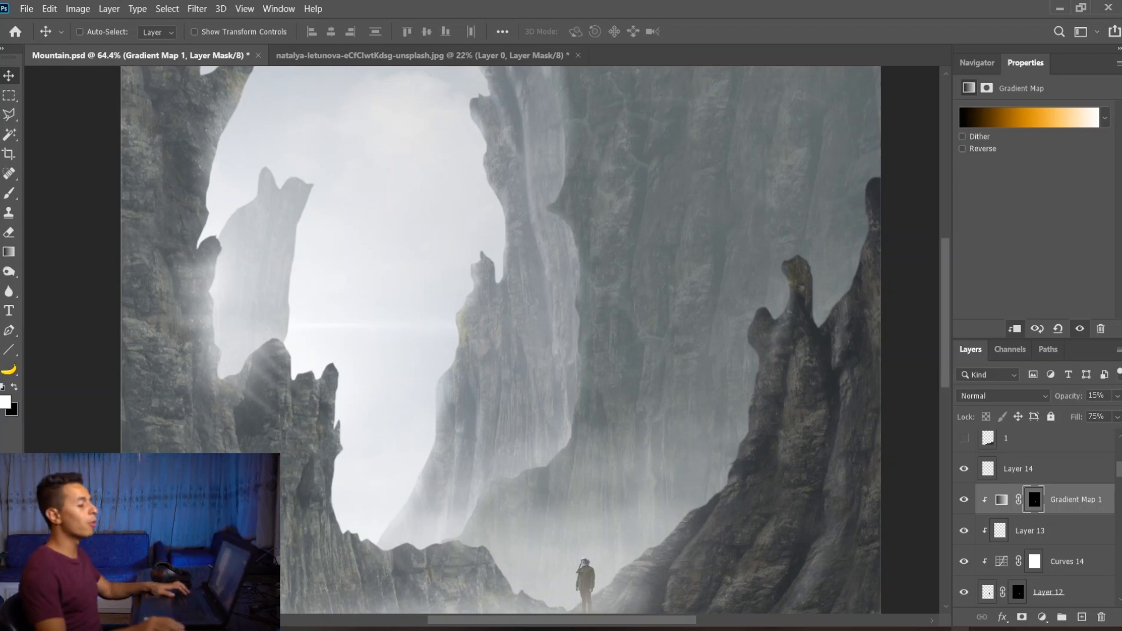
pyautogui.keyDown('ctrl'); pyautogui.click(517, 151); pyautogui.keyUp('ctrl')
pyautogui.scroll(-4, 1031, 512)
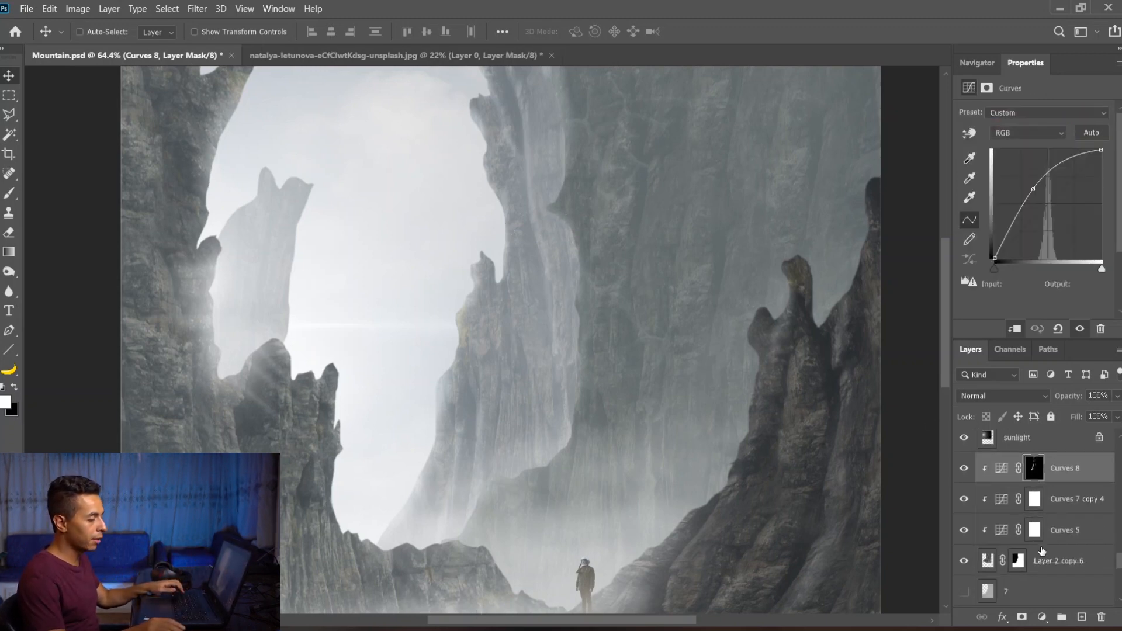
pyautogui.keyDown('shift'); pyautogui.click(1046, 561); pyautogui.keyUp('shift')
pyautogui.hotkey('ctrl', 'g')
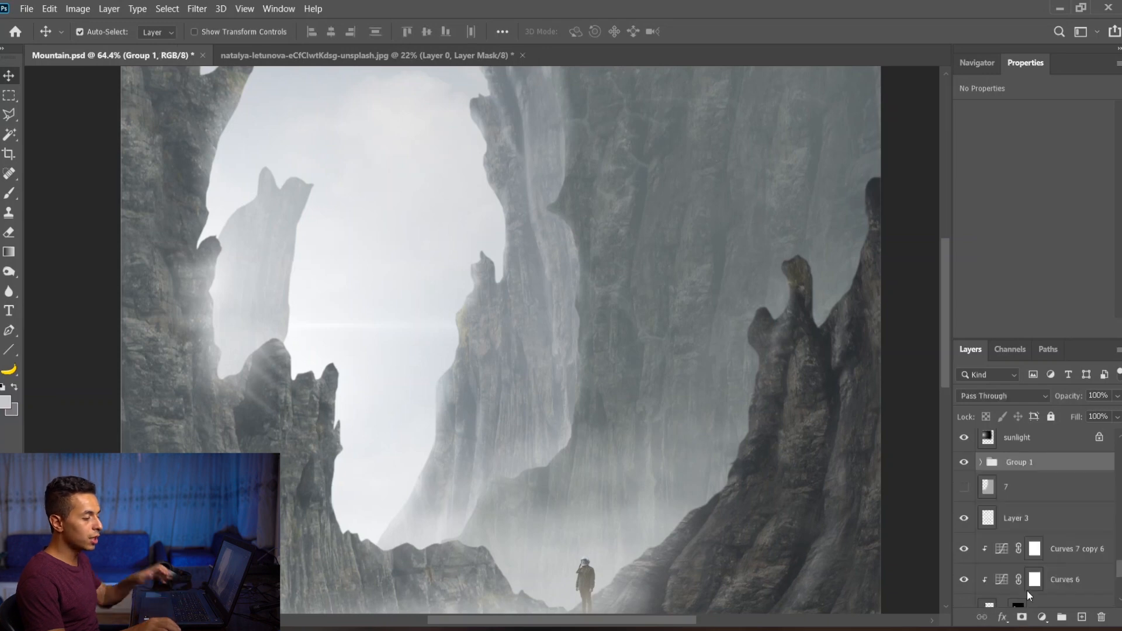
pyautogui.click(1022, 618)
# - Paint clouds over the central cliff on the group's mask with the 563 px cloud brush enlarged to 1193 px, in black at 30% opacity
pyautogui.scroll(-3, 588, 295)
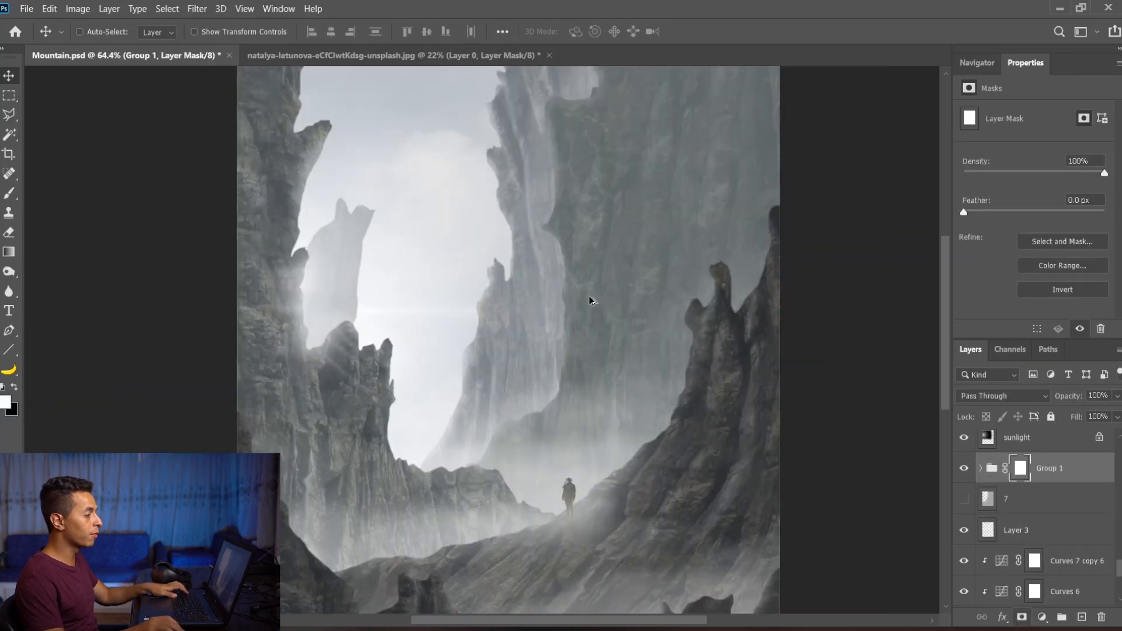
pyautogui.scroll(1, 503, 258)
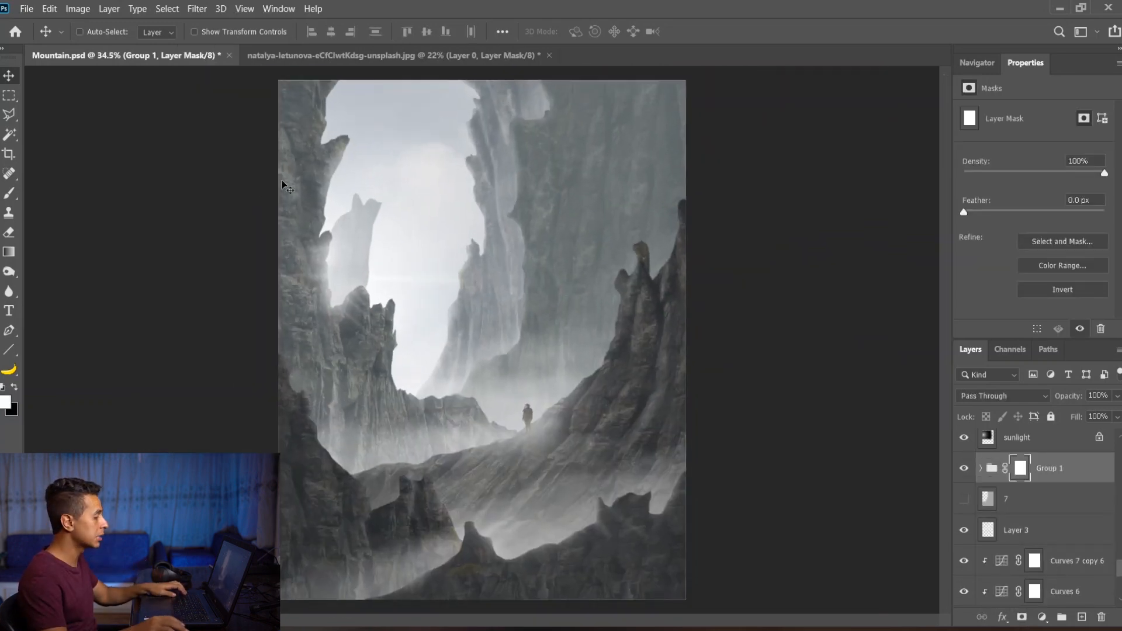
pyautogui.press('b')
pyautogui.rightClick(419, 185)
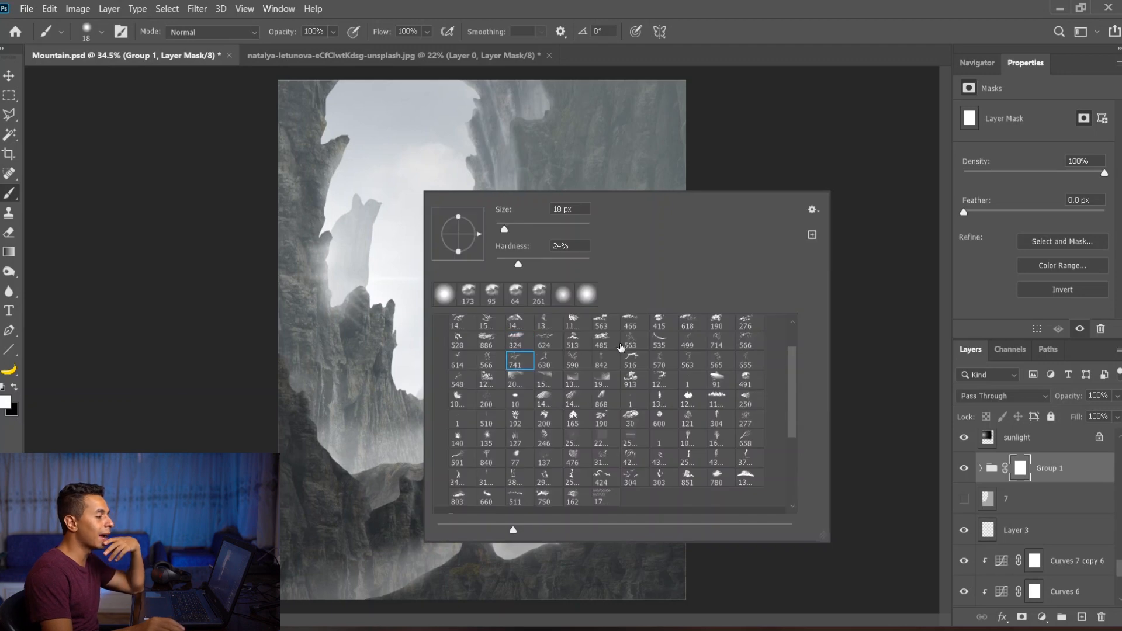
pyautogui.scroll(1, 611, 348)
pyautogui.click(603, 336)
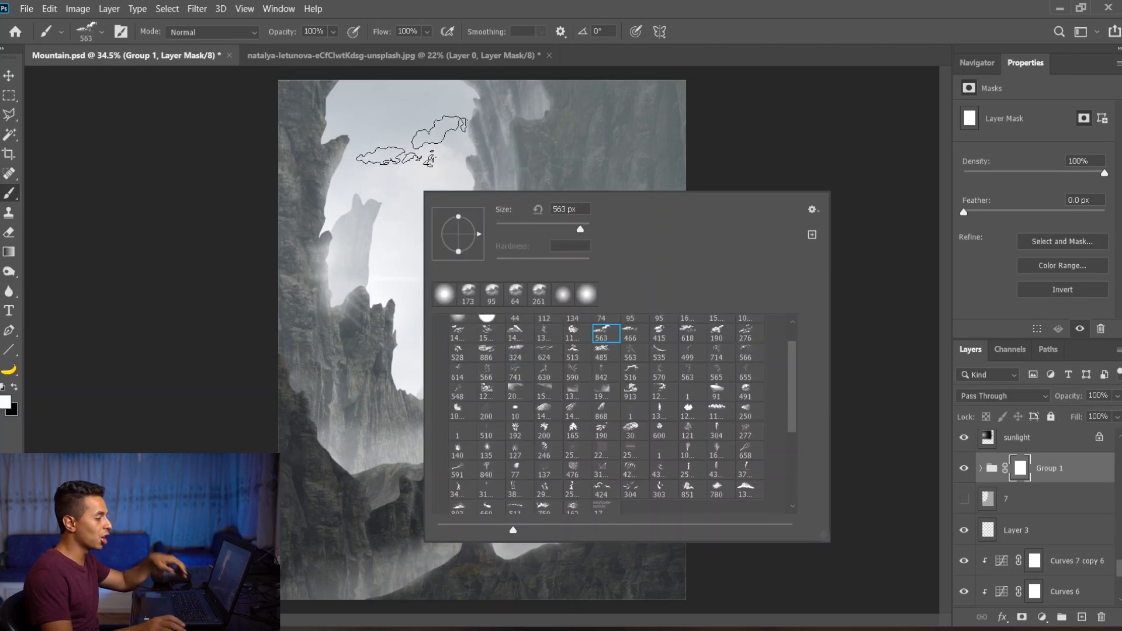
pyautogui.click(431, 175)
pyautogui.click(14, 387)
pyautogui.press(']')
pyautogui.press(']')
pyautogui.click(431, 209)
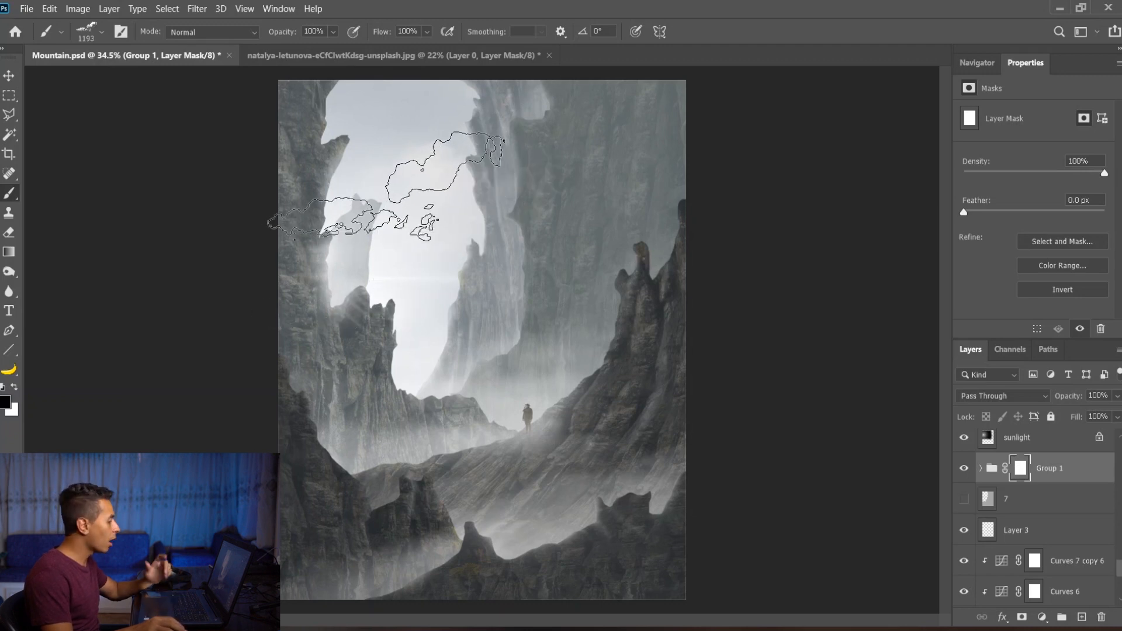
pyautogui.press('3')
pyautogui.click(488, 217)
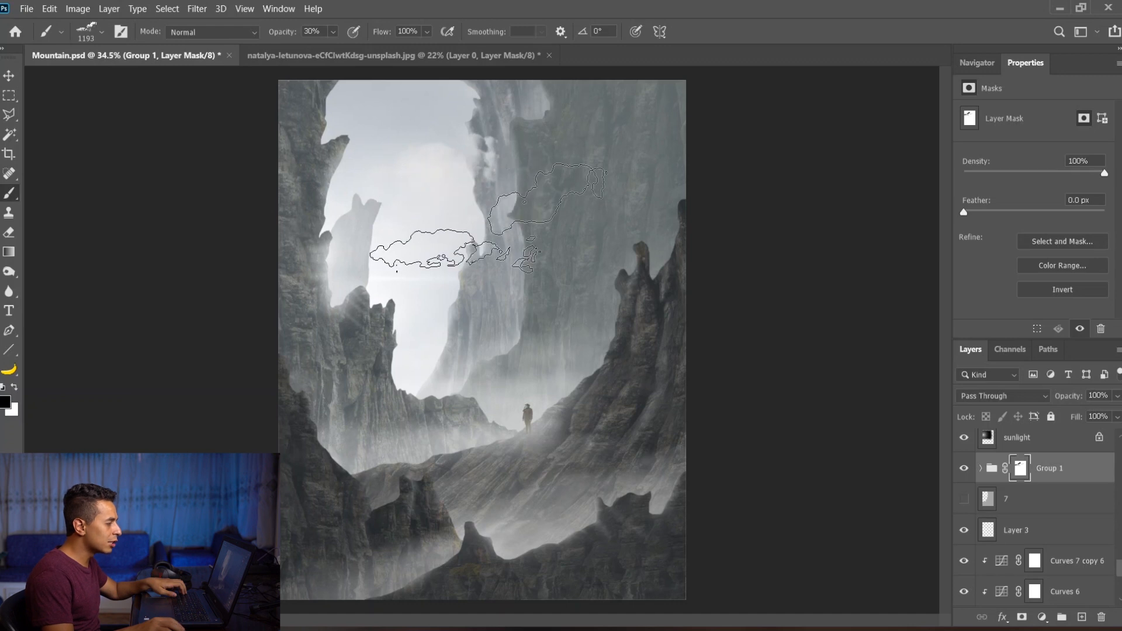
pyautogui.click(517, 243)
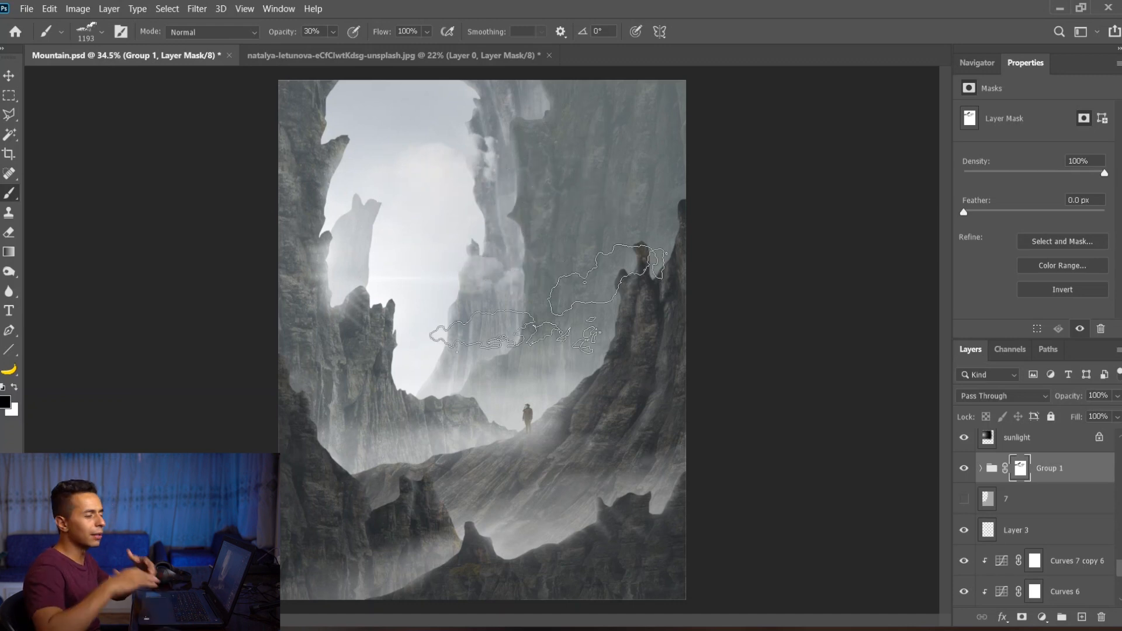
# - Group the distant rock pillar's layers, Layer 2 copy 7 through Curves 7 copy 6, and add a white mask to the group
pyautogui.press('v')
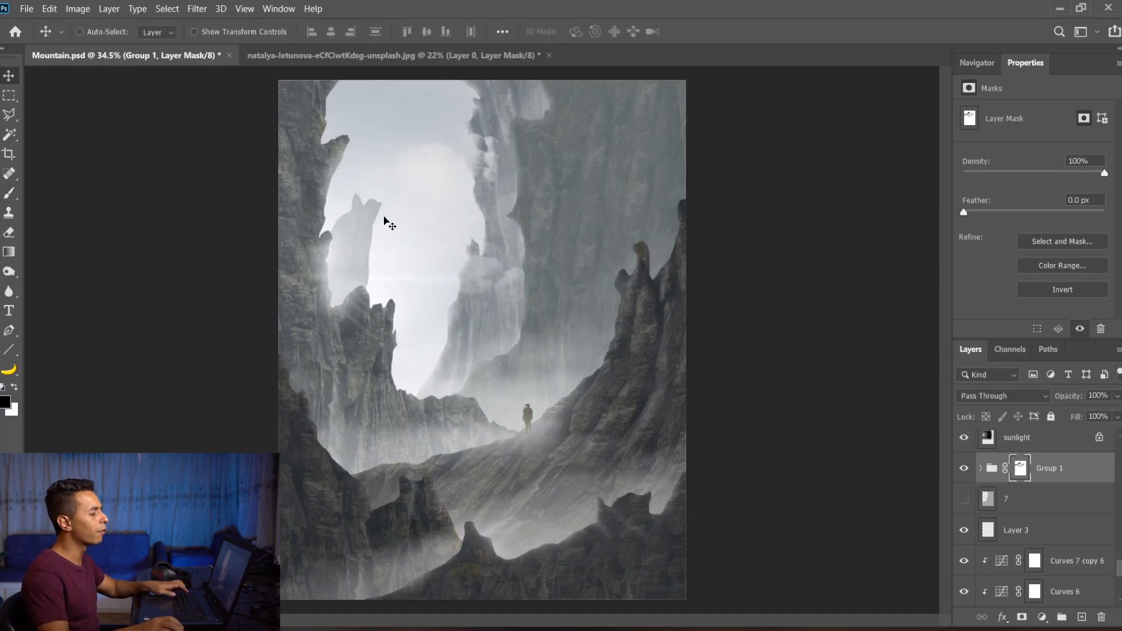
pyautogui.scroll(6, 375, 207)
pyautogui.keyDown('ctrl'); pyautogui.click(344, 253); pyautogui.keyUp('ctrl')
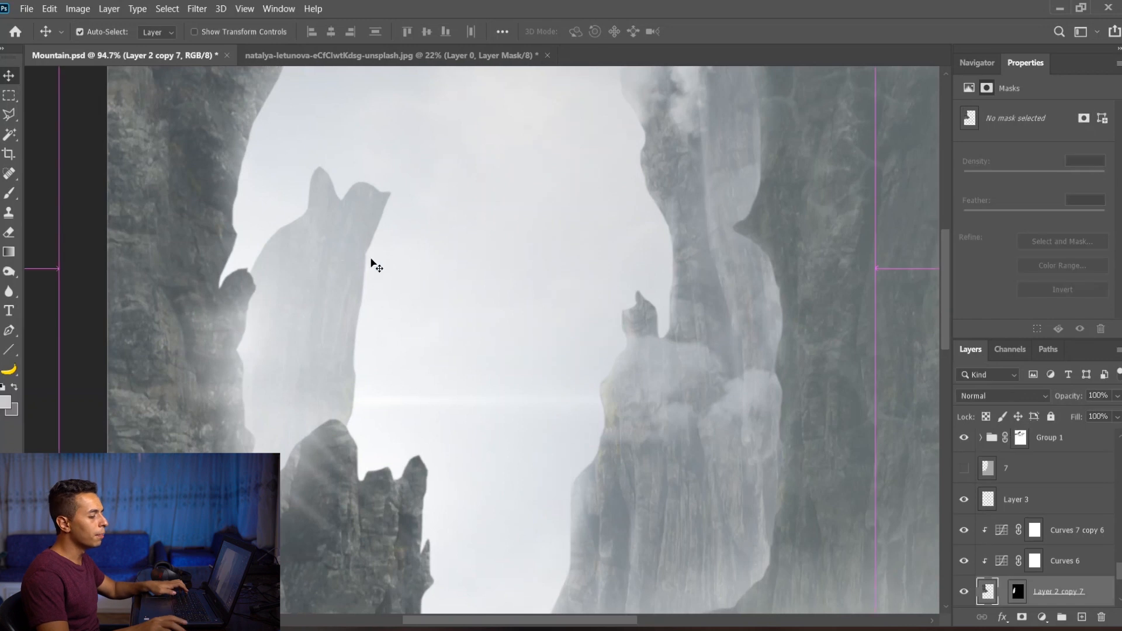
pyautogui.keyDown('shift'); pyautogui.click(1071, 537); pyautogui.keyUp('shift')
pyautogui.hotkey('ctrl', 'g')
pyautogui.click(1022, 617)
# - Paint clouds over the upper part of the distant pillar on the group's mask with the 1193 px cloud brush at 30% opacity
pyautogui.press('b')
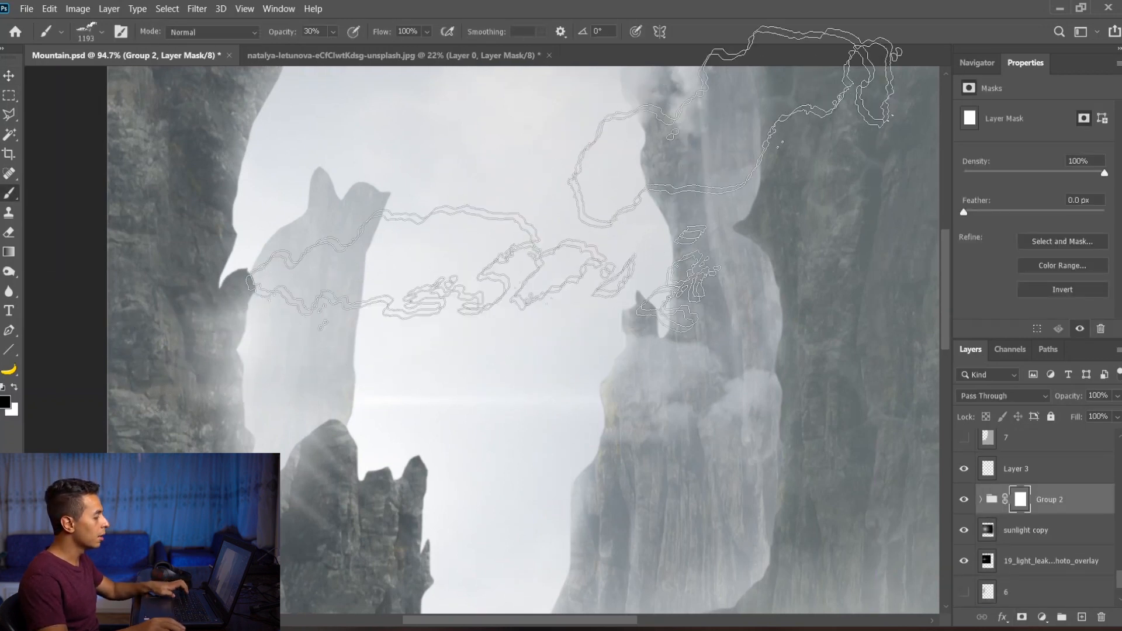
pyautogui.click(583, 155)
pyautogui.click(535, 266)
# - Add more clouds to the distant pillar's group mask with the 618 px cloud brush preset enlarged to 953 px
pyautogui.rightClick(532, 275)
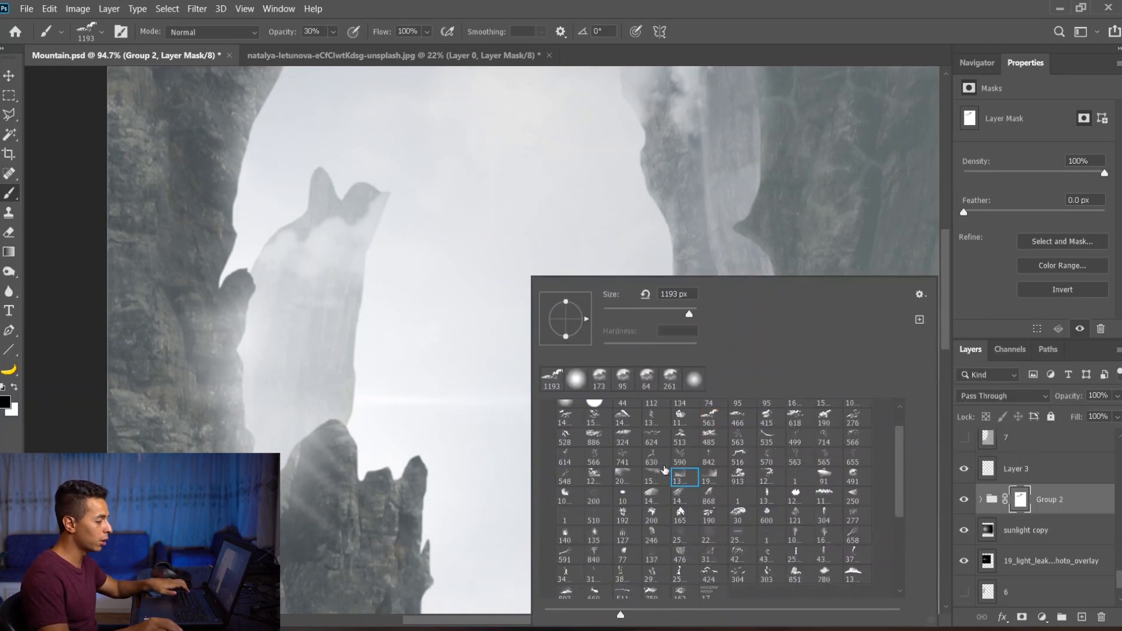
pyautogui.click(708, 420)
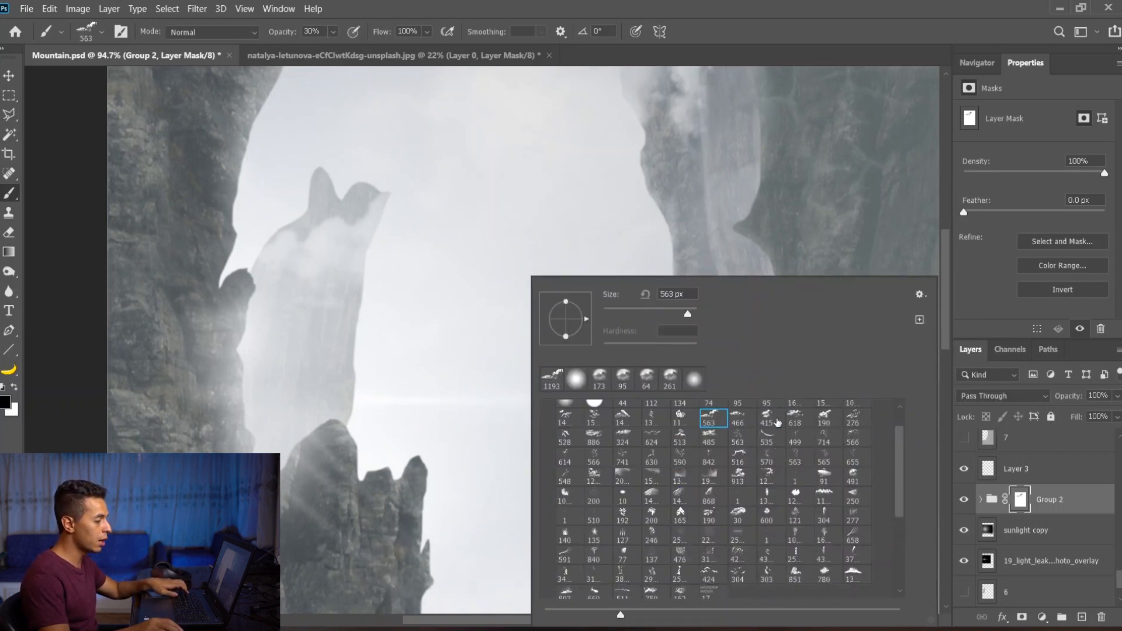
pyautogui.click(794, 416)
pyautogui.moveTo(349, 291); pyautogui.dragTo(472, 336)
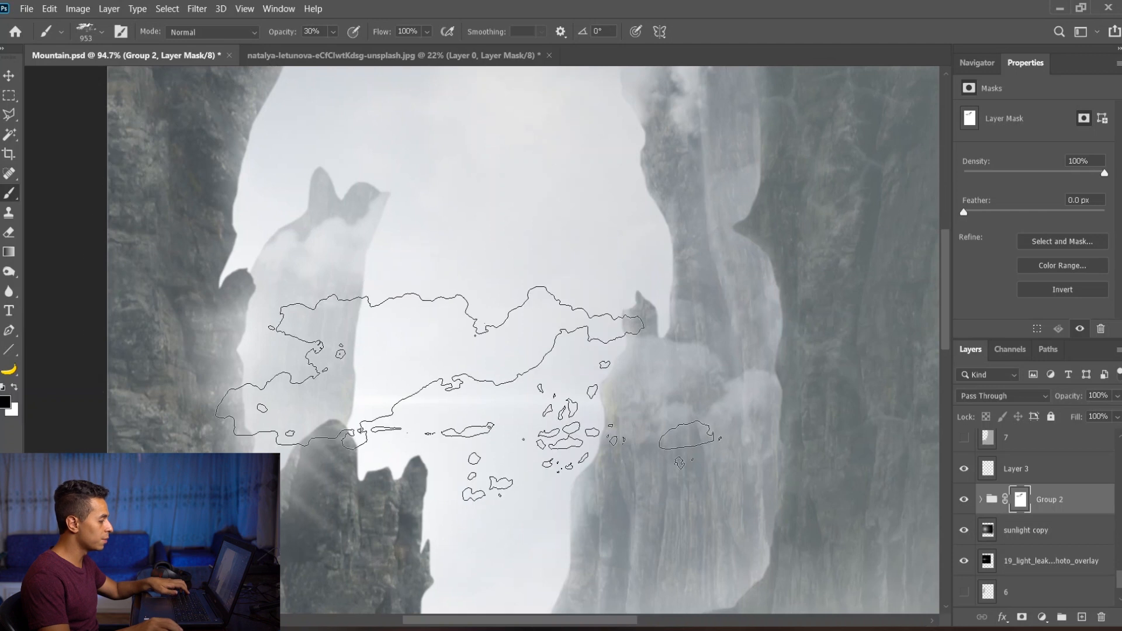
pyautogui.click(481, 206)
pyautogui.click(481, 207)
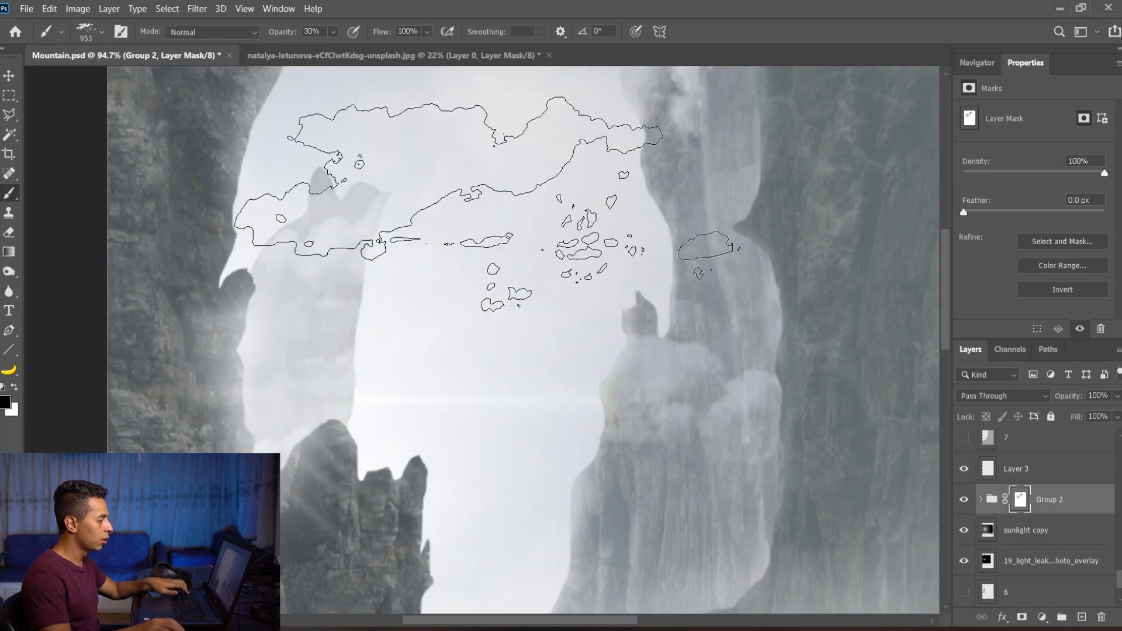
# - Group the near cliff's layers beside the sky opening, Layer 2 copy 4 through Layer 9, and add a white mask to the group
pyautogui.scroll(-1, 688, 303)
pyautogui.scroll(-2, 690, 299)
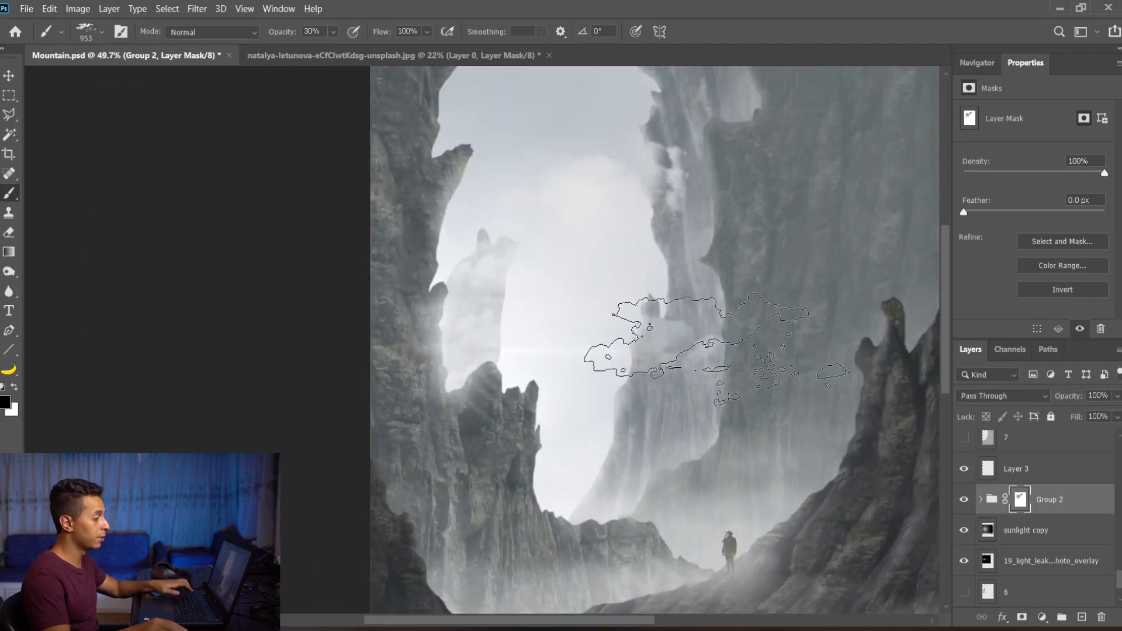
pyautogui.scroll(-1, 641, 335)
pyautogui.press('v')
pyautogui.click(438, 188)
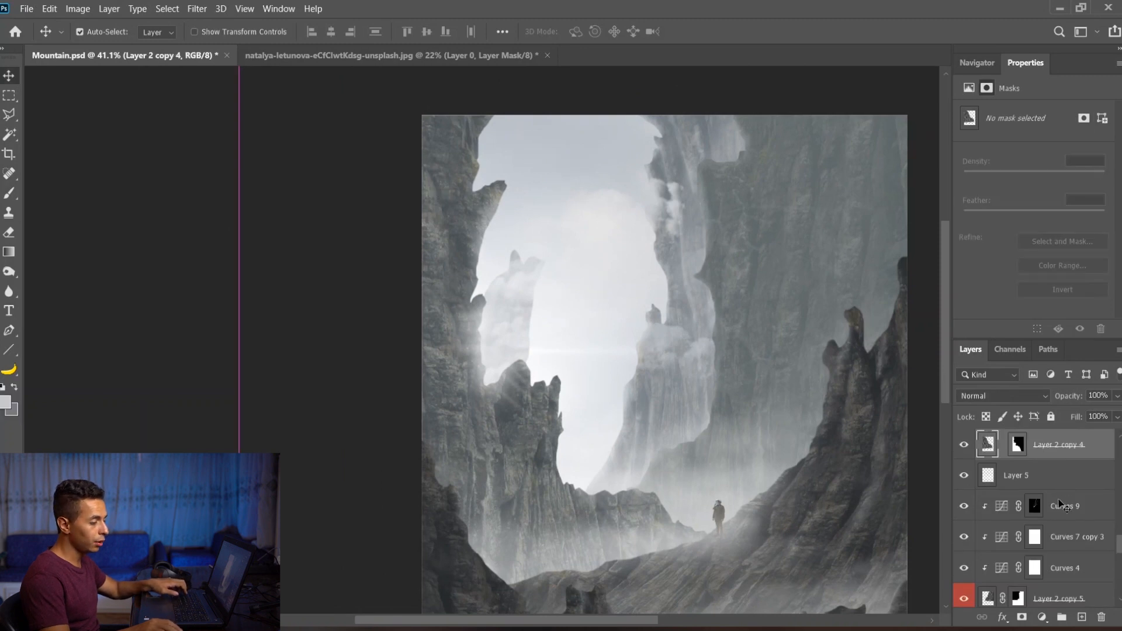
pyautogui.scroll(3, 1060, 503)
pyautogui.scroll(2, 1063, 497)
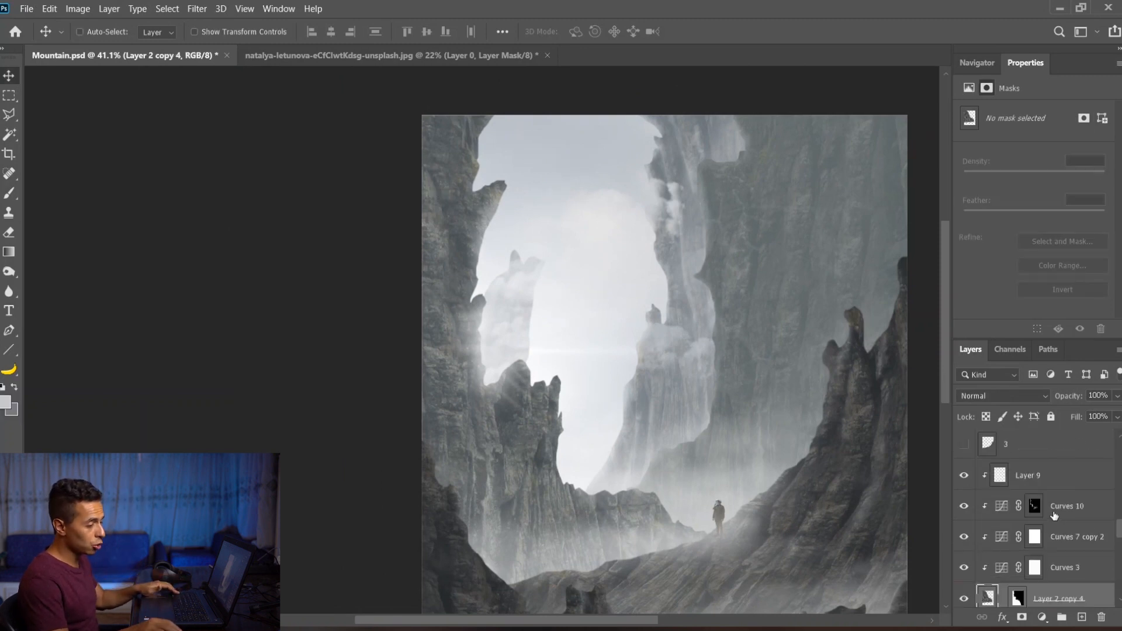
pyautogui.keyDown('shift'); pyautogui.click(1046, 475); pyautogui.keyUp('shift')
pyautogui.hotkey('ctrl', 'g')
pyautogui.click(1022, 617)
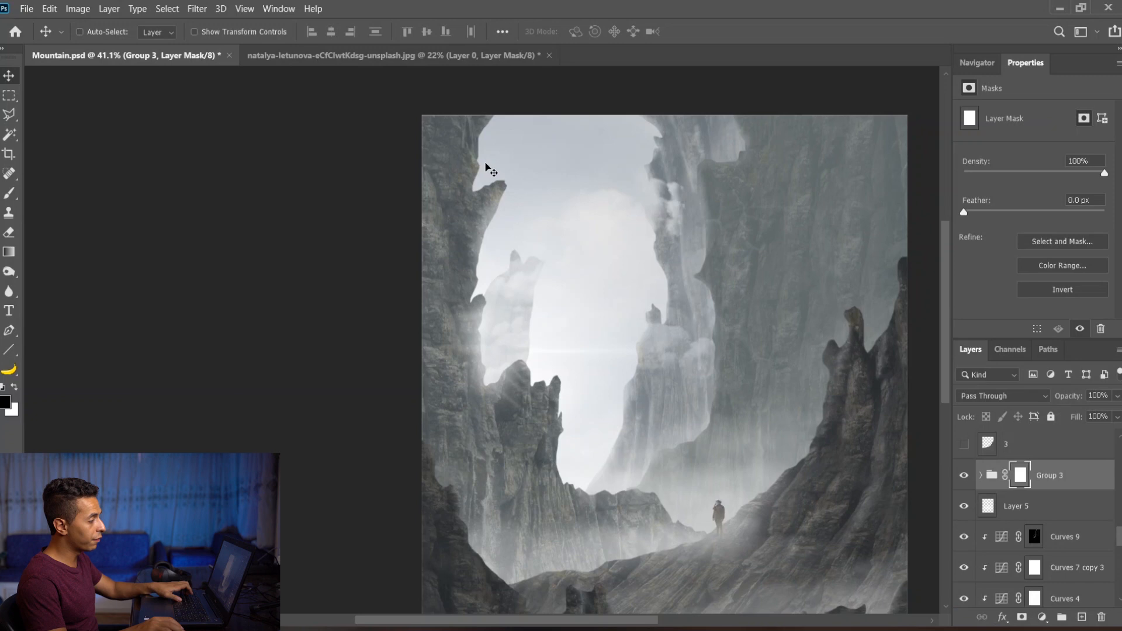
# - Paint clouds over the near cliff's upper edge on its group mask with the cloud brush at 1478 px and 30% opacity
pyautogui.press('b')
pyautogui.click(613, 208)
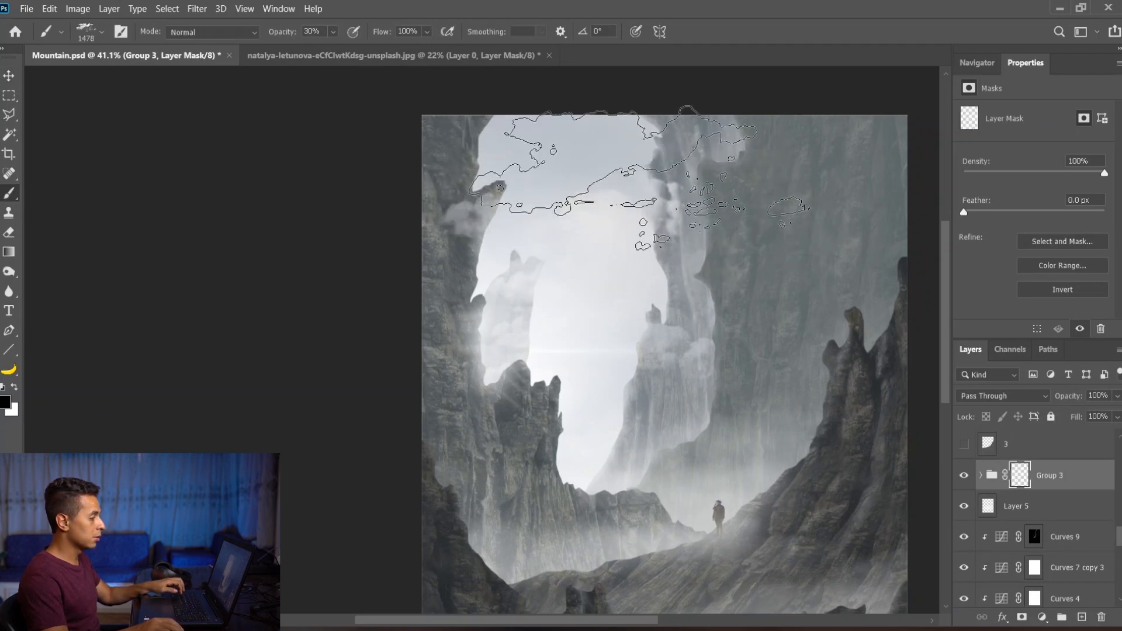
pyautogui.click(640, 178)
pyautogui.press('v')
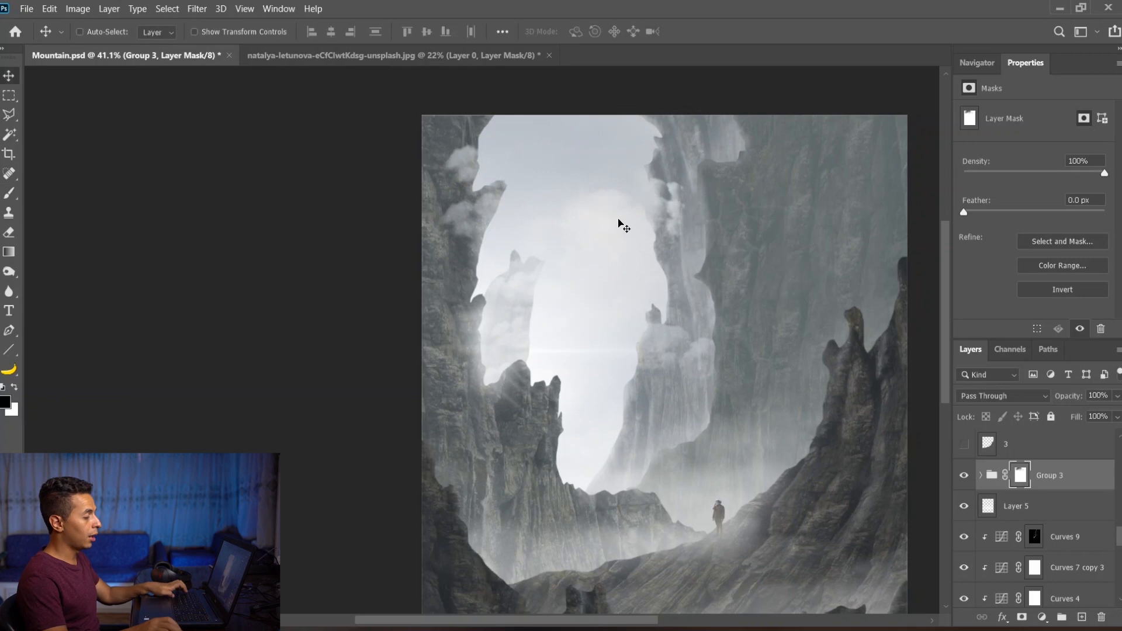
# - Add an empty layer directly above the sunlight layer
pyautogui.scroll(2, 592, 255)
pyautogui.scroll(-3, 603, 363)
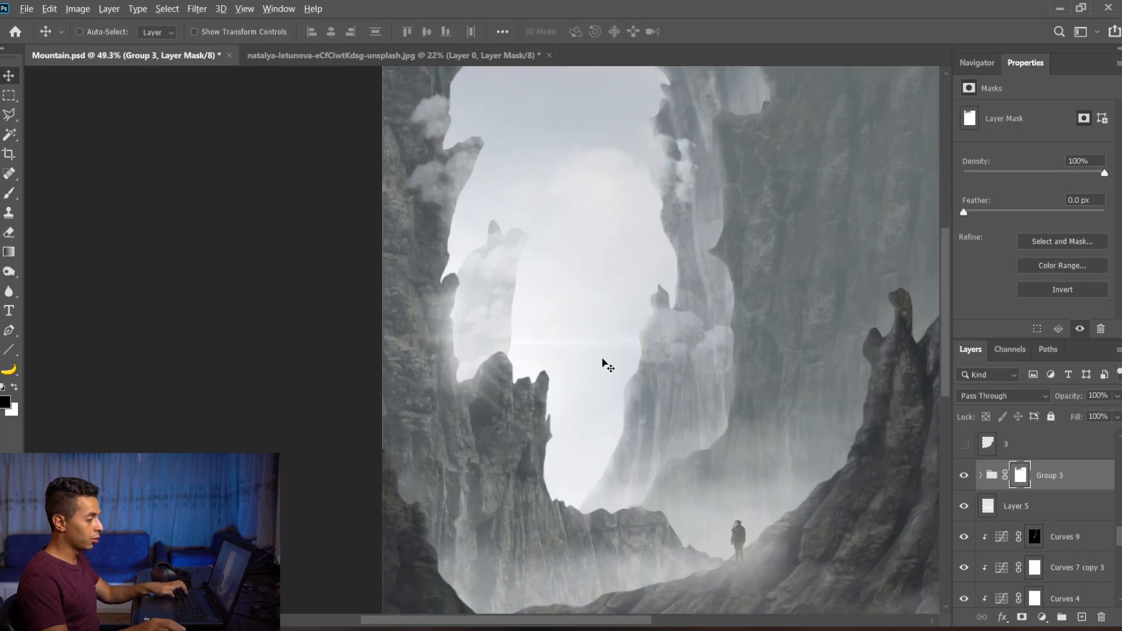
pyautogui.scroll(-3, 603, 364)
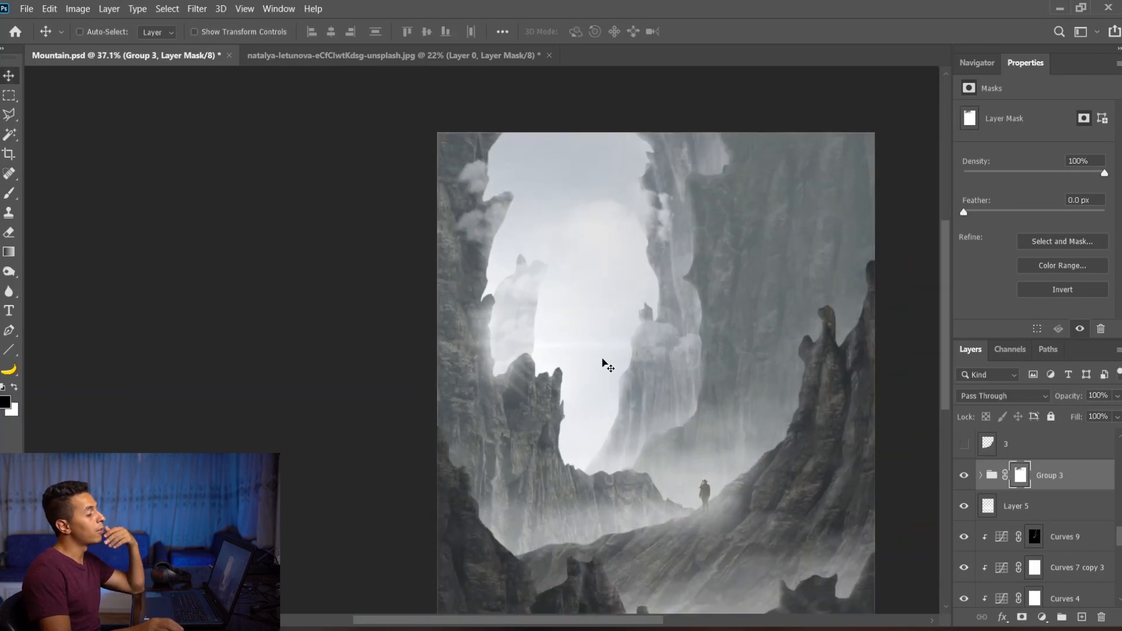
pyautogui.scroll(-5, 1040, 467)
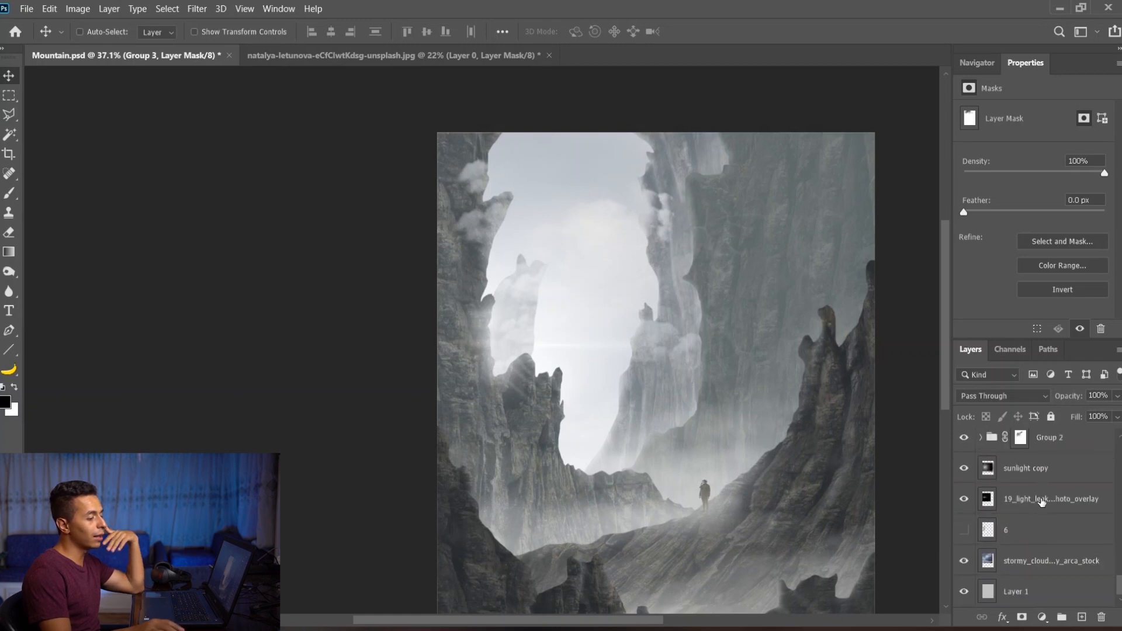
pyautogui.scroll(3, 1041, 486)
pyautogui.scroll(3, 1041, 508)
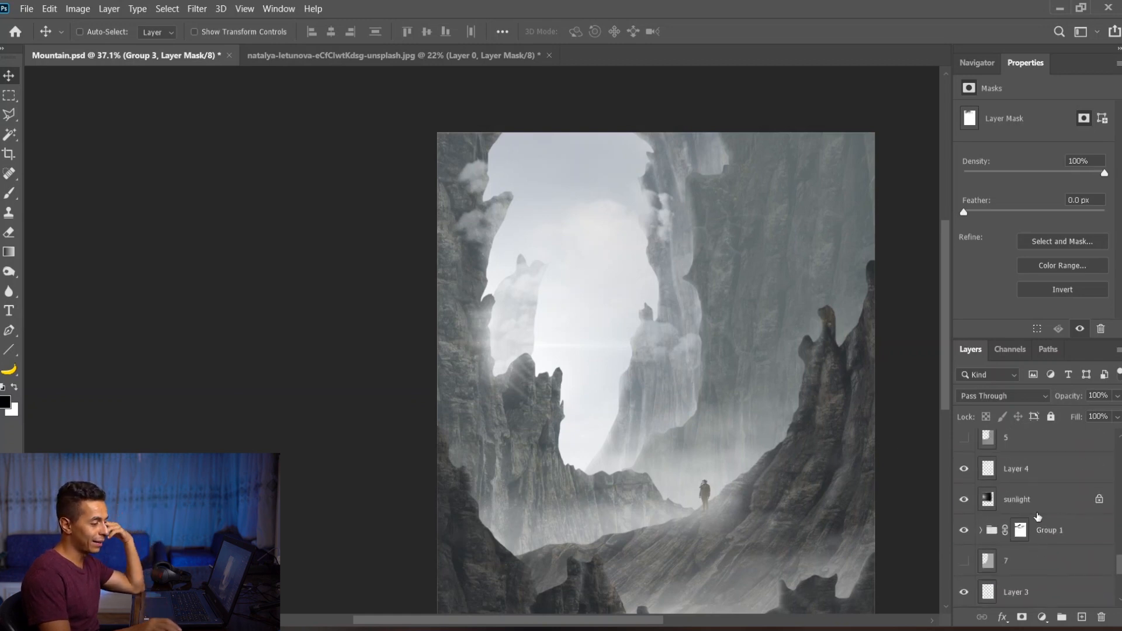
pyautogui.click(1061, 534)
pyautogui.click(1082, 616)
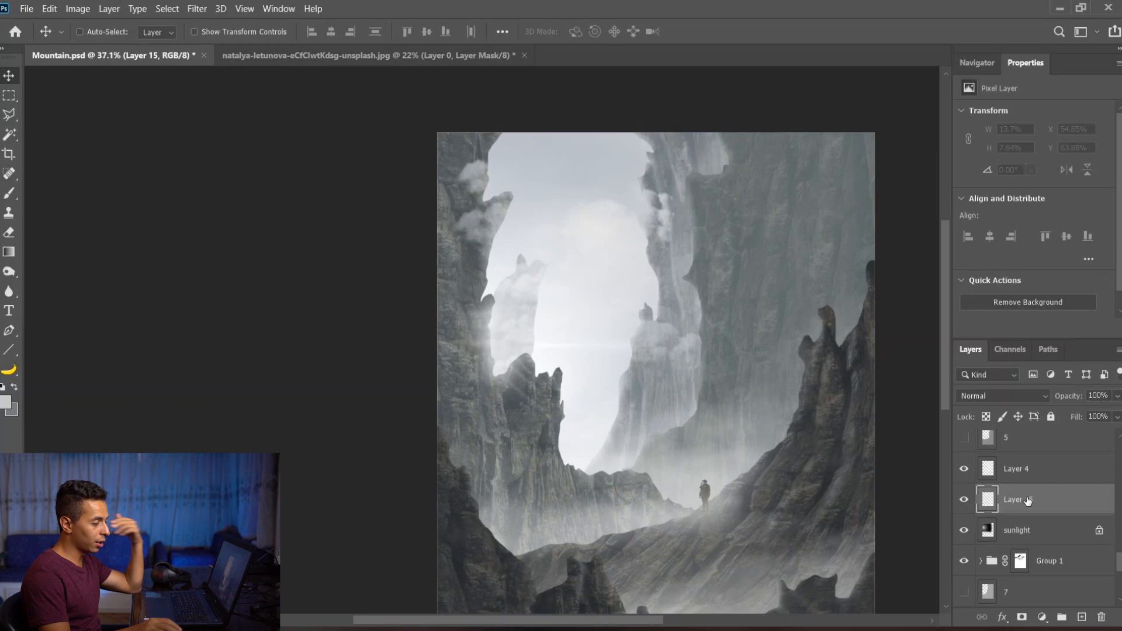
# - Paint white clouds over the scene on the empty layer above sunlight, with the cloud brush at 2363 px and 30% opacity
pyautogui.press('b')
pyautogui.press('d')
pyautogui.press('x')
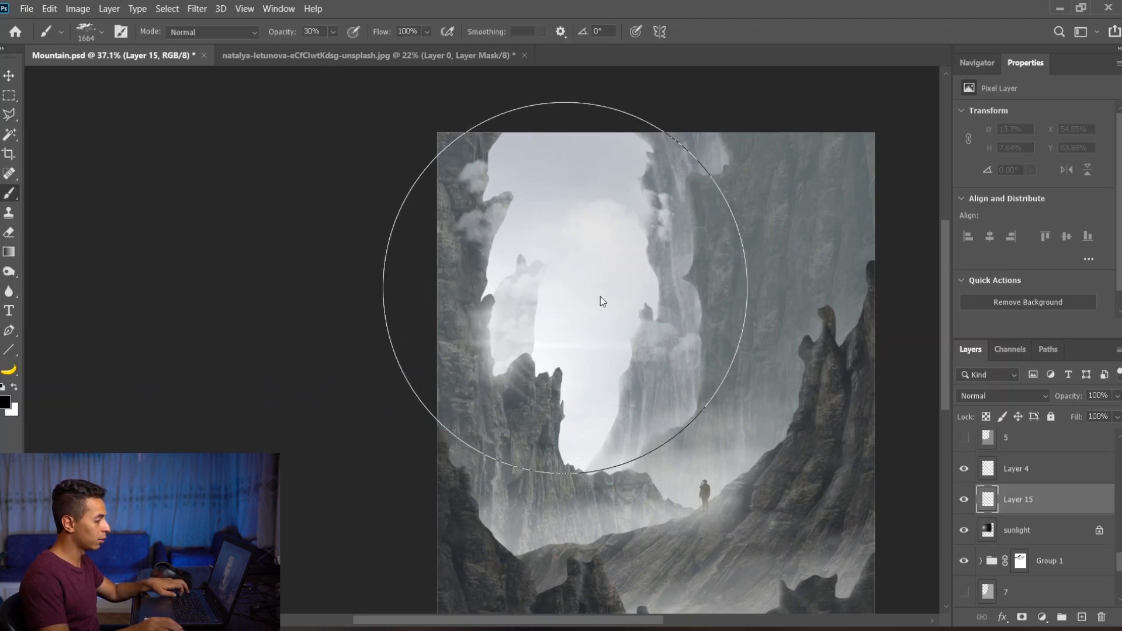
pyautogui.click(599, 333)
pyautogui.hotkey('ctrl', 'z')
pyautogui.moveTo(609, 329); pyautogui.dragTo(653, 305)
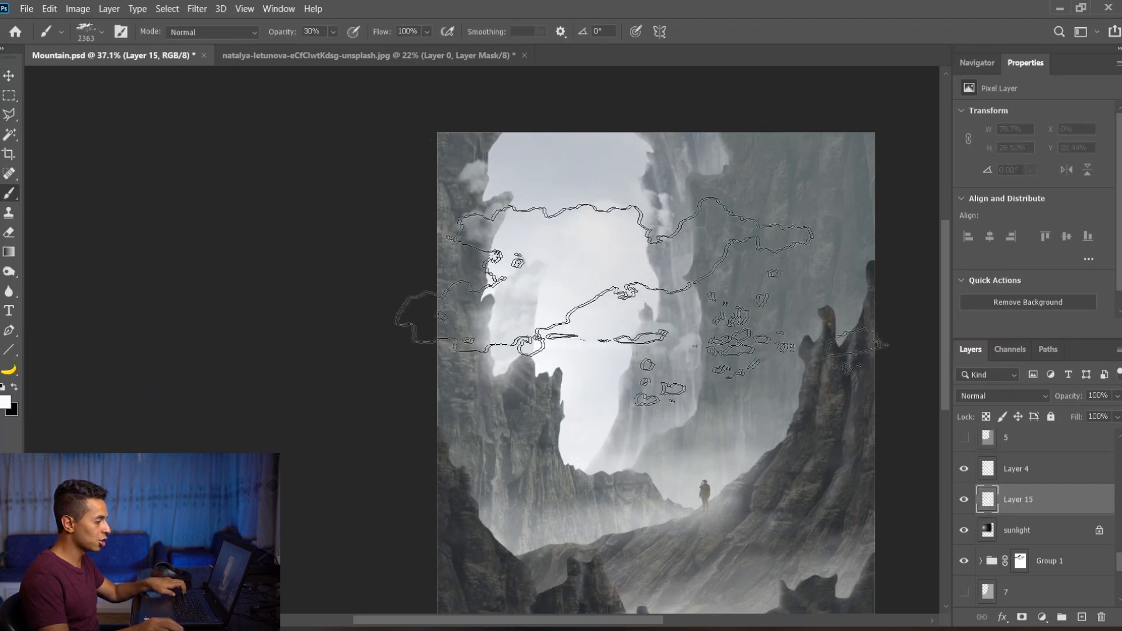
pyautogui.click(633, 281)
pyautogui.hotkey('ctrl', 'z')
pyautogui.scroll(-3, 656, 290)
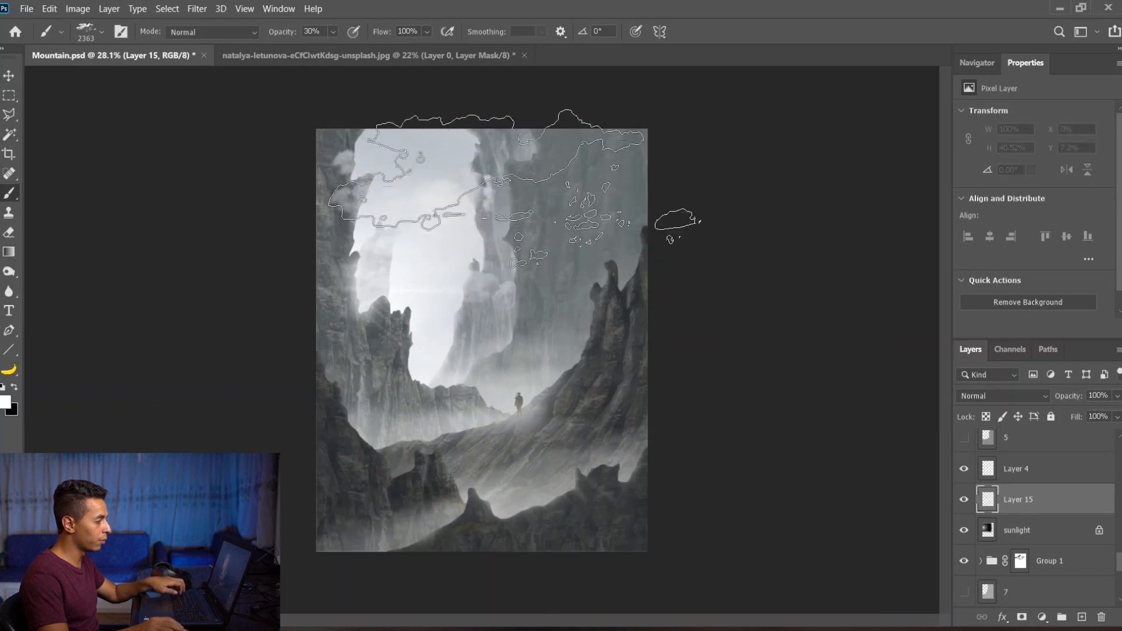
pyautogui.click(501, 203)
pyautogui.hotkey('ctrl', 'z')
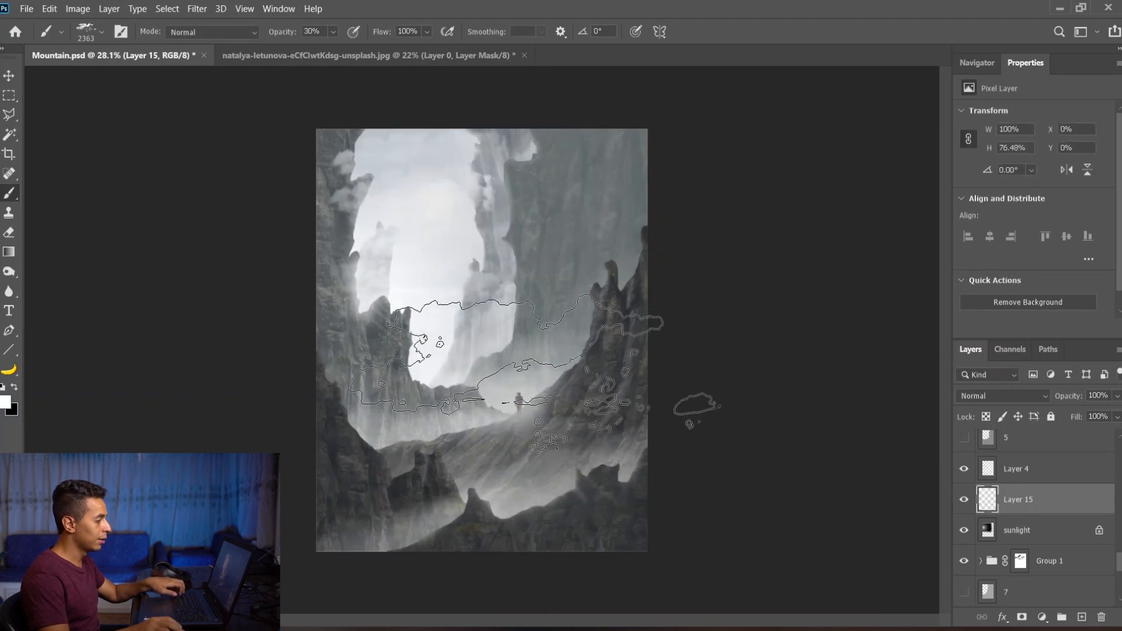
pyautogui.press('v')
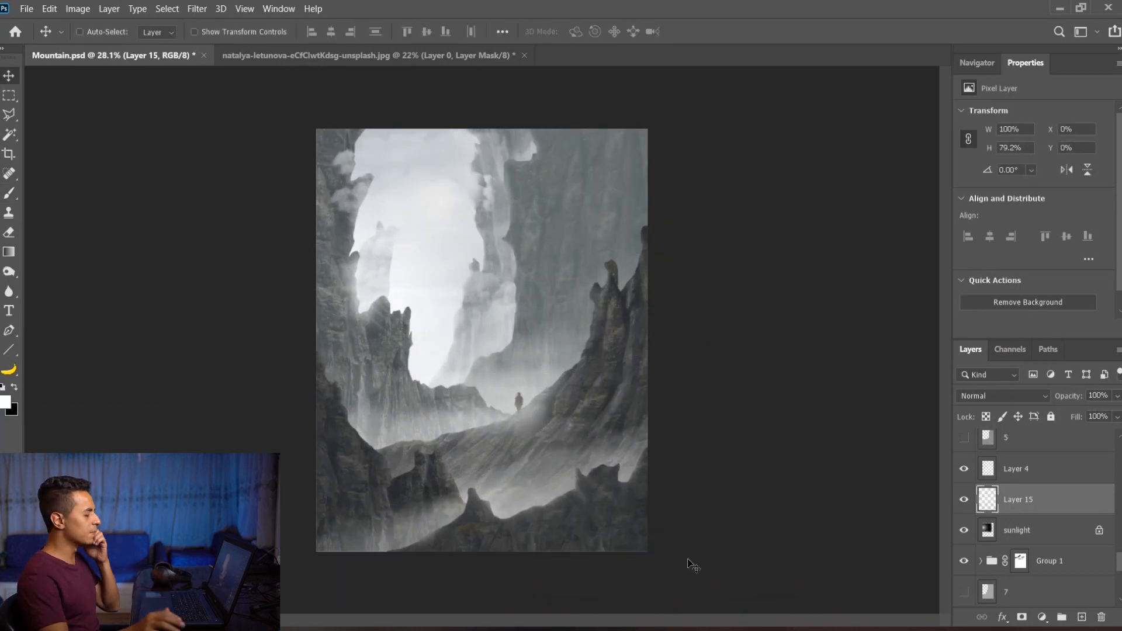
# - Add a Curves adjustment above Curves 12 and darken the shadows with a point at input 85, output 59
pyautogui.scroll(10, 542, 372)
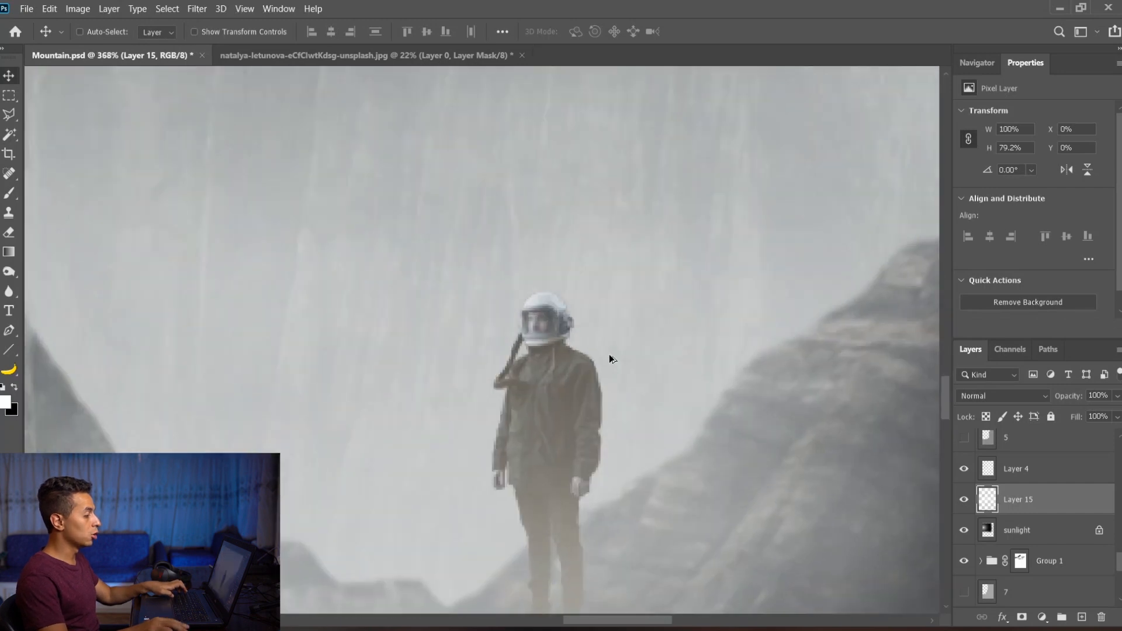
pyautogui.scroll(-10, 606, 452)
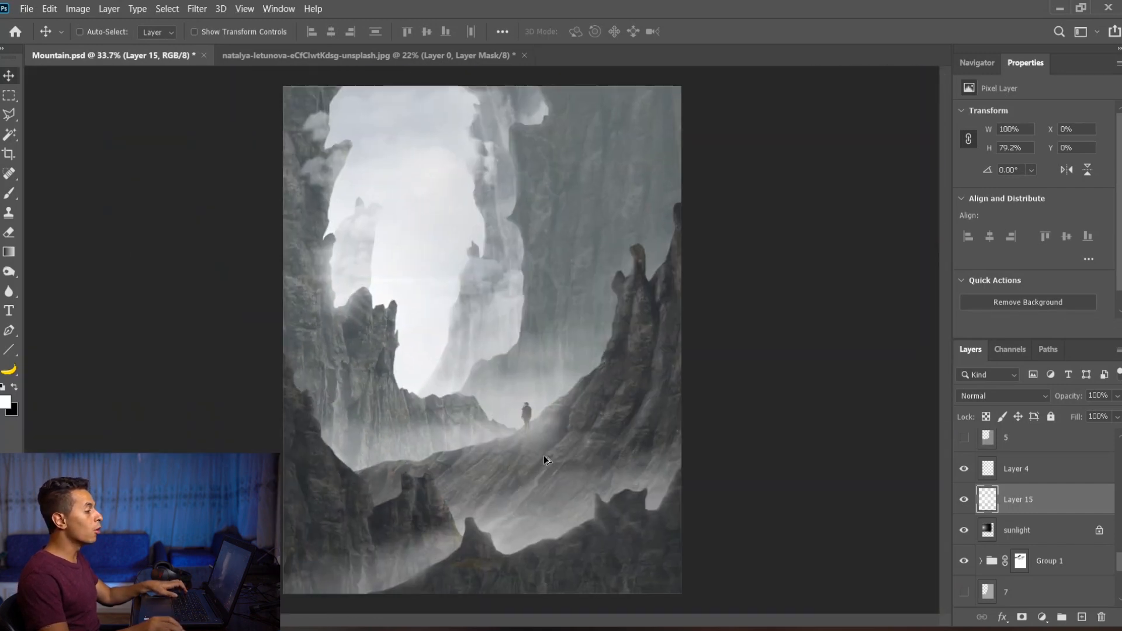
pyautogui.scroll(5, 1022, 464)
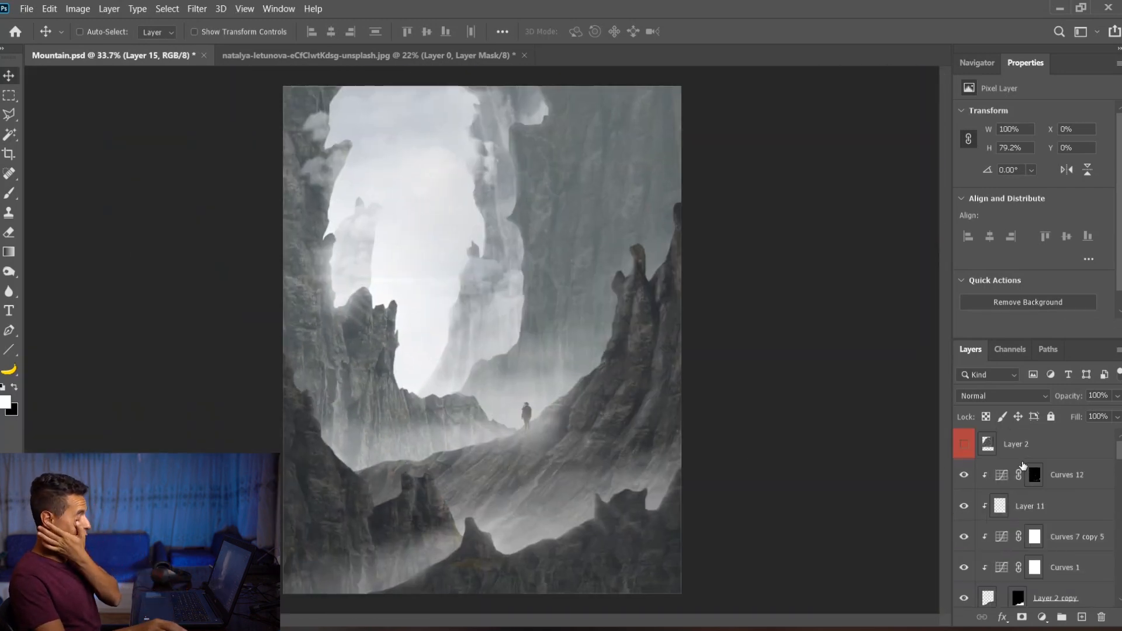
pyautogui.click(1065, 475)
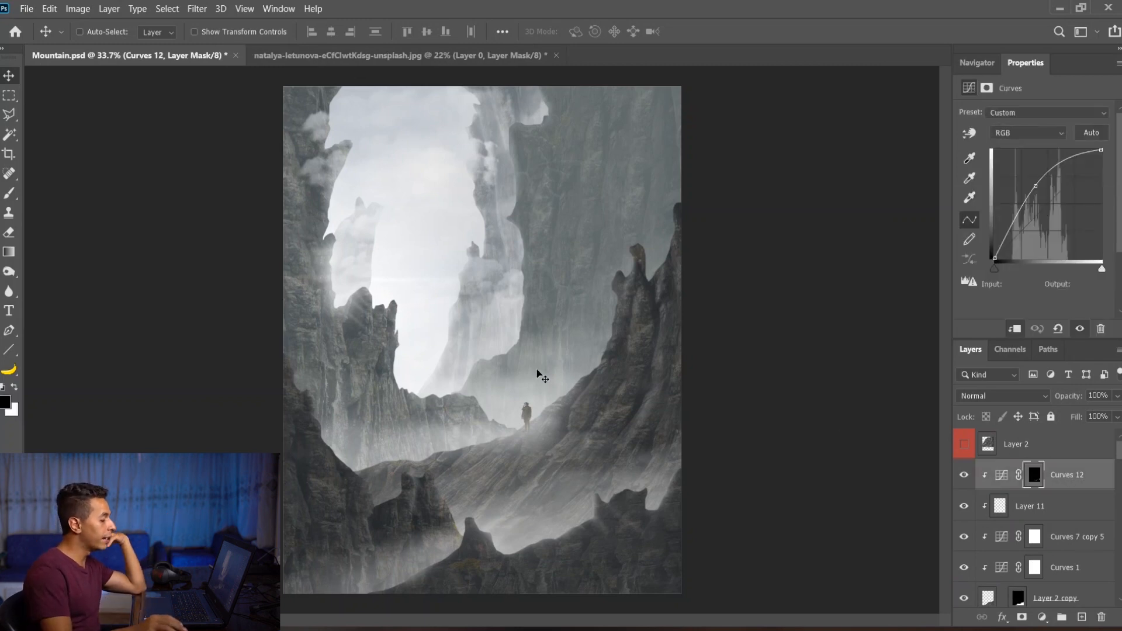
pyautogui.click(1041, 617)
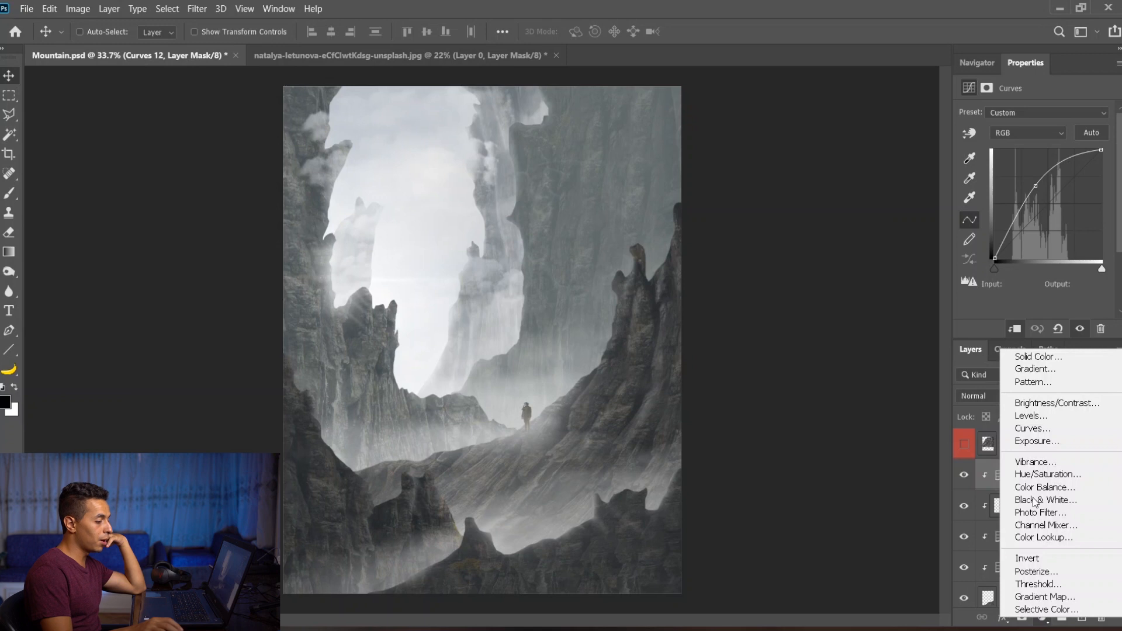
pyautogui.click(1031, 427)
pyautogui.moveTo(1028, 223); pyautogui.dragTo(1031, 233)
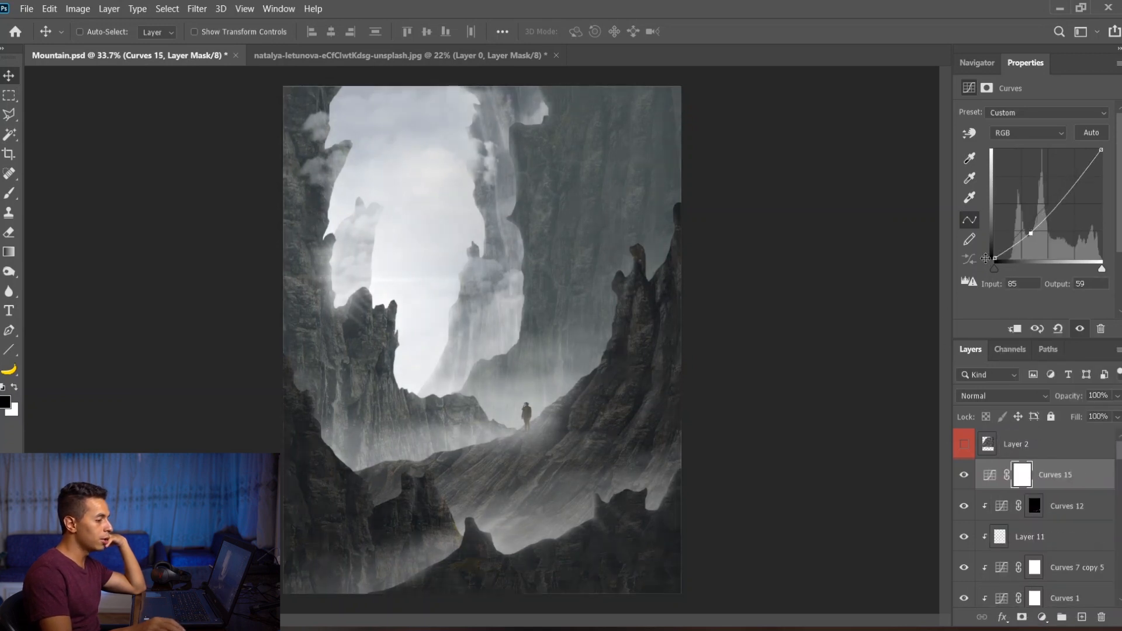
# - Lower the highlights of the new curve with a second point at input 197, output 163
pyautogui.moveTo(994, 257)
pyautogui.mouseDown()
pyautogui.moveTo(984, 252)
pyautogui.moveTo(985, 262)
pyautogui.mouseUp()
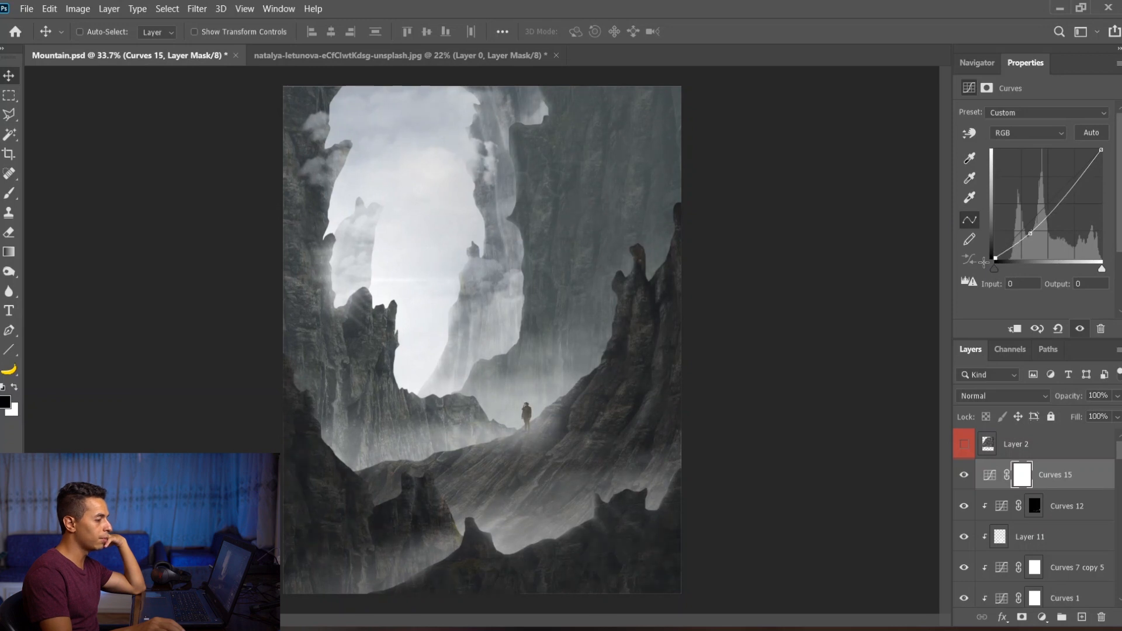
pyautogui.click(1028, 233)
pyautogui.moveTo(1077, 179); pyautogui.dragTo(1077, 188)
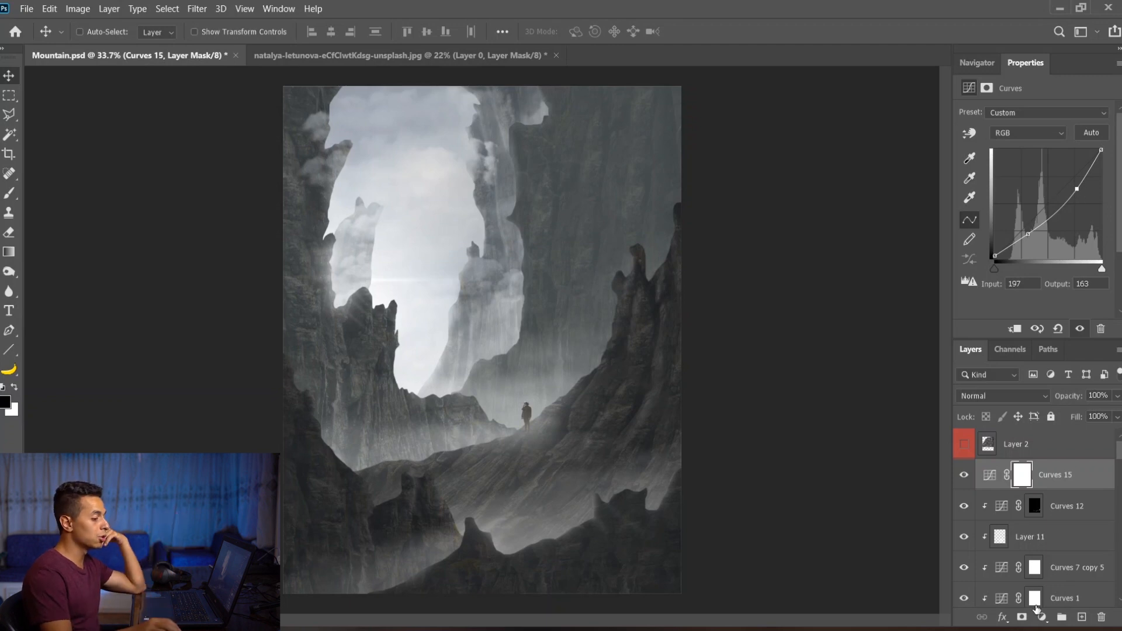
# - Add a Gradient Map adjustment above the new curve, using the dark navy to light cyan preset
pyautogui.click(1042, 617)
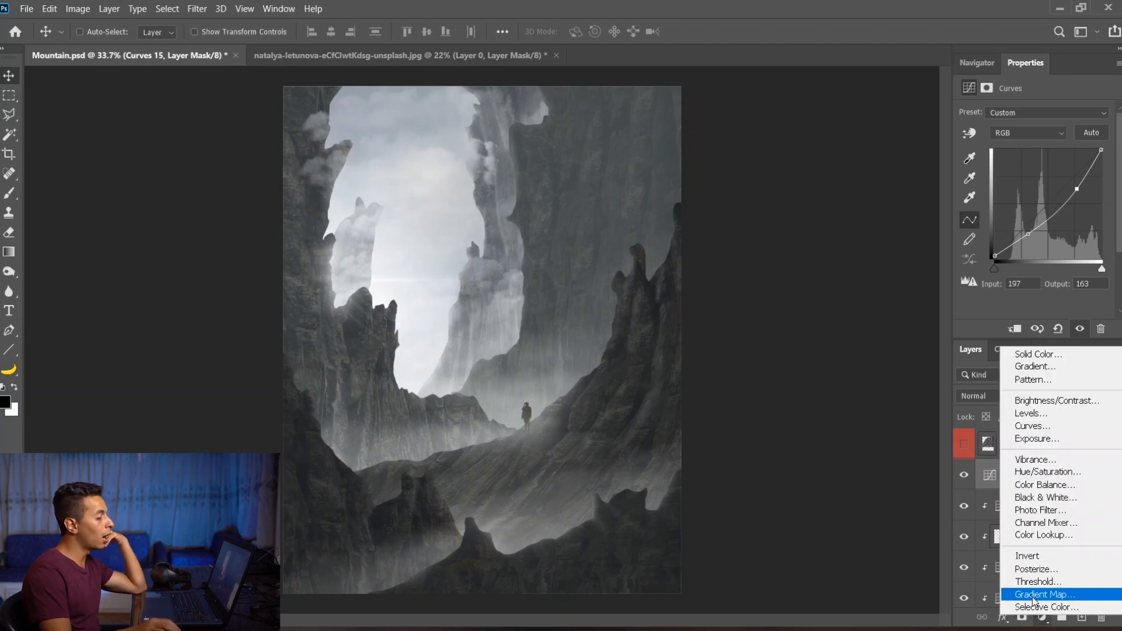
pyautogui.click(1032, 595)
pyautogui.click(986, 117)
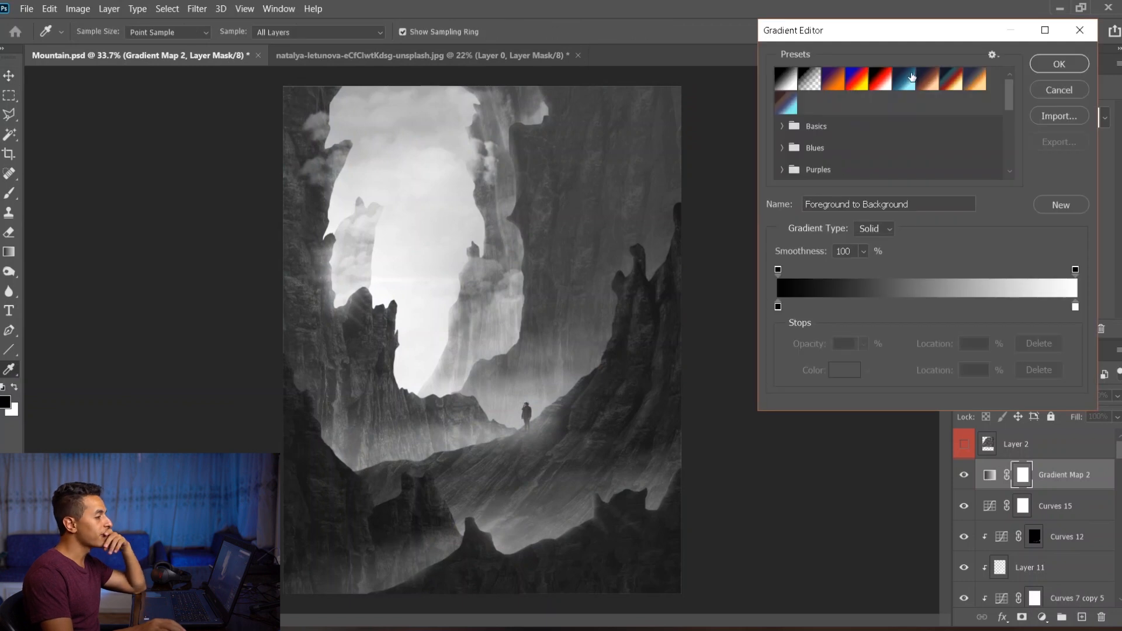
pyautogui.click(912, 77)
pyautogui.moveTo(847, 30); pyautogui.dragTo(555, 60)
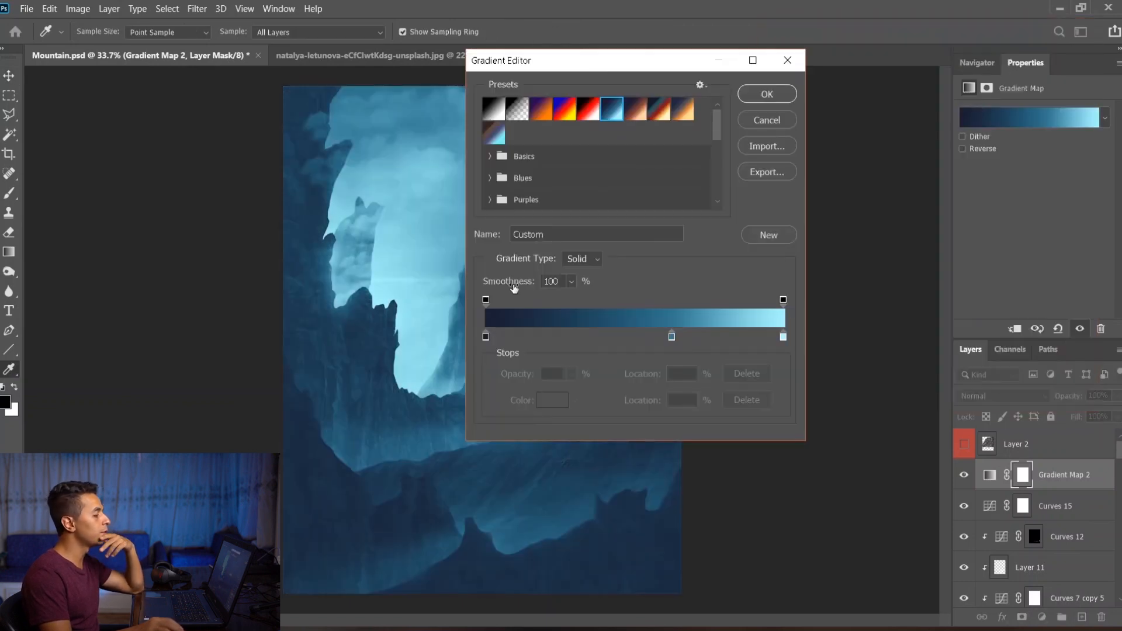
pyautogui.click(771, 94)
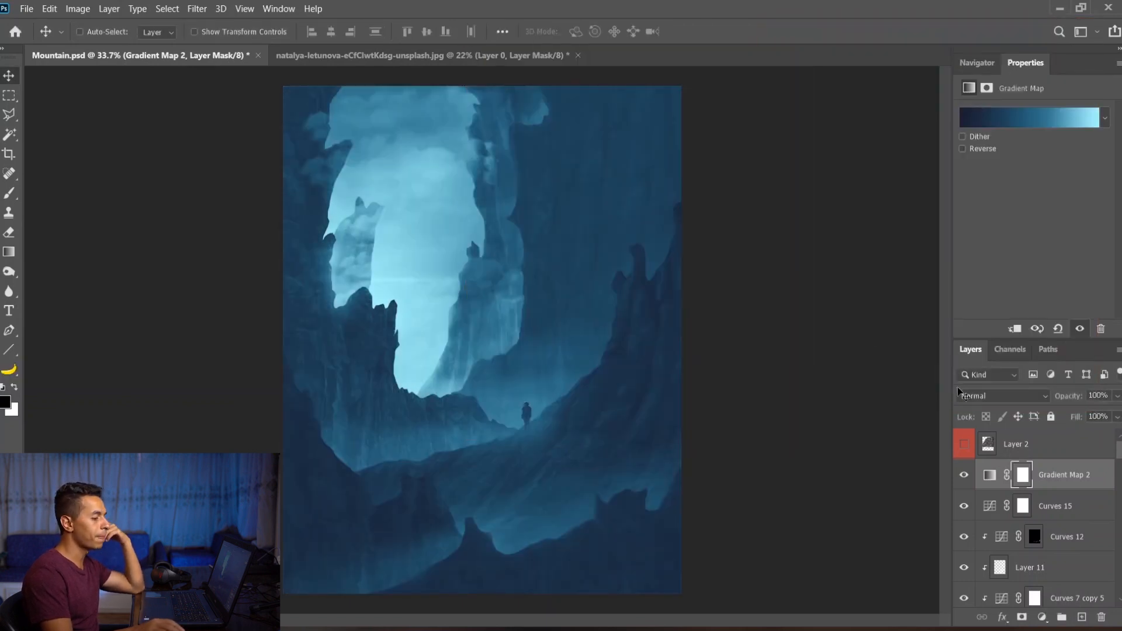
# - Blend the blue gradient map in Soft Light and reduce its opacity and fill to 49% each
pyautogui.click(973, 396)
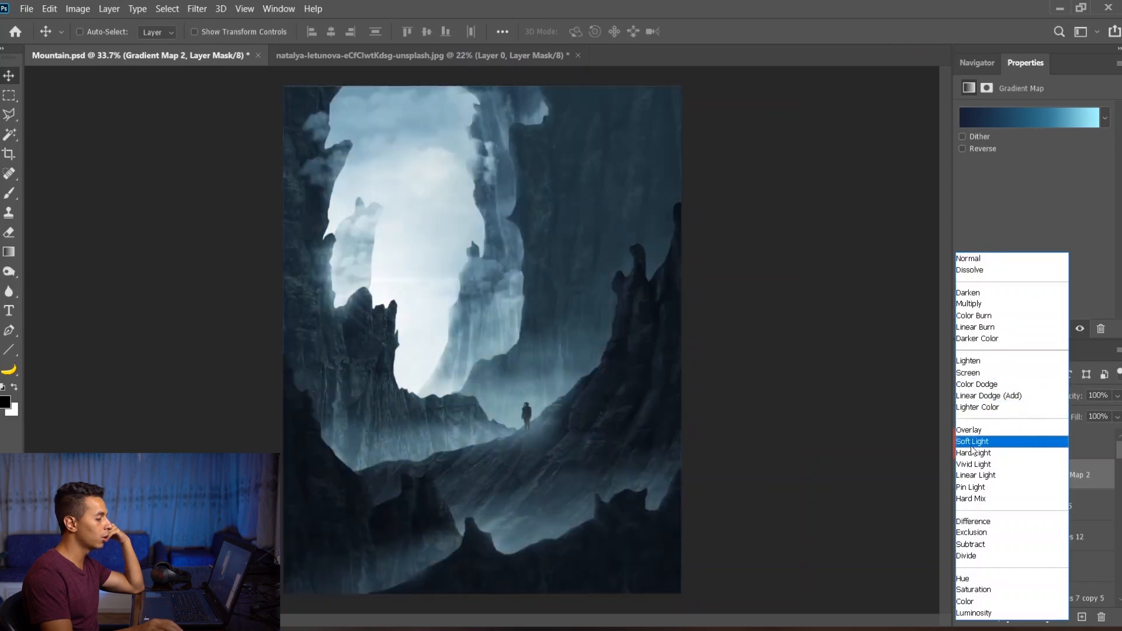
pyautogui.click(972, 445)
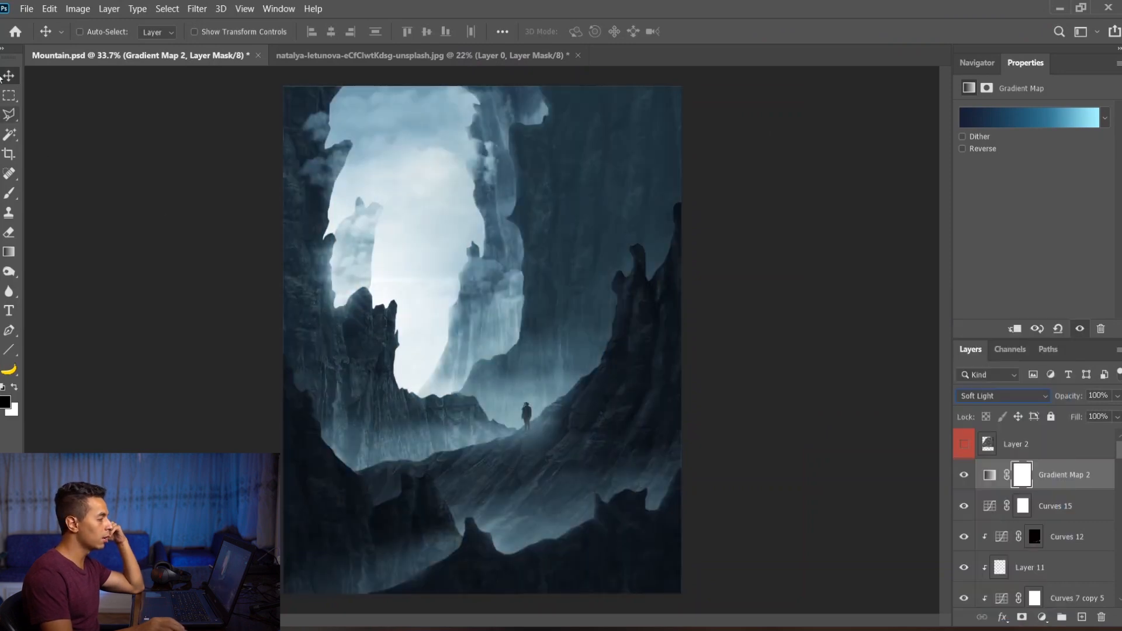
pyautogui.moveTo(1073, 416)
pyautogui.mouseDown()
pyautogui.moveTo(1061, 397)
pyautogui.moveTo(1074, 421)
pyautogui.mouseUp()
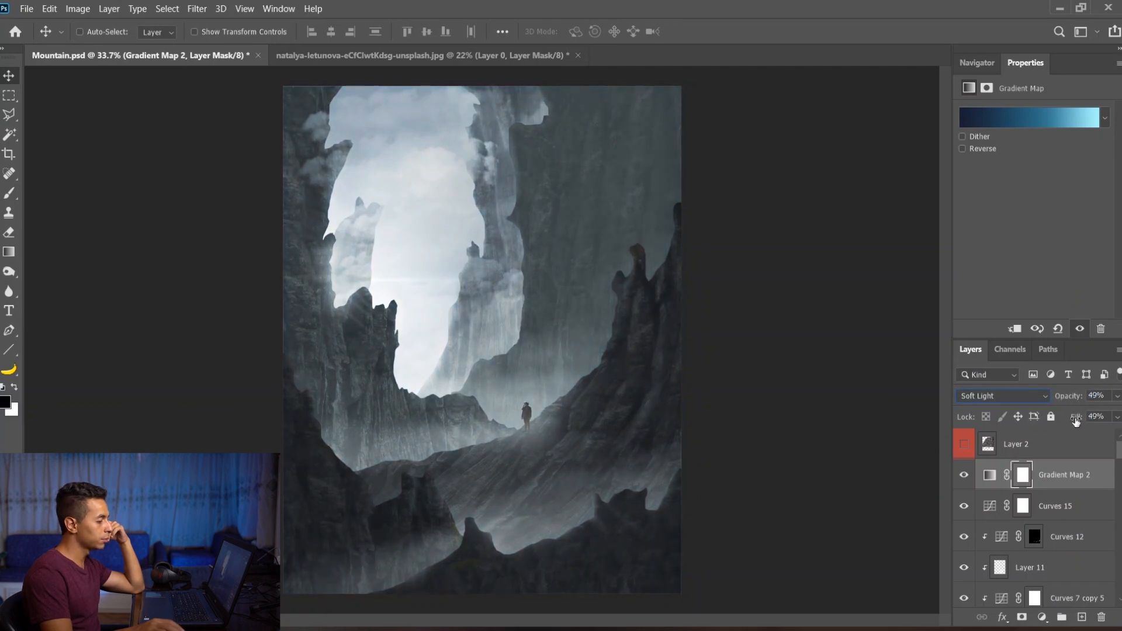
# - Add a second Gradient Map with the navy to light cyan preset and shift its dark stop's hue toward teal
pyautogui.click(1042, 617)
pyautogui.click(1032, 581)
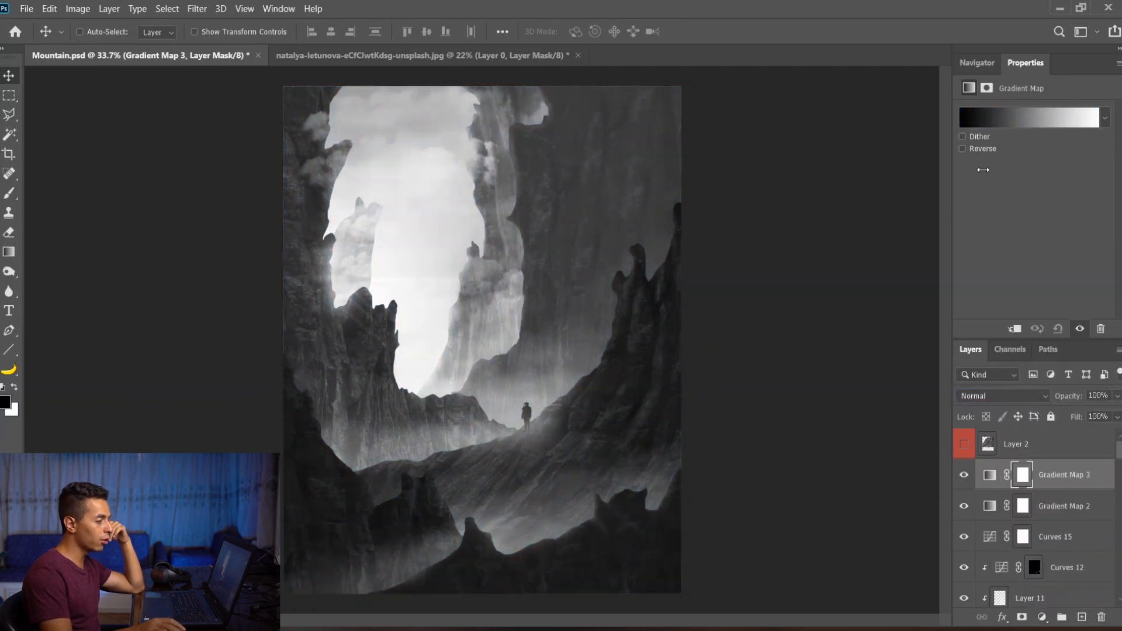
pyautogui.click(1028, 117)
pyautogui.click(612, 108)
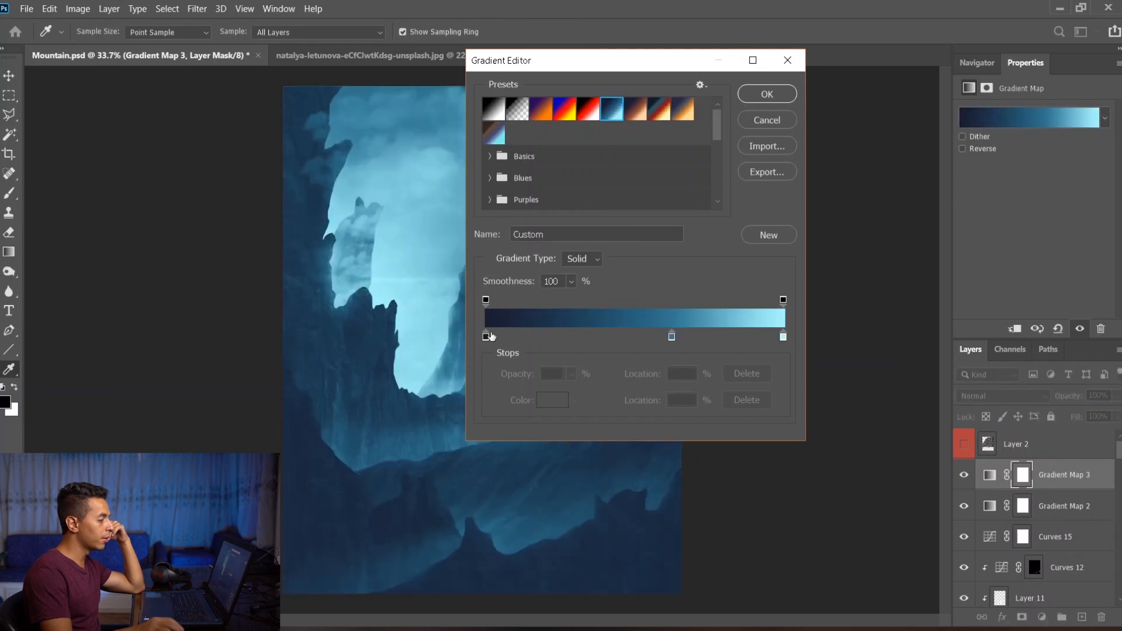
pyautogui.click(485, 336)
pyautogui.doubleClick(485, 336)
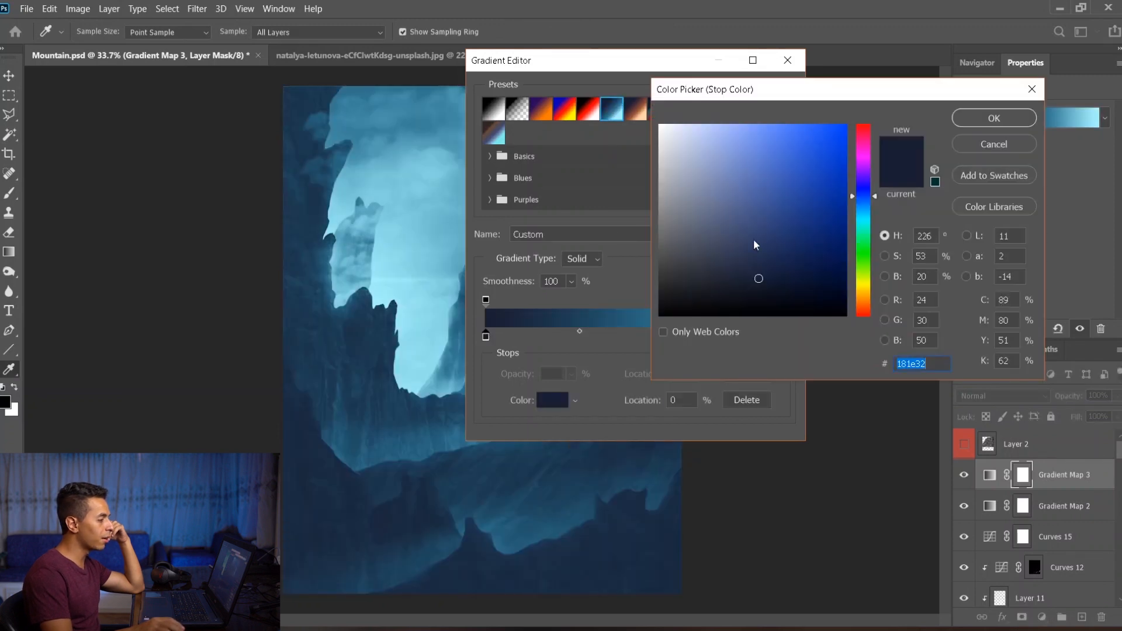
pyautogui.click(862, 208)
pyautogui.click(992, 118)
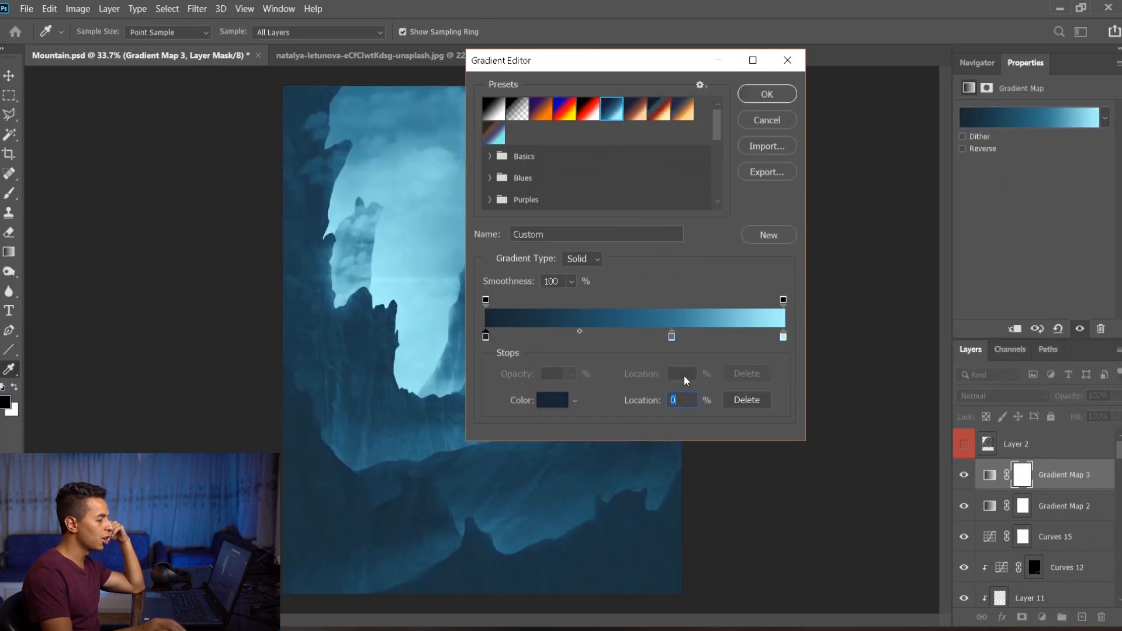
# - Recolour the second gradient map's middle stop to green-teal #35917f and its end stop to bright cyan
pyautogui.doubleClick(672, 336)
pyautogui.click(862, 227)
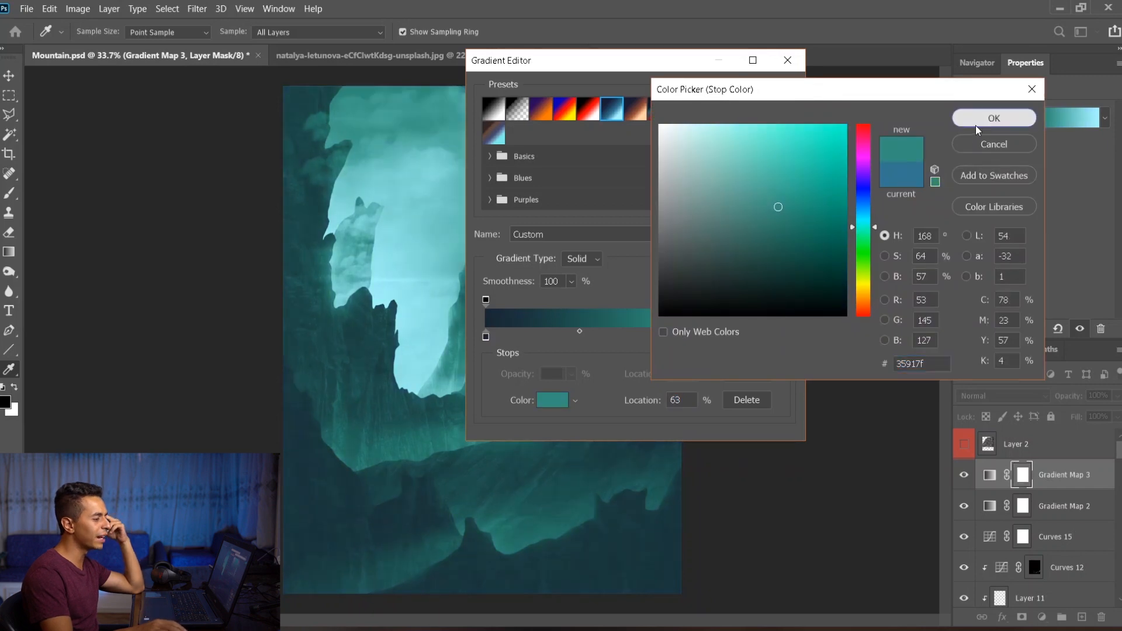
pyautogui.click(975, 128)
pyautogui.doubleClick(781, 335)
pyautogui.click(862, 217)
pyautogui.click(808, 125)
pyautogui.click(992, 118)
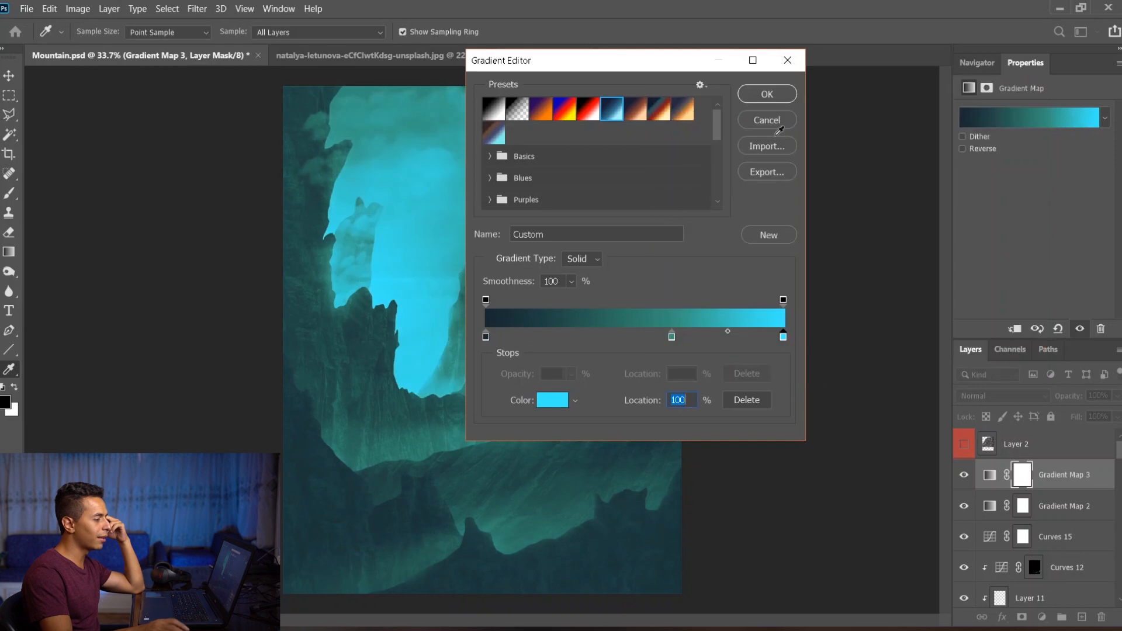
pyautogui.click(764, 97)
# - Reduce the teal gradient map layer's opacity to 7%
pyautogui.write('0')
pyautogui.press('Return')
pyautogui.click(1048, 492)
pyautogui.click(1048, 488)
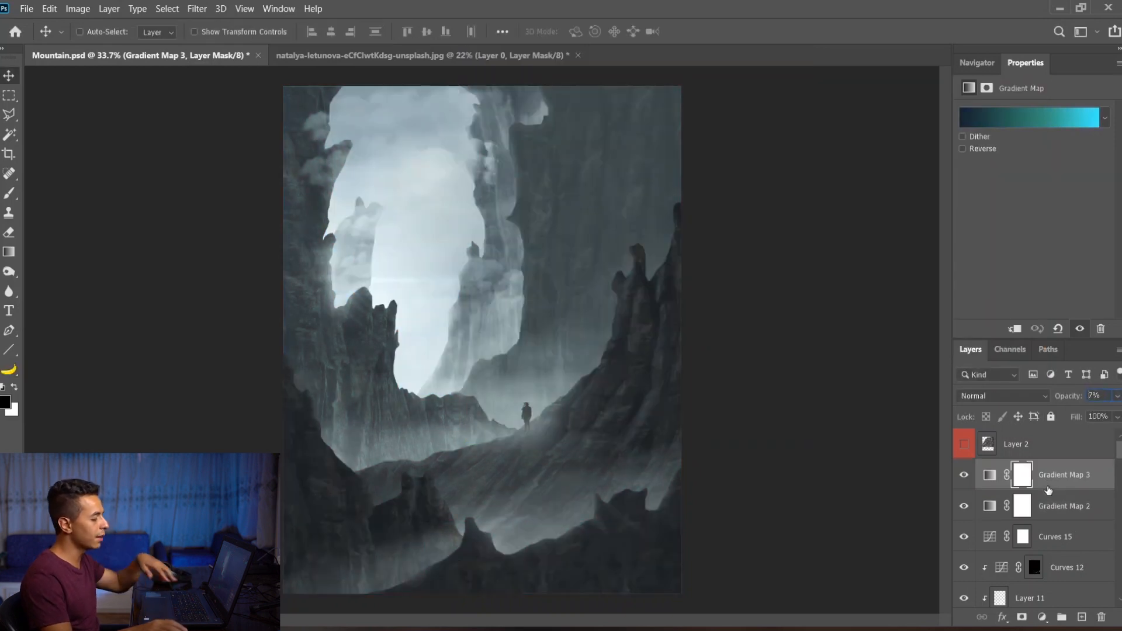
# - Duplicate the teal gradient map and set the copy's blend mode to Color
pyautogui.hotkey('ctrl', 'j')
pyautogui.click(993, 398)
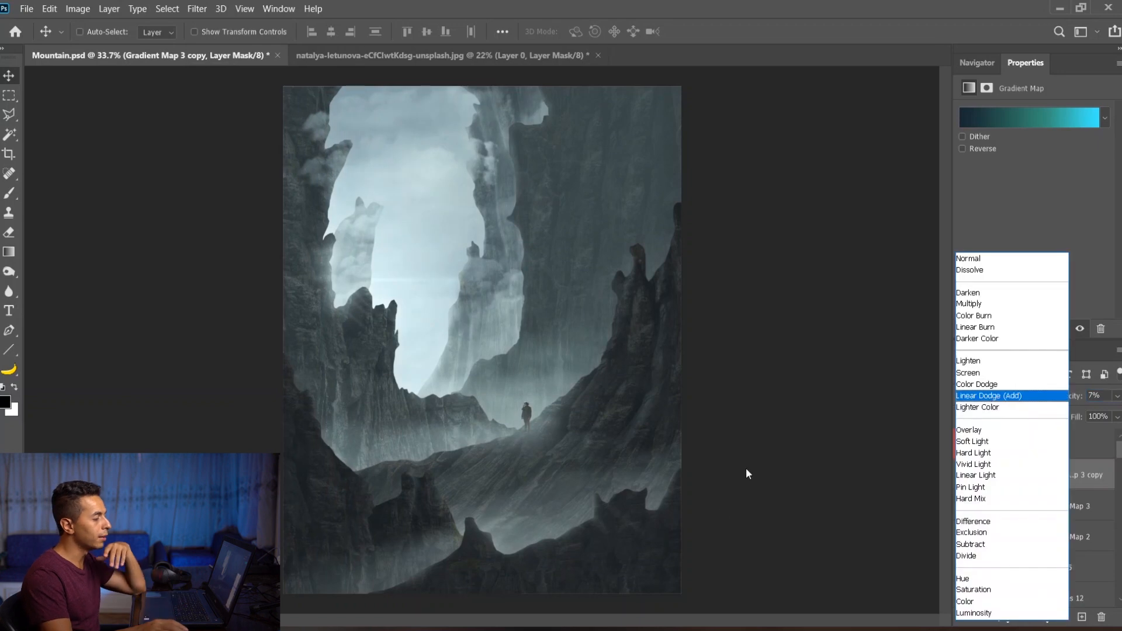
pyautogui.click(964, 601)
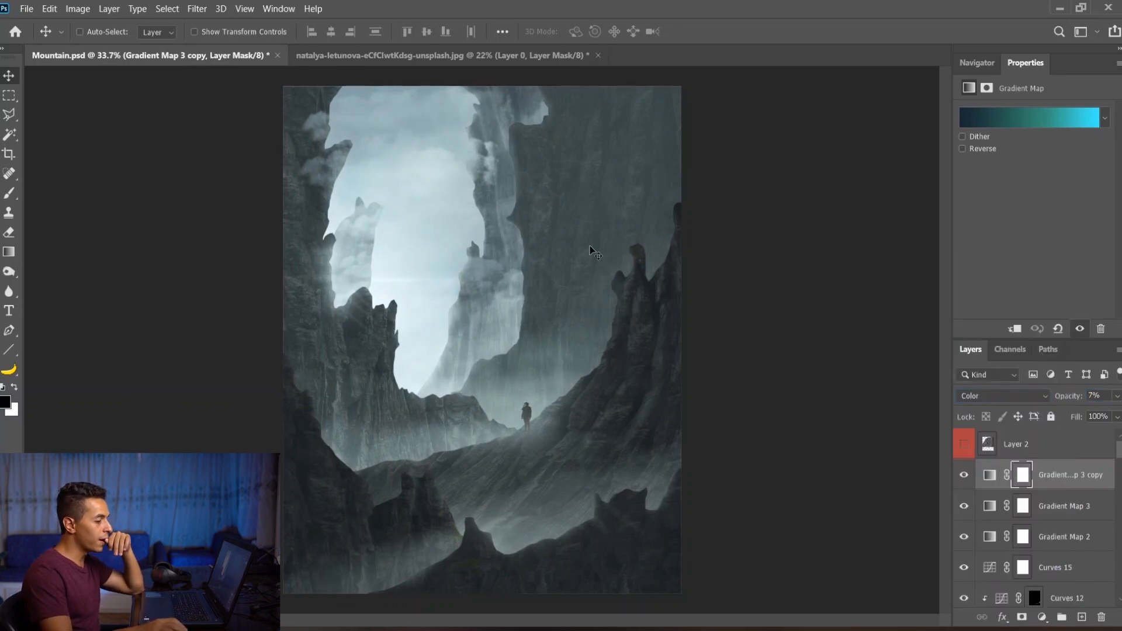
# - Move Gradient Map 2 above the two teal gradient maps, group all three, and compare the image with the group hidden and shown
pyautogui.moveTo(996, 524); pyautogui.dragTo(1037, 470)
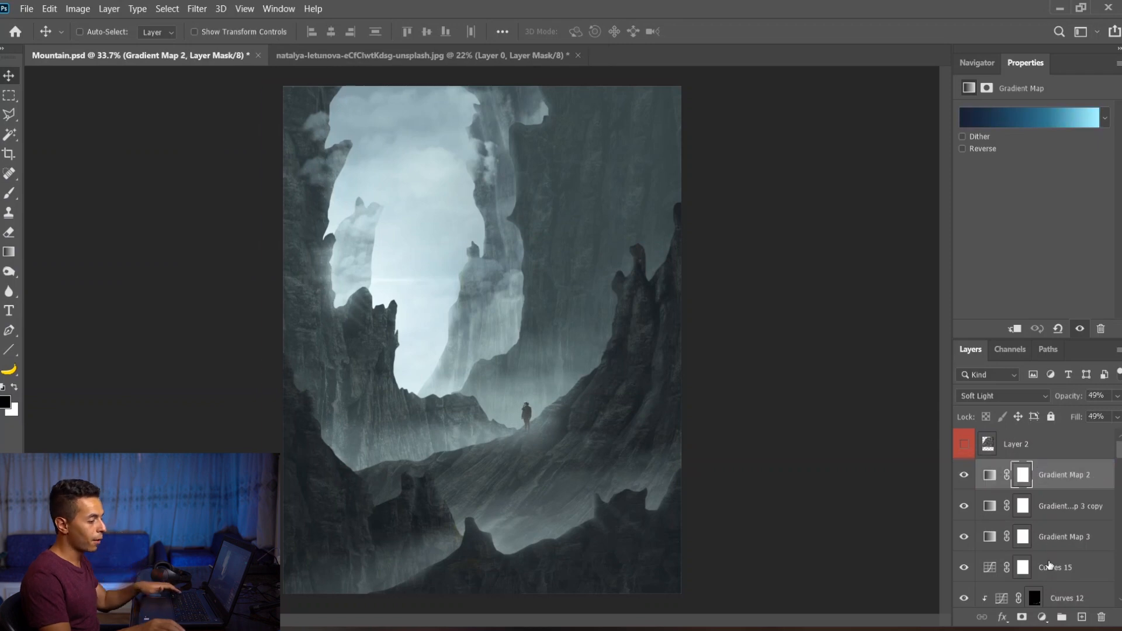
pyautogui.keyDown('shift'); pyautogui.click(1049, 540); pyautogui.keyUp('shift')
pyautogui.hotkey('ctrl', 'g')
pyautogui.click(964, 471)
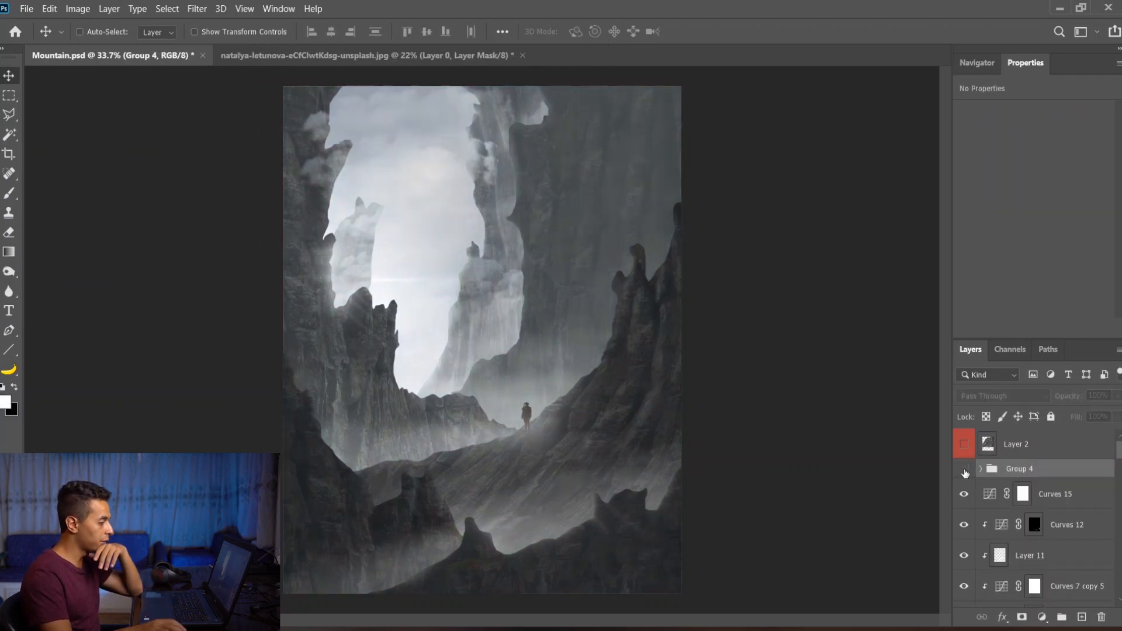
pyautogui.click(964, 470)
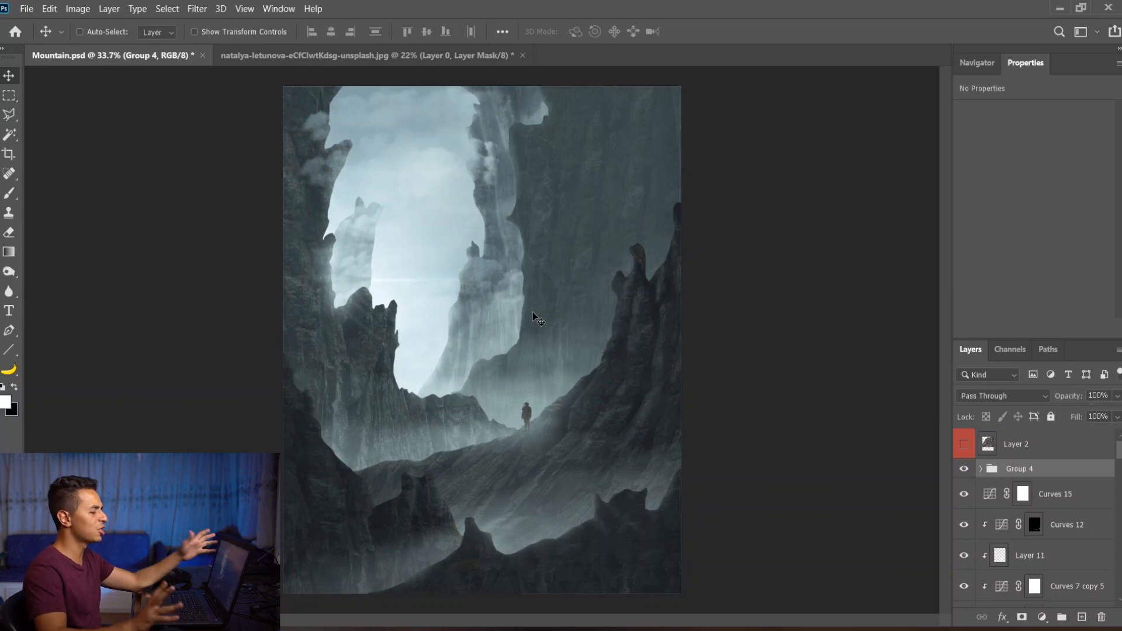
# - Add a Curves adjustment above Group 4 and, in its red channel, set the white point's input to 246 and shift the black point slightly inward
pyautogui.scroll(1, 533, 321)
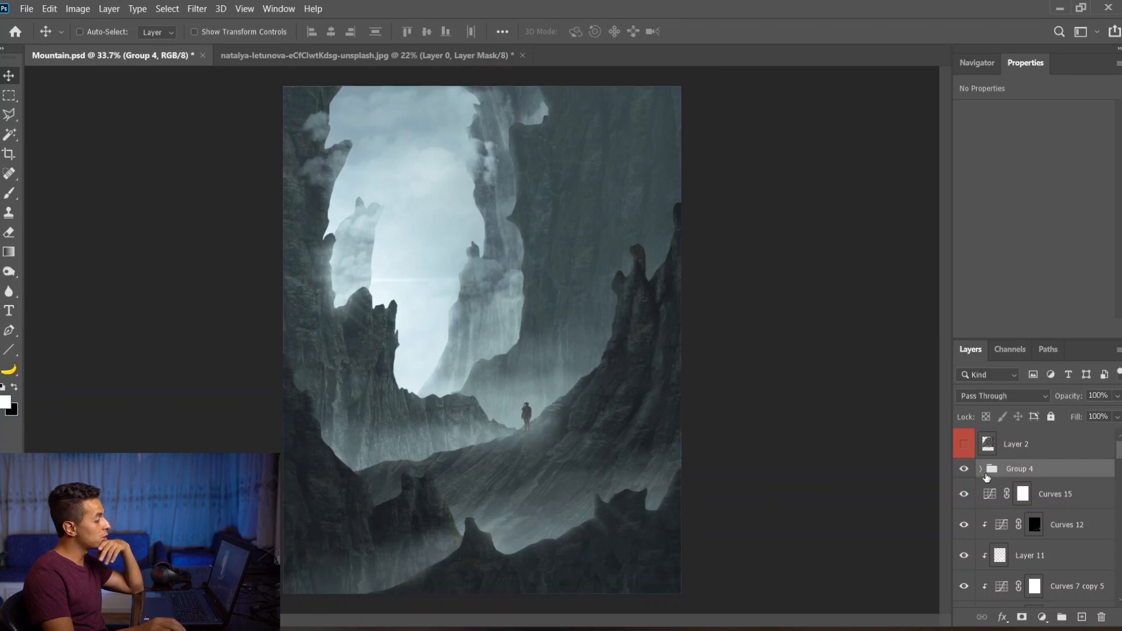
pyautogui.click(1042, 617)
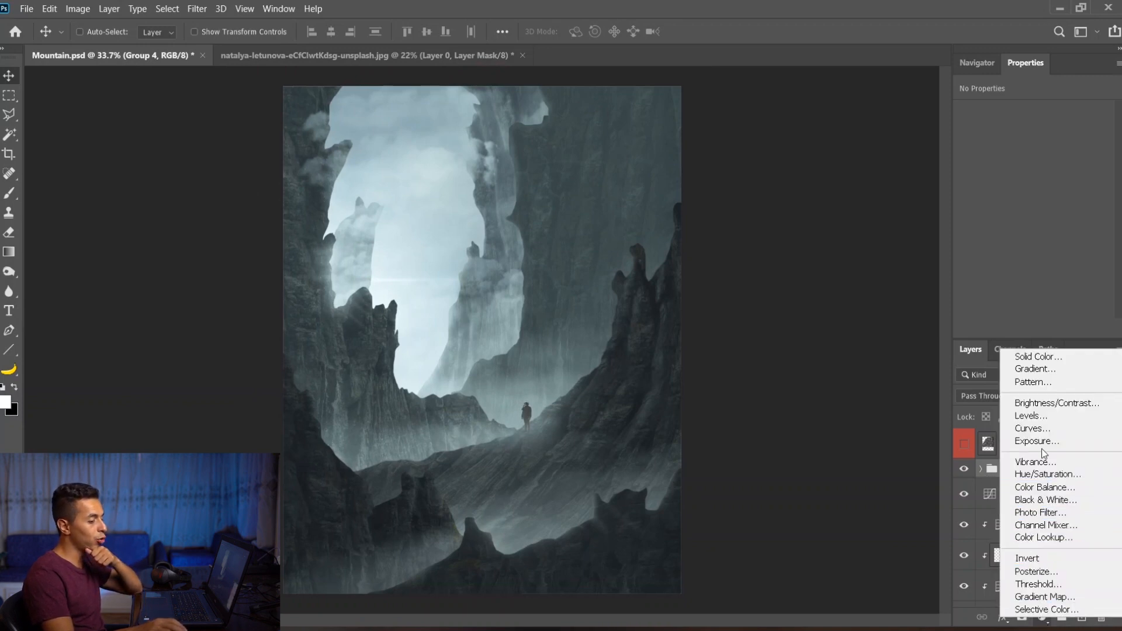
pyautogui.click(1040, 428)
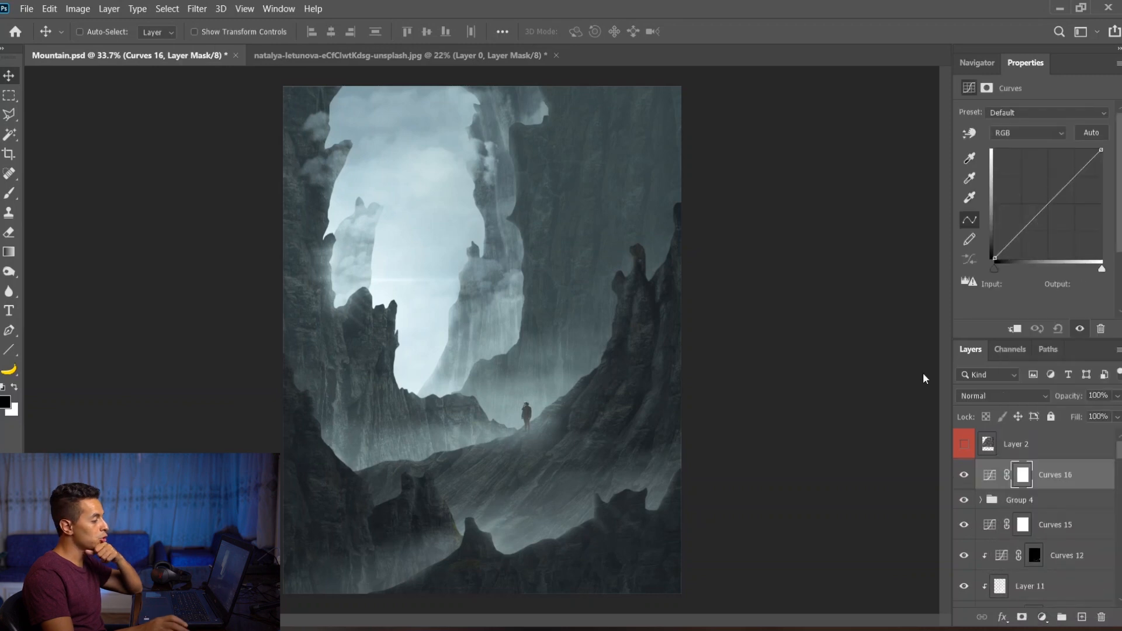
pyautogui.click(1016, 133)
pyautogui.click(1008, 151)
pyautogui.moveTo(1101, 149); pyautogui.dragTo(1081, 148)
pyautogui.moveTo(994, 268); pyautogui.dragTo(998, 273)
pyautogui.moveTo(1083, 147); pyautogui.dragTo(1093, 141)
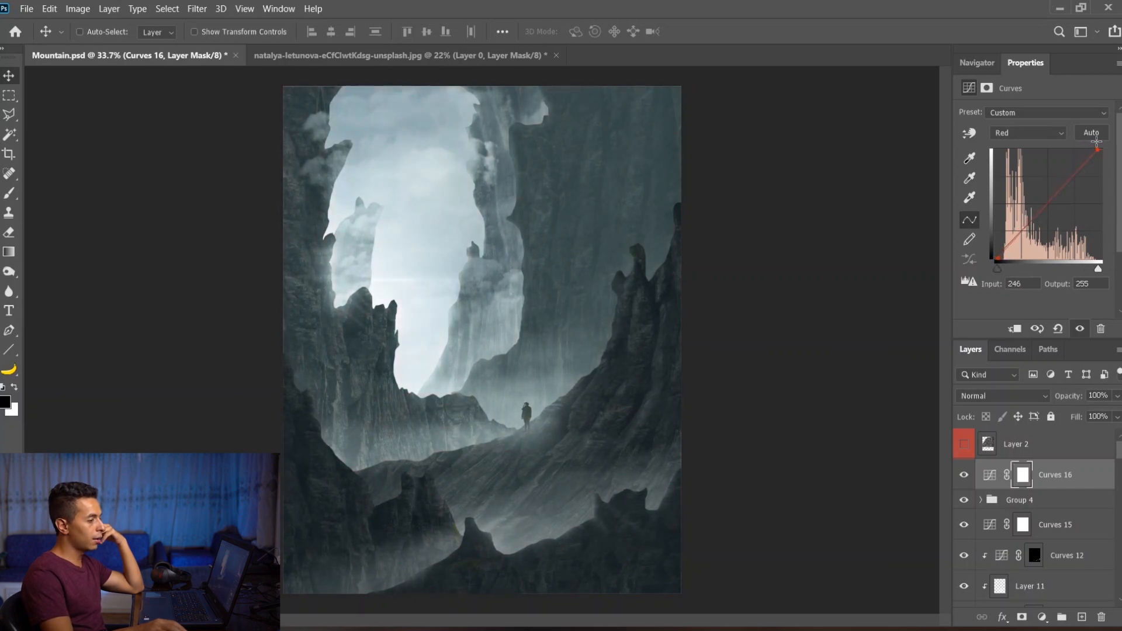
# - In the blue channel of Curves 16, slightly lower the white point's output and raise the black point's output to 5
pyautogui.click(1035, 135)
pyautogui.click(1029, 182)
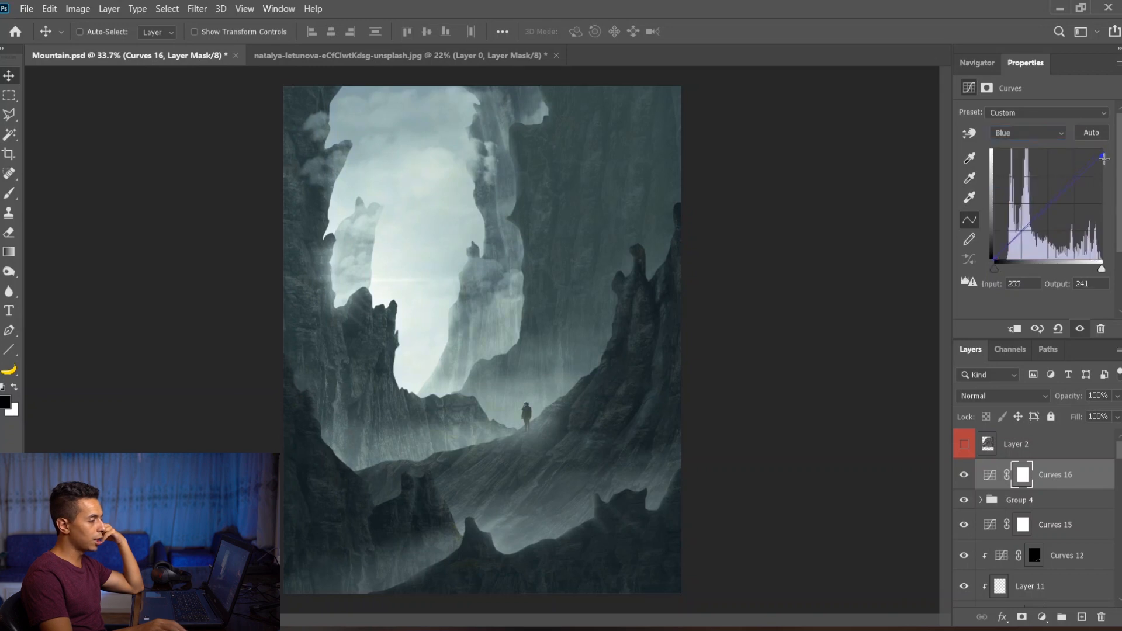
pyautogui.moveTo(1103, 158)
pyautogui.mouseDown()
pyautogui.moveTo(1112, 196)
pyautogui.moveTo(1117, 175)
pyautogui.moveTo(1102, 151)
pyautogui.mouseUp()
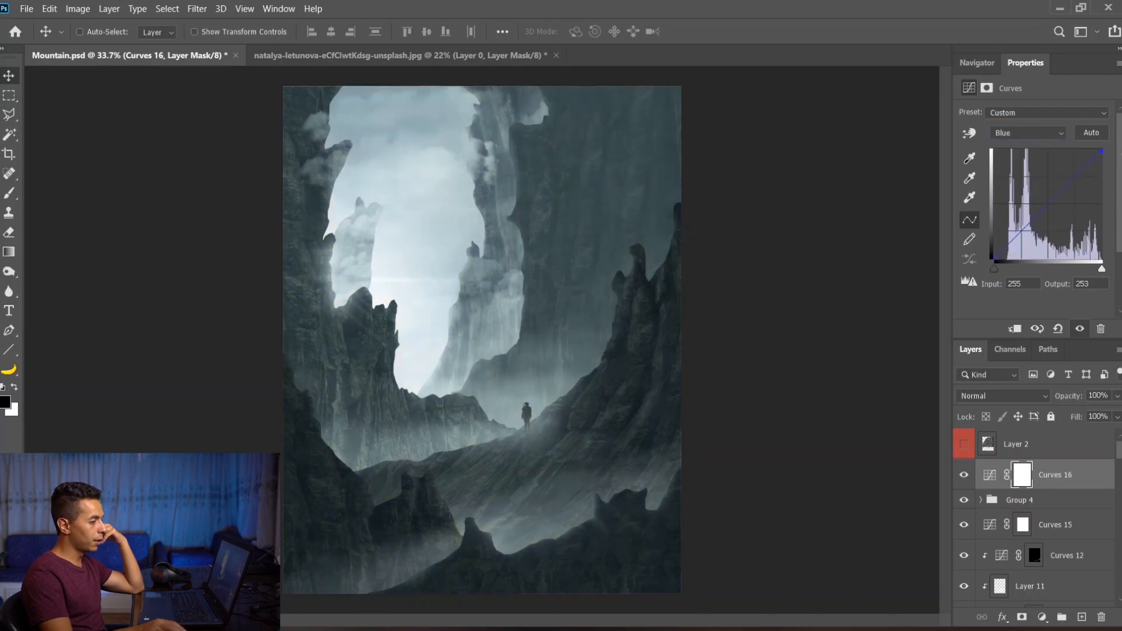
pyautogui.moveTo(993, 259); pyautogui.dragTo(989, 254)
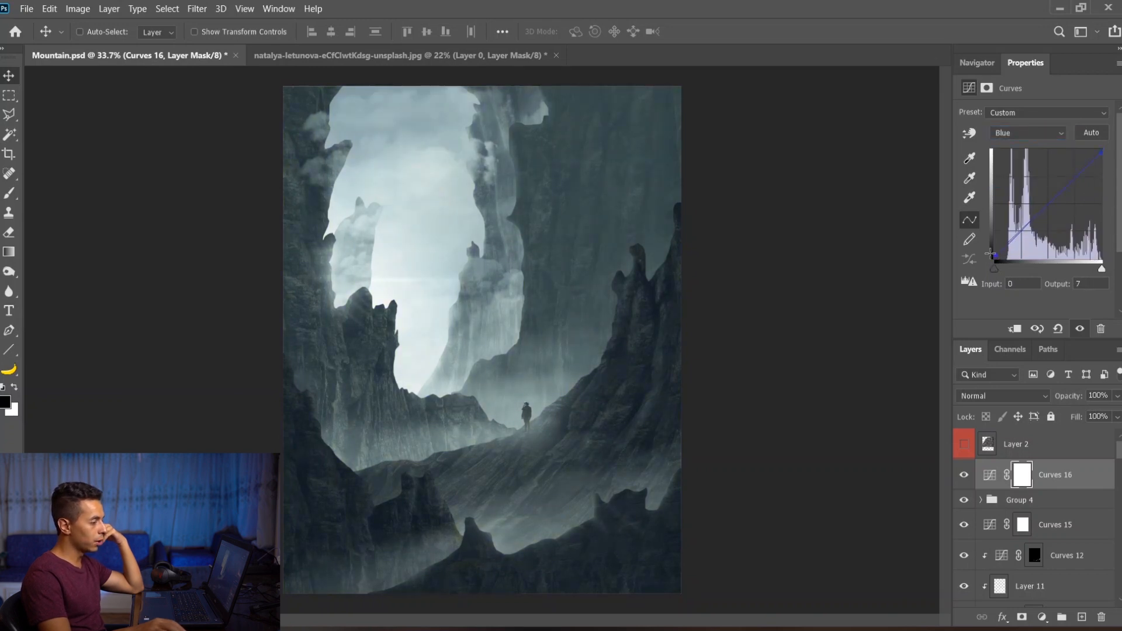
# - Lower the green channel's white point output to 250 in Curves 16, and compare the image with the layer hidden and shown
pyautogui.click(1019, 134)
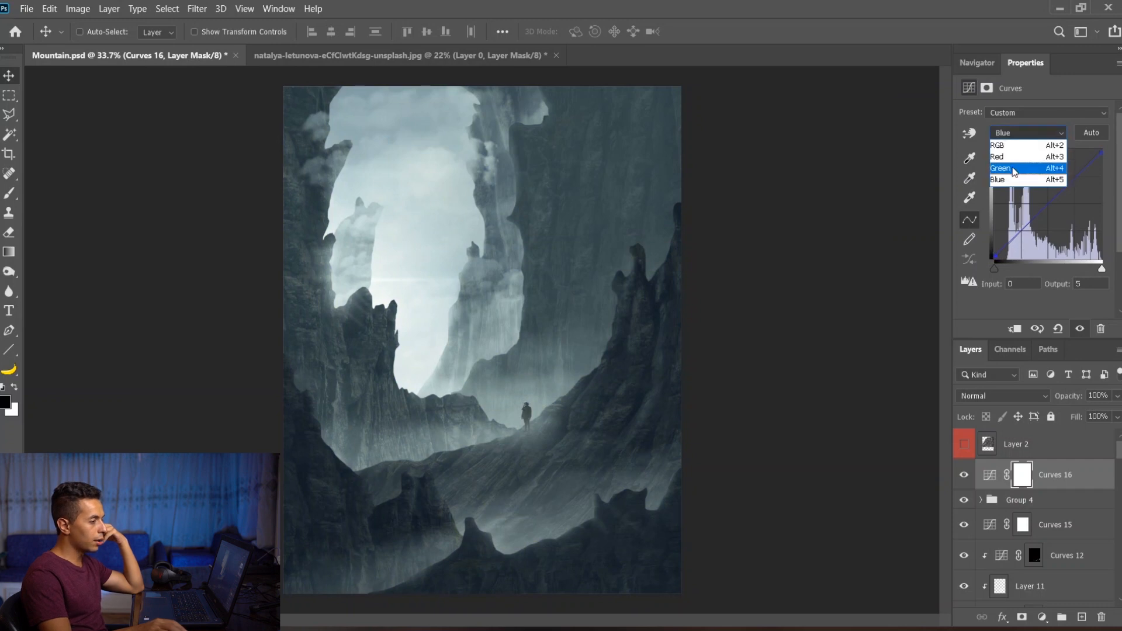
pyautogui.click(1016, 171)
pyautogui.click(1096, 148)
pyautogui.moveTo(1096, 148); pyautogui.dragTo(1101, 149)
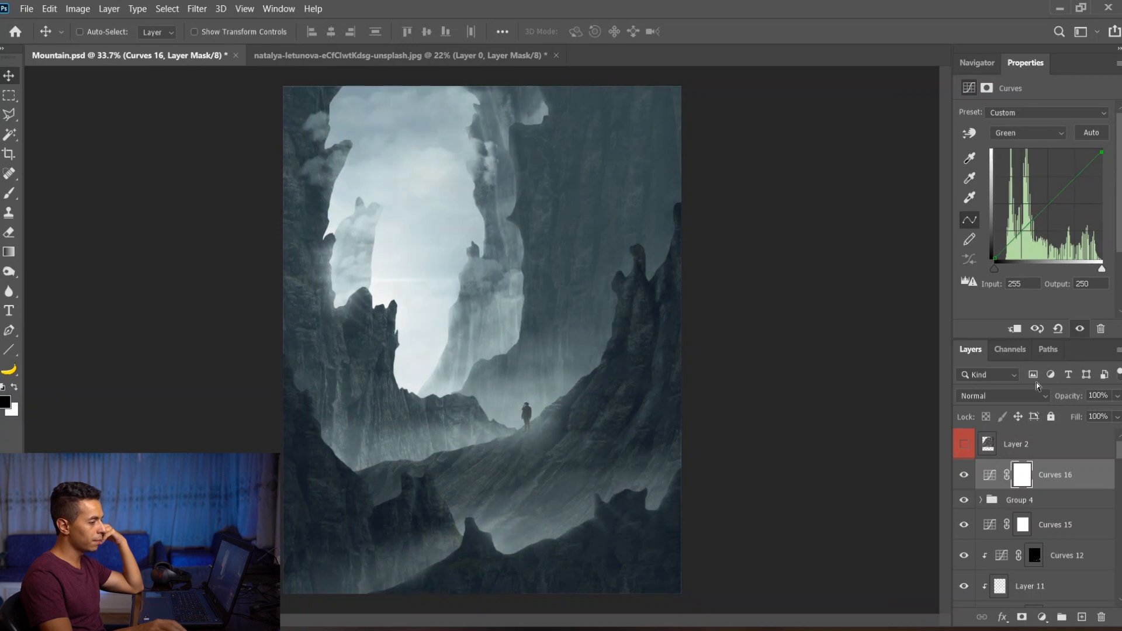
pyautogui.click(968, 477)
pyautogui.click(969, 478)
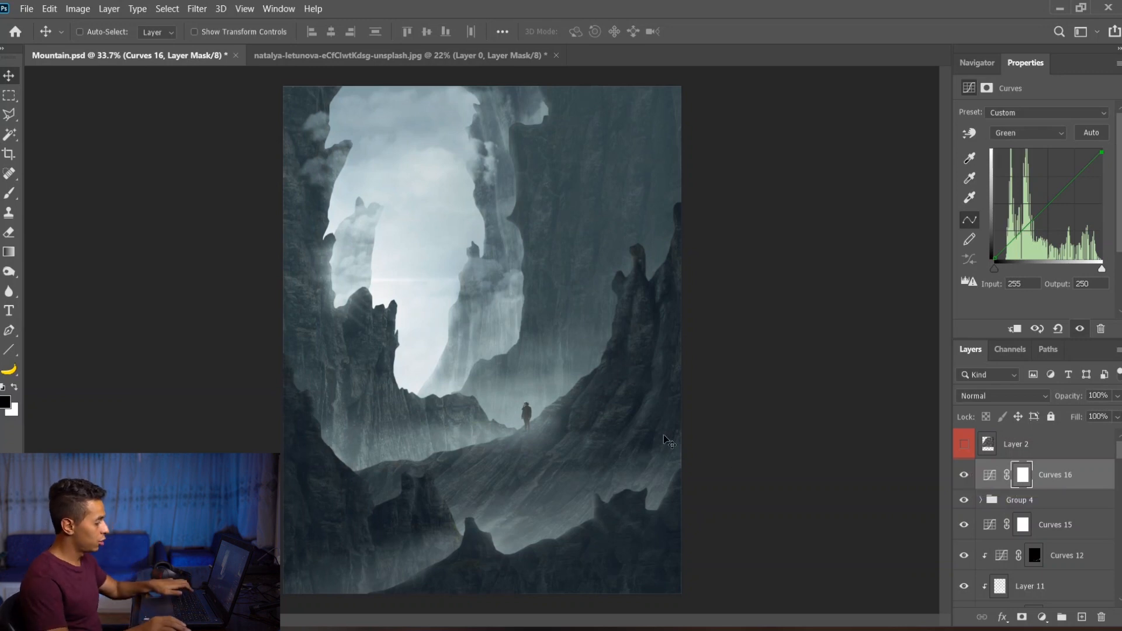
# - Add a Gradient Map adjustment above Curves 16 and load the dark teal, red and pale yellow preset gradient
pyautogui.scroll(-1, 603, 387)
pyautogui.scroll(1, 508, 305)
pyautogui.click(1042, 617)
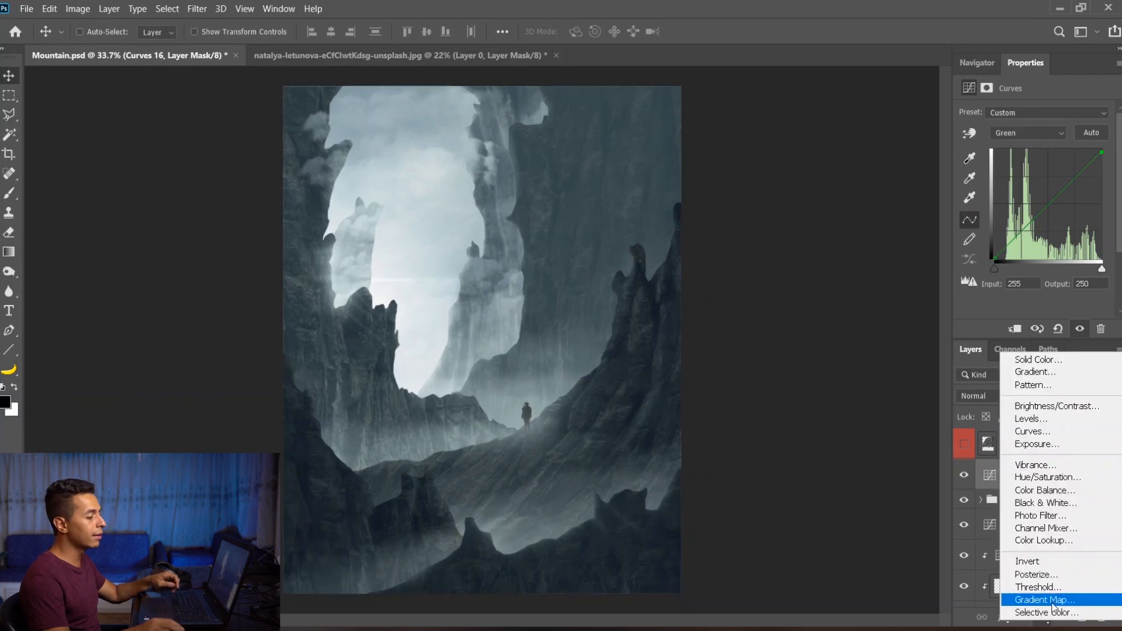
pyautogui.click(1052, 602)
pyautogui.click(1028, 117)
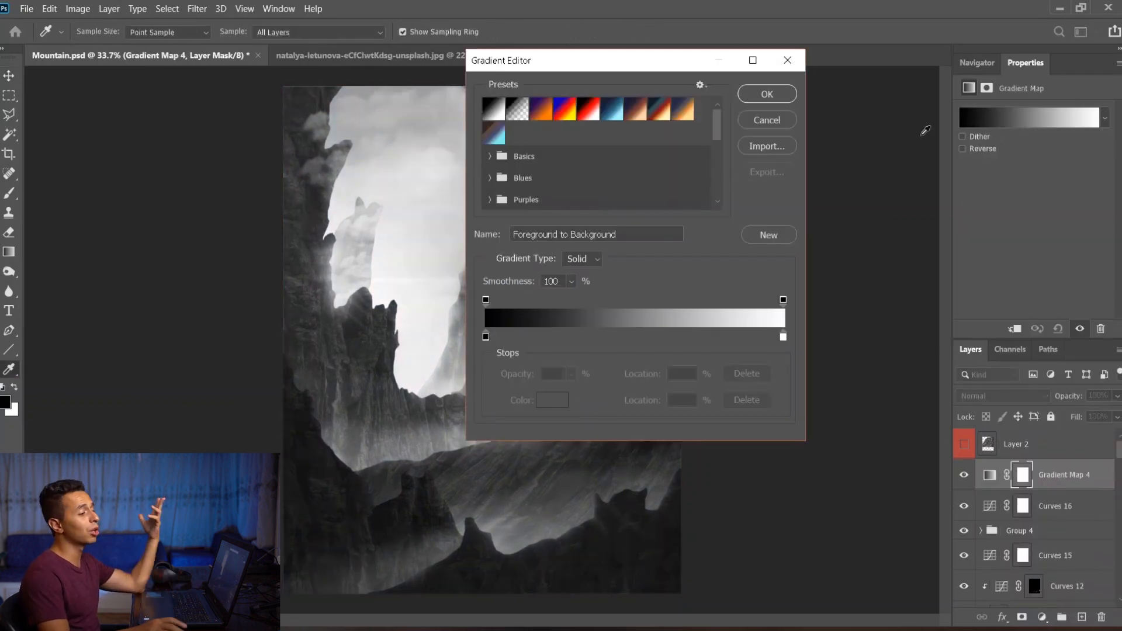
pyautogui.click(658, 109)
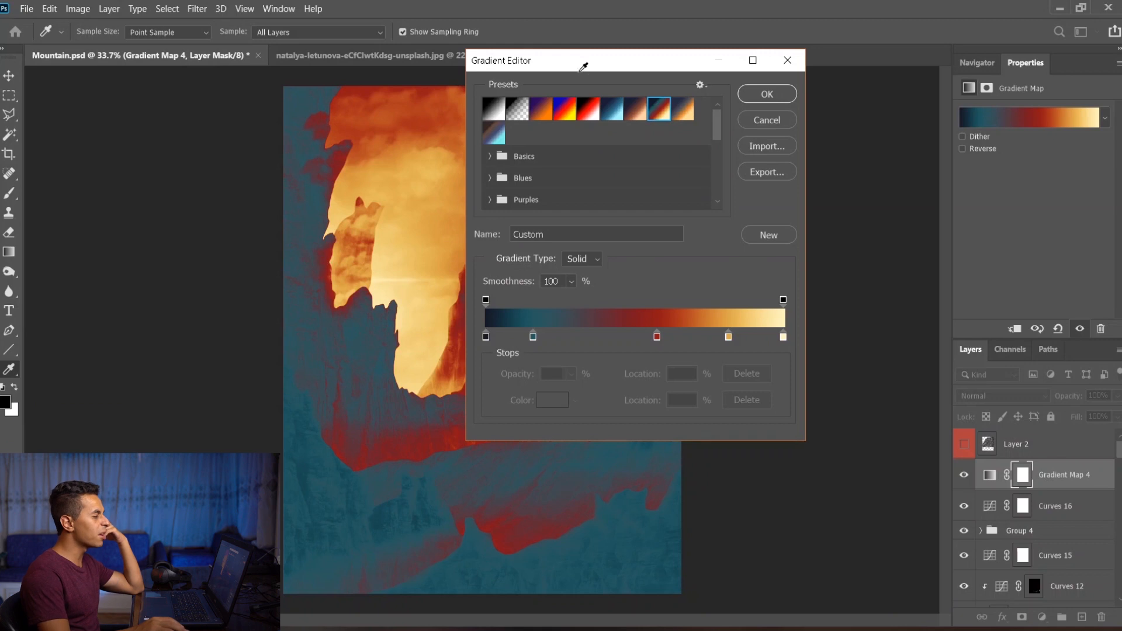
pyautogui.moveTo(570, 63); pyautogui.dragTo(784, 64)
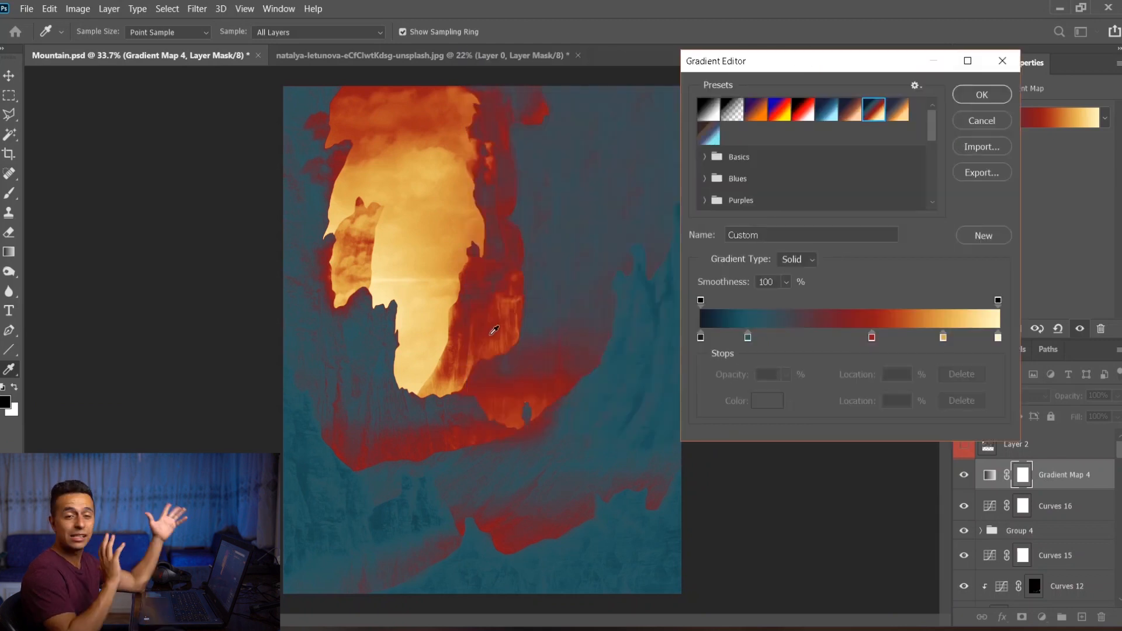
# - Remove the teal stop from the new gradient map and move its red stop to location 40%
pyautogui.moveTo(748, 338); pyautogui.dragTo(739, 379)
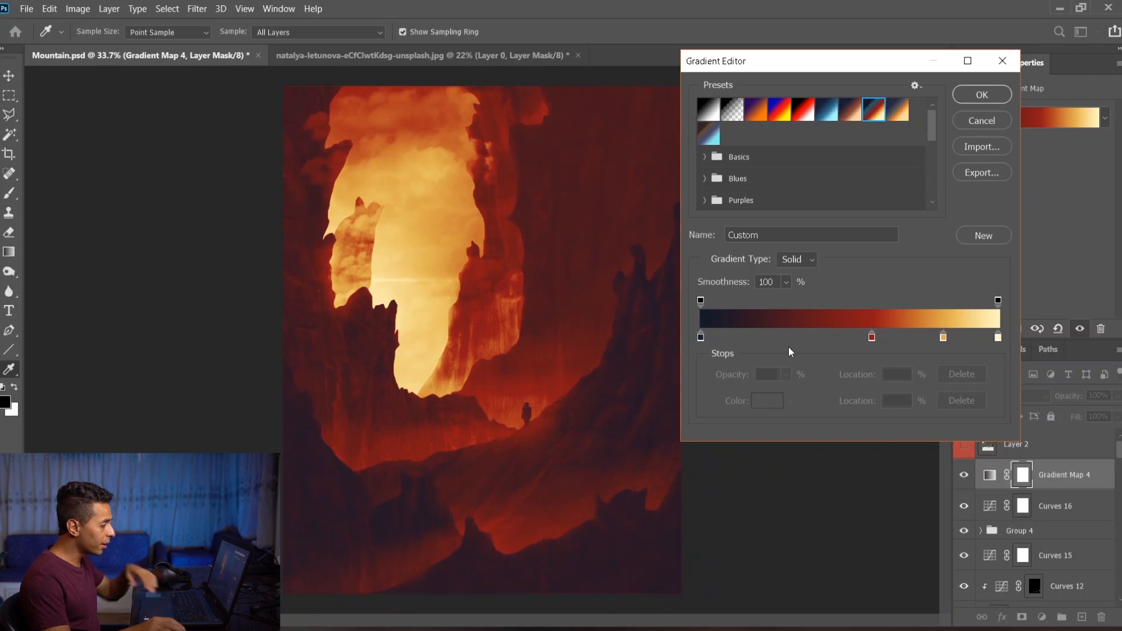
pyautogui.moveTo(872, 339); pyautogui.dragTo(816, 343)
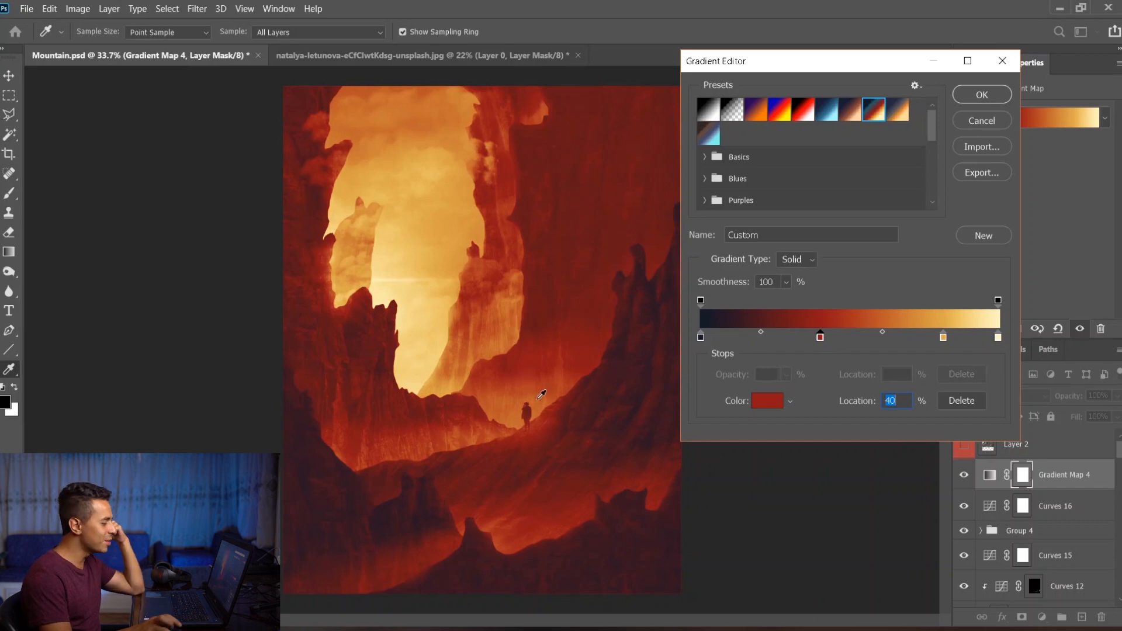
pyautogui.moveTo(770, 76); pyautogui.dragTo(833, 95)
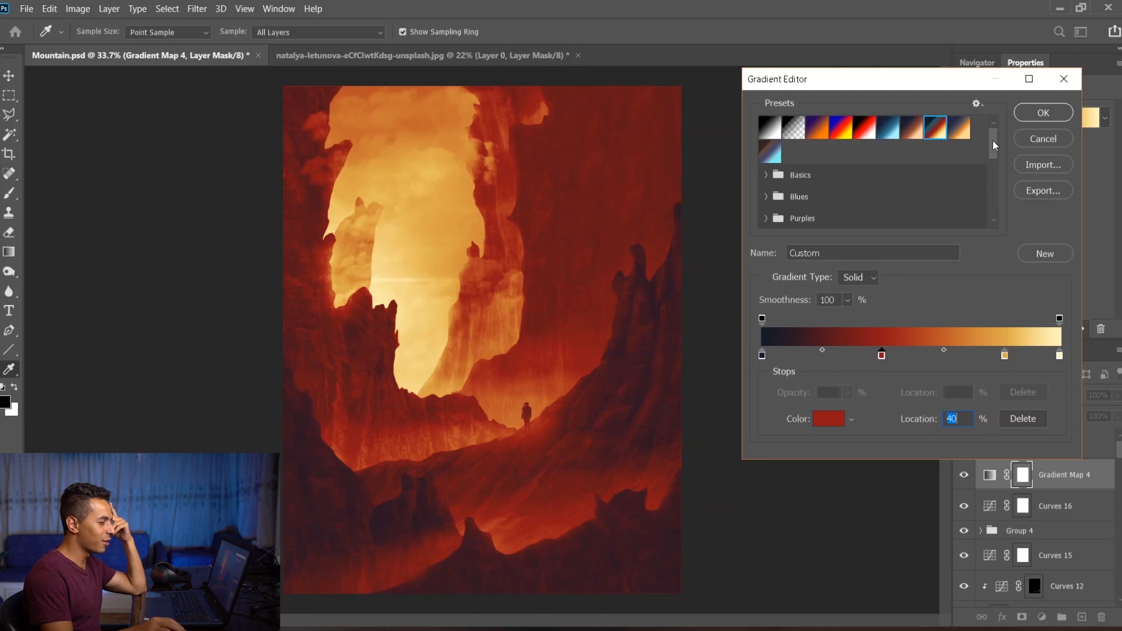
pyautogui.click(1043, 113)
# - Compare the red gradient map with Curves 16 and Group 4 hidden, preview blend modes while keeping Normal, and restore all layers' visibility
pyautogui.click(964, 507)
pyautogui.click(964, 531)
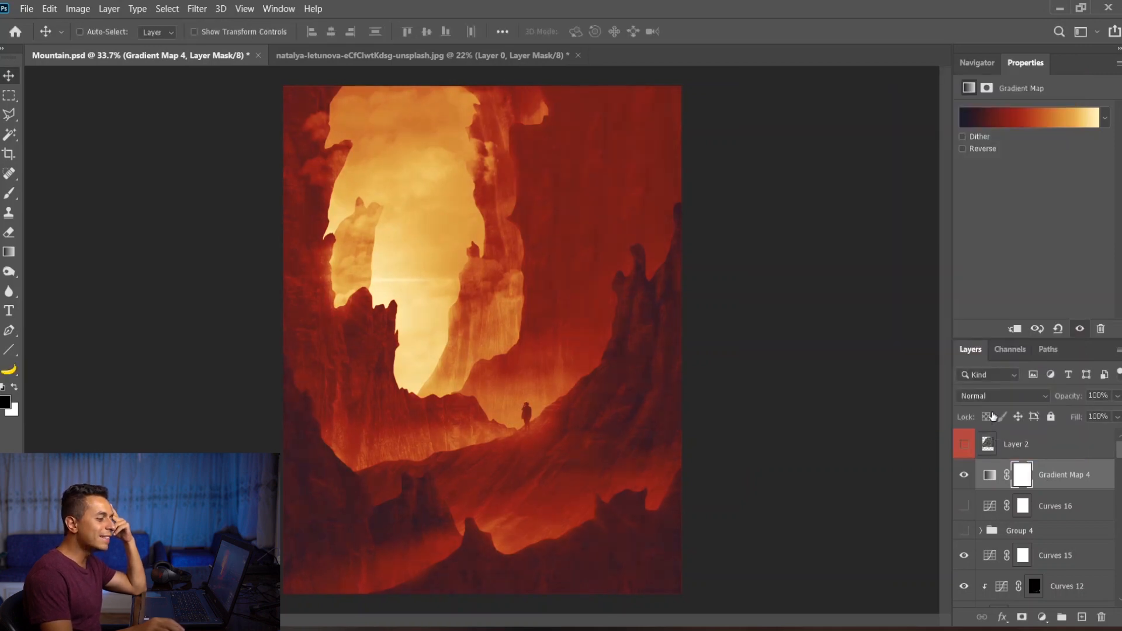
pyautogui.click(987, 398)
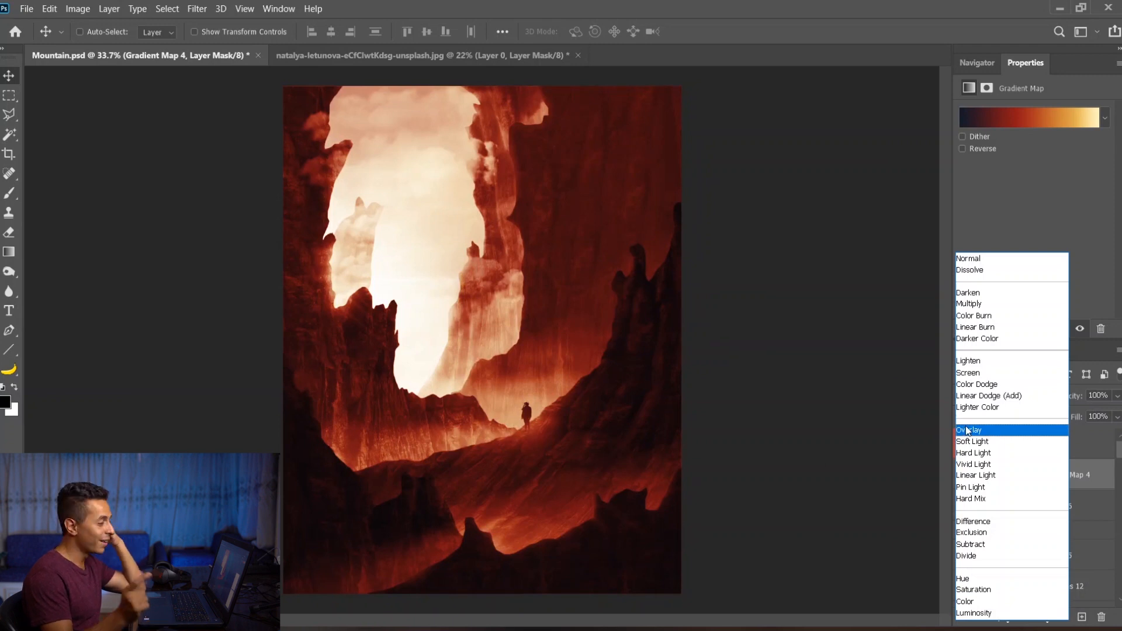
pyautogui.click(959, 260)
pyautogui.click(961, 476)
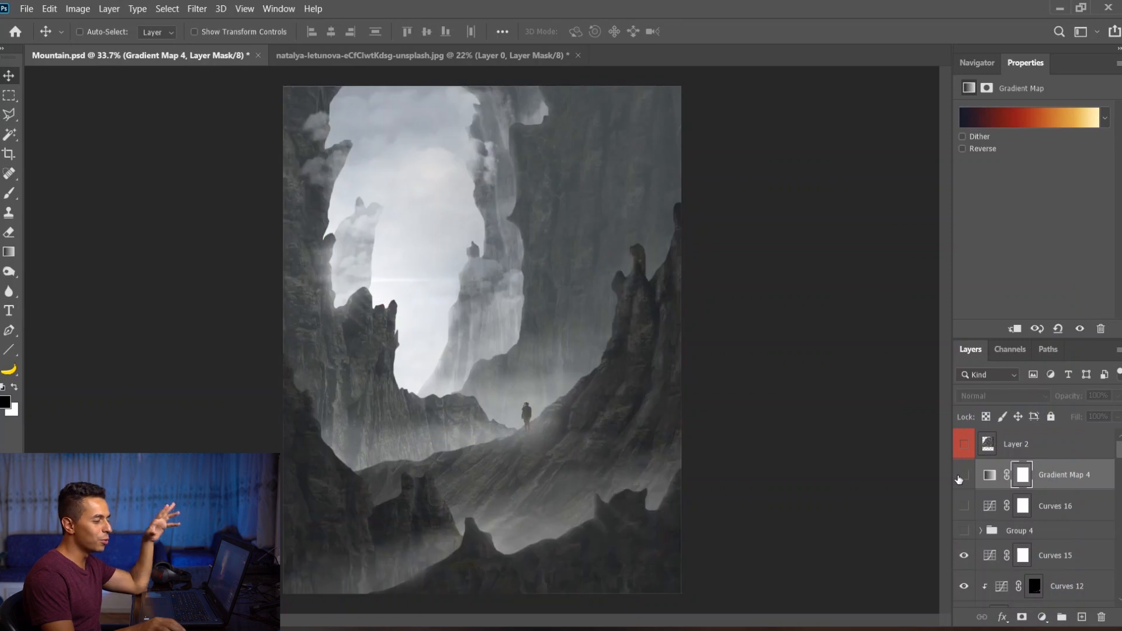
pyautogui.moveTo(964, 506); pyautogui.dragTo(963, 531)
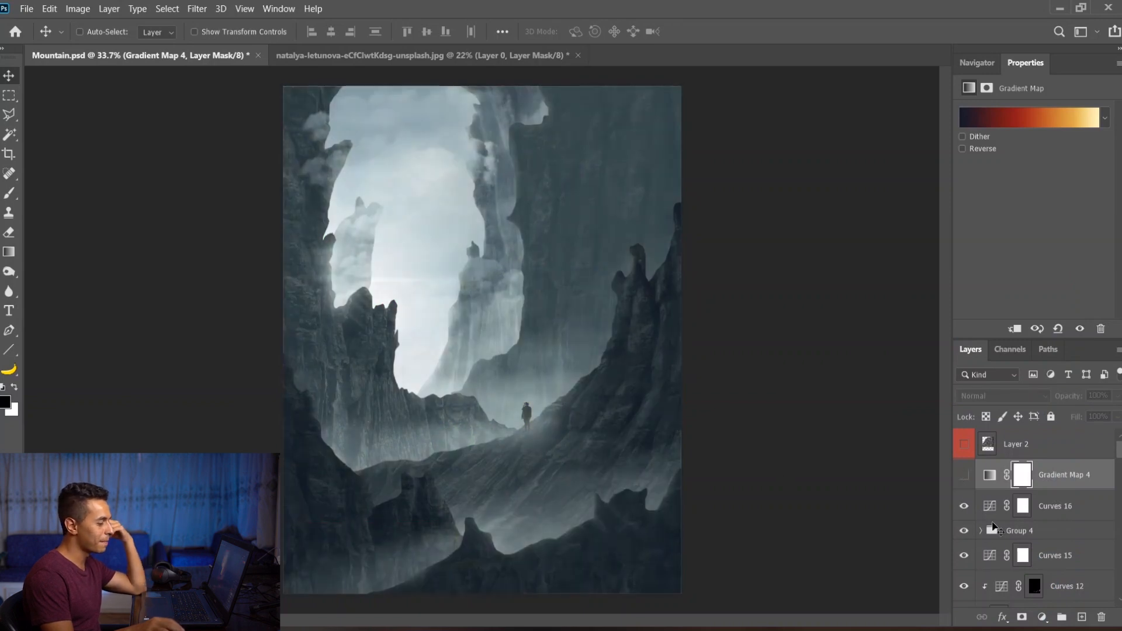
pyautogui.click(964, 476)
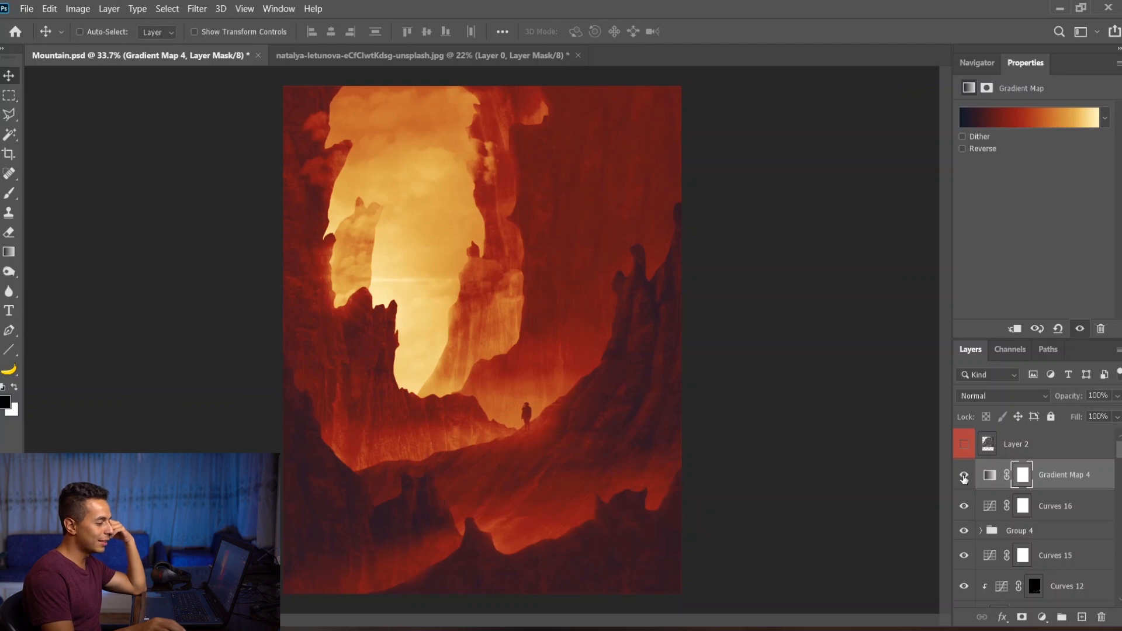
# - Delete the Gradient Map 4 layer and undo the deletion
pyautogui.press('Delete')
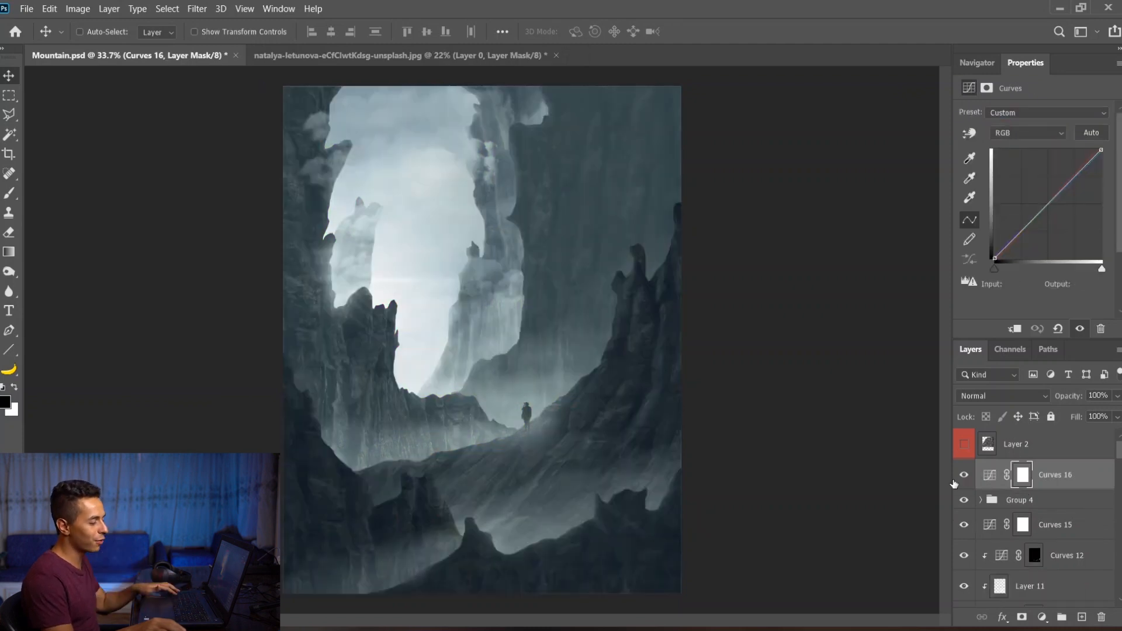
pyautogui.hotkey('ctrl', 'z')
# - Remove the red stop from Gradient Map 4's gradient and recolour its start stop to dark navy #101c30
pyautogui.click(1008, 121)
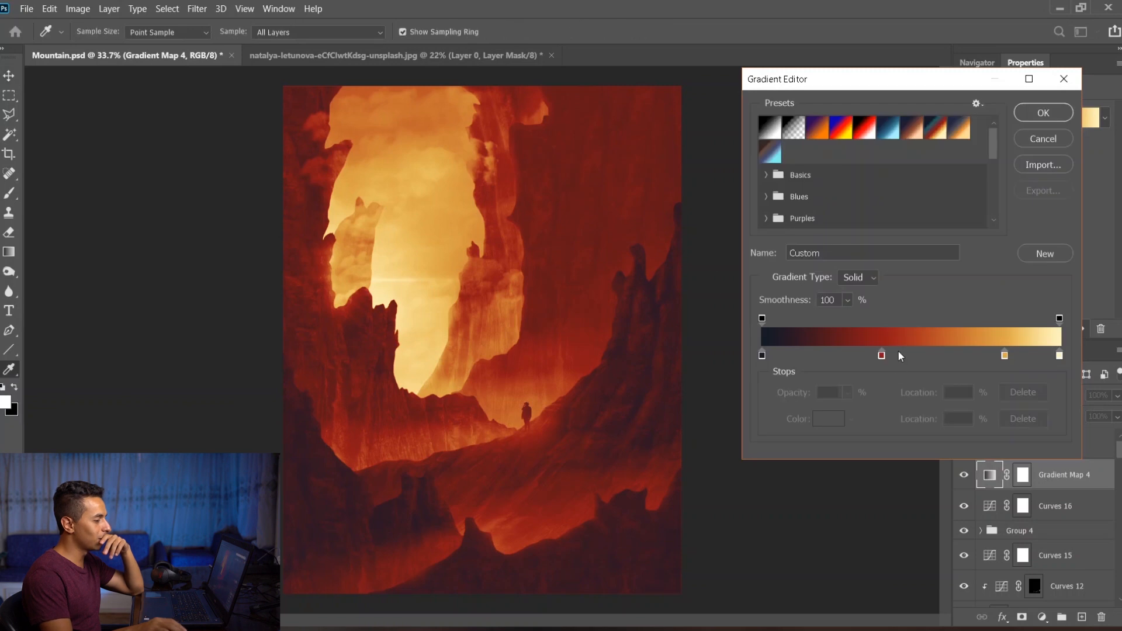
pyautogui.moveTo(881, 355); pyautogui.dragTo(881, 391)
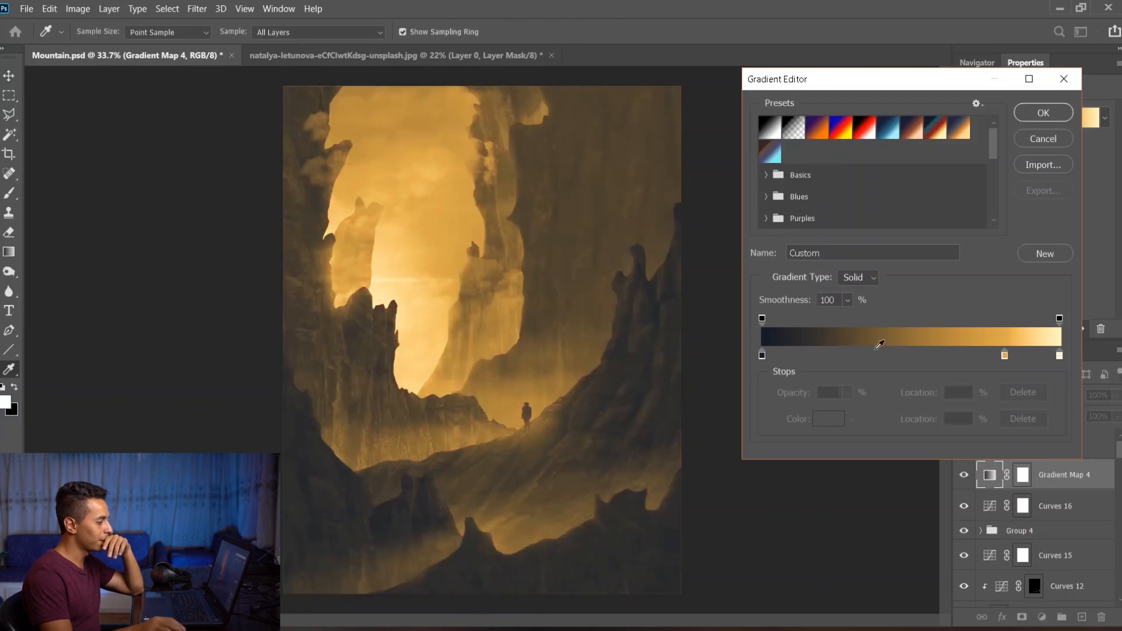
pyautogui.doubleClick(762, 355)
pyautogui.click(792, 266)
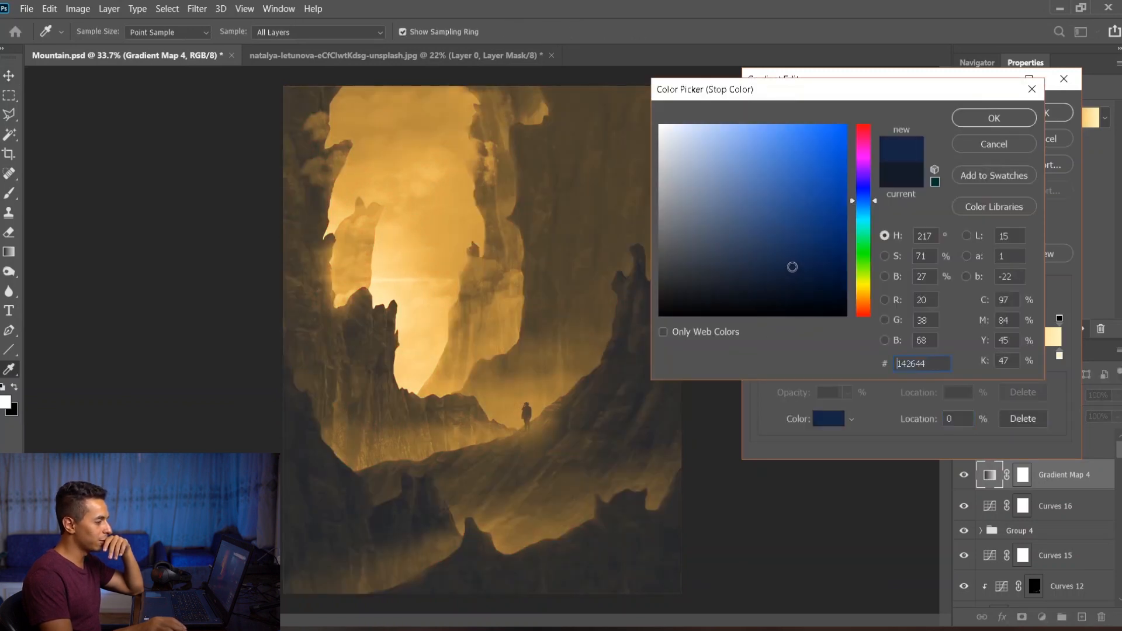
pyautogui.click(796, 283)
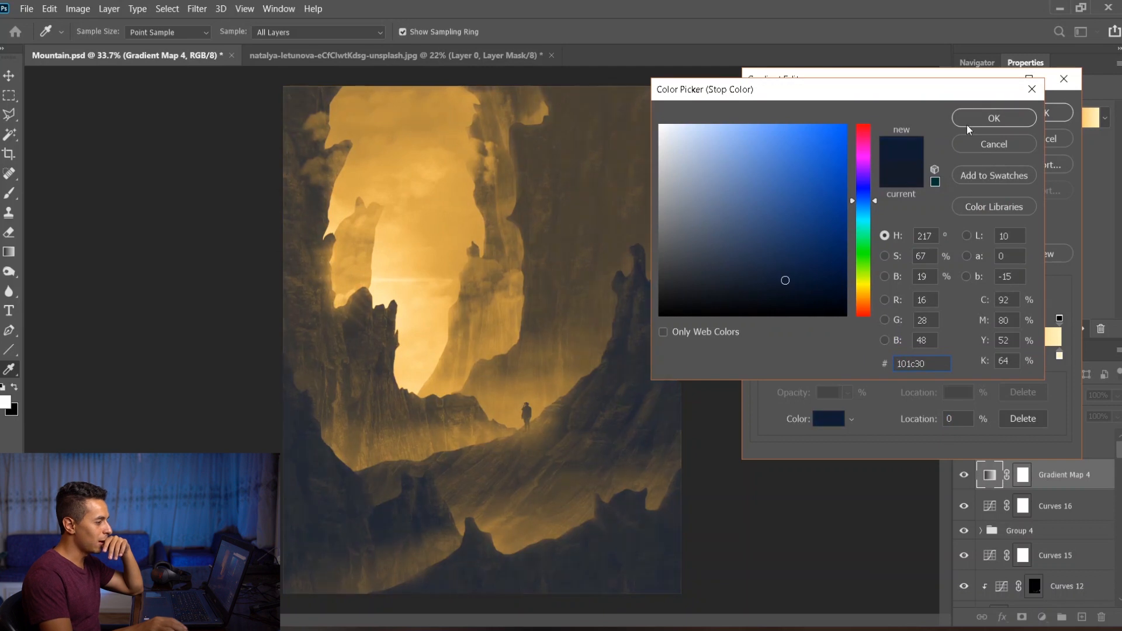
pyautogui.click(988, 118)
# - Remove the gradient's middle orange stop and recolour its end stop to light orange #ffb770
pyautogui.moveTo(1004, 355); pyautogui.dragTo(1004, 388)
pyautogui.doubleClick(1059, 355)
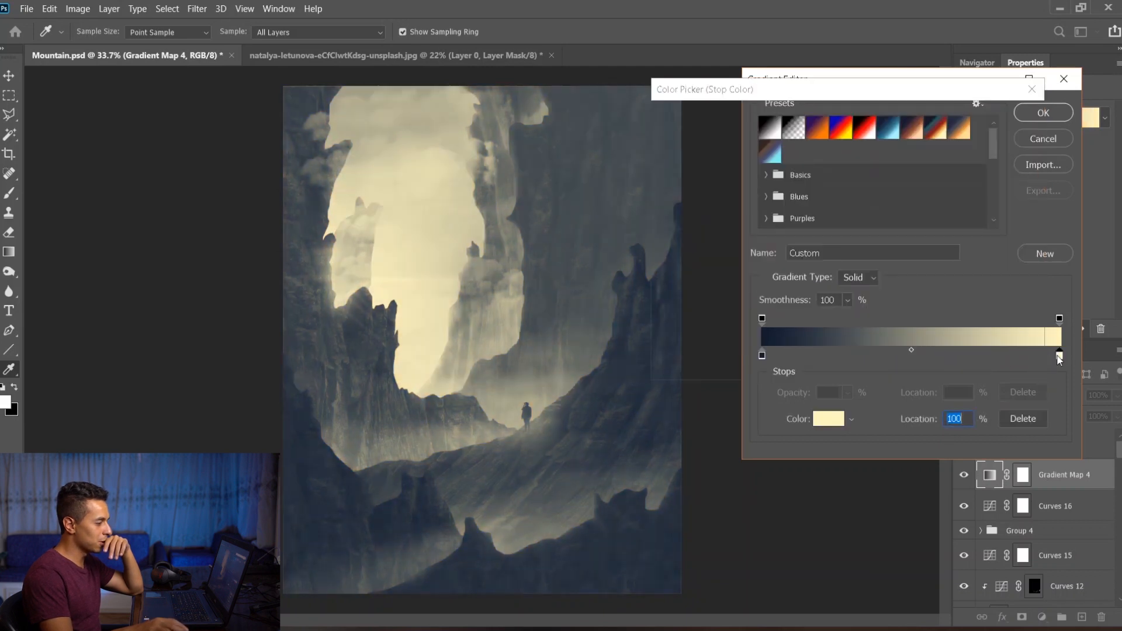
pyautogui.click(764, 125)
pyautogui.click(863, 294)
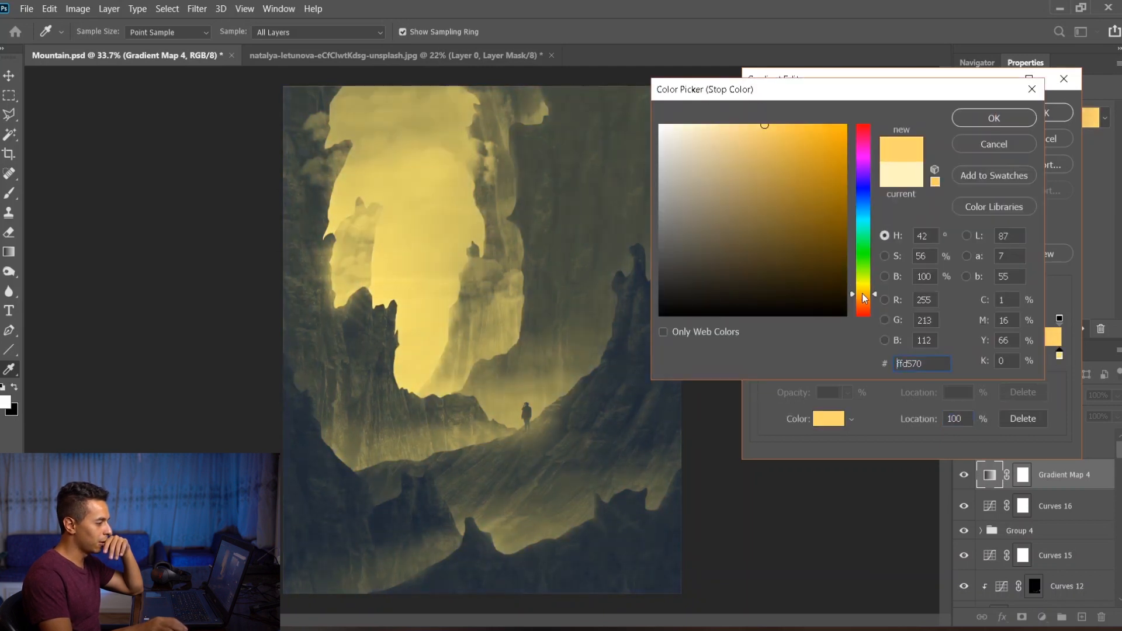
pyautogui.click(863, 299)
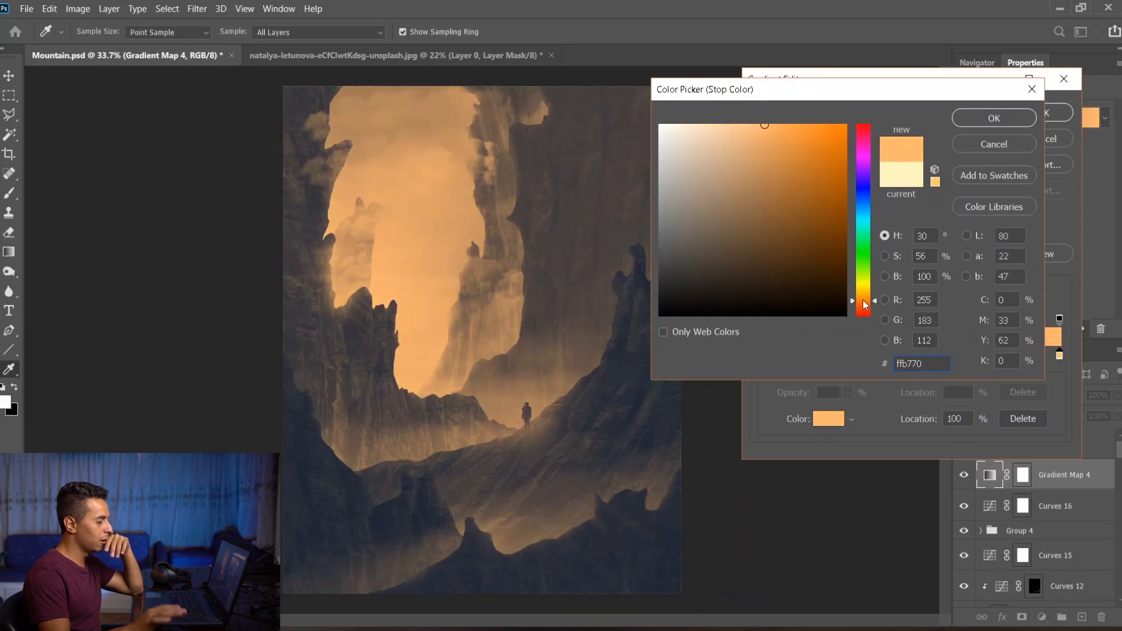
pyautogui.press('Return')
pyautogui.click(1043, 112)
# - Set Gradient Map 4's blend mode to Soft Light and recolour its gradient's start stop to slate blue #425470
pyautogui.click(987, 395)
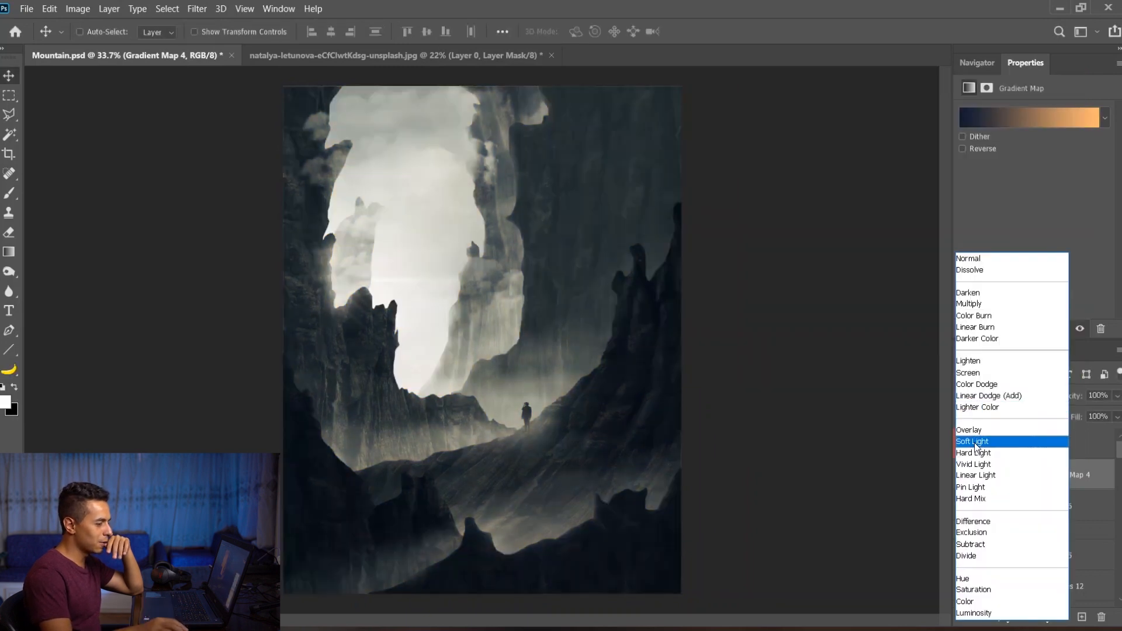
pyautogui.click(974, 442)
pyautogui.click(1003, 117)
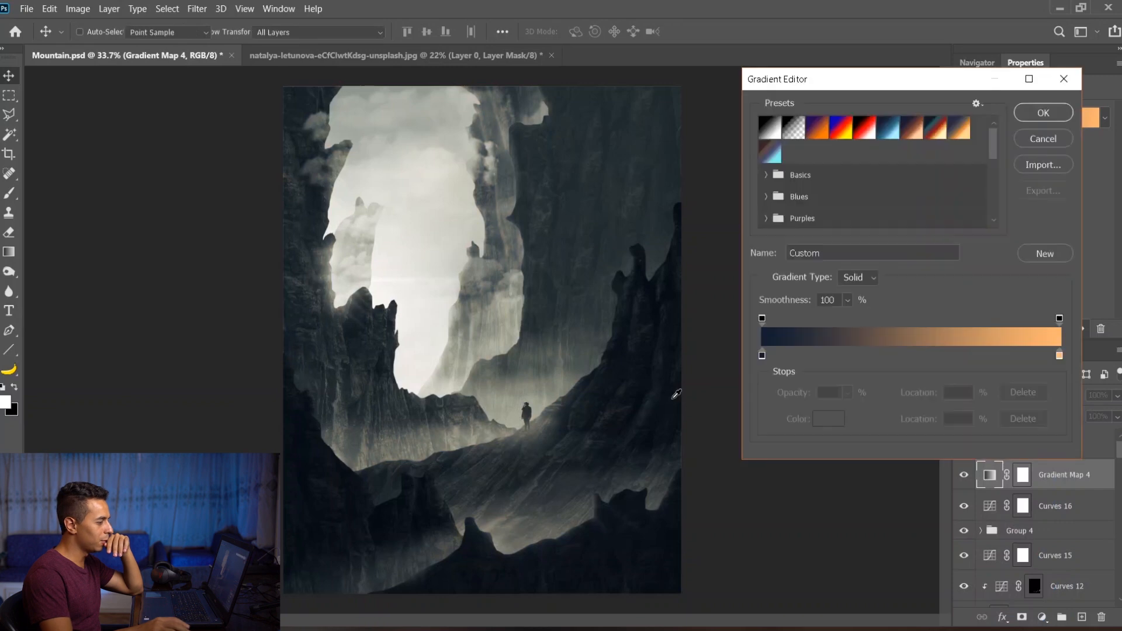
pyautogui.doubleClick(762, 355)
pyautogui.click(762, 252)
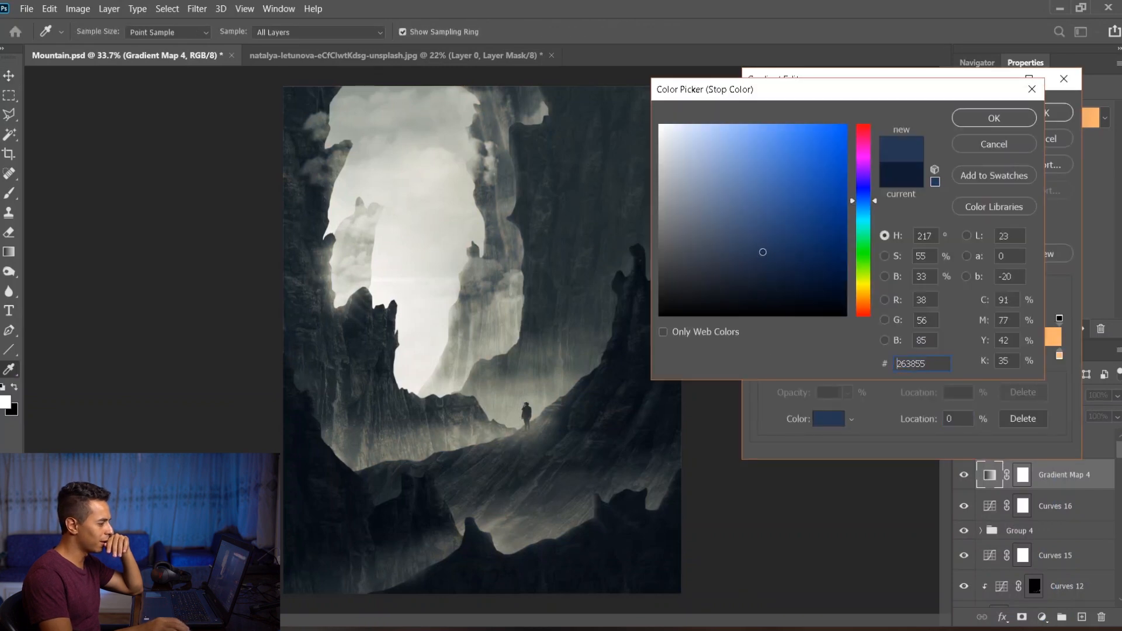
pyautogui.click(736, 232)
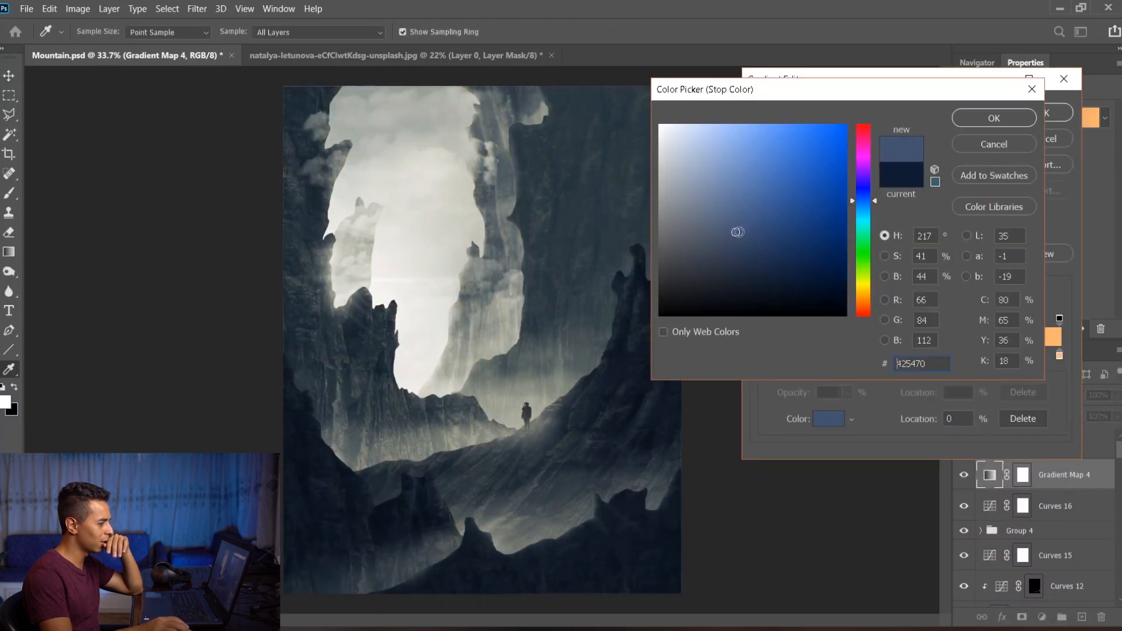
pyautogui.press('Return')
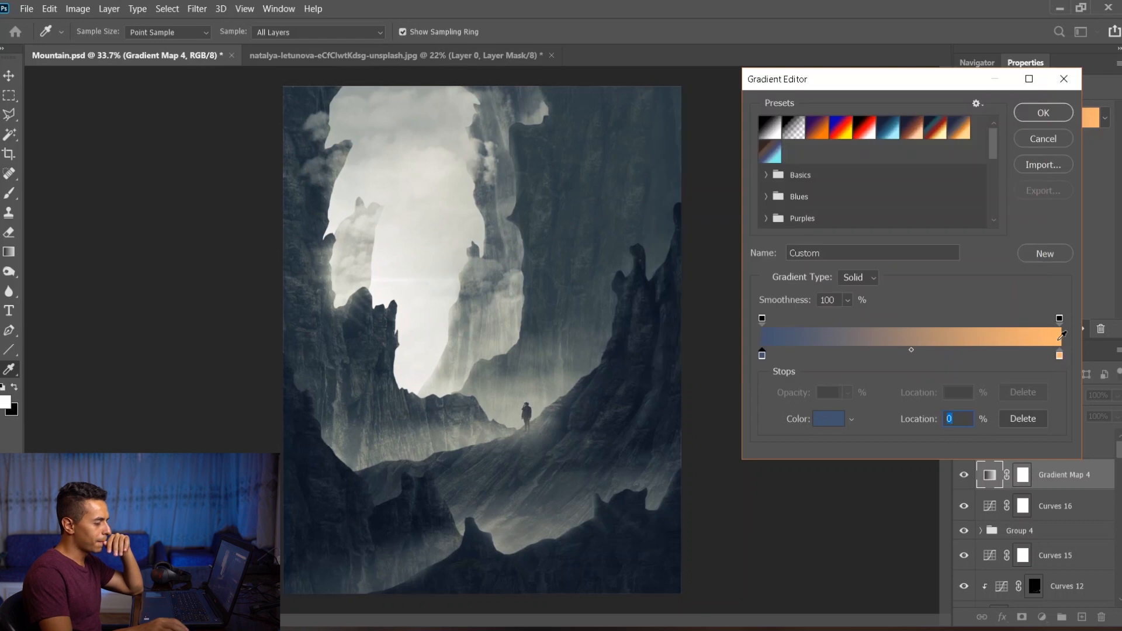
# - Confirm the gradient edit and set Gradient Map 4 to Soft Light blending with 25% opacity and 27% fill
pyautogui.click(1043, 113)
pyautogui.click(998, 395)
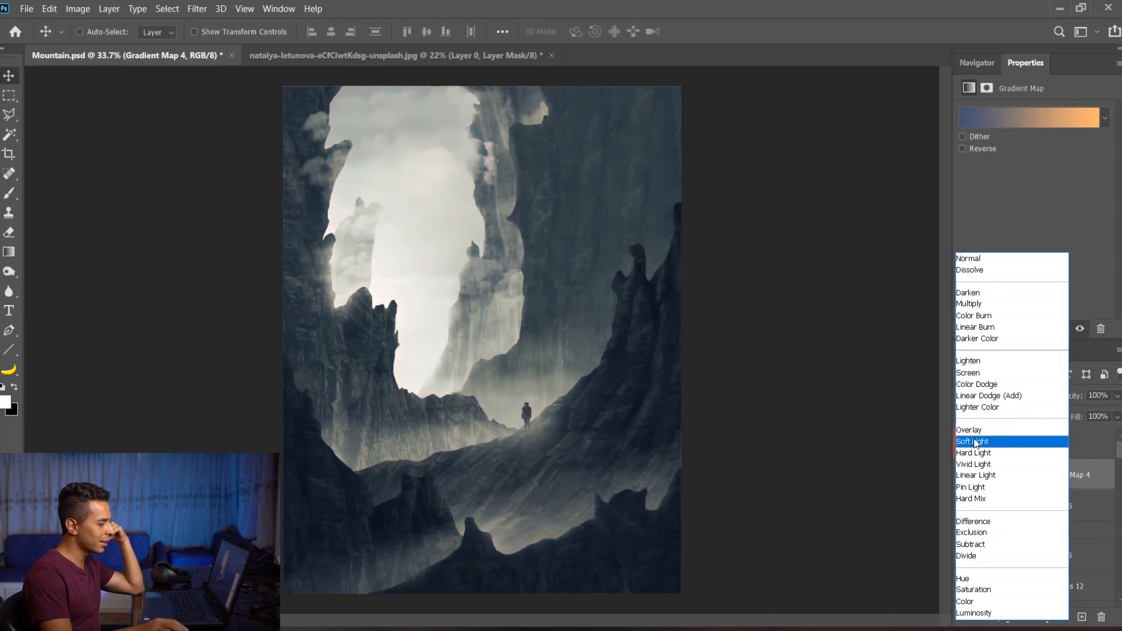
pyautogui.click(973, 442)
pyautogui.moveTo(1072, 417)
pyautogui.mouseDown()
pyautogui.moveTo(1038, 417)
pyautogui.moveTo(1058, 417)
pyautogui.moveTo(1060, 400)
pyautogui.mouseUp()
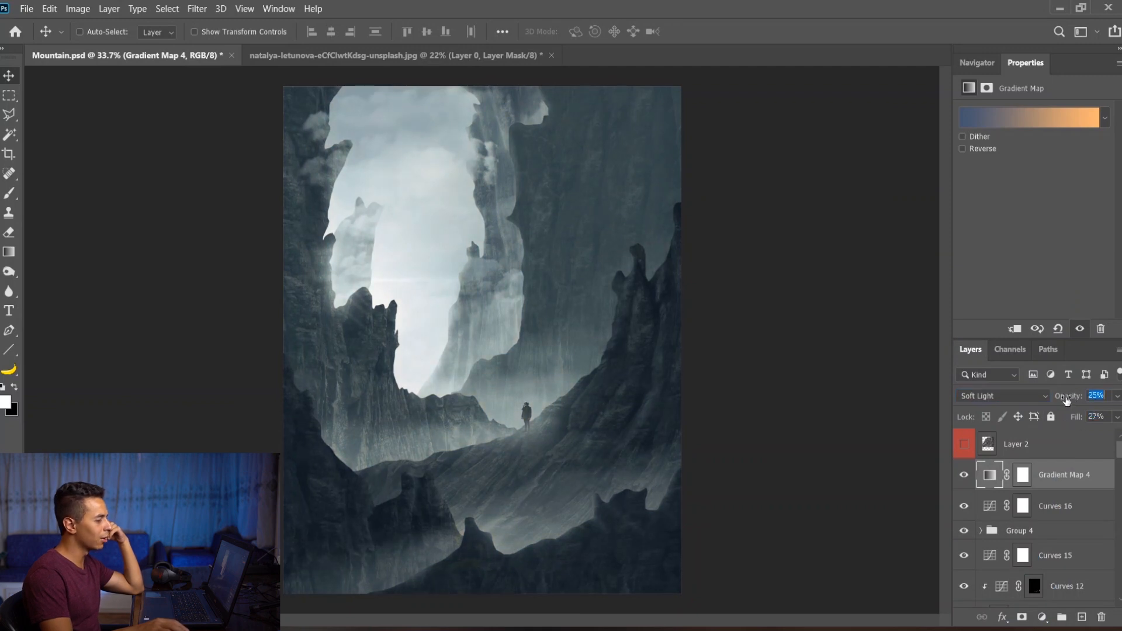
pyautogui.scroll(-2, 531, 405)
pyautogui.scroll(2, 515, 356)
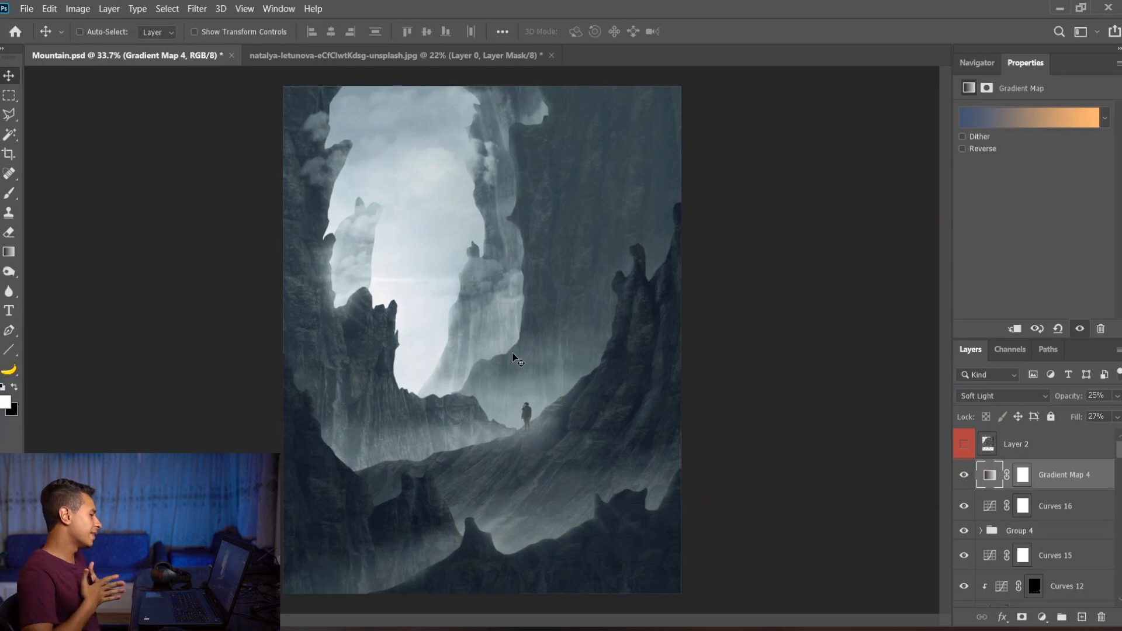
# - Place heavenly_light_by_greyghost_stock.jpg from the Grunges folder into the mountain document above Gradient Map 4
pyautogui.moveTo(390, 626)
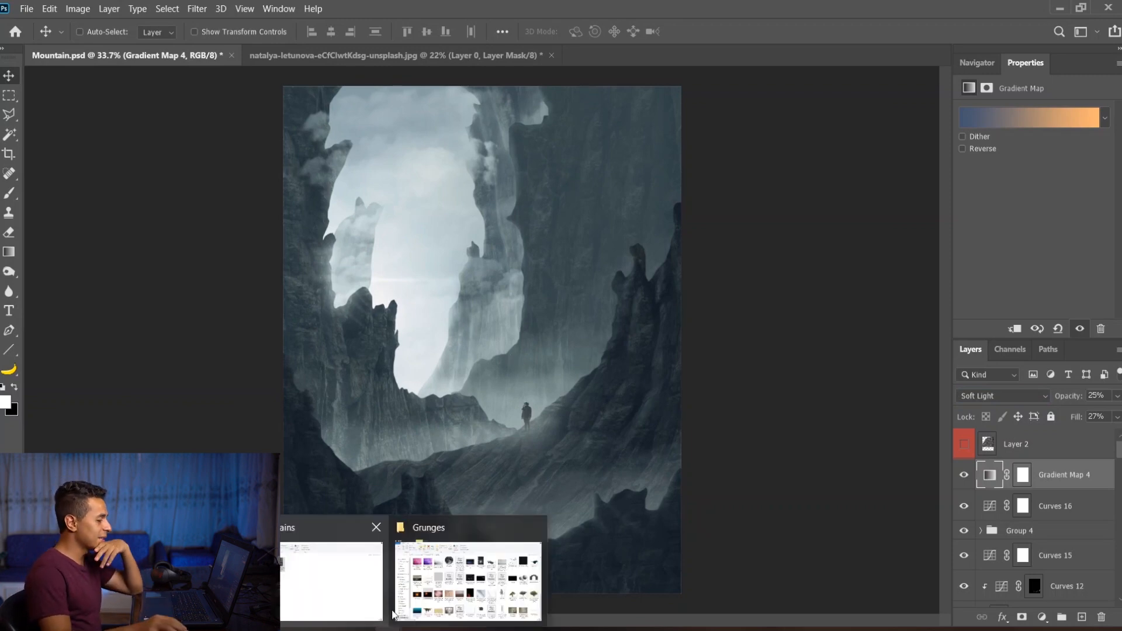
pyautogui.click(425, 587)
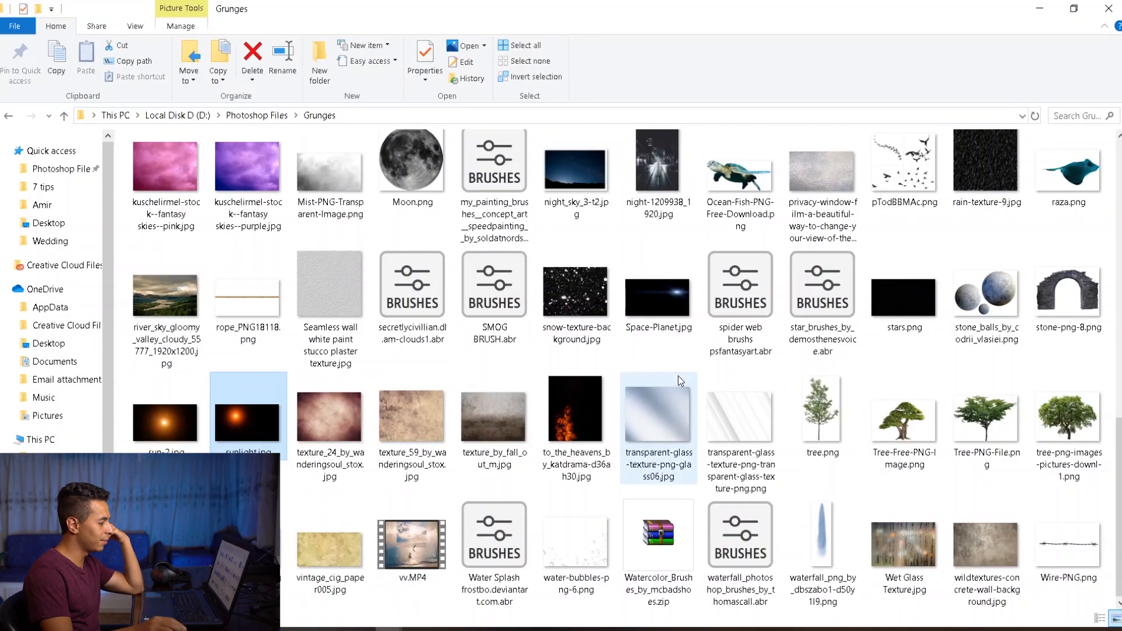
pyautogui.scroll(2, 679, 380)
pyautogui.click(601, 178)
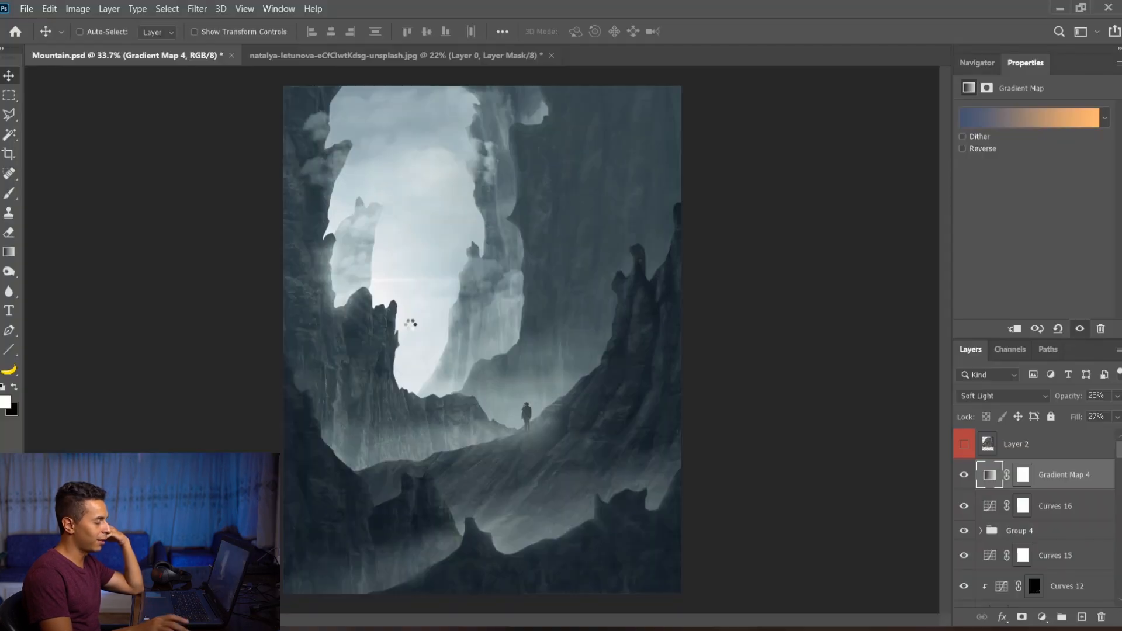
pyautogui.moveTo(409, 325); pyautogui.dragTo(415, 336)
pyautogui.press('Return')
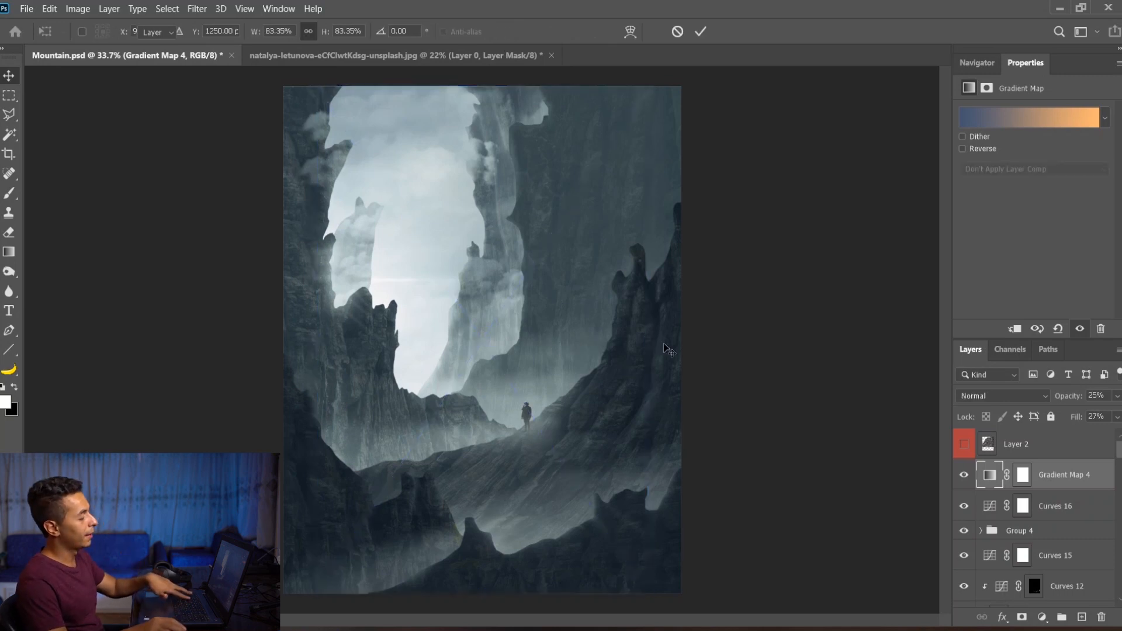
# - Try Screen and Linear Dodge (Add) blending on the light image, settling on Linear Dodge (Add)
pyautogui.click(969, 395)
pyautogui.click(973, 396)
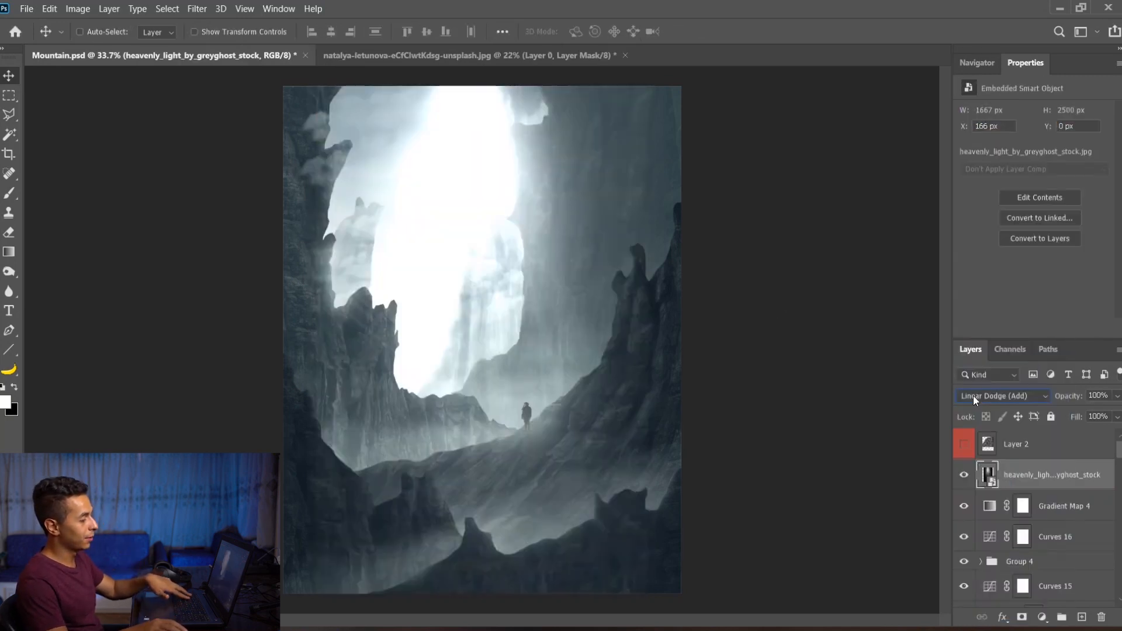
pyautogui.press('Up')
pyautogui.press('Down')
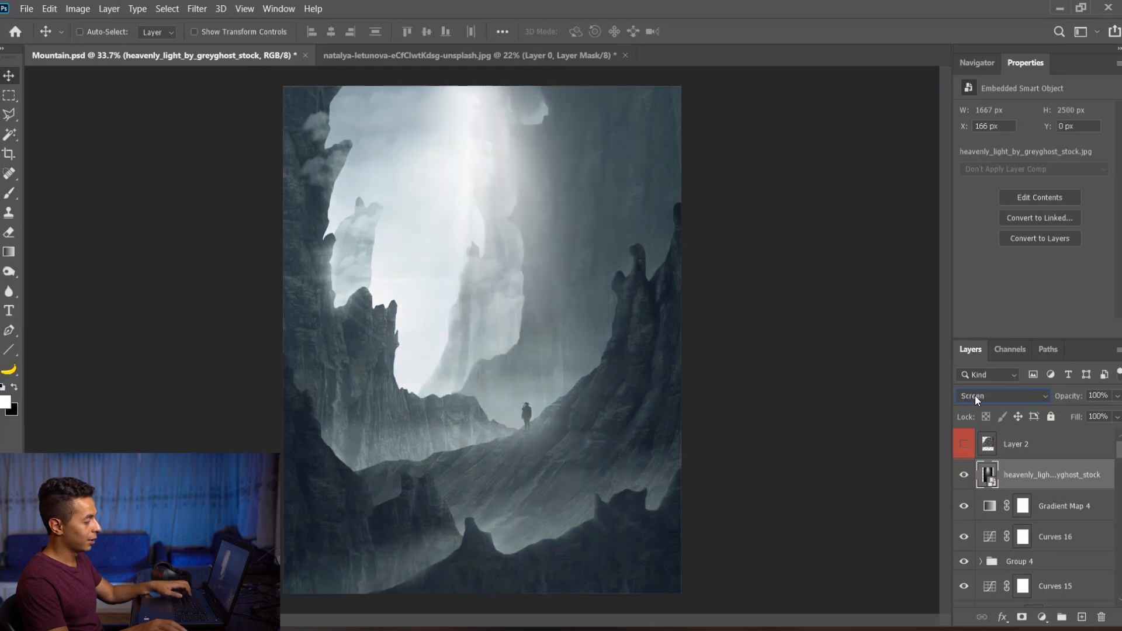
pyautogui.click(958, 391)
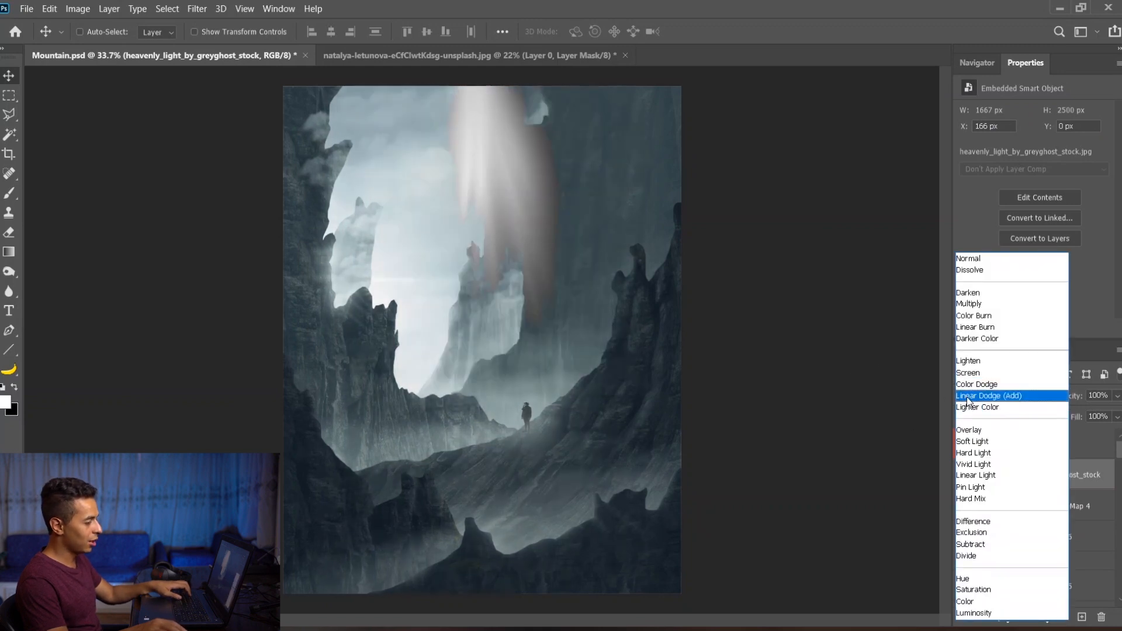
pyautogui.press('Return')
# - Rotate the light image by about -85° so its rays run sideways, and rasterize the layer
pyautogui.hotkey('ctrl', 't')
pyautogui.moveTo(691, 275); pyautogui.dragTo(431, 142)
pyautogui.press('Return')
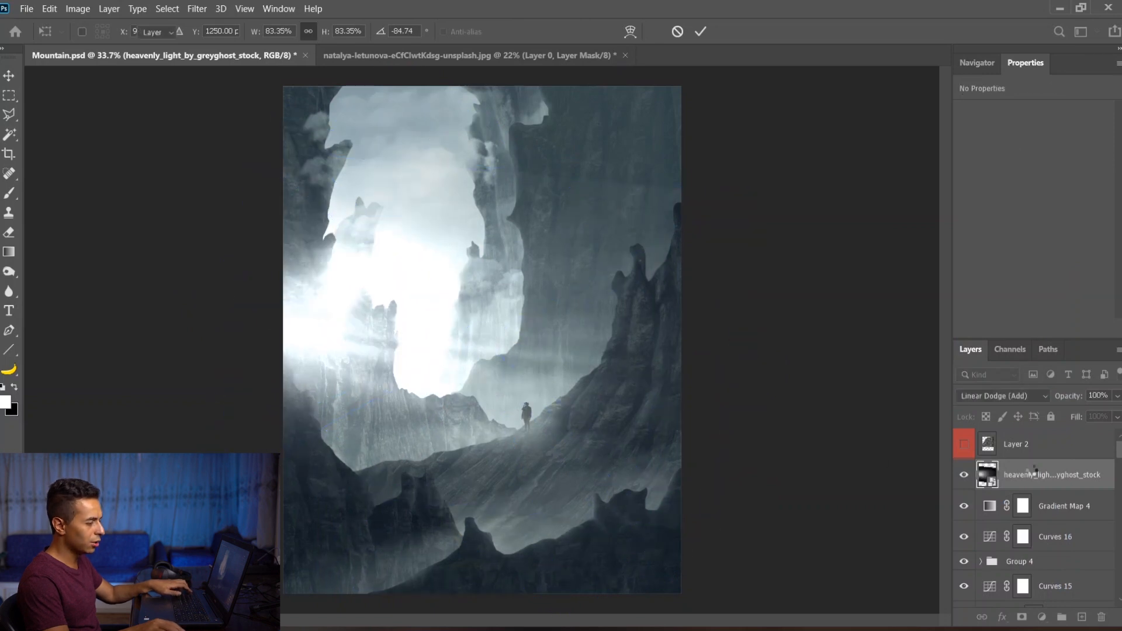
pyautogui.press('e')
pyautogui.click(471, 270)
pyautogui.click(569, 262)
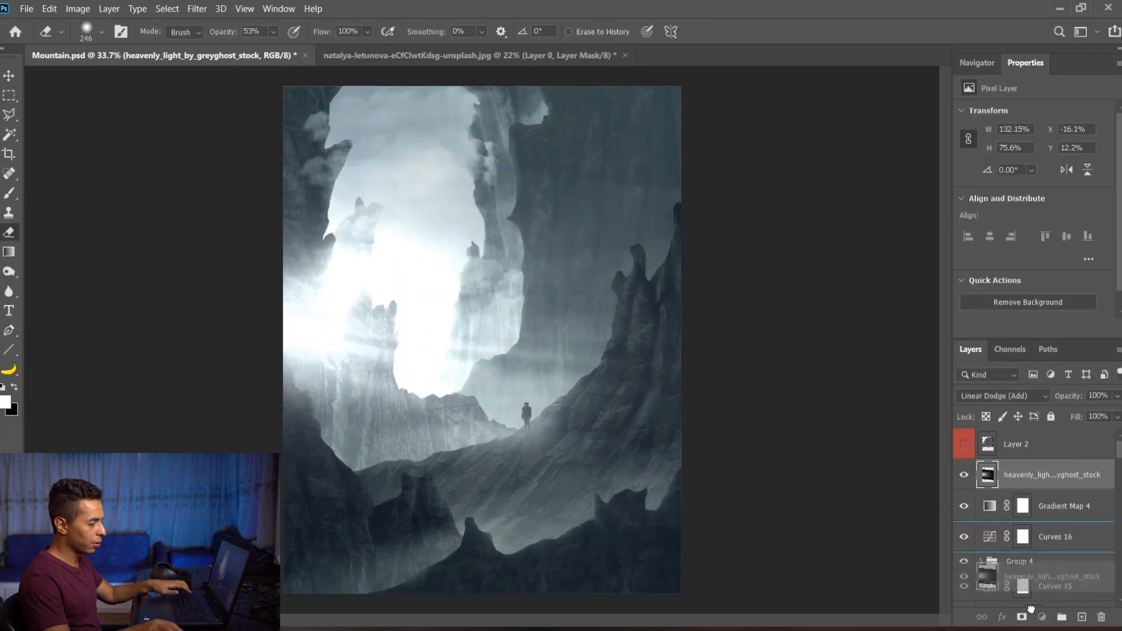
# - Move the light layer down the layer stack to directly below Group 3, behind the foreground mountains
pyautogui.scroll(-7, 1029, 539)
pyautogui.moveTo(1029, 626); pyautogui.dragTo(1022, 557)
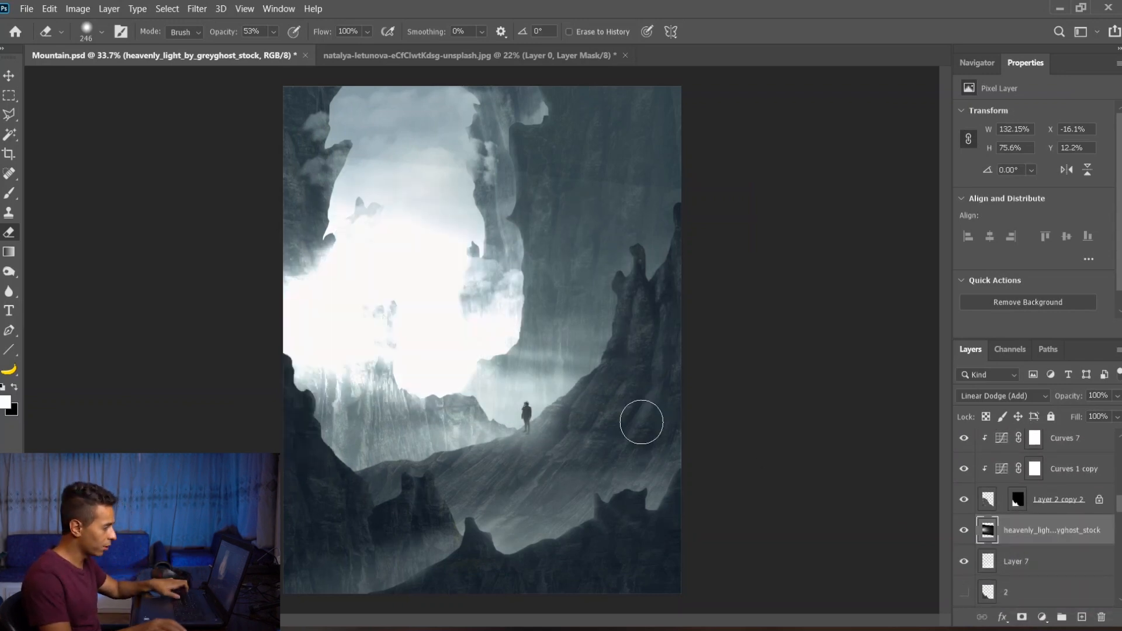
pyautogui.scroll(-3, 1032, 508)
pyautogui.scroll(-1, 1015, 472)
pyautogui.moveTo(1021, 449); pyautogui.dragTo(1038, 579)
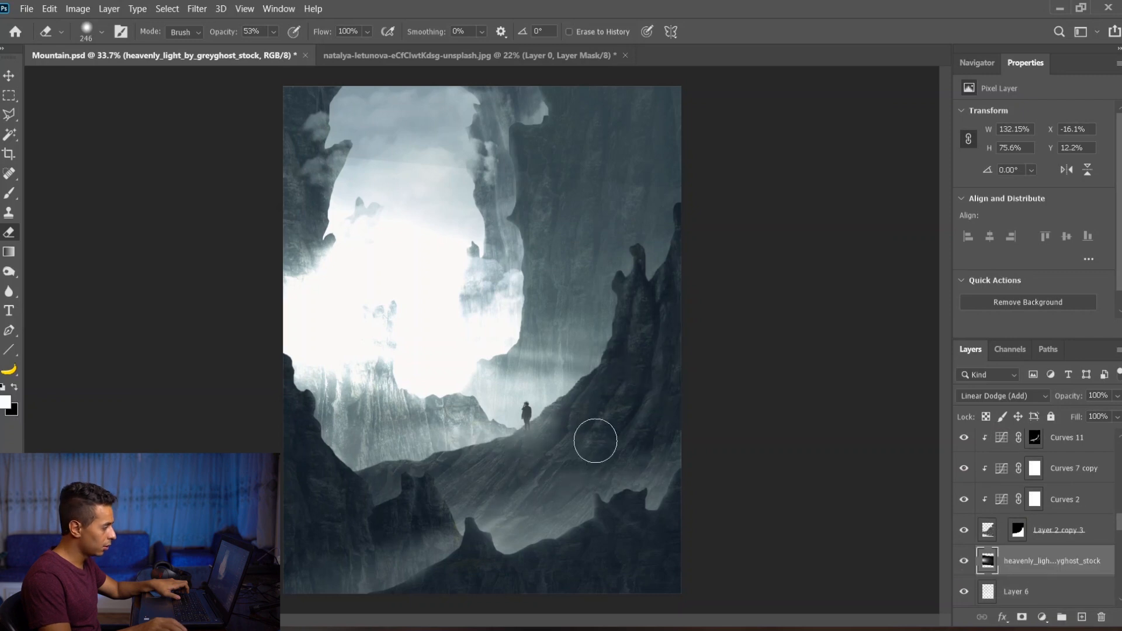
pyautogui.scroll(-2, 1032, 567)
pyautogui.click(963, 501)
pyautogui.click(964, 501)
pyautogui.moveTo(1010, 510); pyautogui.dragTo(1021, 548)
# - Shift the light layer up and to the left, and set its blend mode to Screen
pyautogui.press('v')
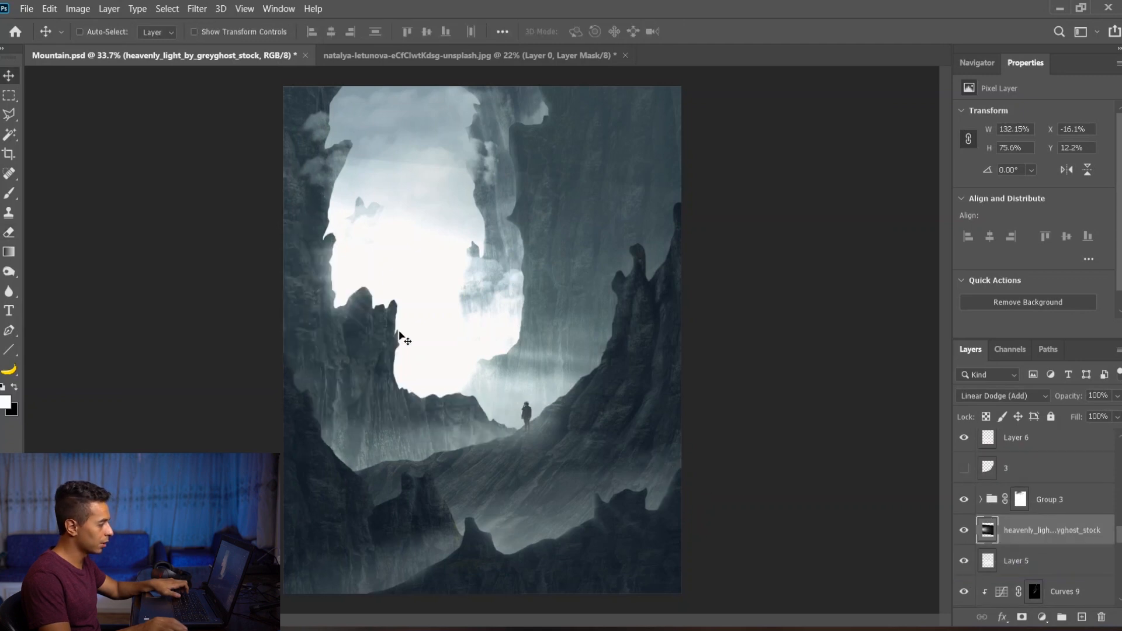
pyautogui.moveTo(472, 336); pyautogui.dragTo(430, 257)
pyautogui.rightClick(571, 210)
pyautogui.press('Escape')
pyautogui.press('e')
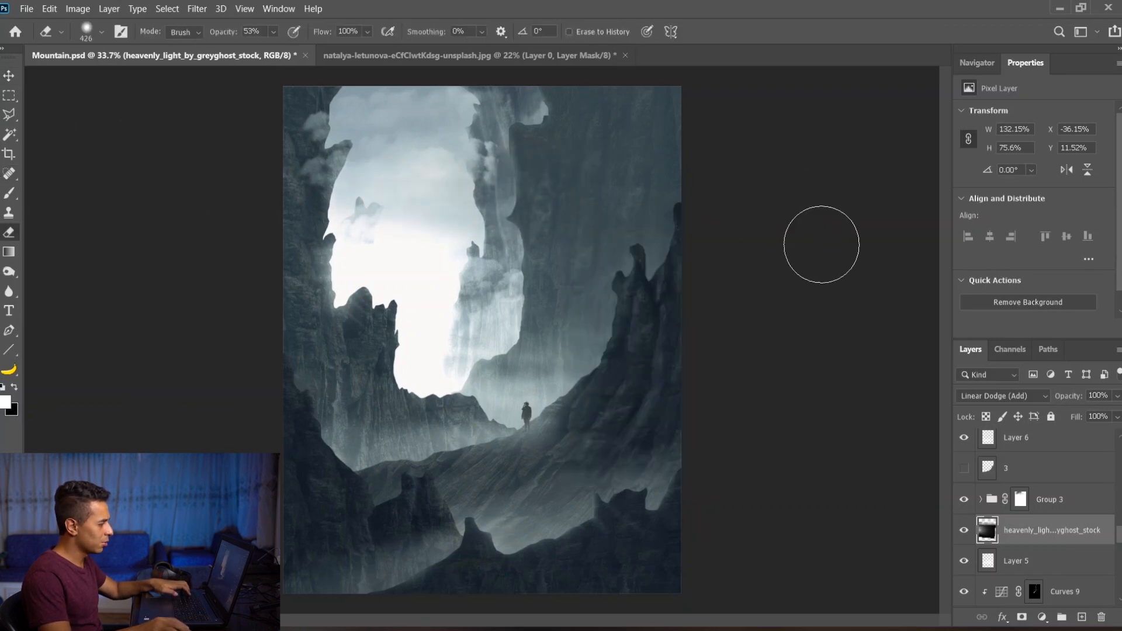
pyautogui.click(992, 400)
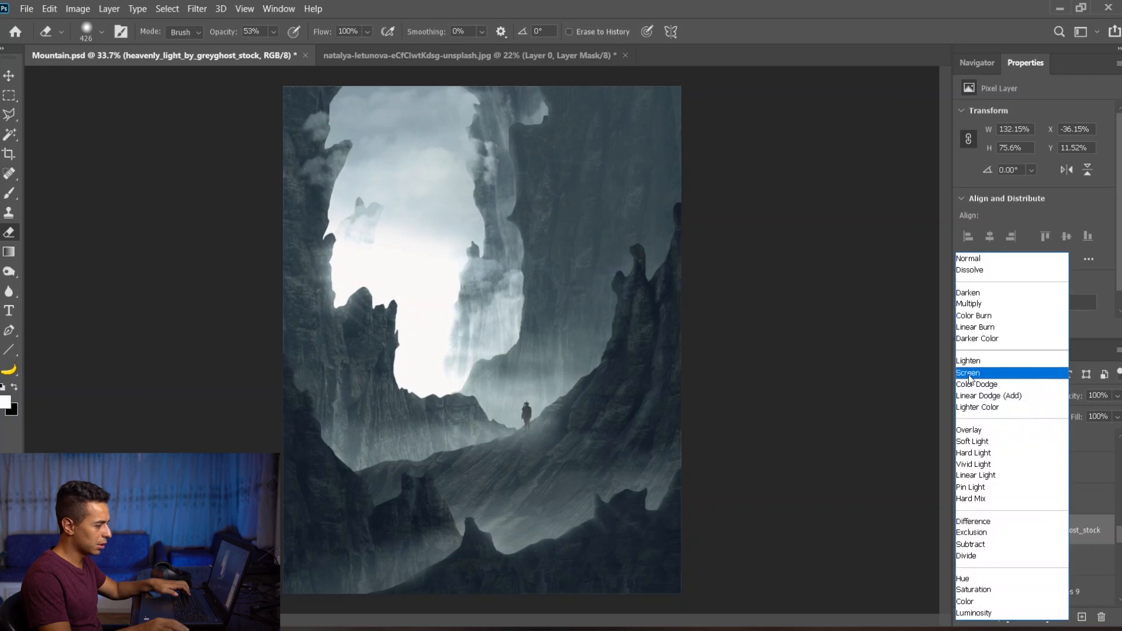
pyautogui.click(967, 374)
# - Reposition the light layer to about X -19%, Y 1%, toggling its visibility to compare the effect
pyautogui.press('v')
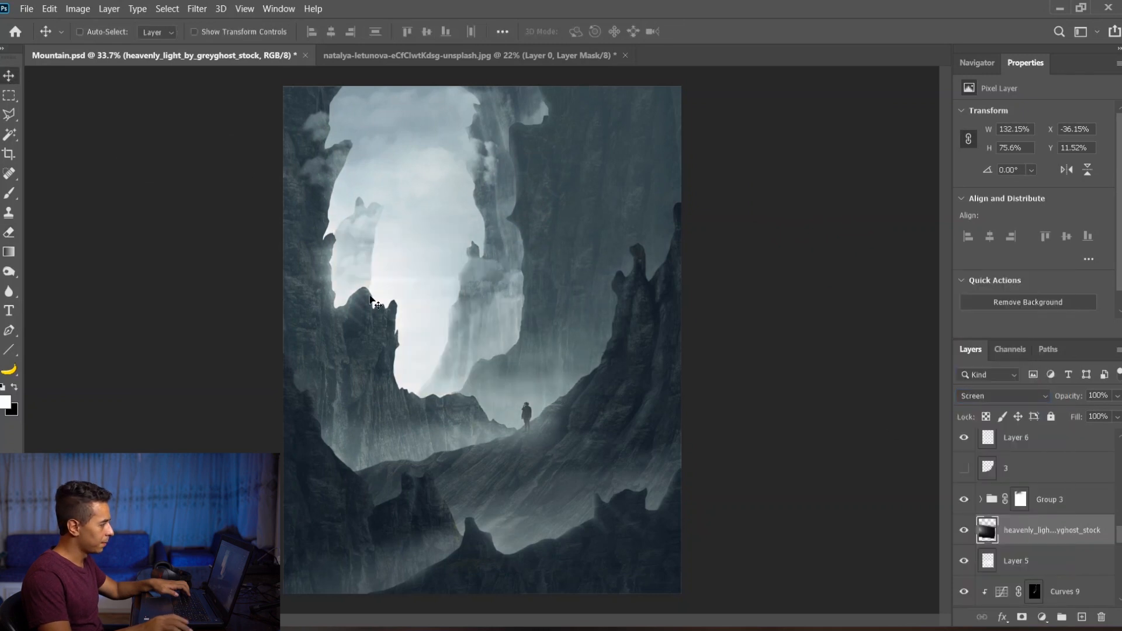
pyautogui.moveTo(457, 277); pyautogui.dragTo(423, 289)
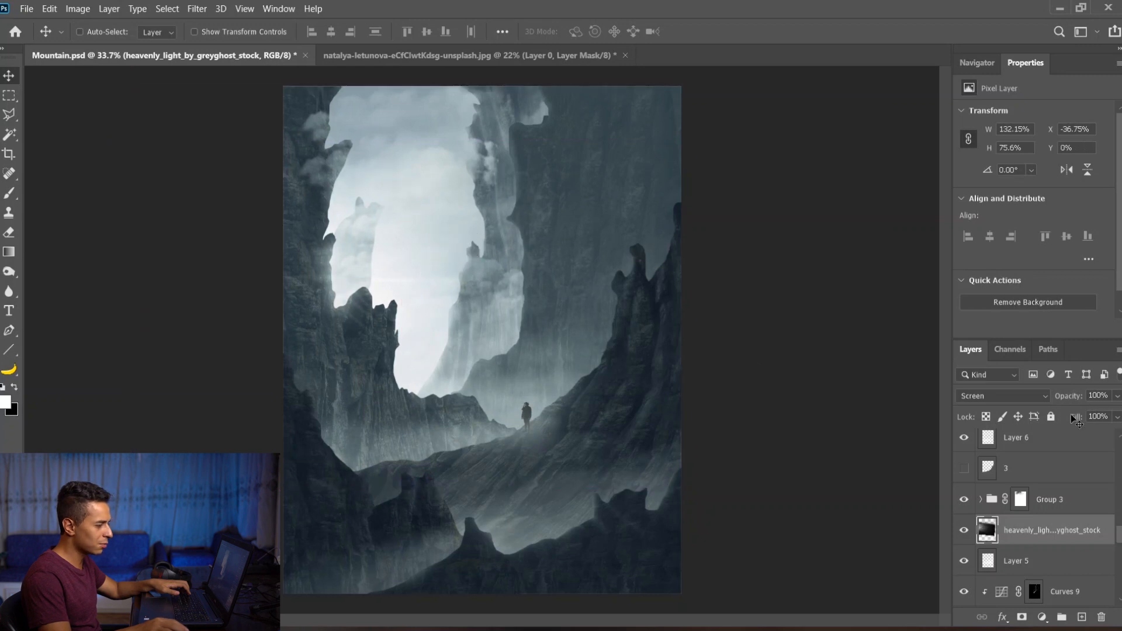
pyautogui.click(962, 531)
pyautogui.click(962, 531)
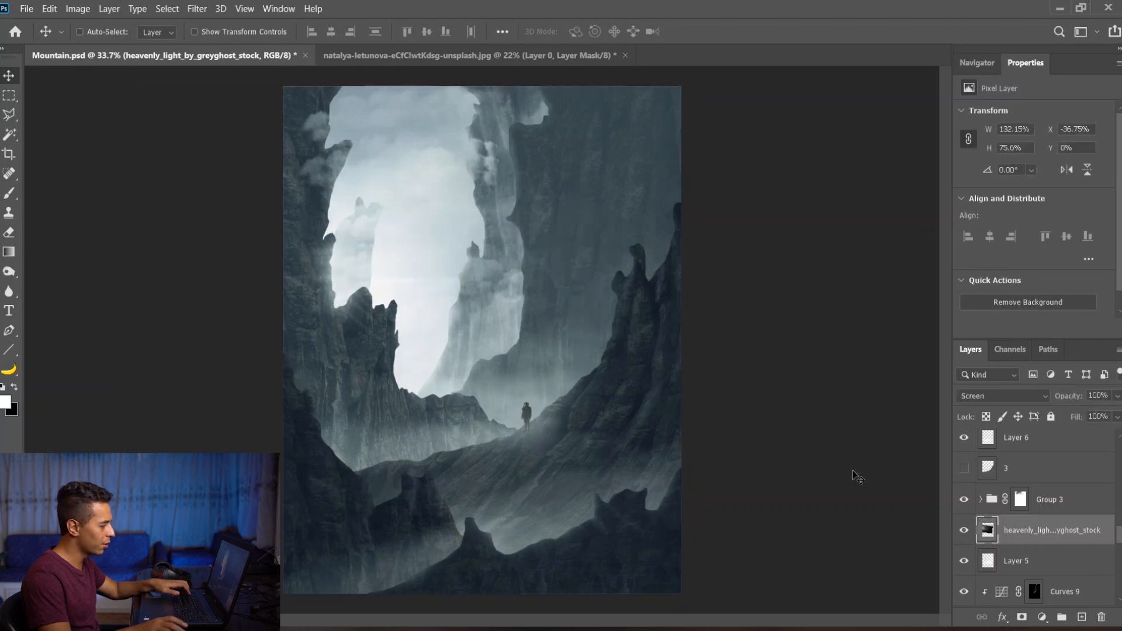
pyautogui.moveTo(494, 349); pyautogui.dragTo(543, 353)
pyautogui.click(963, 530)
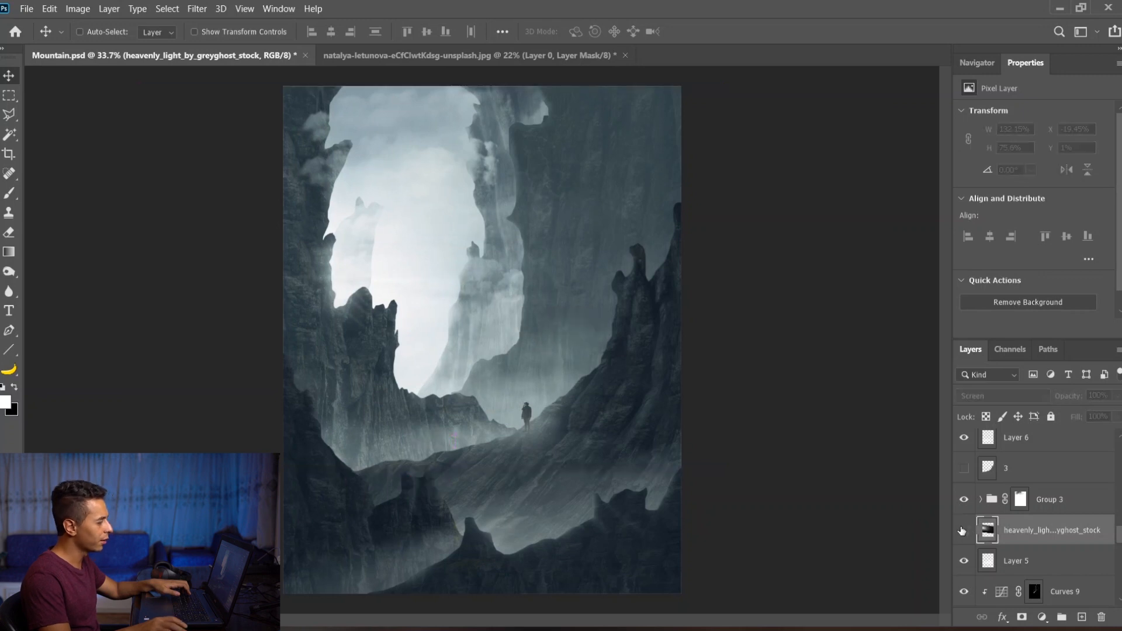
pyautogui.click(962, 530)
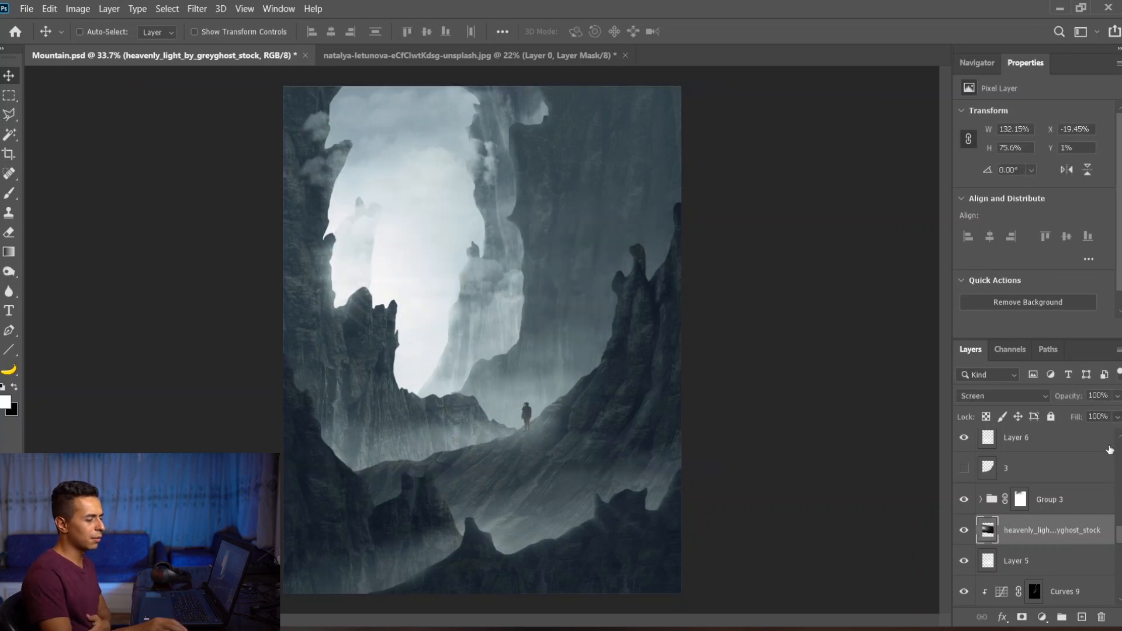
# - Stamp all visible layers into a new merged layer directly above Gradient Map 4
pyautogui.scroll(10, 1109, 449)
pyautogui.click(1057, 482)
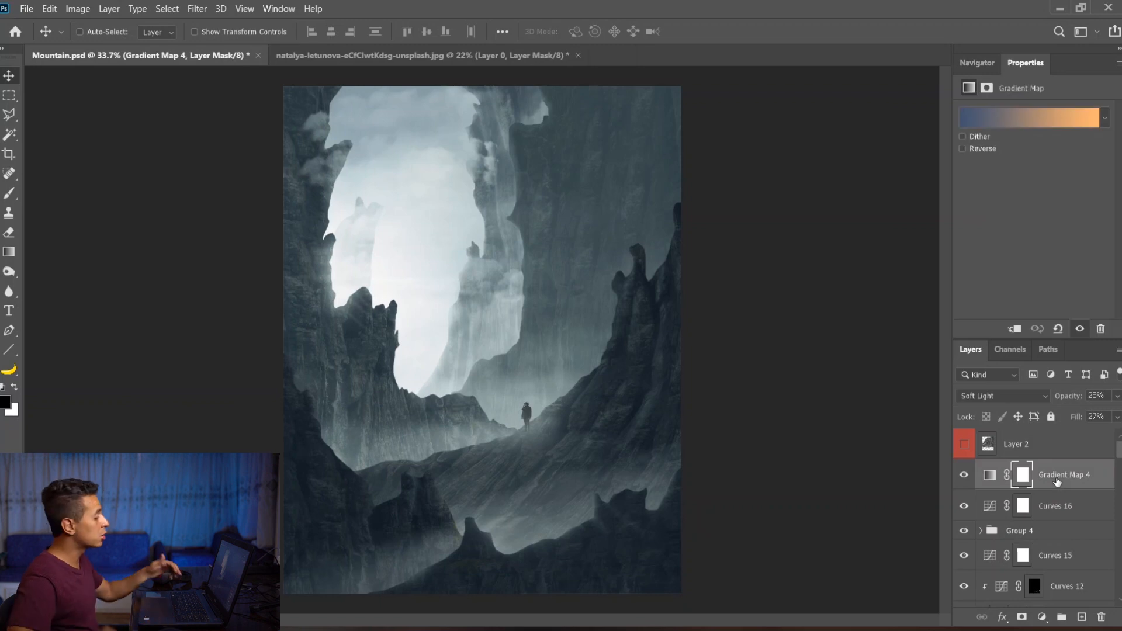
pyautogui.press('ctrl')
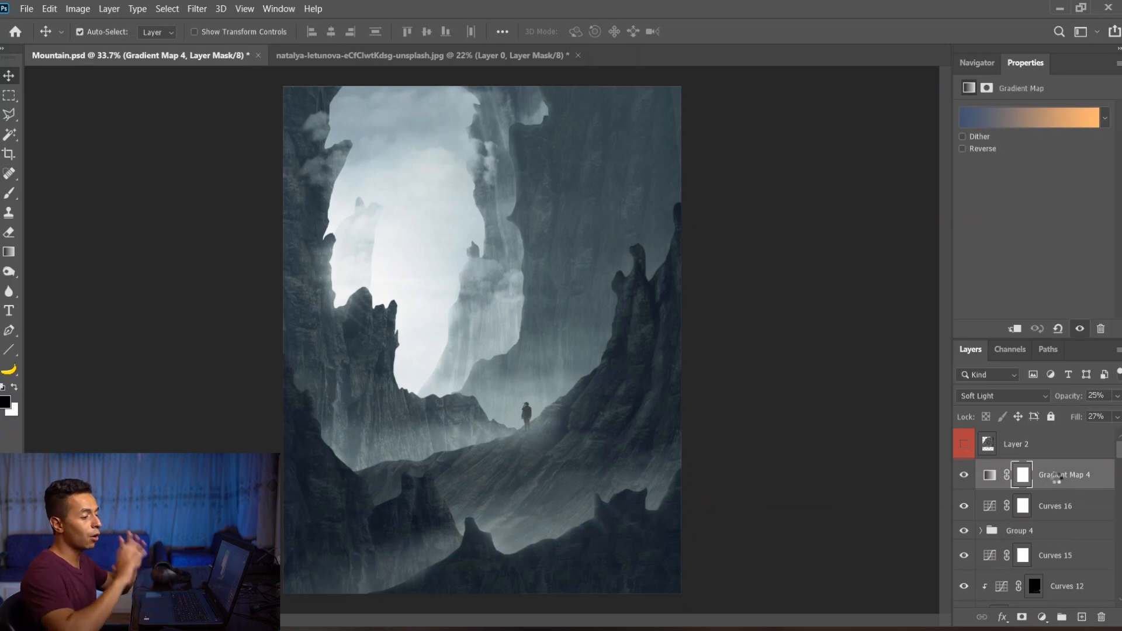
pyautogui.hotkey('ctrl', 'shift', 'alt', 'e')
pyautogui.press('x')
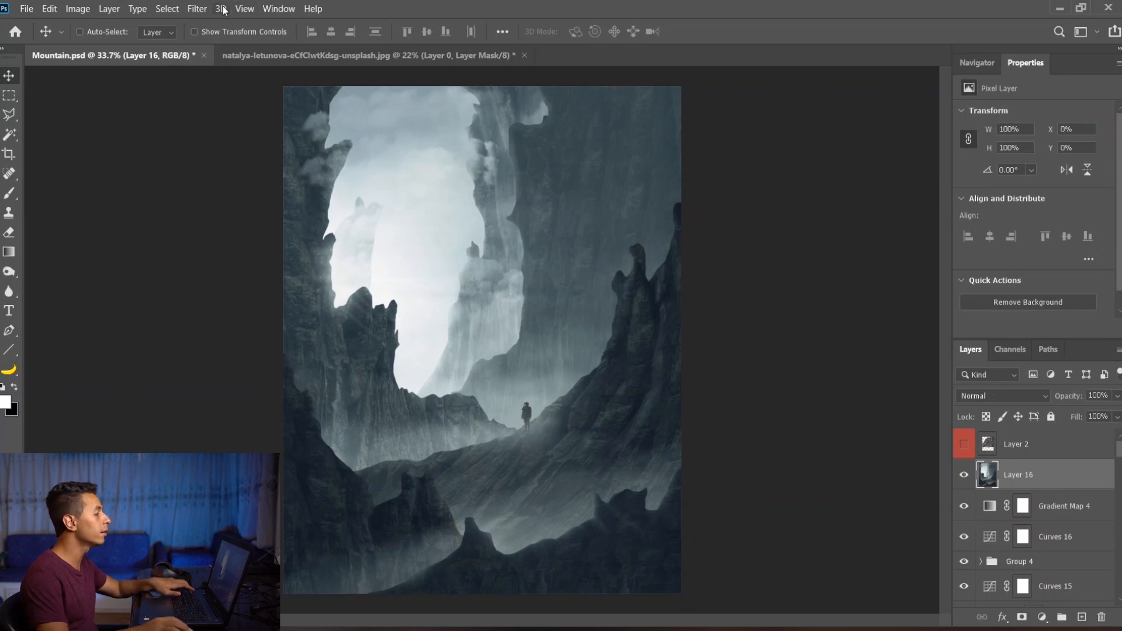
# - Open Camera Raw and configure a Radial Filter with exposure +0.25, contrast +6, shadows +7, clarity +12, sharpness +6, and texture, dehaze and saturation +5
pyautogui.click(197, 8)
pyautogui.click(229, 92)
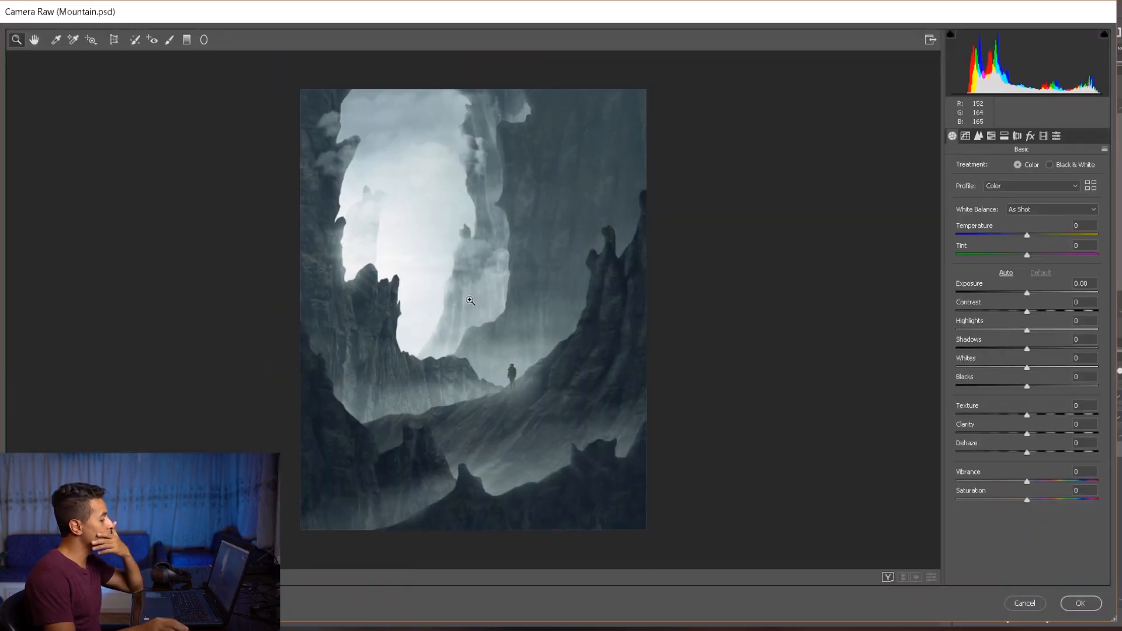
pyautogui.click(204, 40)
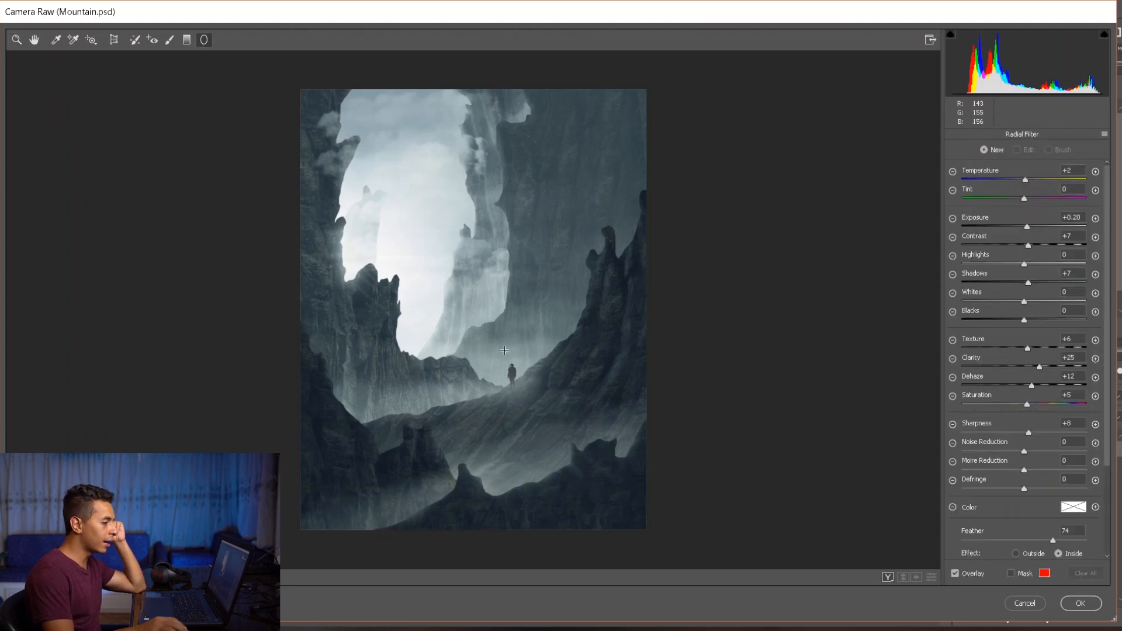
pyautogui.click(1094, 358)
pyautogui.moveTo(1024, 381); pyautogui.dragTo(1027, 378)
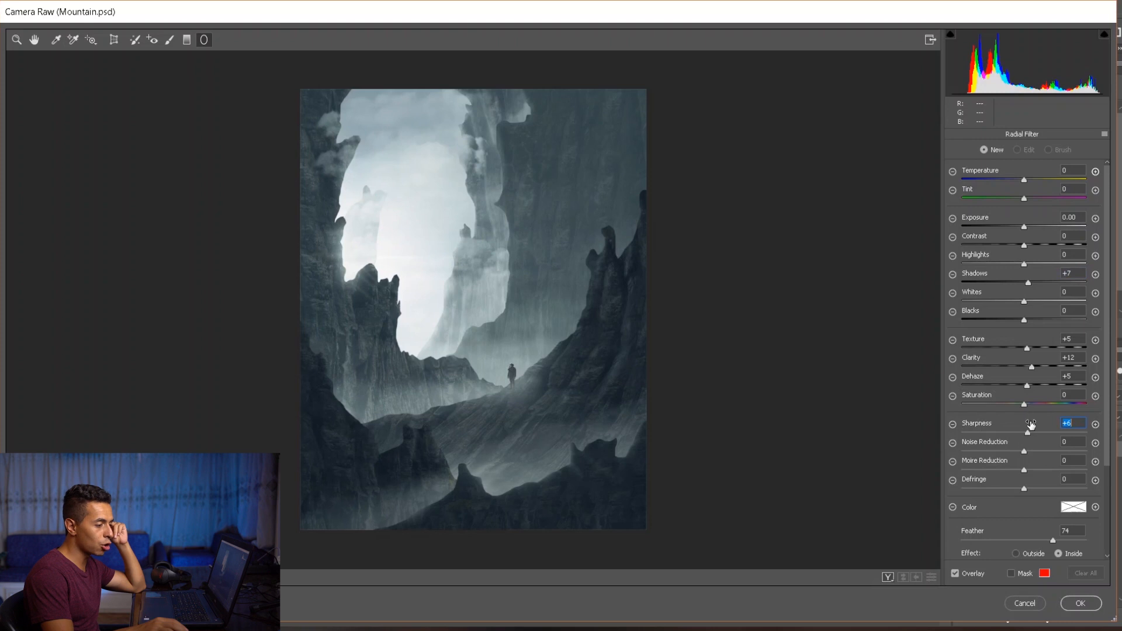
pyautogui.click(1022, 222)
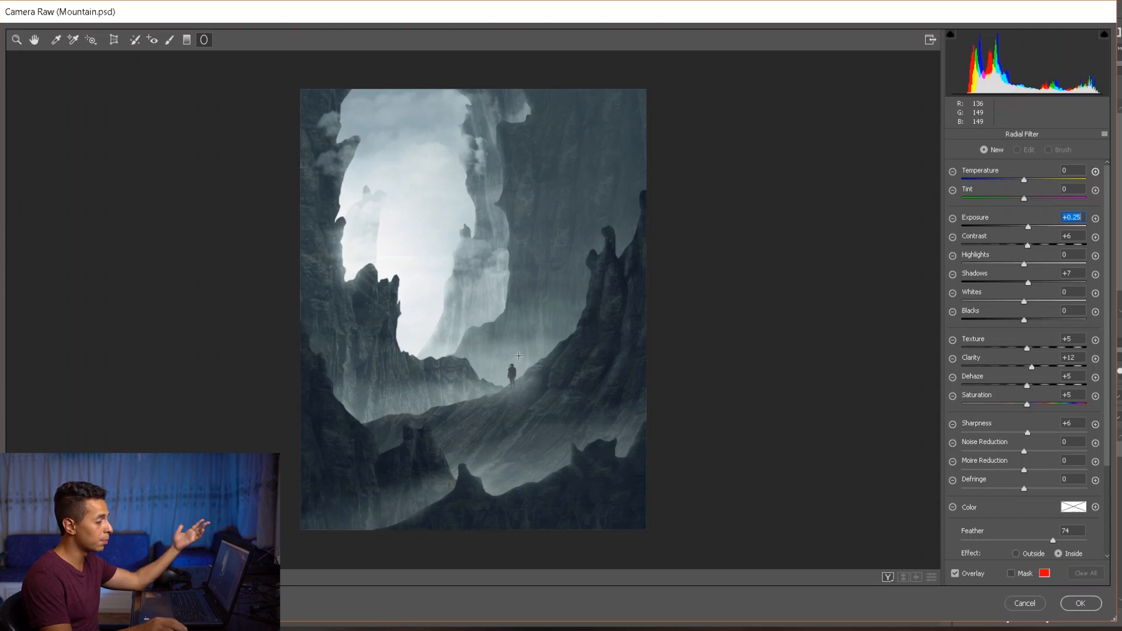
# - Draw a circular radial filter centred on the standing figure and set its exposure to +0.40
pyautogui.moveTo(510, 372); pyautogui.dragTo(570, 308)
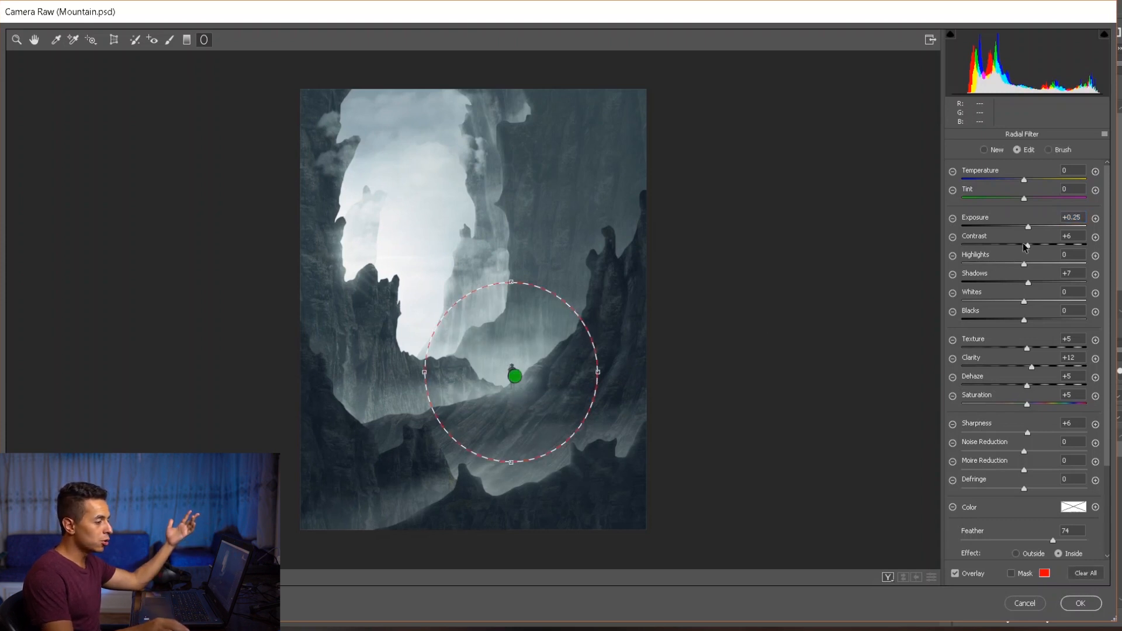
pyautogui.moveTo(1026, 217); pyautogui.dragTo(1029, 216)
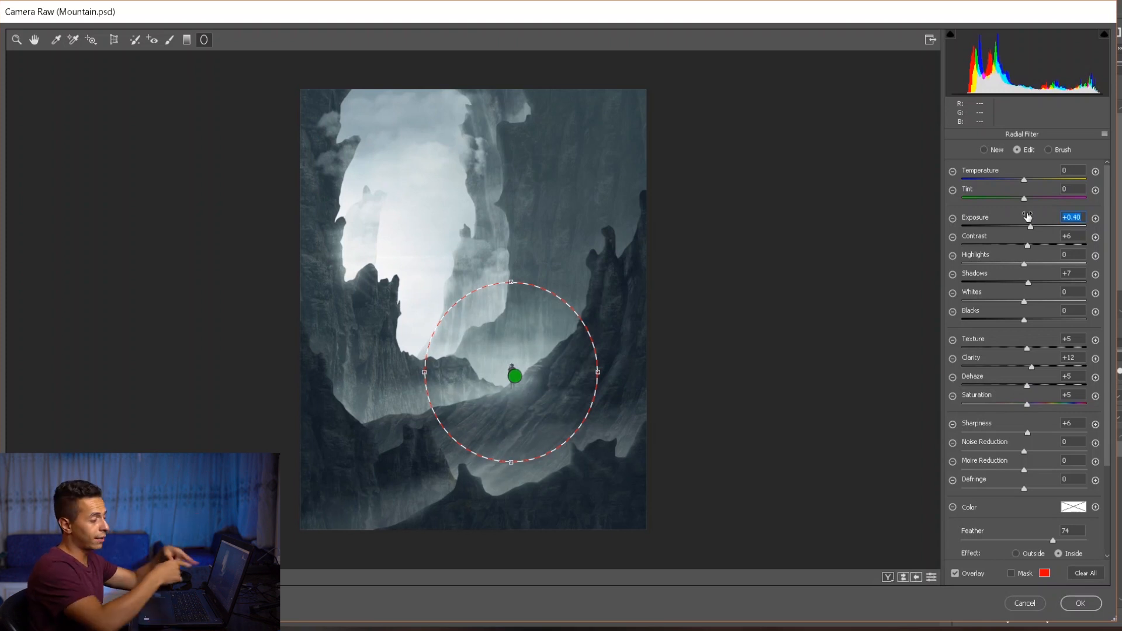
pyautogui.click(187, 40)
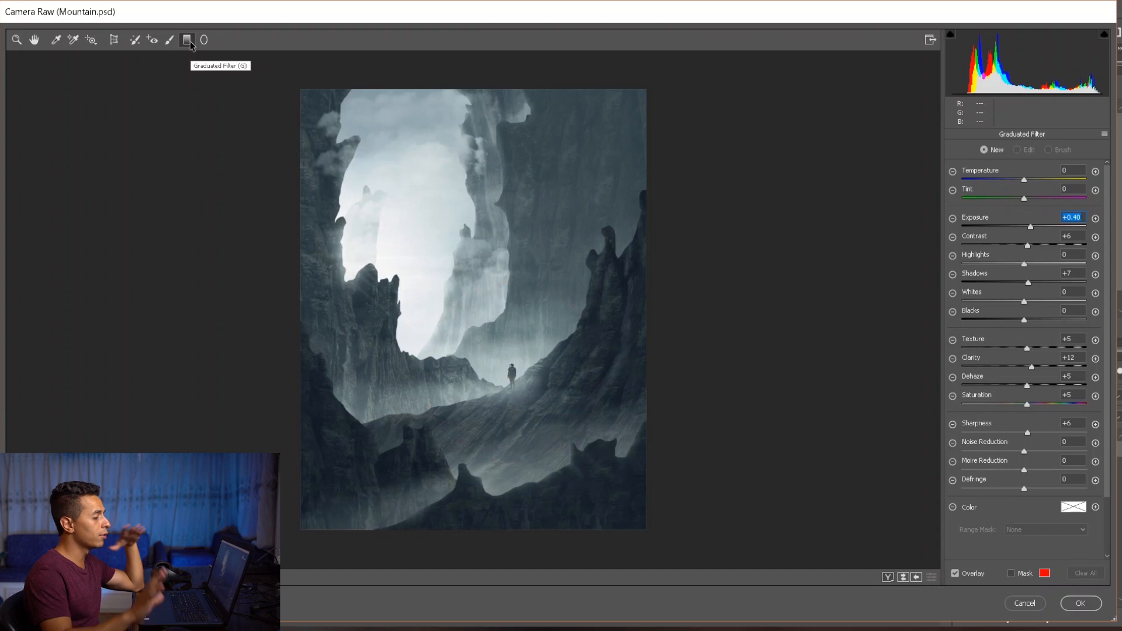
pyautogui.click(16, 40)
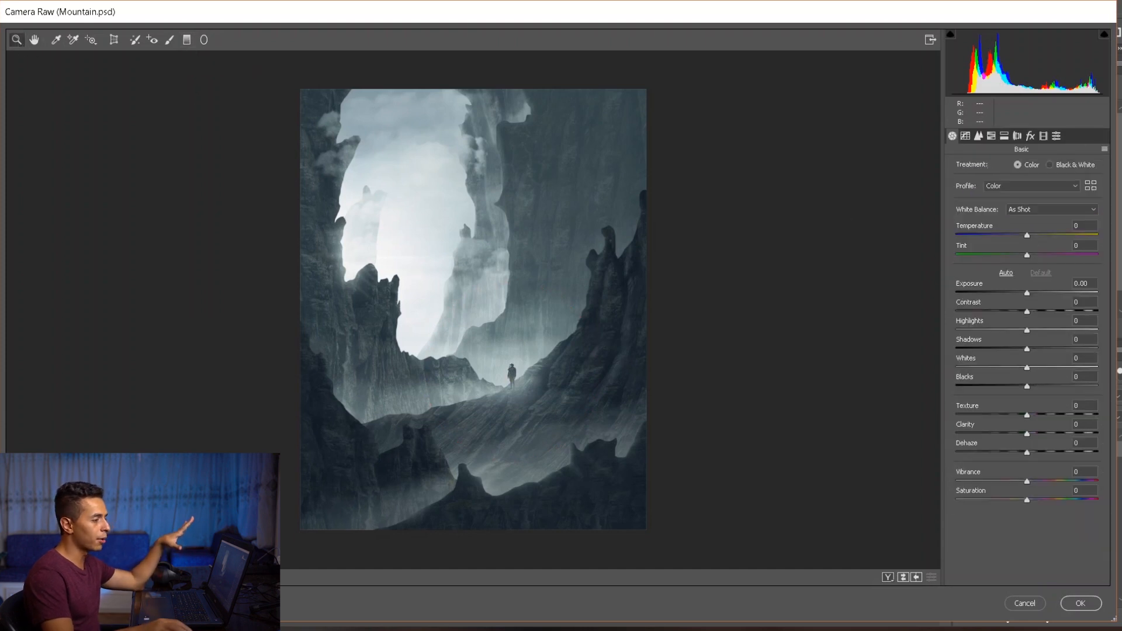
# - Darken the image edges with a Lens Corrections vignetting amount of -50
pyautogui.click(1017, 135)
pyautogui.moveTo(1040, 361); pyautogui.dragTo(902, 365)
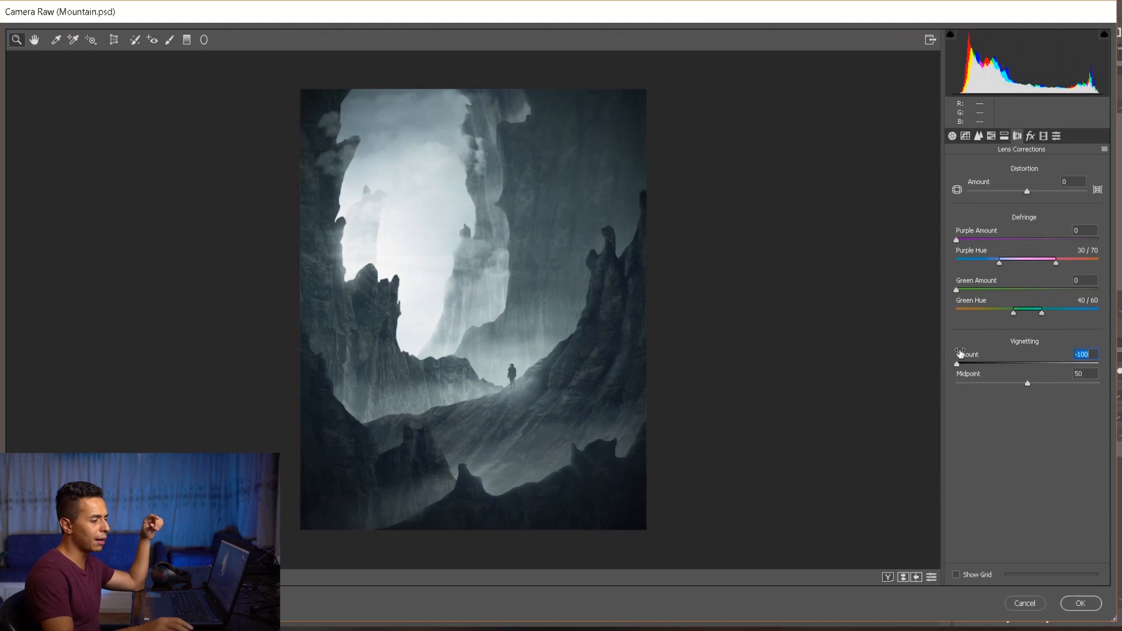
pyautogui.click(1015, 361)
pyautogui.click(991, 365)
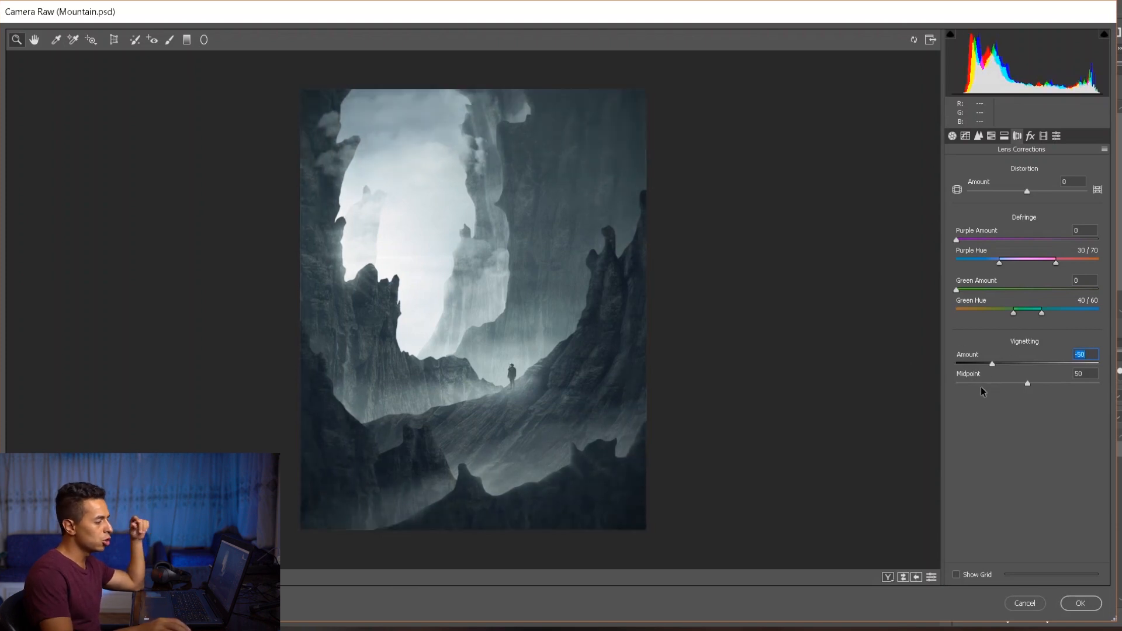
# - Refine the Lens Corrections vignetting to amount -13 and midpoint 18, and set the post-crop vignetting amount to -4
pyautogui.click(981, 383)
pyautogui.click(1016, 364)
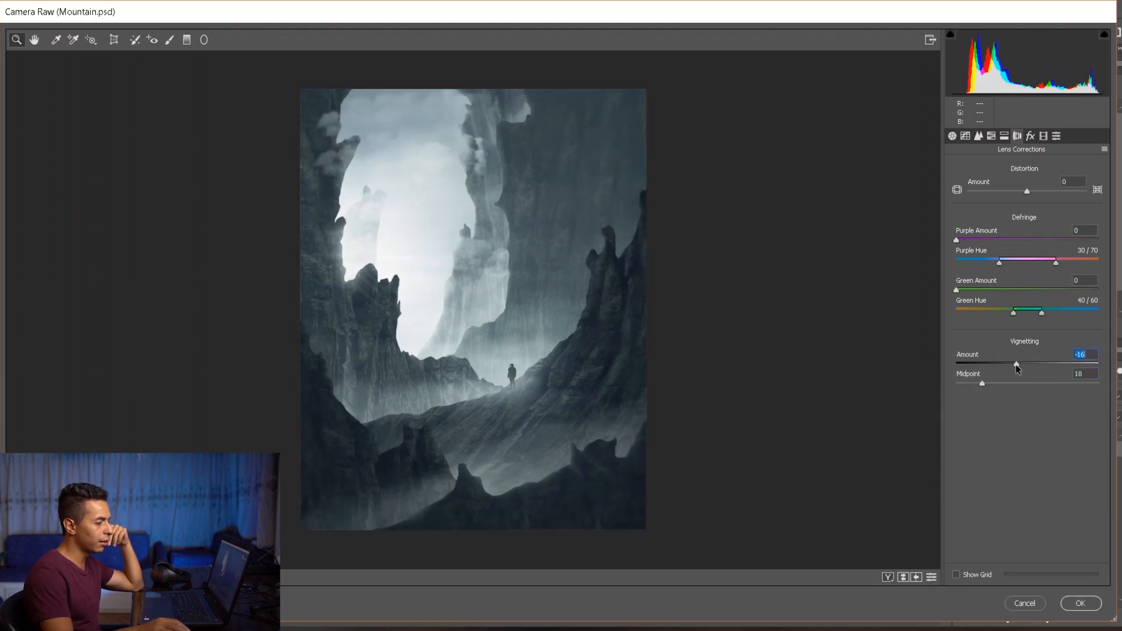
pyautogui.click(1030, 136)
pyautogui.moveTo(1030, 281); pyautogui.dragTo(1028, 281)
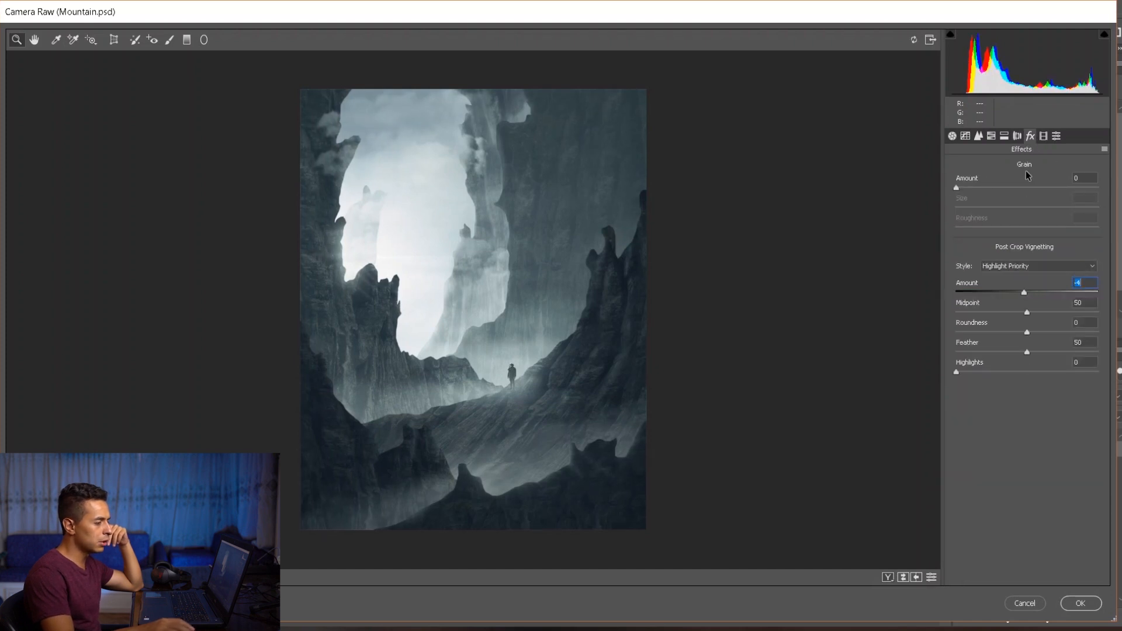
pyautogui.click(1017, 137)
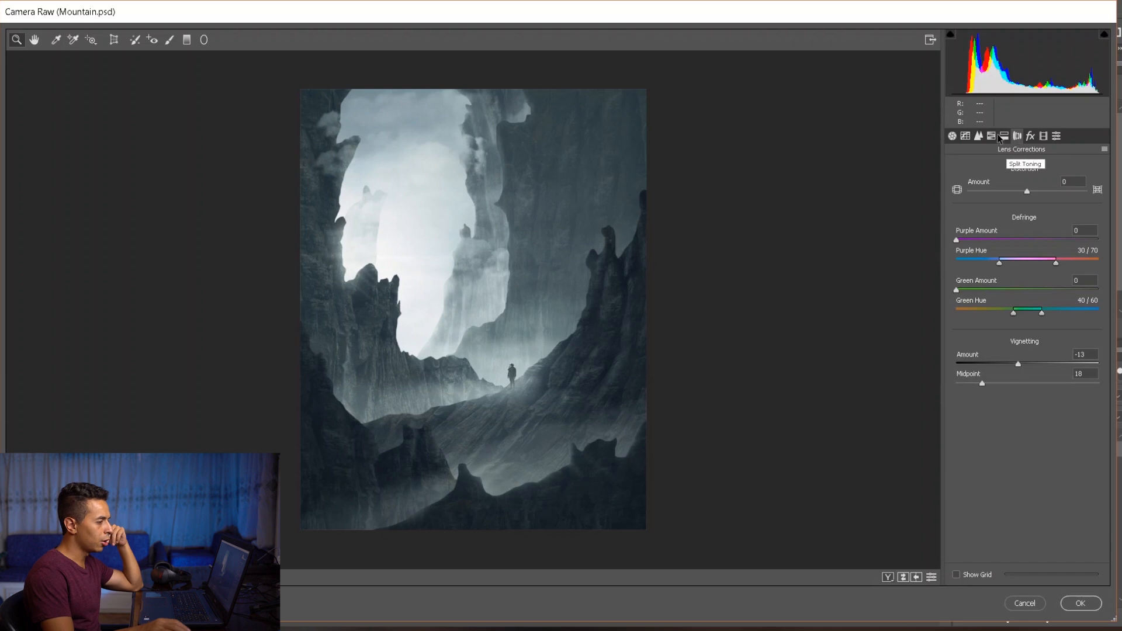
# - Split-tone the image with highlights at hue 185, saturation 16 and shadows at hue 251, saturation 9
pyautogui.click(1004, 136)
pyautogui.click(1027, 186)
pyautogui.click(978, 203)
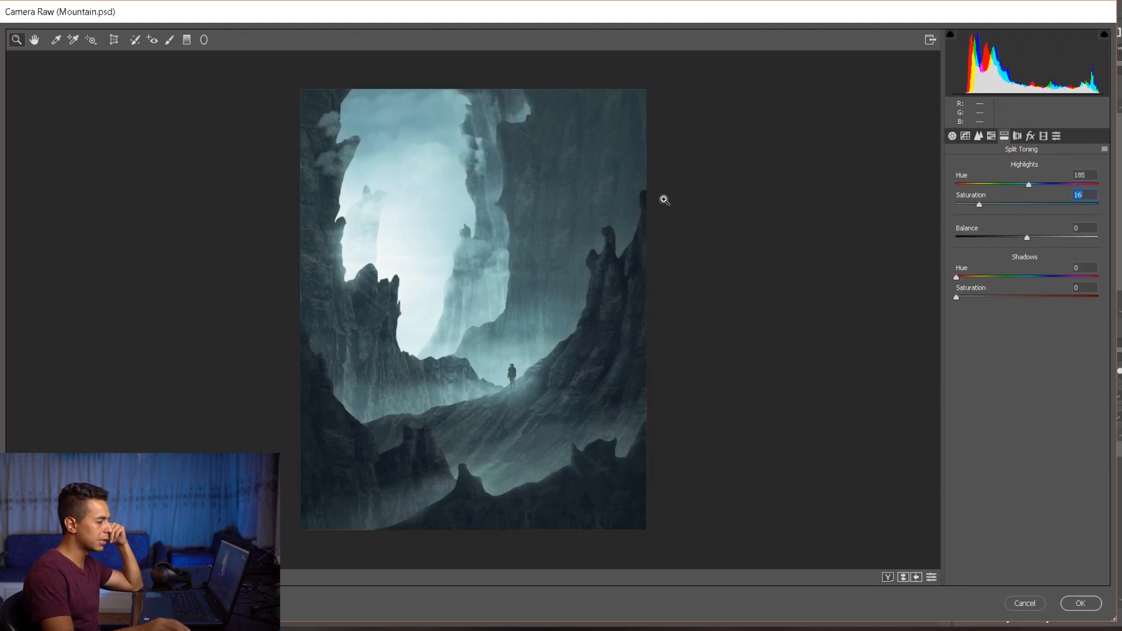
pyautogui.moveTo(1041, 277); pyautogui.dragTo(1055, 277)
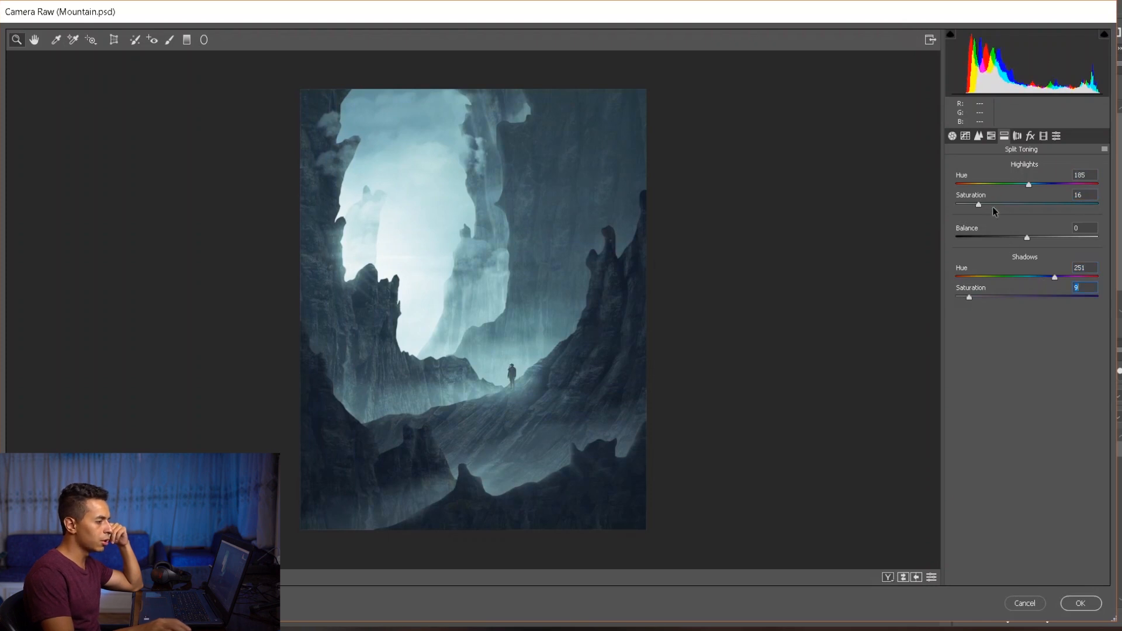
# - Try a warm split-toning tint in the highlights with hue 38 and saturation 67
pyautogui.moveTo(989, 185); pyautogui.dragTo(974, 185)
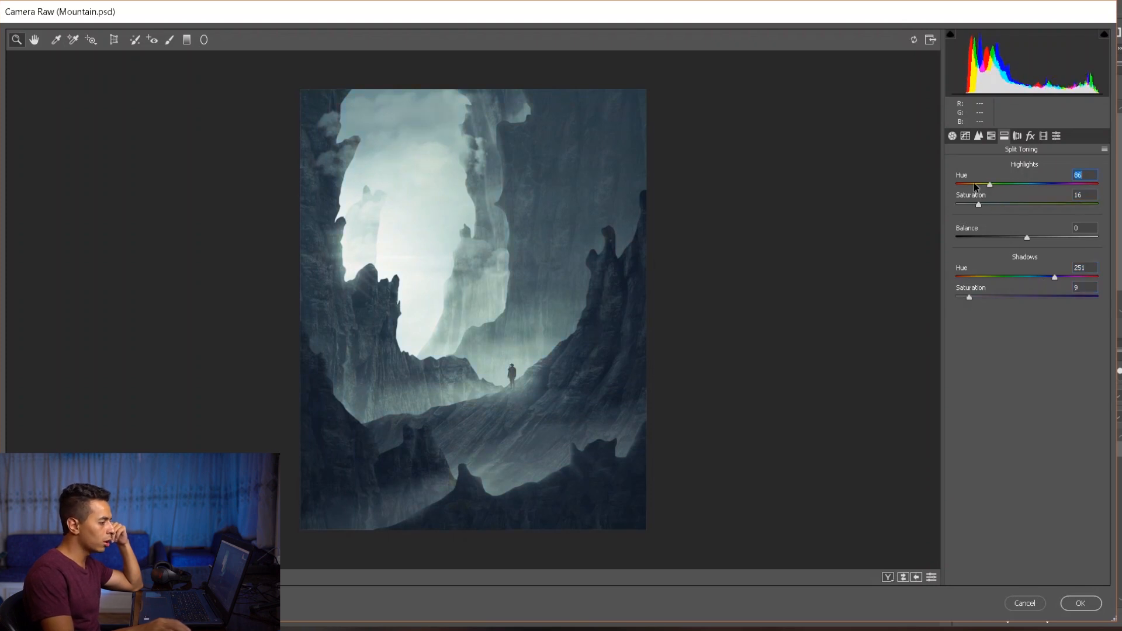
pyautogui.click(1006, 204)
pyautogui.moveTo(968, 184); pyautogui.dragTo(1050, 205)
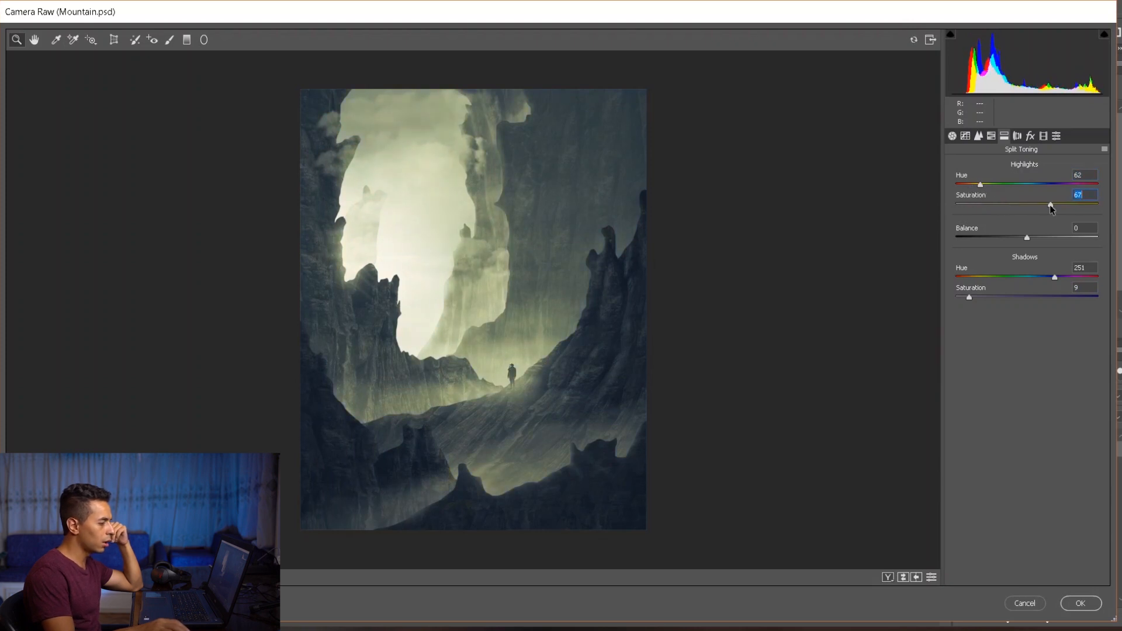
pyautogui.click(970, 185)
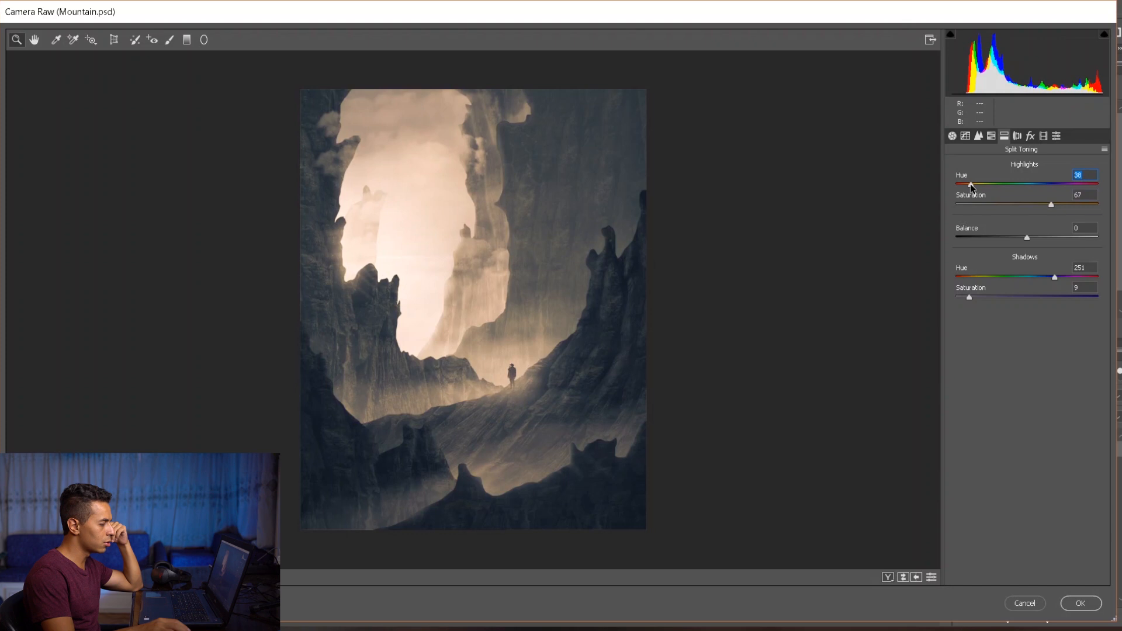
# - Return the split-toning highlights to a cool blue tint with hue 189 and saturation 8
pyautogui.click(1030, 185)
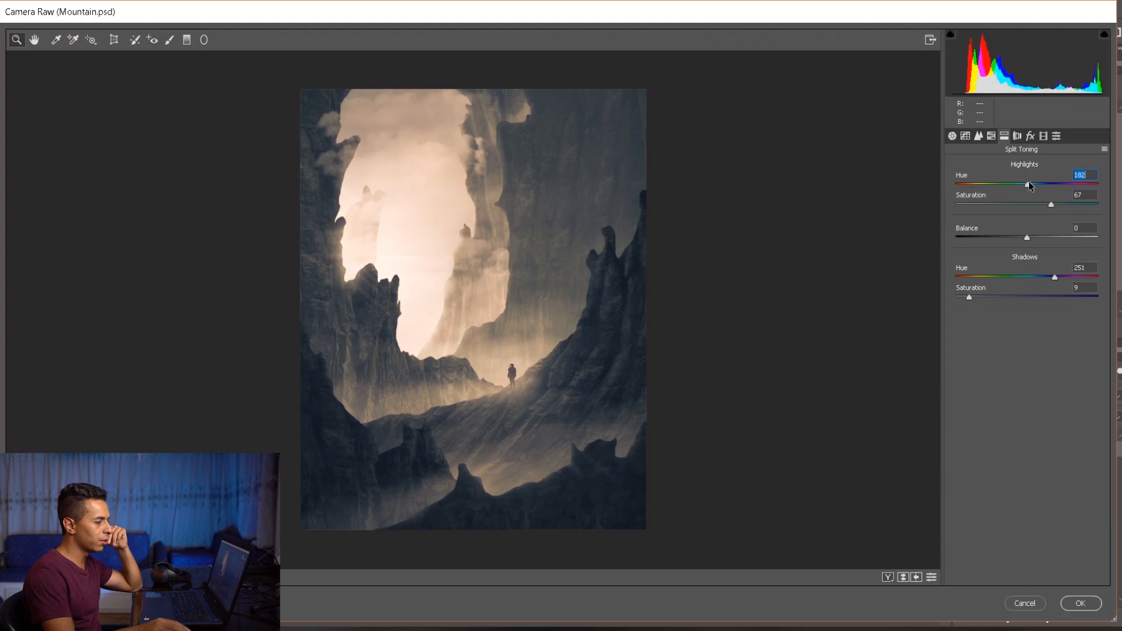
pyautogui.click(967, 205)
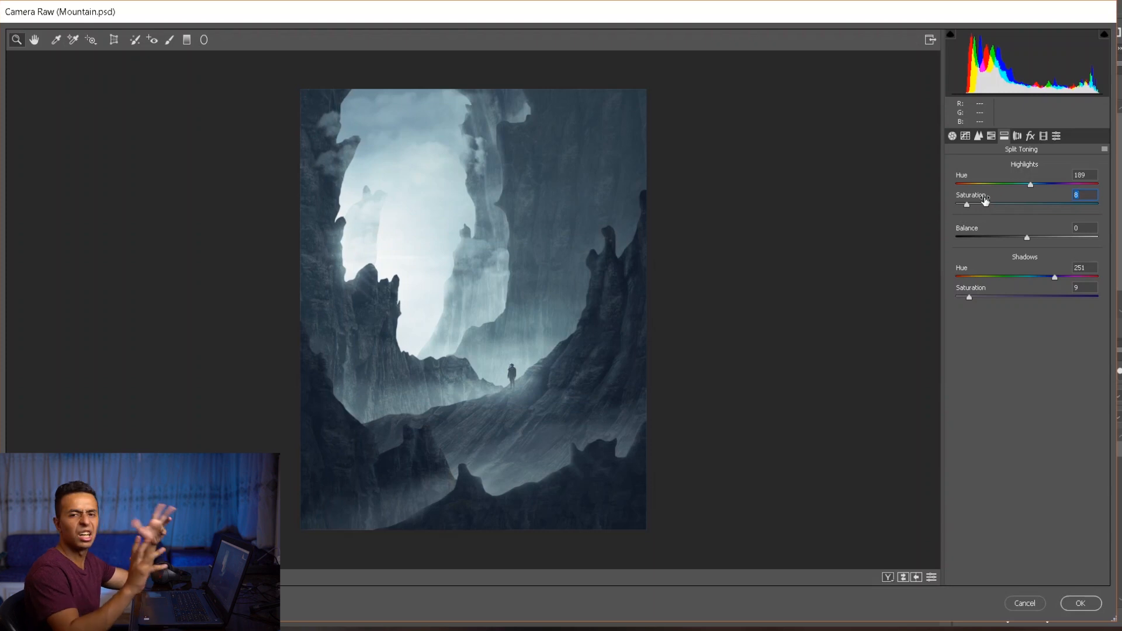
pyautogui.click(992, 136)
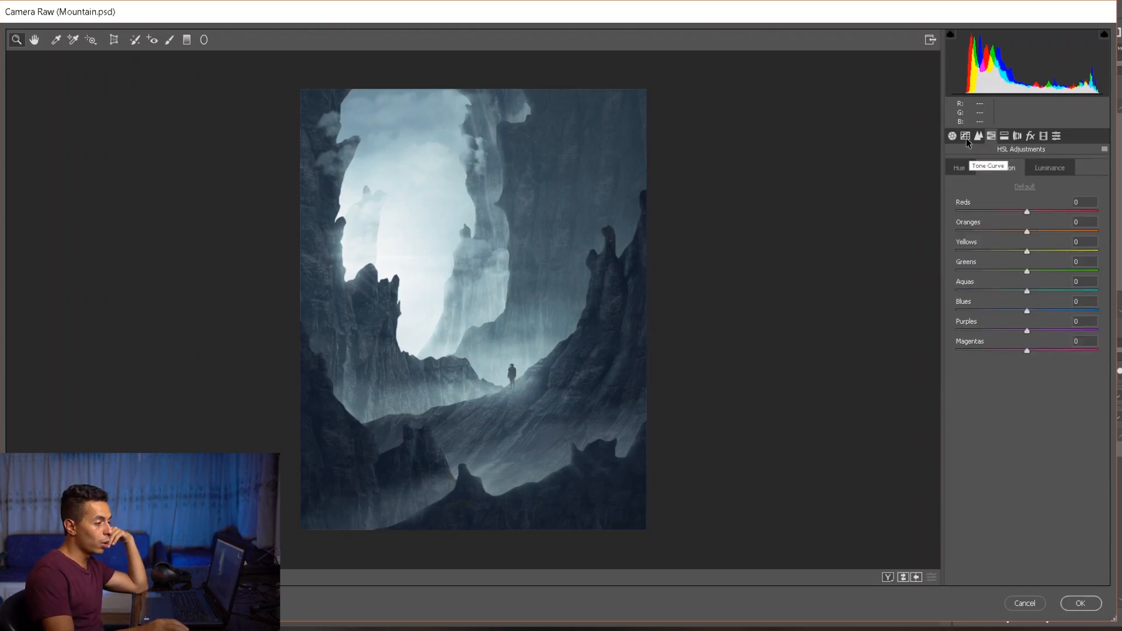
pyautogui.click(968, 135)
# - Set the Basic tonal adjustments to highlights +3, whites +4 and blacks -2
pyautogui.click(952, 136)
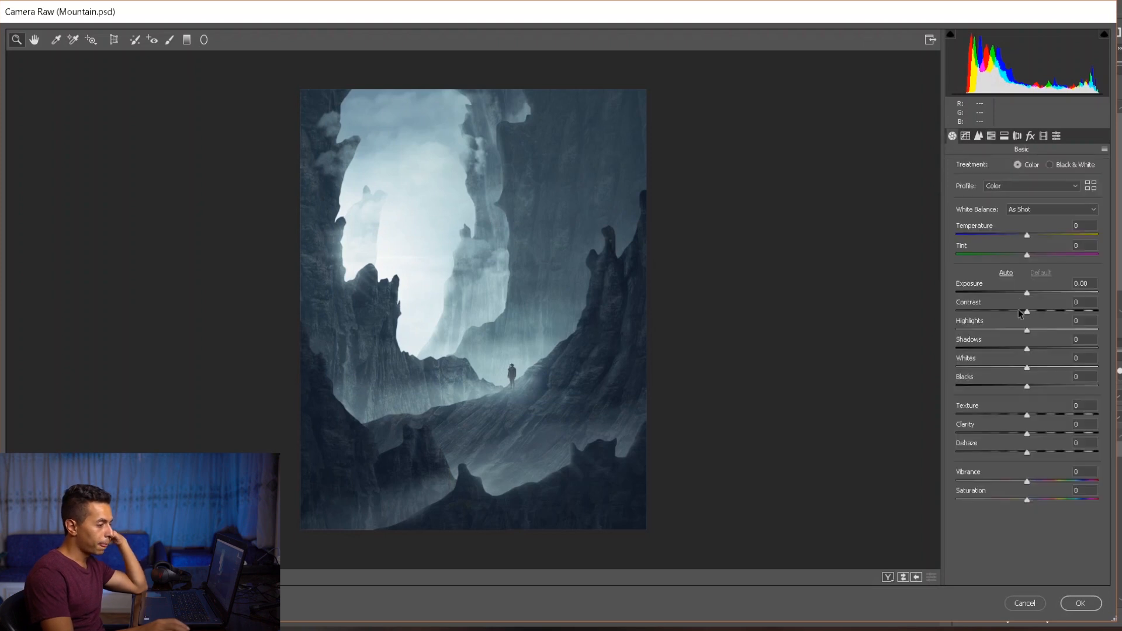
pyautogui.moveTo(1004, 331); pyautogui.dragTo(1032, 322)
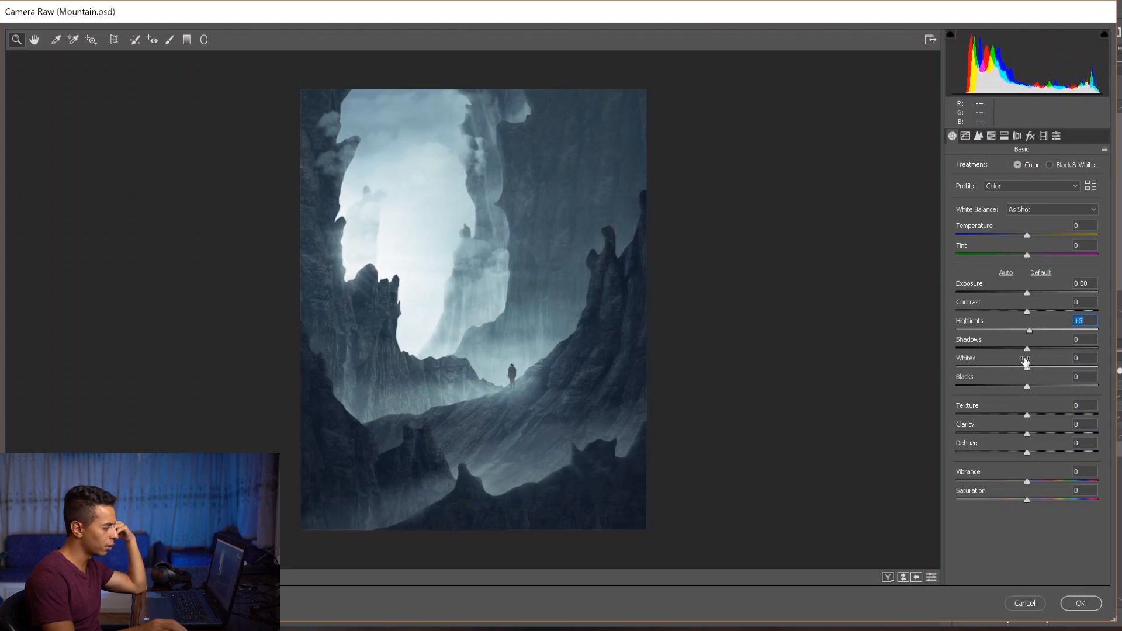
pyautogui.moveTo(1025, 362); pyautogui.dragTo(1028, 362)
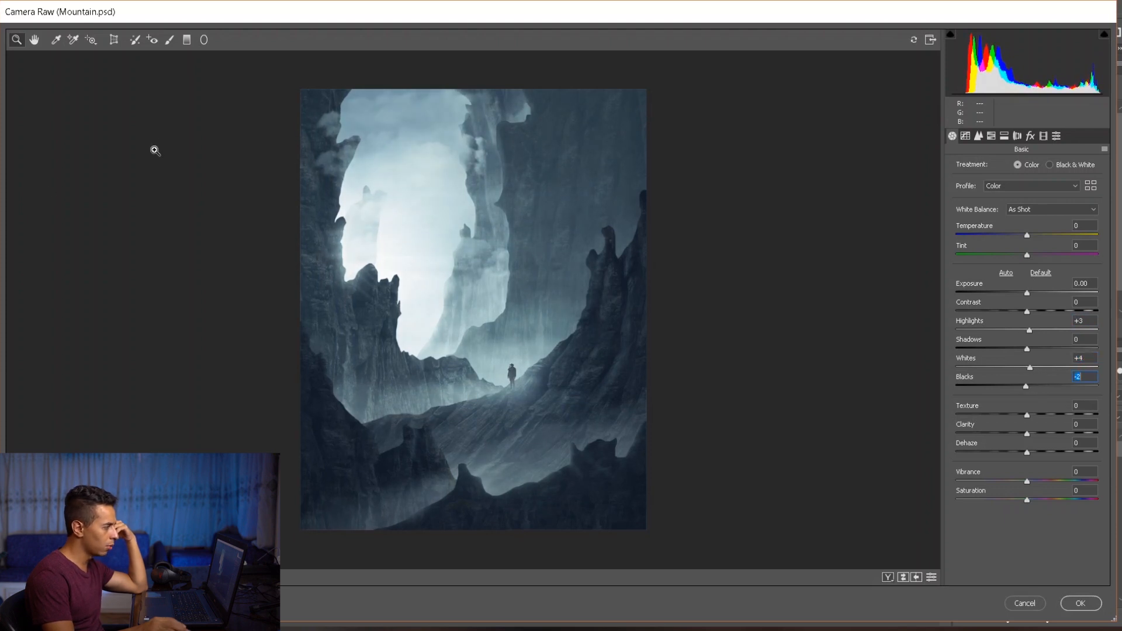
# - Draw a narrow diagonal radial filter from the upper-left cliffs across the figure as a light ray, with dehaze -19 and blacks +11
pyautogui.click(204, 39)
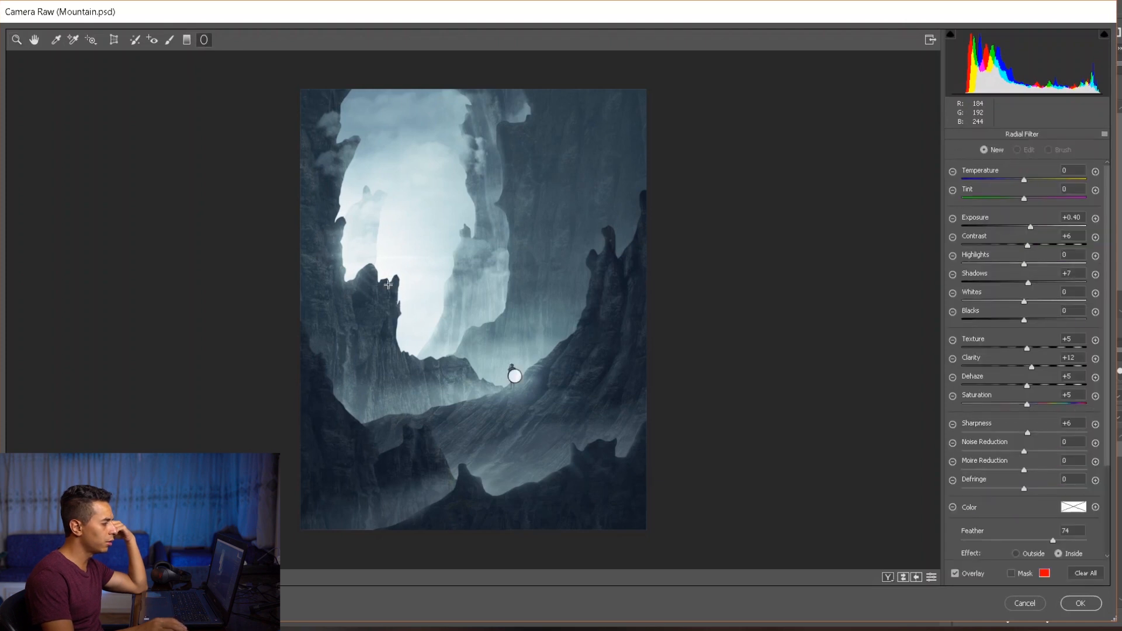
pyautogui.click(952, 379)
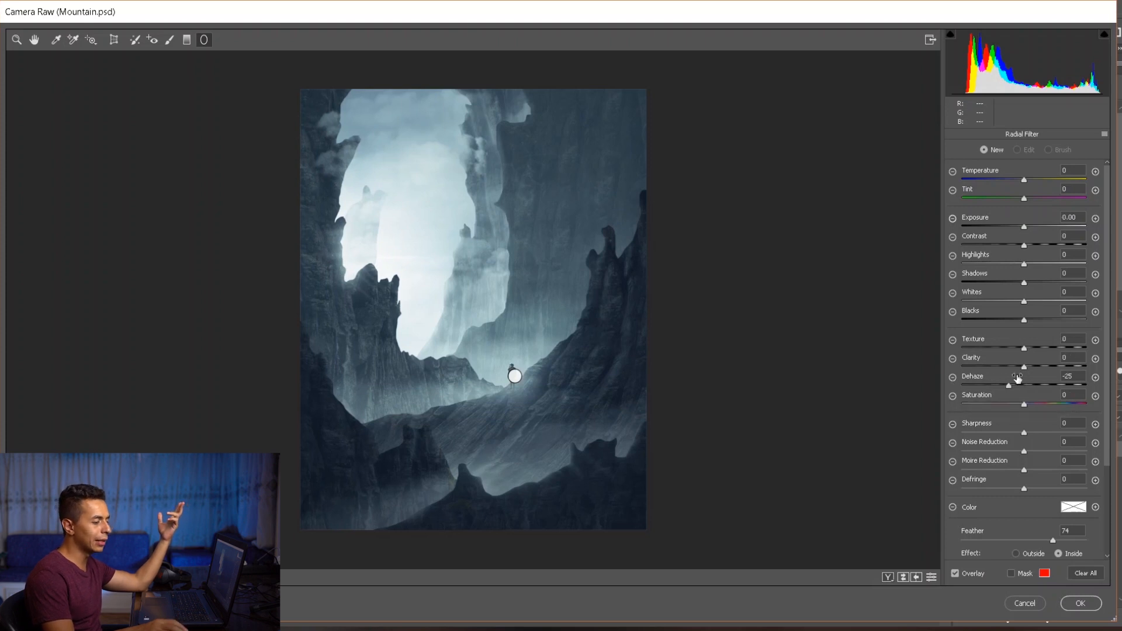
pyautogui.moveTo(1023, 310); pyautogui.dragTo(1030, 311)
pyautogui.moveTo(409, 306); pyautogui.dragTo(655, 487)
pyautogui.moveTo(535, 419); pyautogui.dragTo(541, 414)
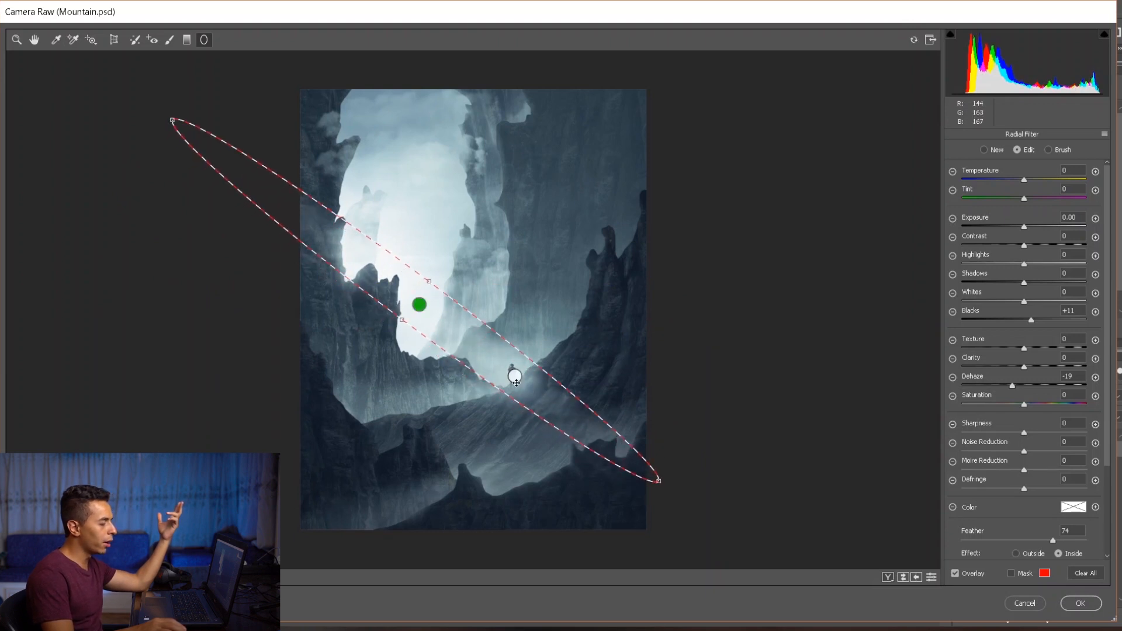
pyautogui.moveTo(429, 281); pyautogui.dragTo(422, 289)
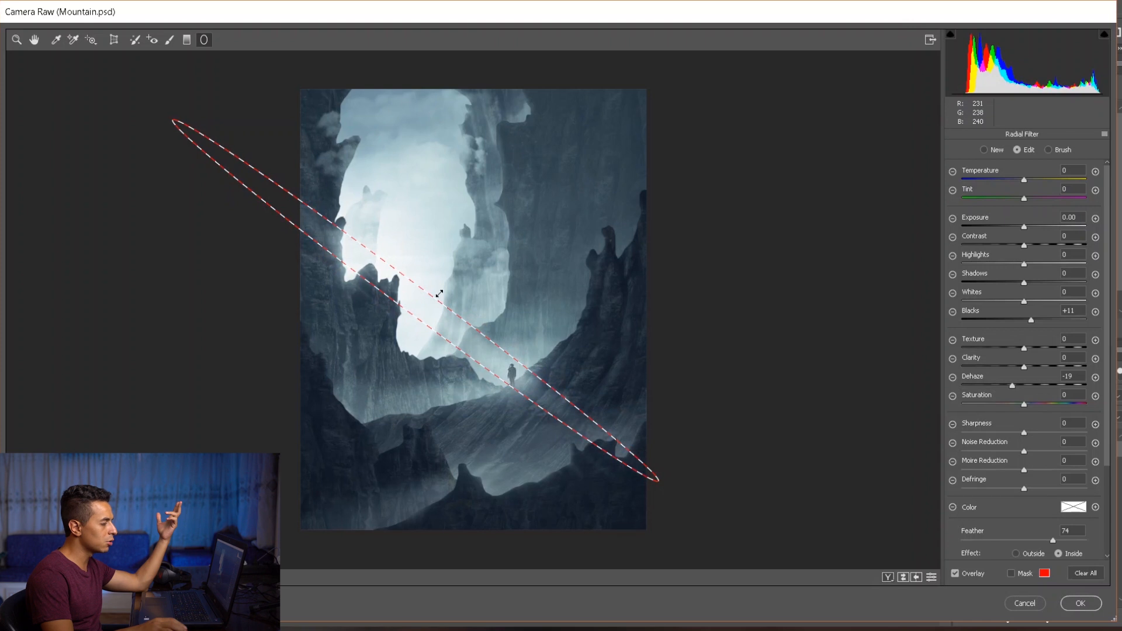
# - Add a second, steeper narrow radial filter from the bright opening past the figure, with dehaze -9 and blacks +9
pyautogui.moveTo(471, 219); pyautogui.dragTo(799, 226)
pyautogui.moveTo(929, 209); pyautogui.dragTo(618, 418)
pyautogui.moveTo(486, 247); pyautogui.dragTo(414, 238)
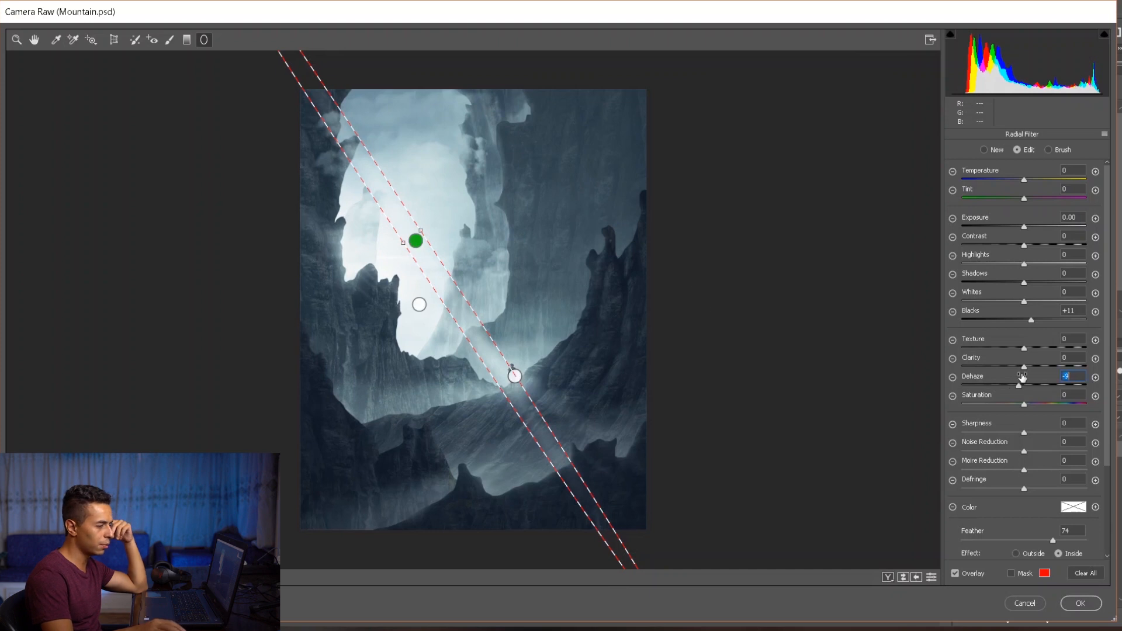
pyautogui.moveTo(1027, 318); pyautogui.dragTo(1034, 315)
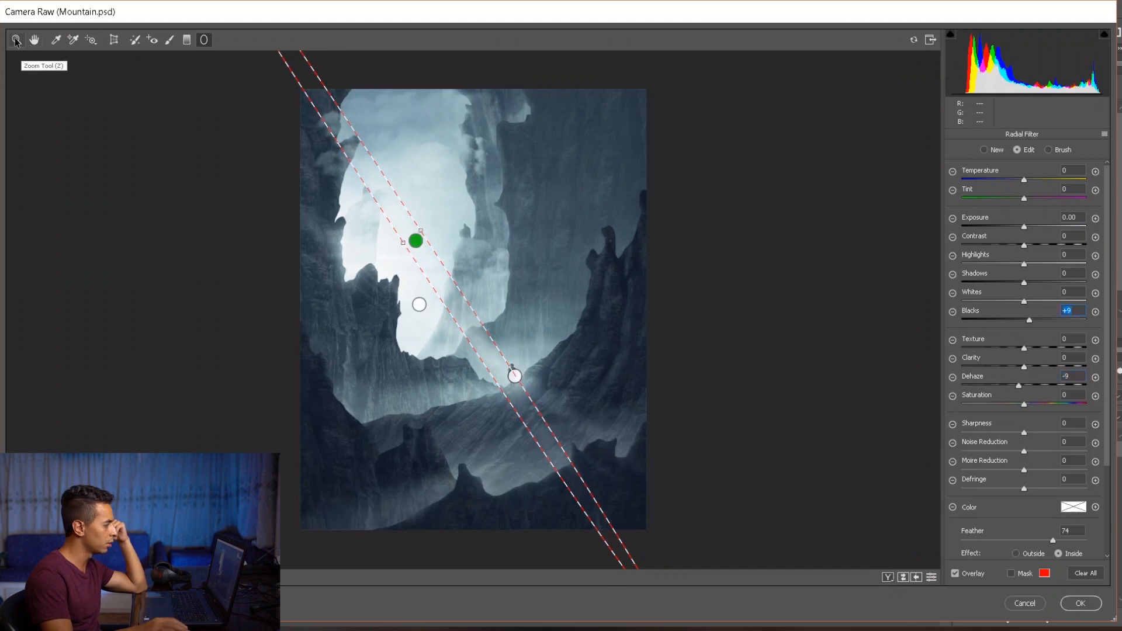
pyautogui.moveTo(612, 503); pyautogui.dragTo(617, 490)
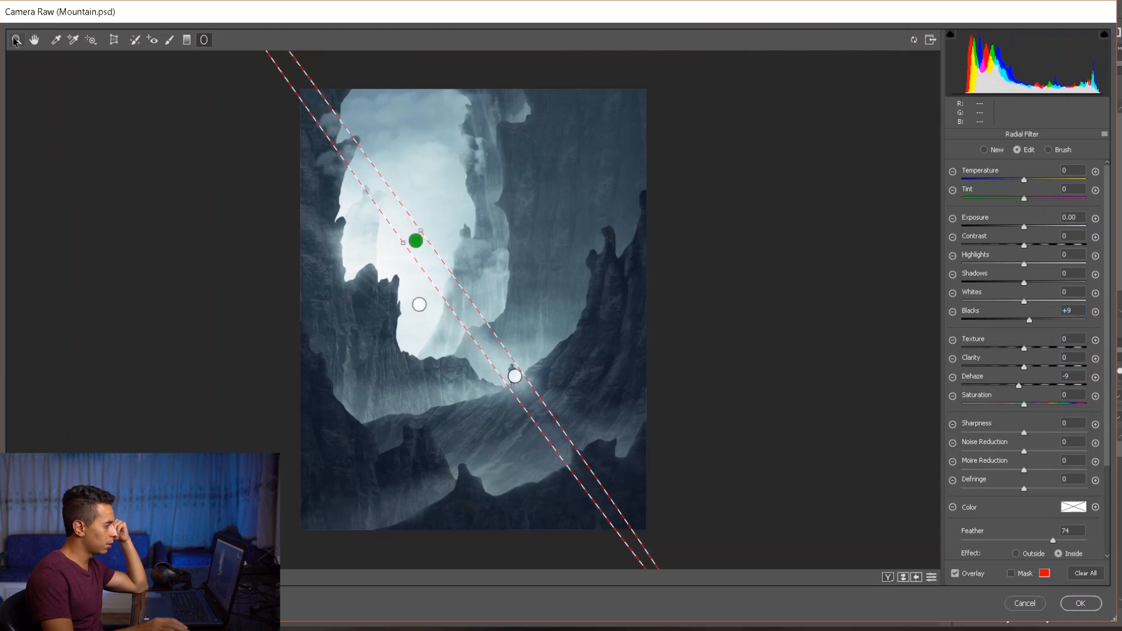
pyautogui.press('z')
# - Draw a large radial filter over the bright opening and left cliffs, with shadows +14, blacks +9 and dehaze -9
pyautogui.click(205, 40)
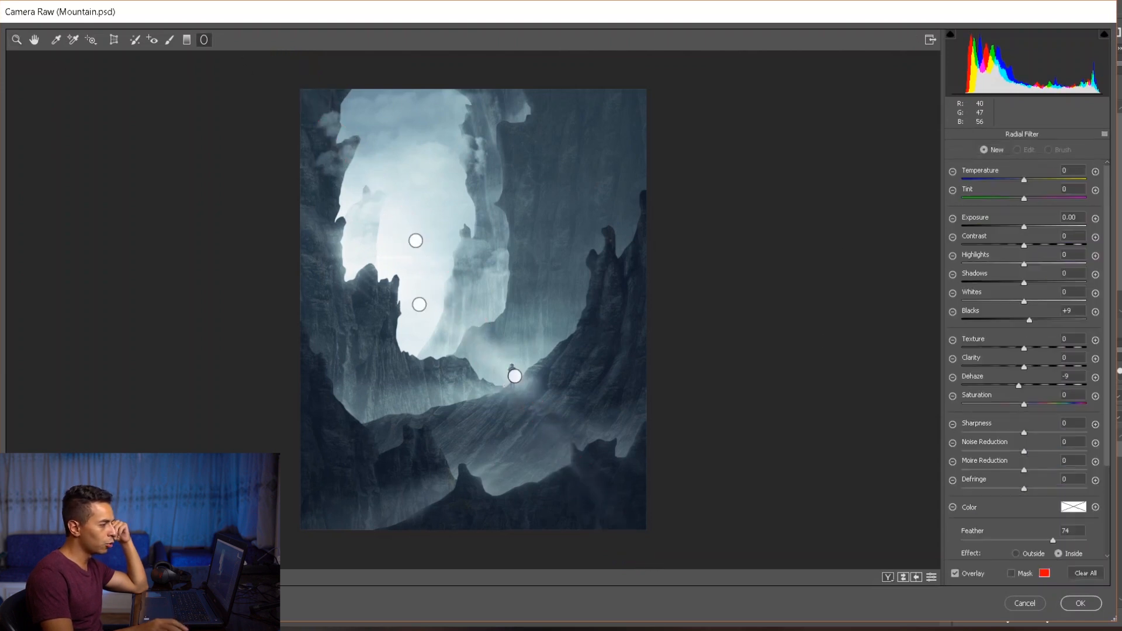
pyautogui.moveTo(370, 257); pyautogui.dragTo(213, 124)
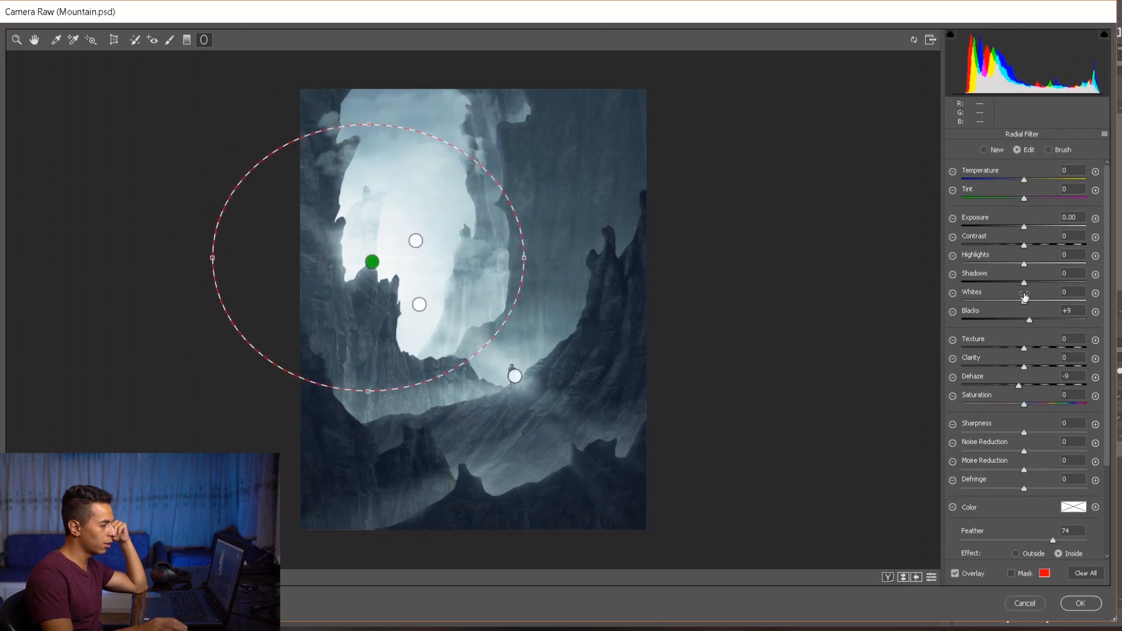
pyautogui.moveTo(1041, 284); pyautogui.dragTo(1045, 282)
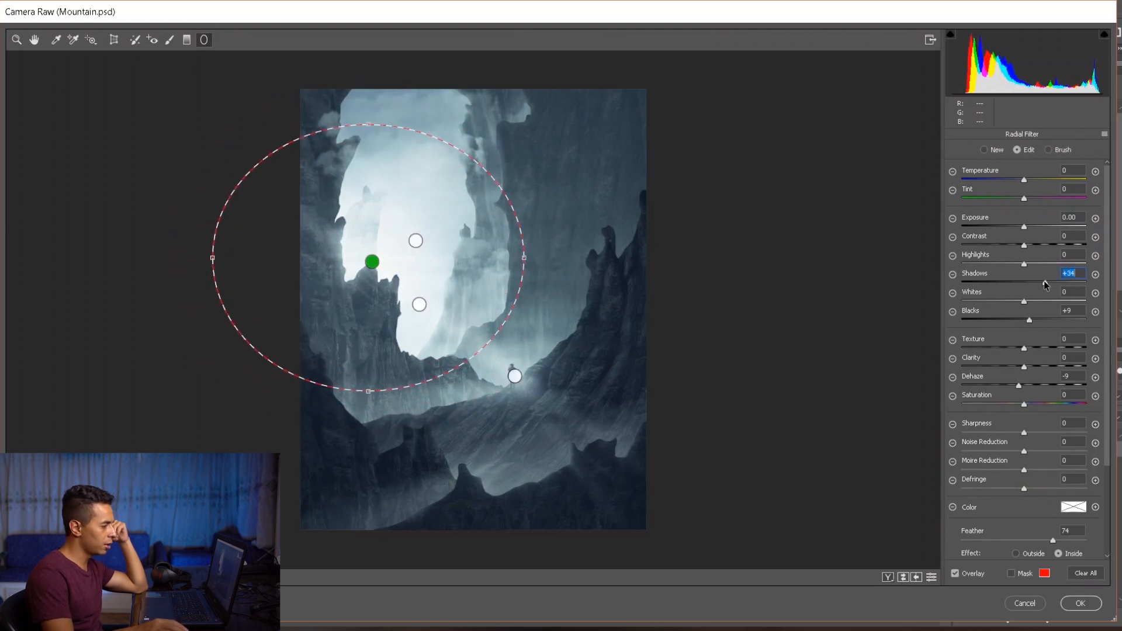
pyautogui.click(16, 39)
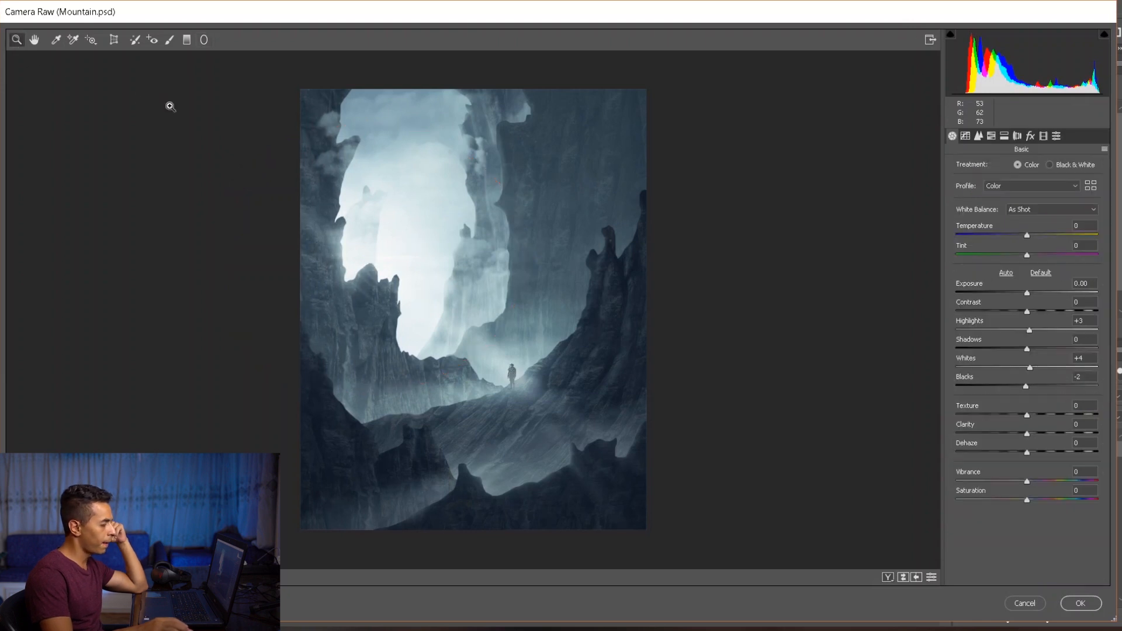
# - Add a graduated filter rising from the bottom rocks with highlights -50, whites -20, dehaze +9 and saturation -33
pyautogui.click(183, 40)
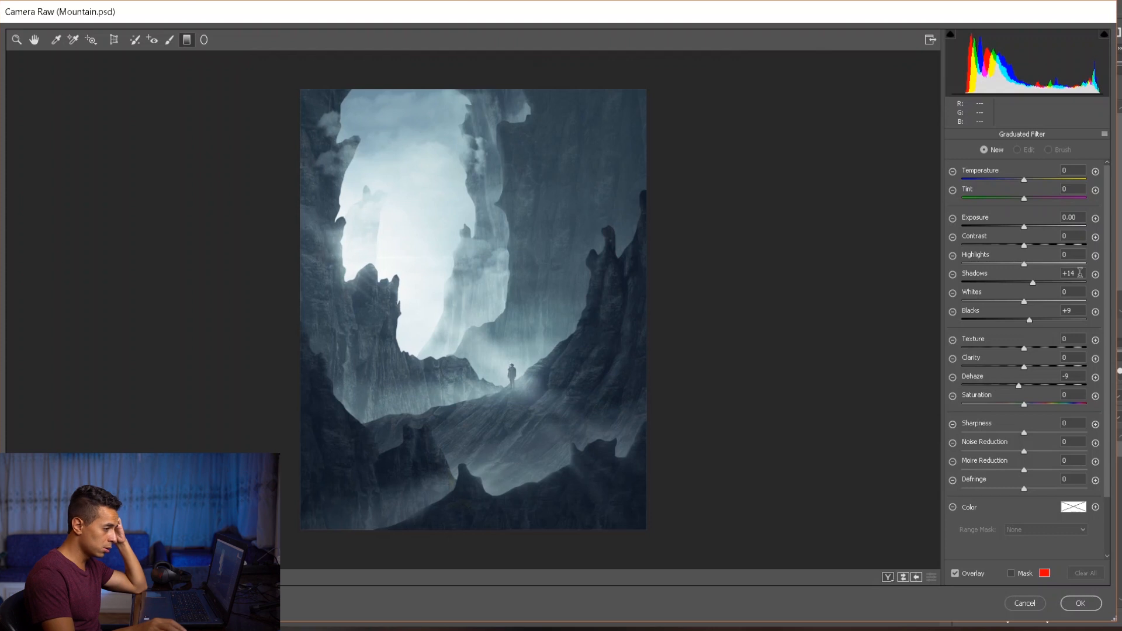
pyautogui.click(1095, 378)
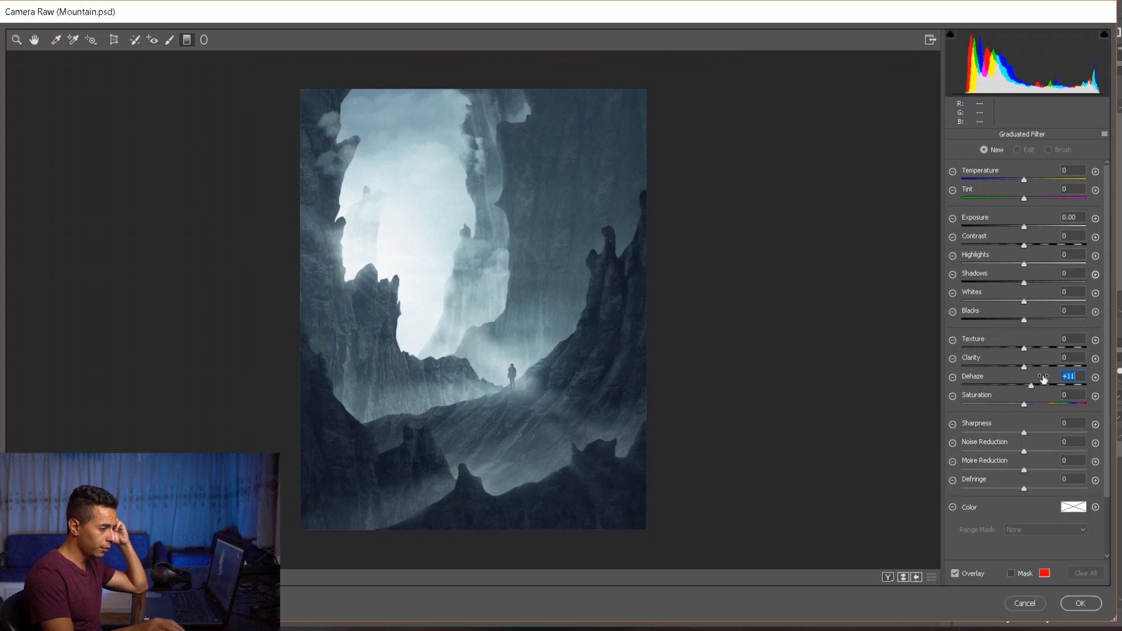
pyautogui.moveTo(1040, 307); pyautogui.dragTo(1028, 295)
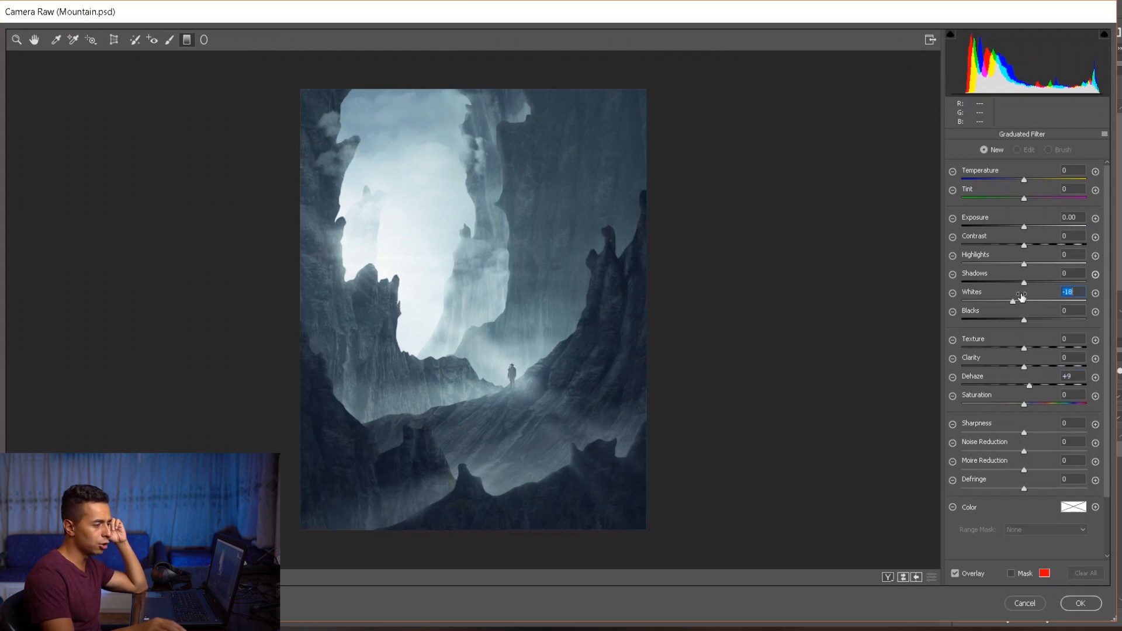
pyautogui.click(992, 264)
pyautogui.moveTo(1029, 402); pyautogui.dragTo(1023, 403)
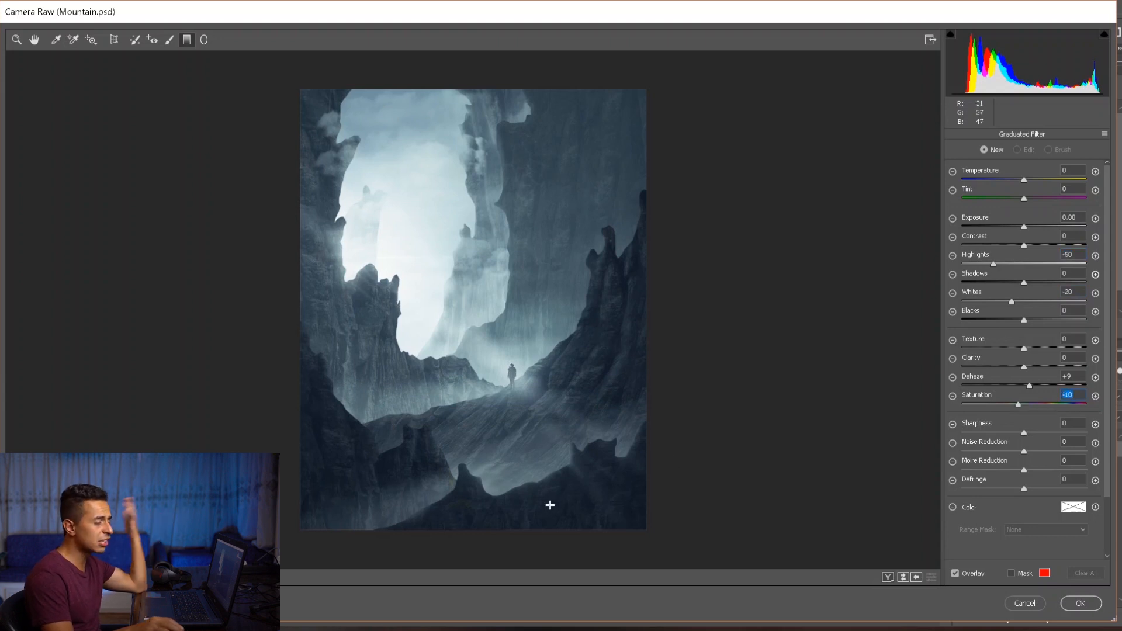
pyautogui.moveTo(545, 508); pyautogui.dragTo(533, 435)
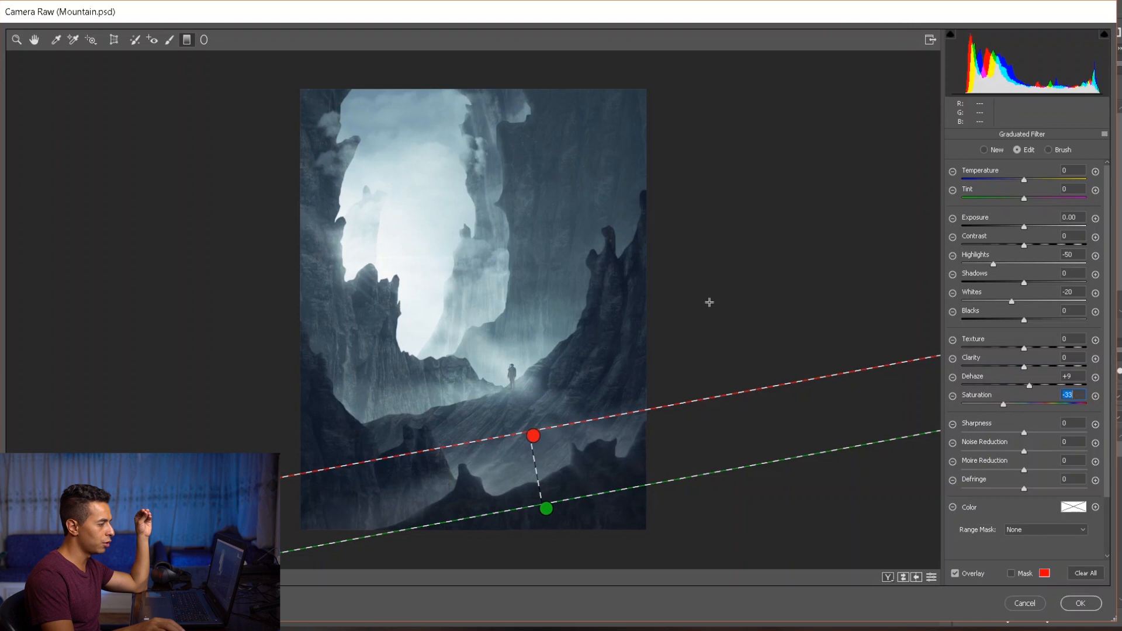
# - Draw further graduated filters with the same settings inward from the image's right and left edges
pyautogui.moveTo(799, 73); pyautogui.dragTo(532, 150)
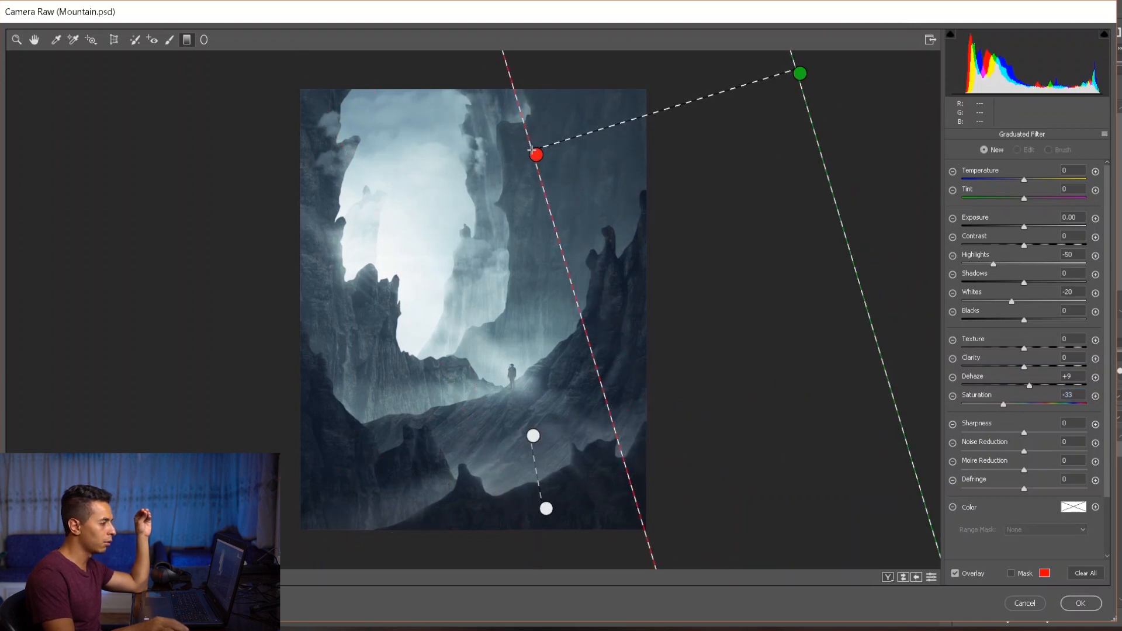
pyautogui.moveTo(213, 209); pyautogui.dragTo(313, 207)
pyautogui.moveTo(210, 205); pyautogui.dragTo(320, 193)
pyautogui.click(16, 40)
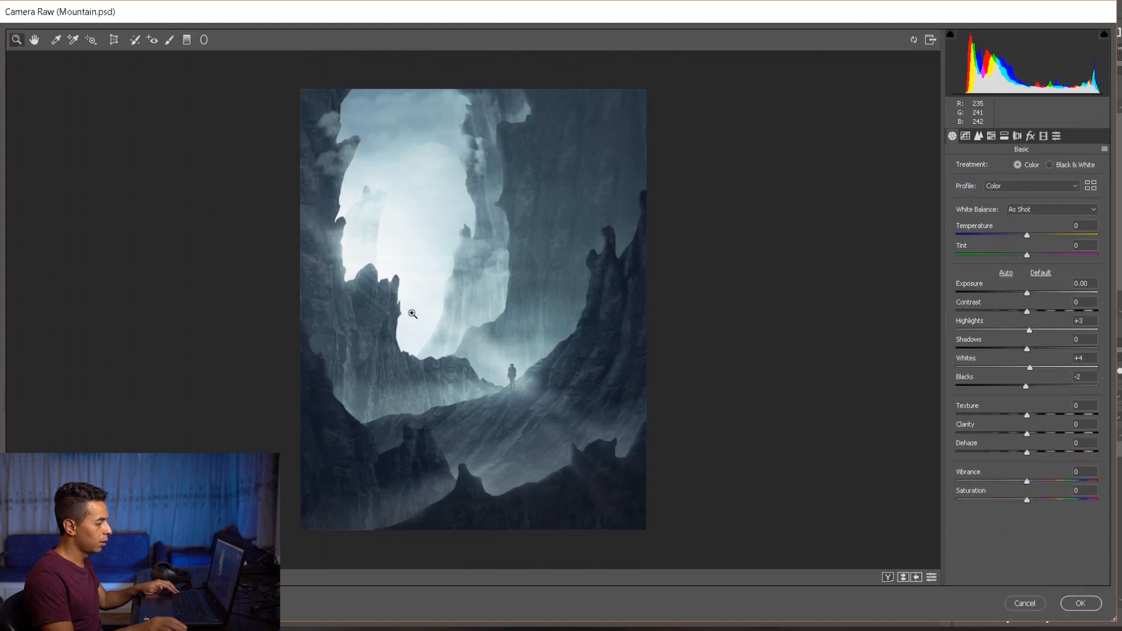
# - Compare the image before and after the Camera Raw edits and apply them to the merged layer
pyautogui.press('p')
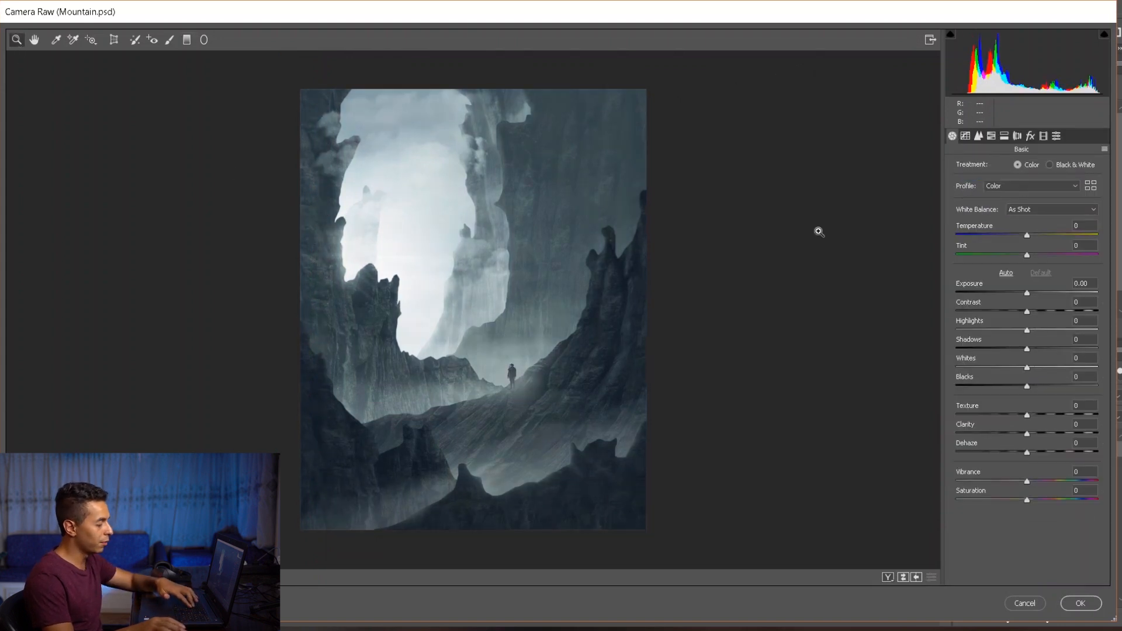
pyautogui.press('p')
pyautogui.press('p')
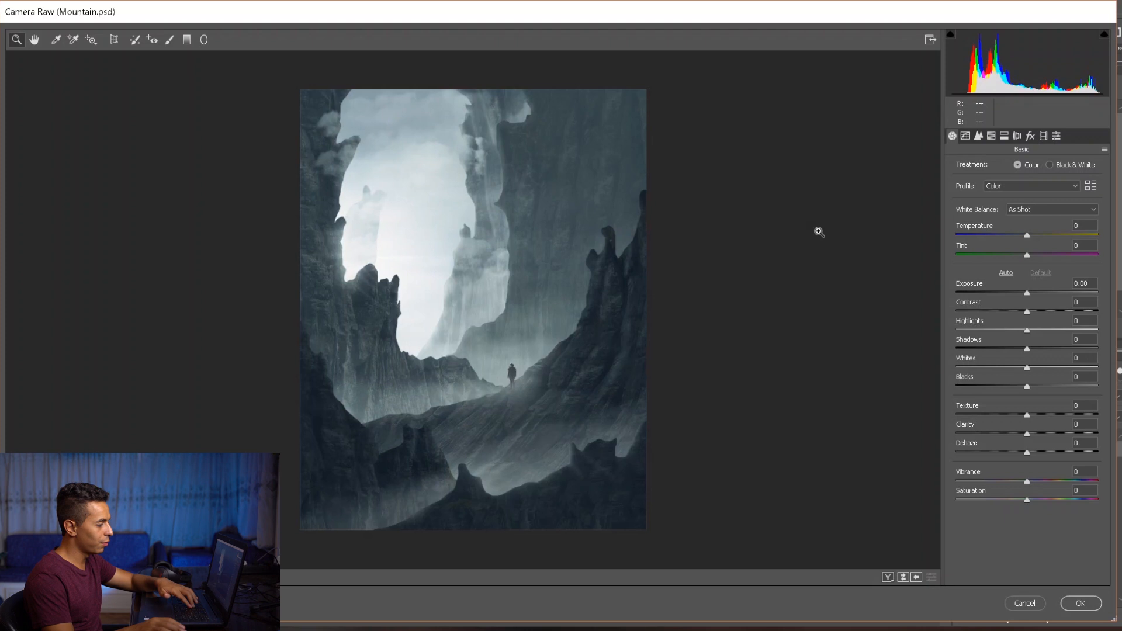
pyautogui.press('p')
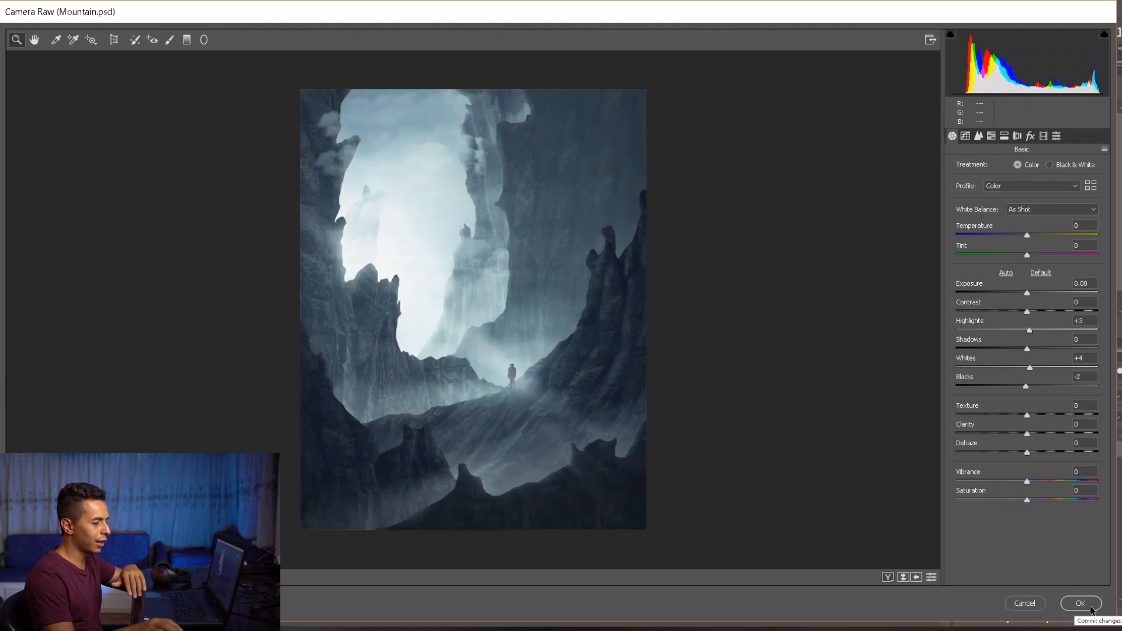
pyautogui.click(1088, 607)
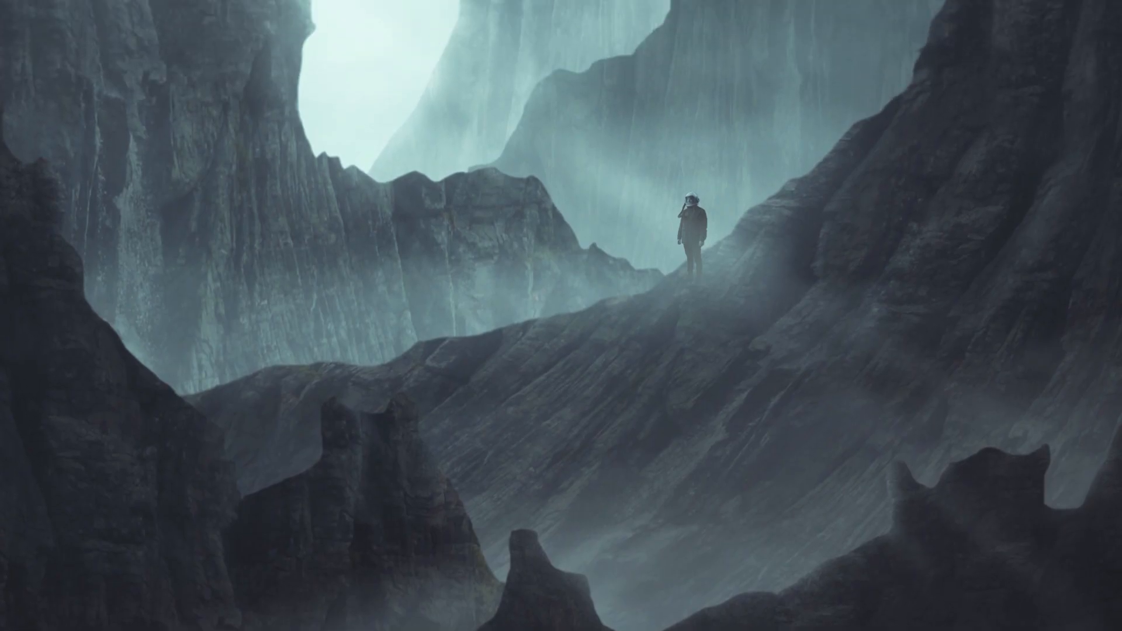